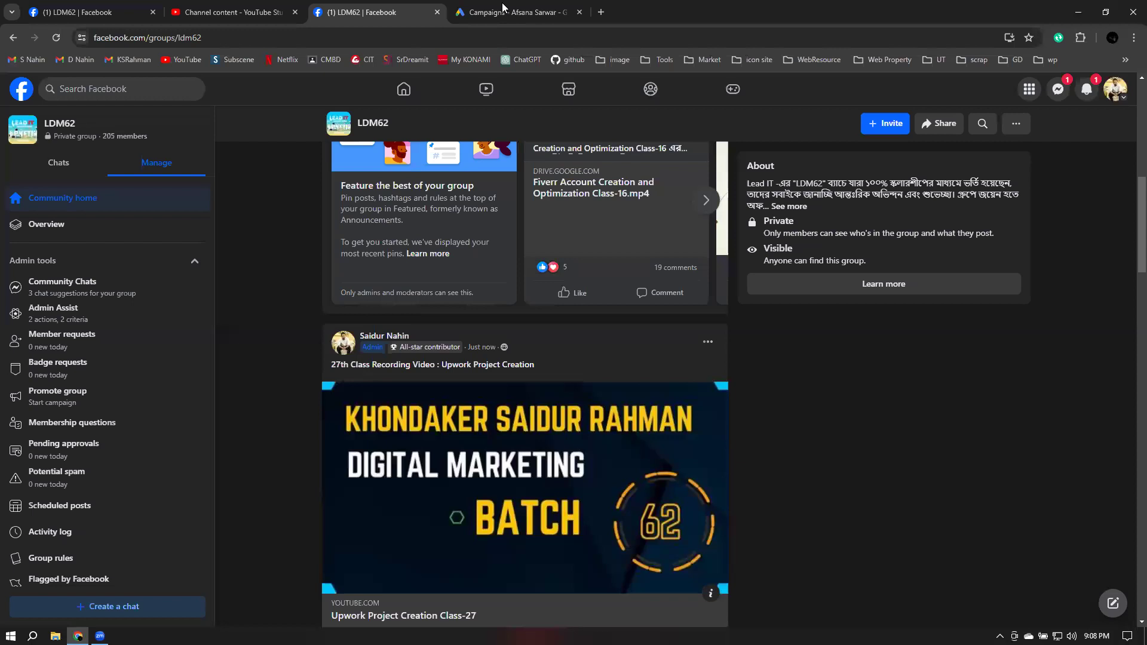
Switch to the Google Ads campaigns page and set the campaign status filter to All
click(514, 12)
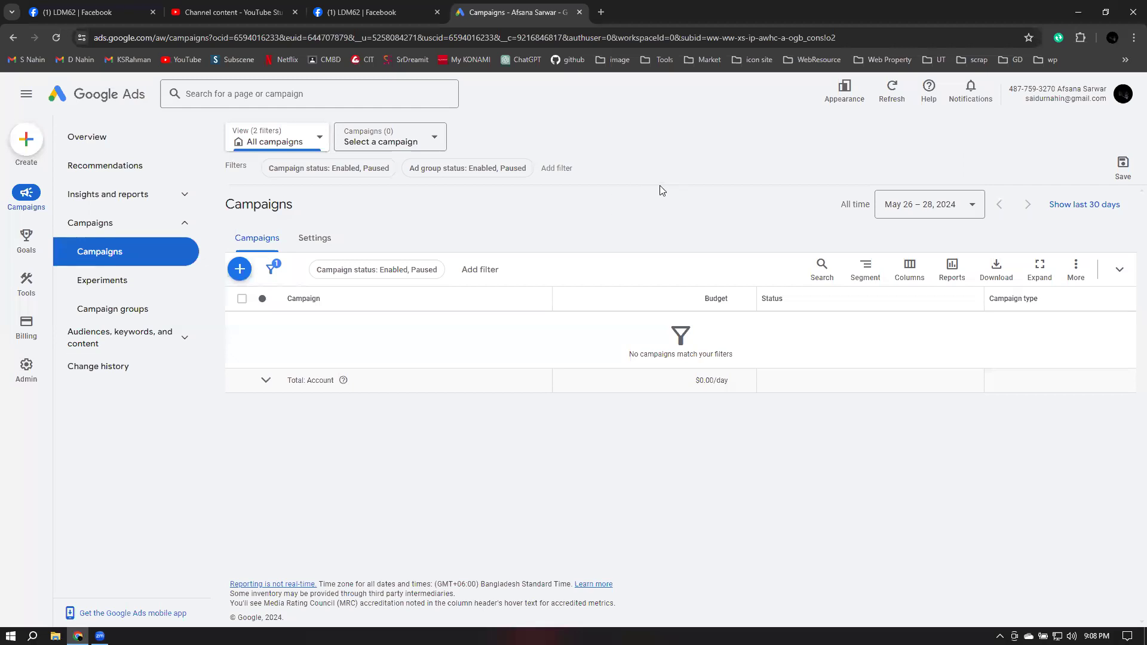
click(649, 175)
click(830, 162)
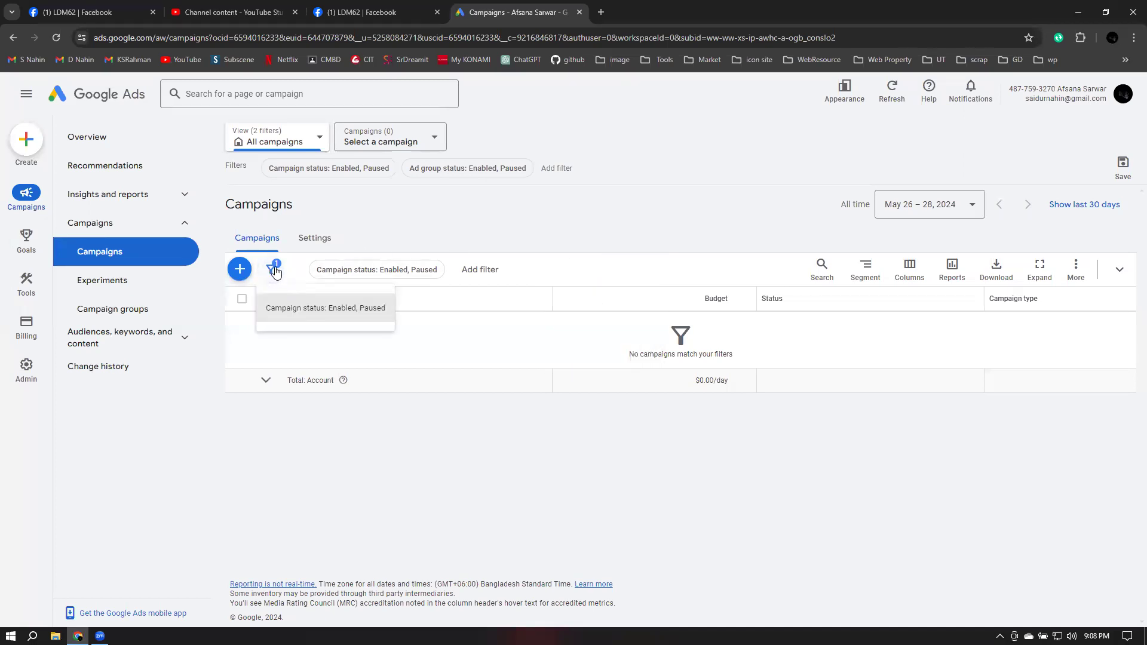
click(294, 309)
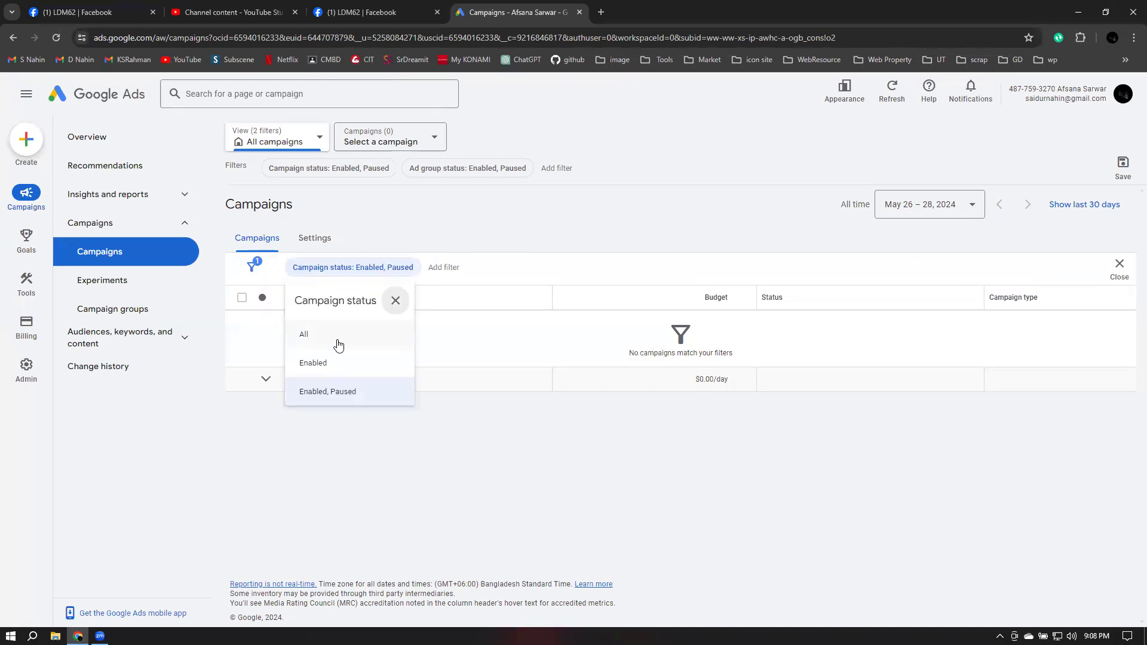
click(338, 345)
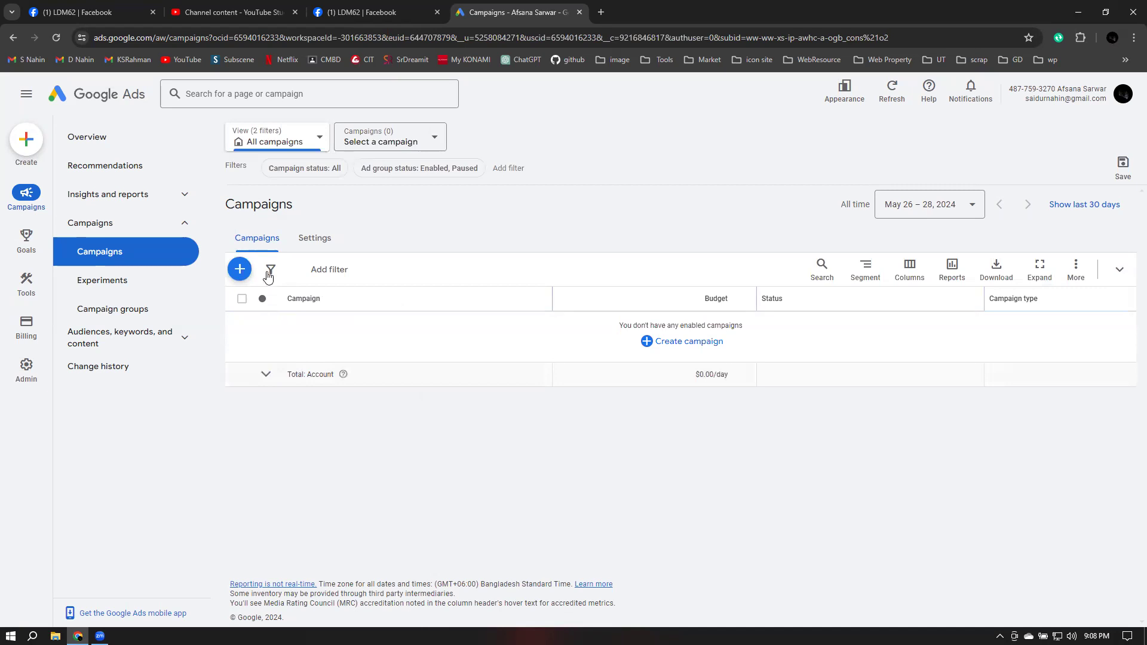
Resume the Digital Marketing campaign draft and continue from bidding to the campaign settings
click(239, 270)
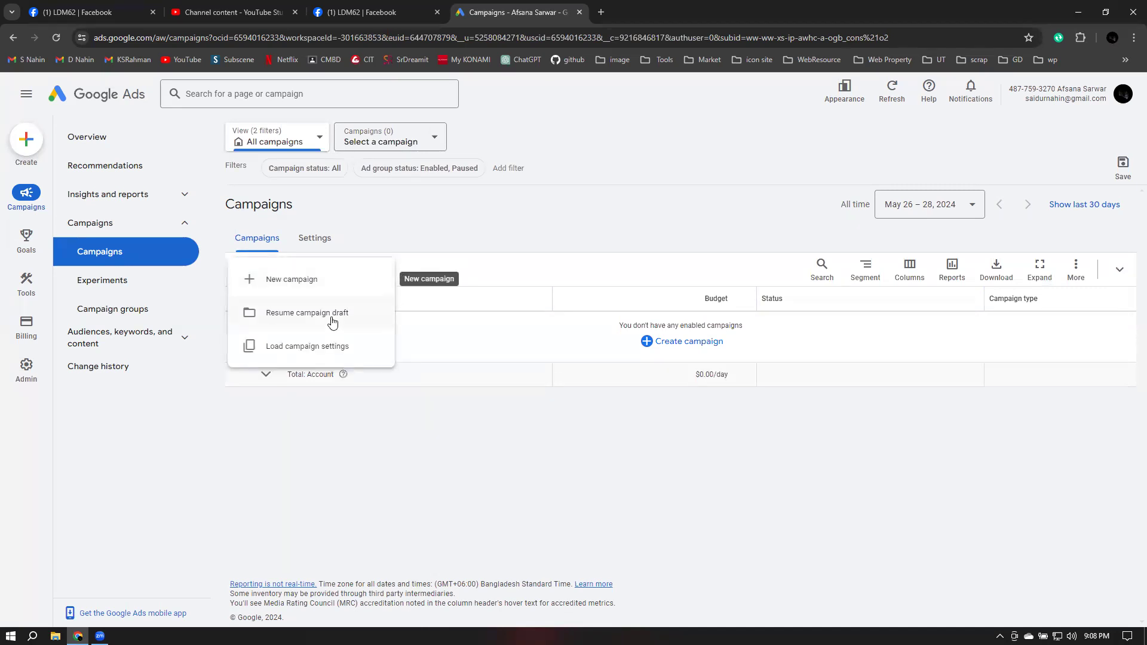
click(331, 315)
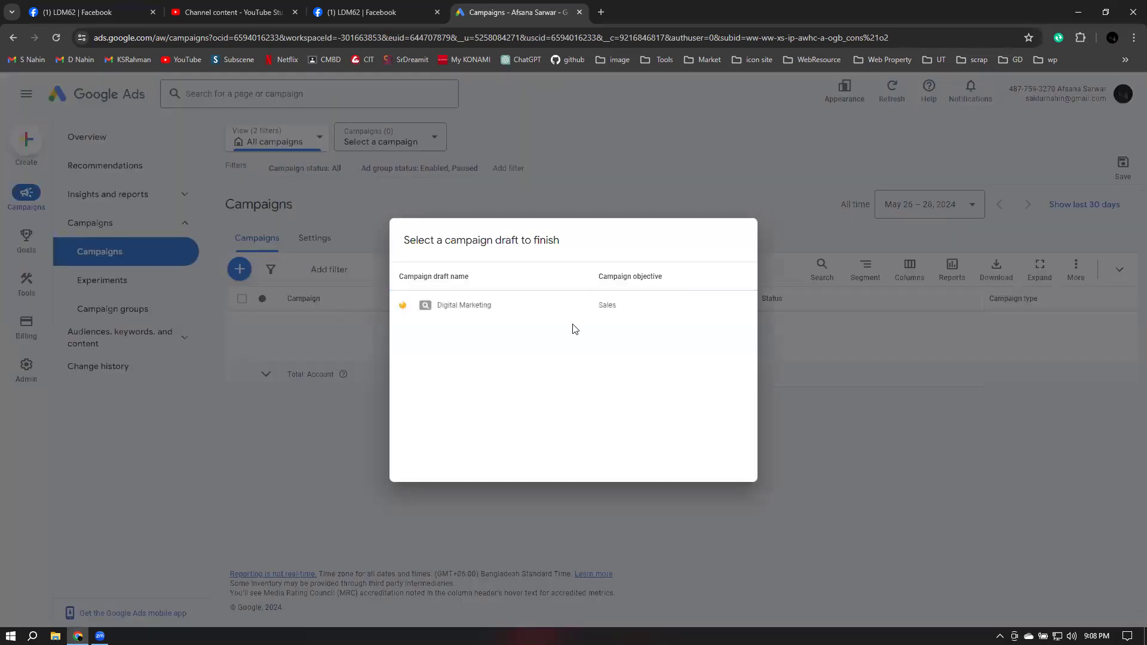
click(520, 316)
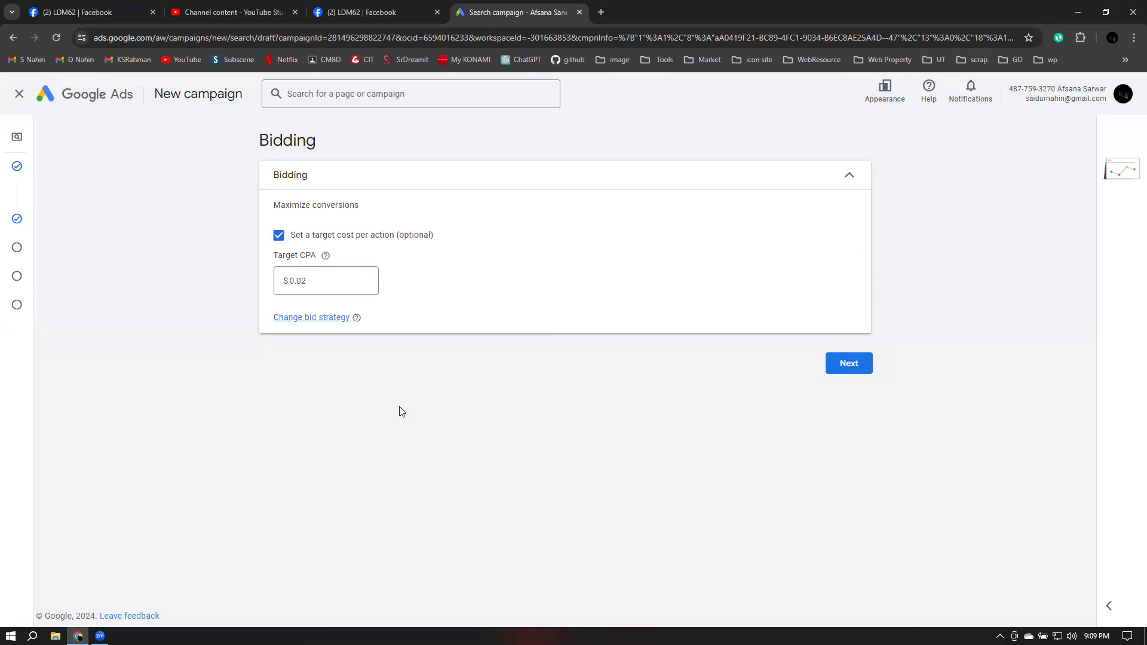
click(846, 364)
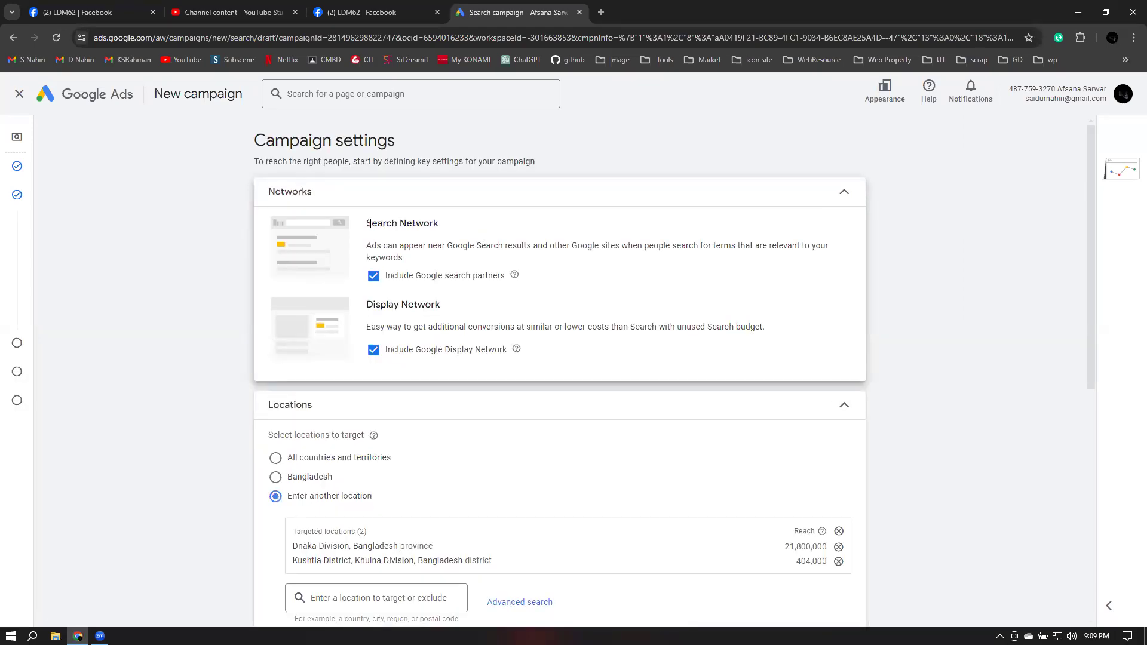
Review the campaign's Networks, Locations and Languages settings, collapsing each section
drag(370, 223, 456, 247)
click(525, 282)
scroll(567, 310, down, 1)
scroll(585, 353, down, 2)
scroll(618, 343, up, 2)
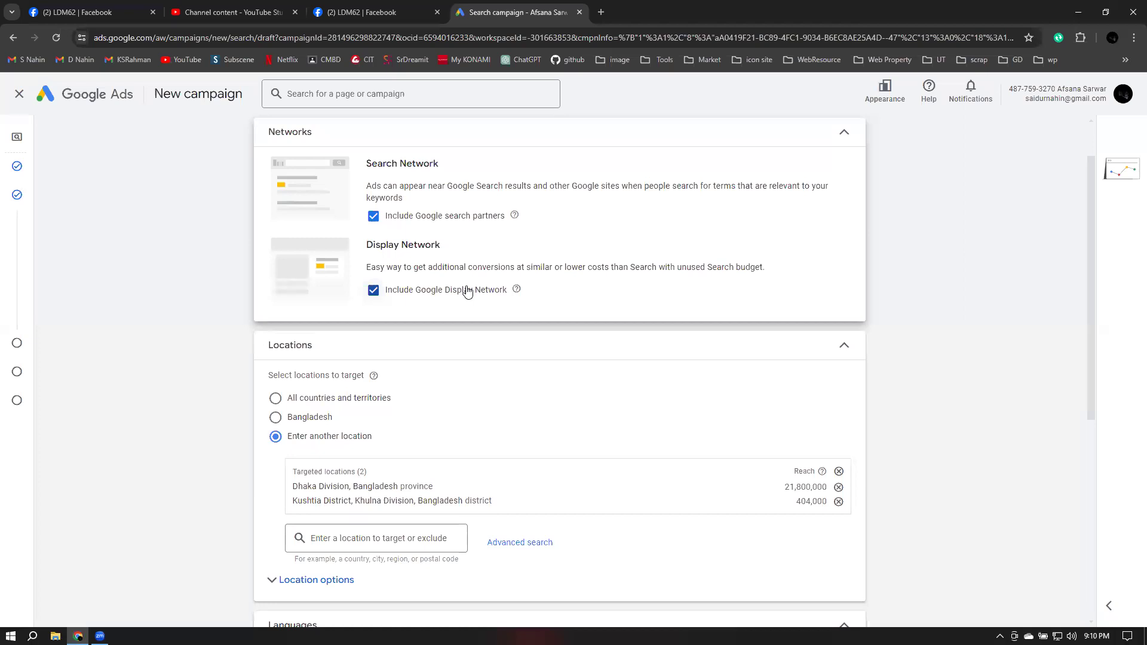
scroll(628, 334, down, 1)
scroll(717, 299, up, 1)
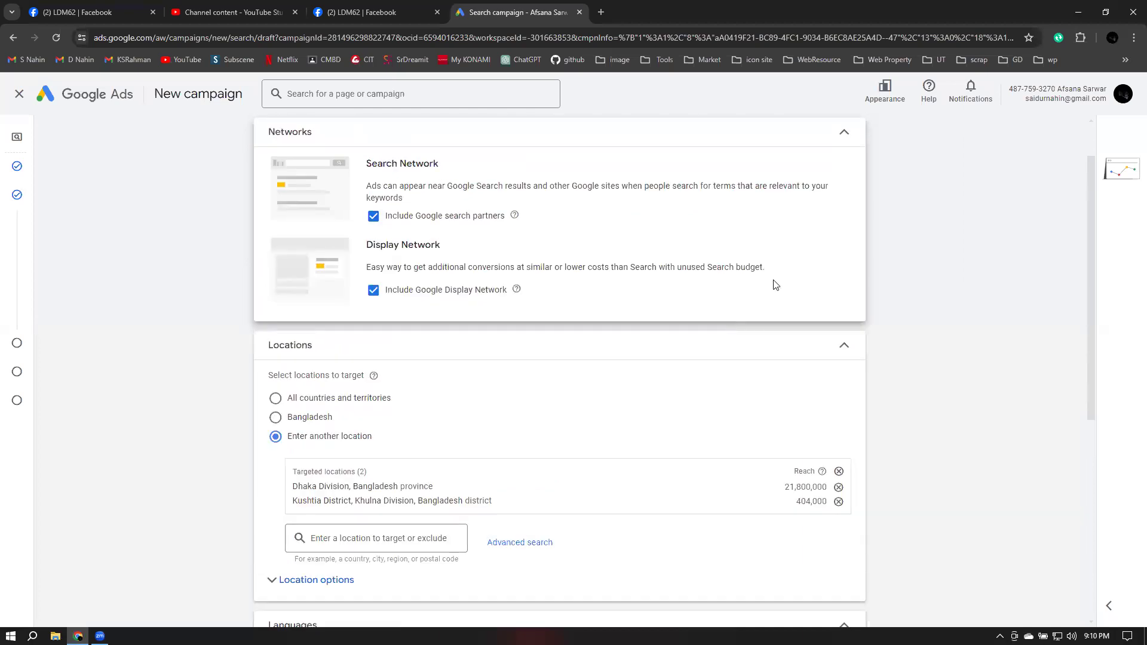
click(843, 134)
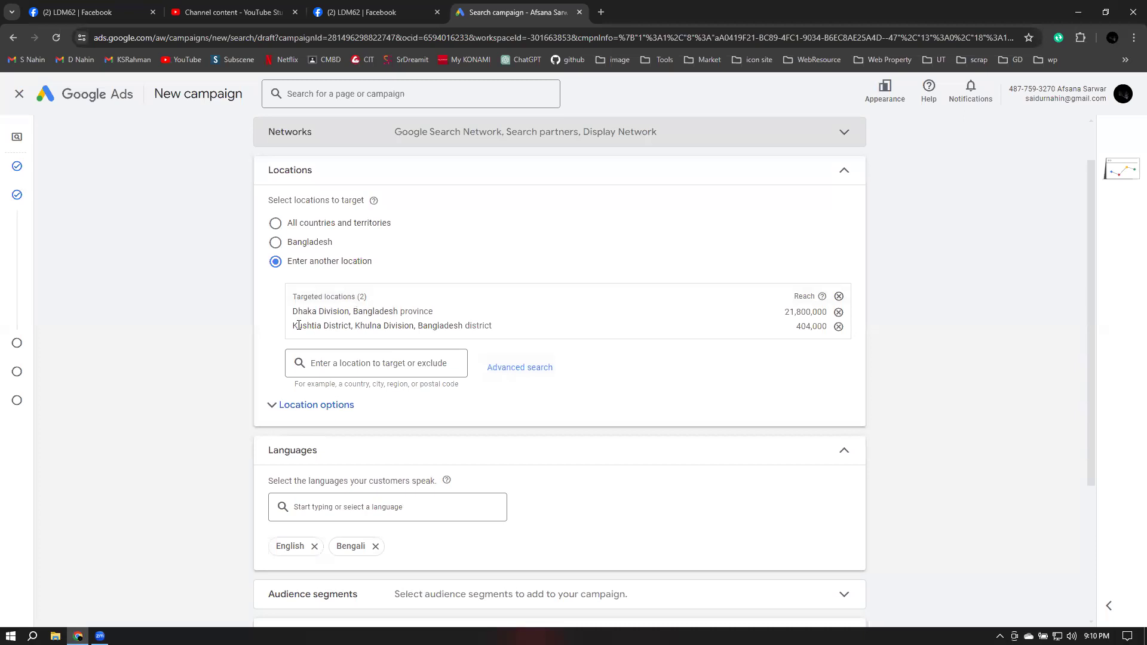
click(842, 174)
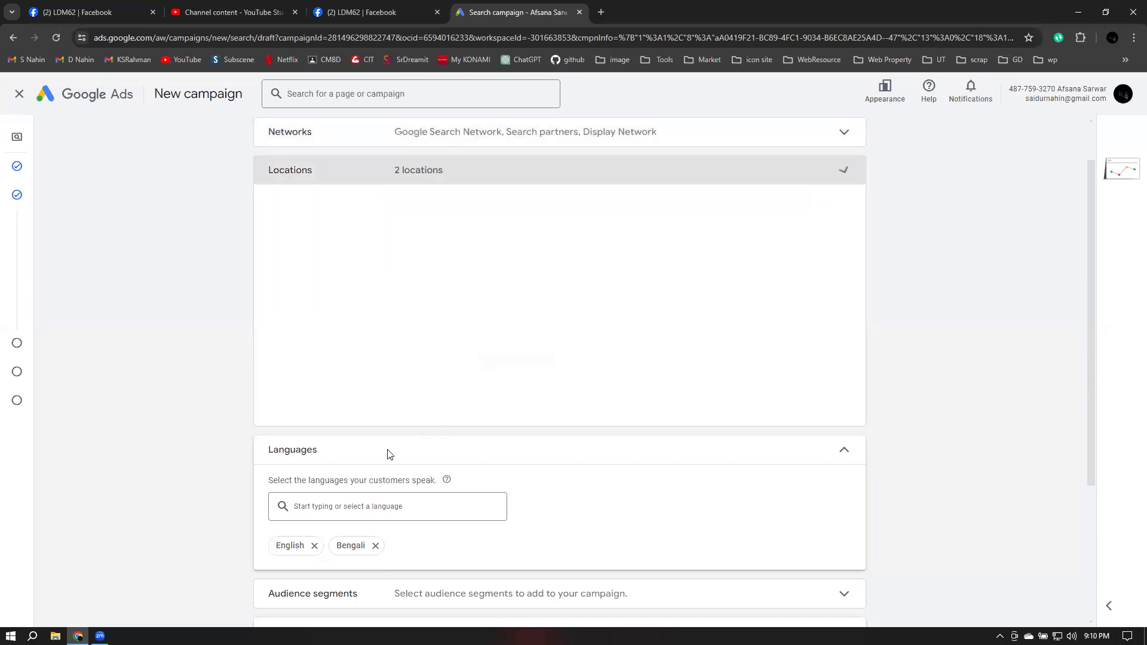
click(845, 246)
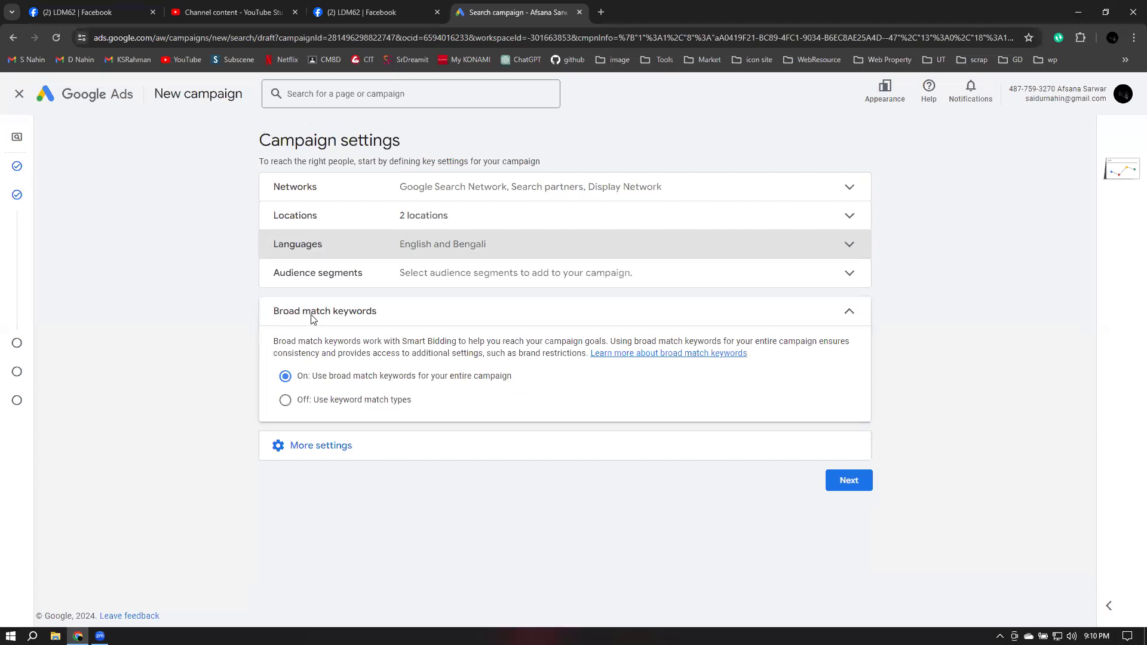
Review the campaign's audience segments and broad match keywords settings, collapsing both sections
click(594, 273)
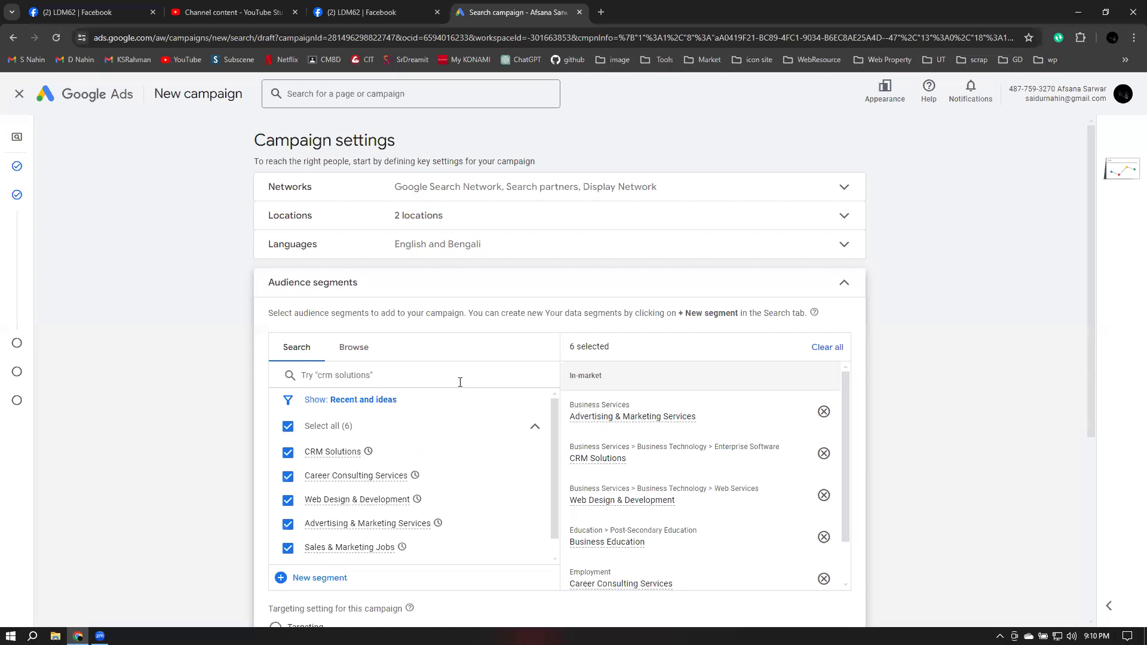
scroll(860, 289, down, 1)
click(846, 226)
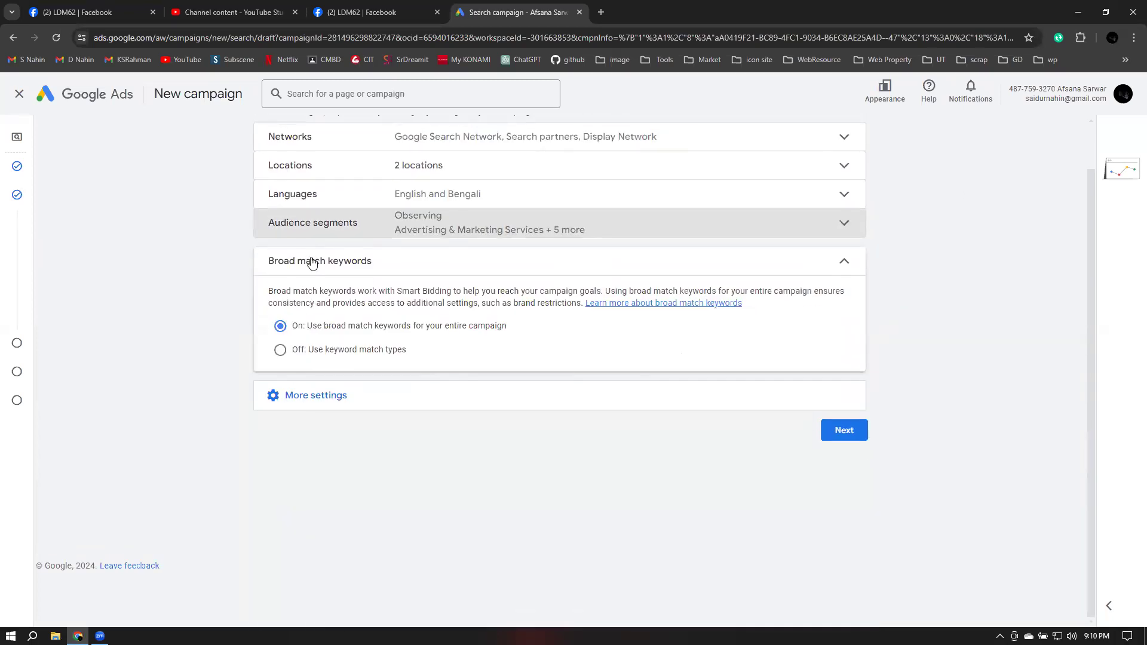
click(728, 268)
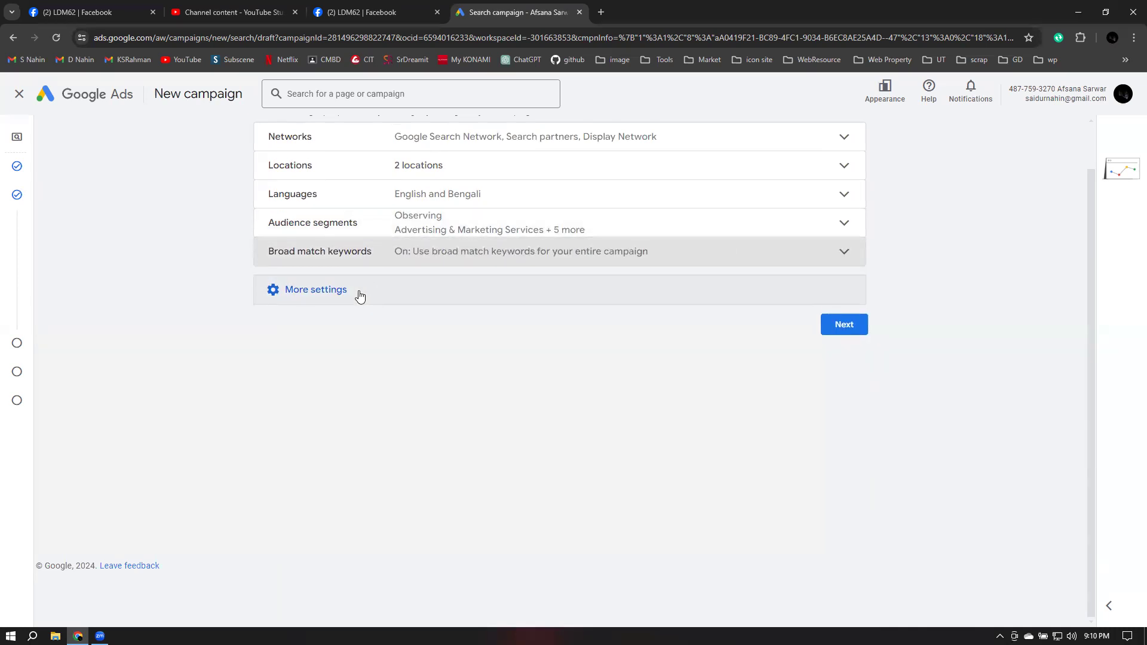
Set the campaign's start date to May 28, 2024 in the additional settings
click(359, 296)
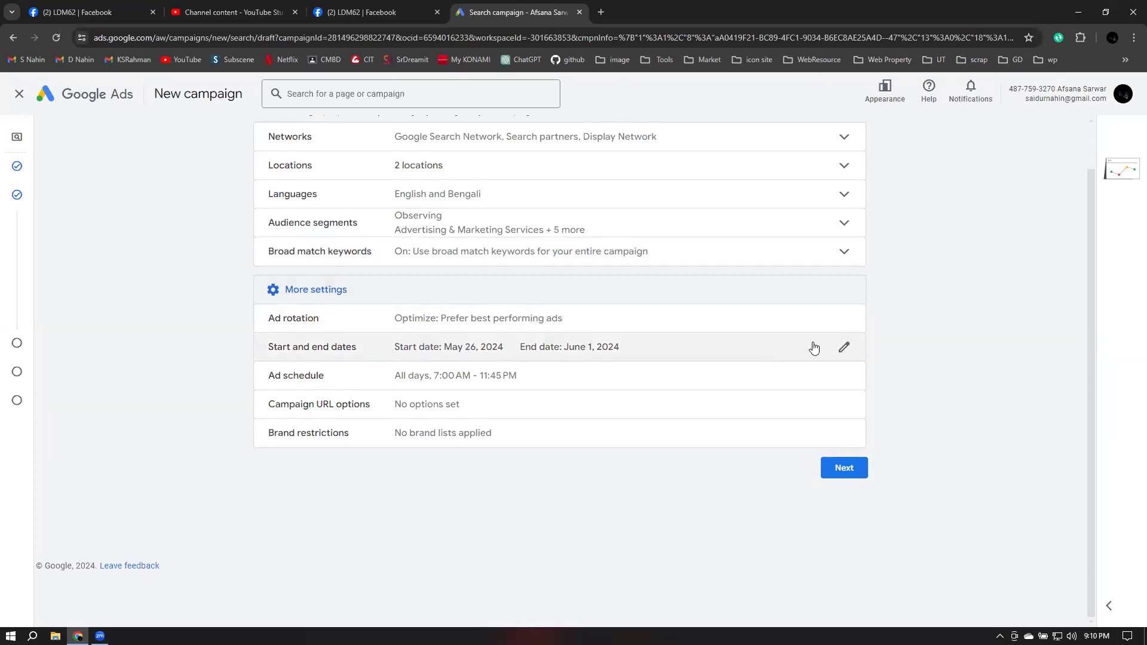
click(854, 354)
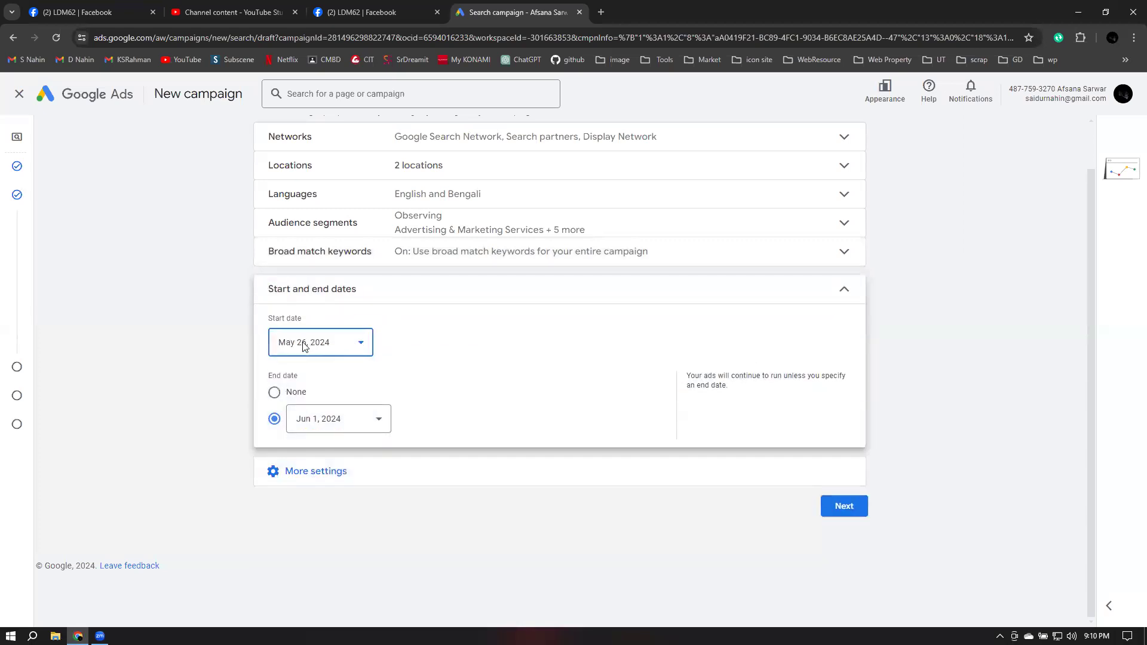
click(303, 352)
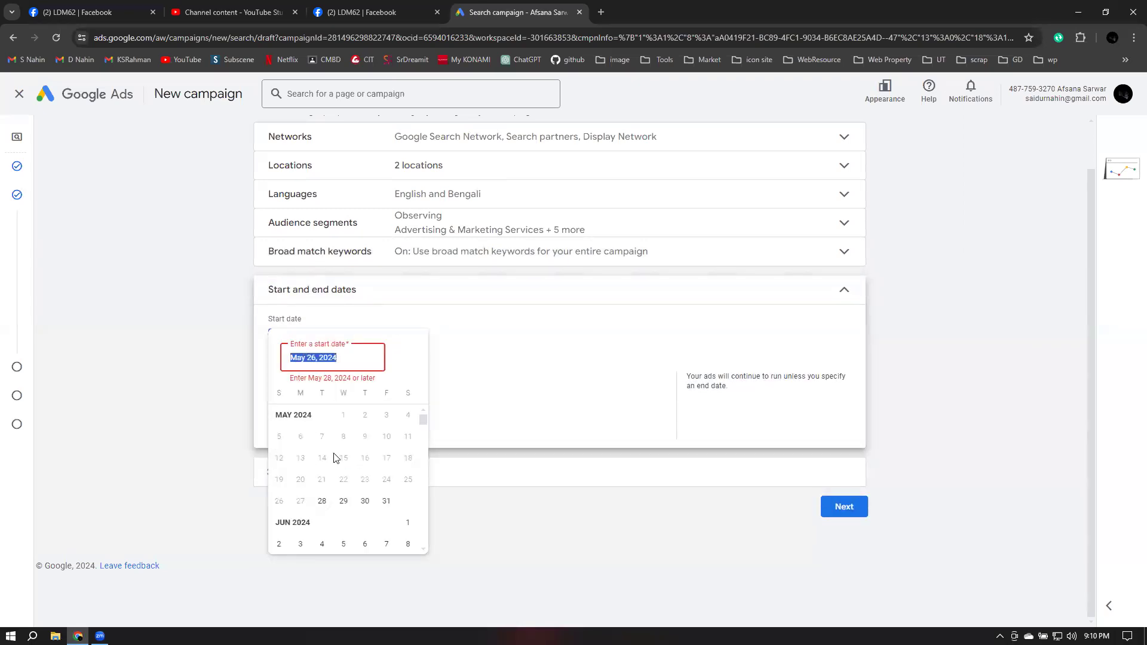
click(322, 502)
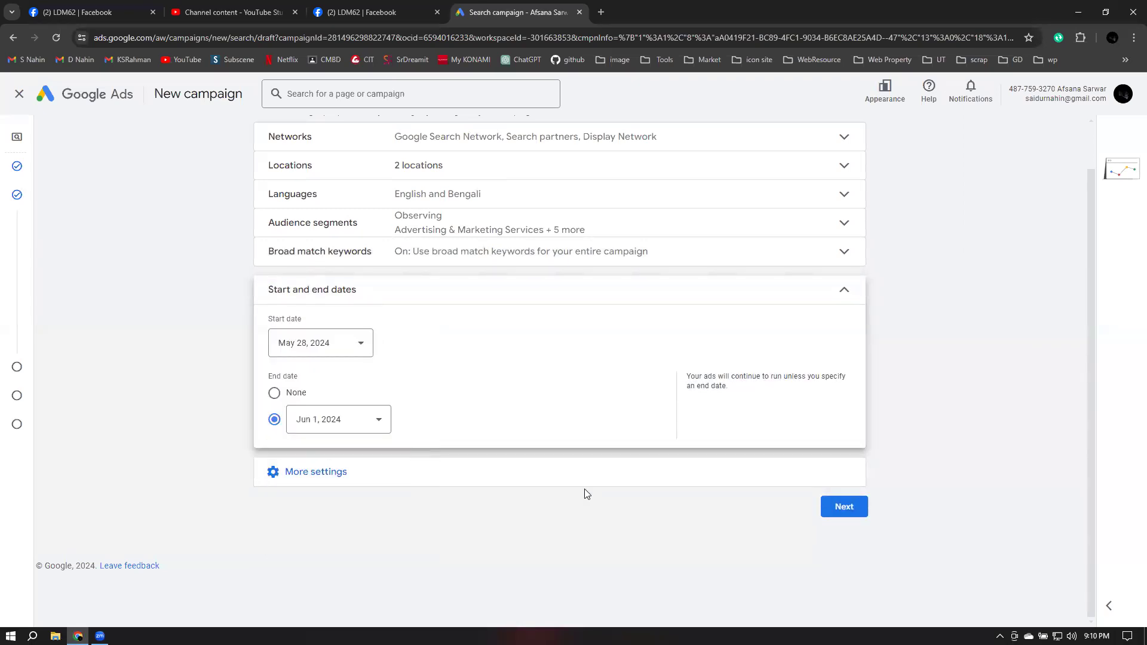
click(845, 296)
Look over the campaign URL options and the remaining additional settings, and continue to the keywords and ads stage
click(318, 324)
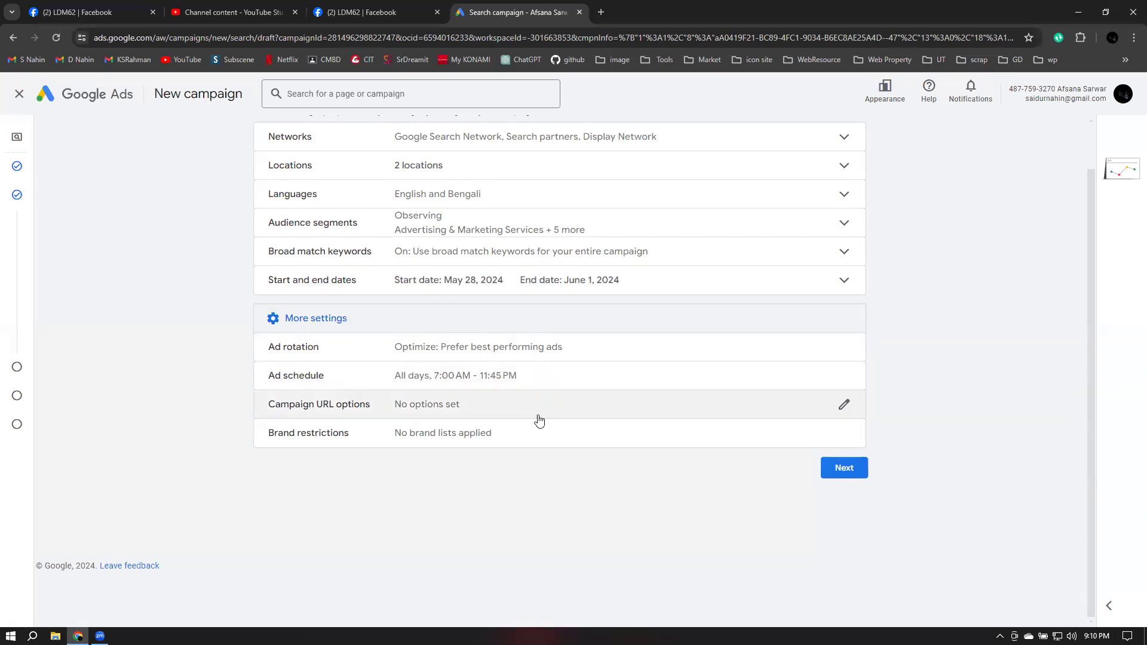
click(507, 412)
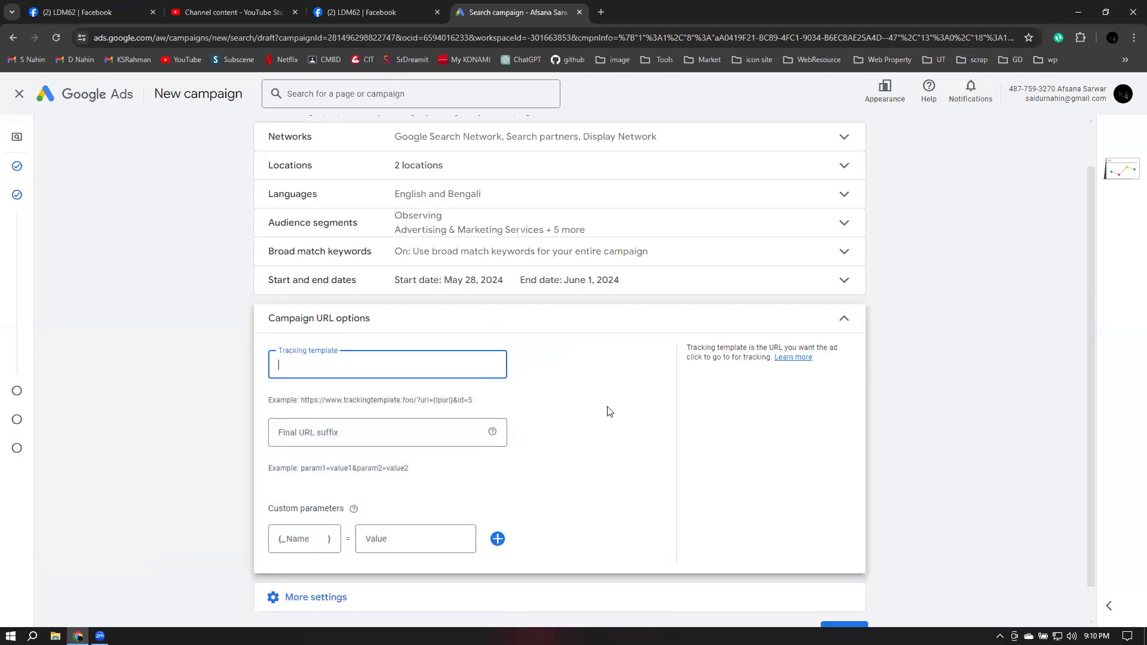
scroll(606, 411, down, 1)
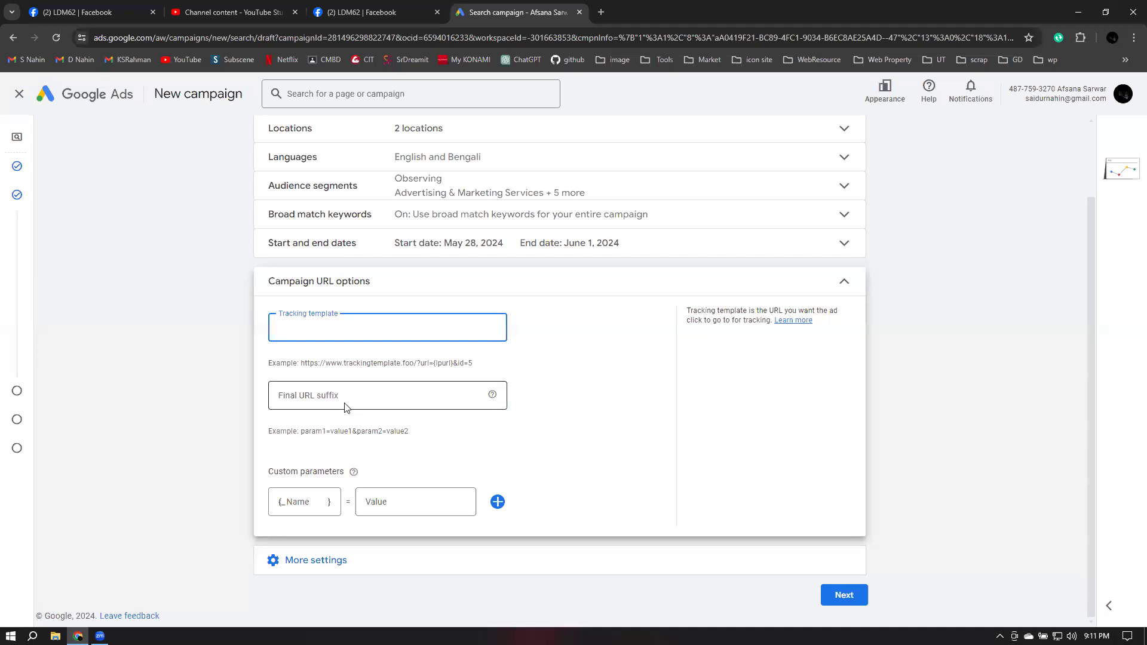
click(420, 397)
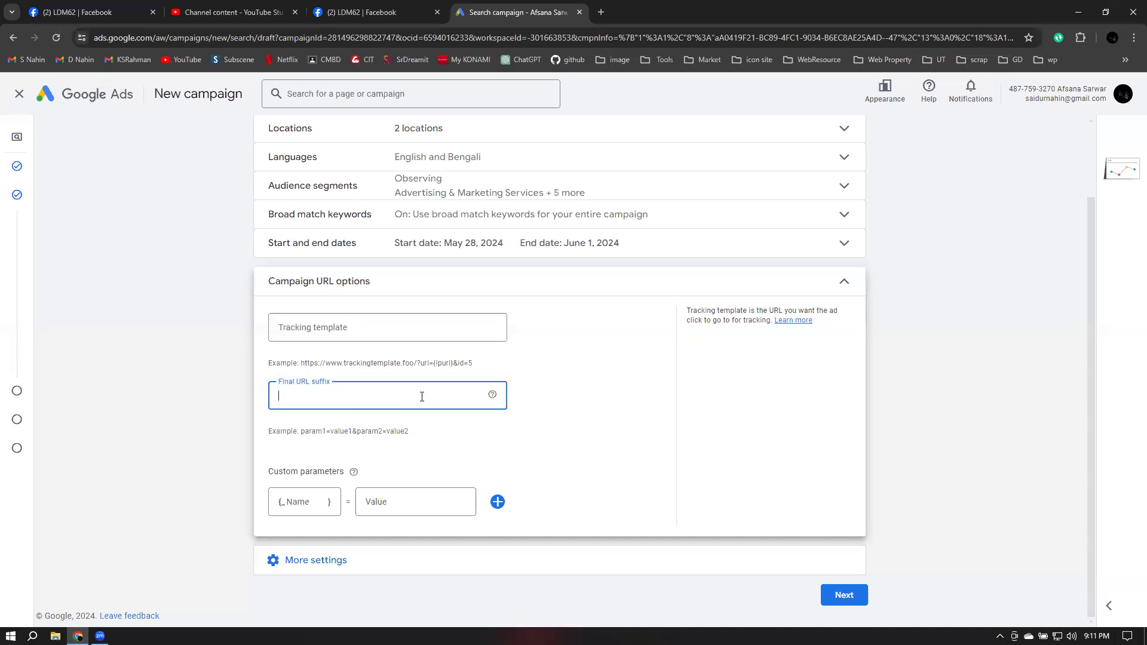
click(658, 409)
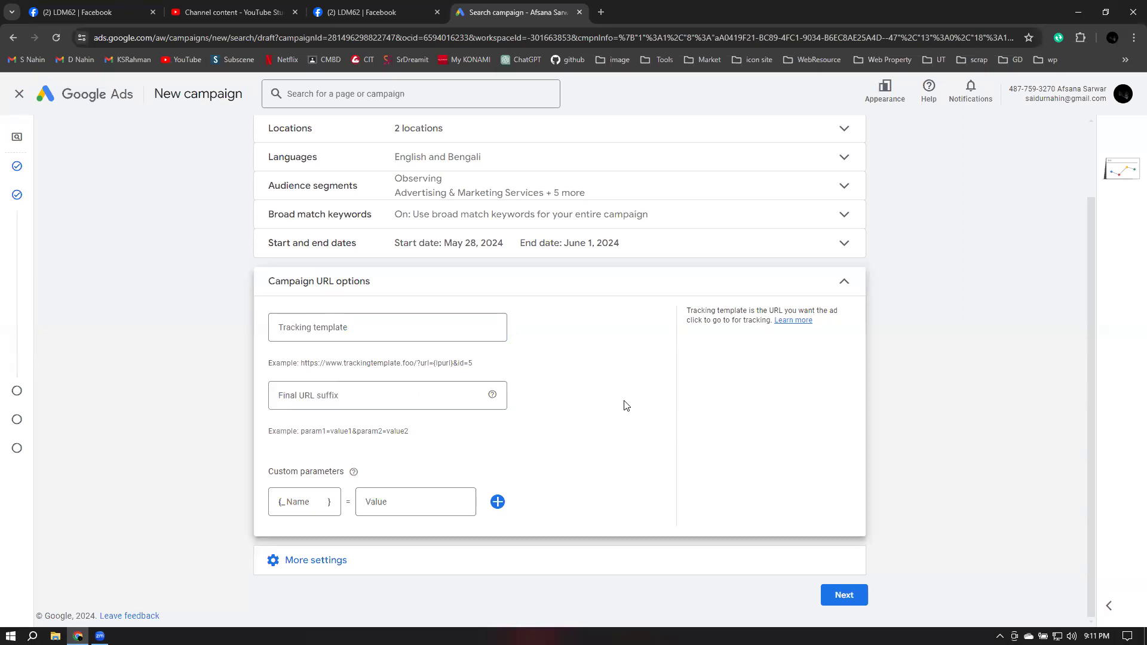
click(845, 284)
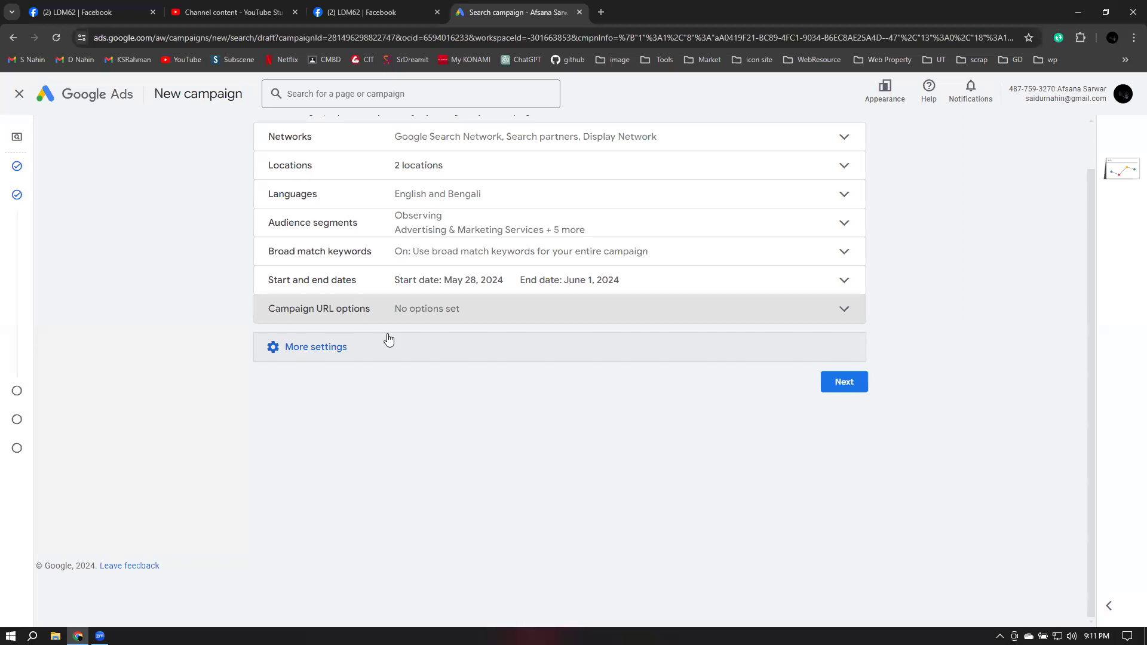
click(358, 355)
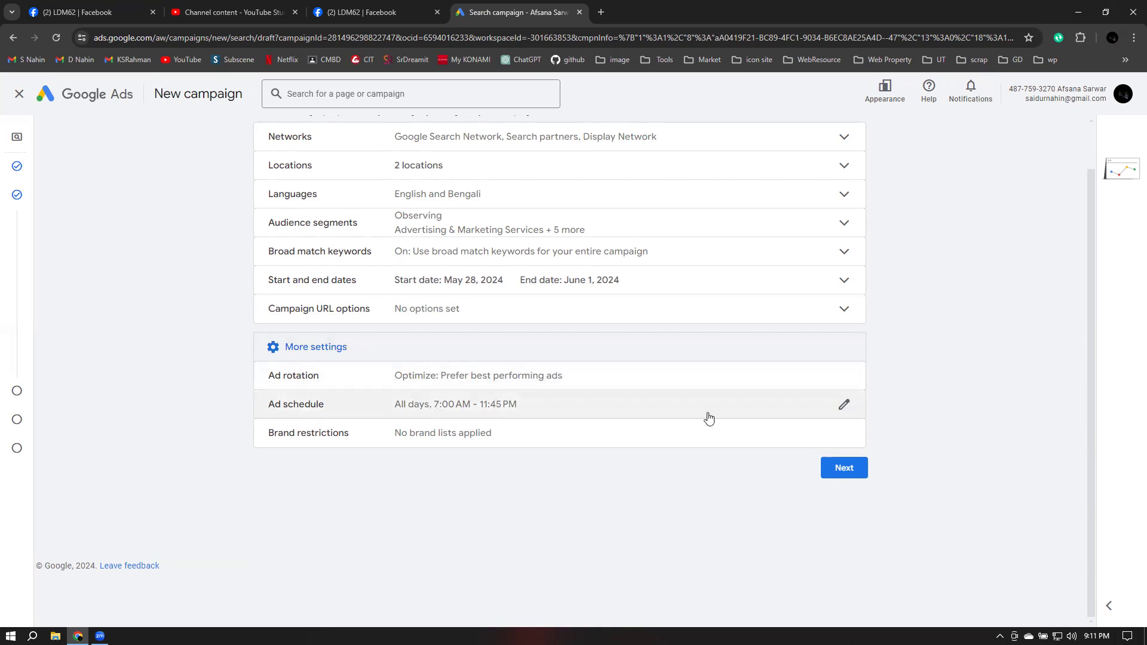
click(844, 469)
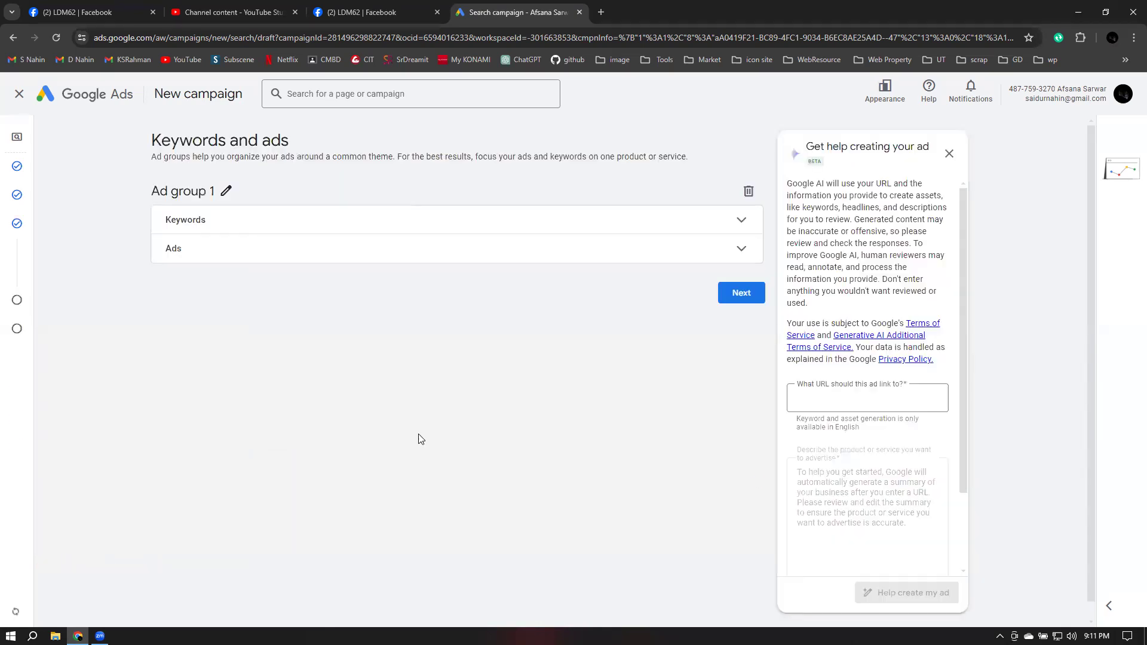
Rename the ad group as "Keyword and audience"
click(227, 193)
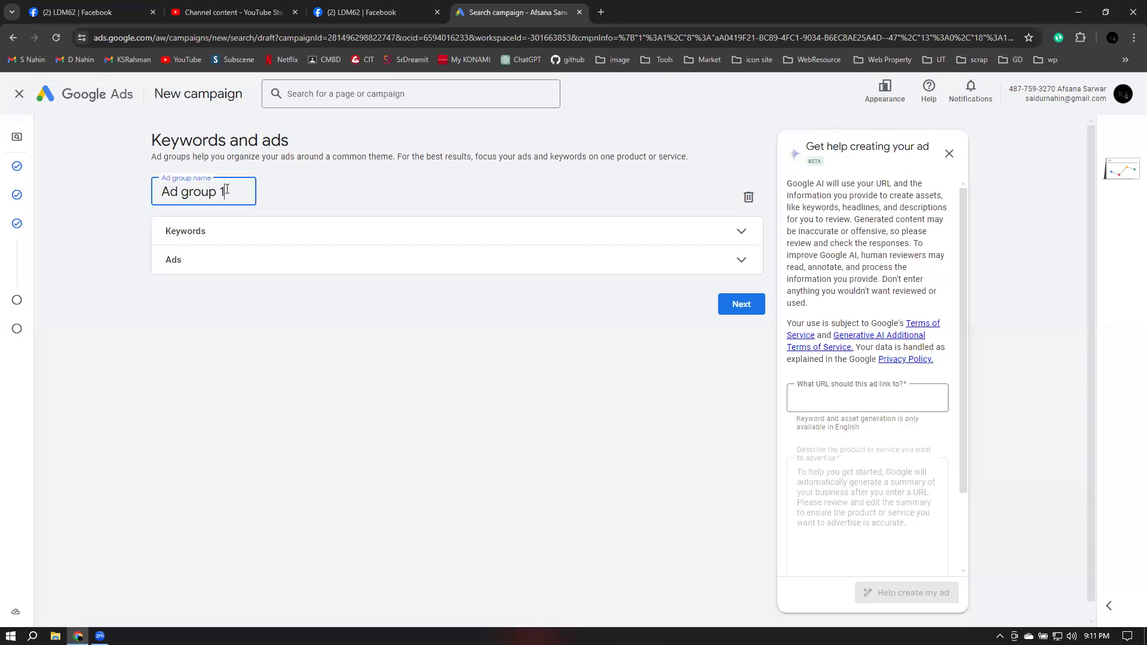
triple_click(234, 190)
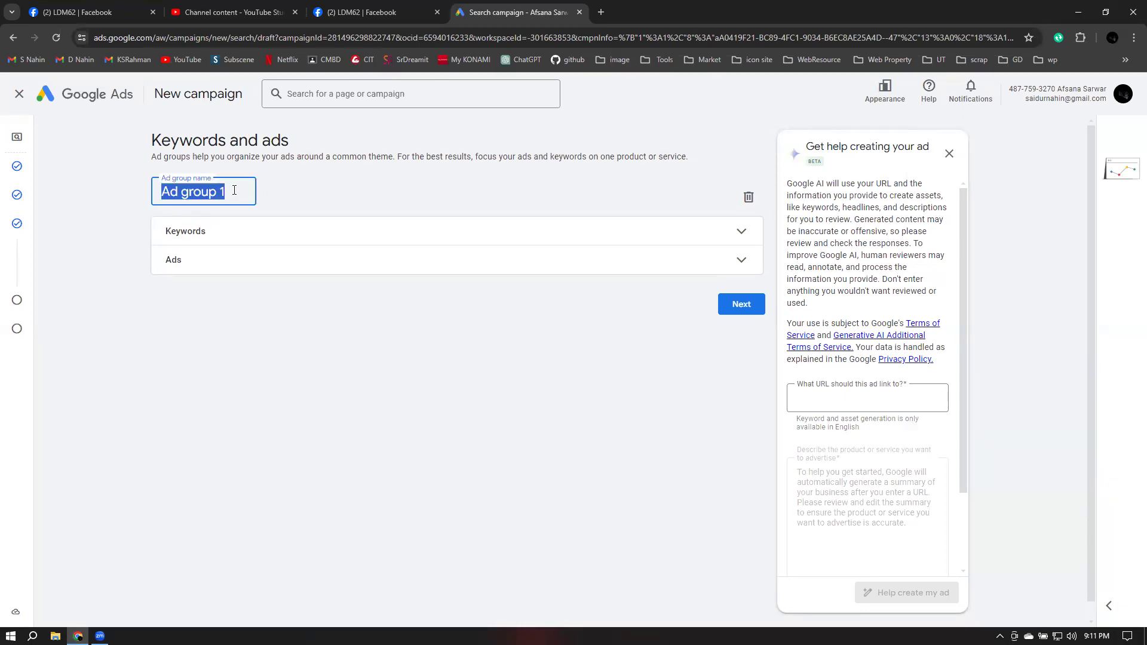
text(Keyw)
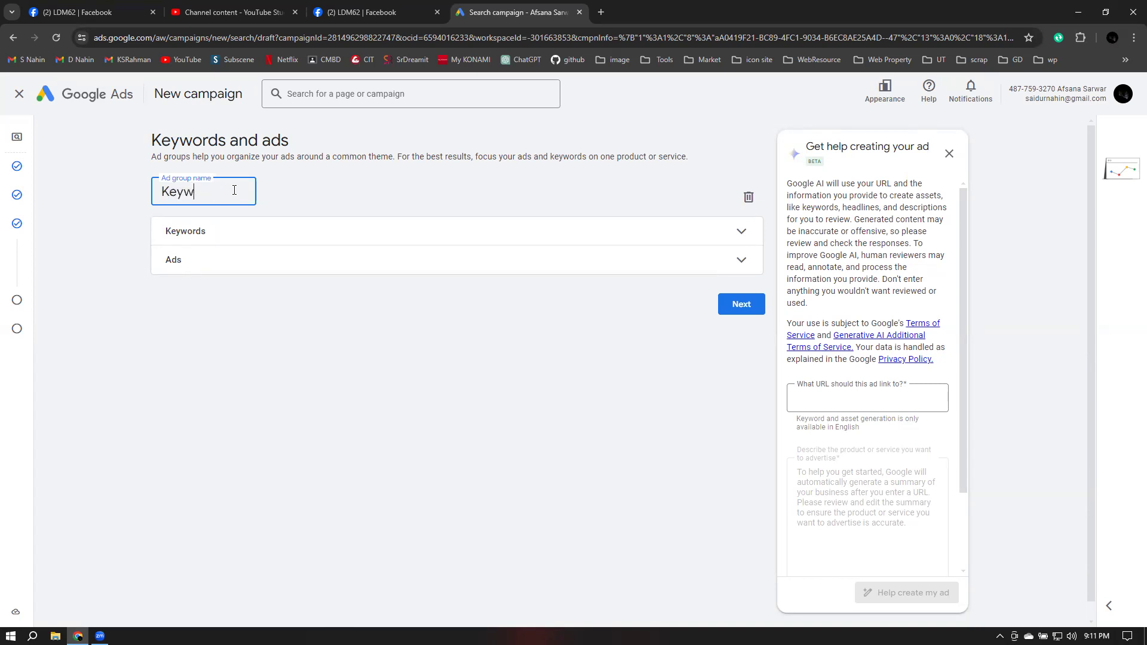
text(ord and audience)
click(419, 201)
Expand the ad group's keywords section, choosing to create the ad yourself instead of getting AI suggestions
click(730, 232)
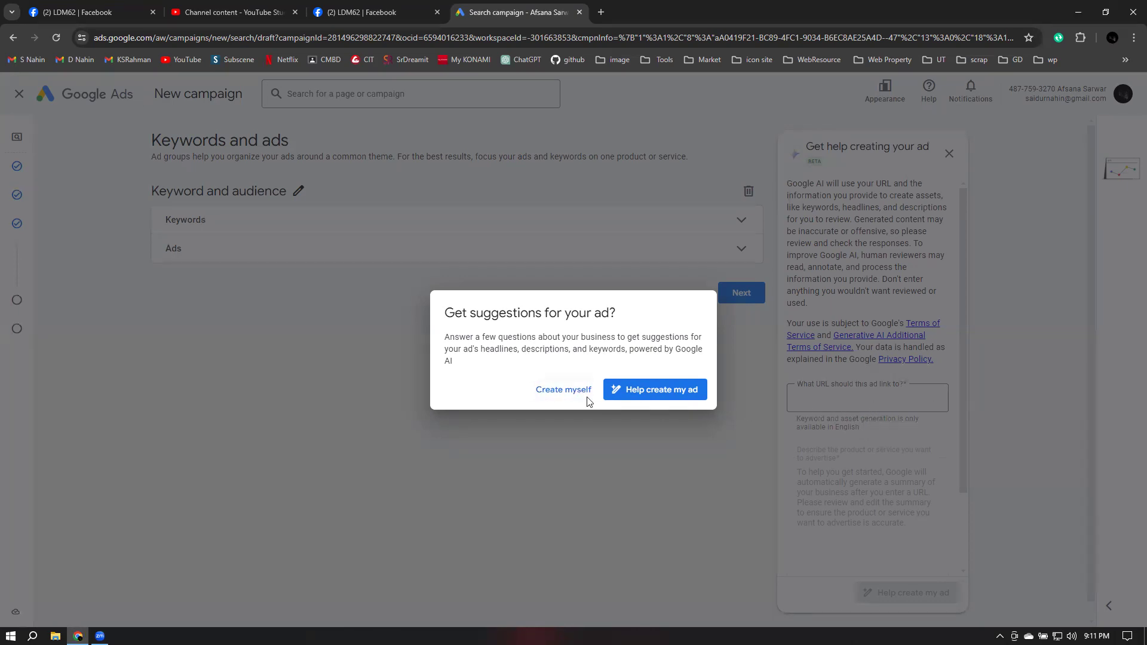
click(554, 391)
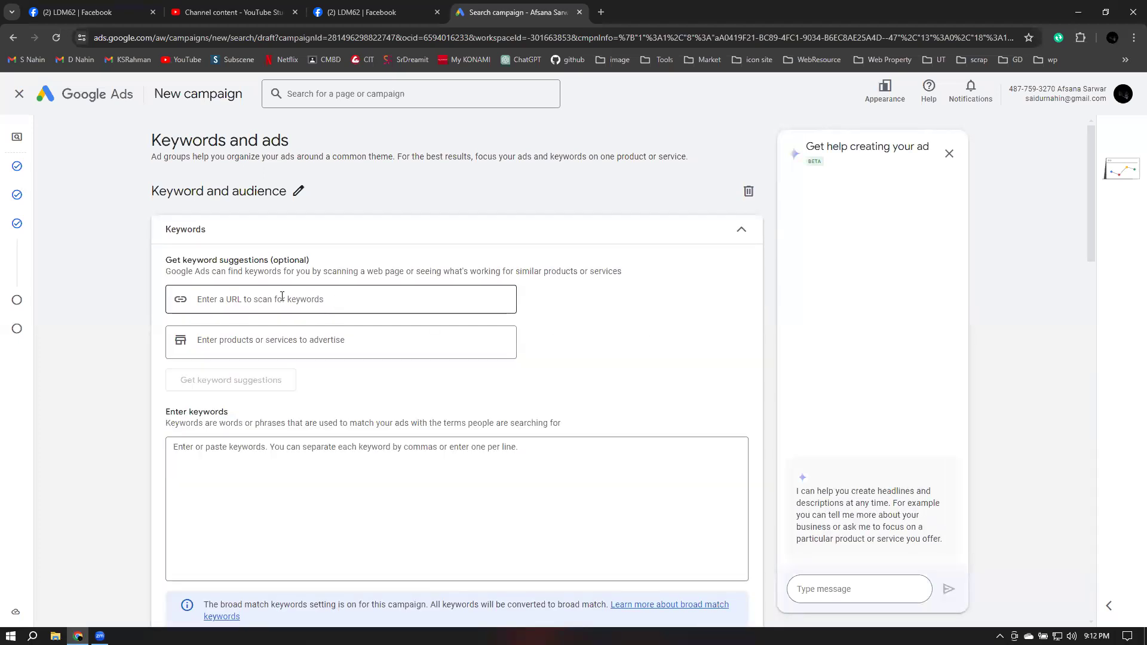
click(232, 300)
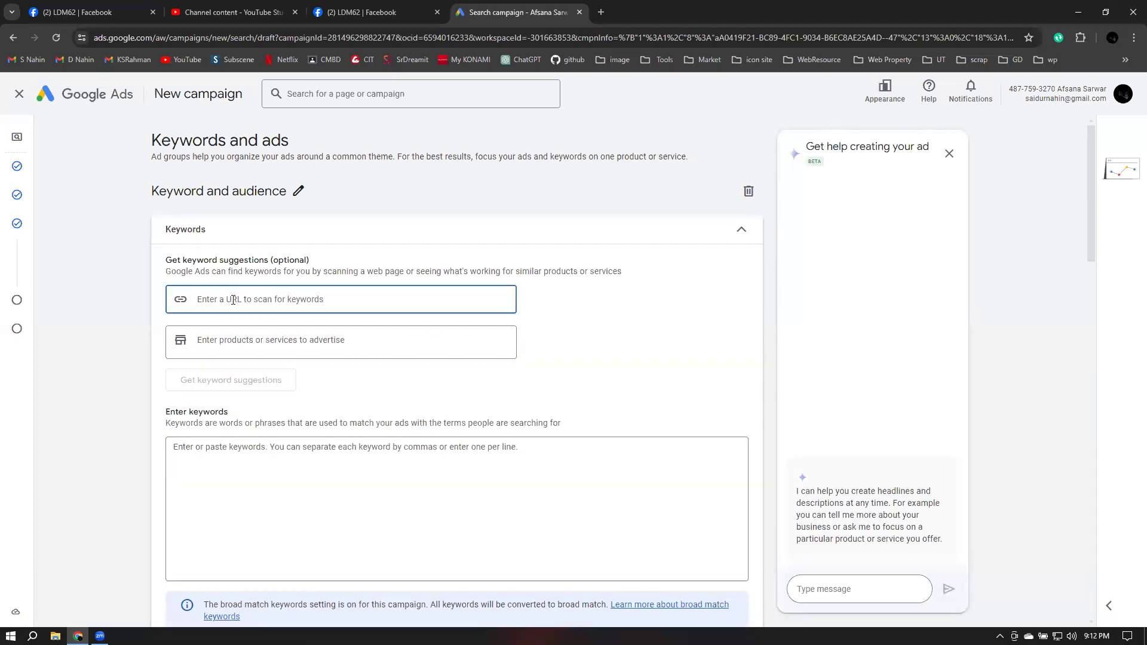
click(241, 346)
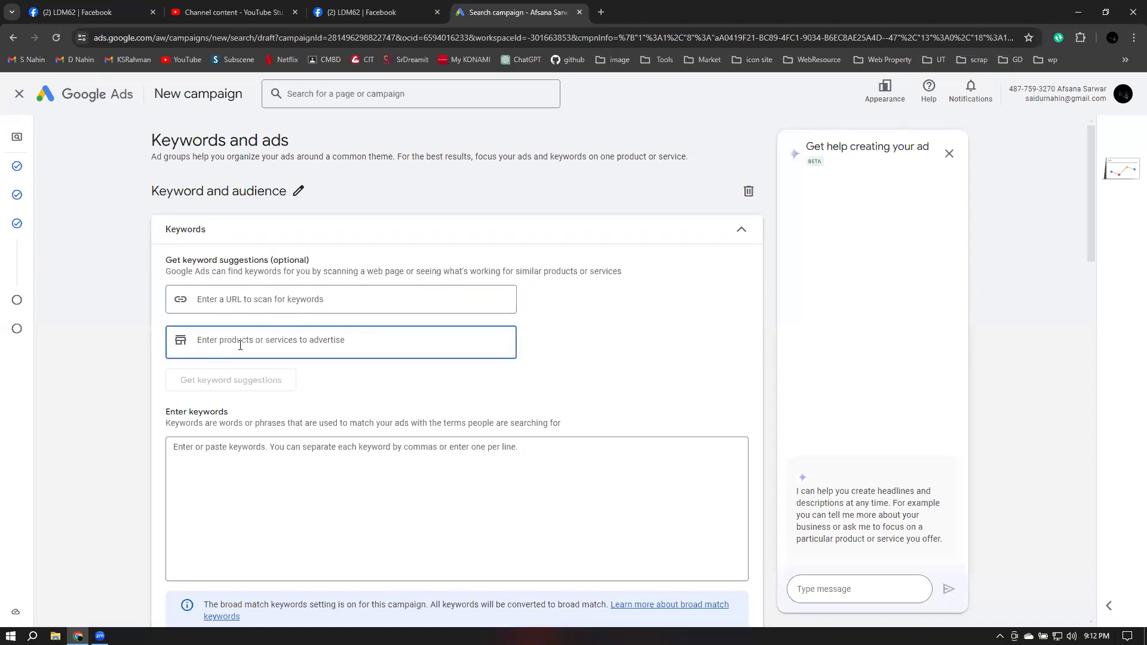
click(261, 300)
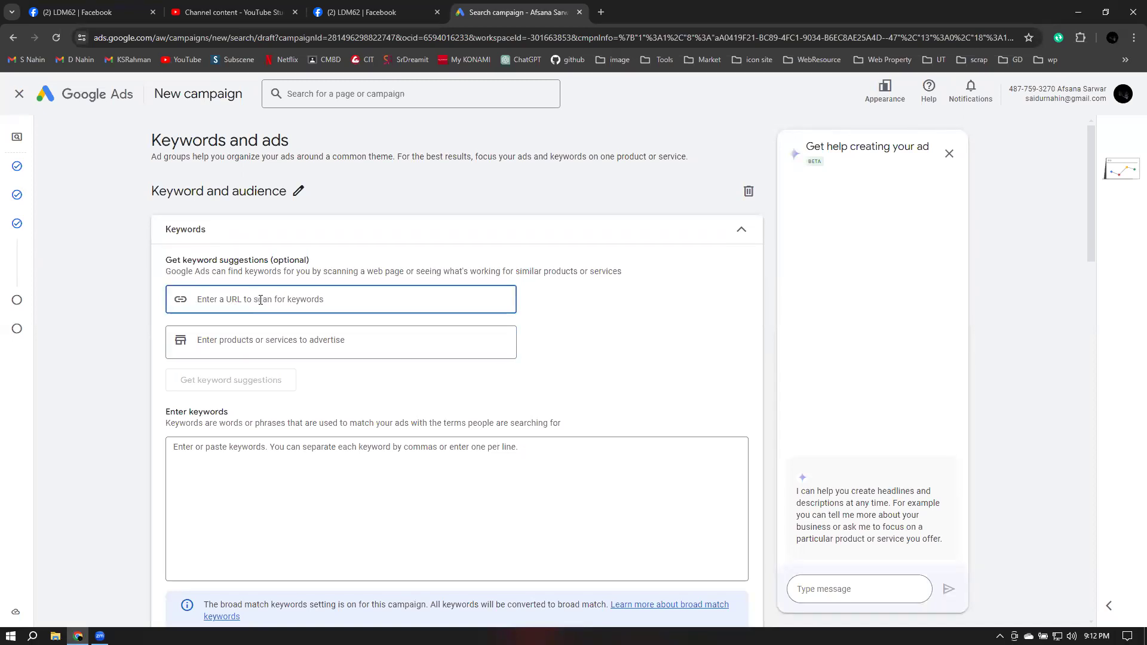
text(er)
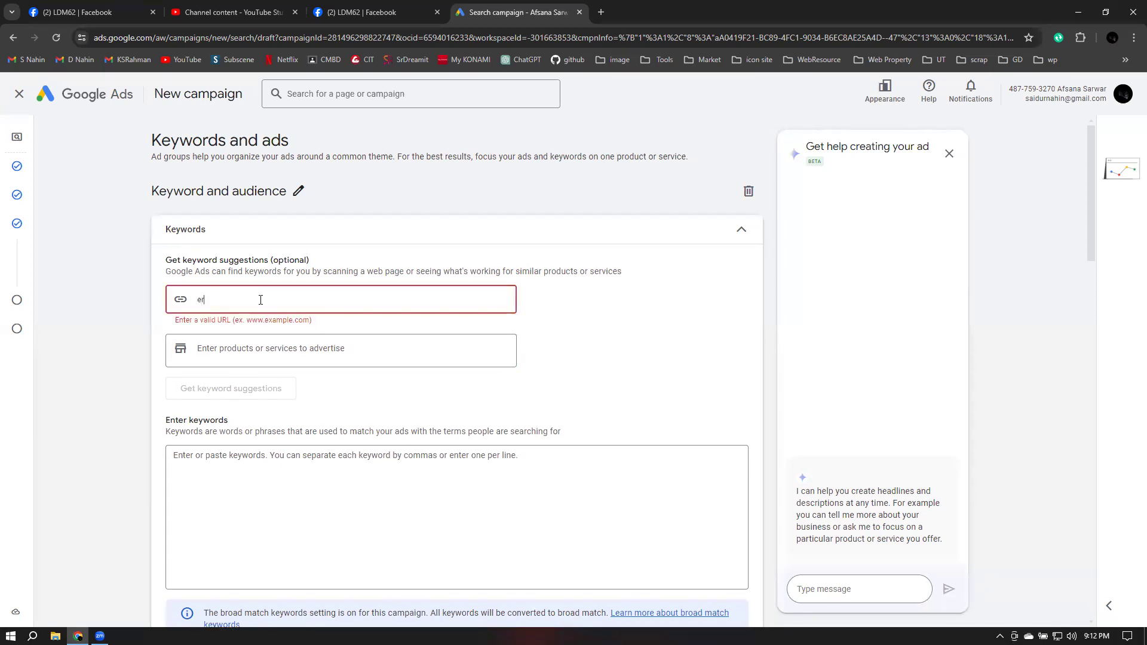
key(BackSpace)
key(BackSpace)
text(w)
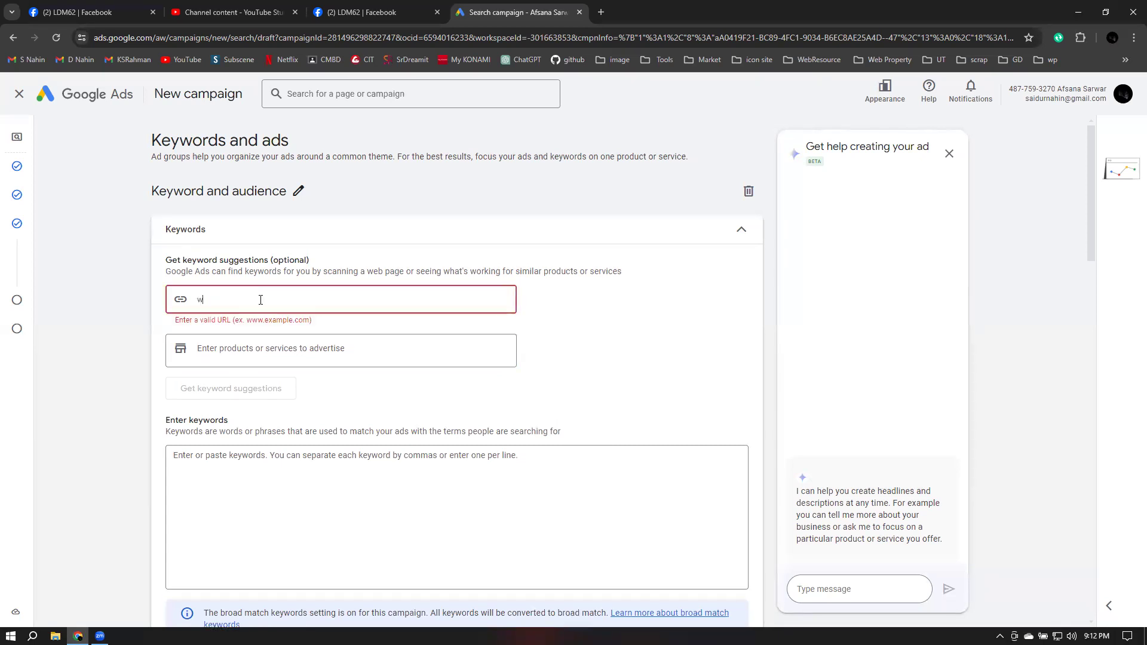
text(ww)
text(.ed)
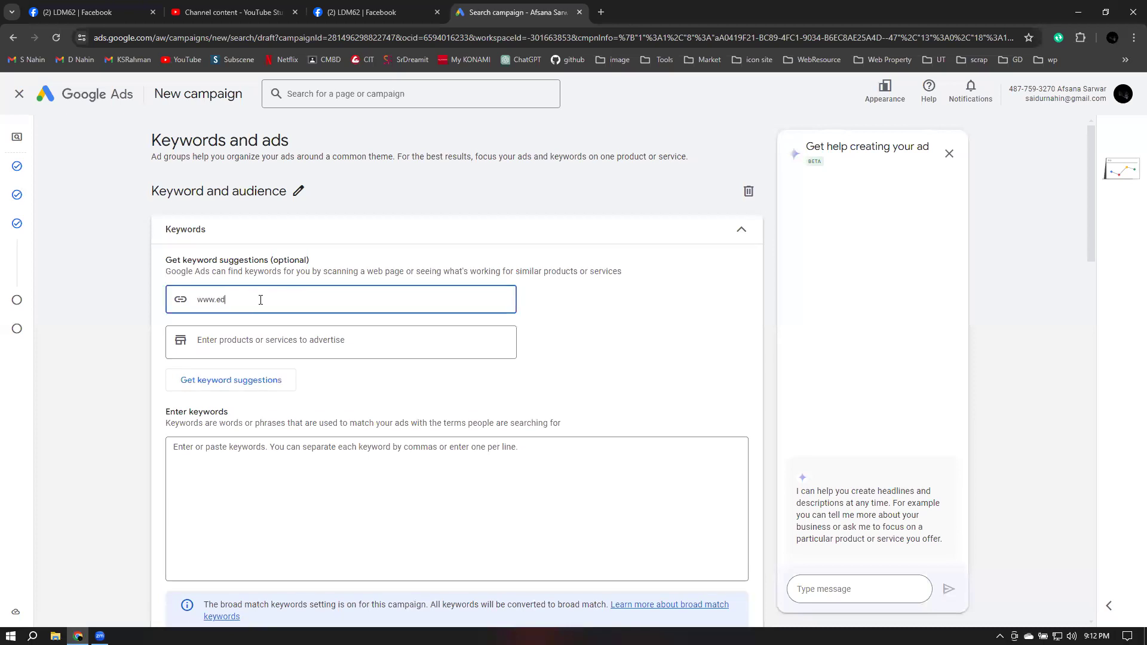
text(u.le)
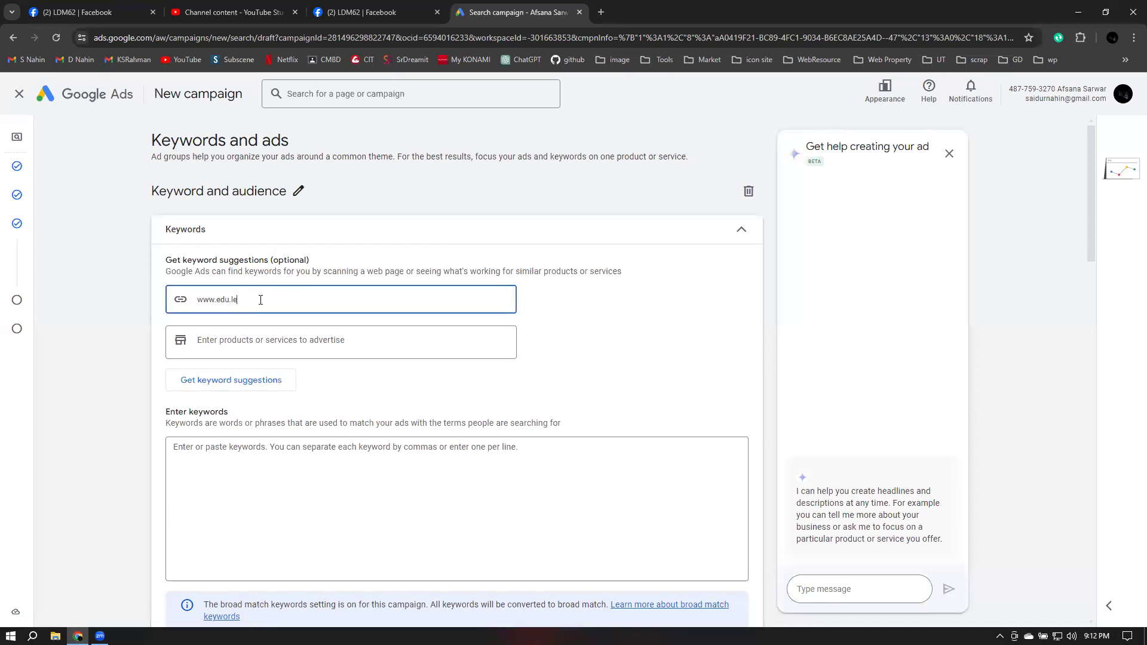
text(aditbd.com)
click(236, 383)
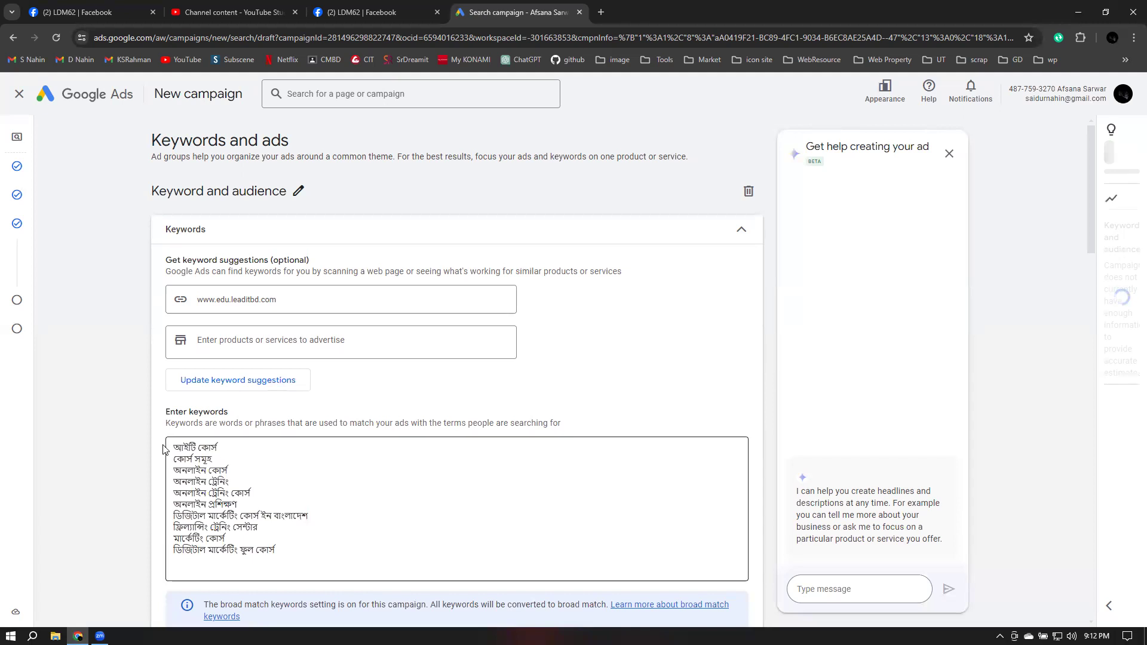
Look over the suggested keywords and close the ad creation help
drag(287, 553, 172, 451)
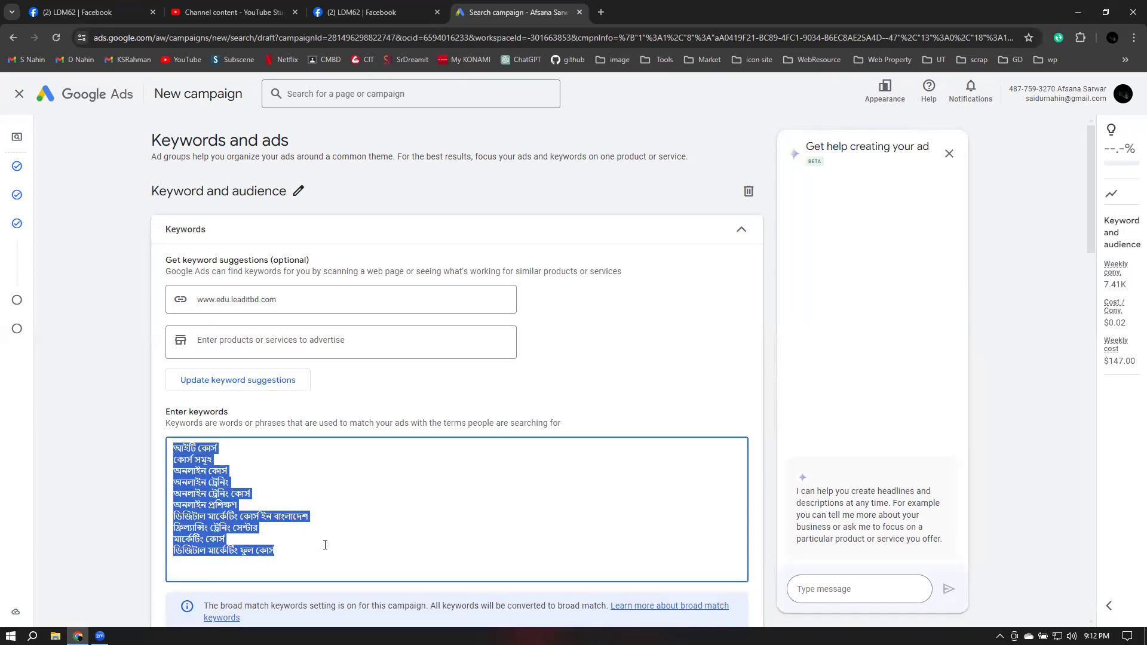
scroll(312, 534, down, 1)
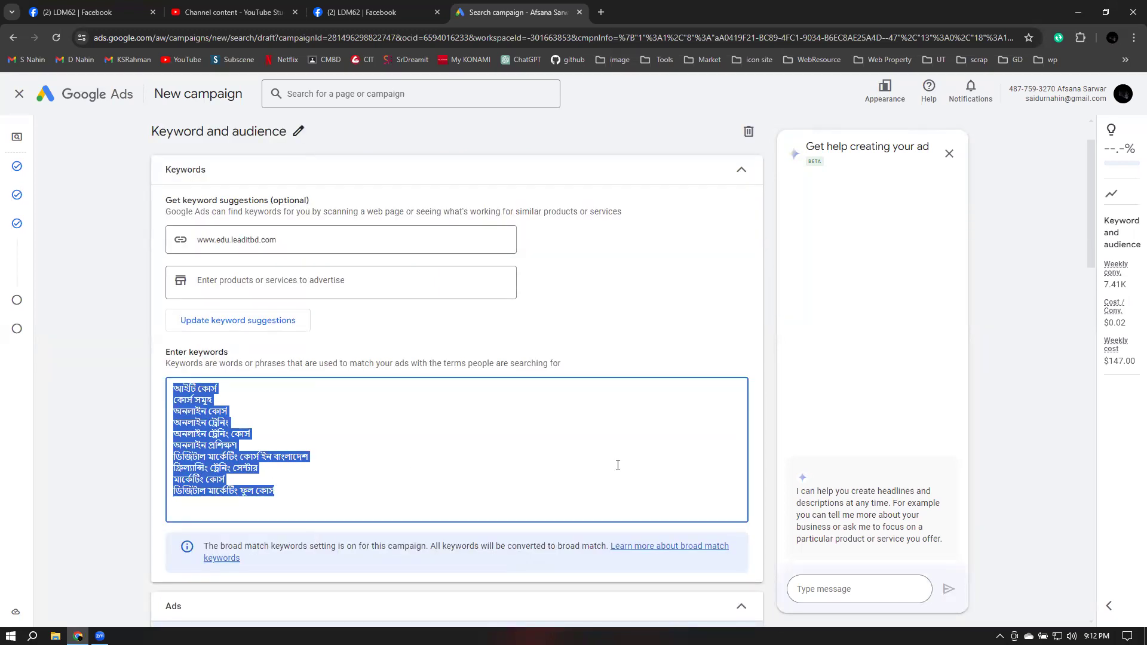
click(950, 158)
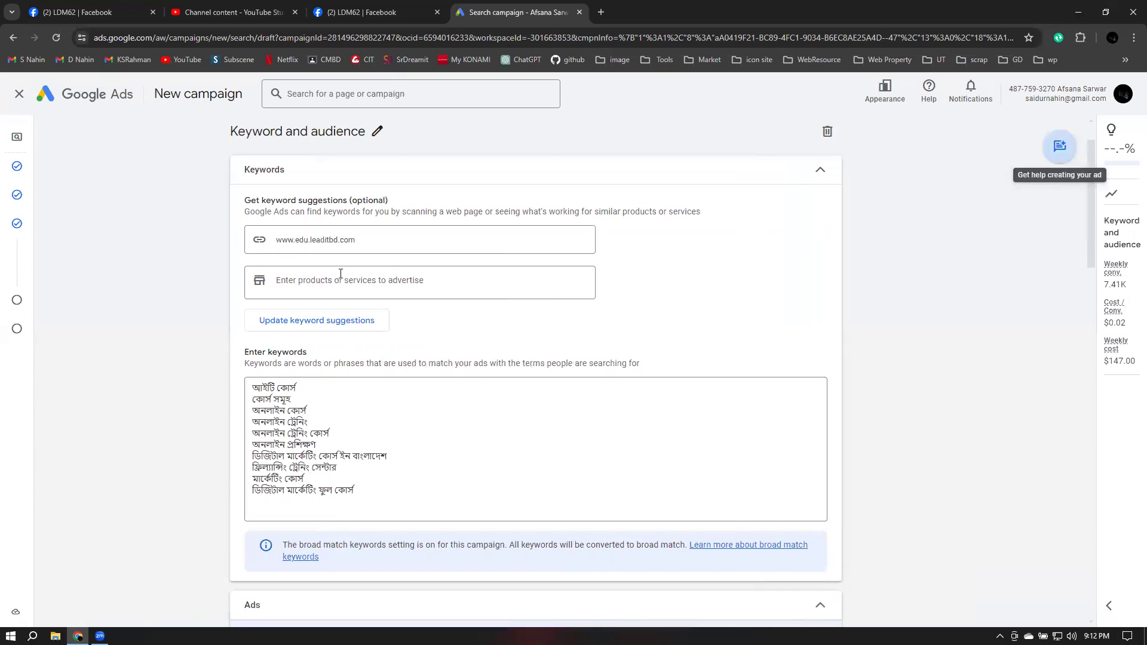
Clear the URL to scan and add "digital marketing" and "digital marketing course" as products or services to advertise
triple_click(404, 244)
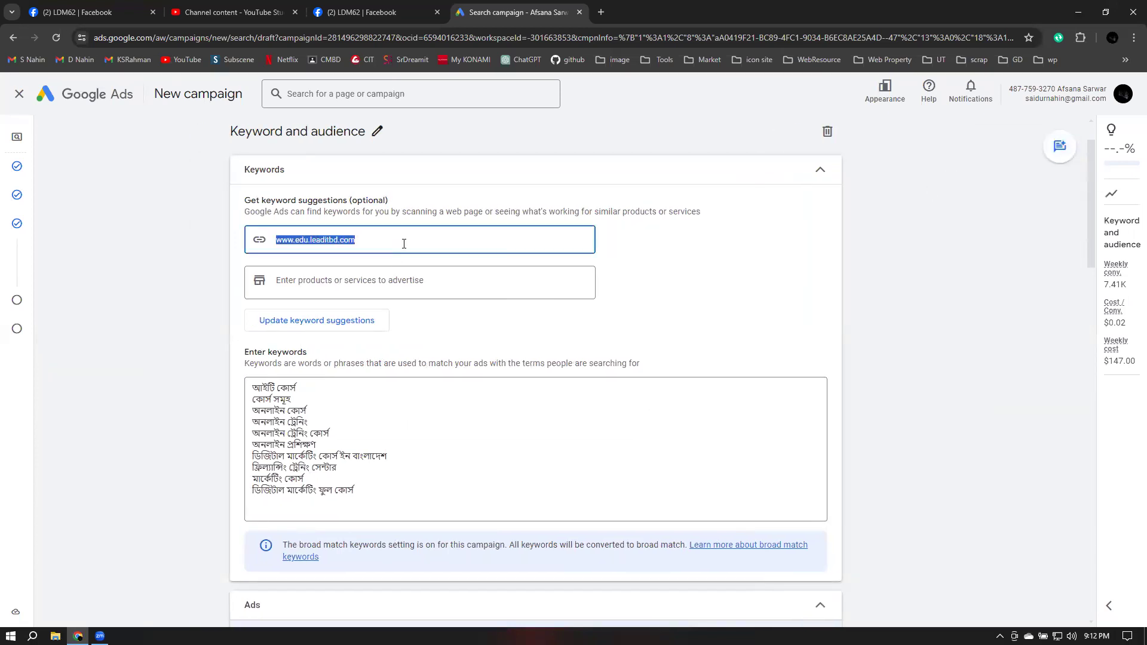
key(BackSpace)
click(397, 282)
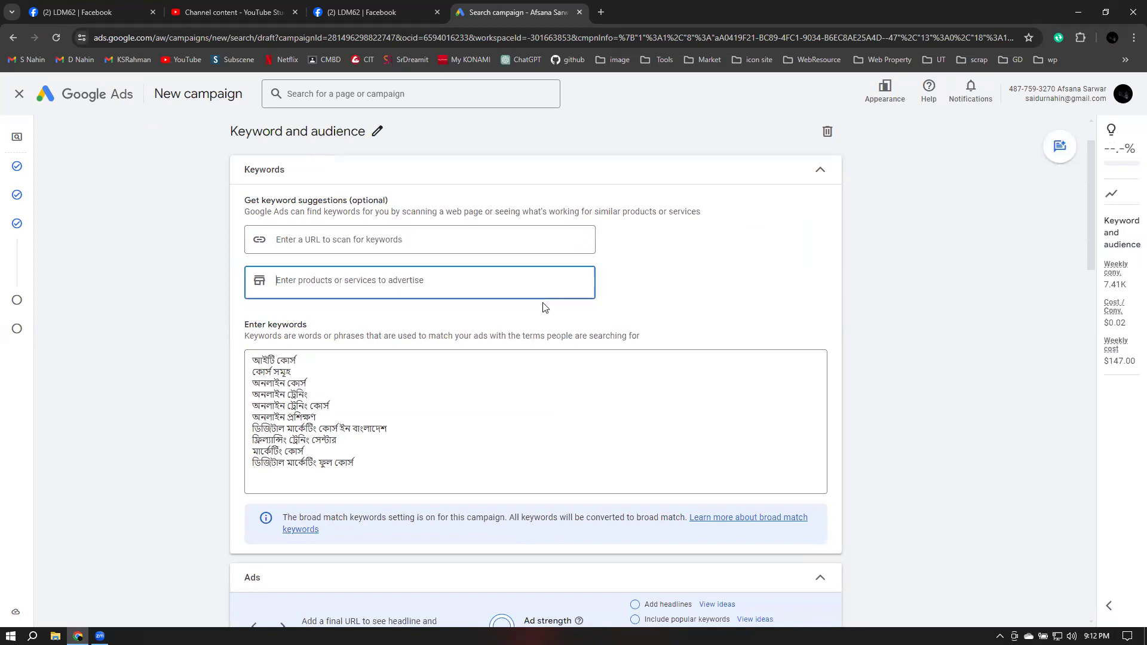
text(di)
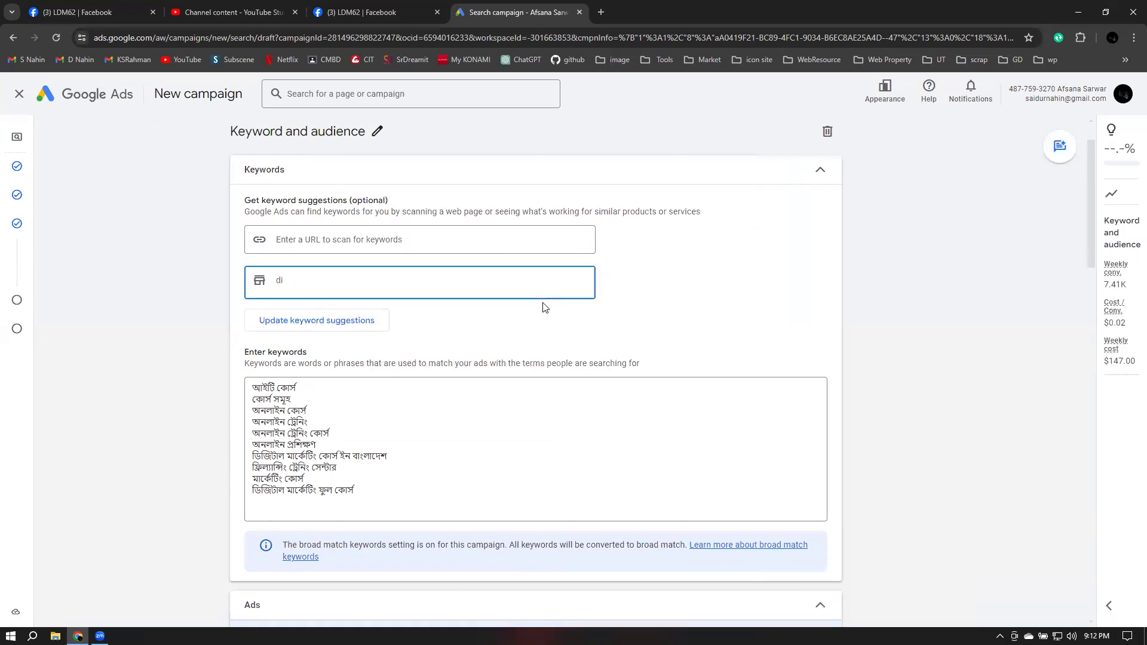
text(gital marketing)
key(Return)
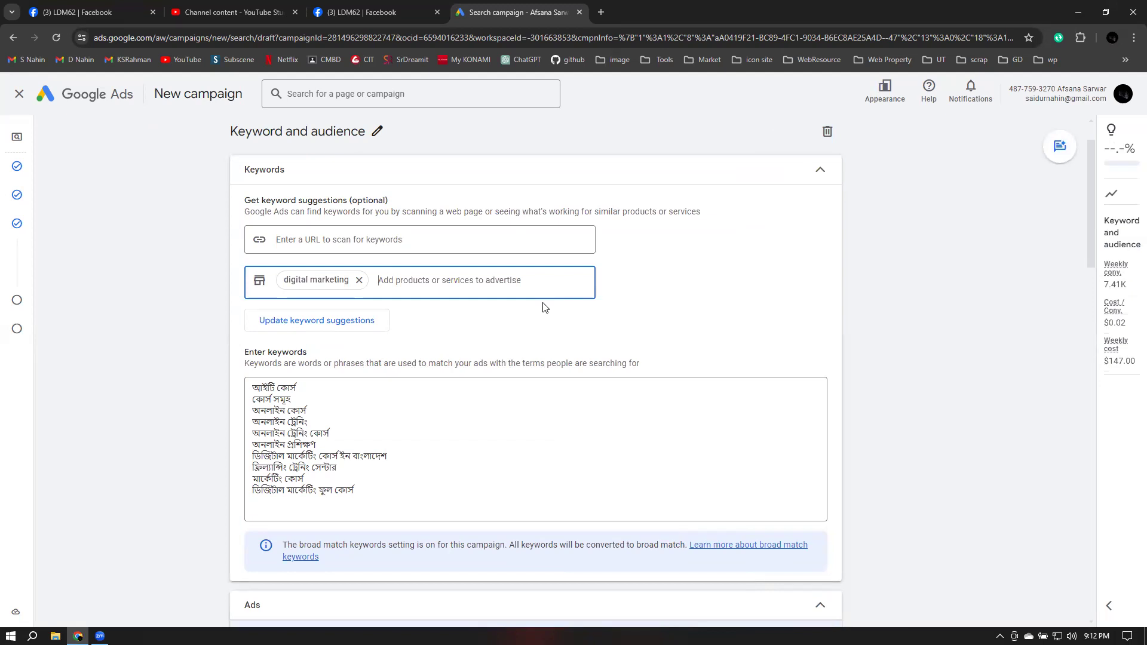
text(digital marketing course)
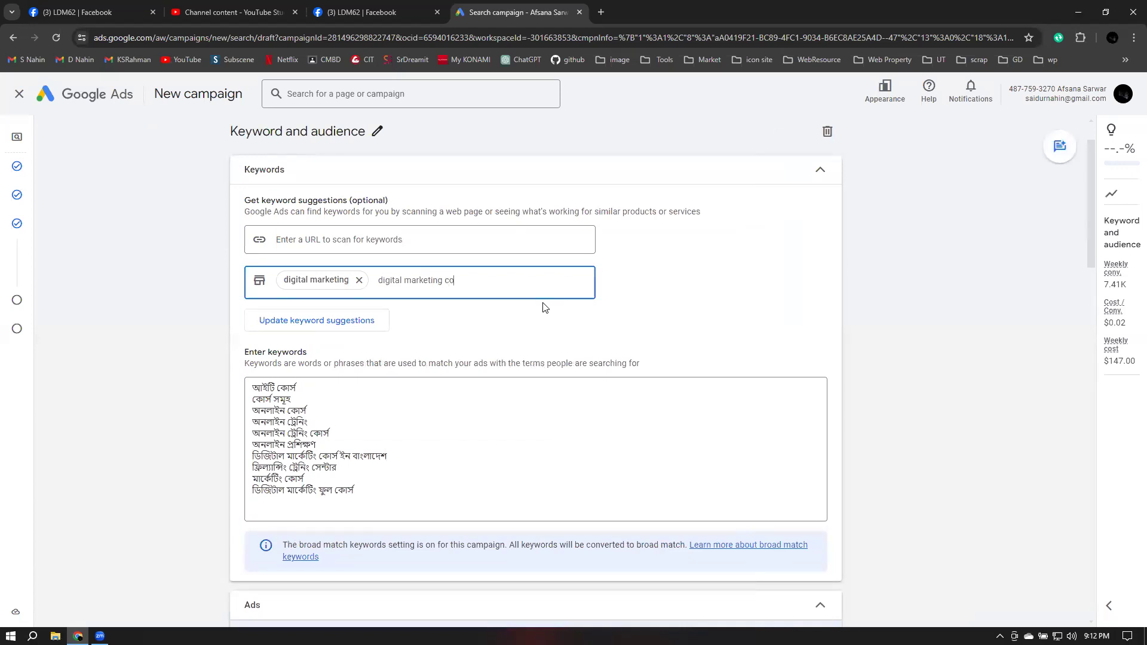
key(Return)
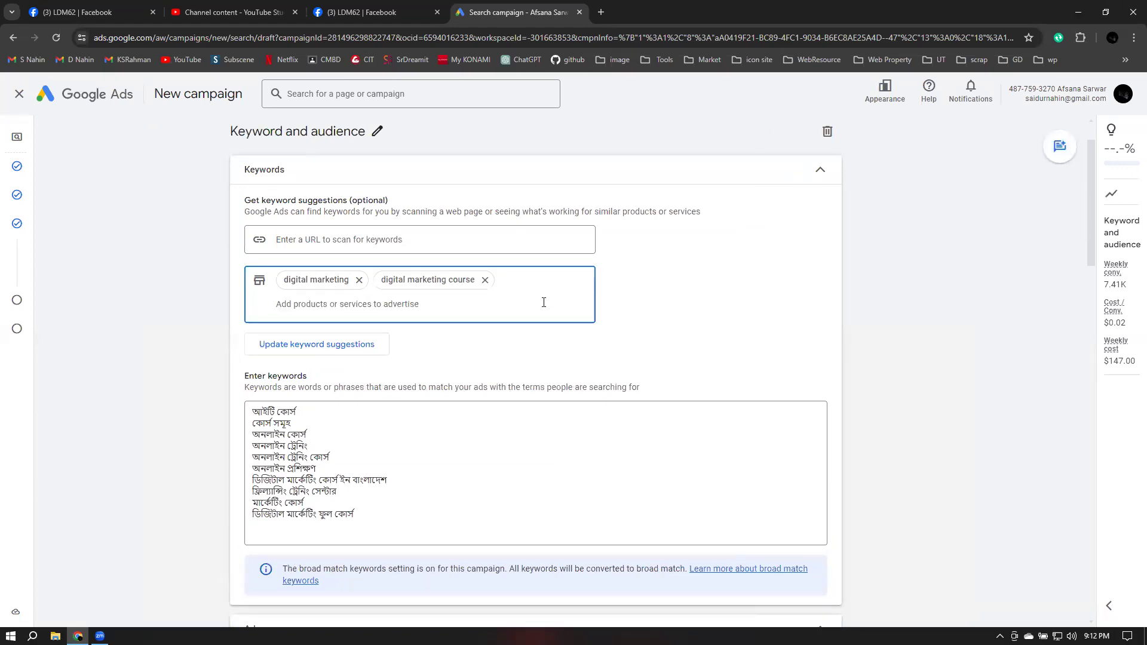
Add "freelancing" and "freelancing course" to the products or services to advertise
text(freelancing)
key(Return)
text(freelancing)
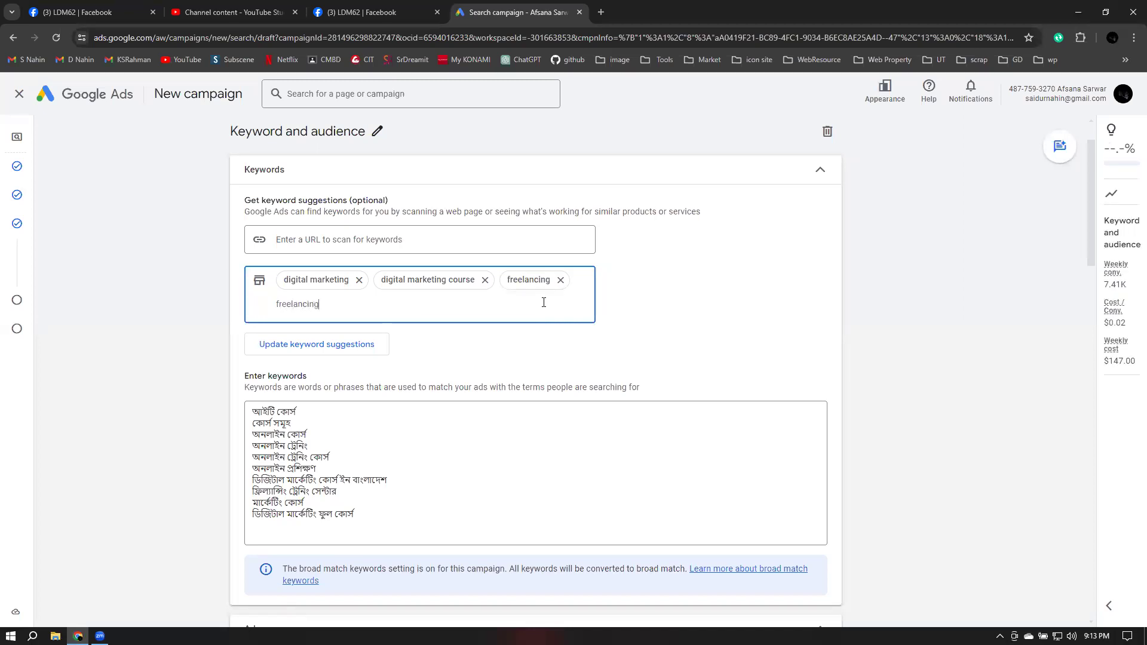
text( cout)
text(rse)
key(Return)
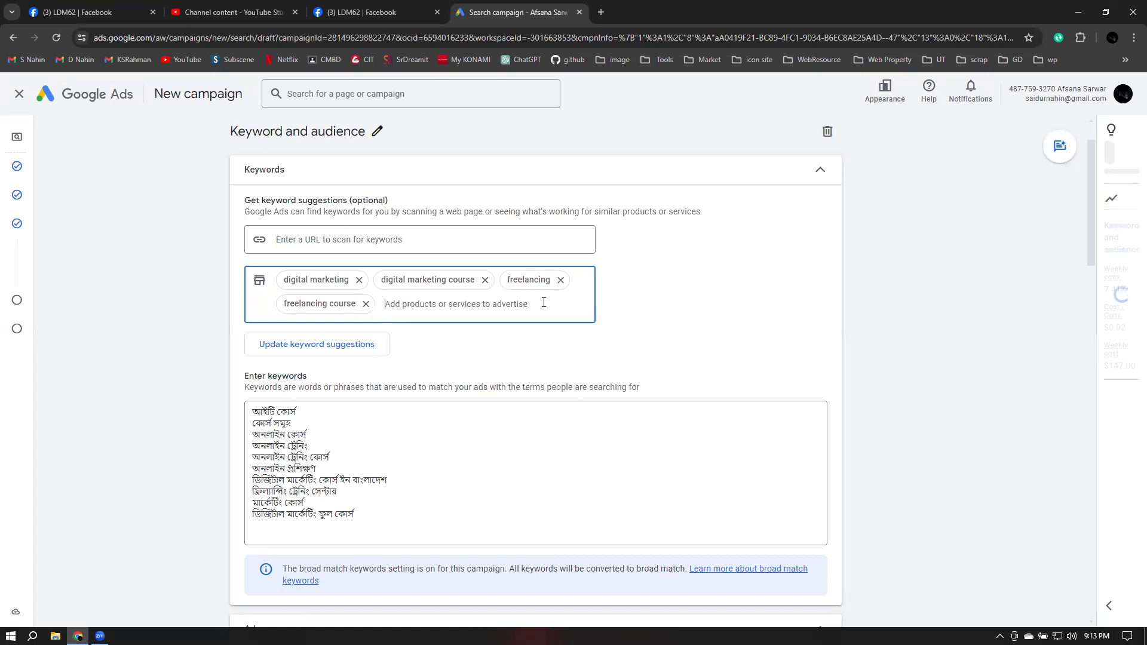
Add "facebook advertising" and "google ads" to the products or services to advertise
text(facebook adv)
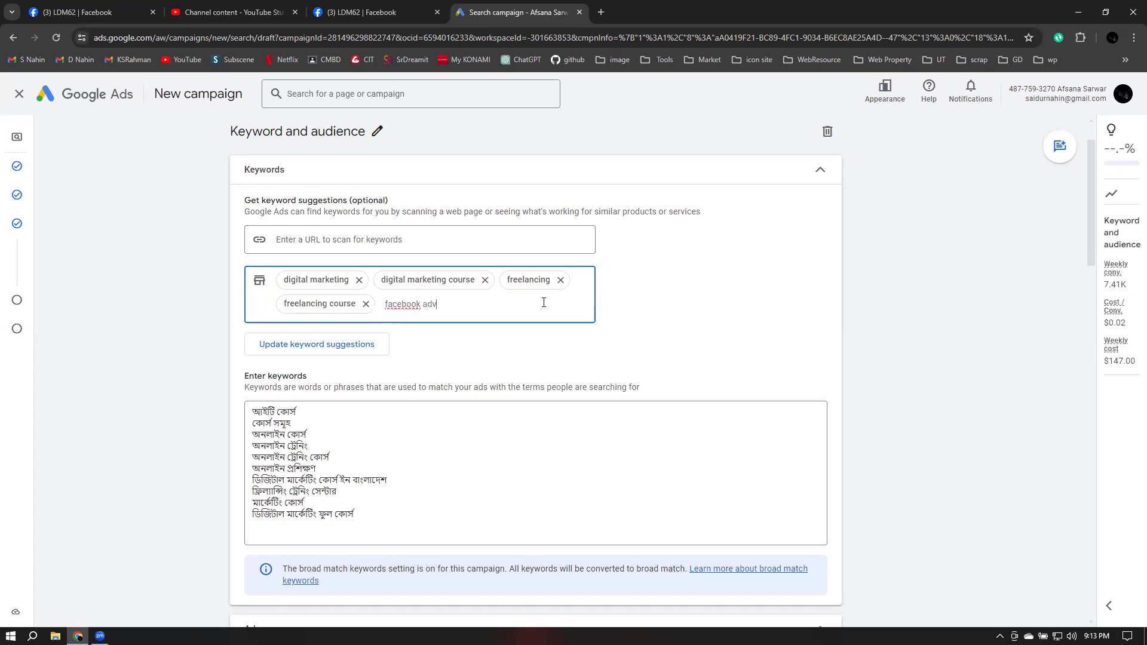
text(ertising)
key(Return)
text(goog)
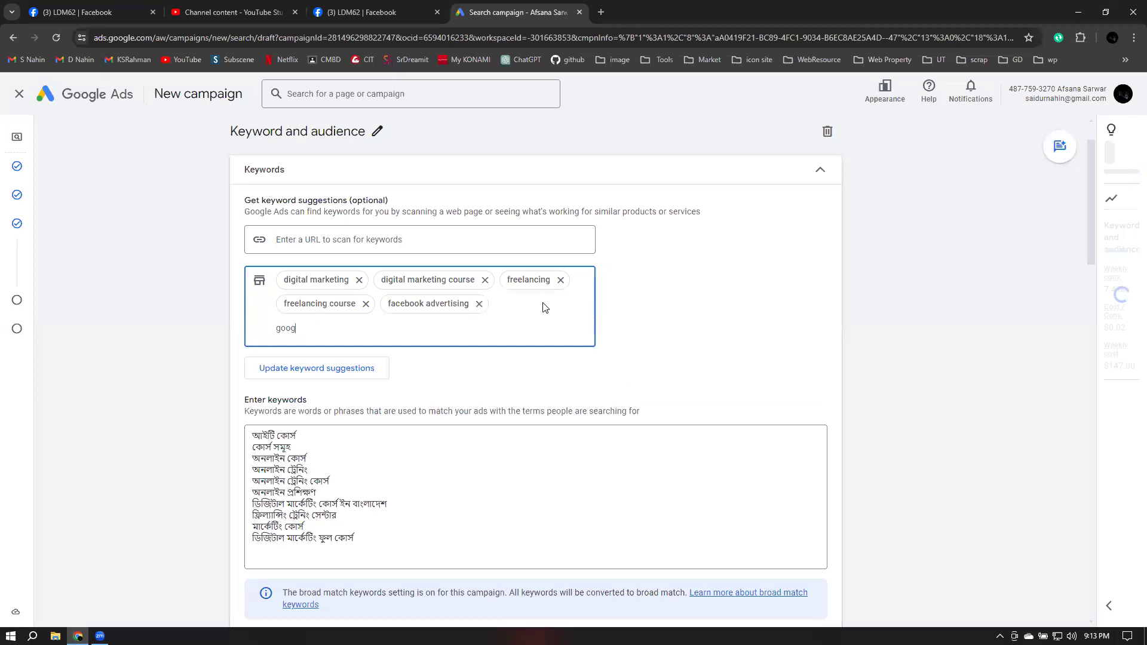
text(le ads)
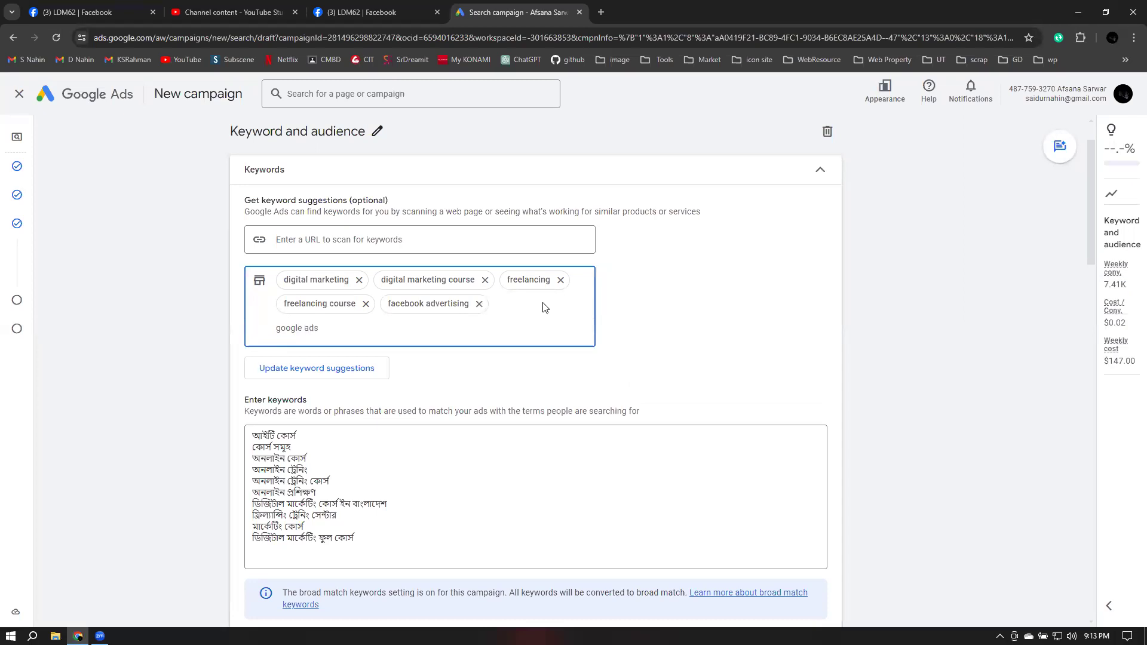
key(Return)
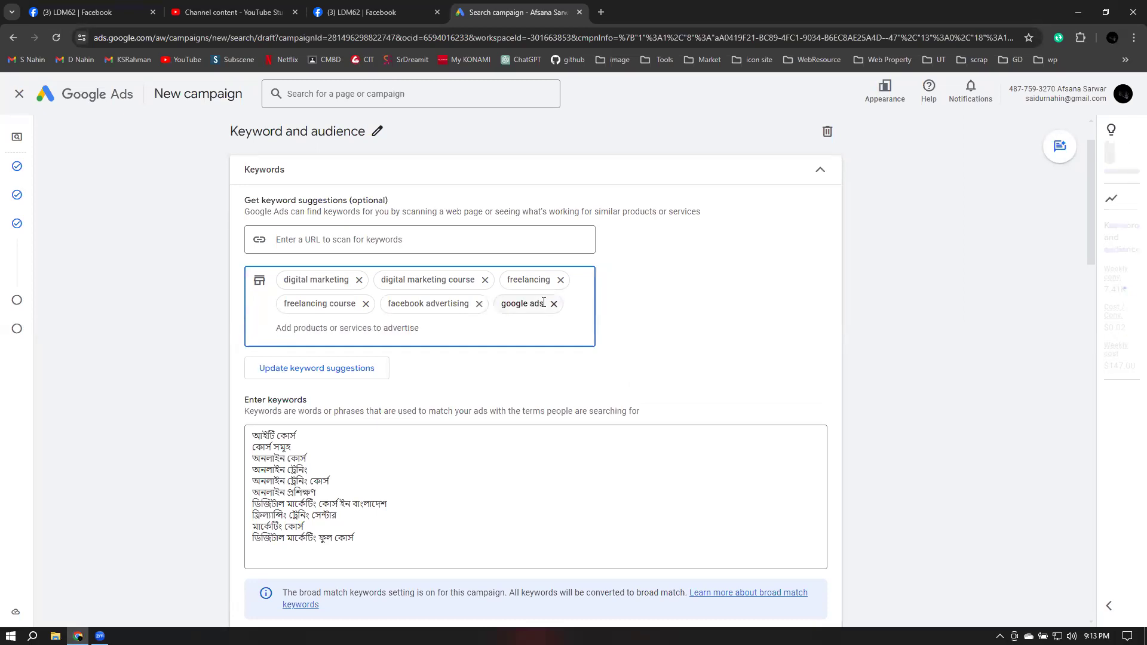
Update the keyword suggestions from the entered products or services, replace the current keywords with them, and look over the new list
click(319, 371)
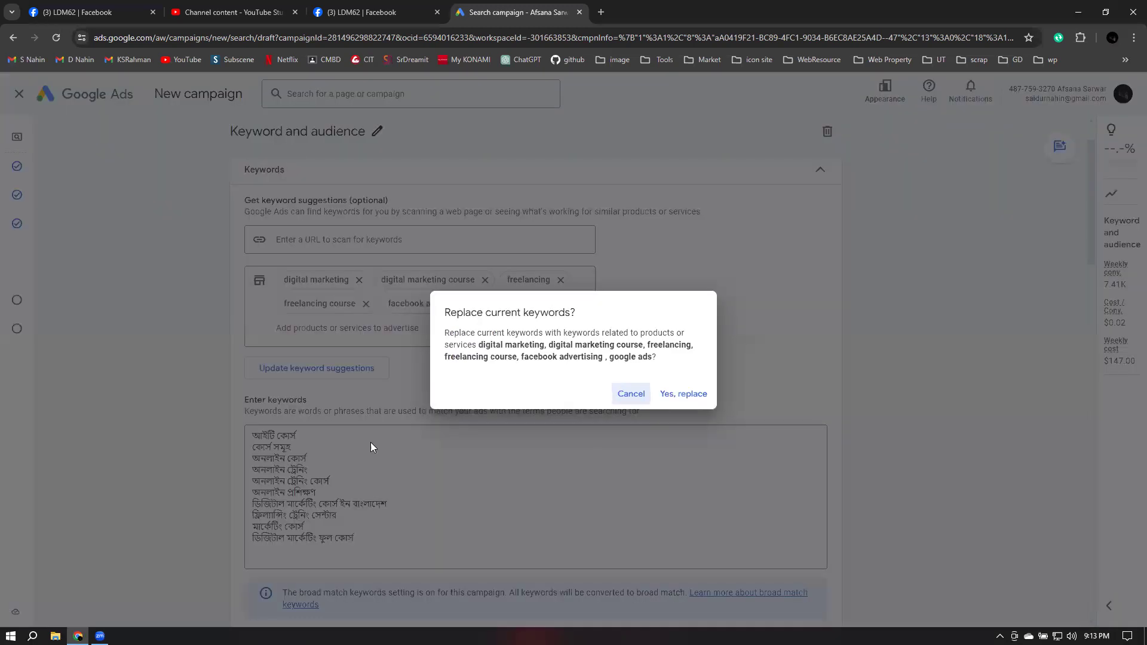
click(682, 395)
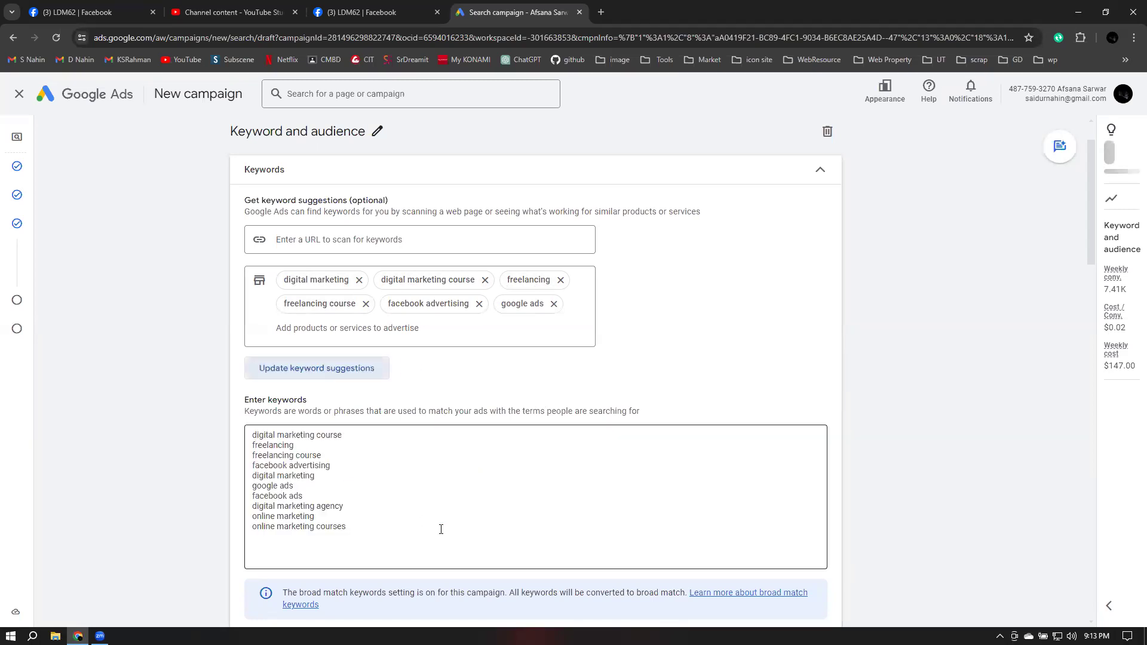
scroll(441, 532, down, 2)
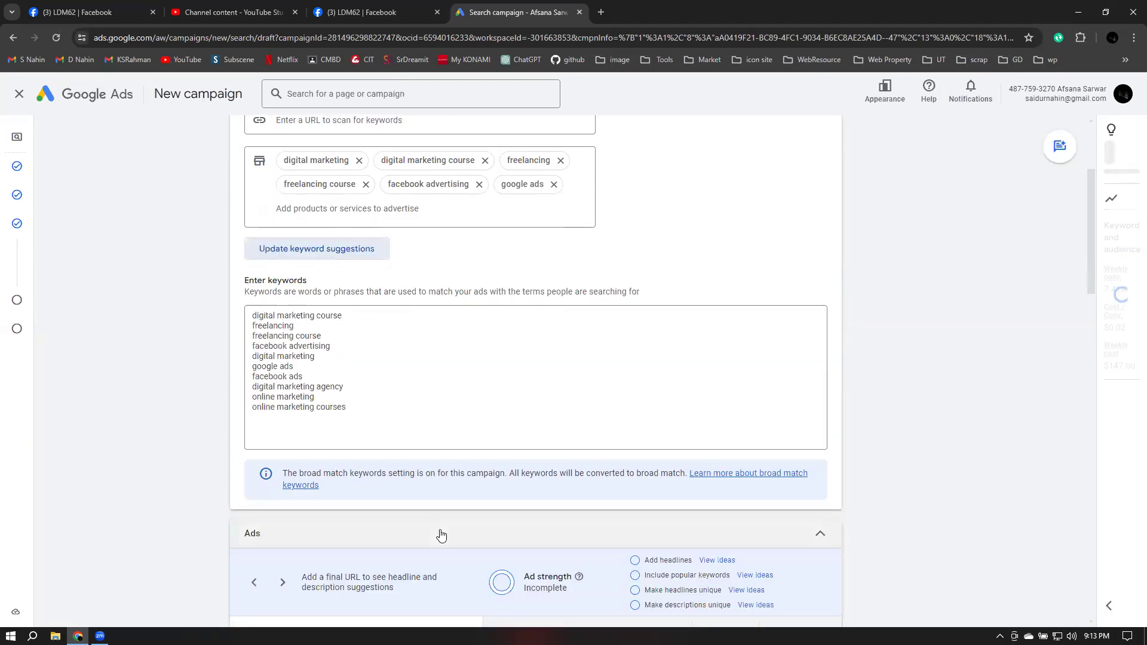
click(399, 409)
click(310, 422)
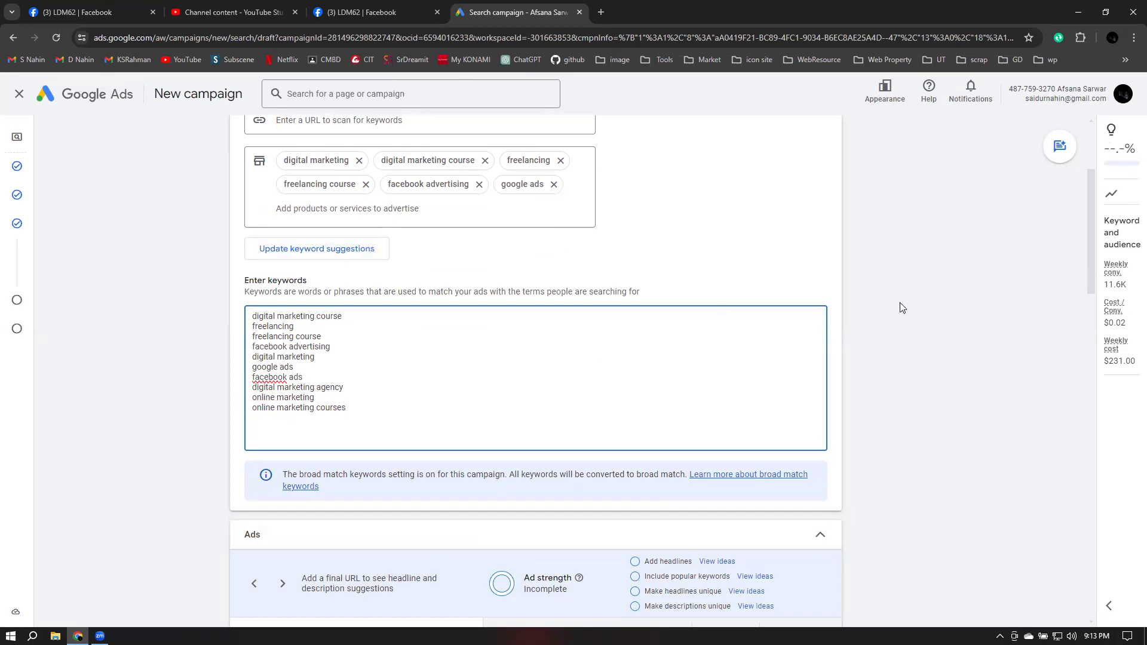
scroll(914, 230, up, 1)
scroll(918, 223, up, 2)
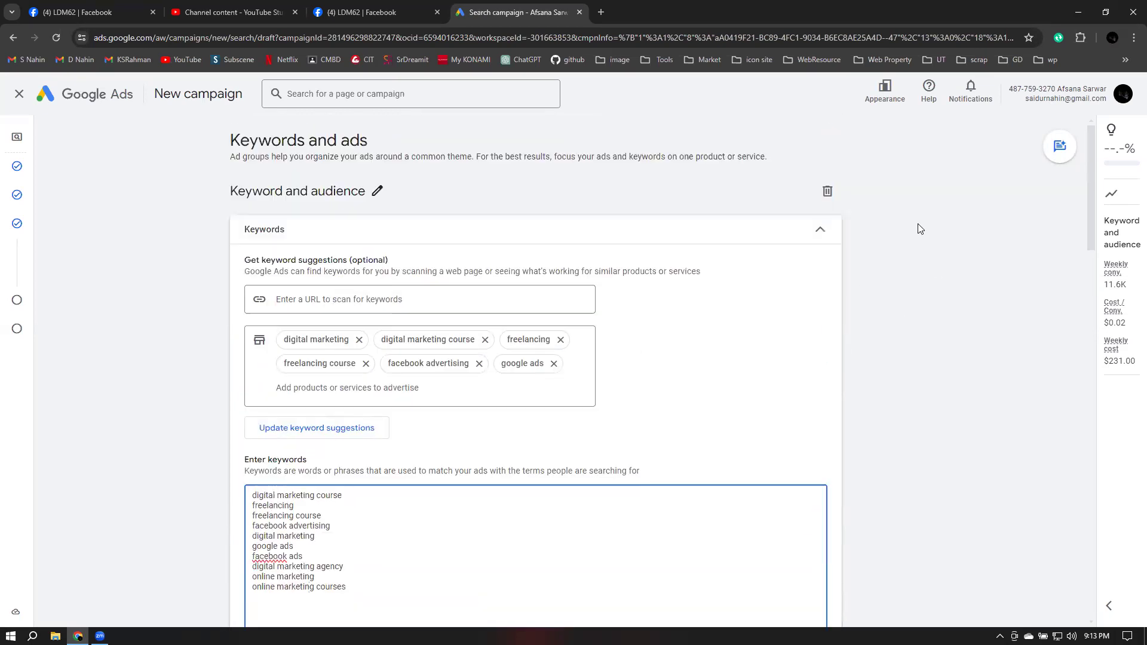
Capitalize "Facebook" in the "facebook ads" and "facebook advertising" keywords, and apply all the additional keyword suggestions
scroll(901, 256, down, 2)
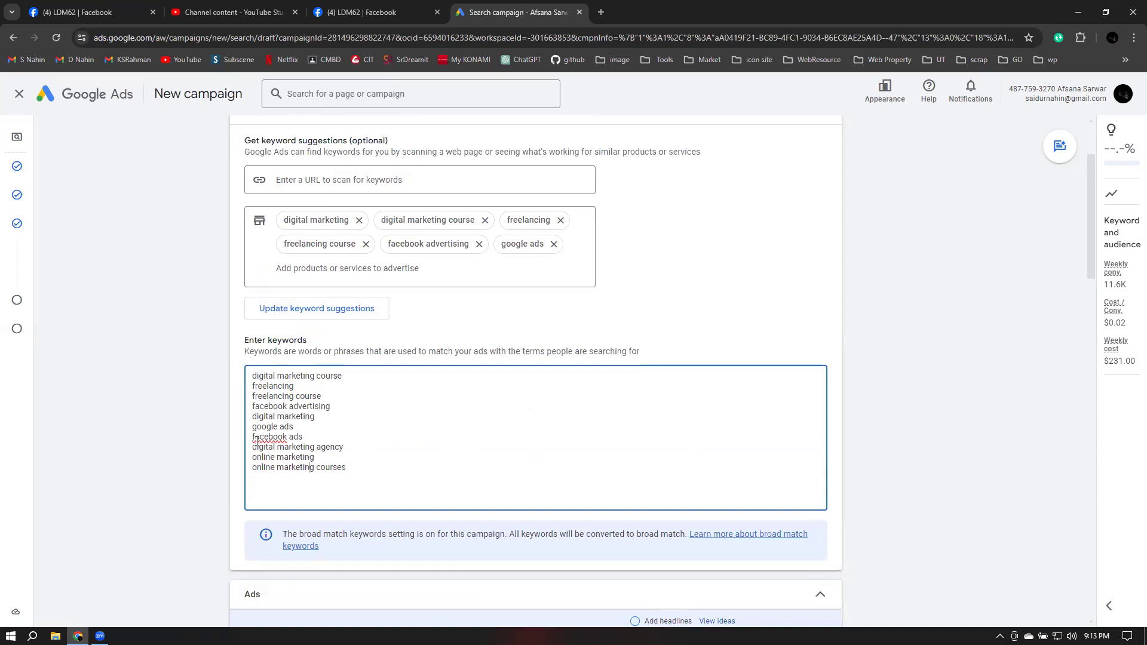
key(BackSpace)
text(F)
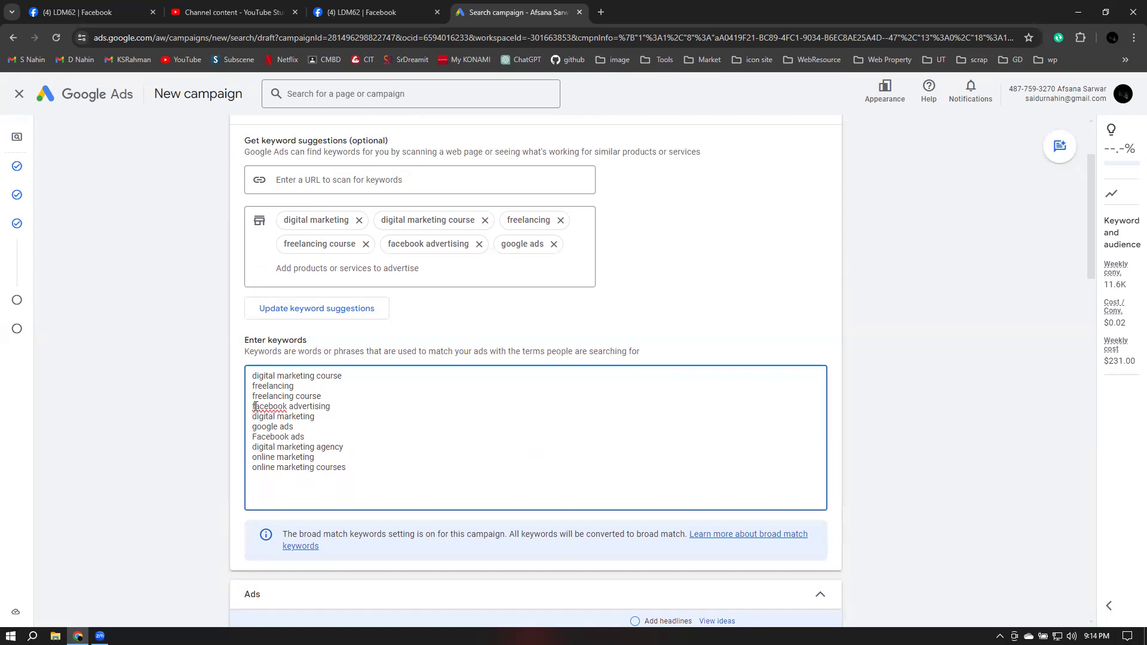
key(BackSpace)
text(F)
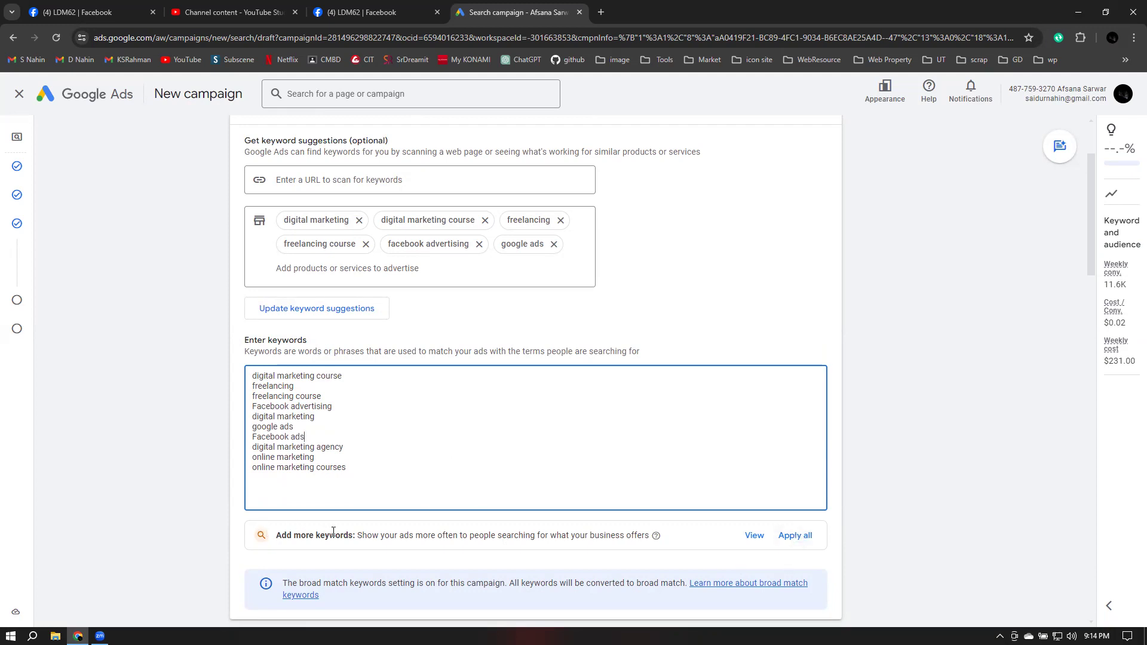
click(794, 536)
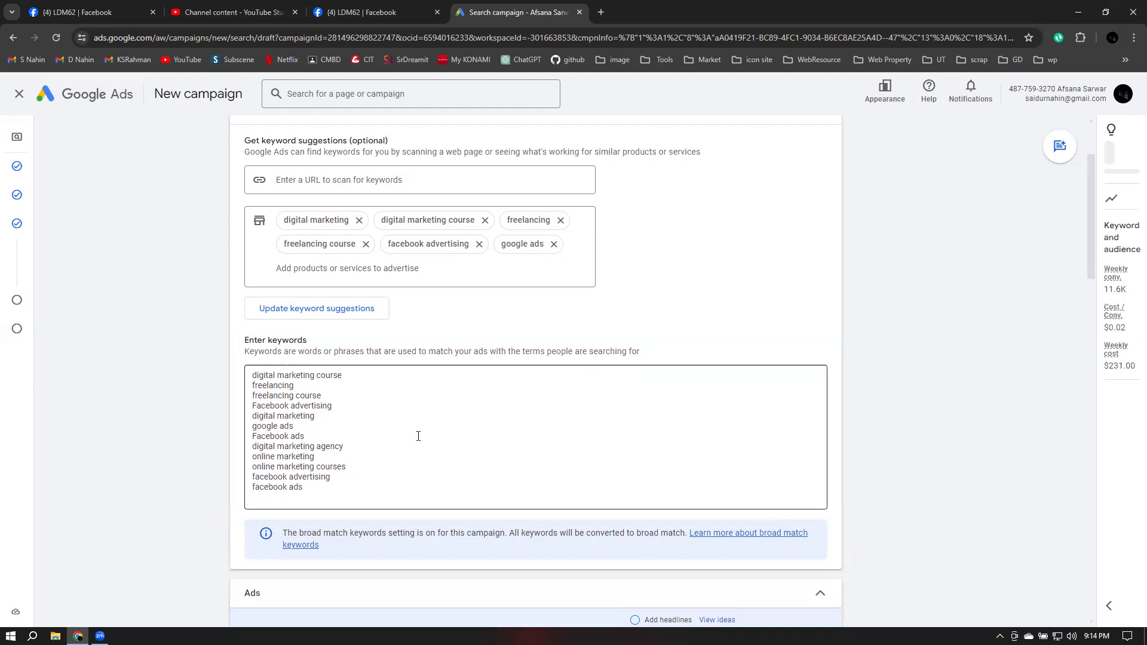
scroll(855, 458, down, 2)
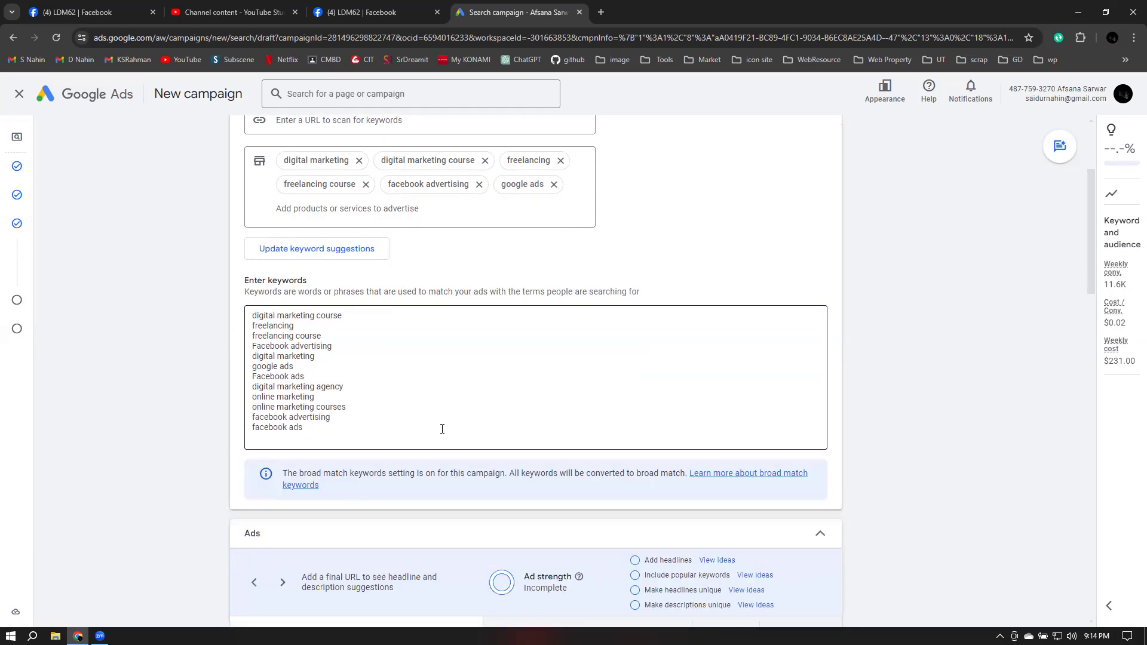
Collapse the ad group's Keywords section to bring up the Ads section
scroll(932, 496, up, 4)
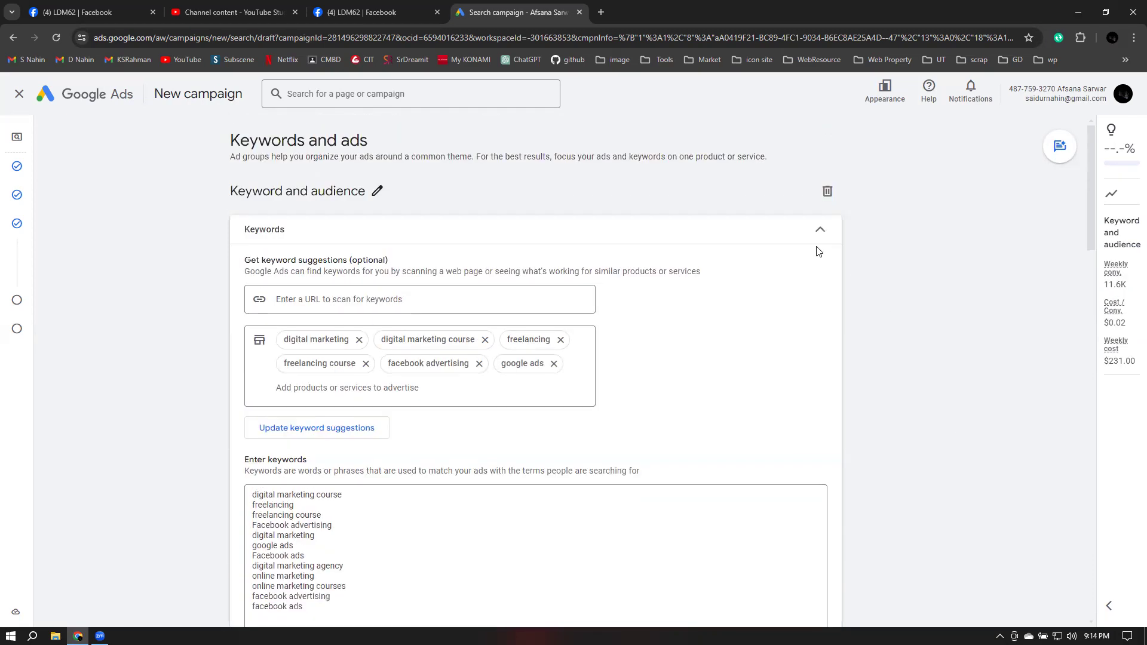
click(820, 230)
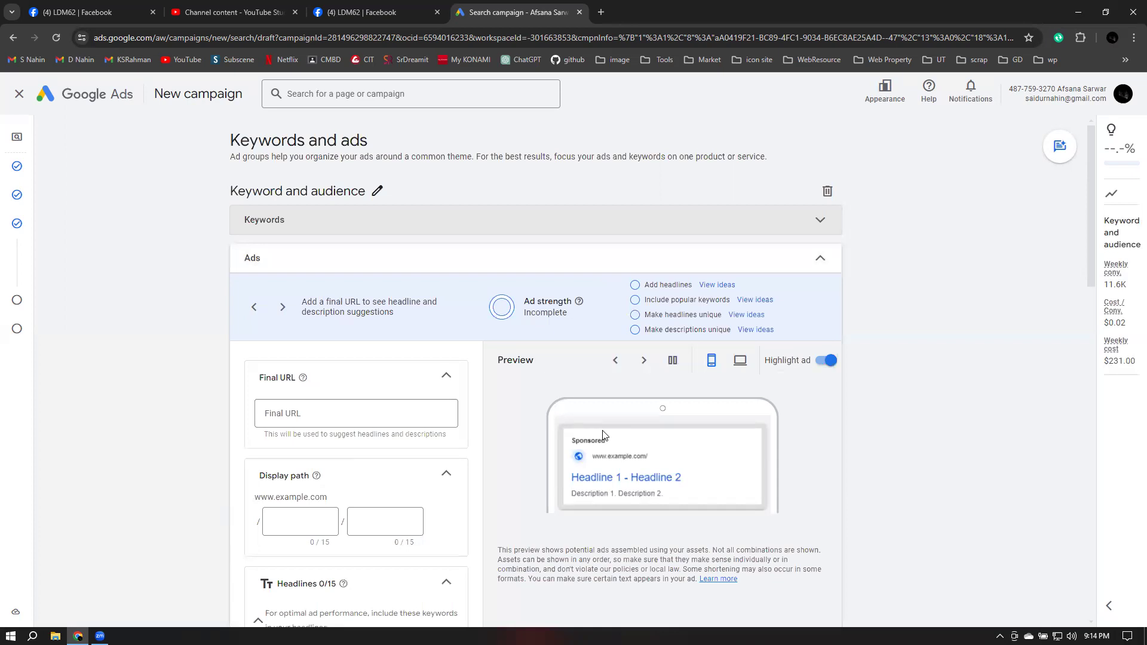
scroll(603, 435, down, 1)
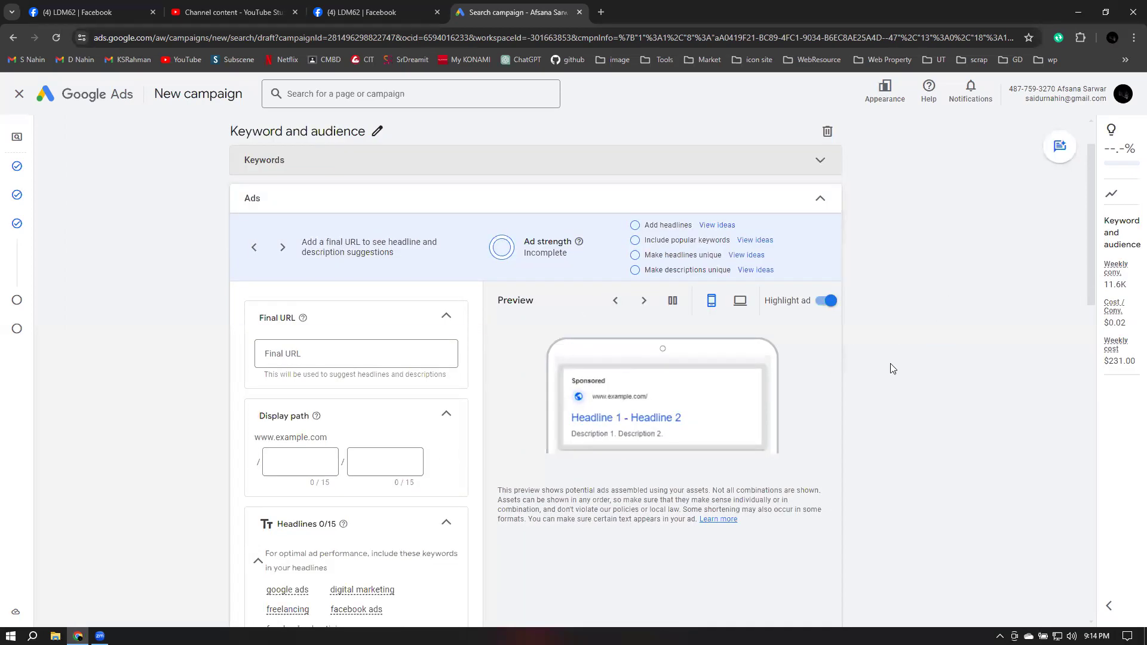
click(286, 359)
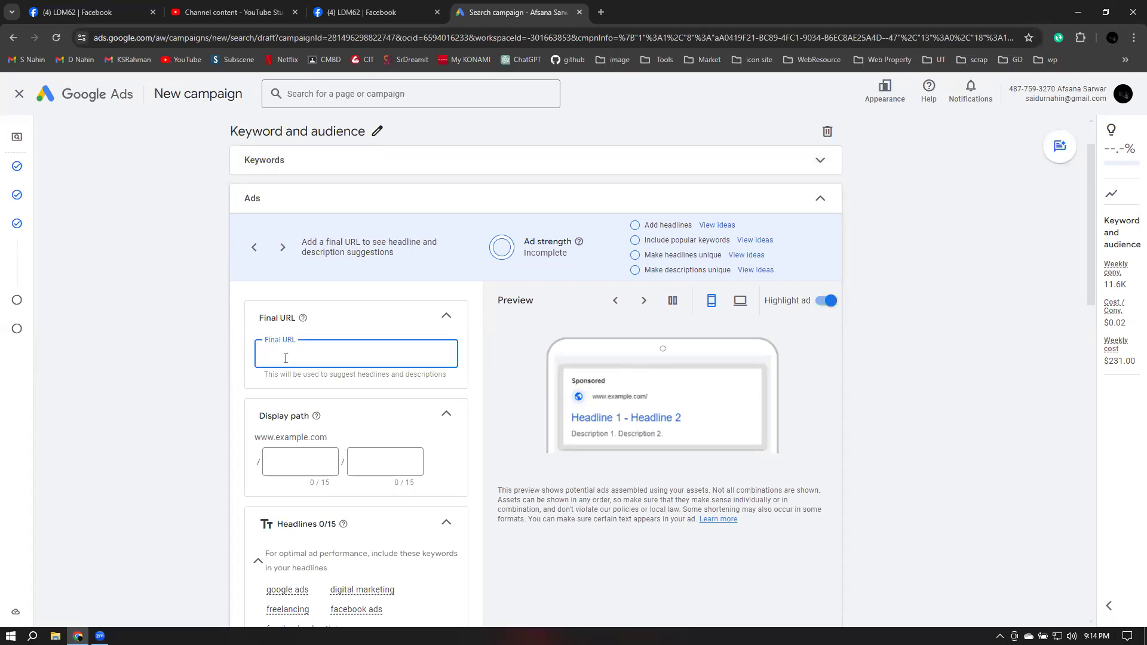
click(601, 12)
text(ed)
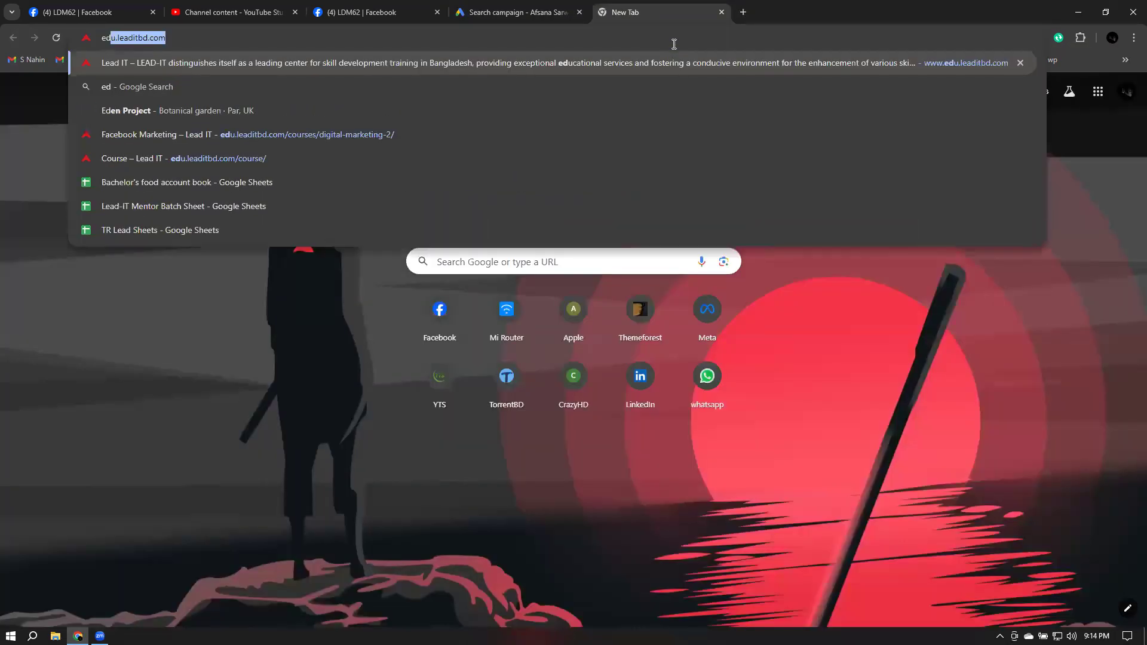
key(Return)
click(204, 33)
key(ctrl+c)
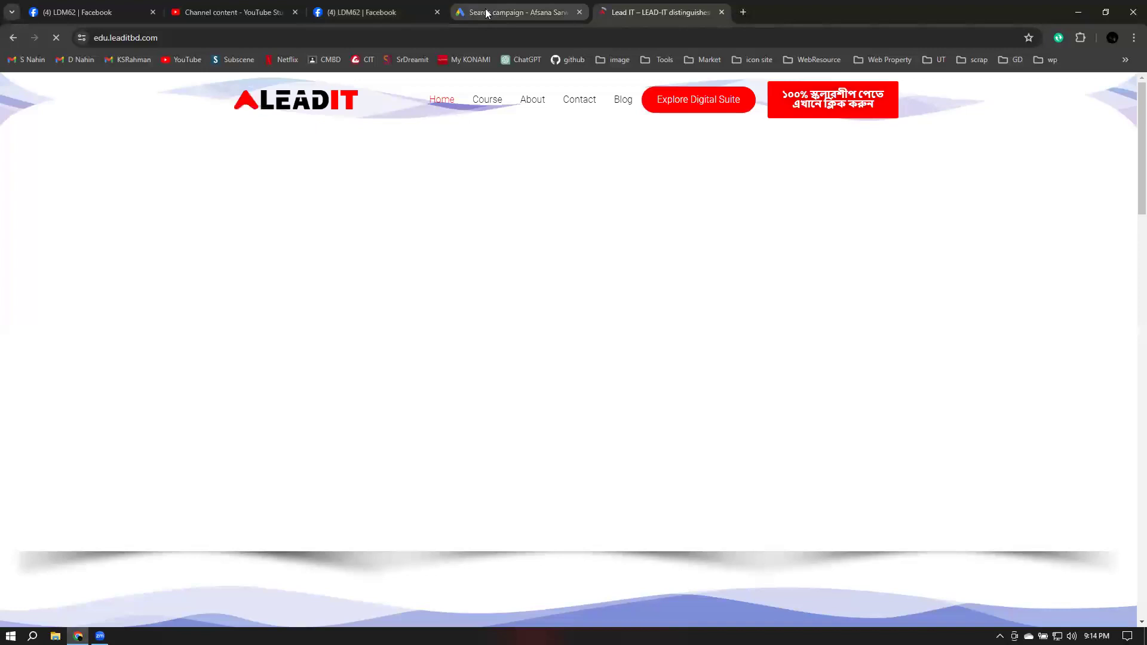
click(487, 13)
click(293, 358)
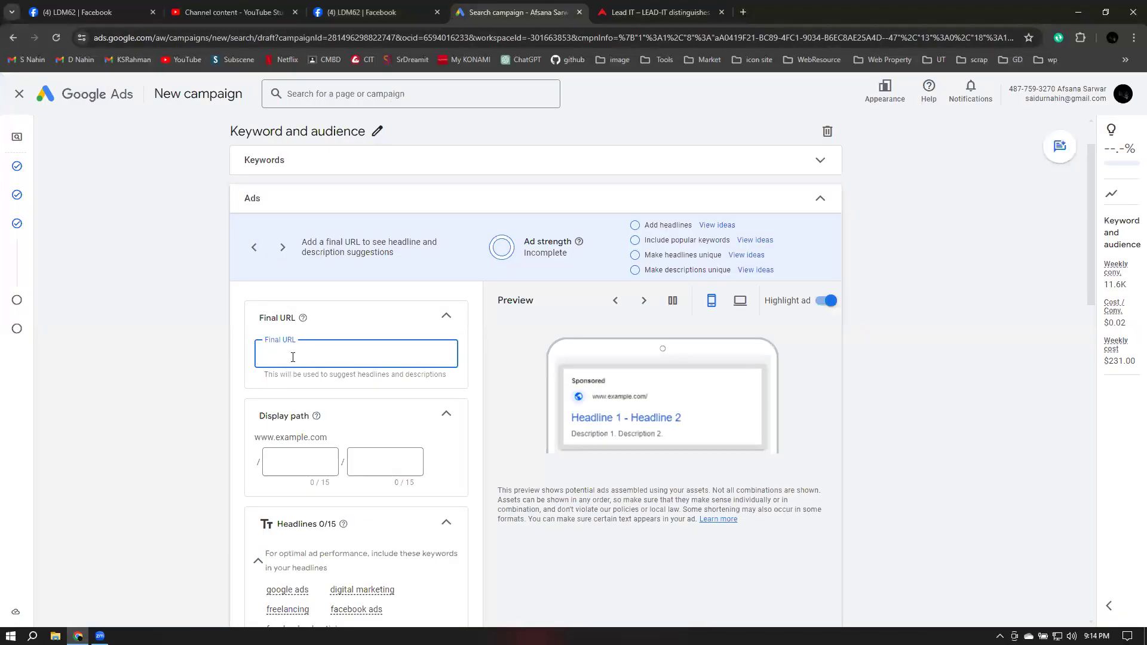
key(ctrl+v)
click(517, 360)
Examine how the Lead IT site's home, Course and Digital Marketing pages extend the web address, as a reference for the ad's display path
click(271, 464)
click(389, 460)
click(272, 466)
click(385, 462)
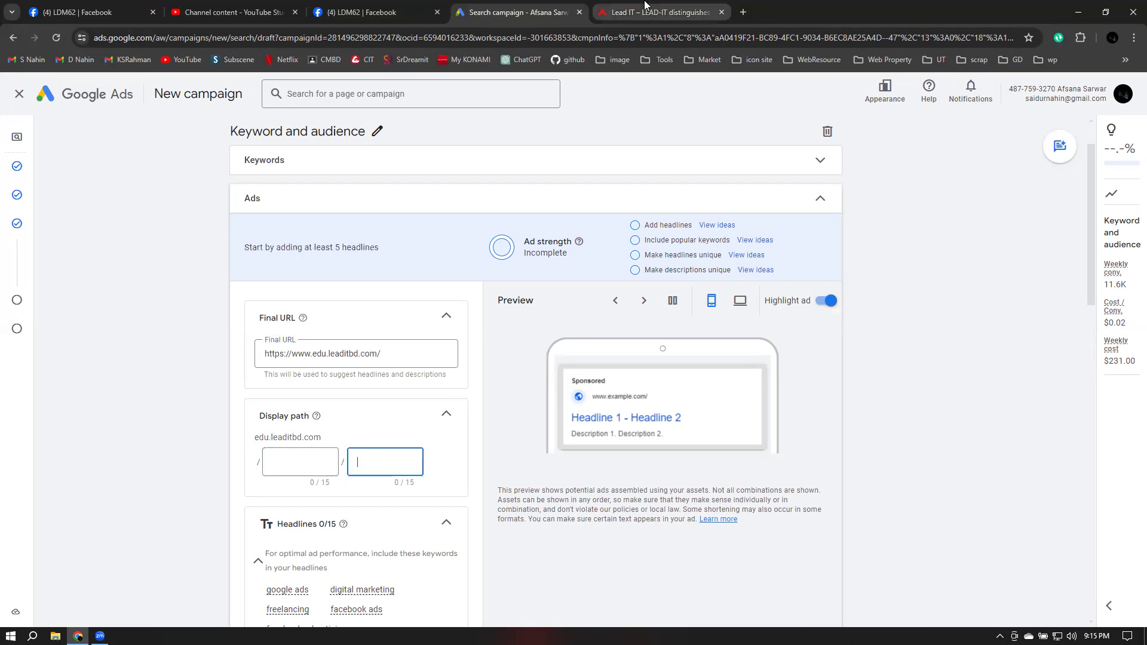
click(657, 12)
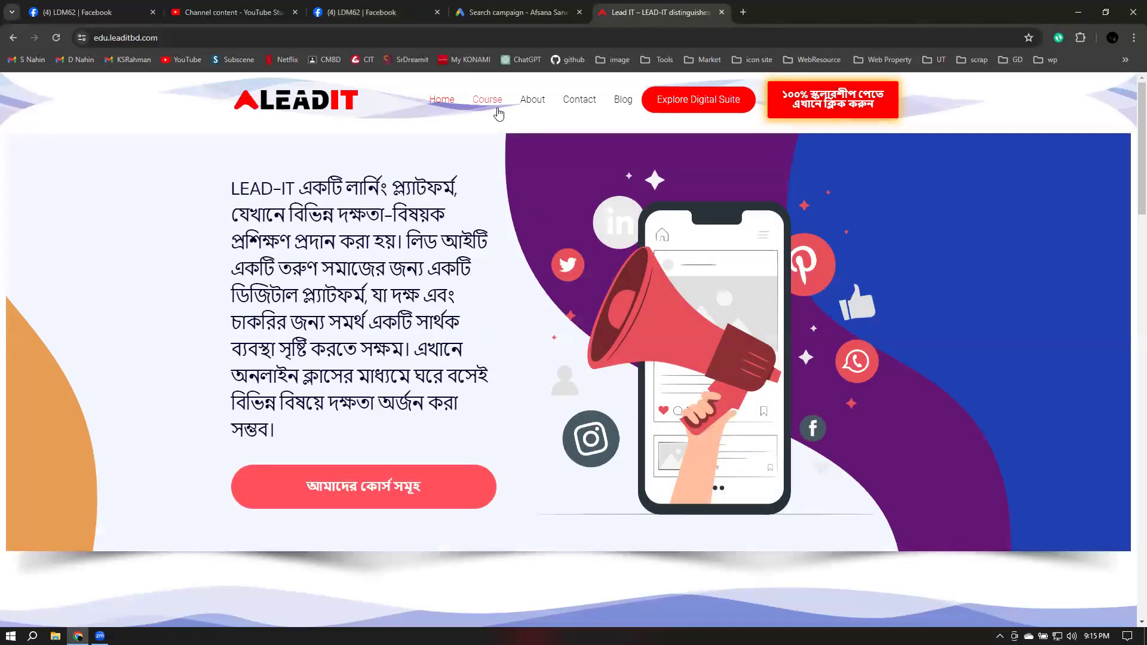
click(479, 102)
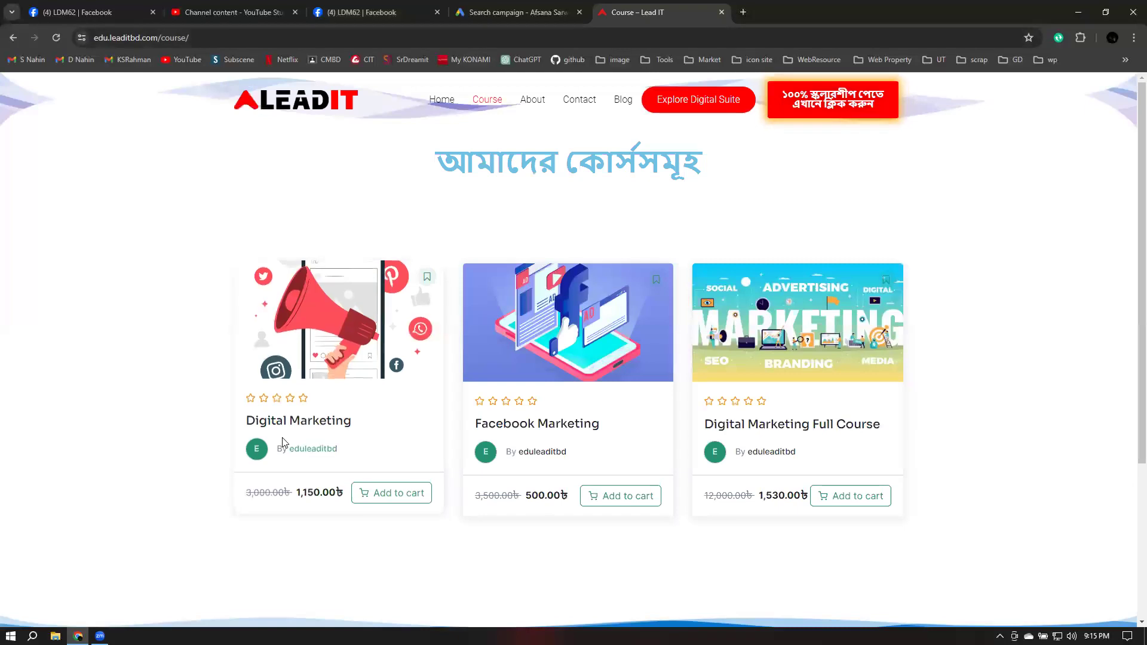
click(303, 426)
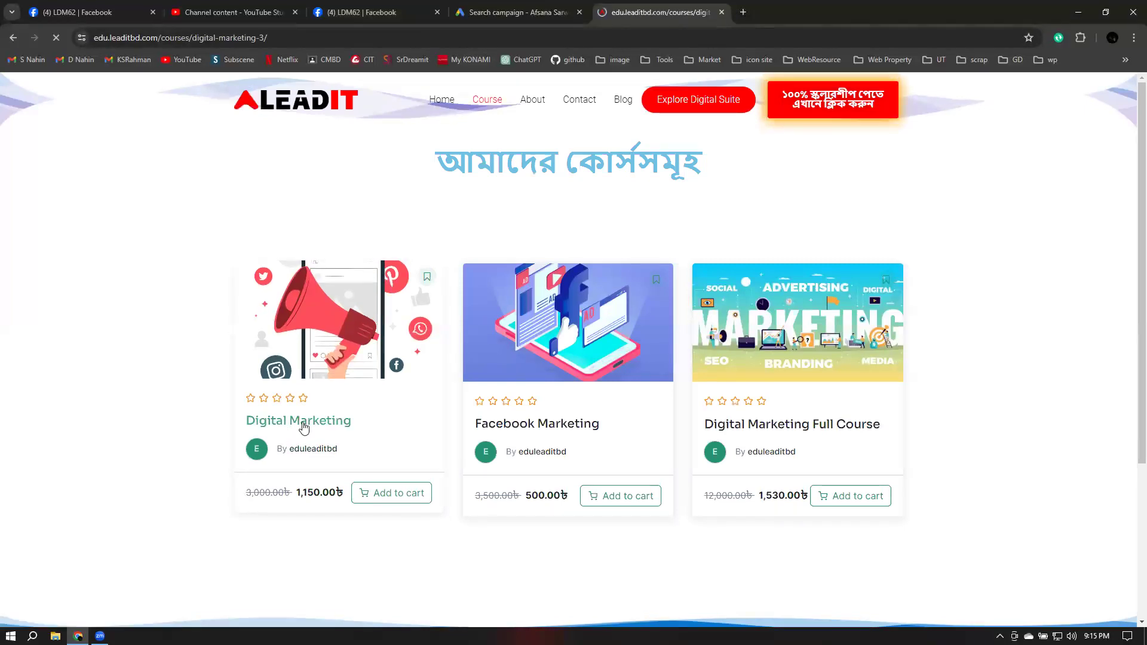
click(239, 37)
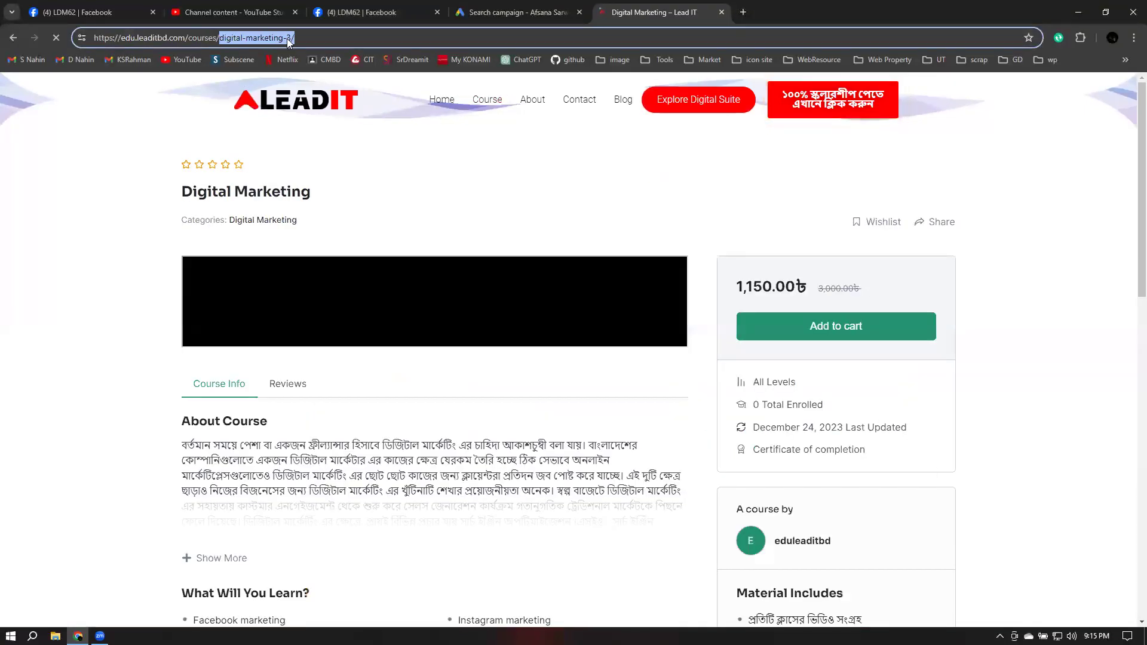
click(342, 37)
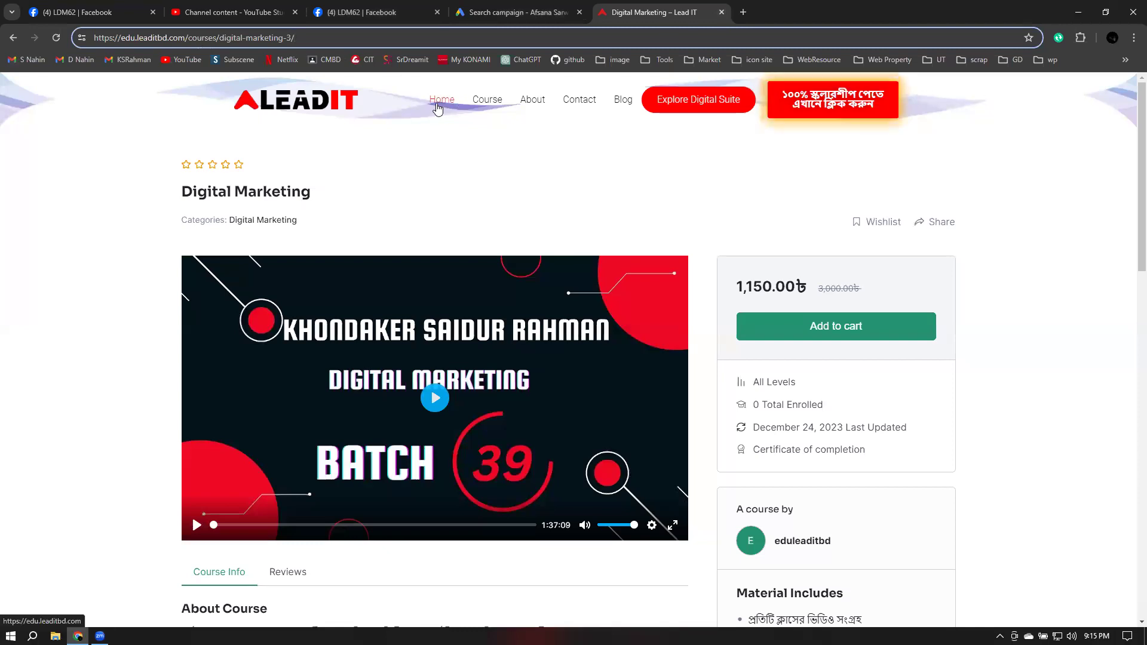
click(440, 106)
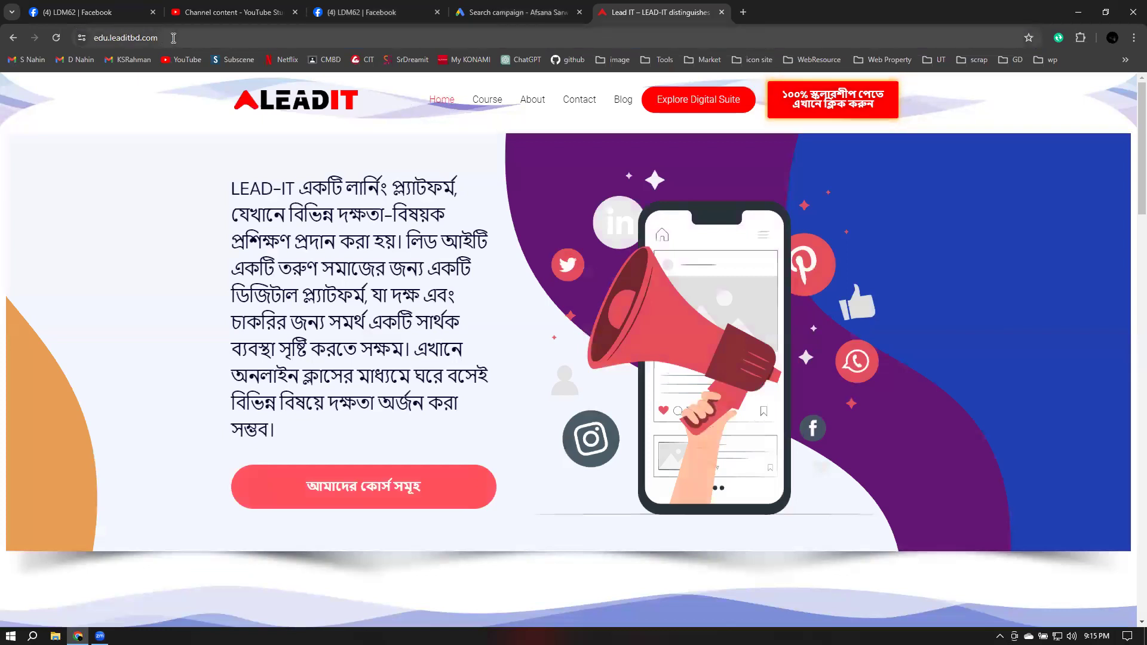
click(488, 102)
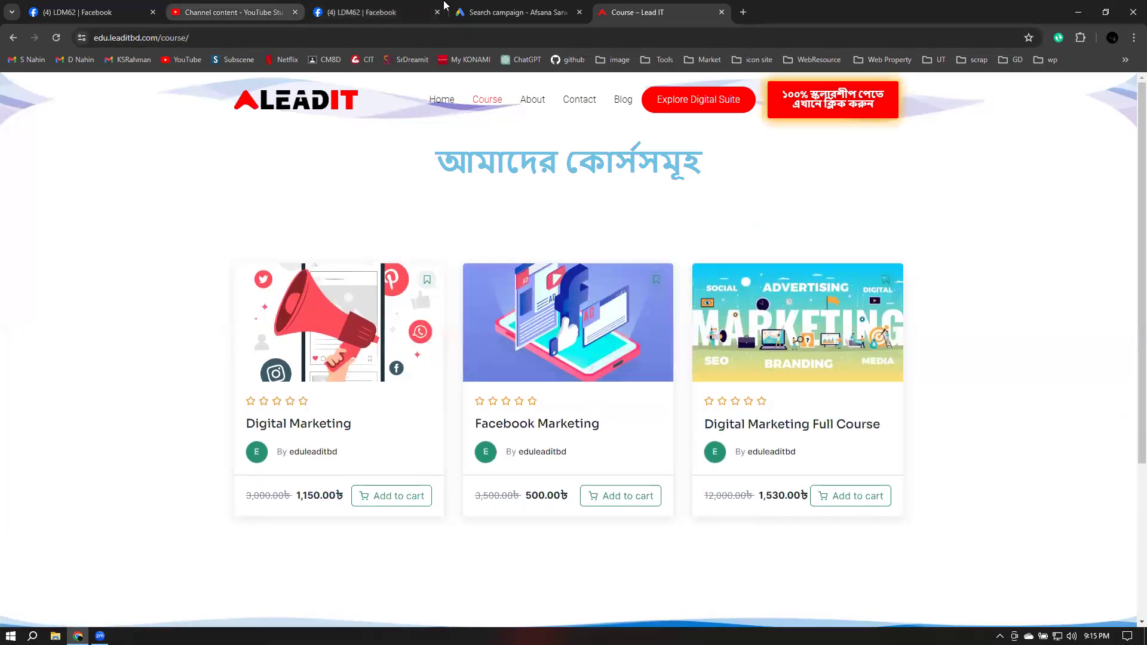
Return to the campaign draft and set the ad's two display path parts to "course" and "dmarketing"
click(498, 7)
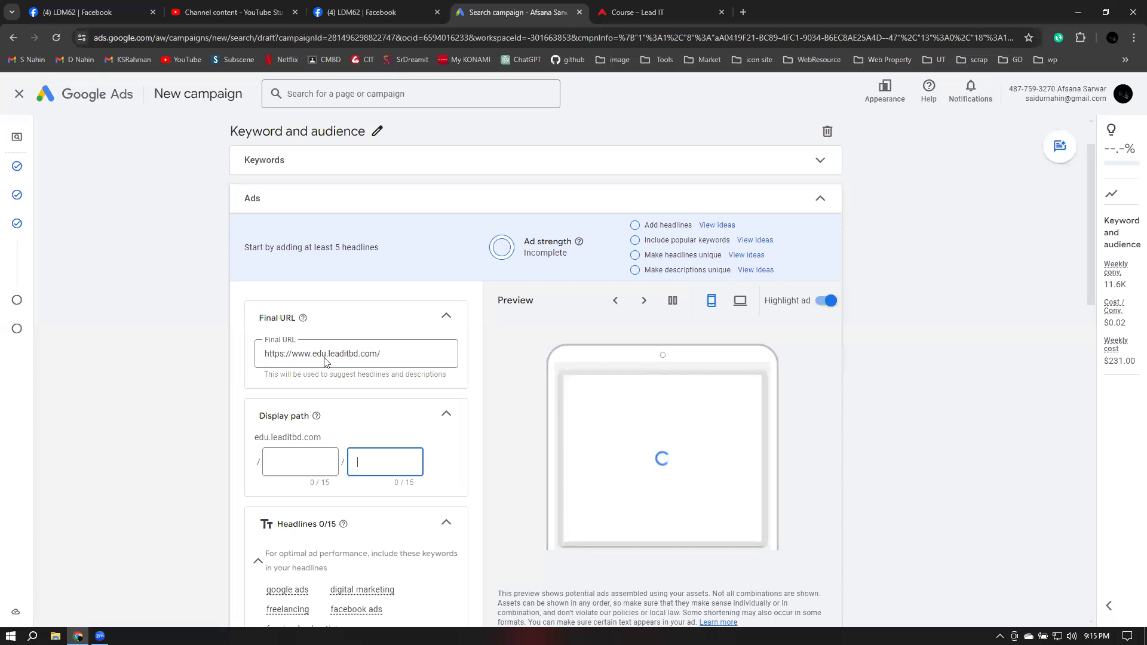
click(299, 461)
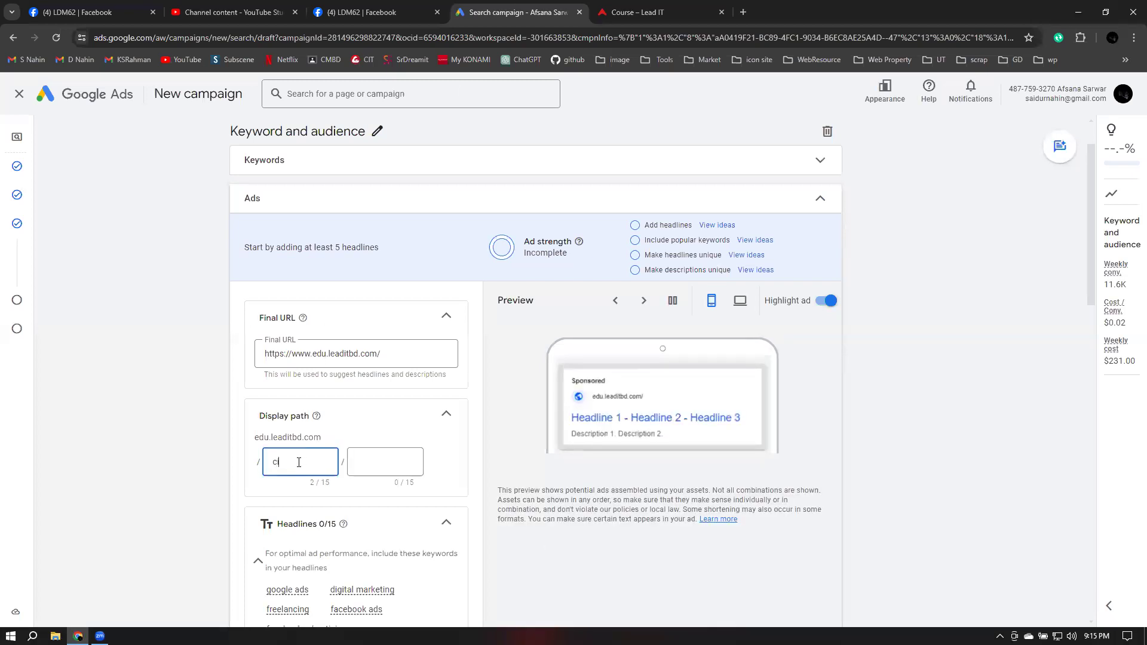
text(ci)
key(BackSpace)
text(ourse)
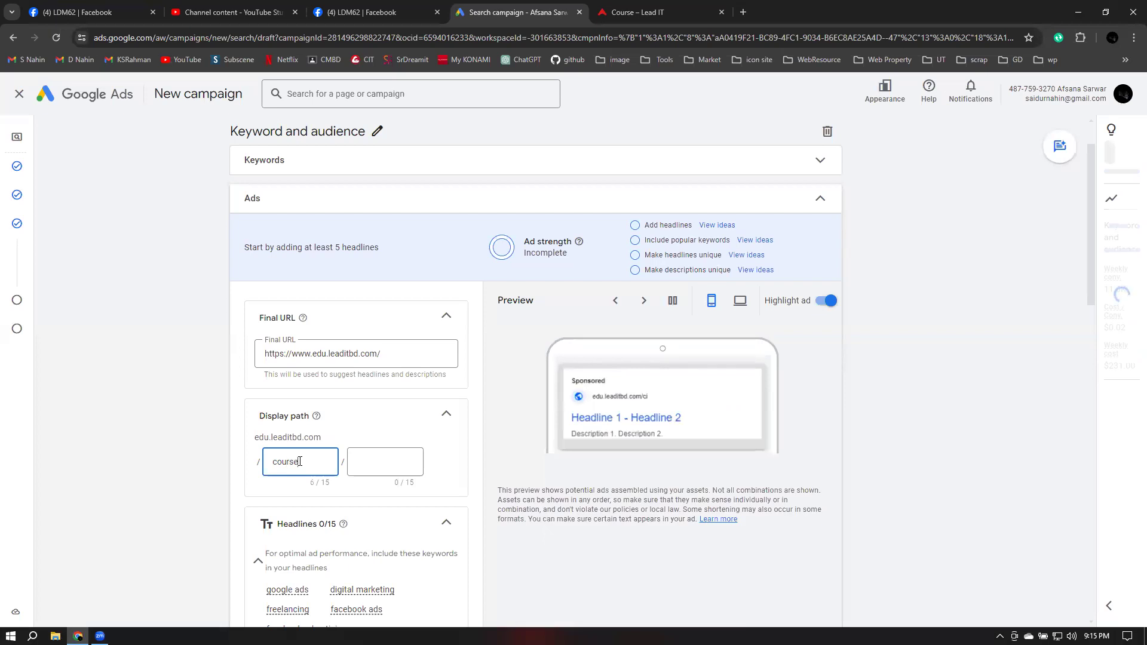
click(381, 467)
text(dmak)
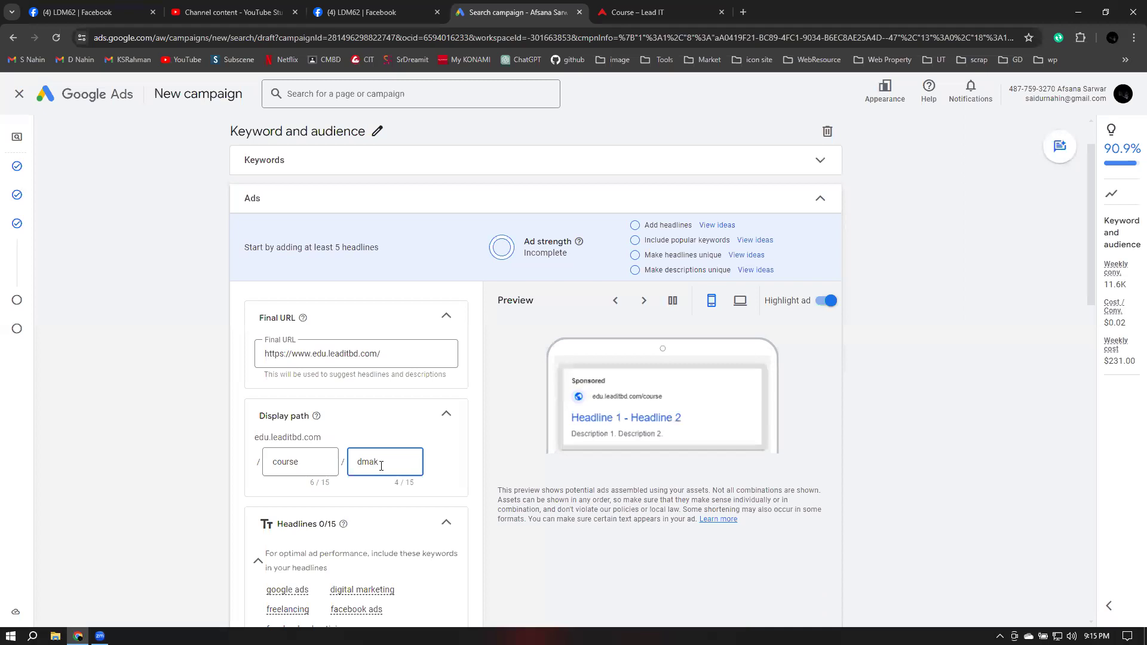
key(BackSpace)
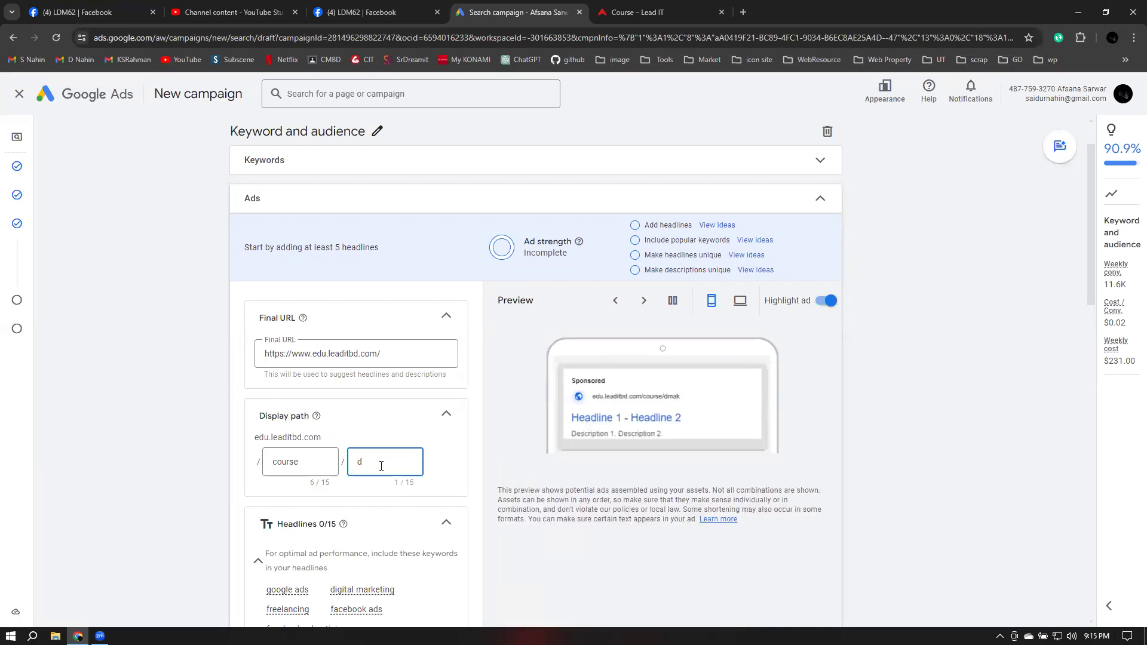
key(BackSpace)
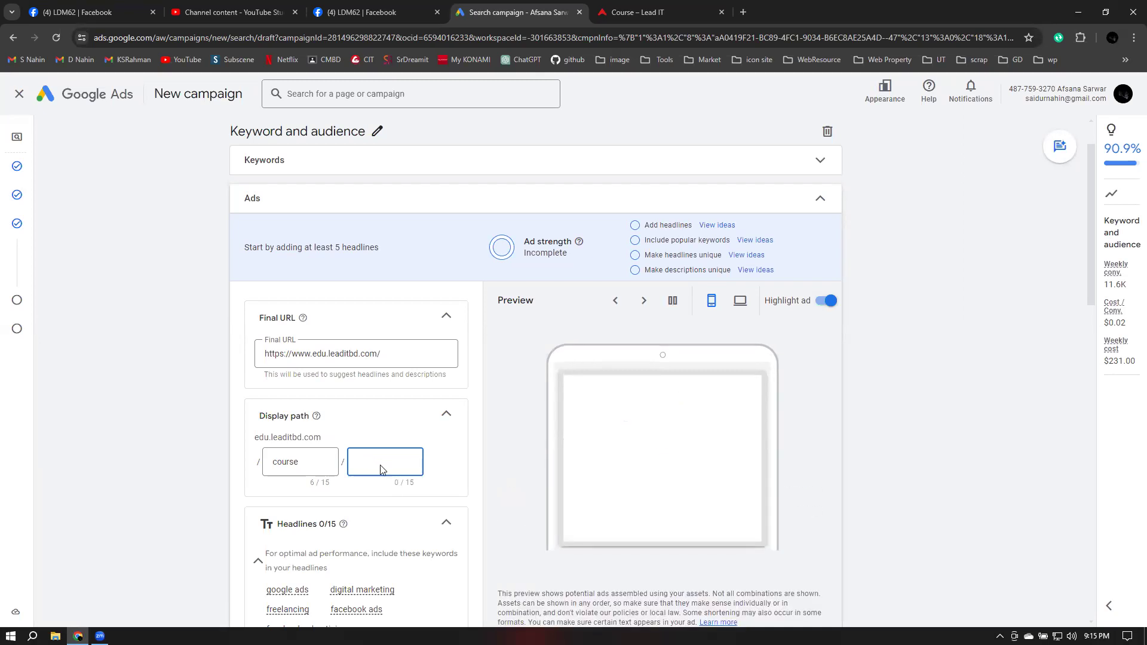
text(D)
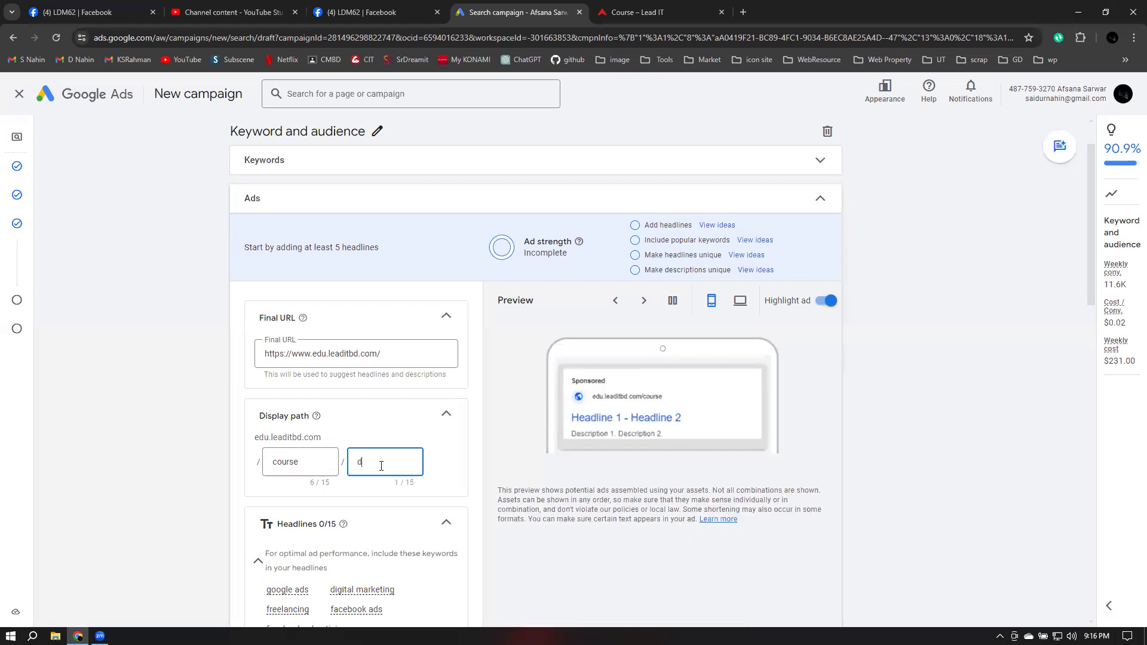
text(marketing)
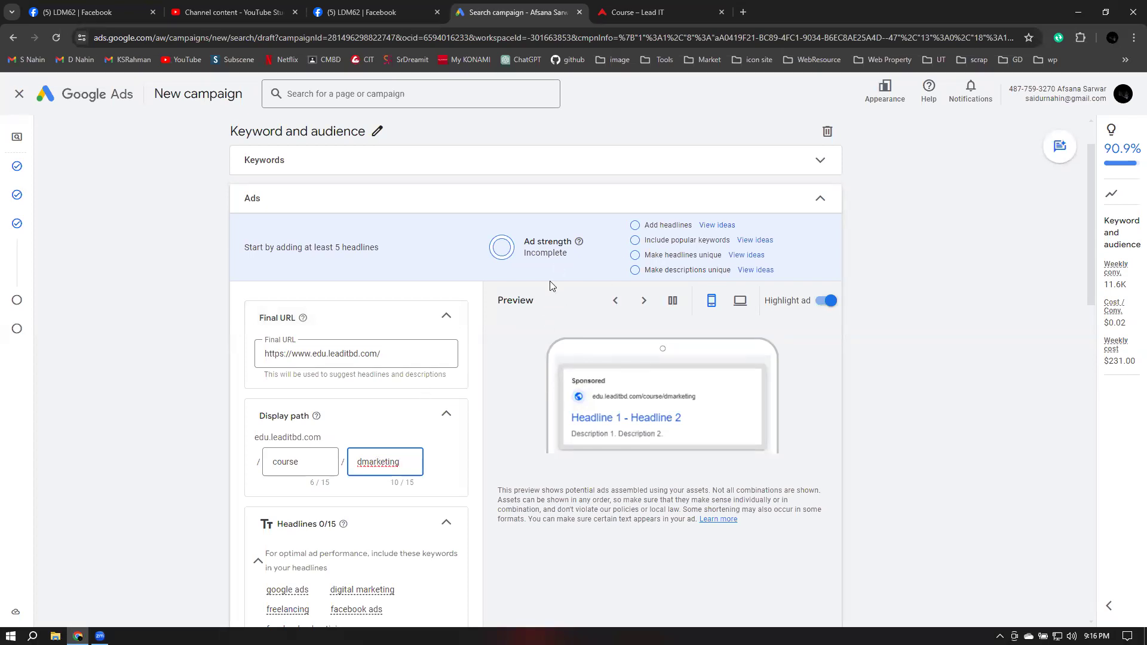
Examine the optimization score and look over the ad's headline, description, business name and sitelink sections
drag(1118, 149, 1136, 149)
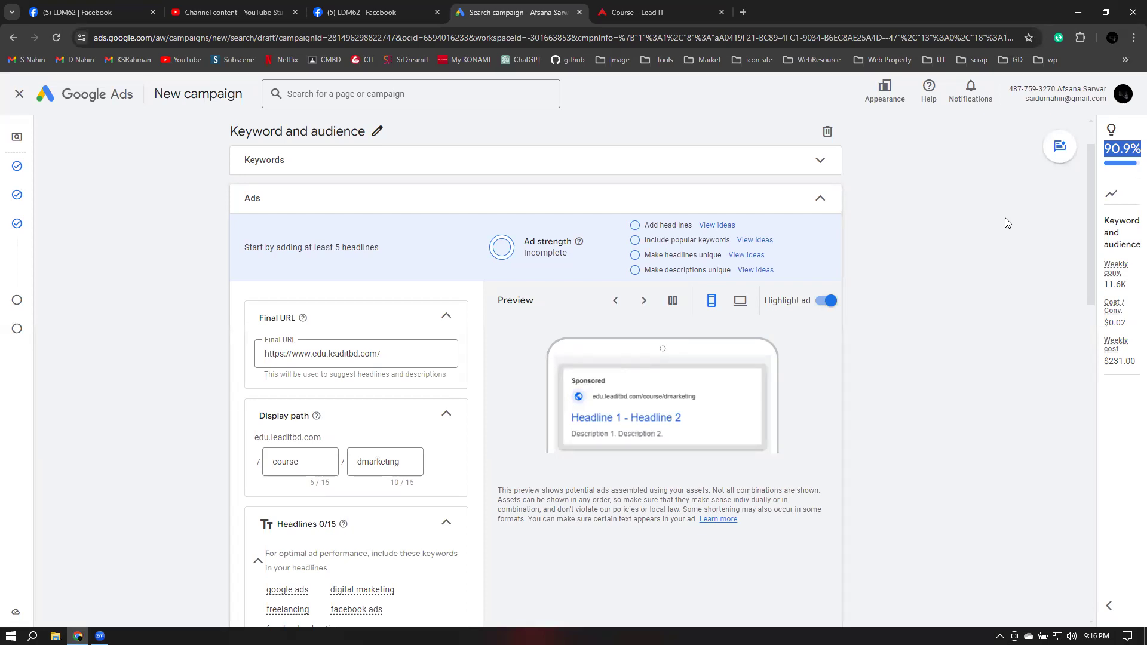
click(891, 337)
scroll(891, 337, down, 1)
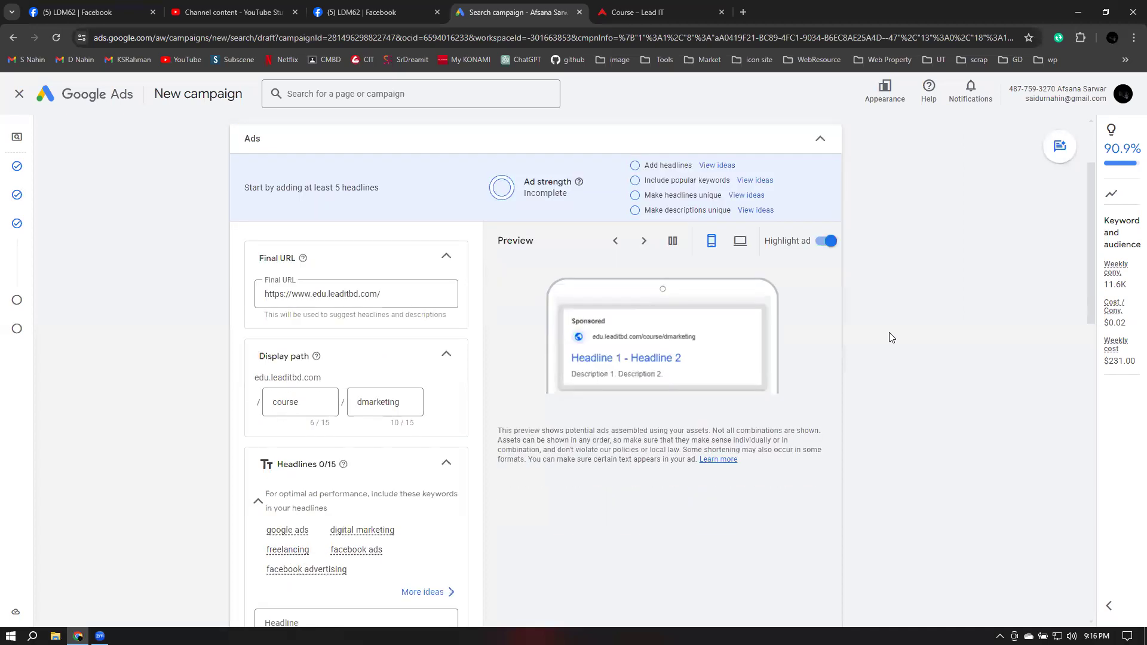
scroll(891, 338, down, 4)
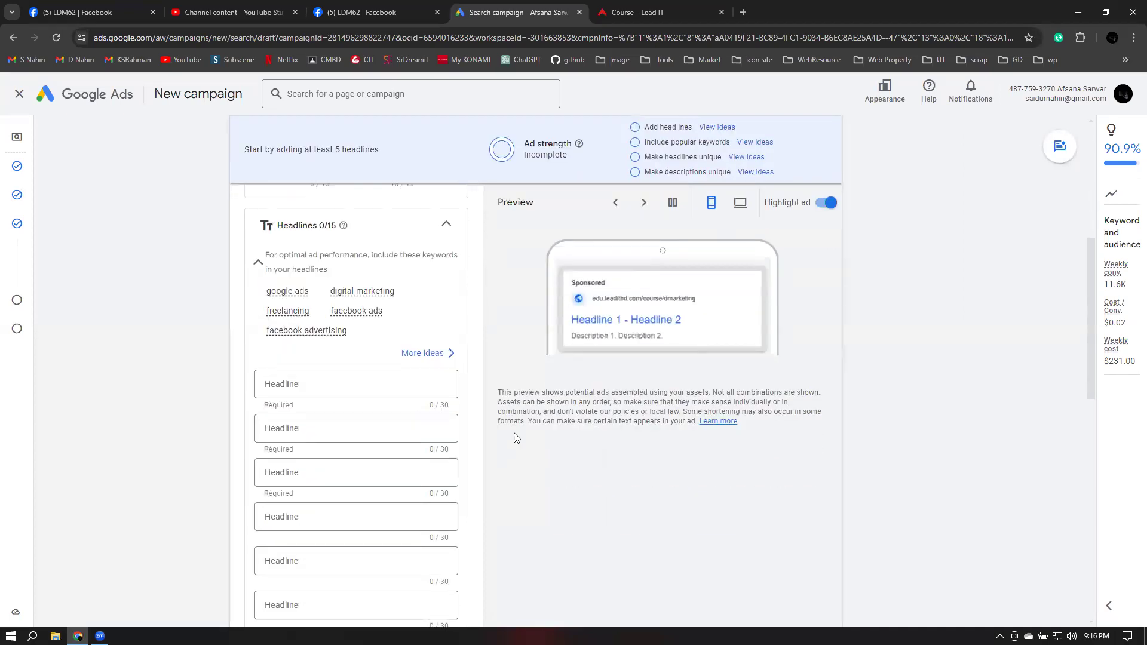
scroll(500, 399, down, 5)
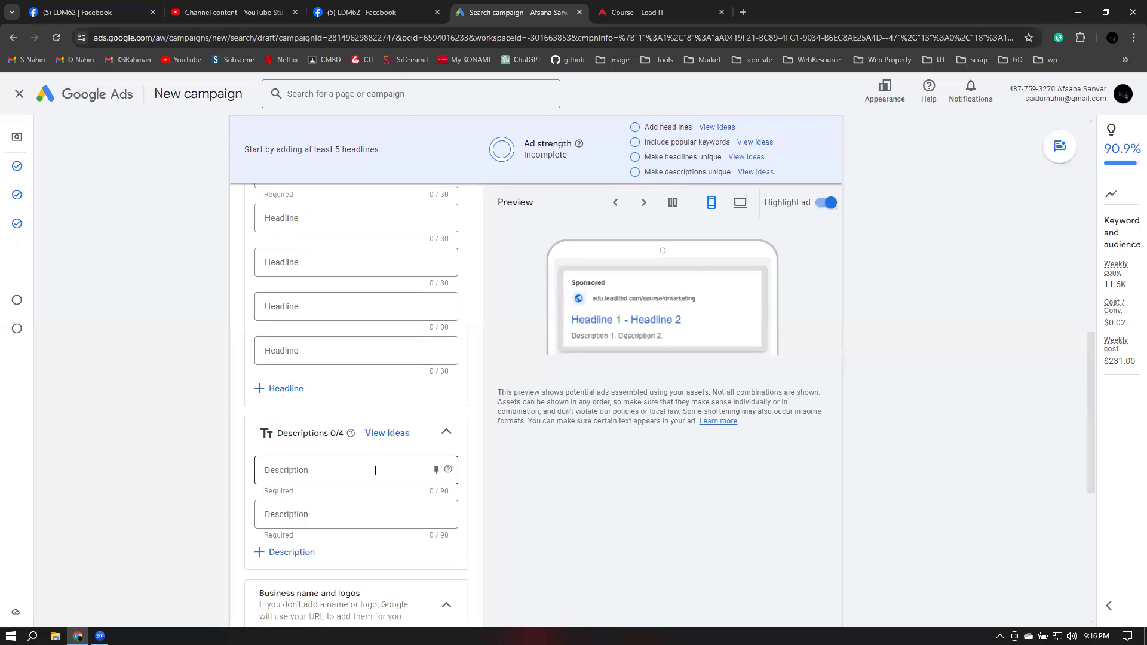
scroll(375, 471, down, 2)
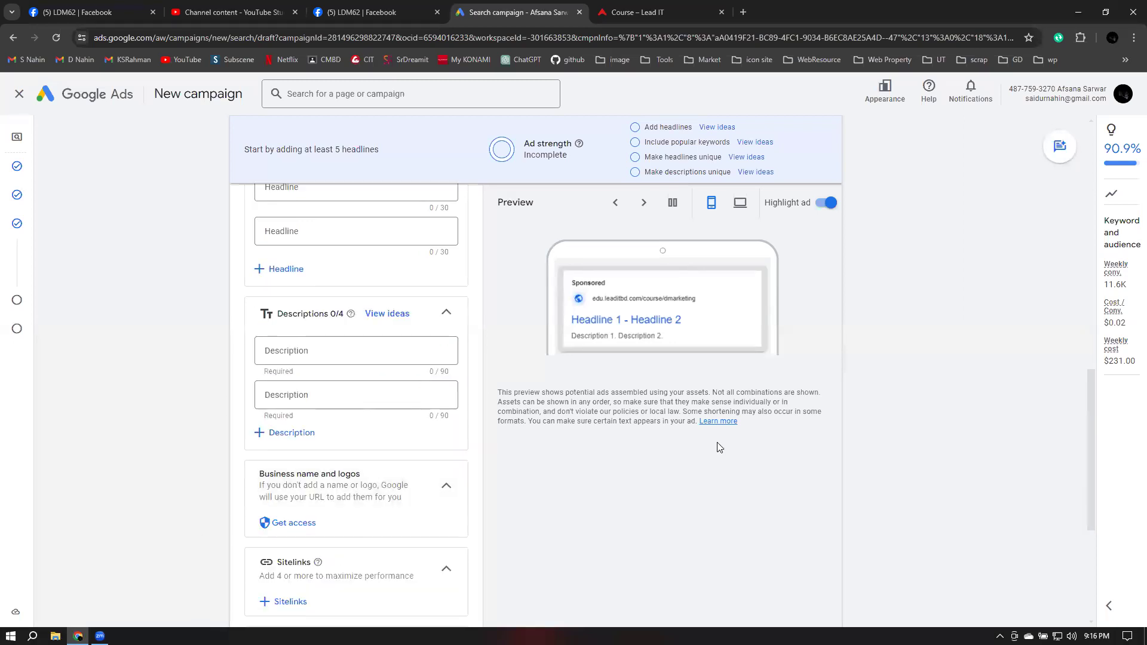
scroll(747, 436, up, 4)
scroll(748, 430, up, 1)
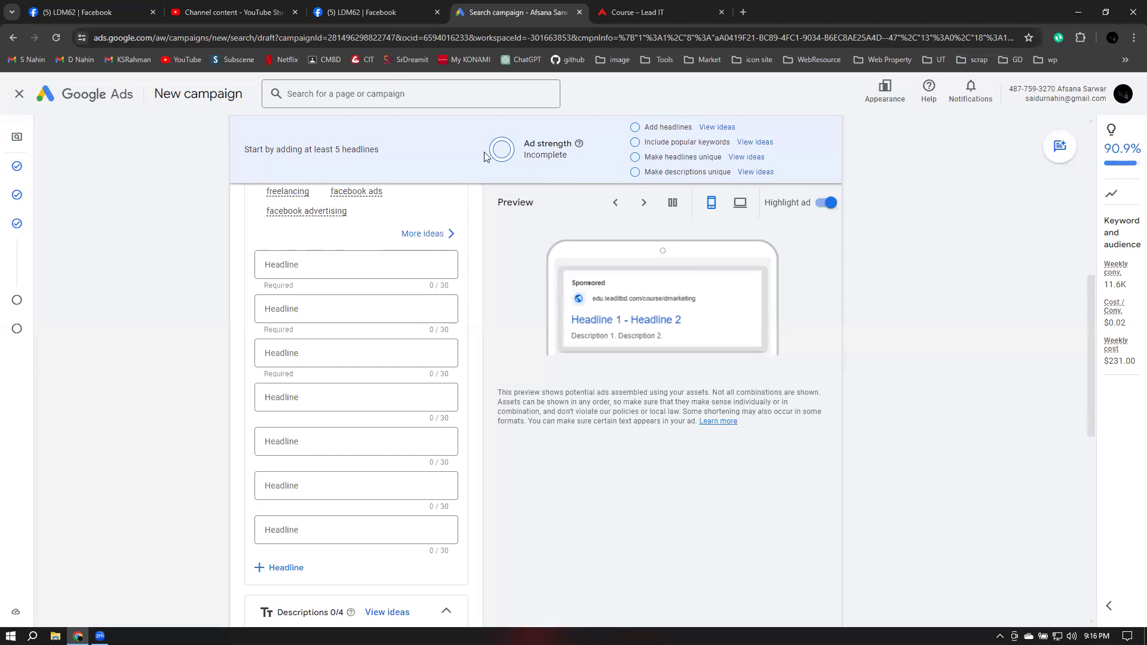
scroll(590, 386, up, 1)
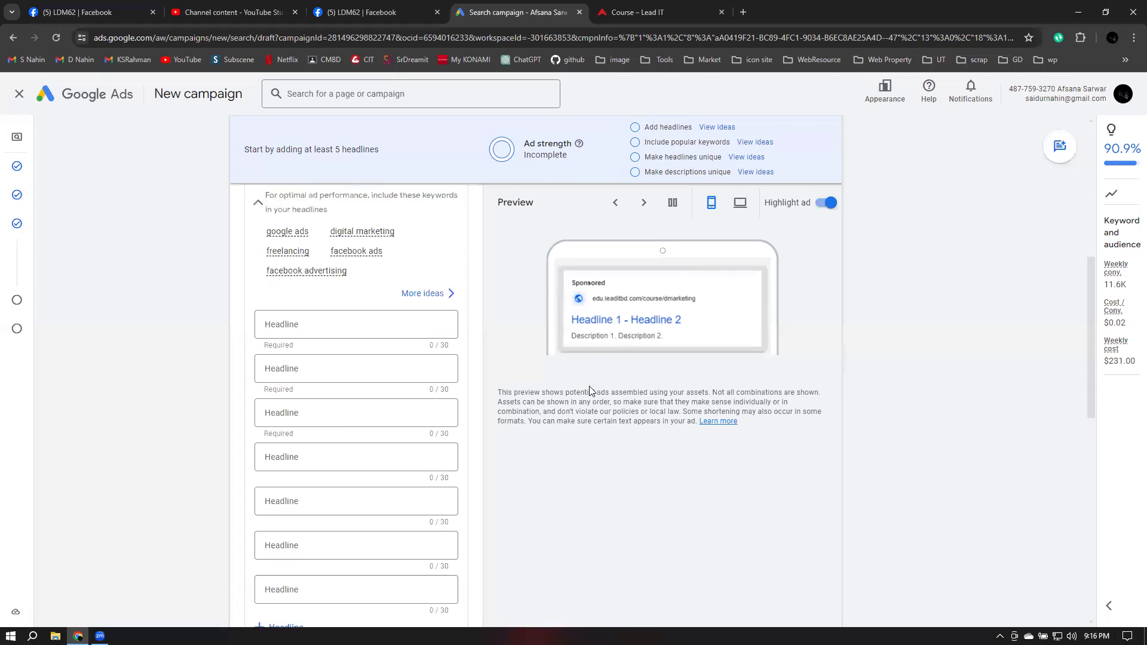
Enter "Best Digital Marketing Course" as the ad's first headline
click(417, 352)
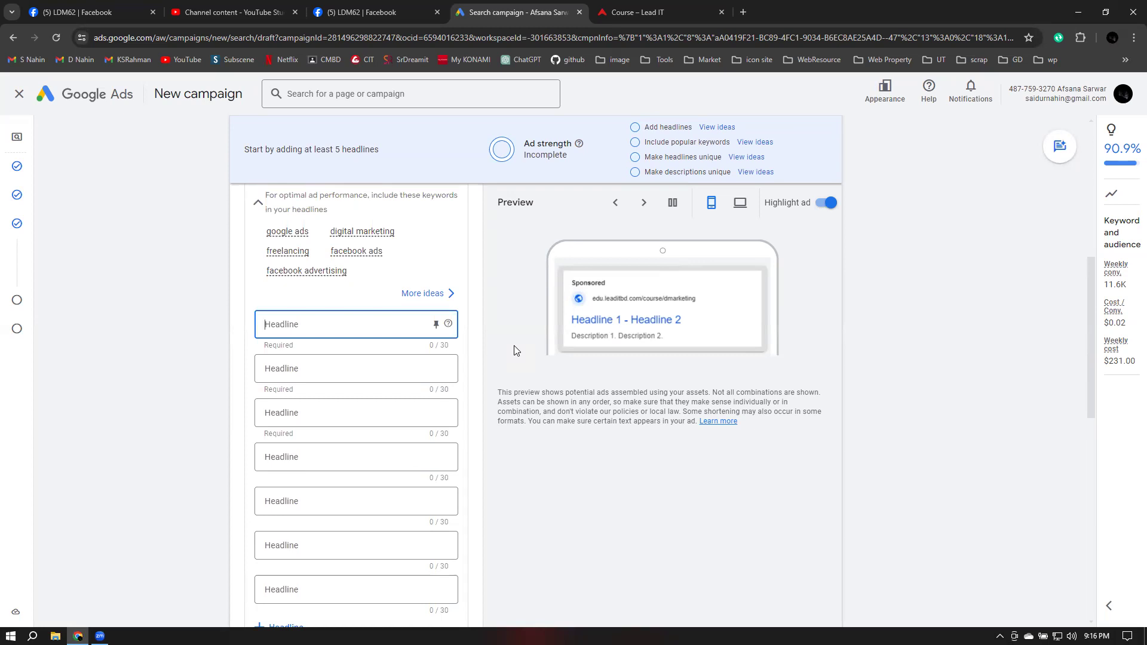
click(298, 323)
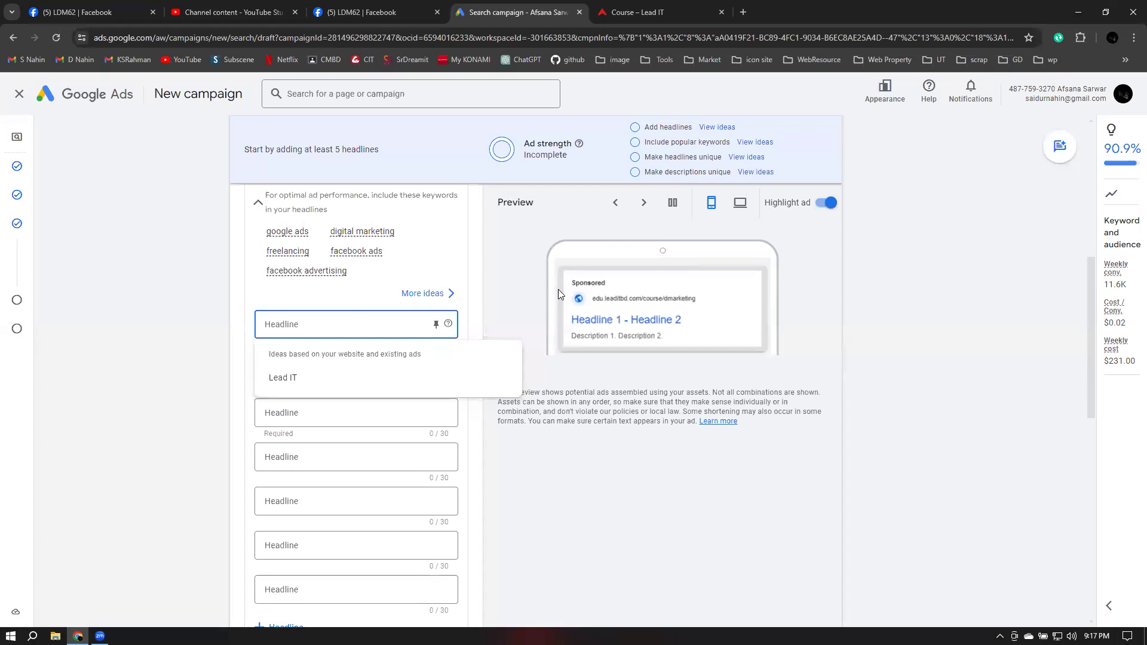
text(Best)
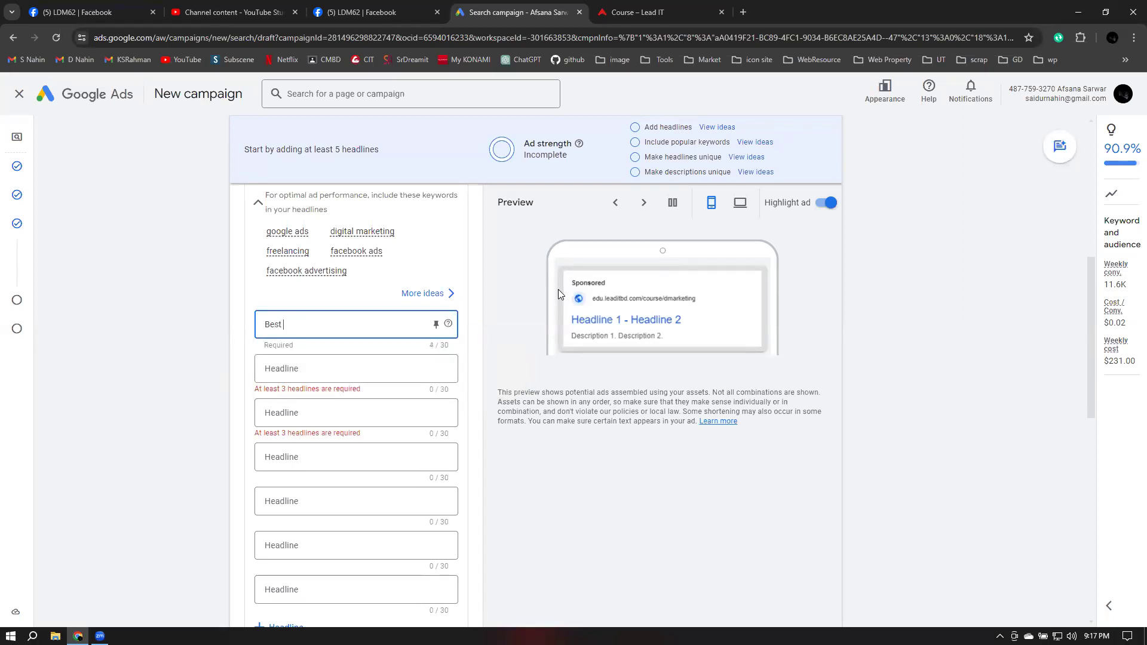
text( Digital M)
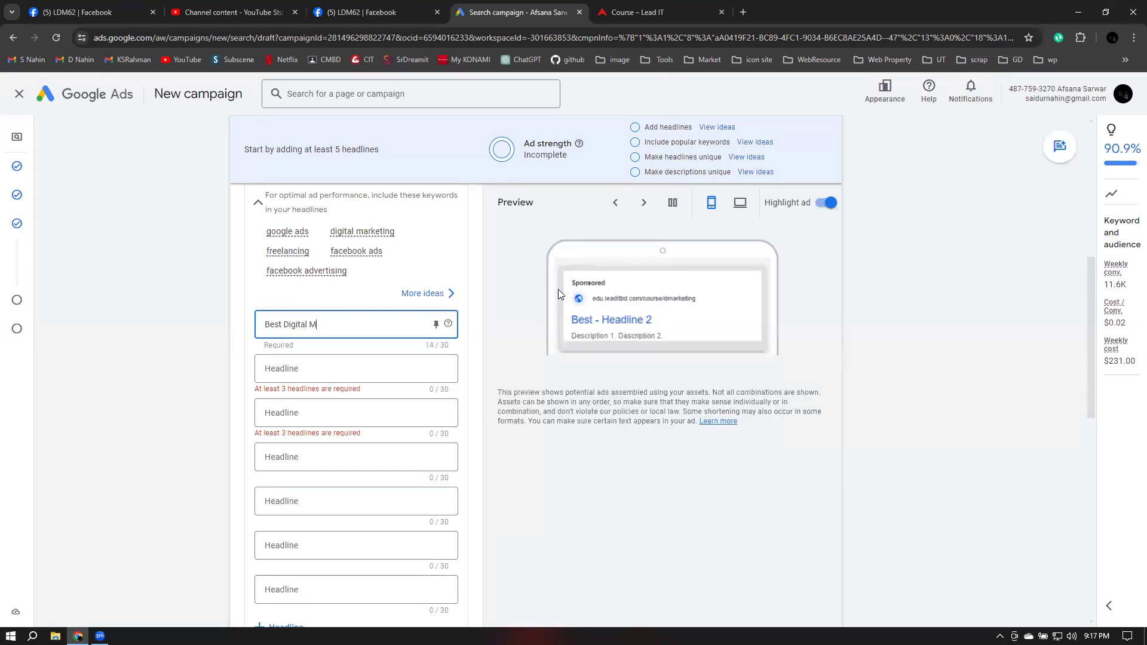
text(arket)
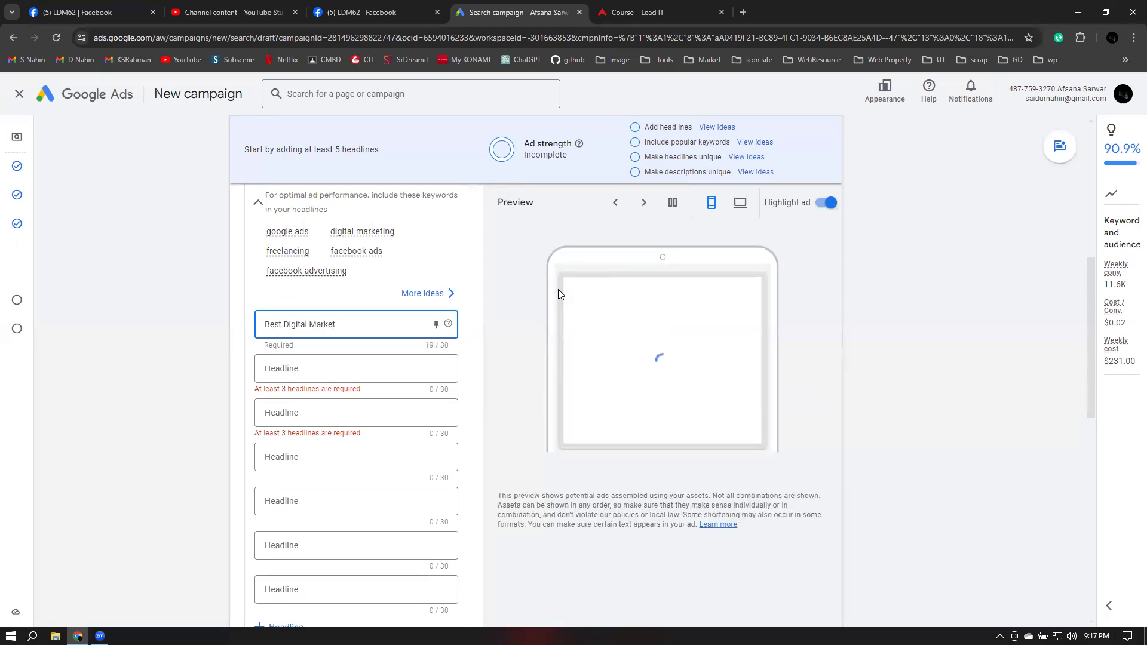
text(ing Course)
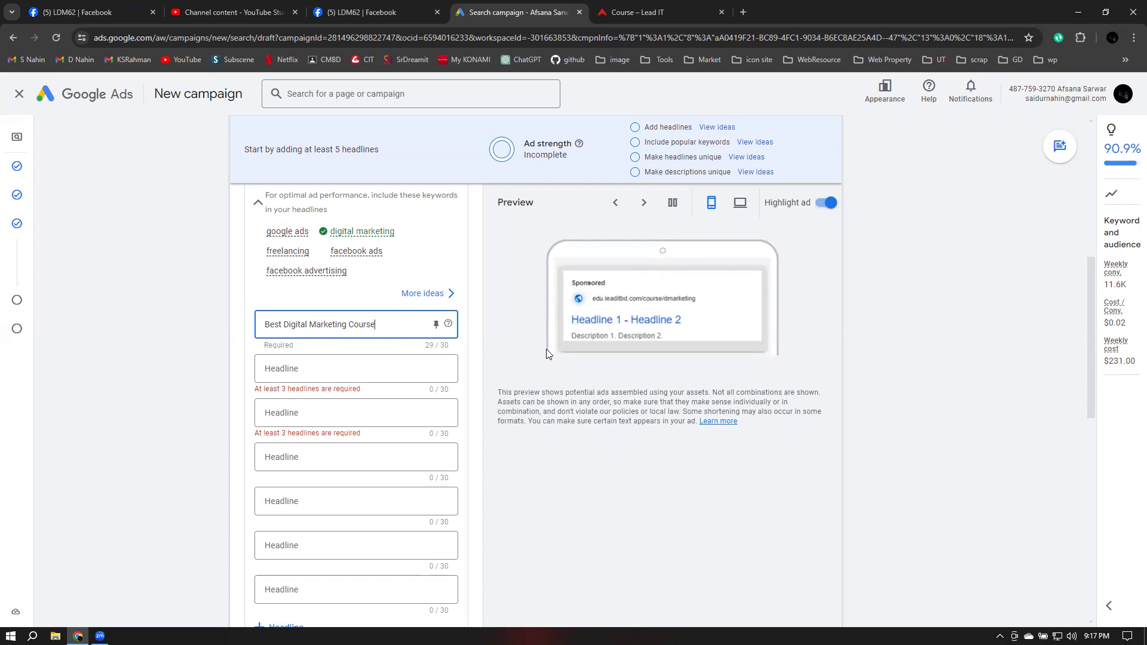
Enter "Social Media Marketing" as the second headline, with each word capitalized
click(302, 371)
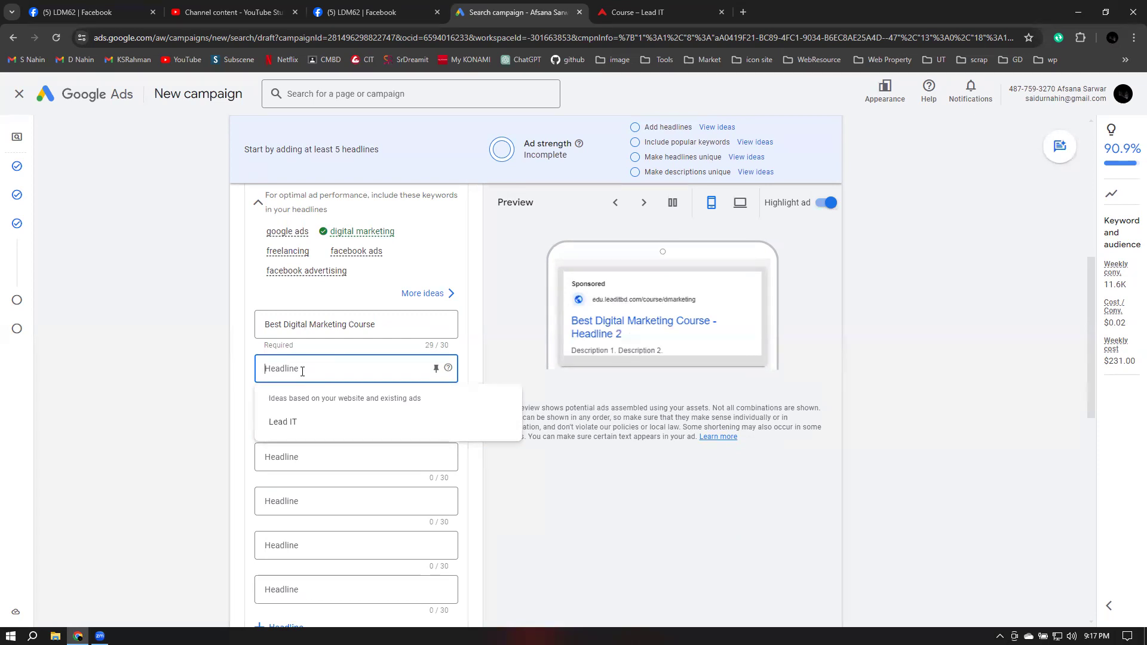
text(social M)
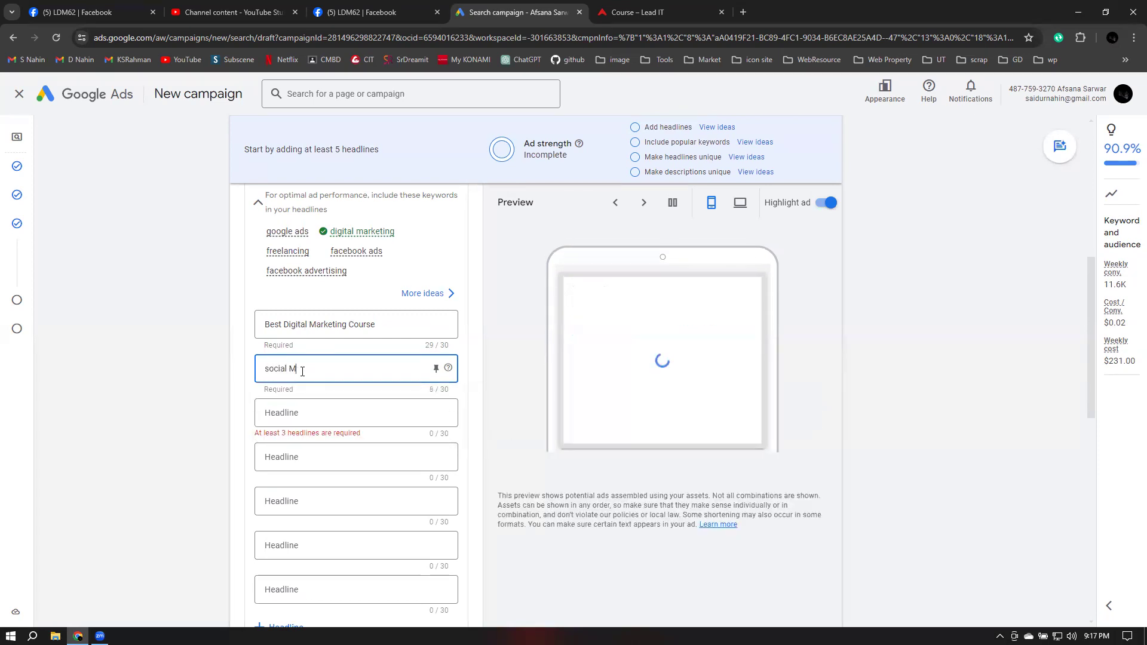
text(edia Marketing)
click(302, 413)
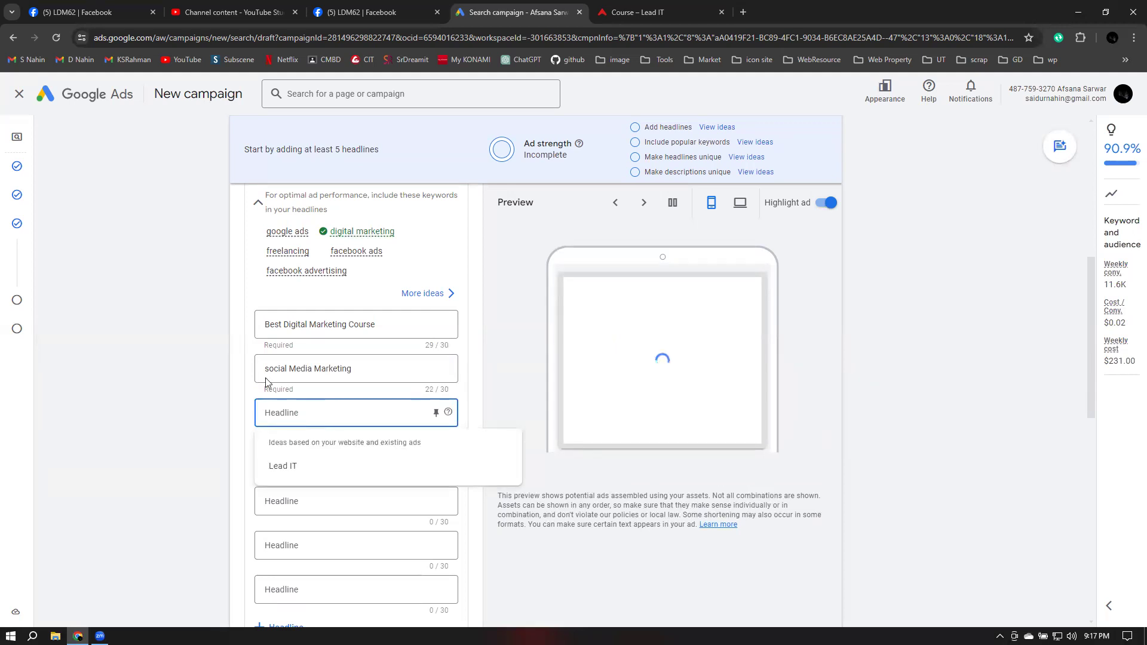
click(279, 370)
key(BackSpace)
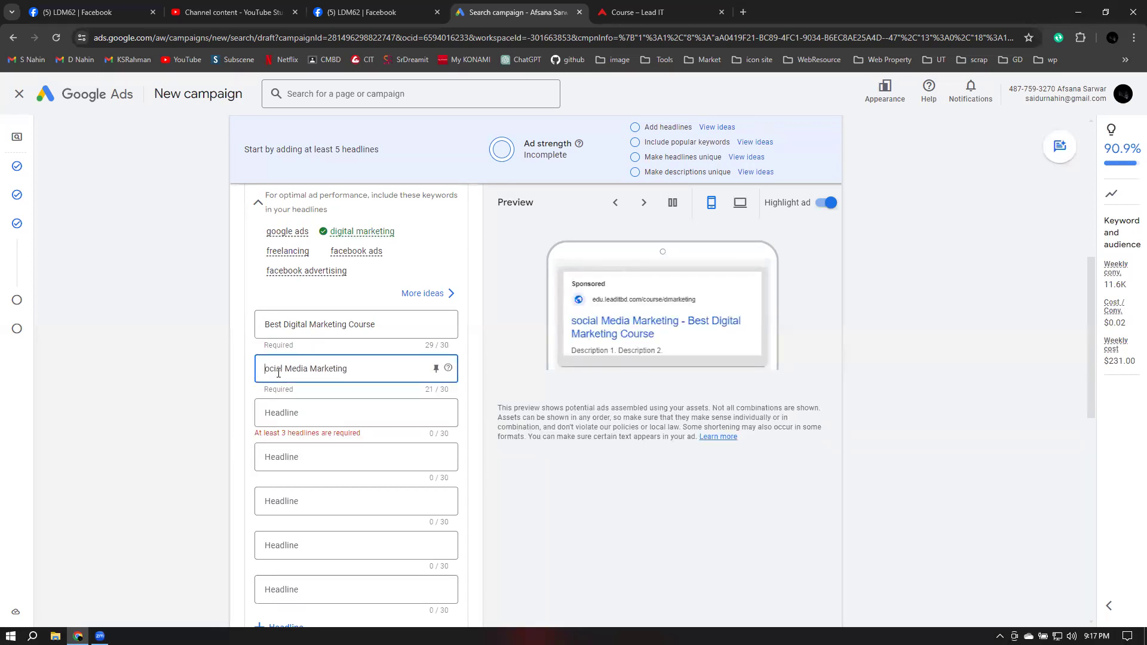
text(S)
Enter "Search Engine Optimization" as the third headline, correcting the spelling and capitalization of "Engine"
click(287, 412)
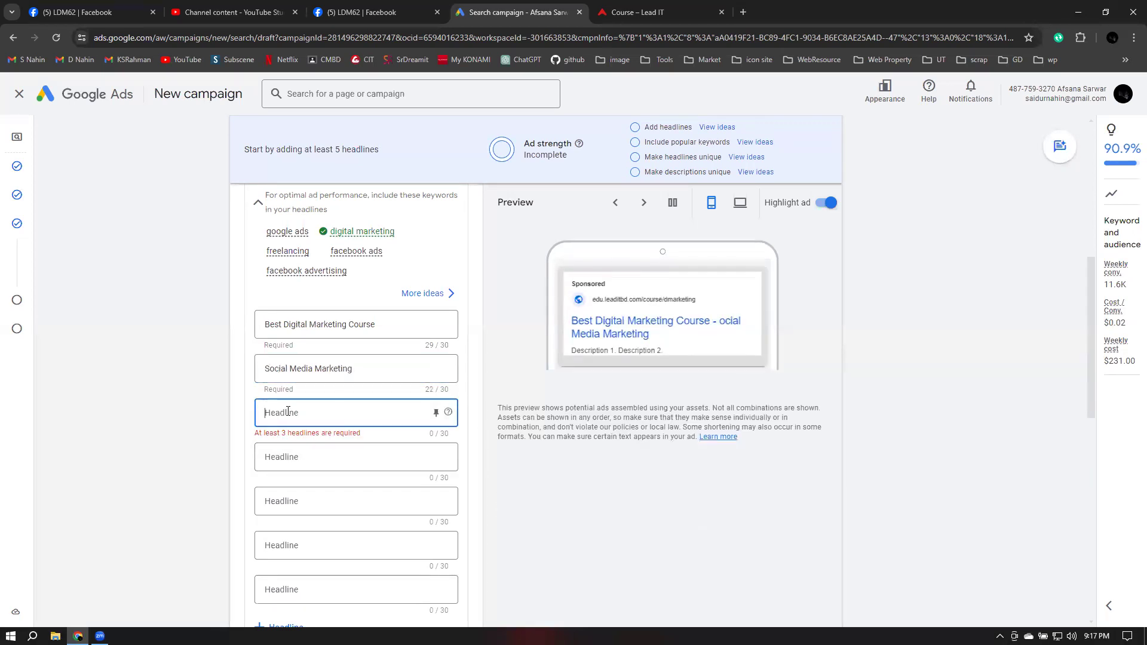
text(Sear)
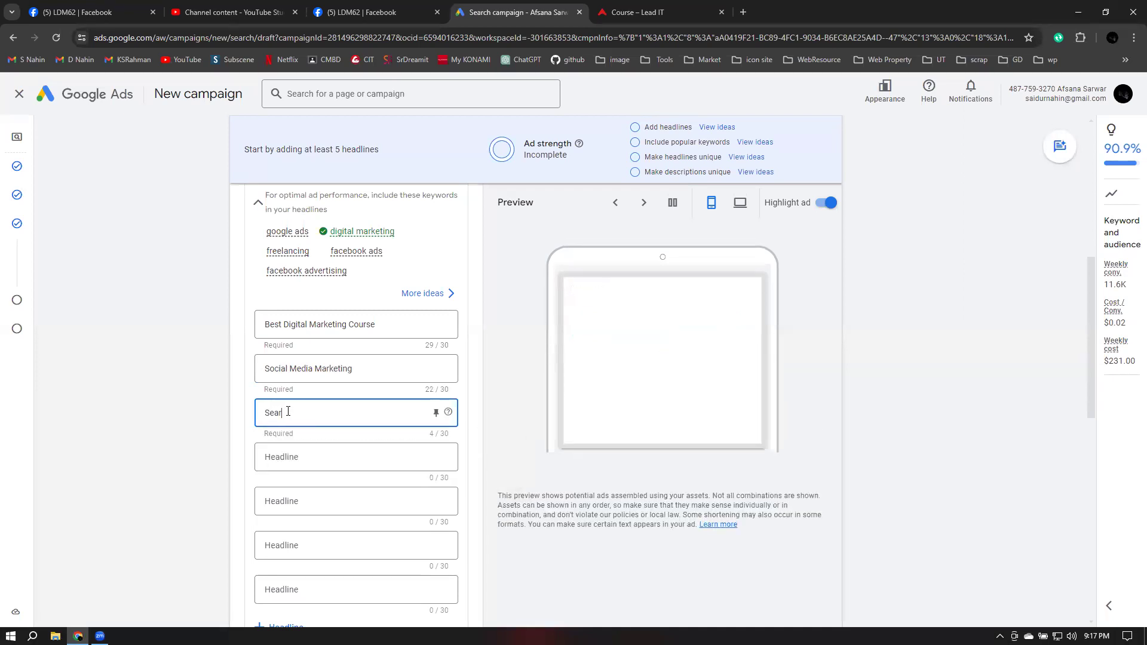
text(ch engeing)
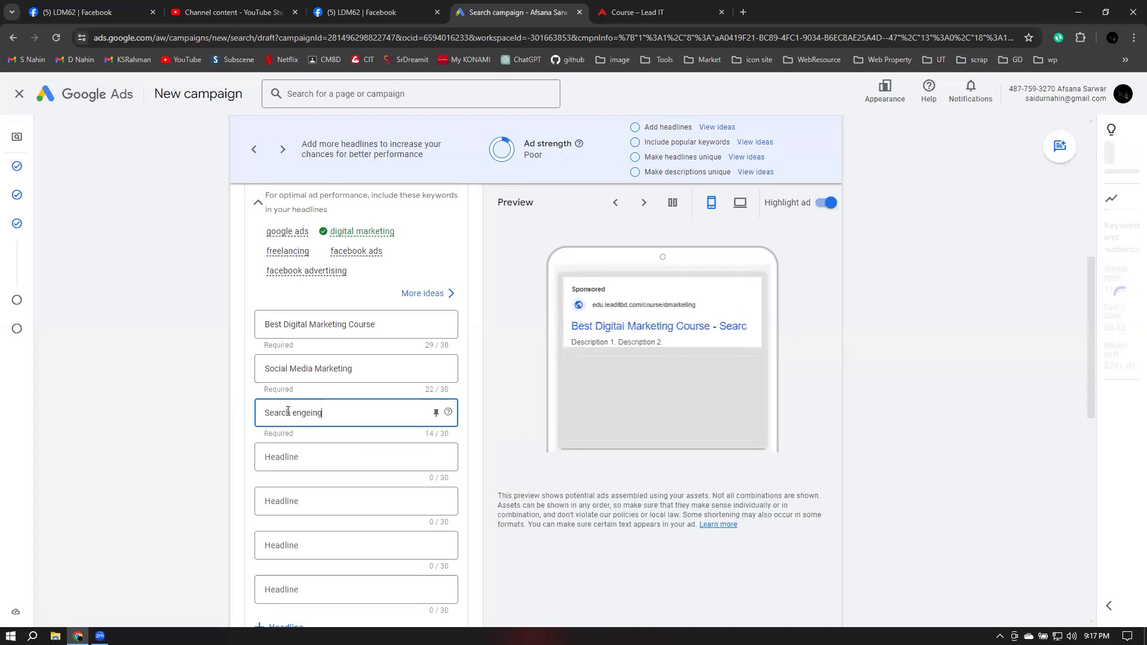
key(BackSpace)
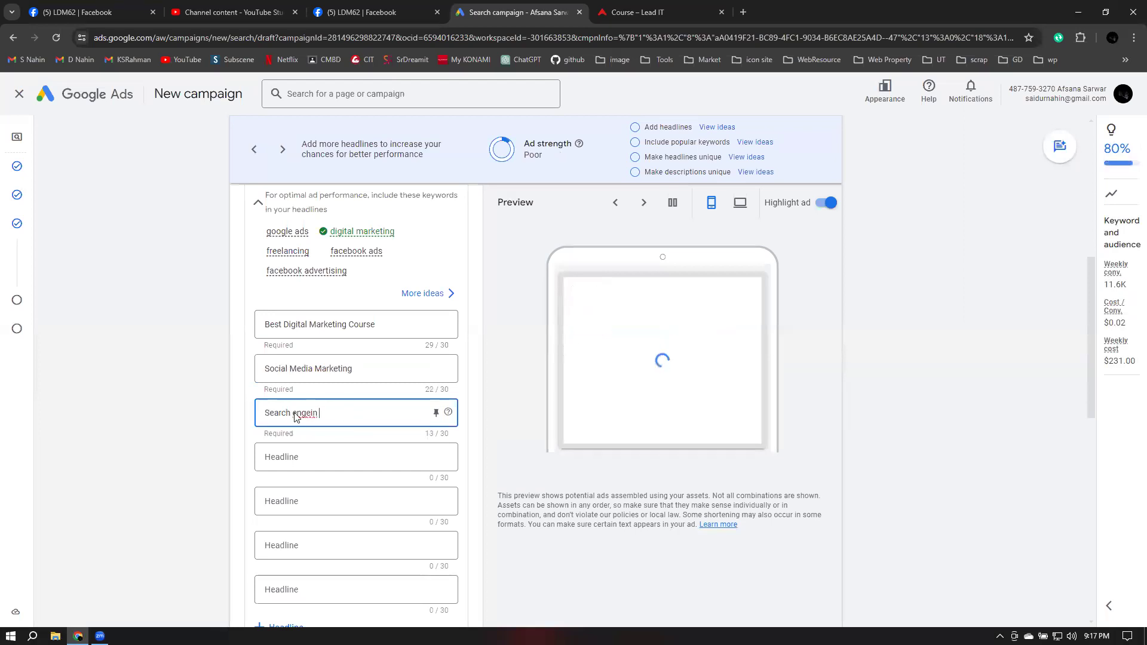
right_click(296, 414)
click(358, 135)
text(Optimizat)
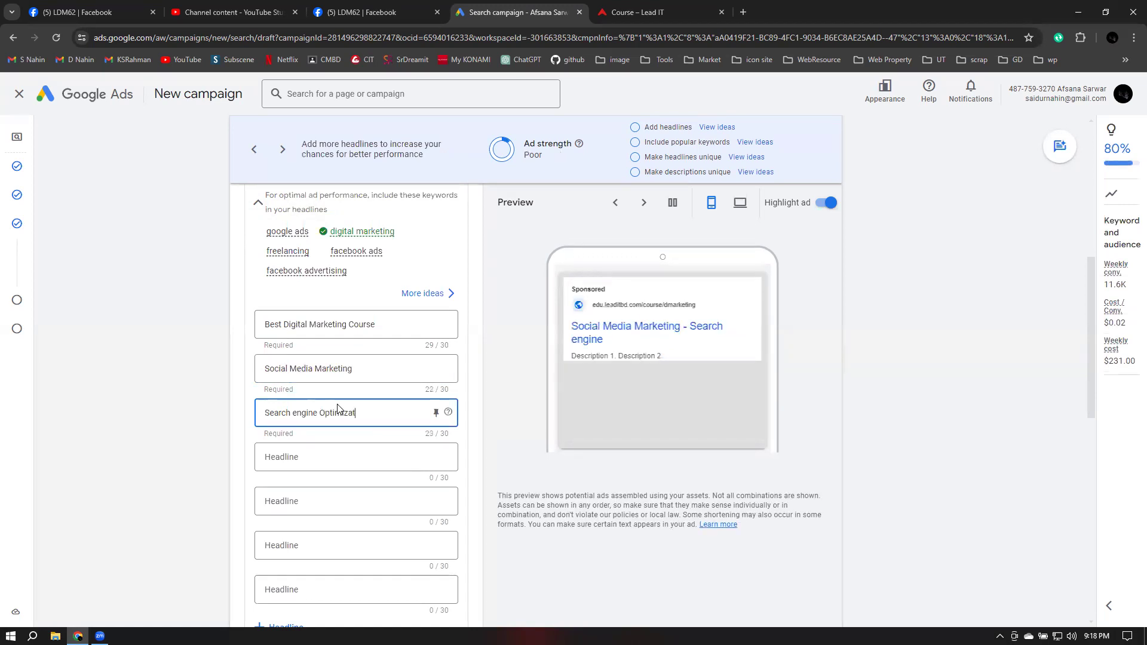
click(300, 413)
key(BackSpace)
text(E)
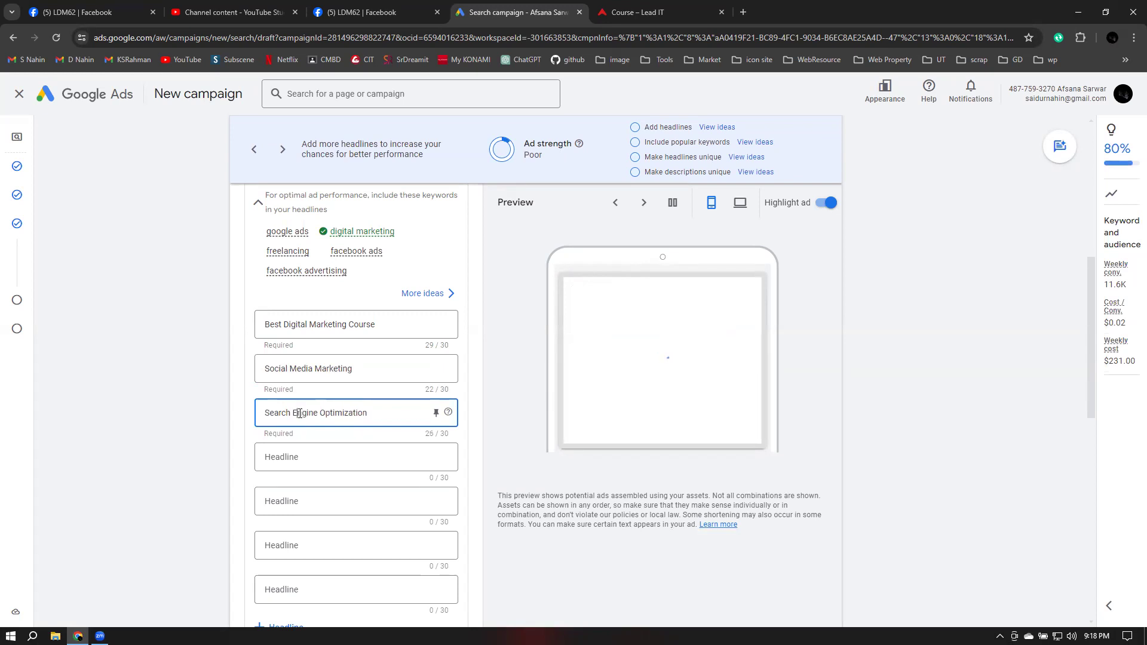
Enter "Lead Generation Service" as the fourth headline, with each word capitalized
click(288, 460)
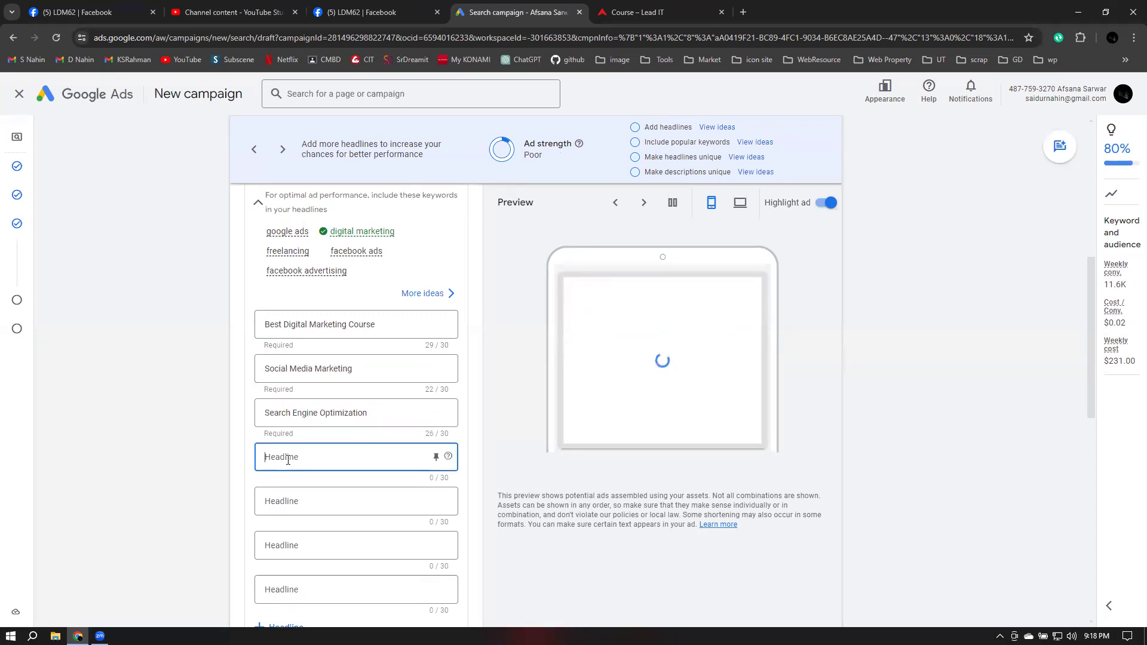
text(Lead Gener)
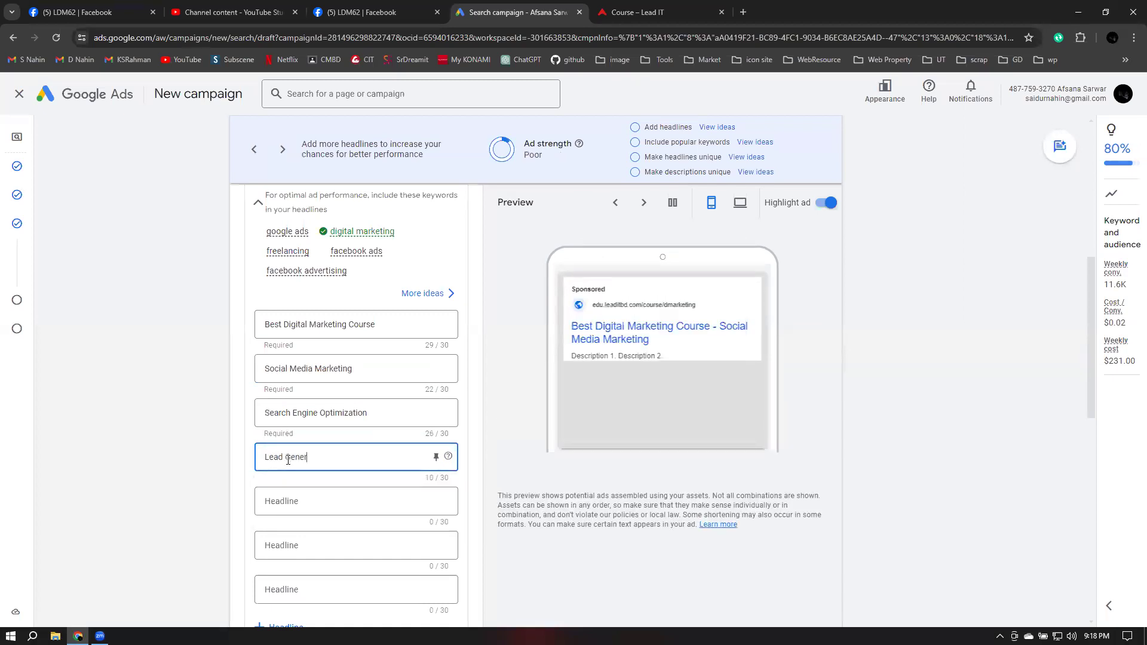
text(ation service)
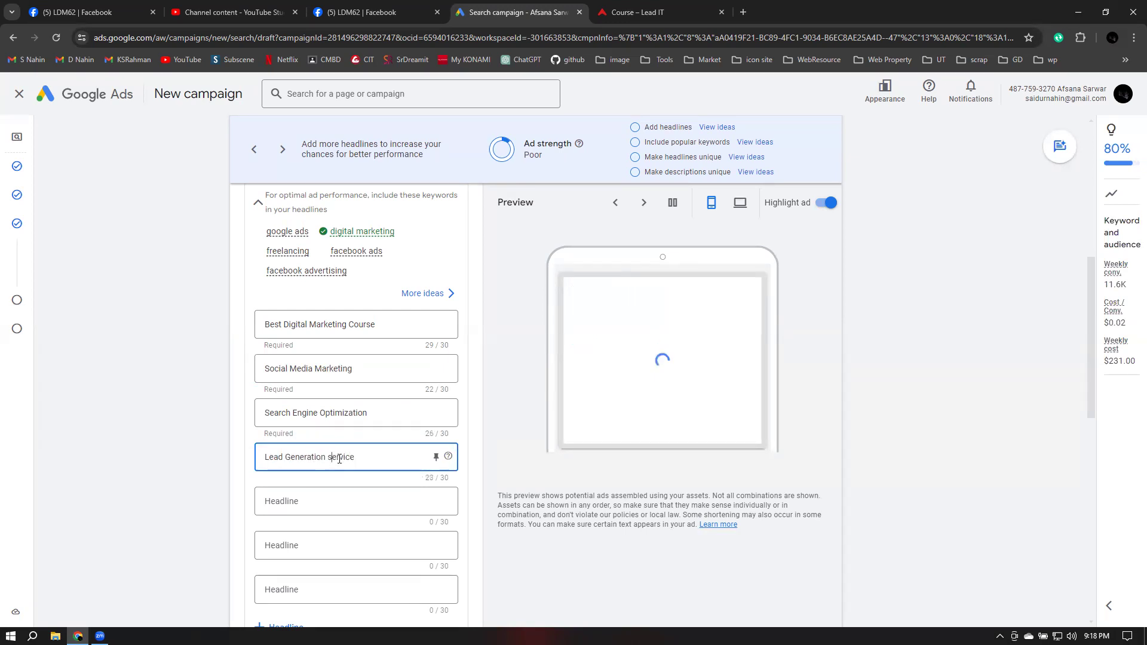
key(BackSpace)
text(S)
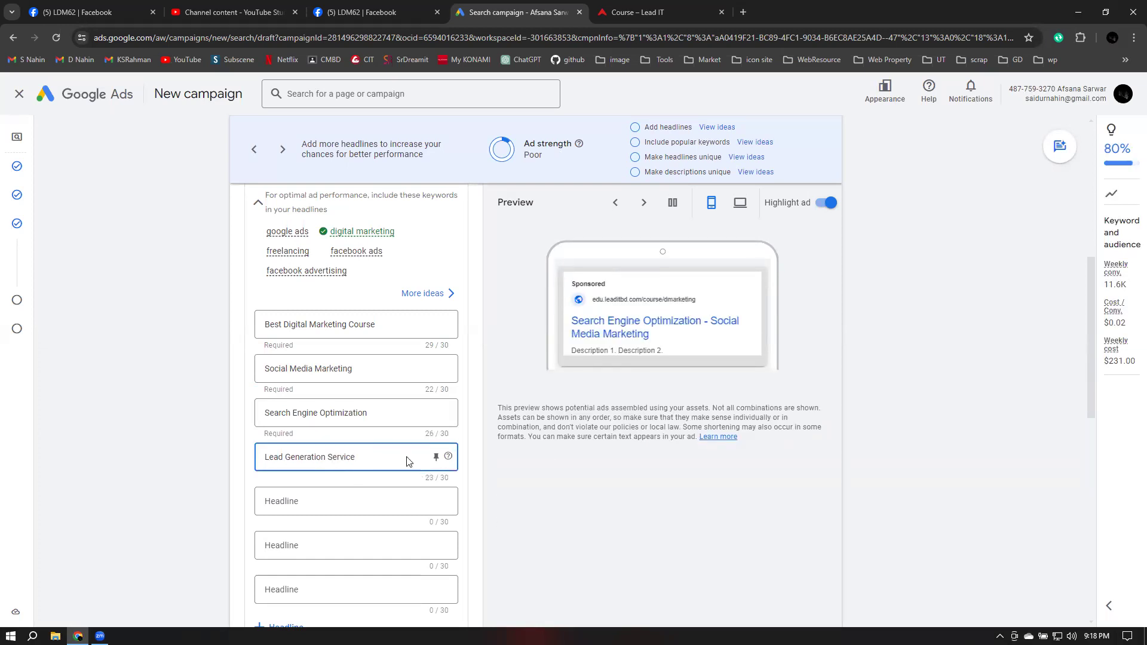
Enter "Freelancing course" as the fifth headline
scroll(306, 457, down, 1)
click(304, 444)
text(Fre)
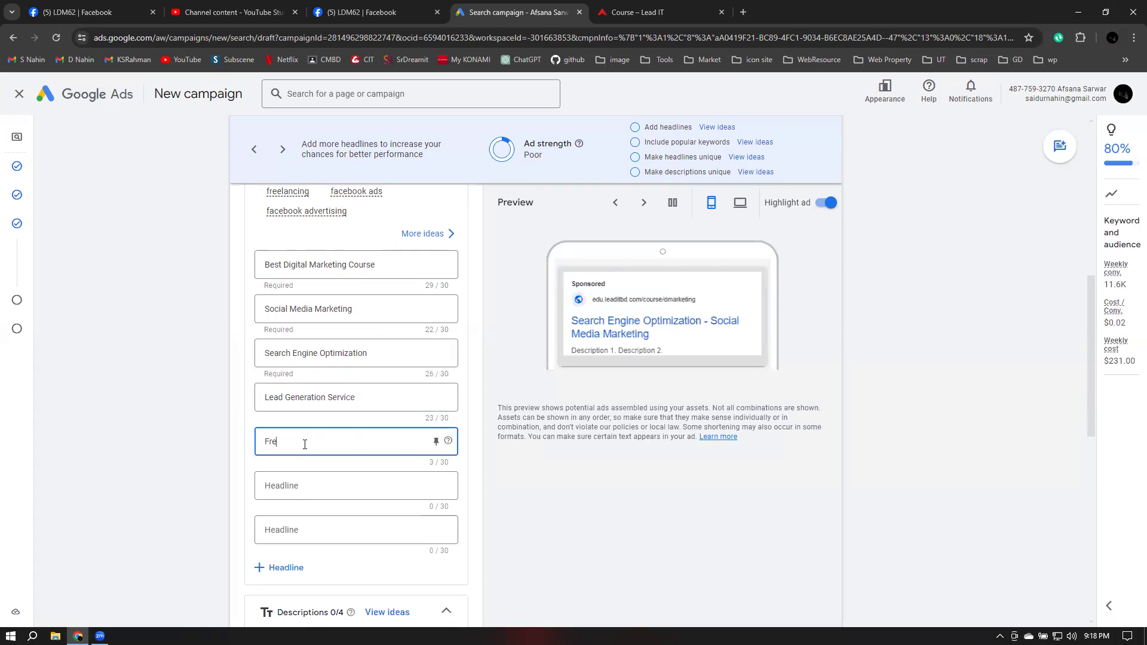
text(elancing course)
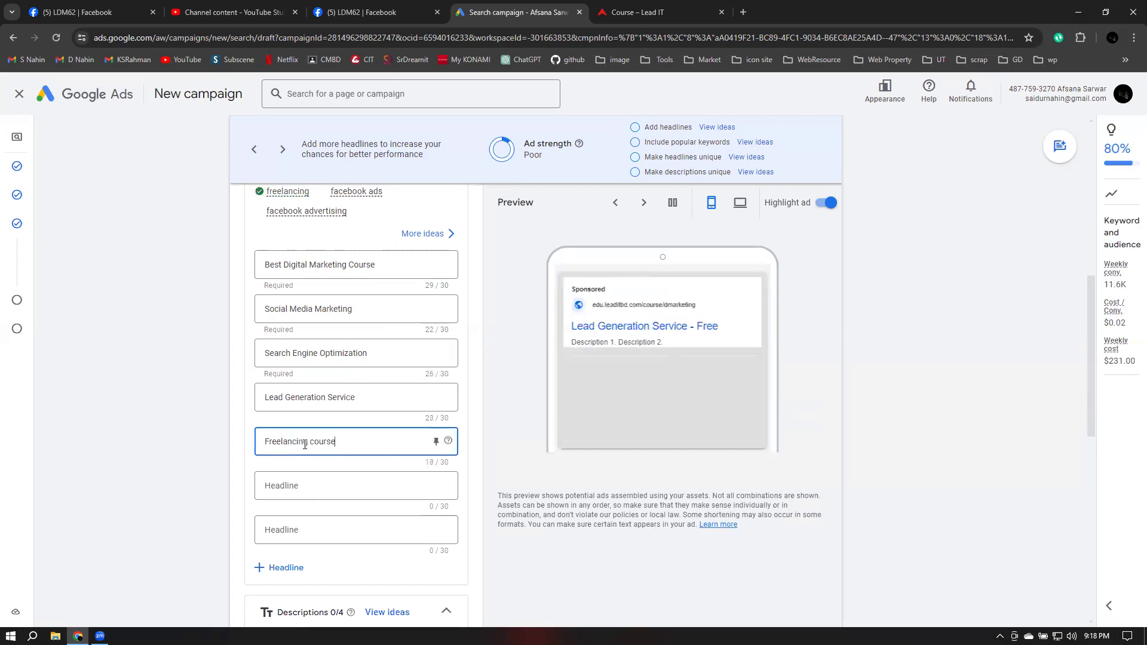
Enter "Facebook Advertisement" as the sixth headline, correcting the spelling of both words and capitalizing the second
click(301, 487)
text(Facbook)
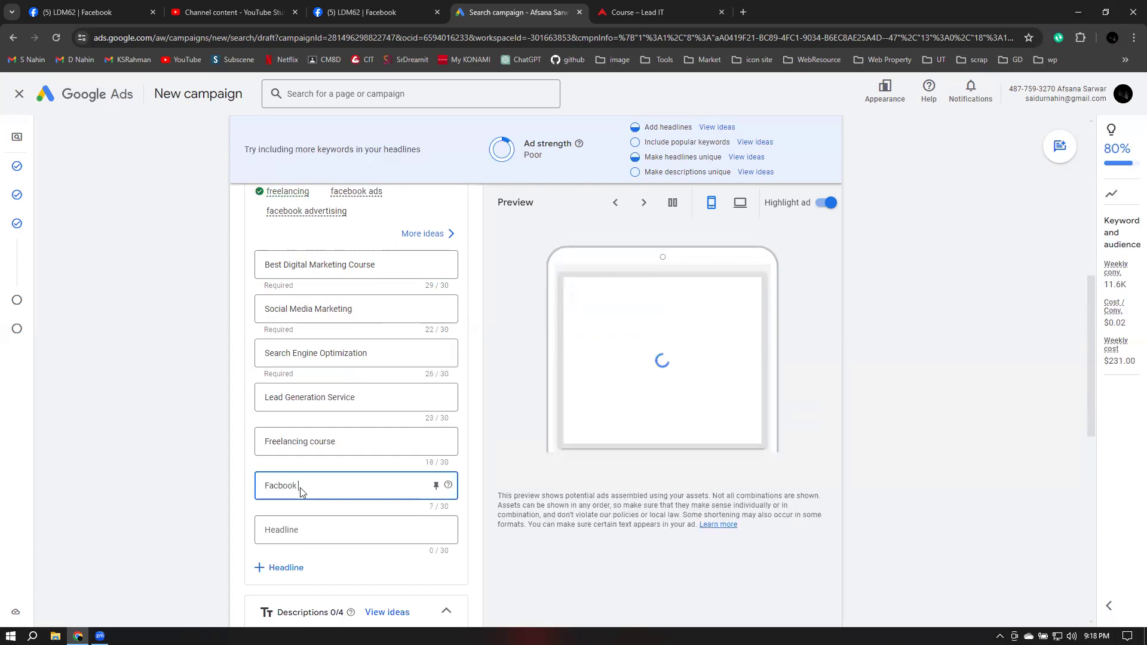
text( advertisemnet)
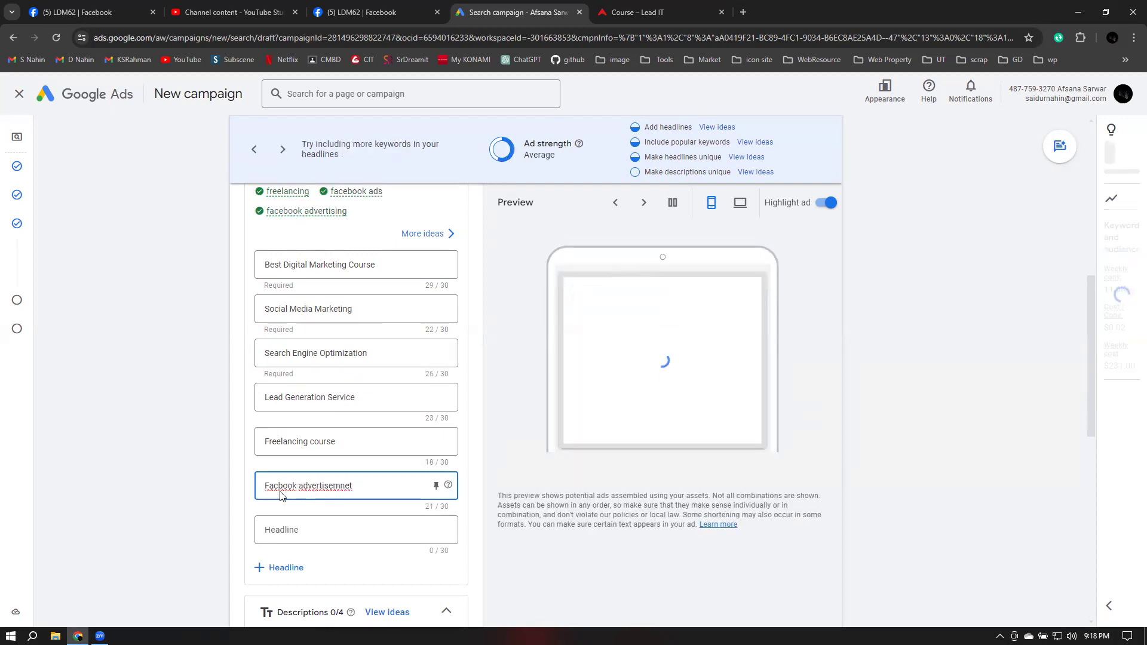
text(e)
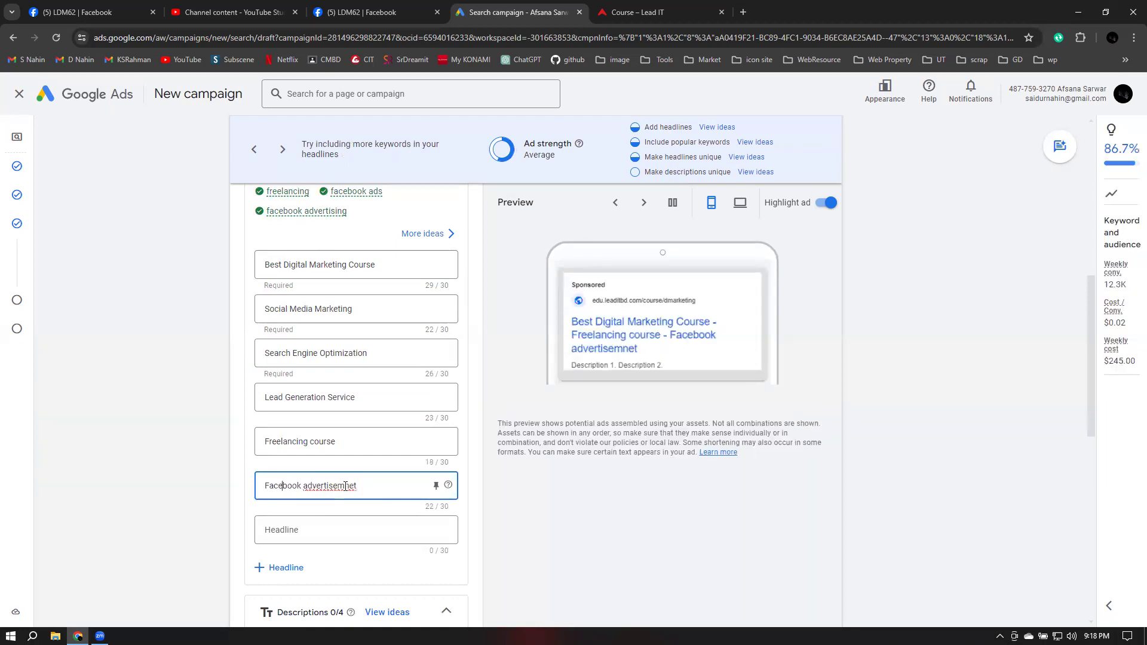
key(BackSpace)
key(BackSpace)
text(e)
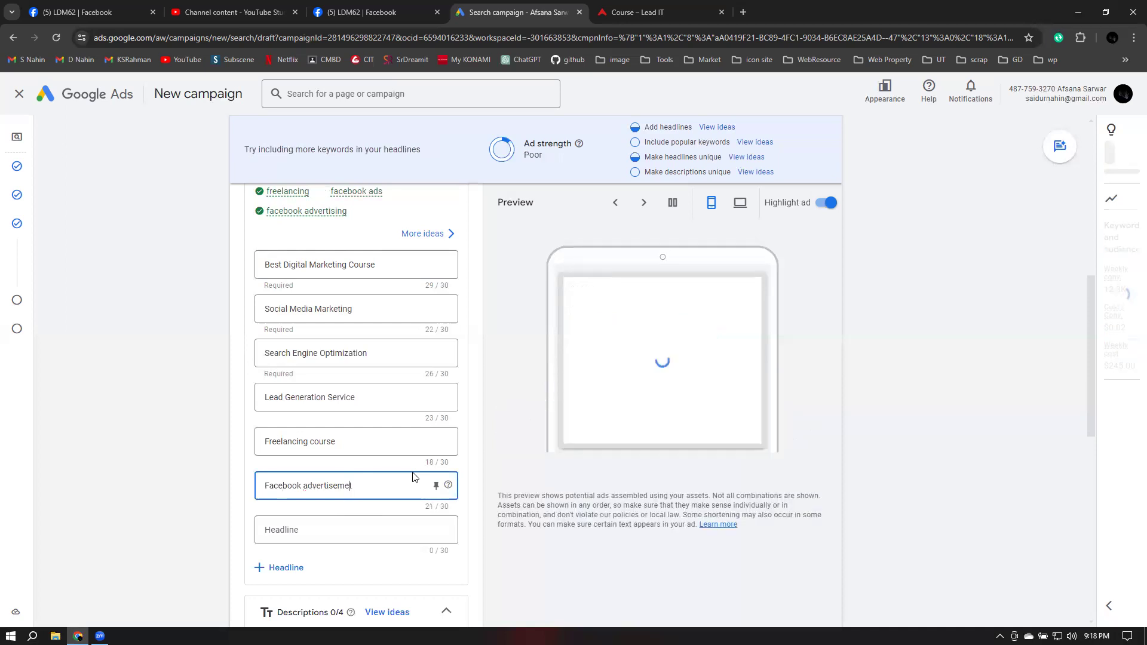
text(n)
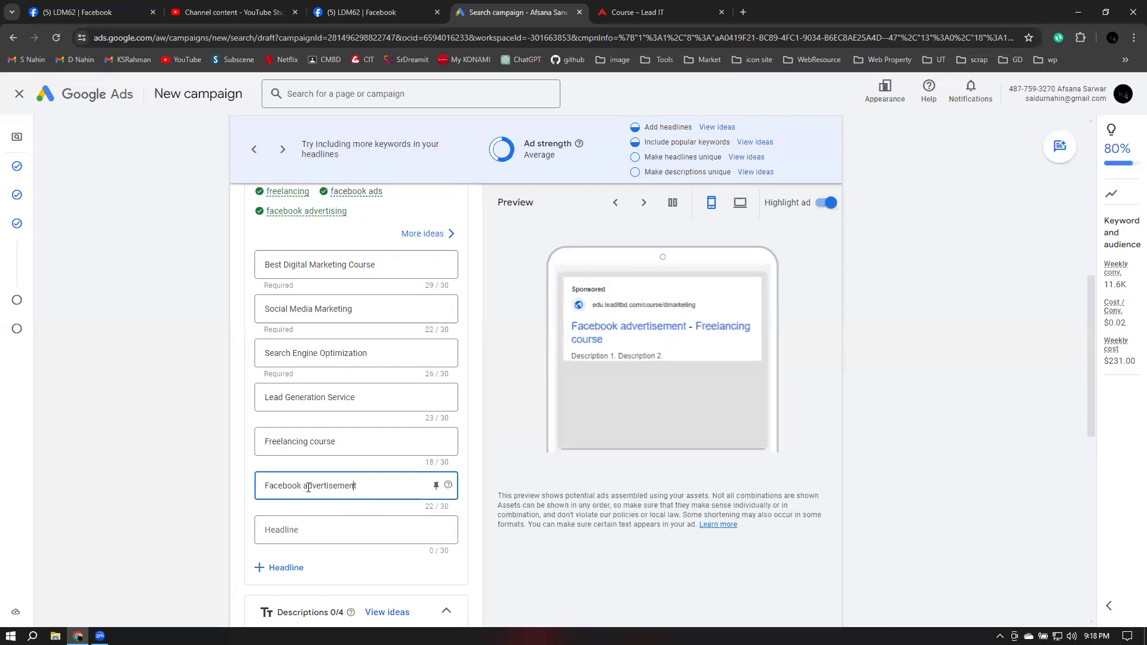
click(309, 487)
key(BackSpace)
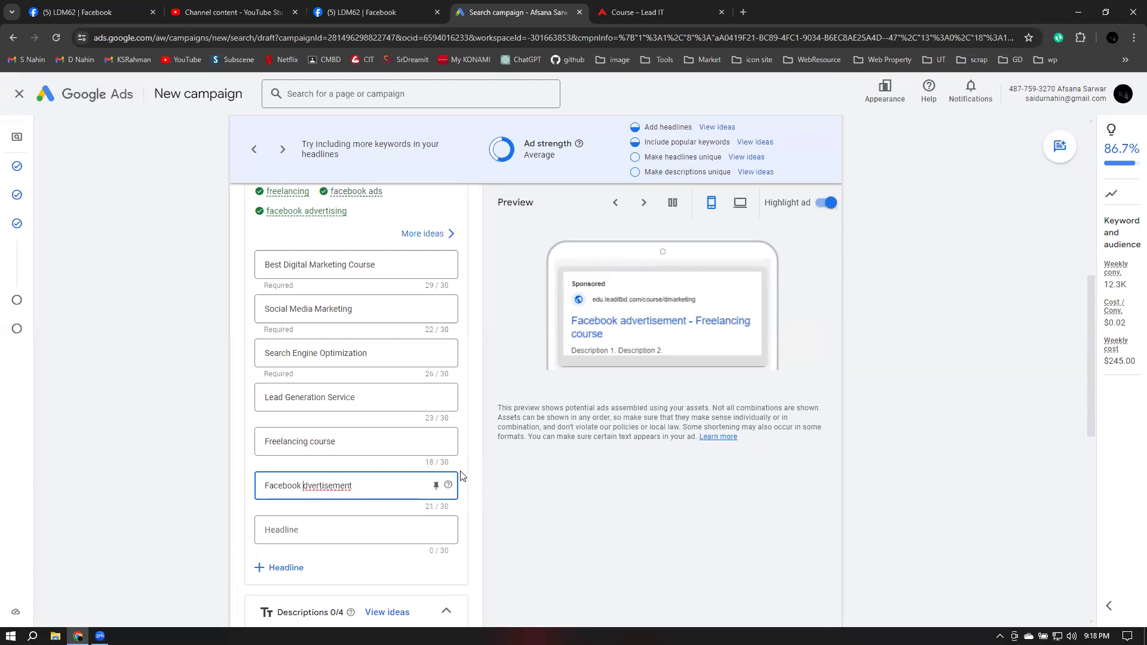
text(A)
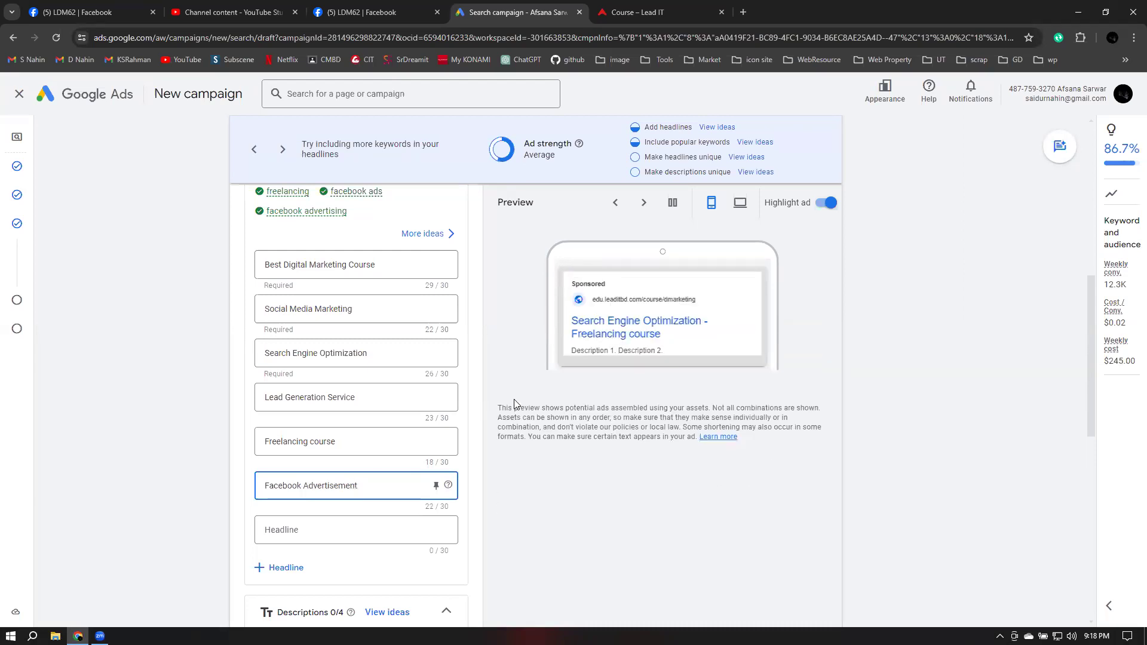
Enter "Online Classes" as the seventh headline
scroll(334, 469, down, 1)
click(318, 471)
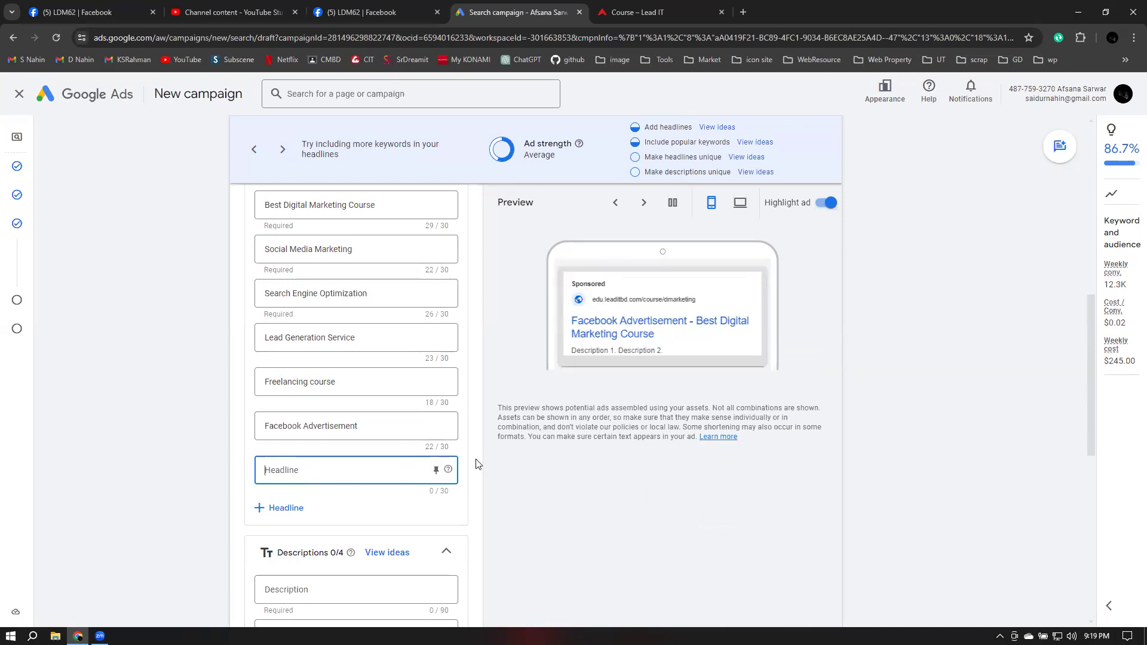
text(Online Classes)
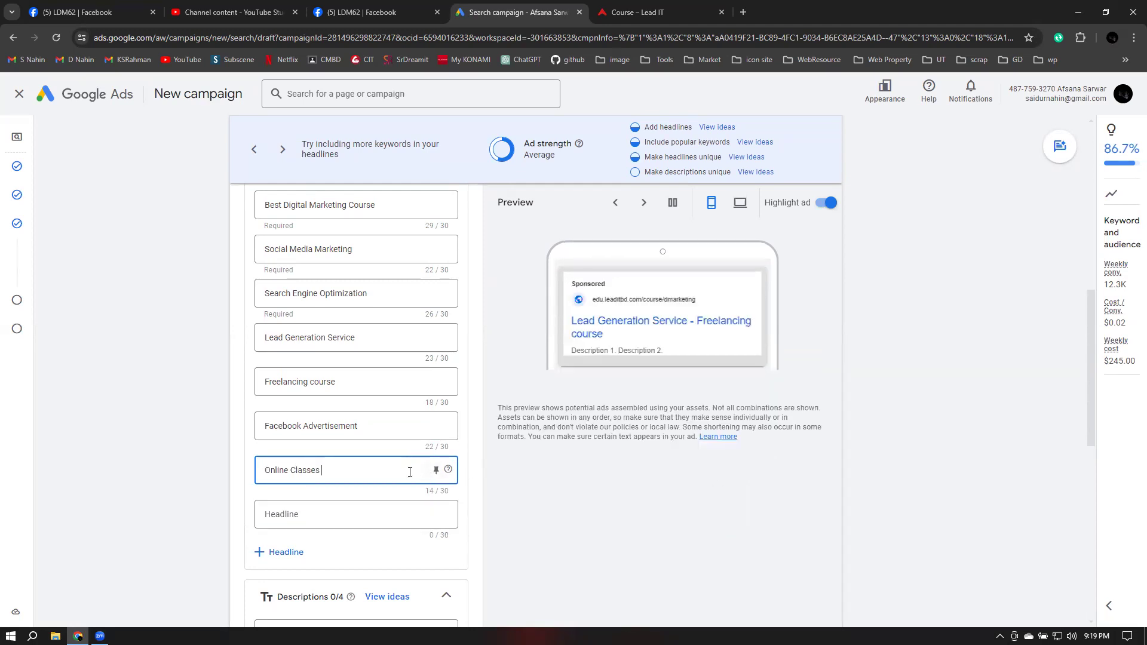
Enter "Web Research Project" as the eighth headline, with each word capitalized
click(326, 515)
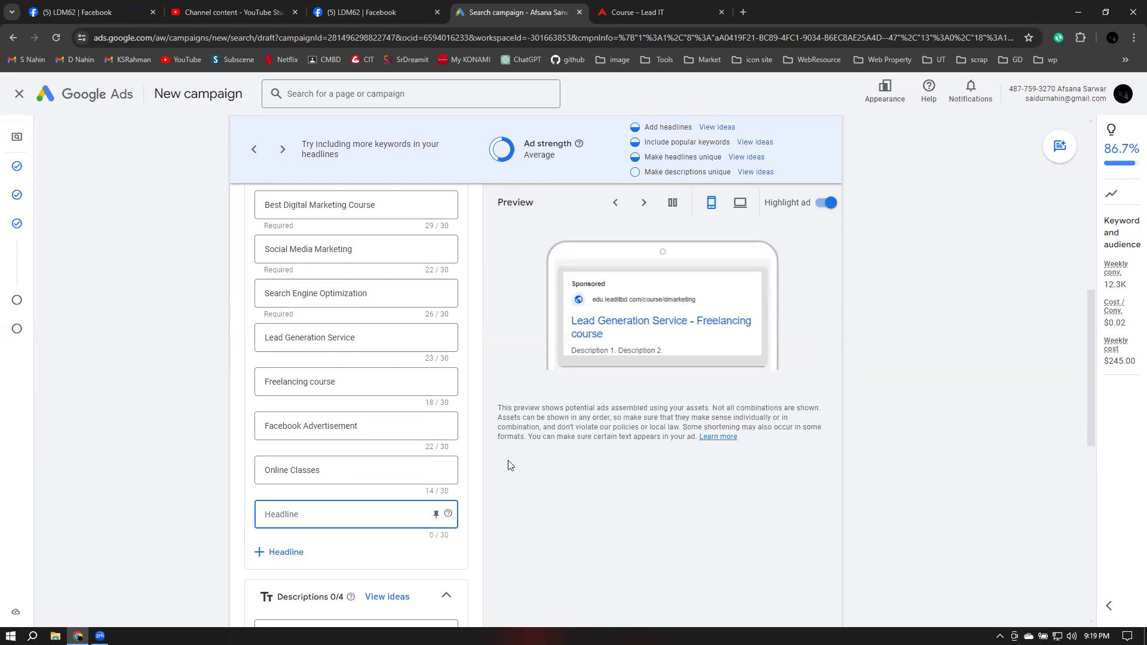
text(Web)
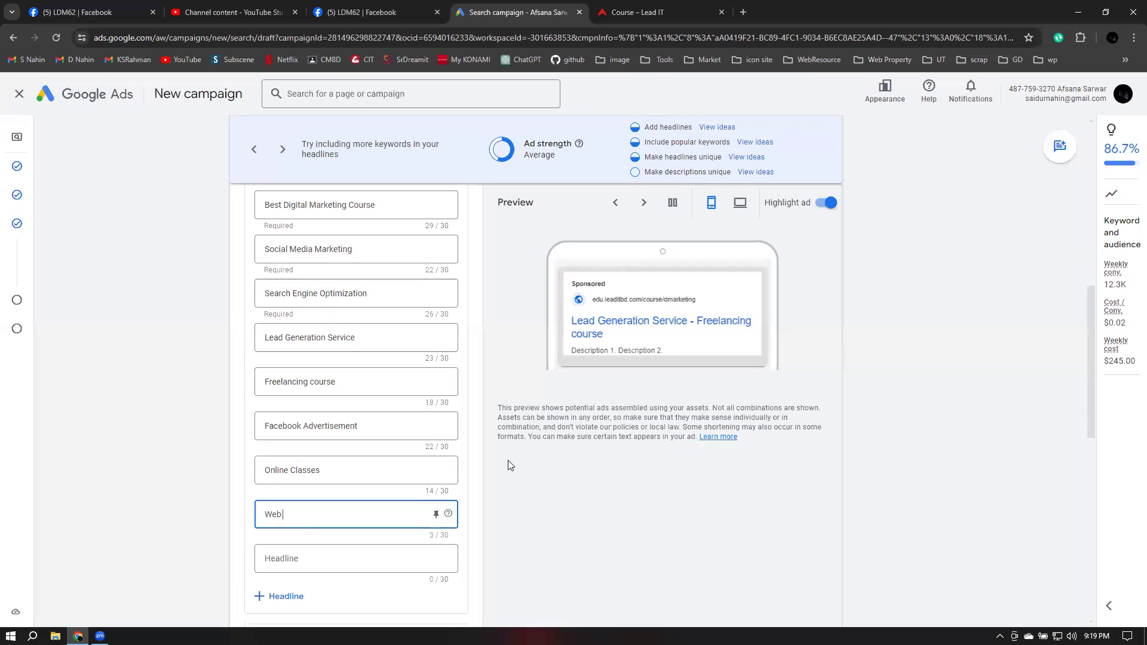
text( Re)
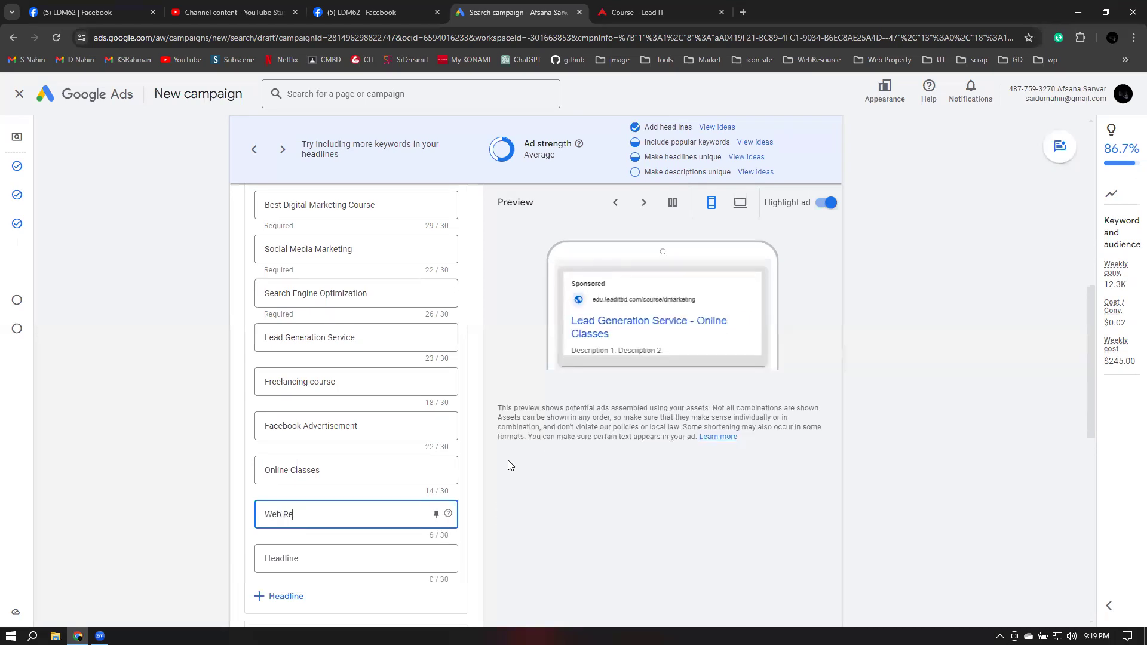
text(search p)
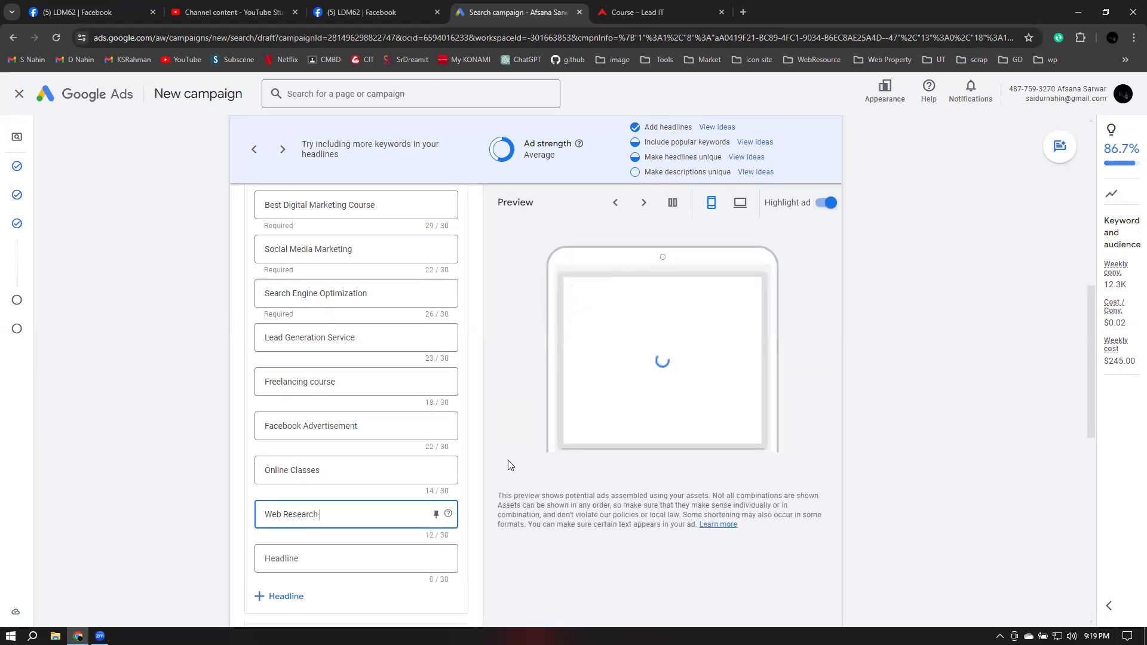
key(BackSpace)
text(Project)
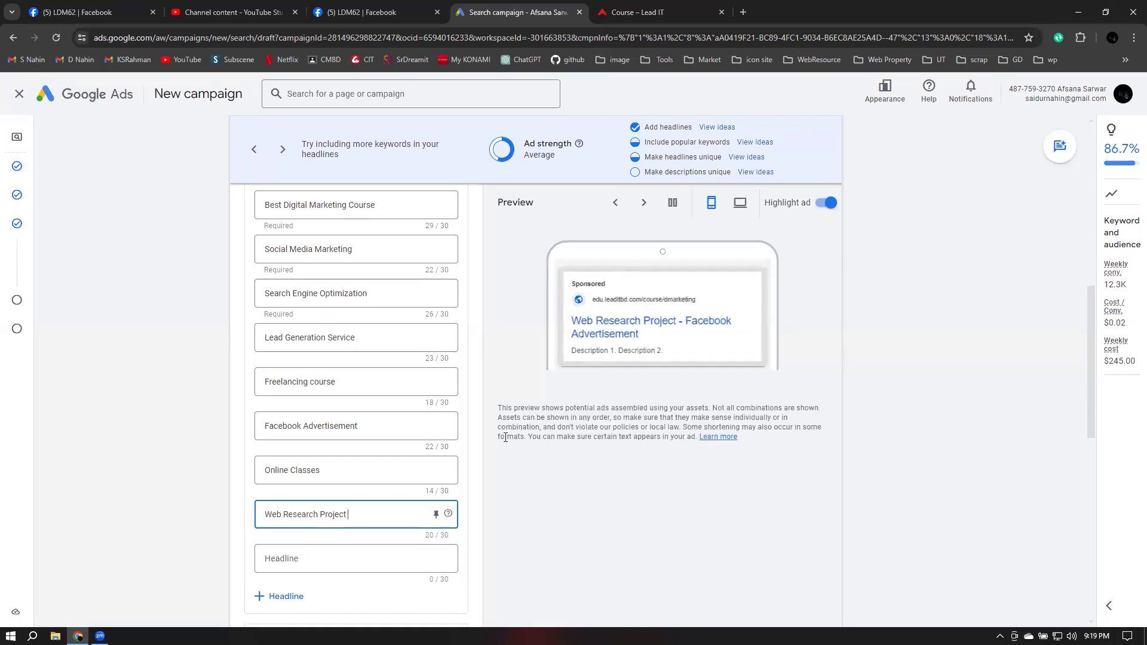
Review the entered headlines against the suggested headline keywords and the ad strength checklist
scroll(499, 447, down, 2)
click(318, 438)
scroll(436, 439, up, 4)
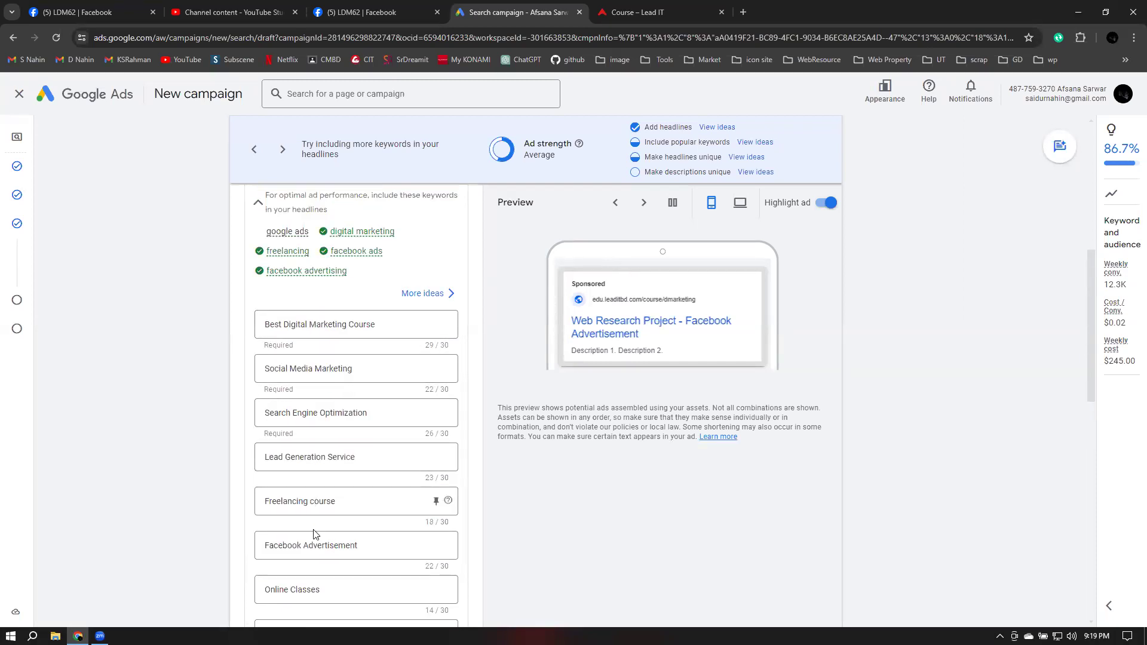
scroll(307, 541, down, 1)
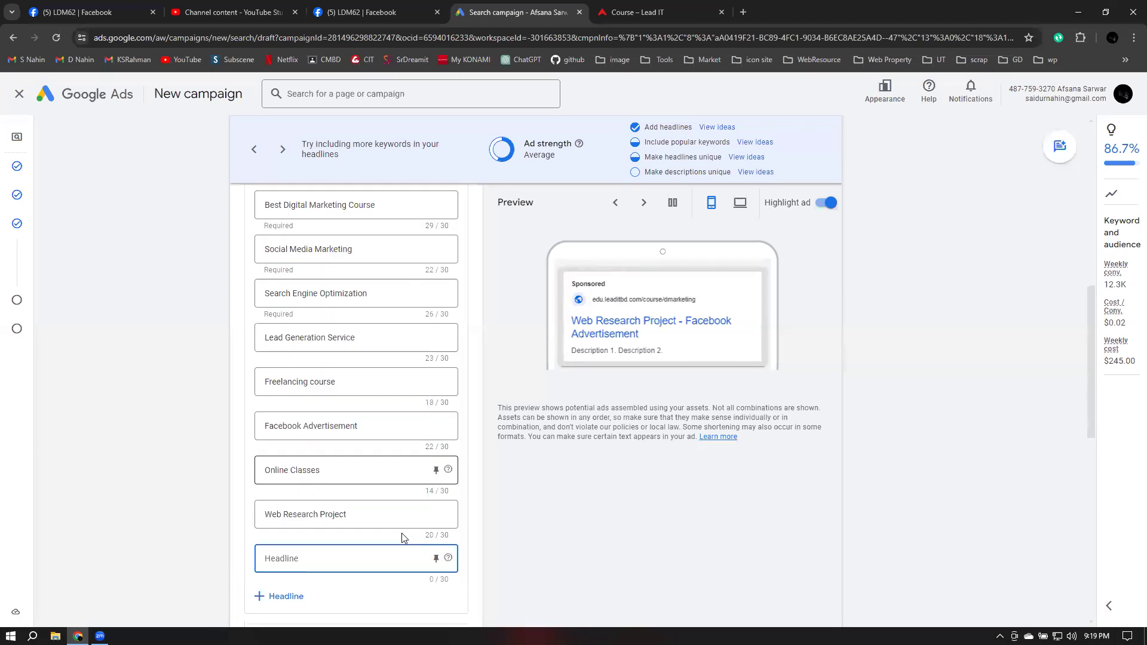
scroll(401, 533, down, 2)
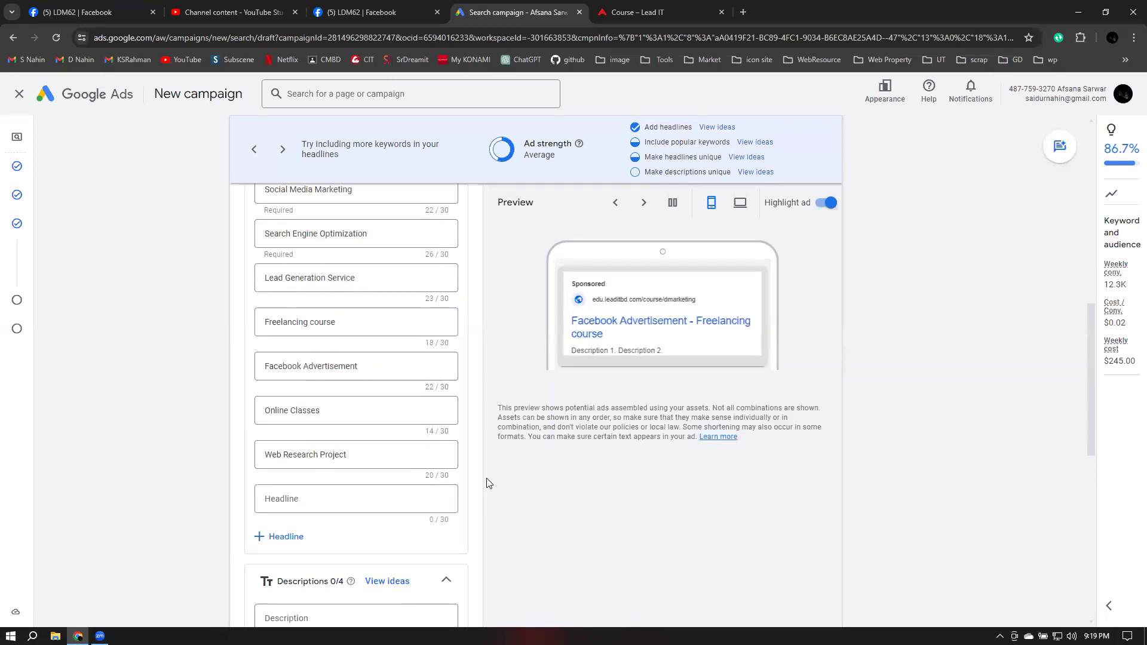
scroll(505, 446, up, 3)
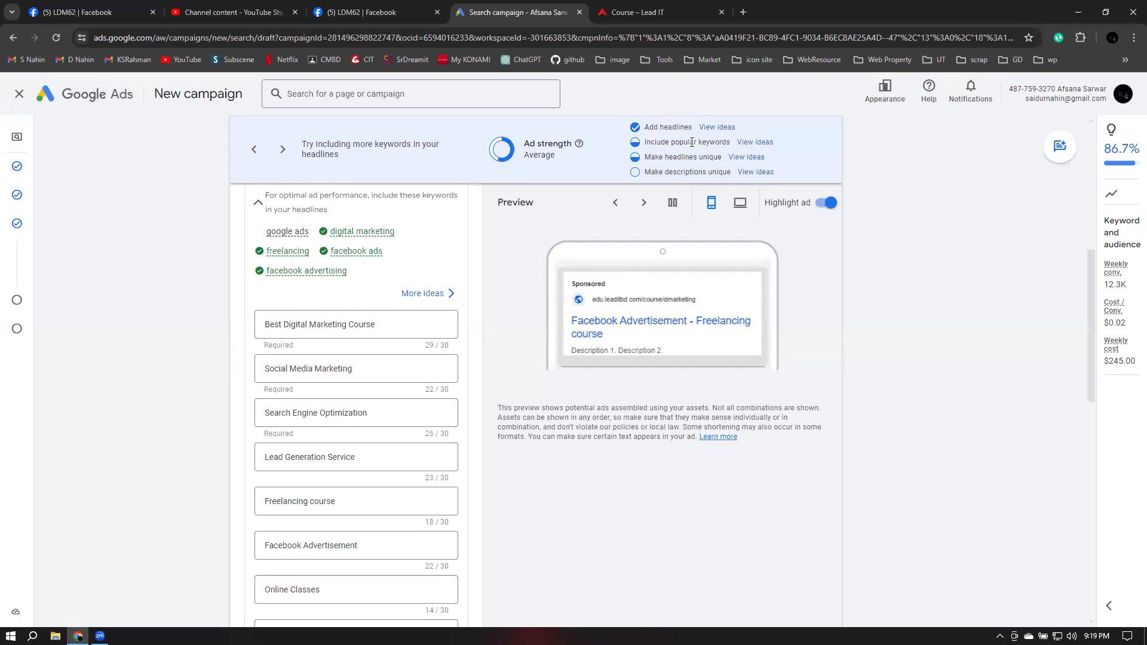
scroll(491, 288, up, 7)
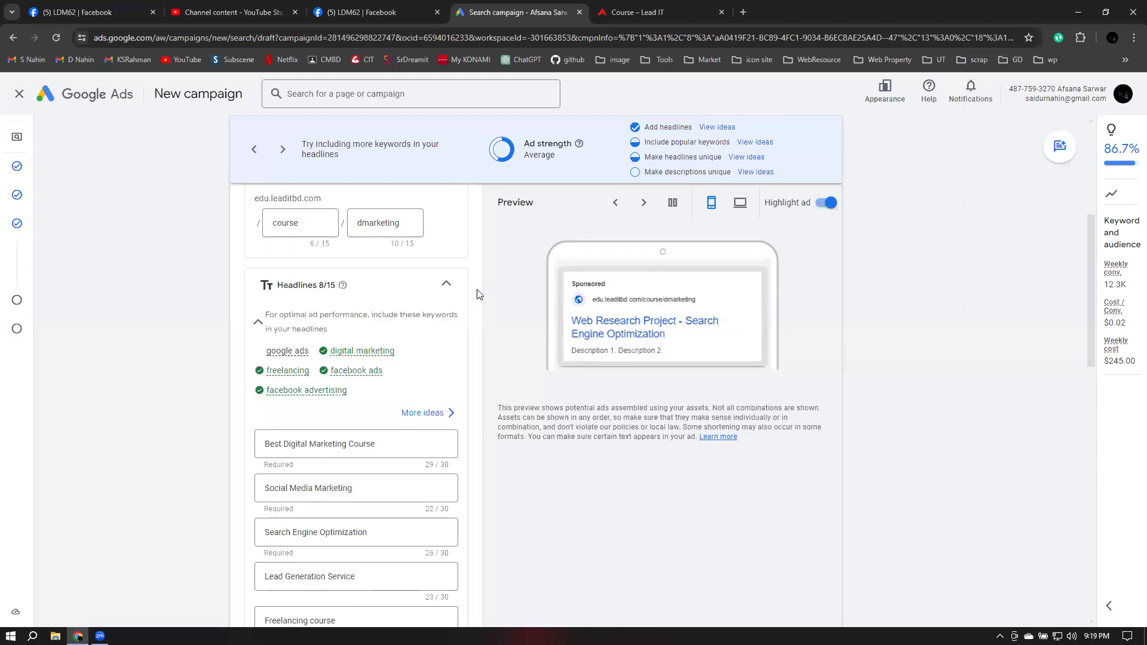
Expand the ad group's keywords and compare them with the headlines and the "Make headlines unique" recommendation
click(823, 220)
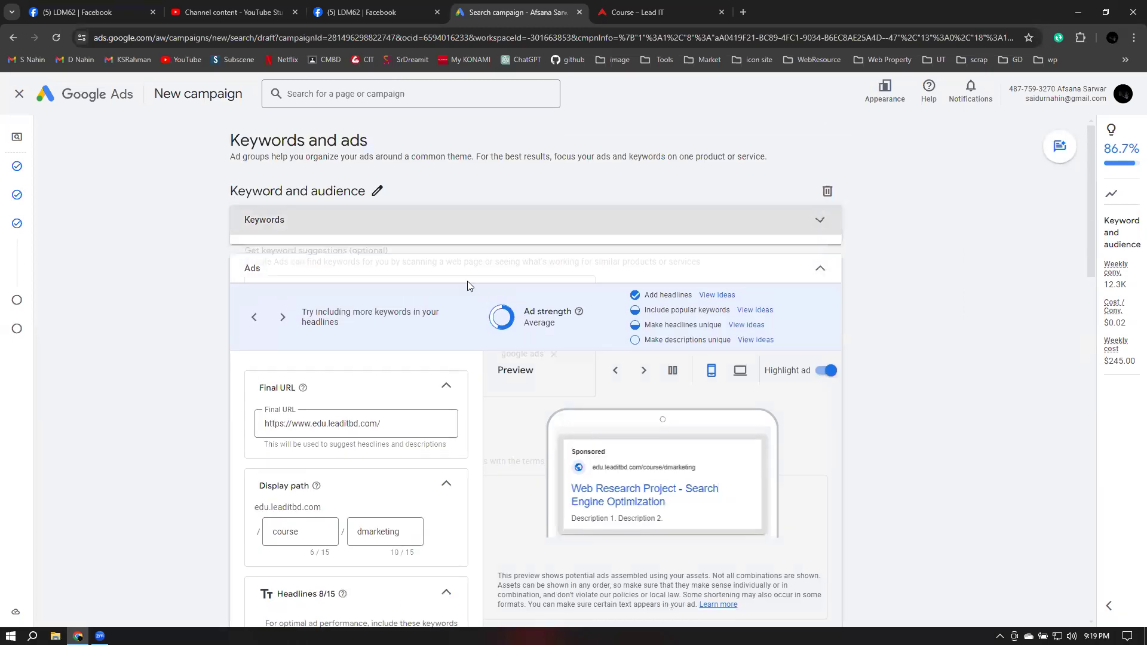
scroll(334, 478, down, 1)
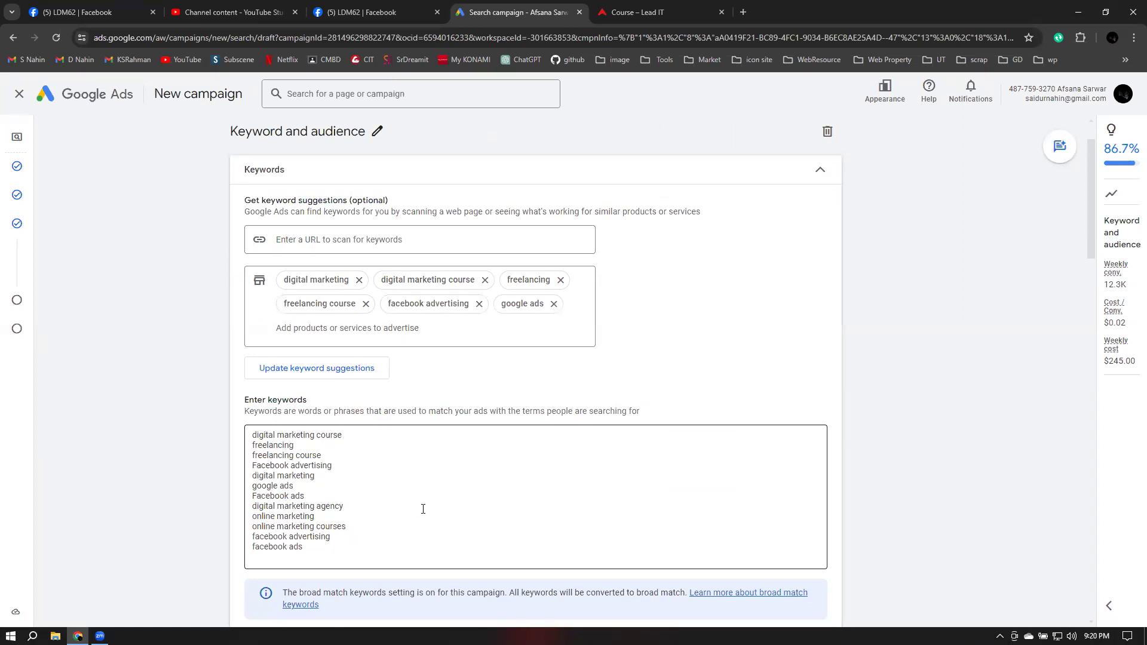
scroll(423, 509, down, 8)
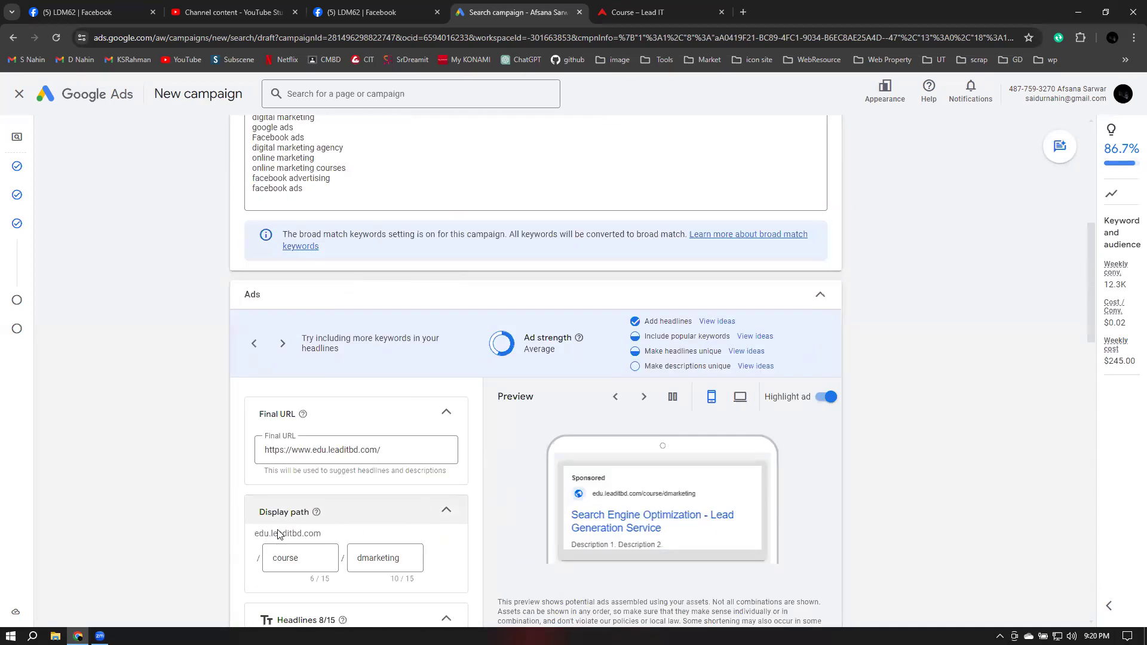
scroll(404, 503, down, 6)
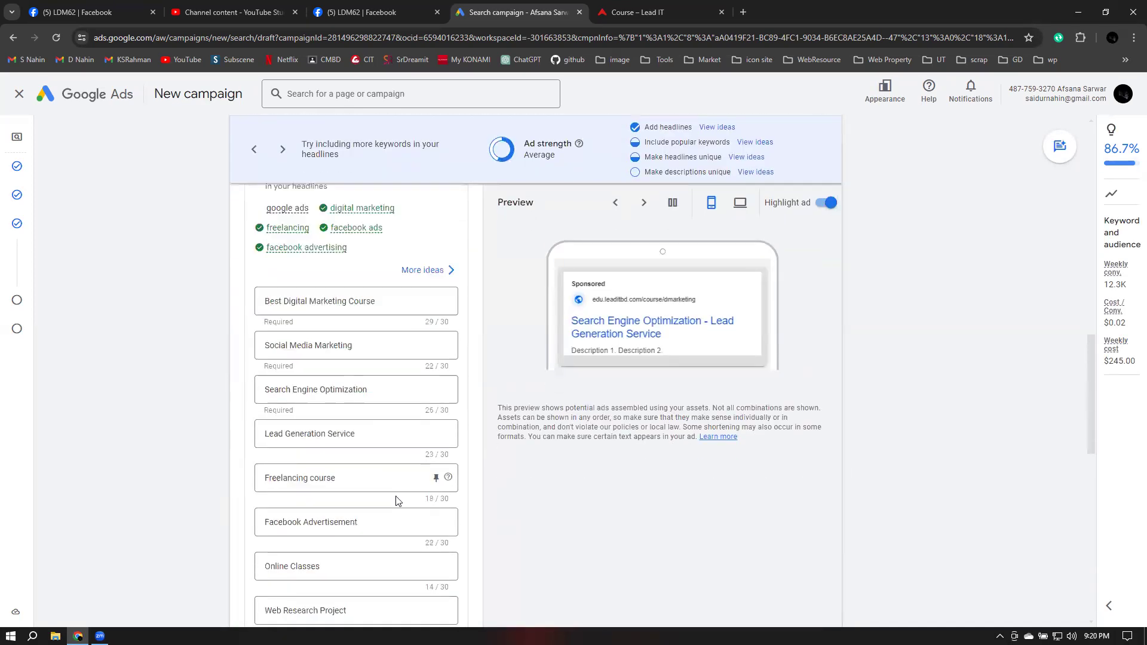
scroll(358, 477, down, 1)
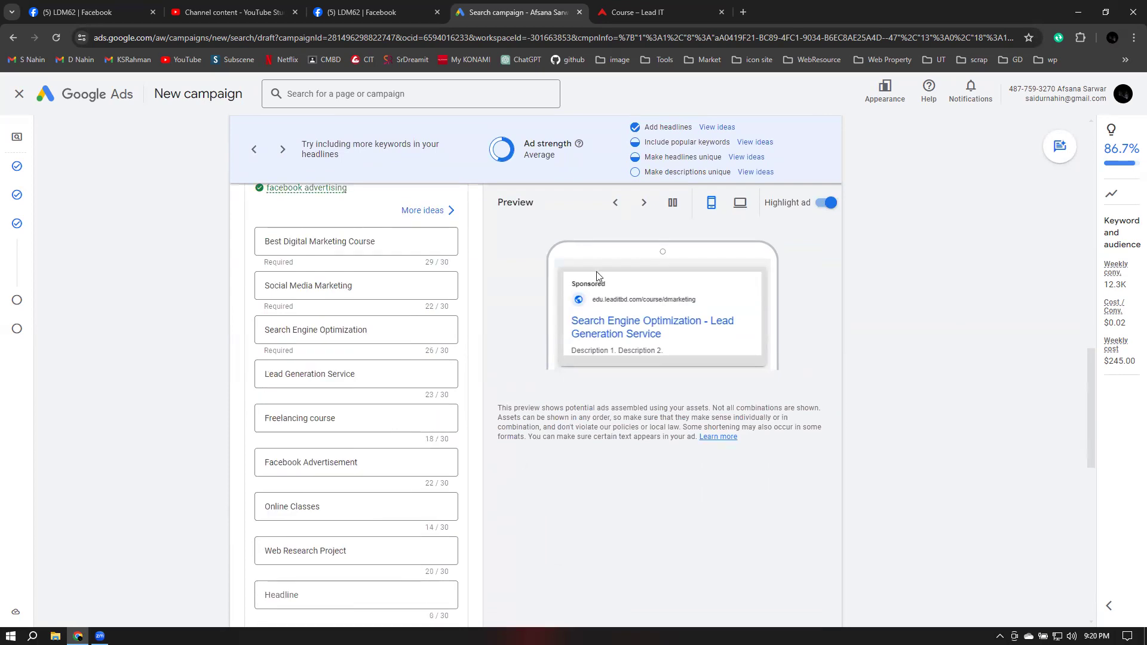
drag(645, 158, 722, 162)
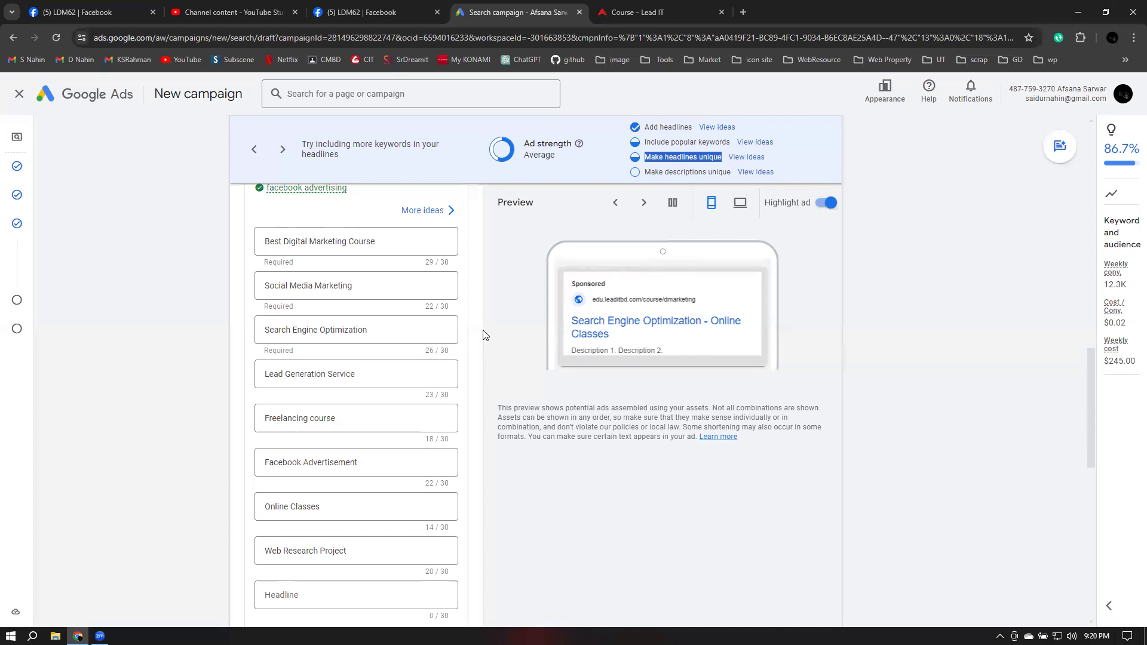
scroll(484, 335, down, 1)
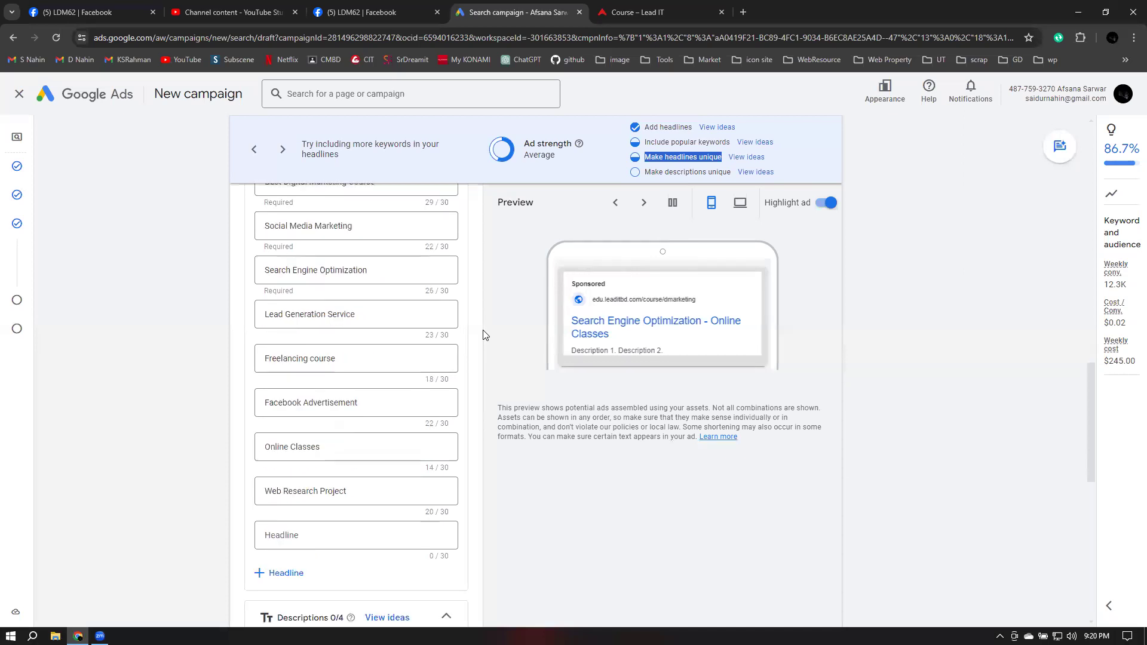
click(440, 507)
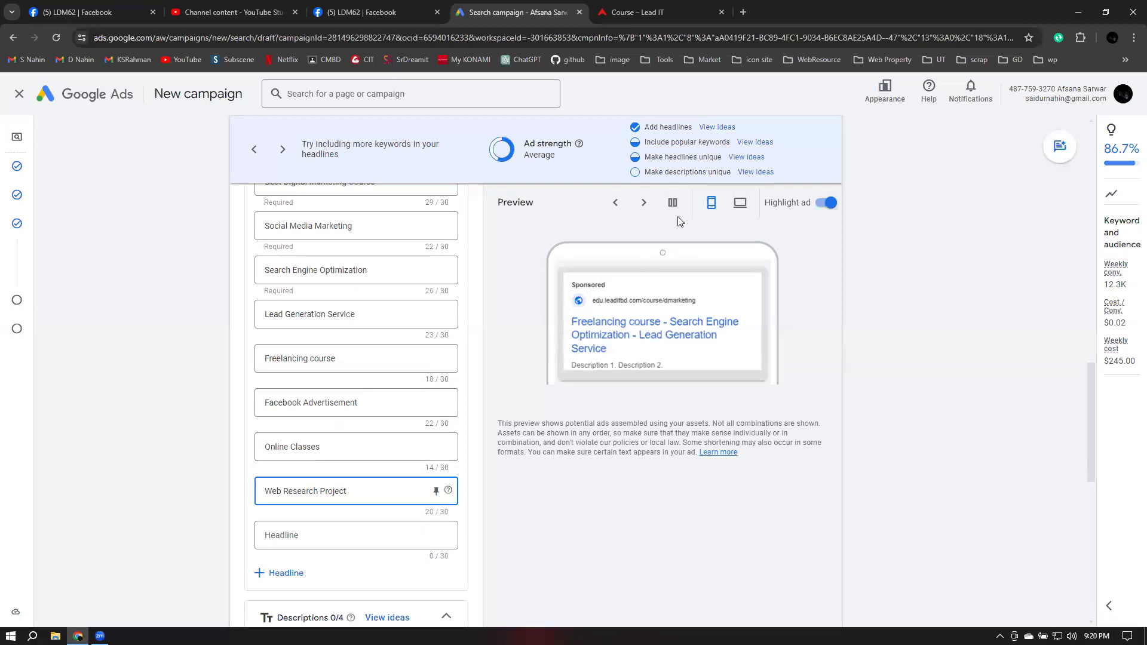
Open more headline ideas and browse the suggested phrase categories and the asset library
scroll(498, 383, up, 3)
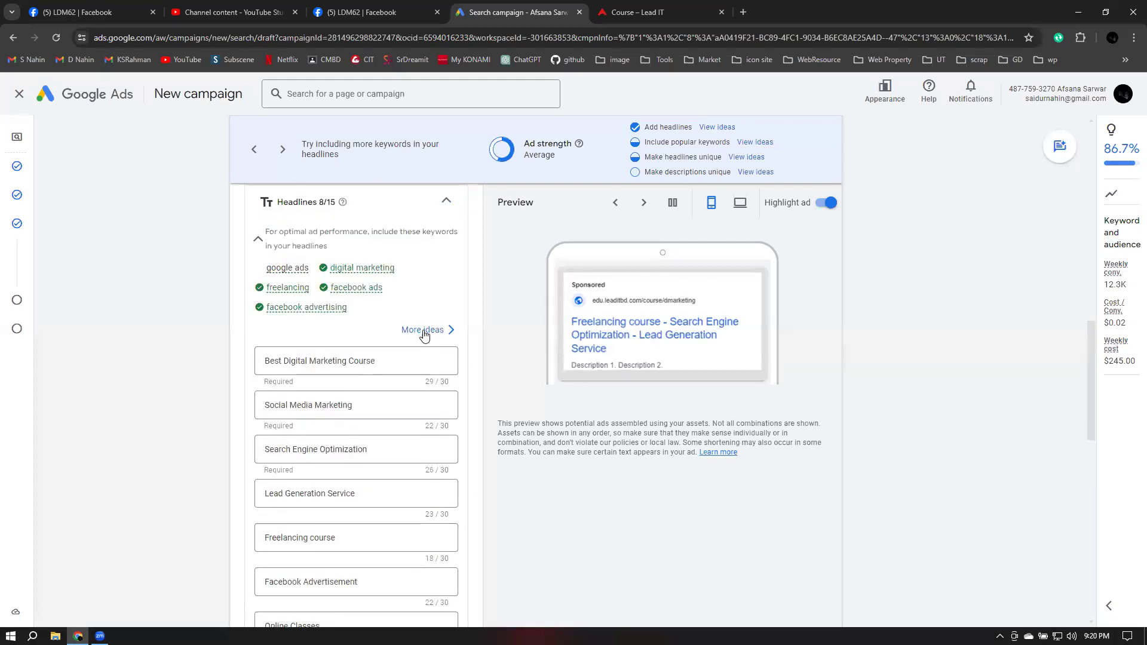
click(424, 332)
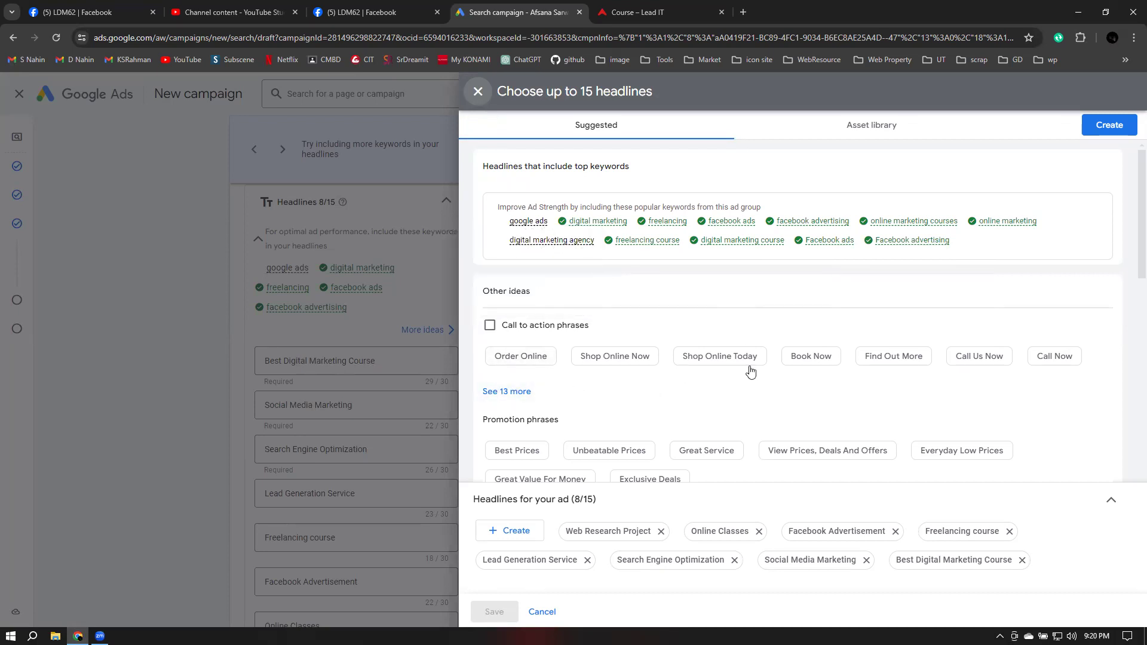
scroll(751, 372, down, 1)
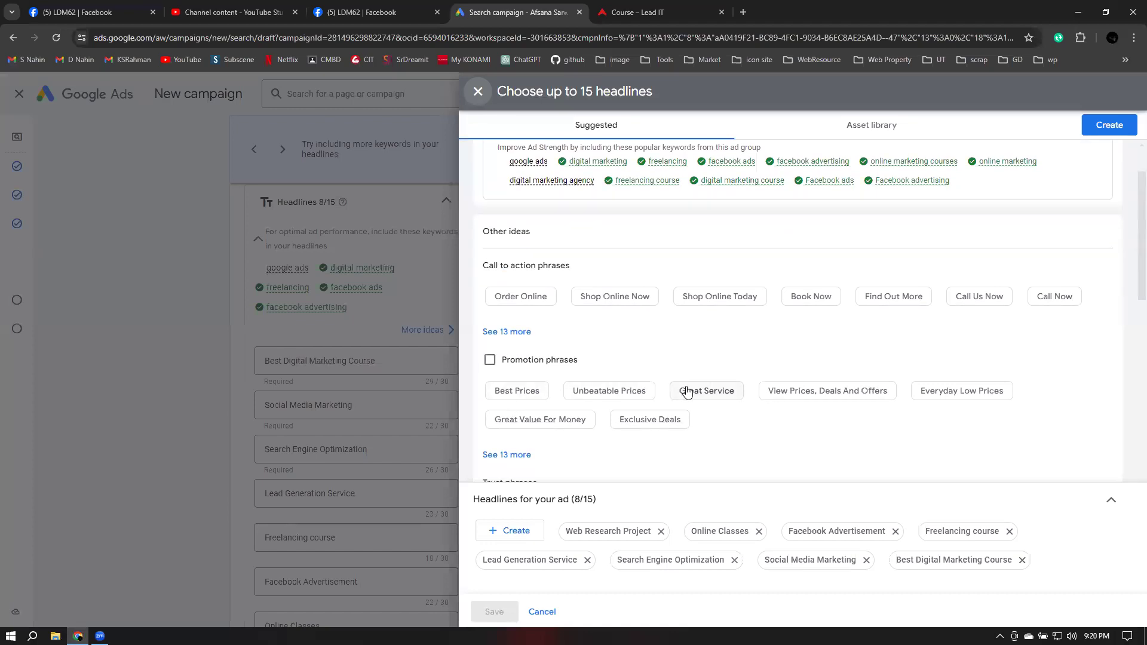
scroll(746, 421, down, 2)
scroll(759, 436, down, 5)
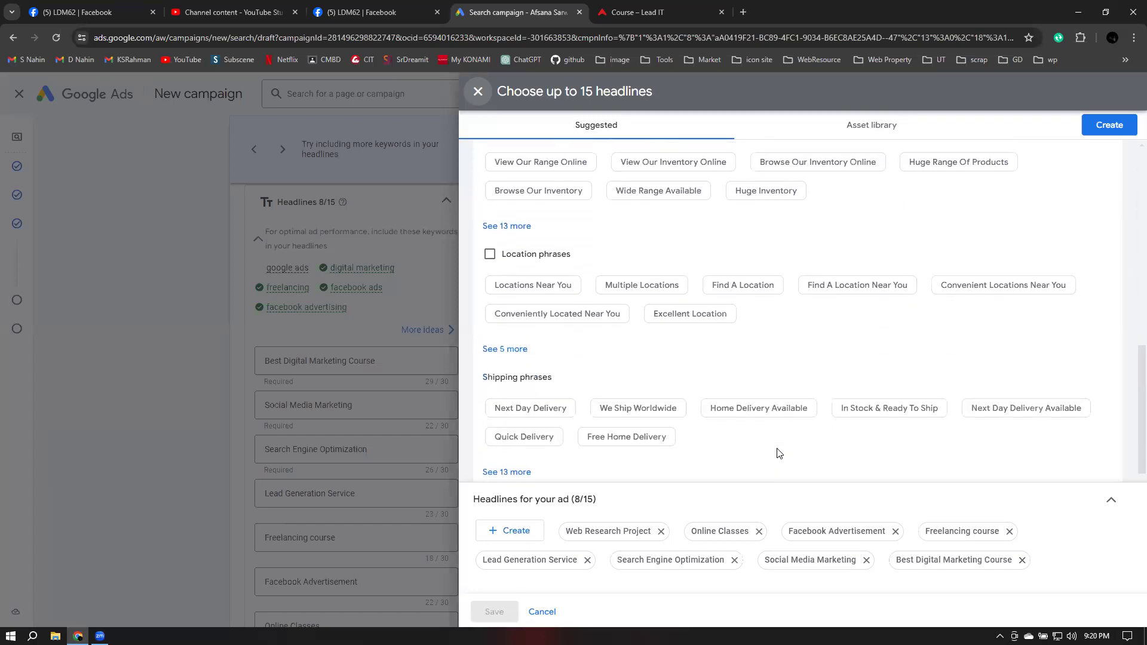
scroll(777, 453, down, 1)
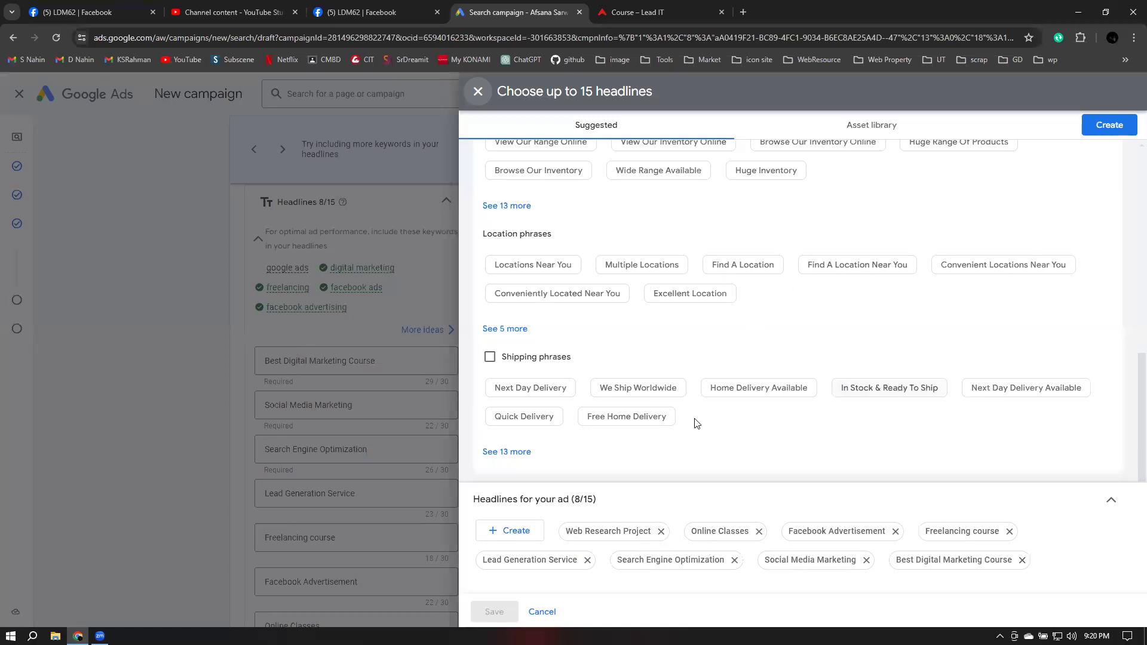
click(876, 131)
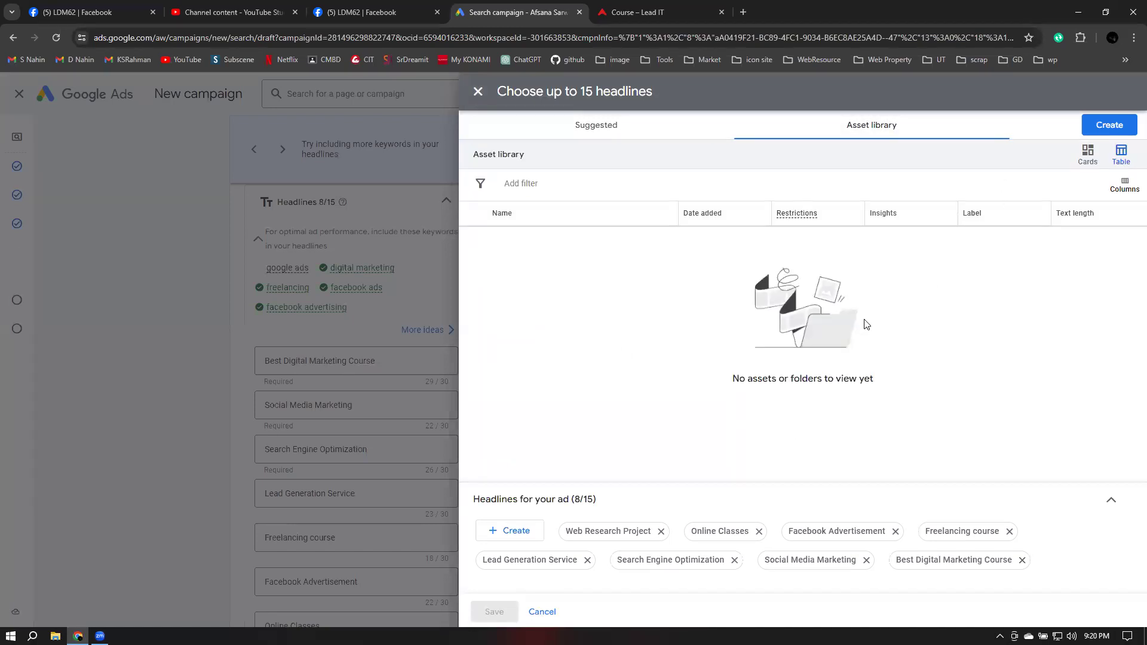
click(616, 126)
scroll(625, 233, up, 5)
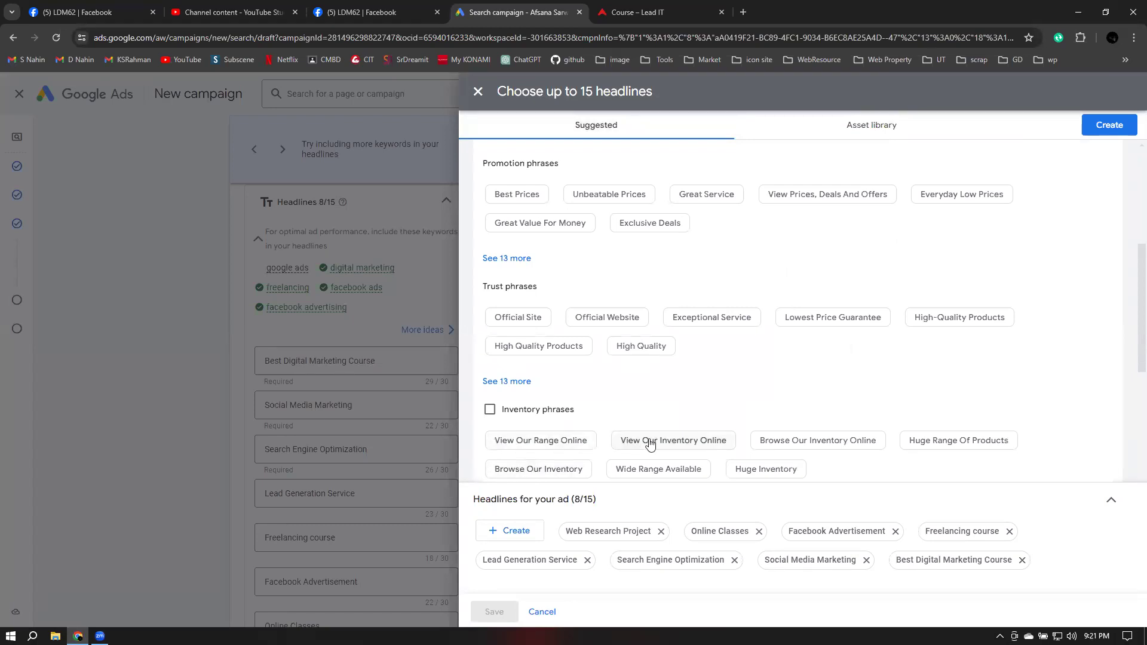
Try adding the suggested inventory phrases "Browse Our Inventory Online" and "View Our Range Online" as headlines
click(871, 441)
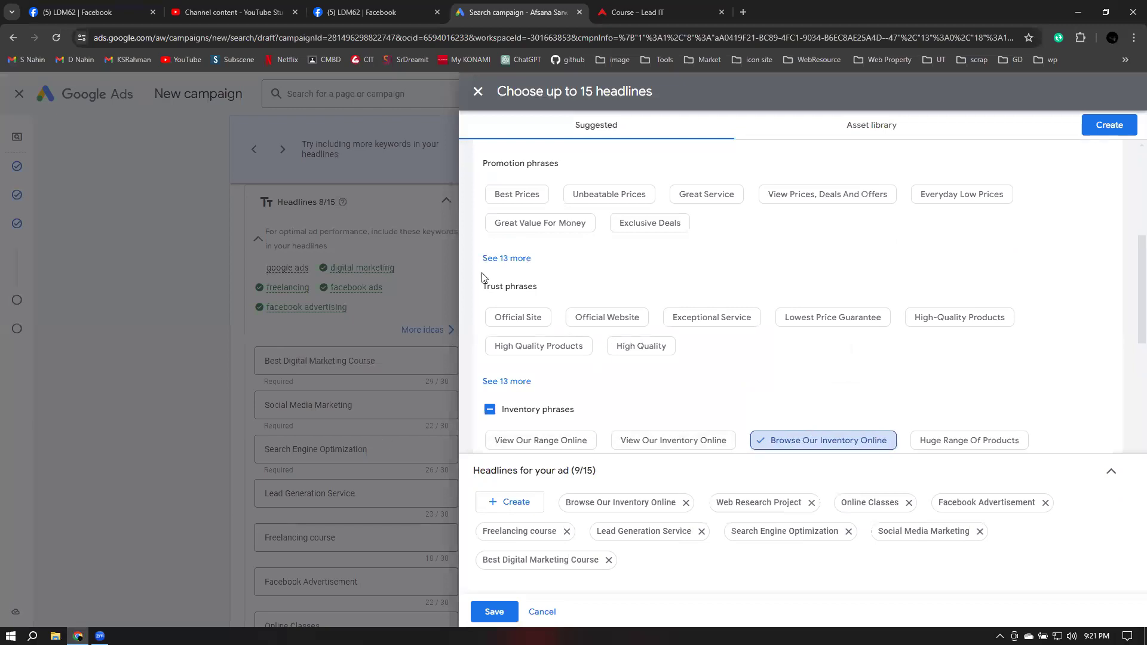
click(541, 440)
scroll(719, 390, up, 2)
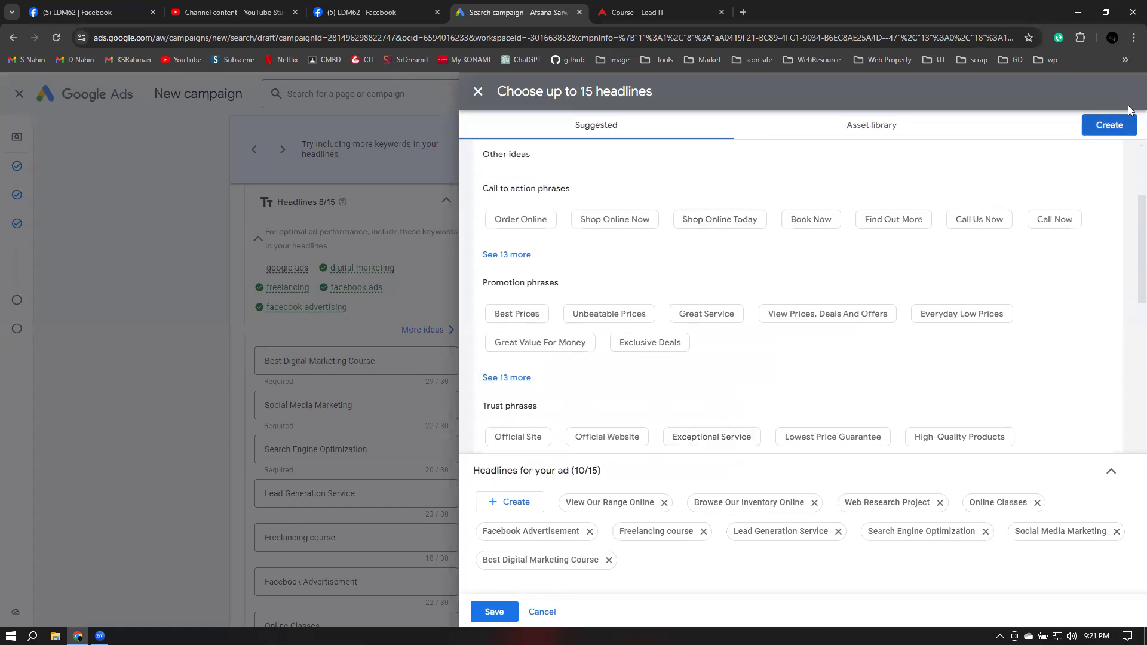
Open and cancel the new text assets form and the single headline form, and discard the suggested headline selection
click(1110, 126)
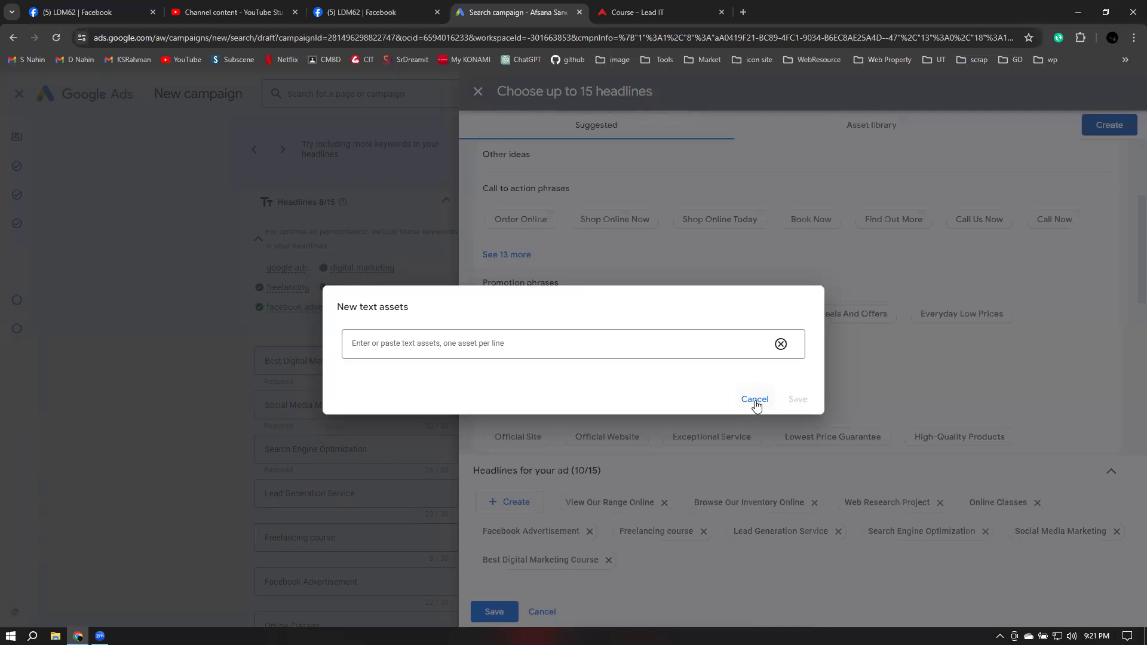
click(755, 400)
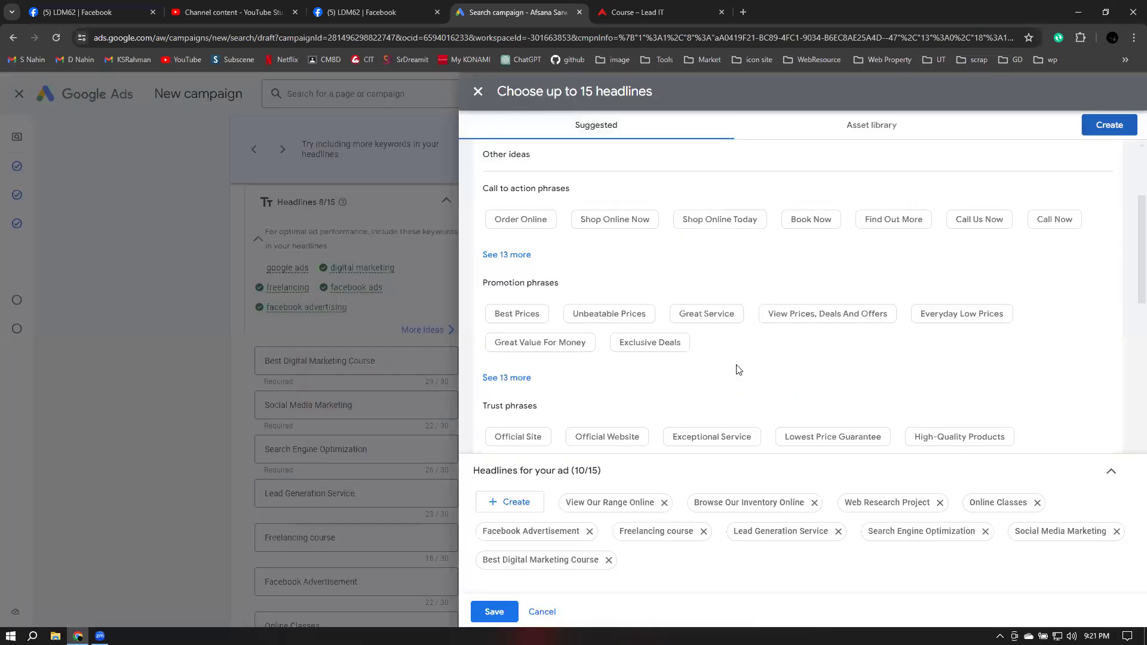
scroll(775, 414, down, 5)
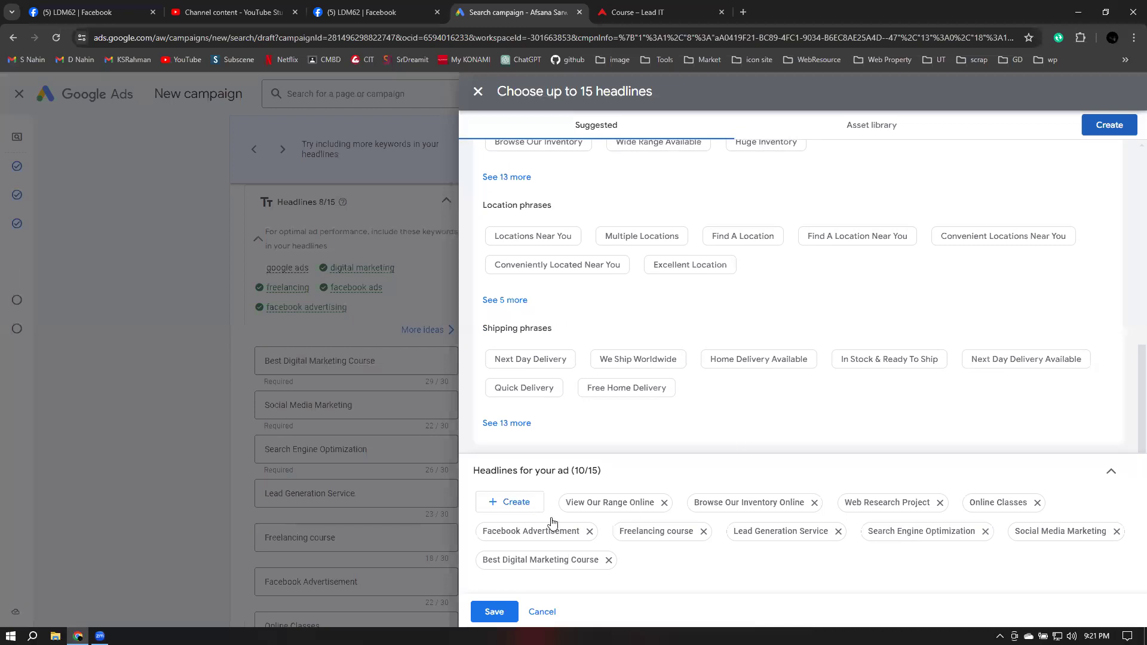
click(516, 502)
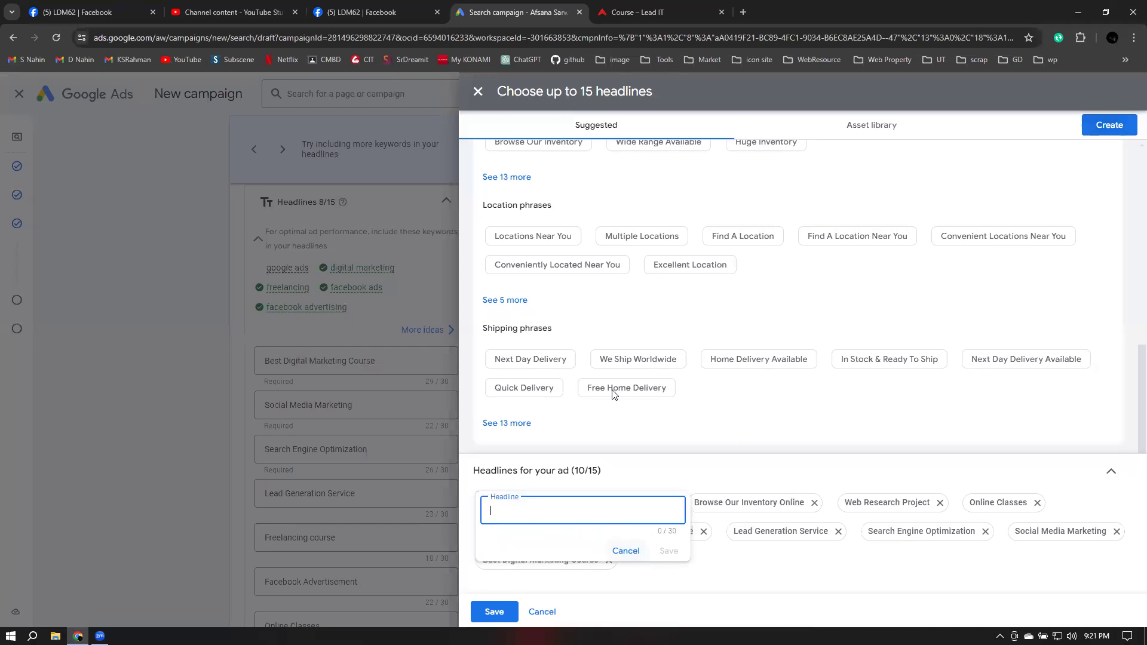
key(Escape)
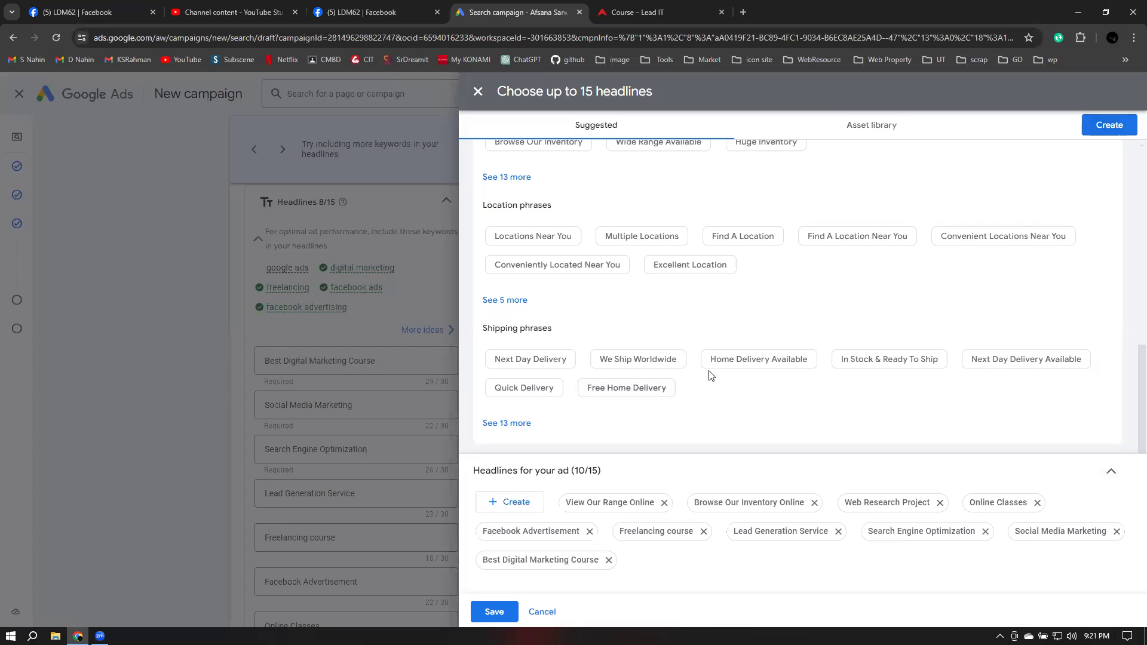
click(479, 92)
click(682, 369)
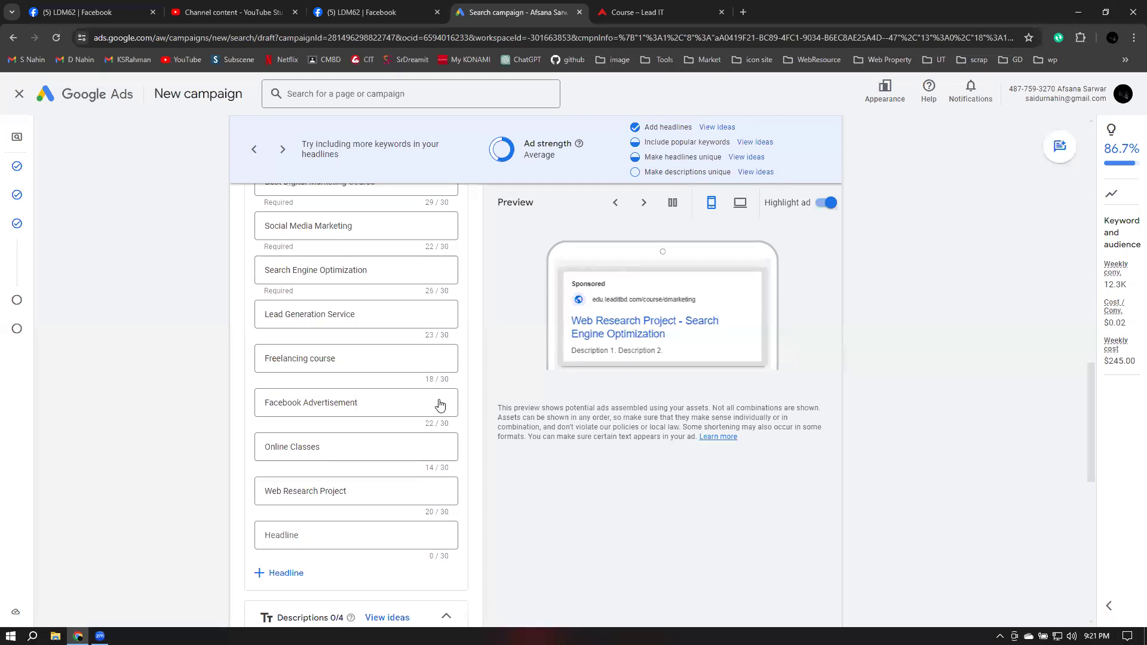
Fill the empty headline with "Google Ads Service" and check the "Make headlines unique" recommendation
scroll(439, 419, down, 1)
click(308, 475)
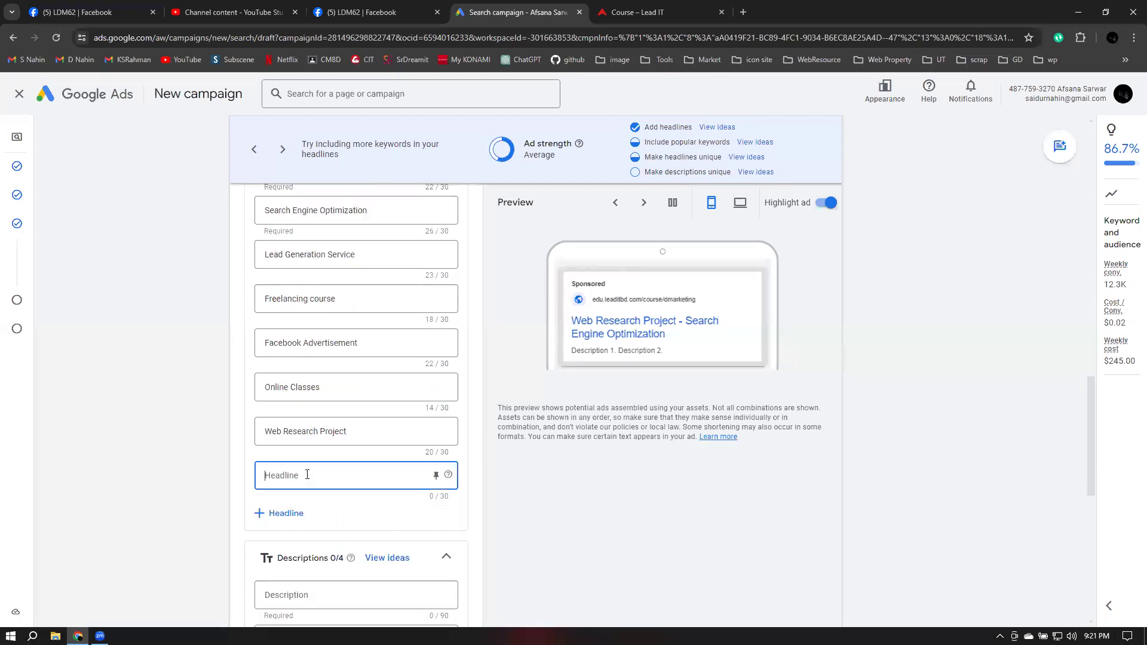
text(Google Ad)
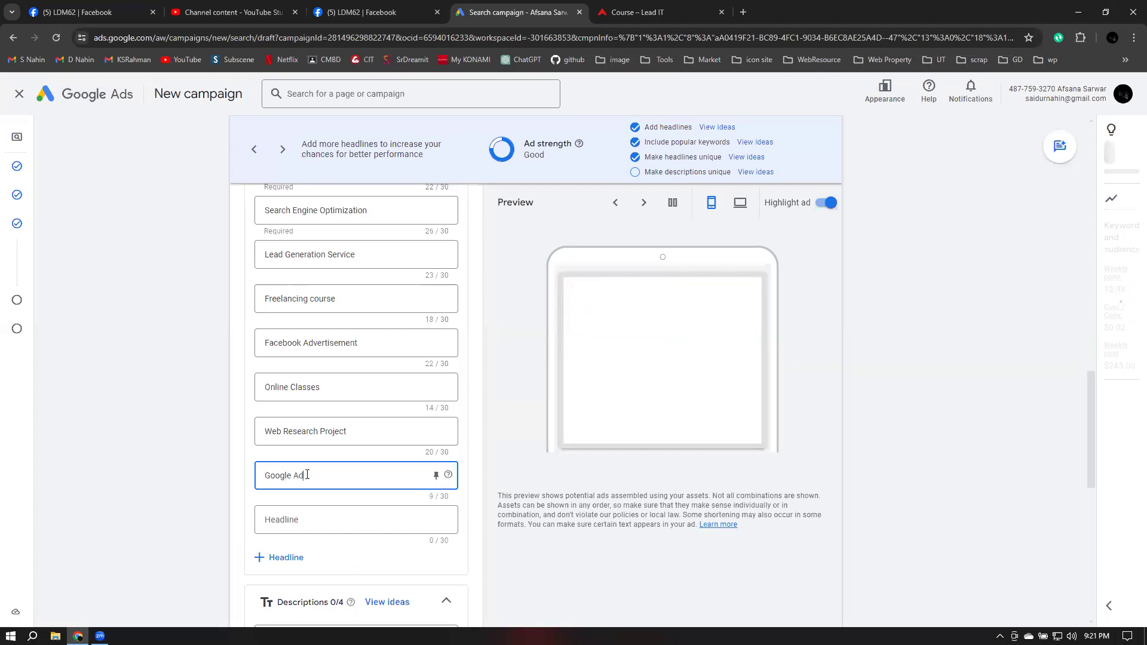
text(s)
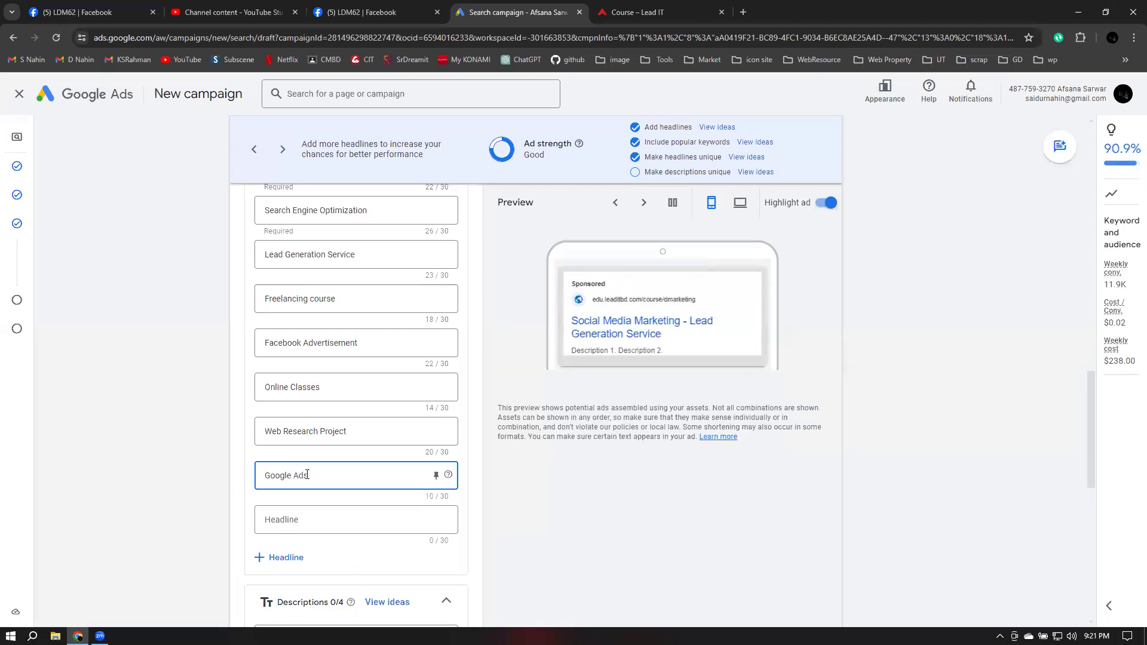
text( service)
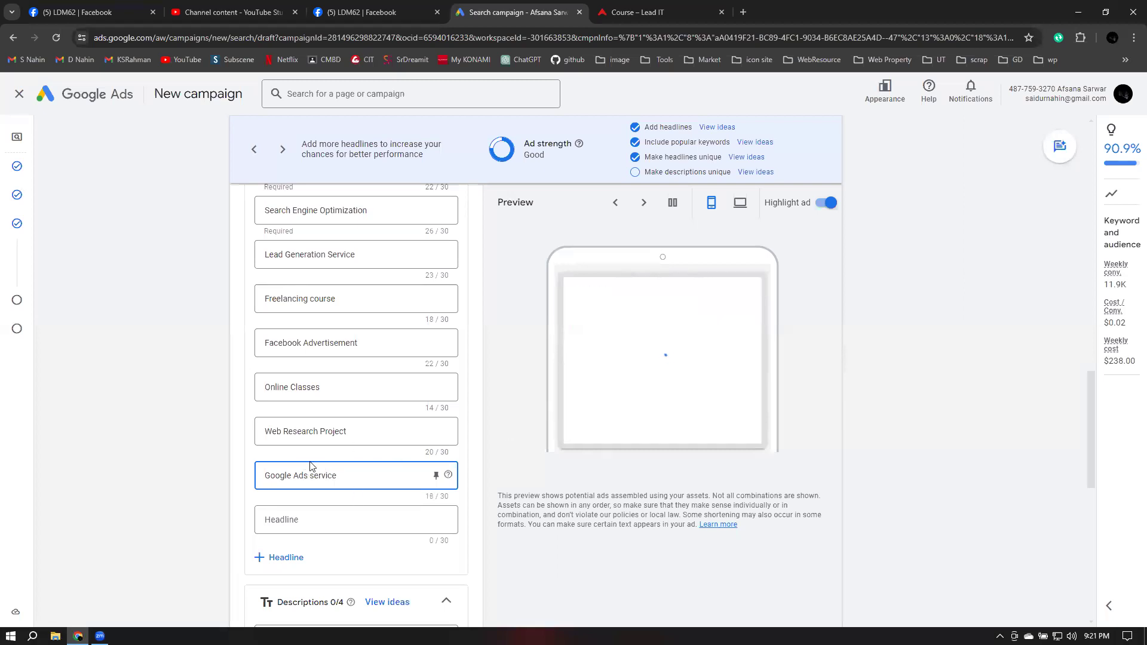
click(315, 479)
key(BackSpace)
text(S)
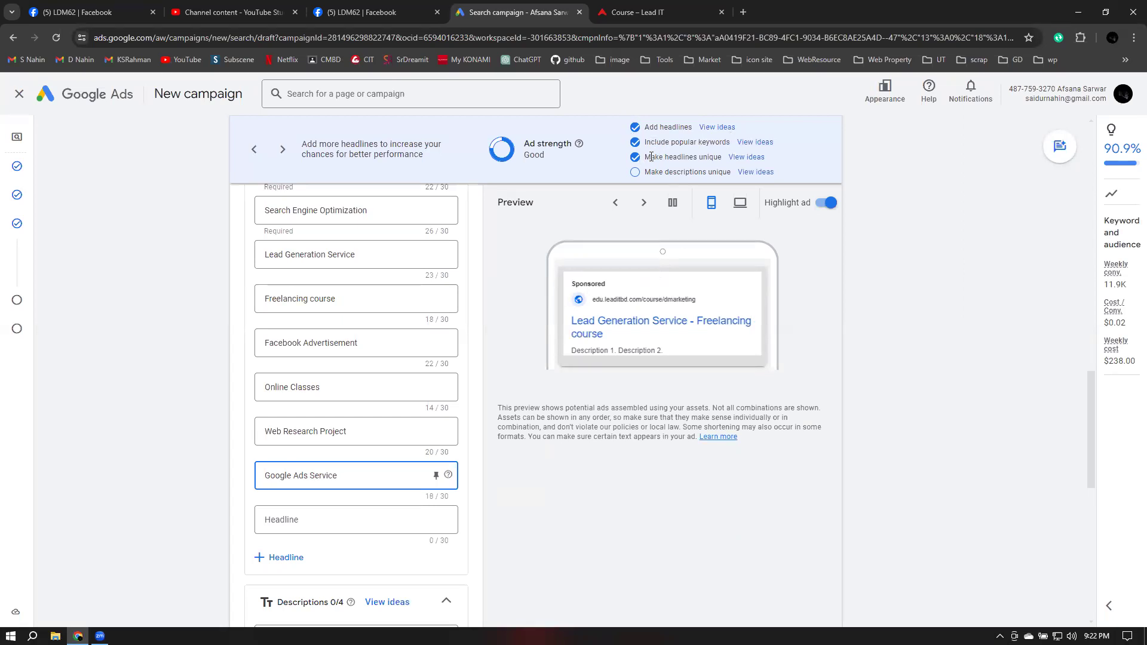
drag(721, 159, 644, 159)
click(511, 244)
Go to the ad's first empty description field and close the duplicate Facebook page
scroll(474, 321, down, 6)
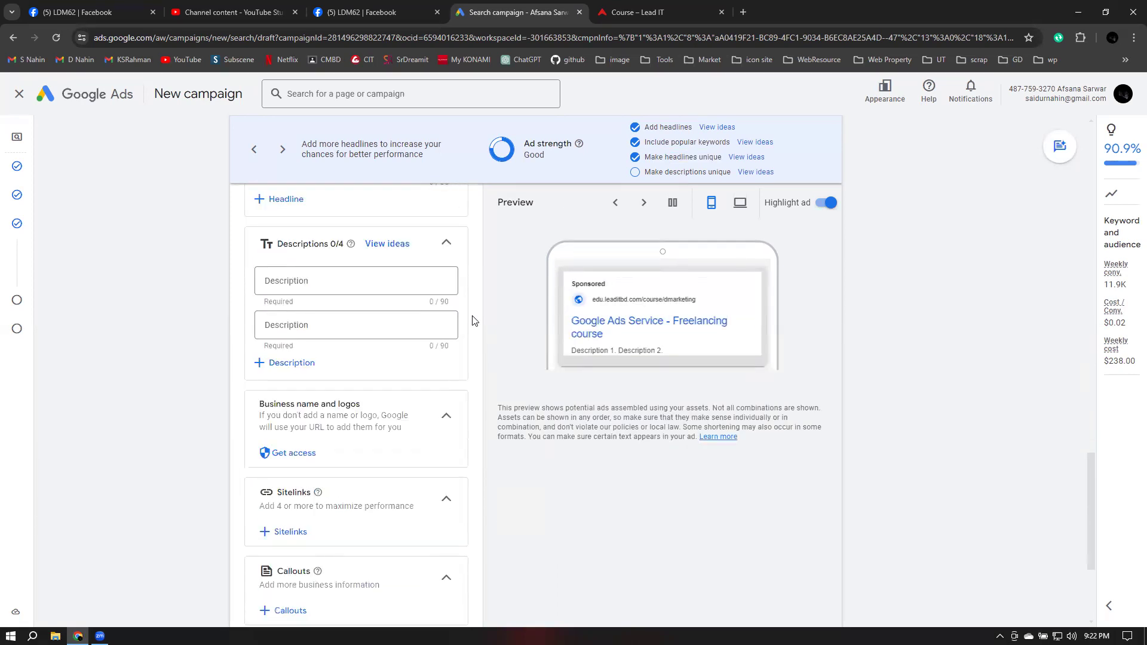
click(334, 282)
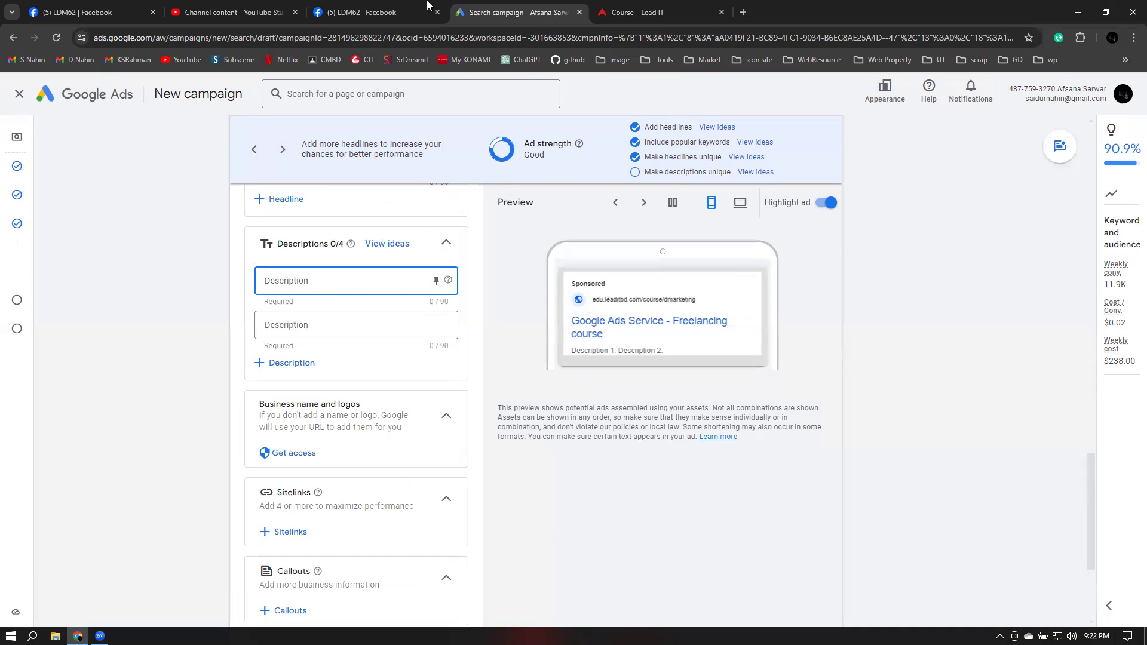
click(438, 13)
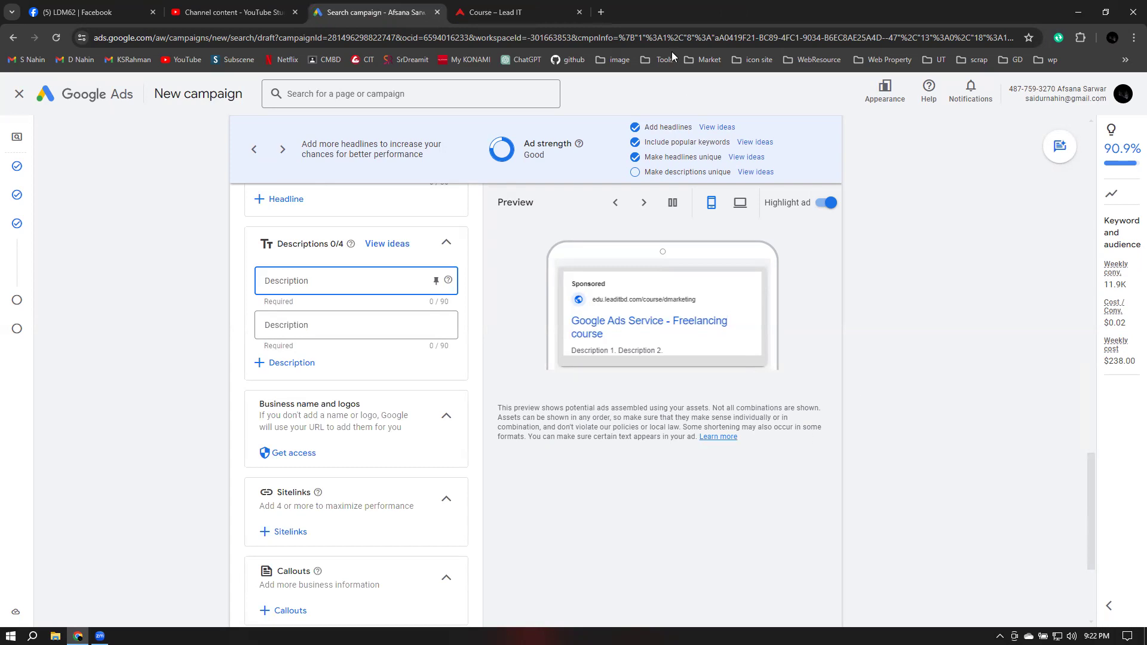
Search Google for "lead it institute" on a new browser page
click(601, 12)
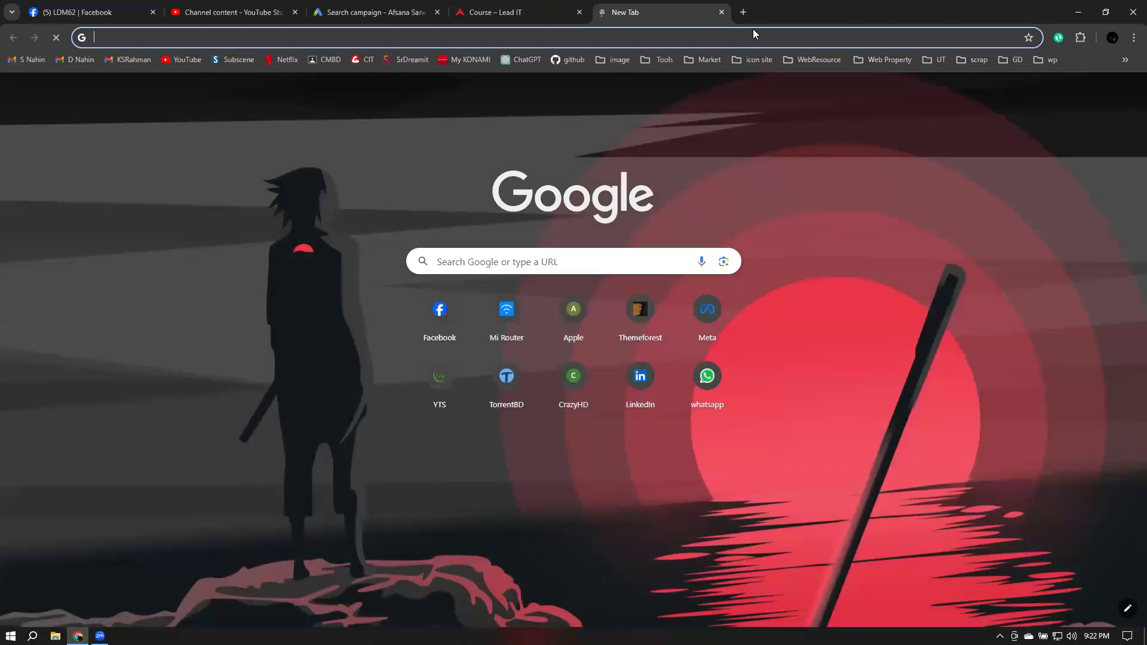
text(lead i)
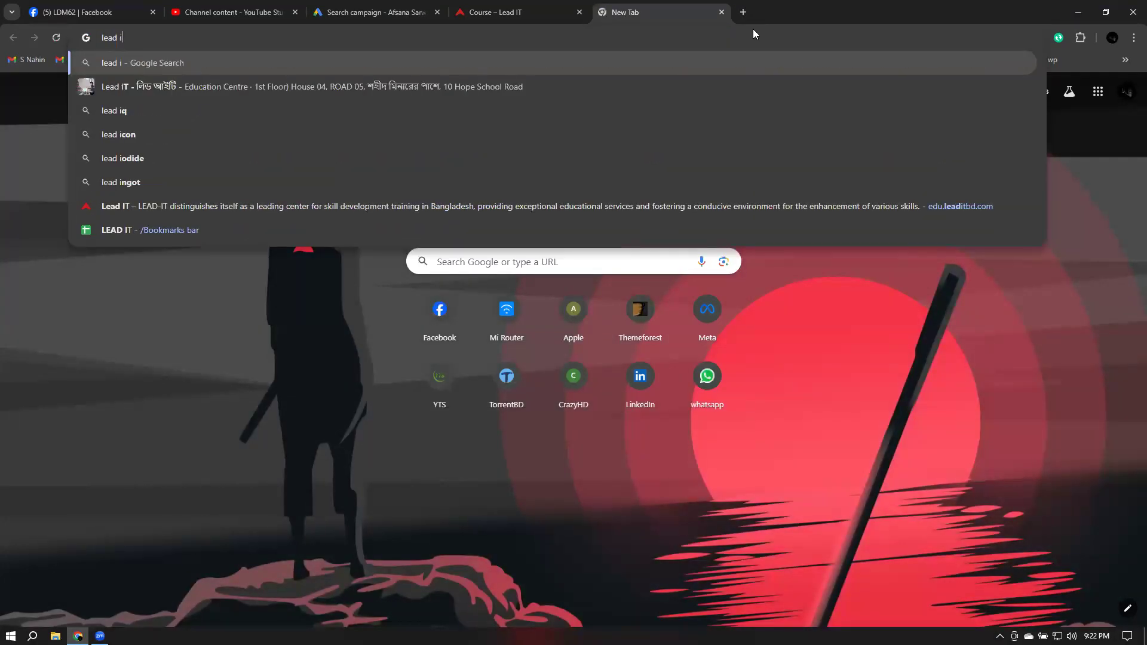
text(t)
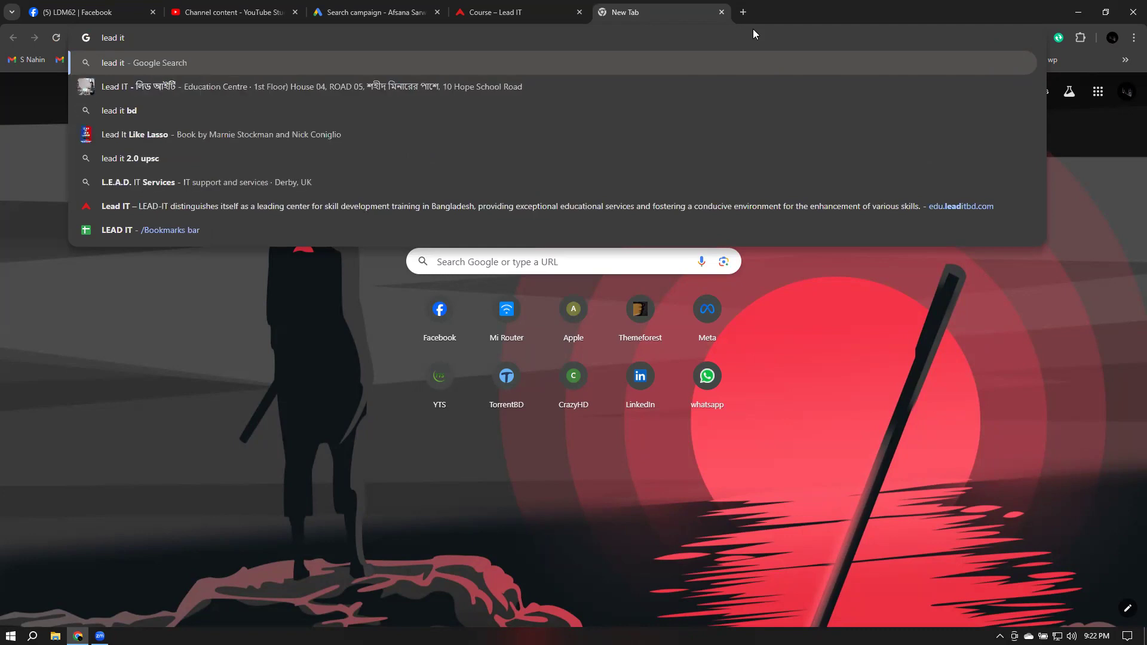
text( institute)
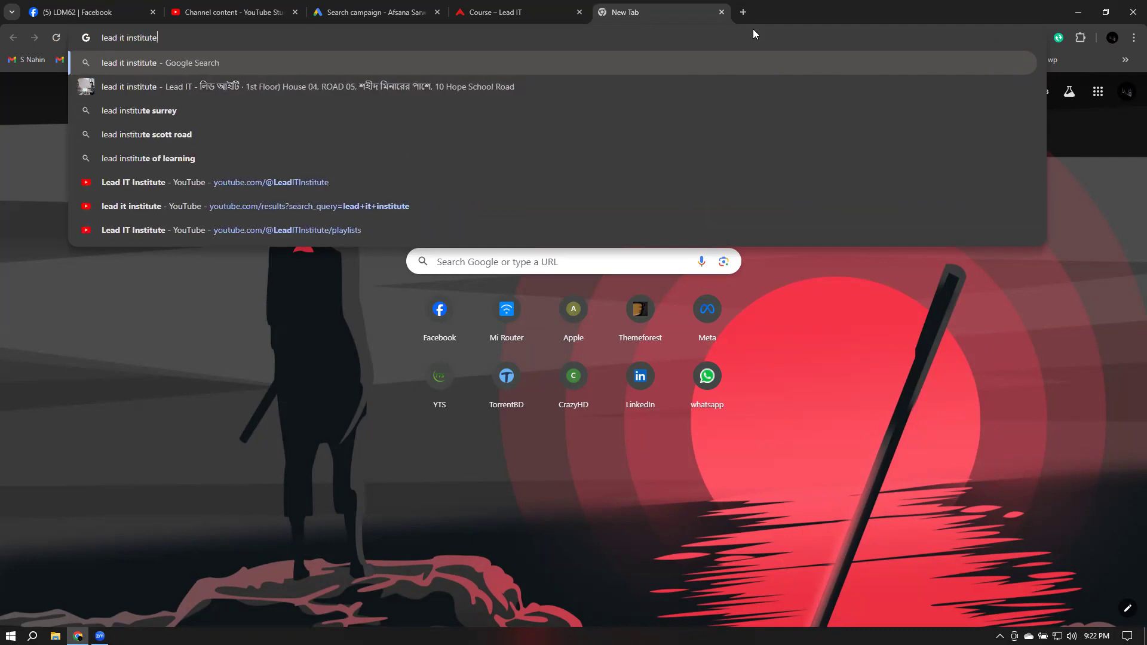
key(Return)
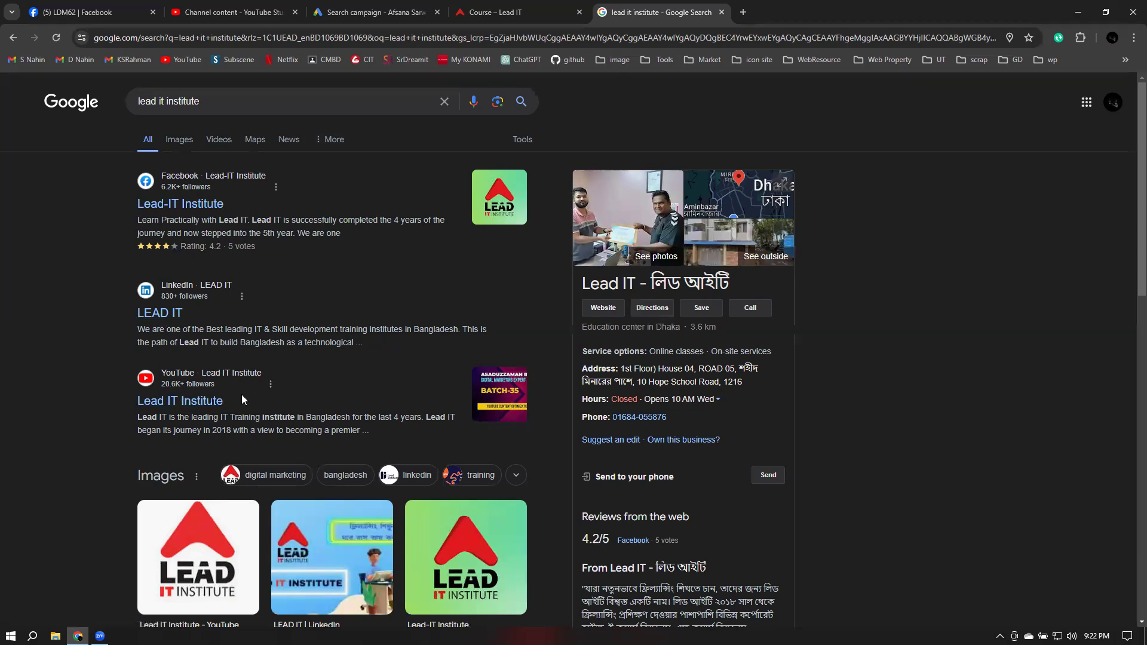
Browse the Lead IT Institute search results, loading more of them, and examine the page titles and descriptions
scroll(241, 395, down, 2)
scroll(242, 394, up, 2)
scroll(303, 364, down, 5)
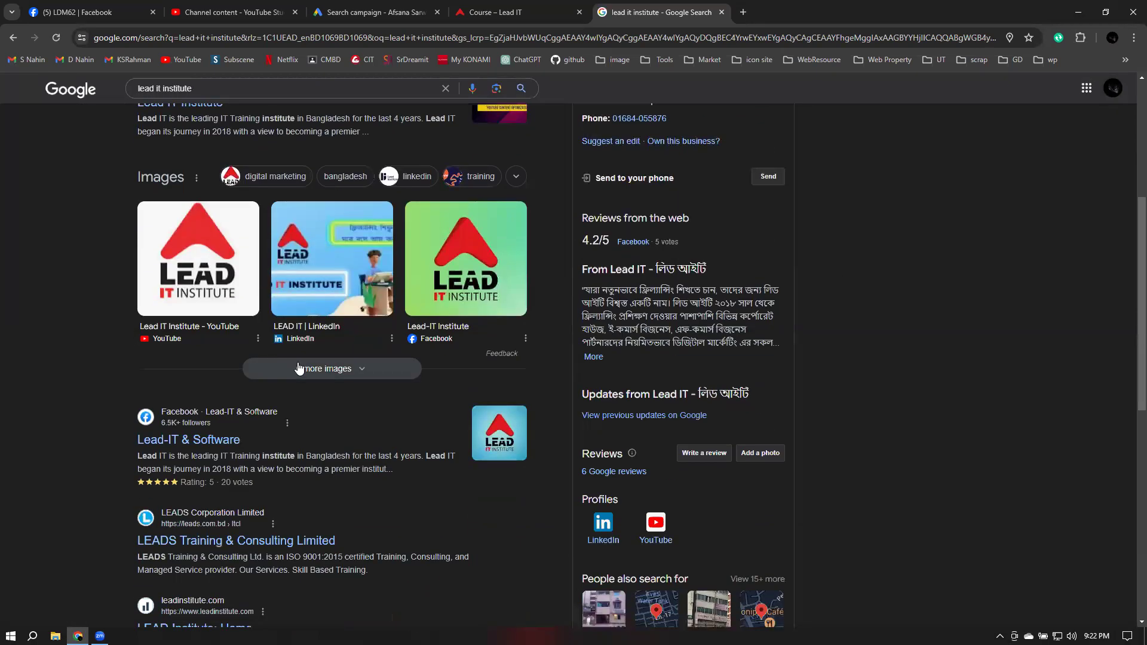
scroll(303, 363, down, 2)
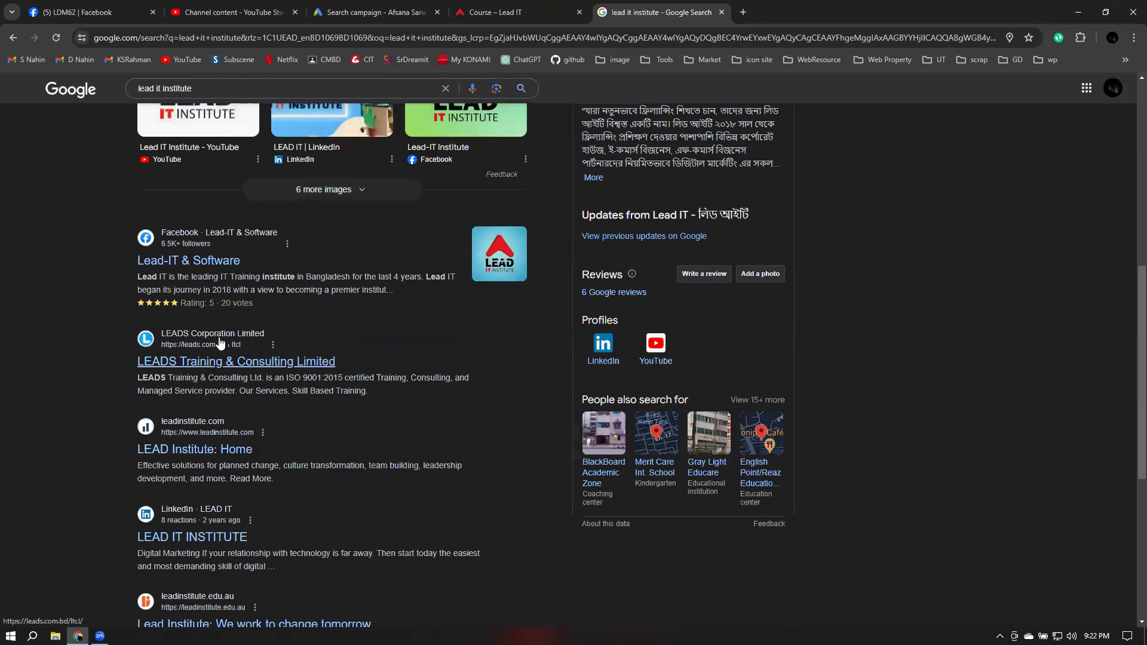
scroll(255, 346, down, 4)
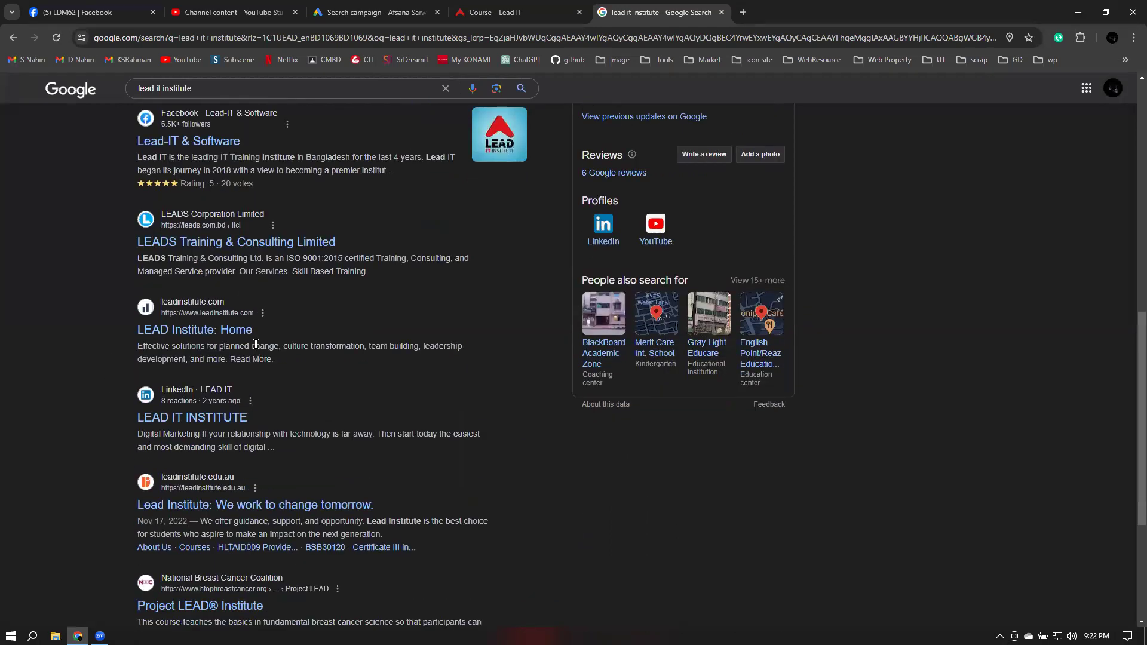
scroll(256, 345, down, 2)
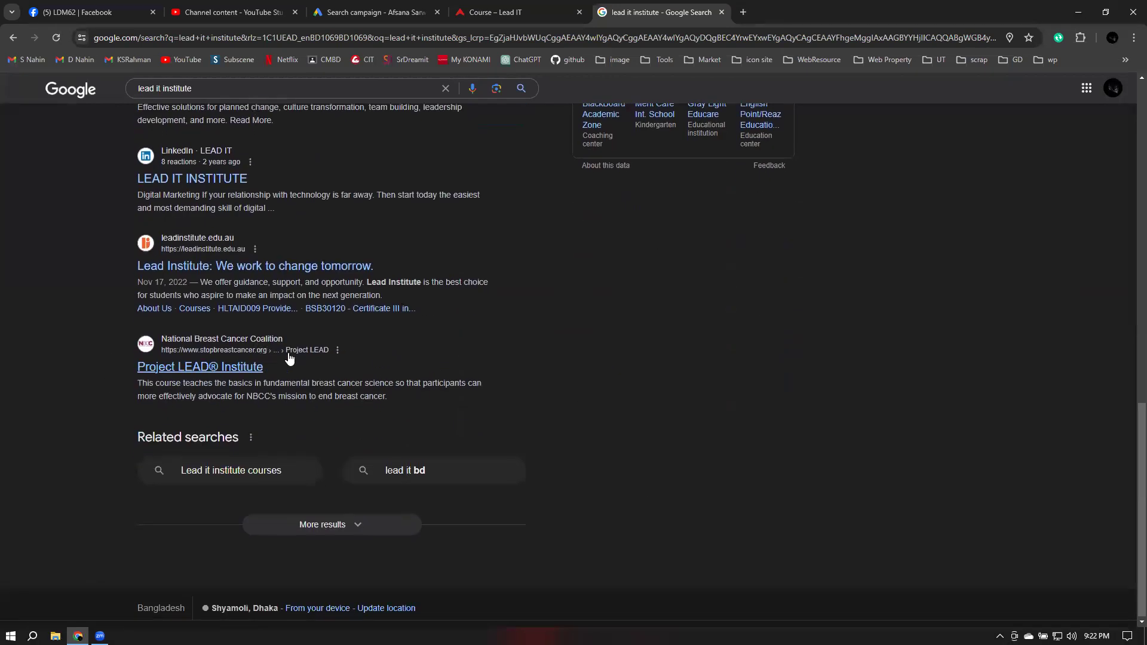
click(330, 530)
scroll(269, 406, down, 3)
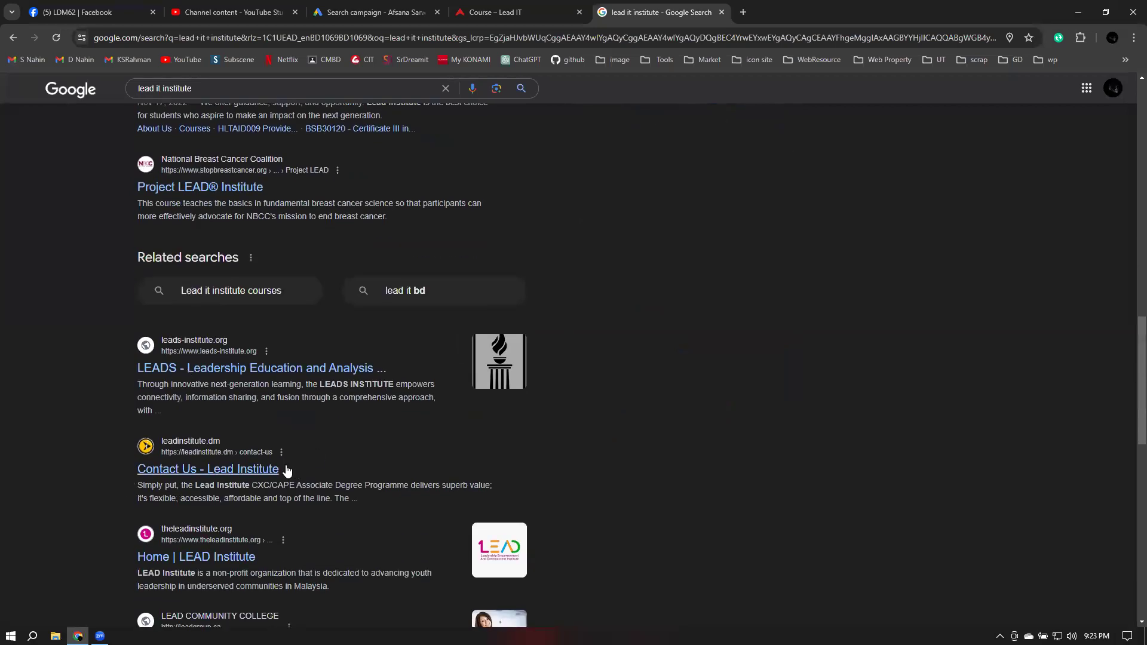
scroll(280, 481, down, 3)
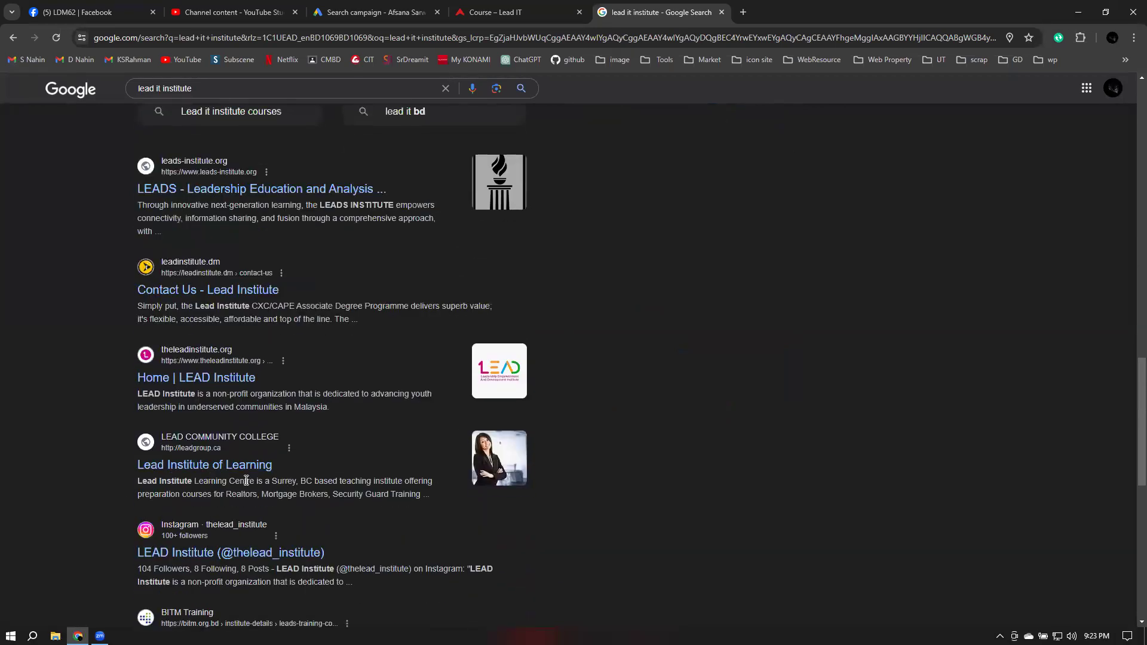
scroll(246, 481, down, 3)
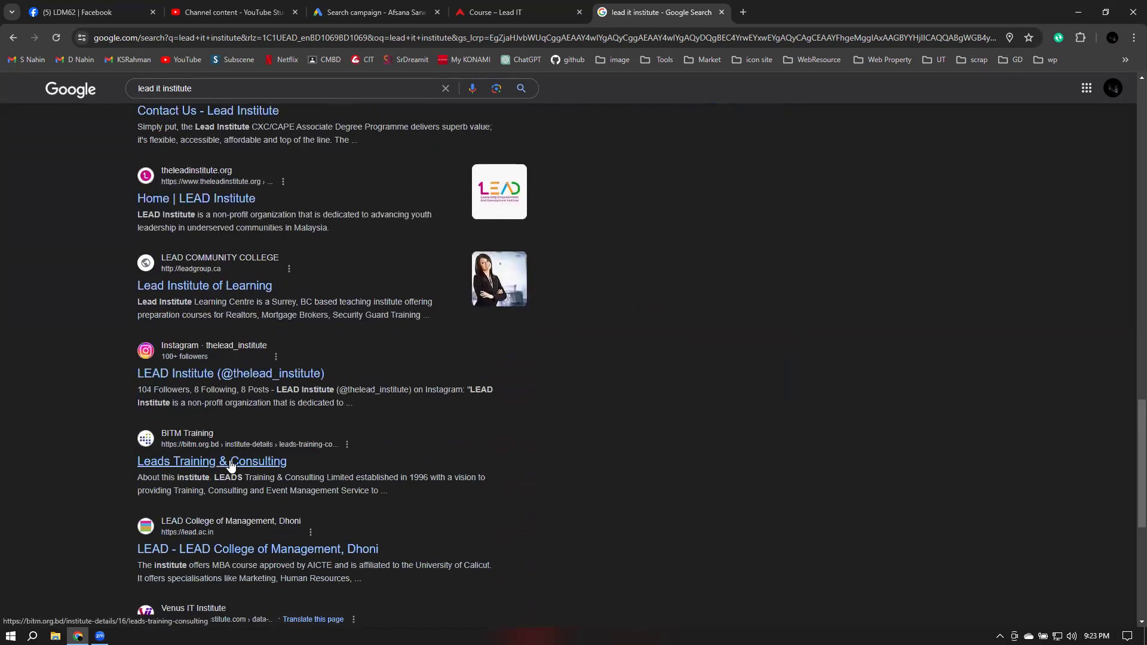
scroll(233, 466, down, 7)
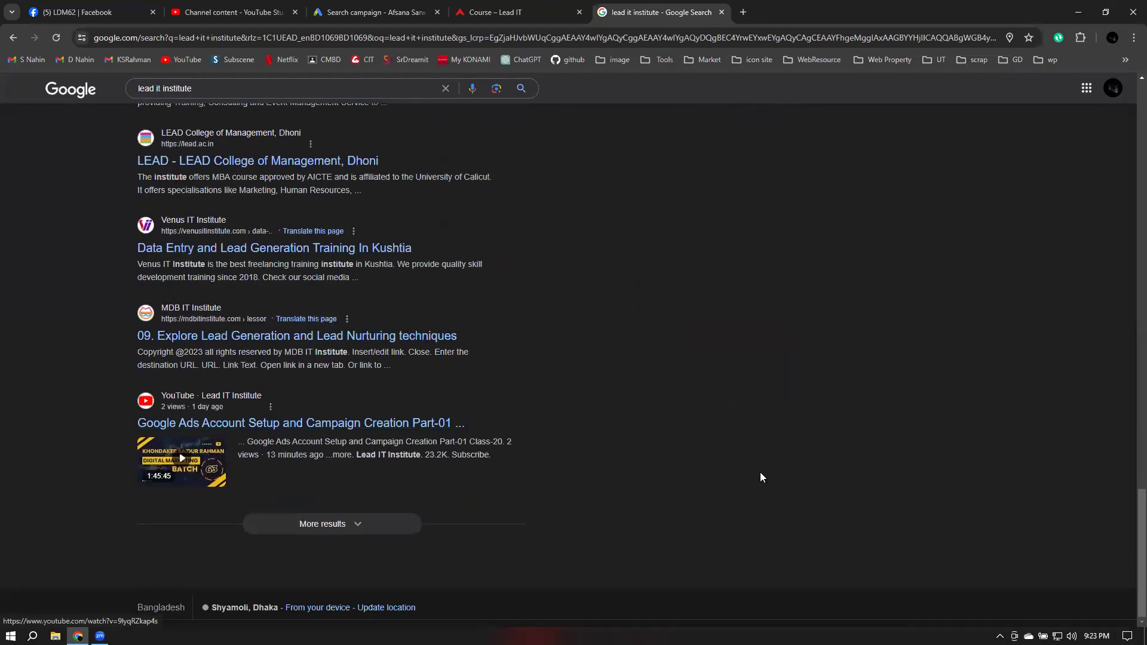
scroll(767, 466, up, 3)
scroll(768, 466, down, 3)
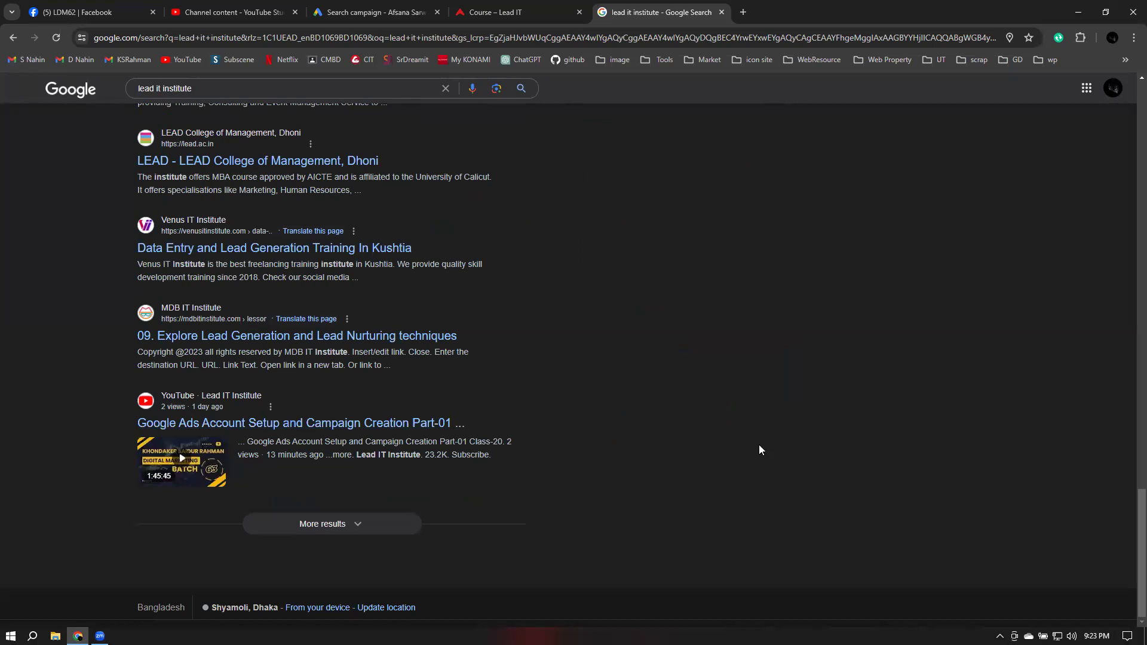
scroll(752, 451, down, 5)
scroll(752, 451, up, 15)
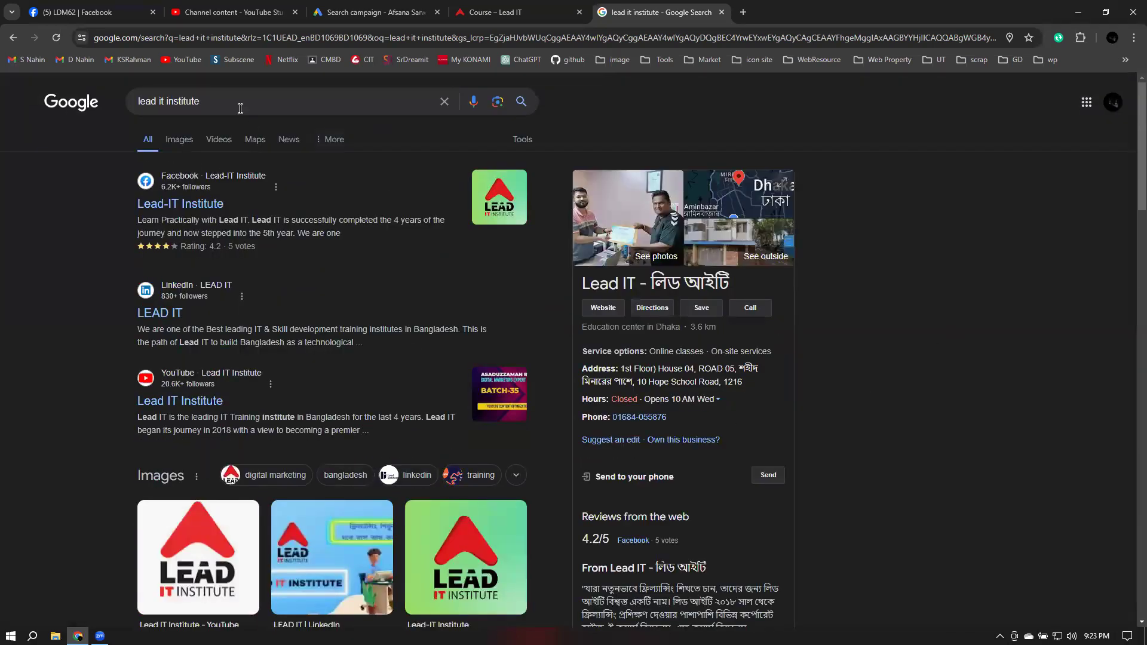
Search Google for "digital marketing course in bangladesh" and close the remaining Facebook page
click(240, 109)
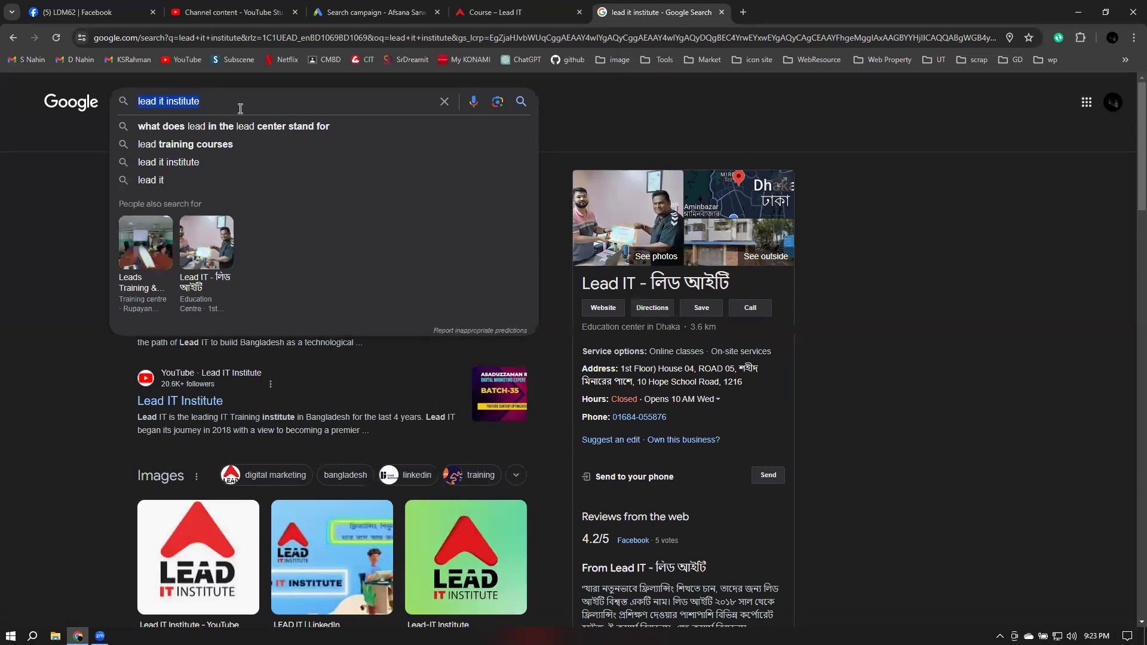
text(digital M)
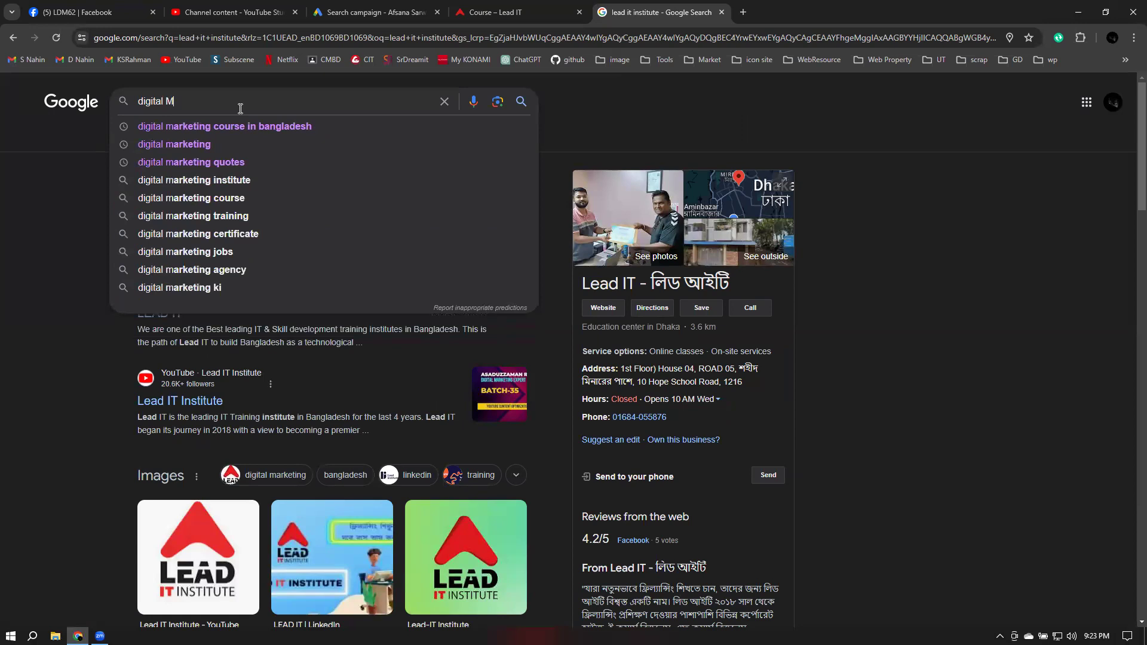
key(Down)
key(Return)
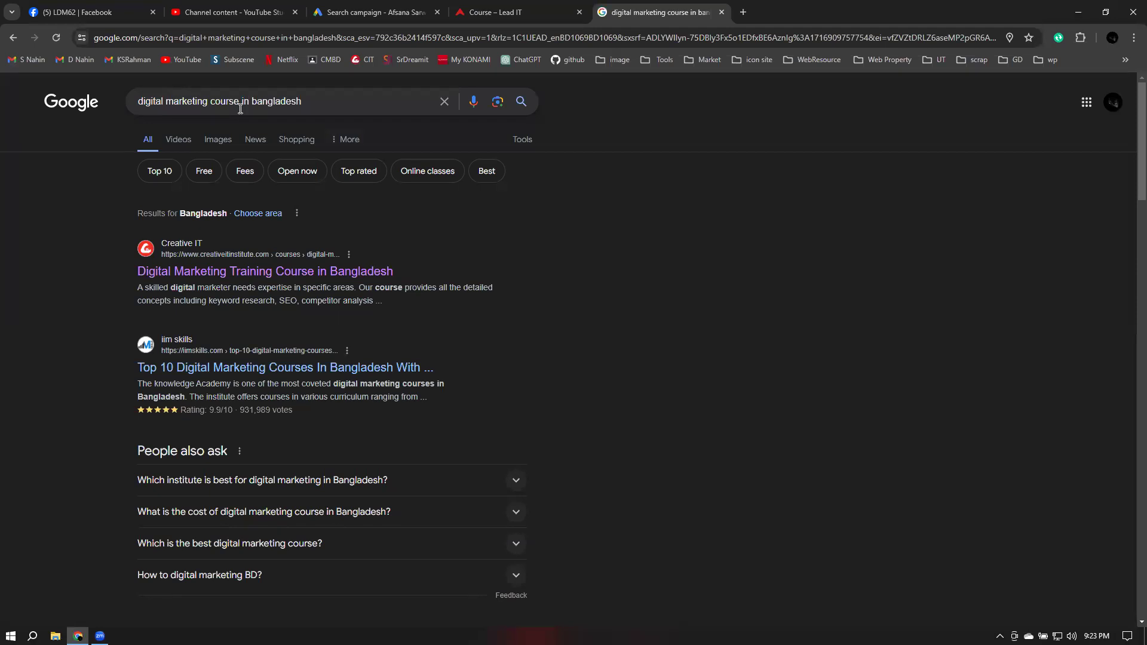
click(152, 12)
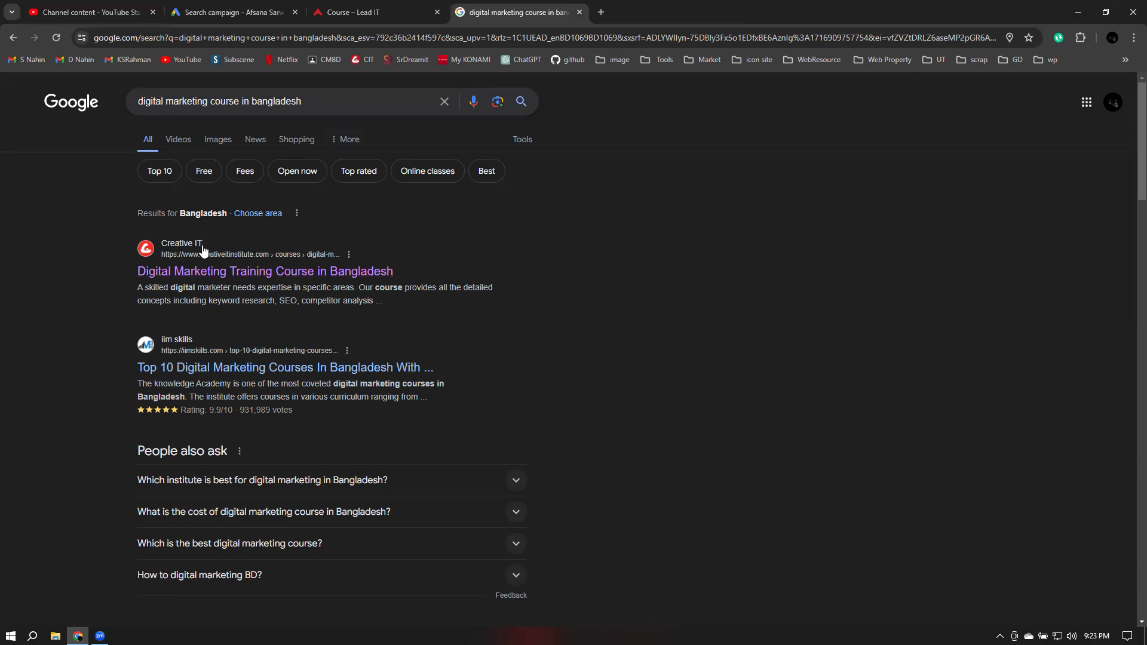
Open the Creative IT and eShikhon digital marketing course results on separate browser pages
right_click(224, 250)
click(257, 254)
scroll(422, 315, down, 5)
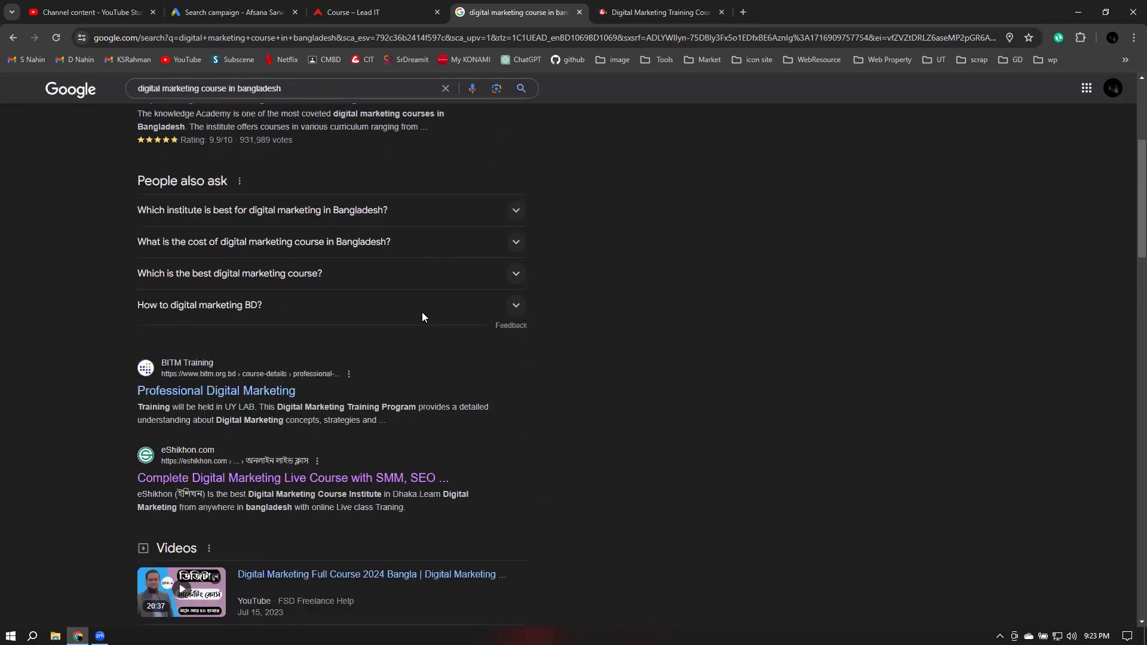
right_click(193, 424)
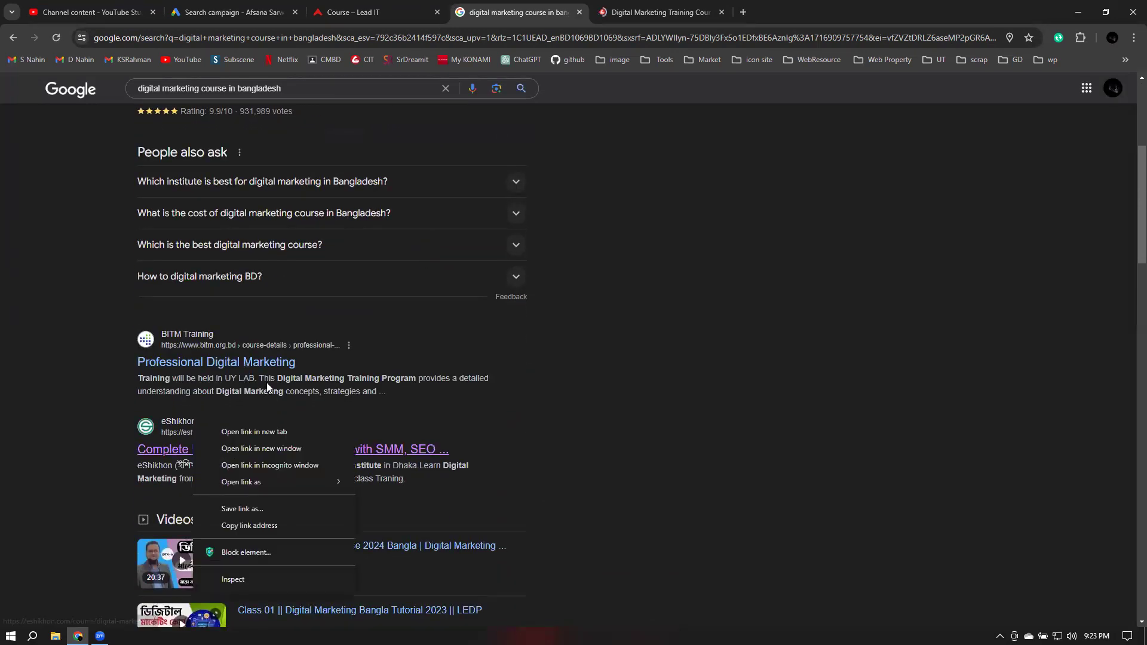
click(249, 431)
Open the CodersTrust digital marketing result and the sponsored Udemy tutorial on separate browser pages
scroll(269, 427, down, 6)
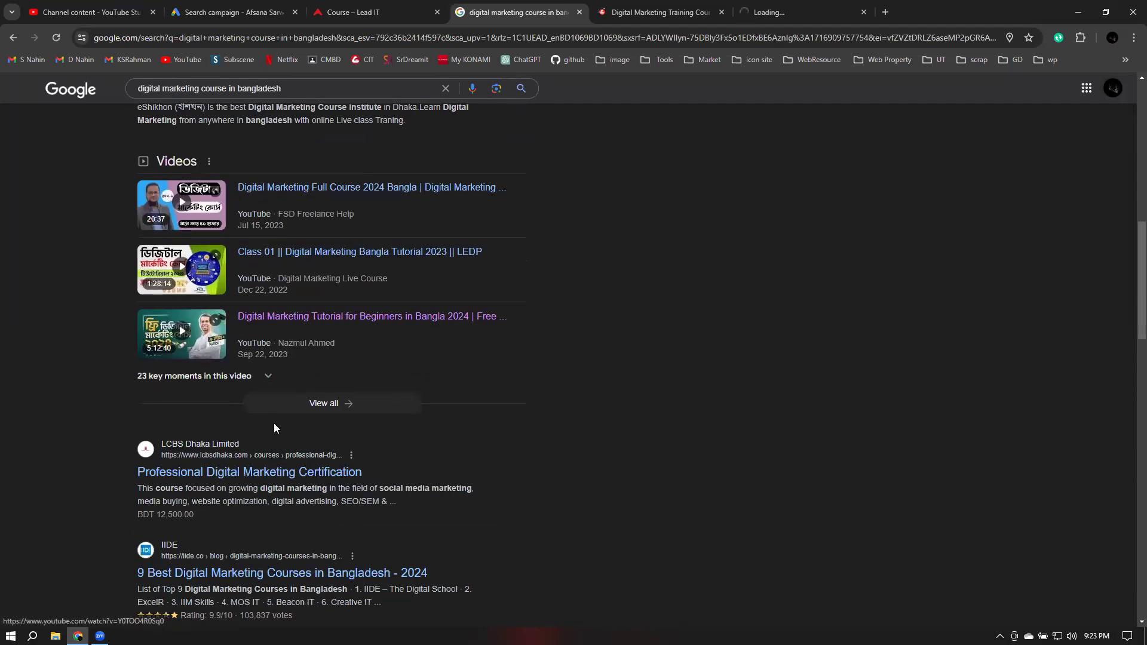
scroll(162, 481, down, 10)
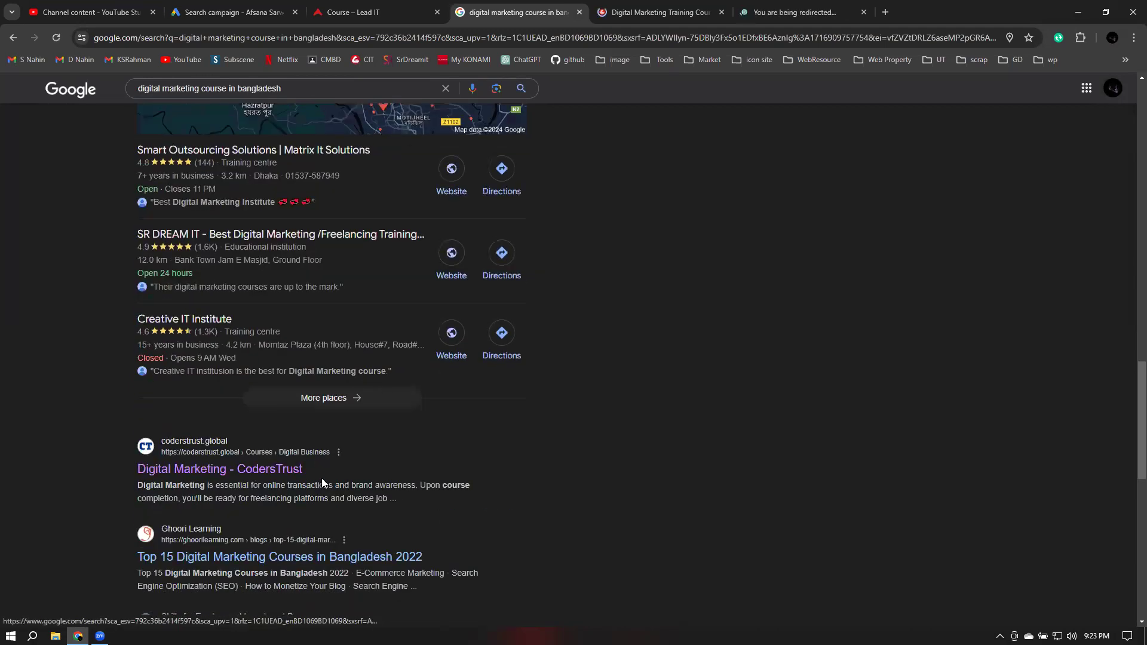
right_click(207, 442)
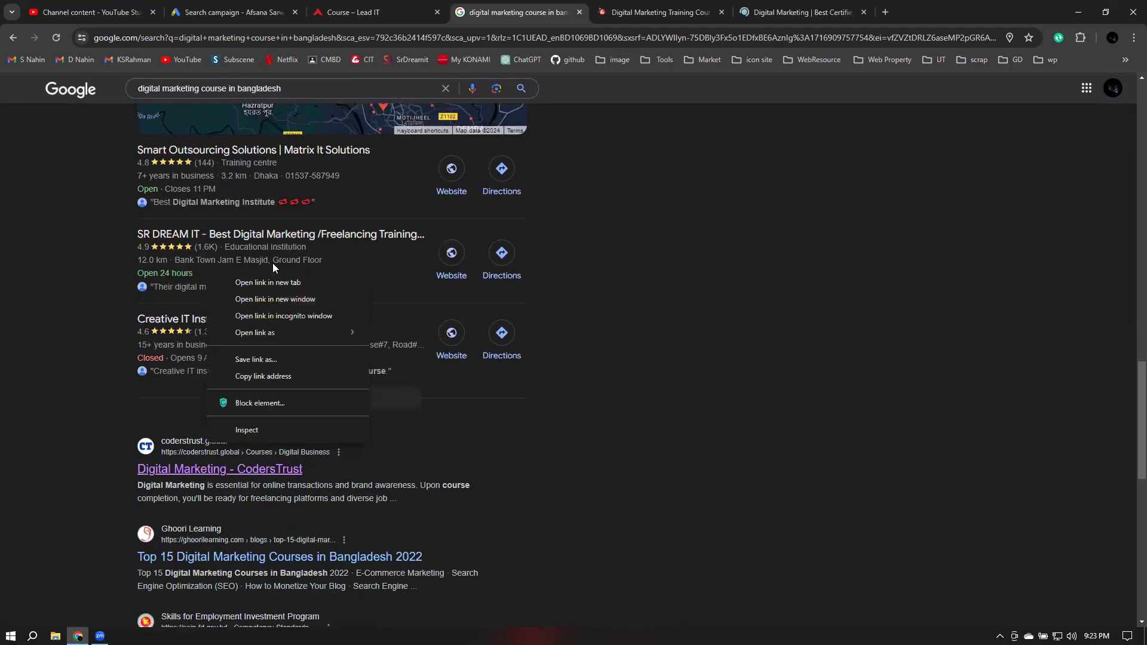
click(268, 283)
scroll(318, 460, down, 4)
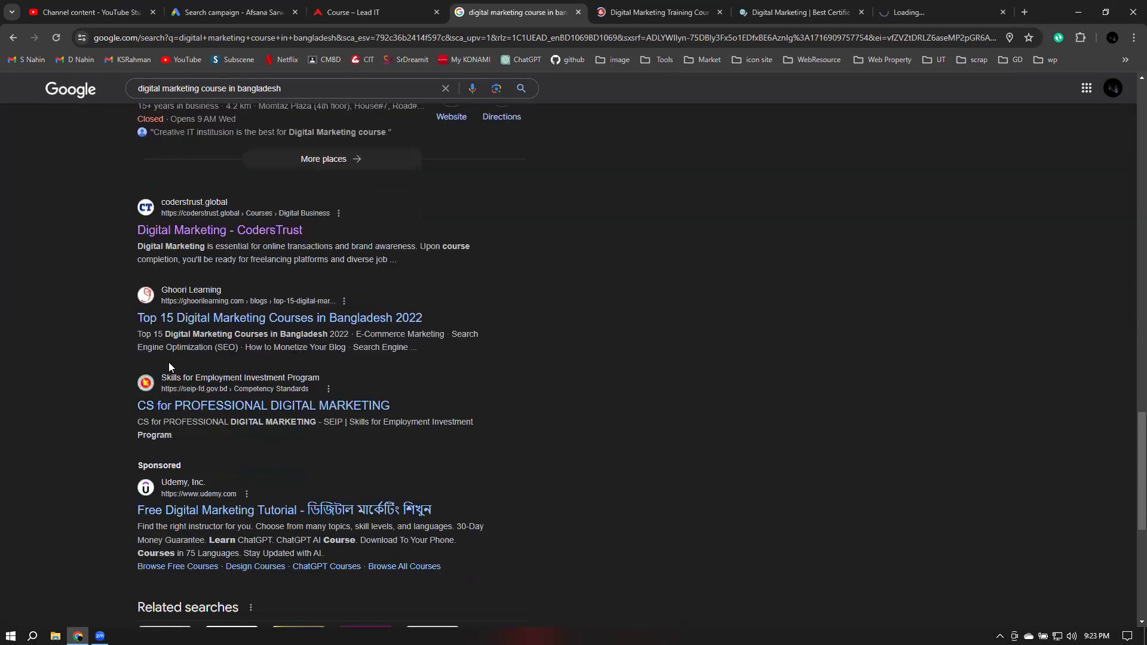
scroll(206, 416, down, 1)
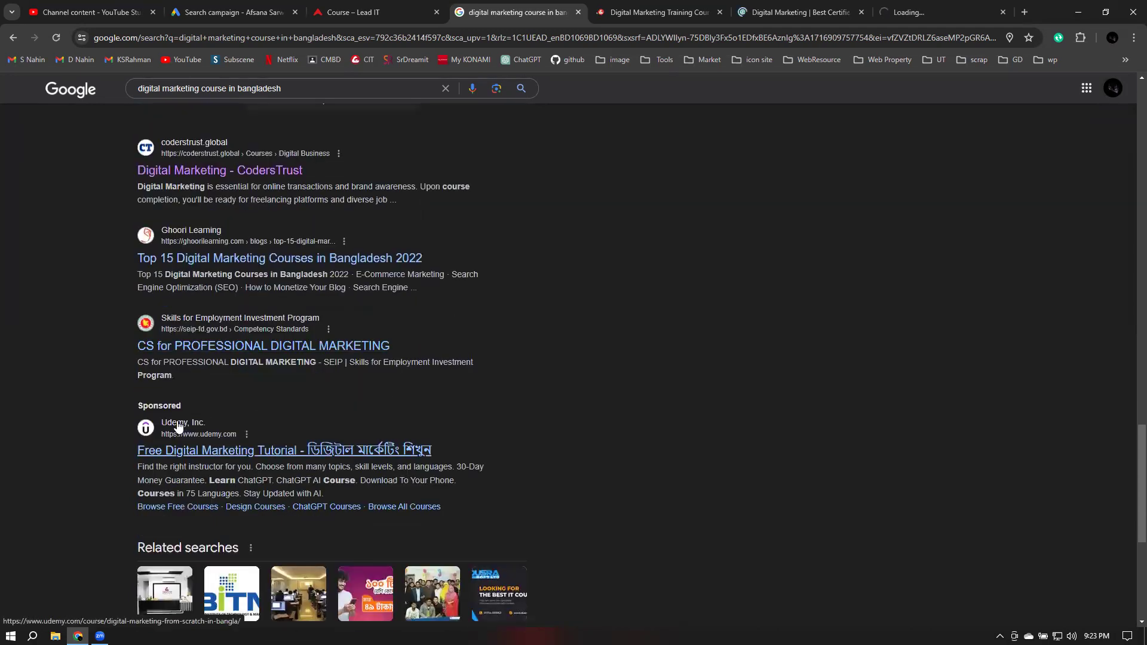
right_click(205, 425)
click(223, 436)
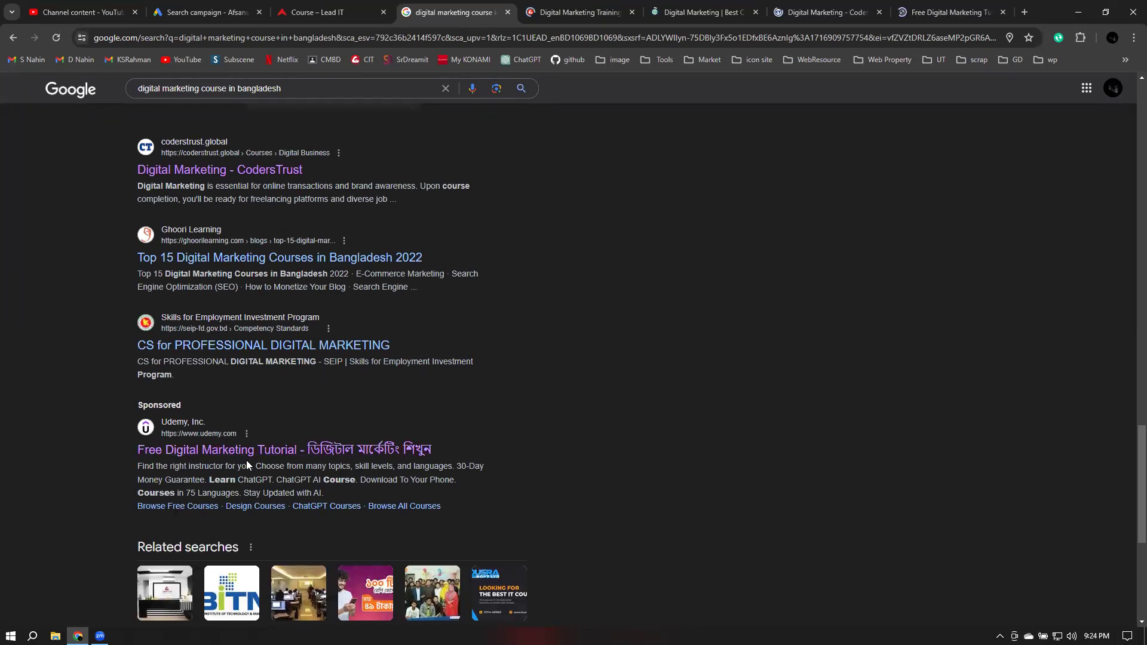
Load more of the Bangladesh digital marketing course results and examine their descriptions, including the Creative IT result's snippet
scroll(247, 465, down, 5)
click(335, 526)
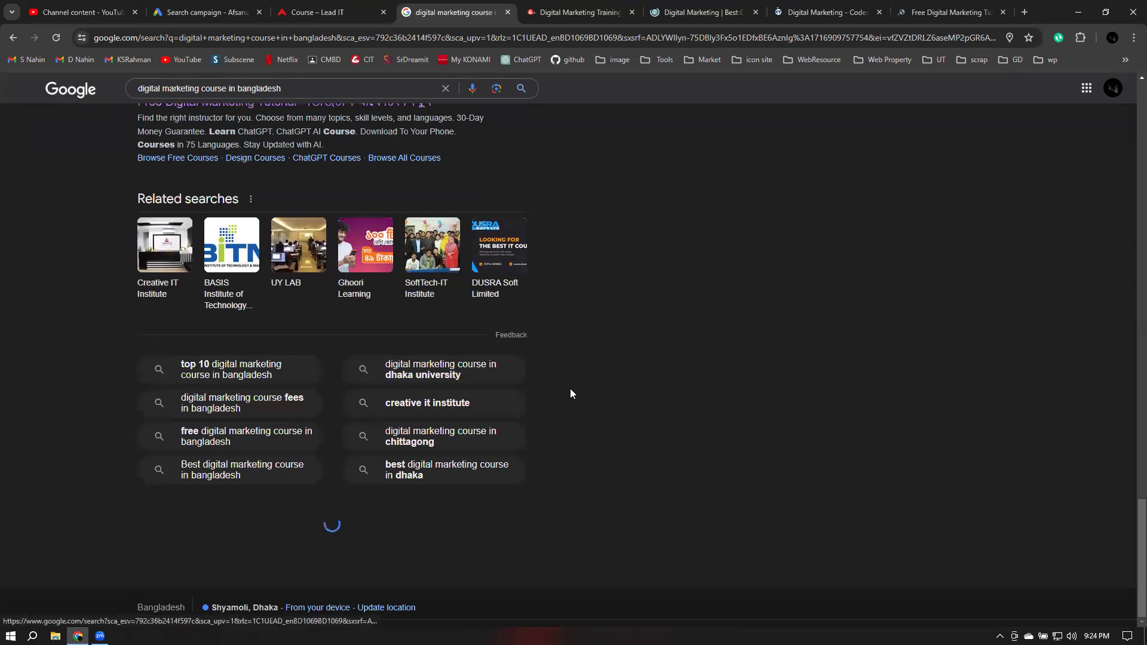
scroll(573, 384, down, 3)
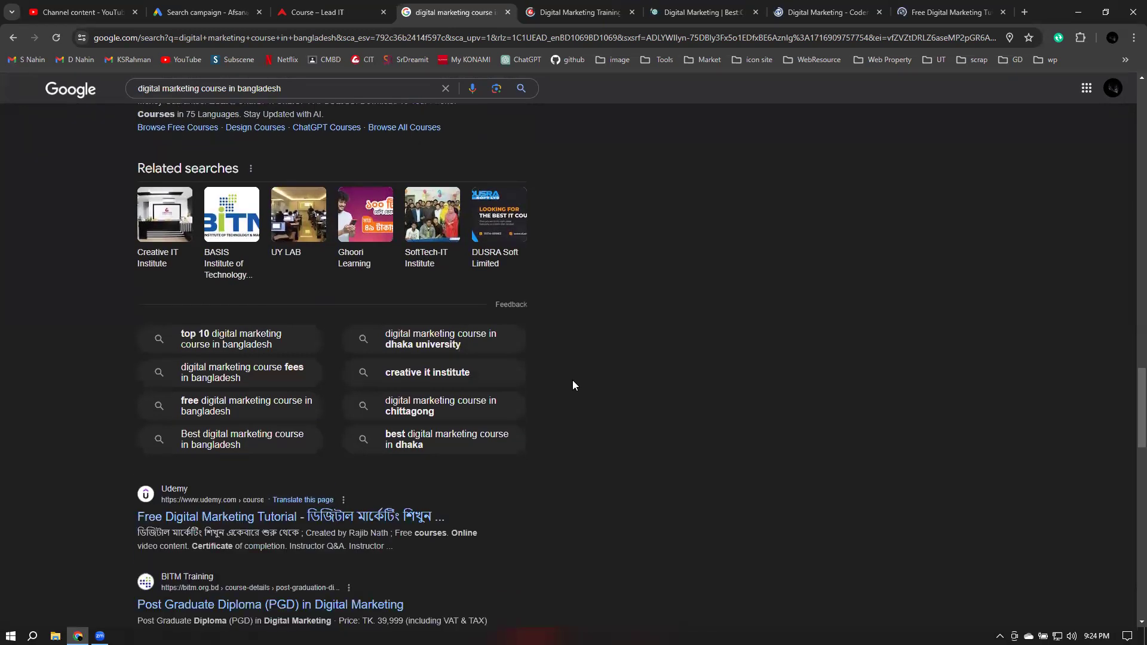
scroll(572, 384, down, 3)
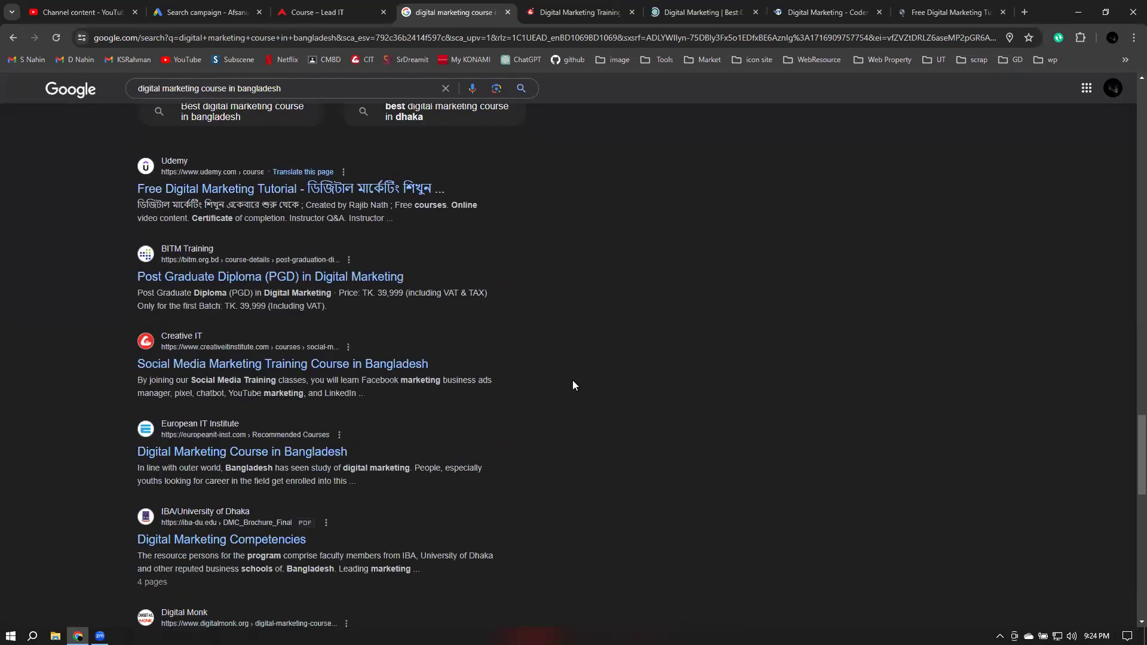
scroll(572, 385, down, 4)
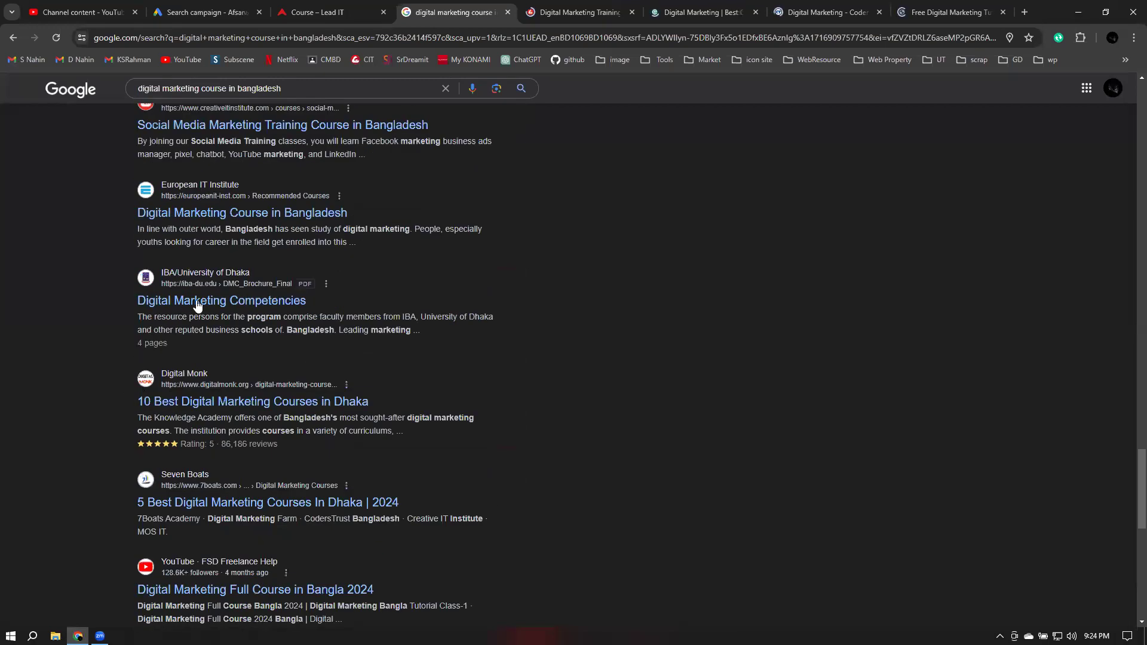
scroll(716, 473, up, 10)
scroll(716, 474, up, 15)
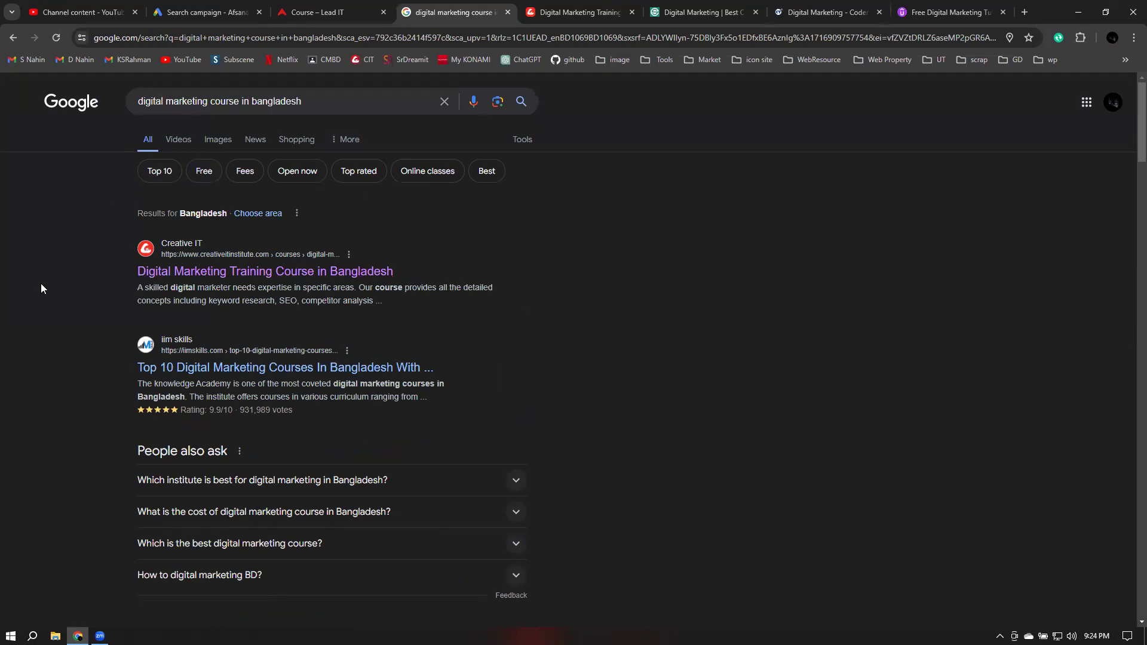
drag(132, 287, 153, 288)
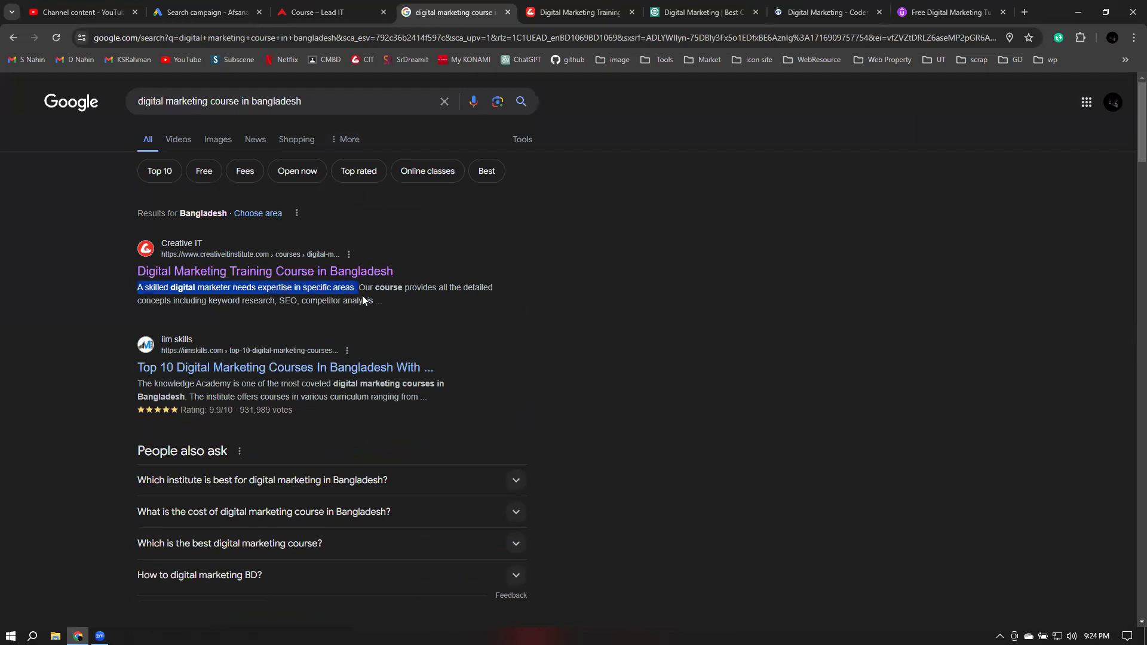
drag(363, 300, 374, 300)
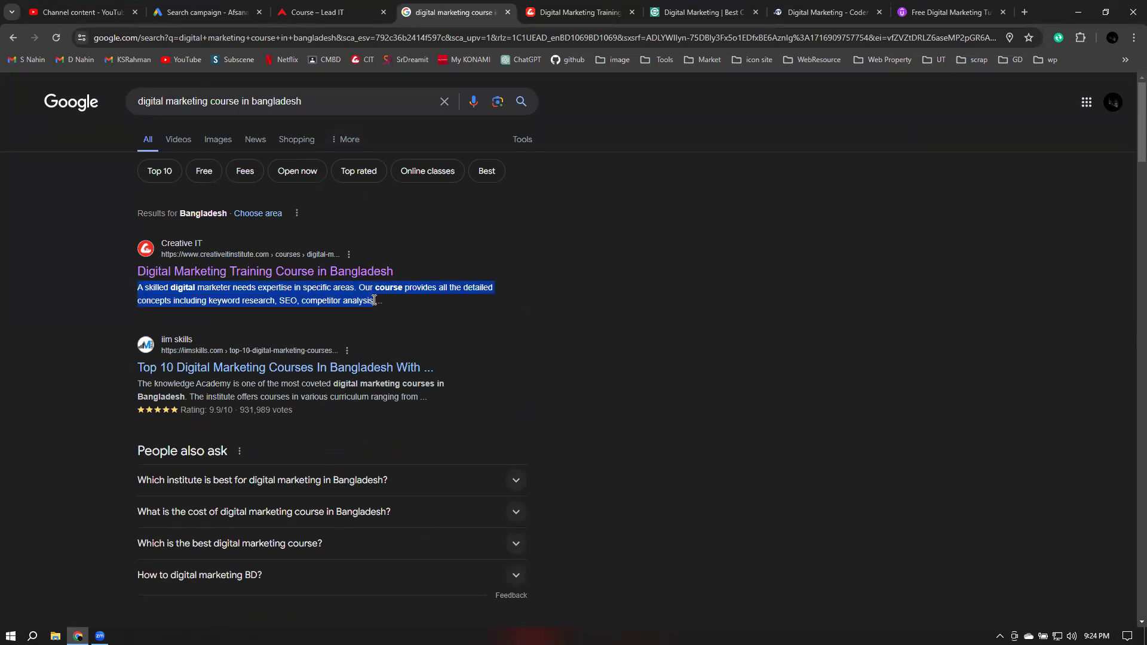
Examine the Lead IT site's home page for introductory text and course information usable as ad descriptions
click(350, 8)
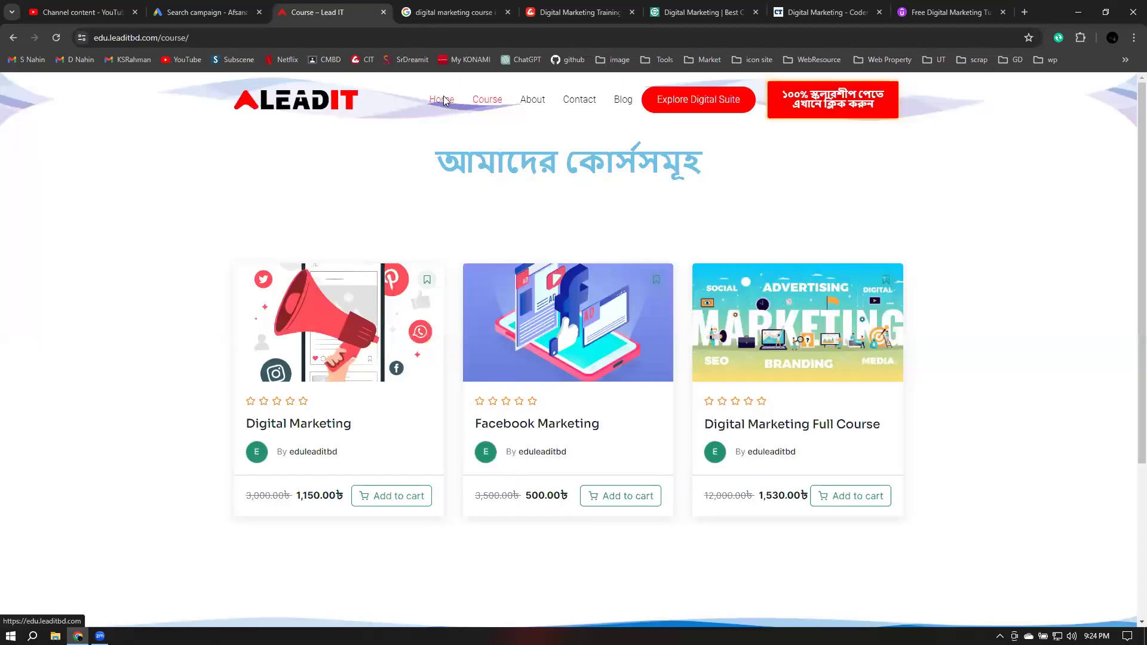
click(739, 99)
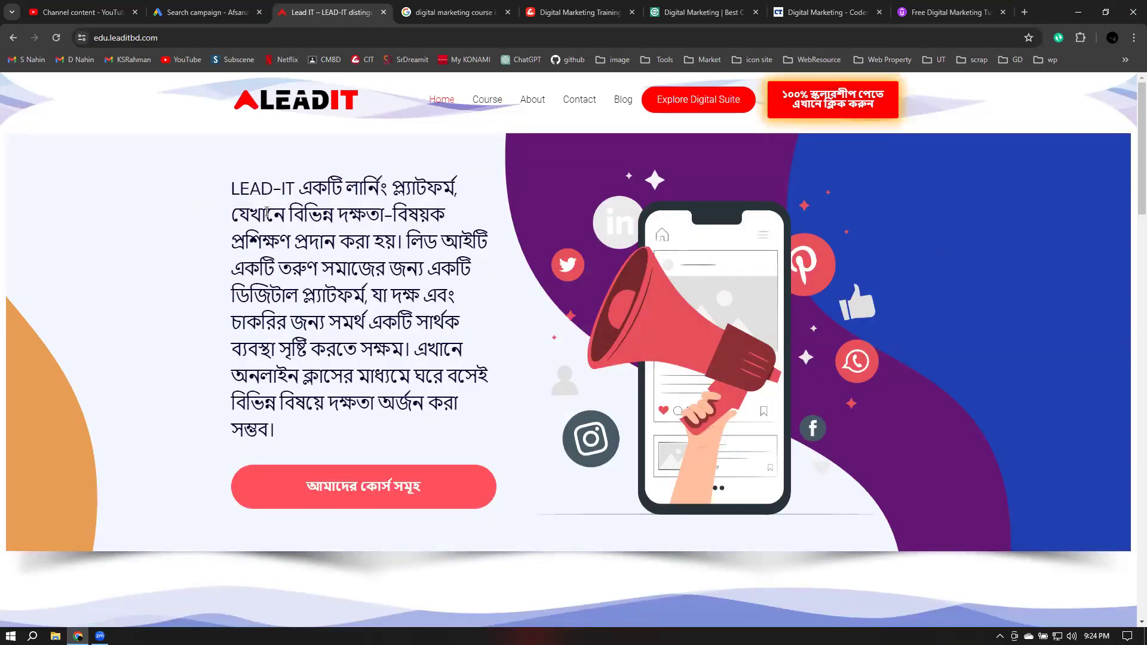
scroll(347, 255, down, 6)
scroll(348, 255, down, 8)
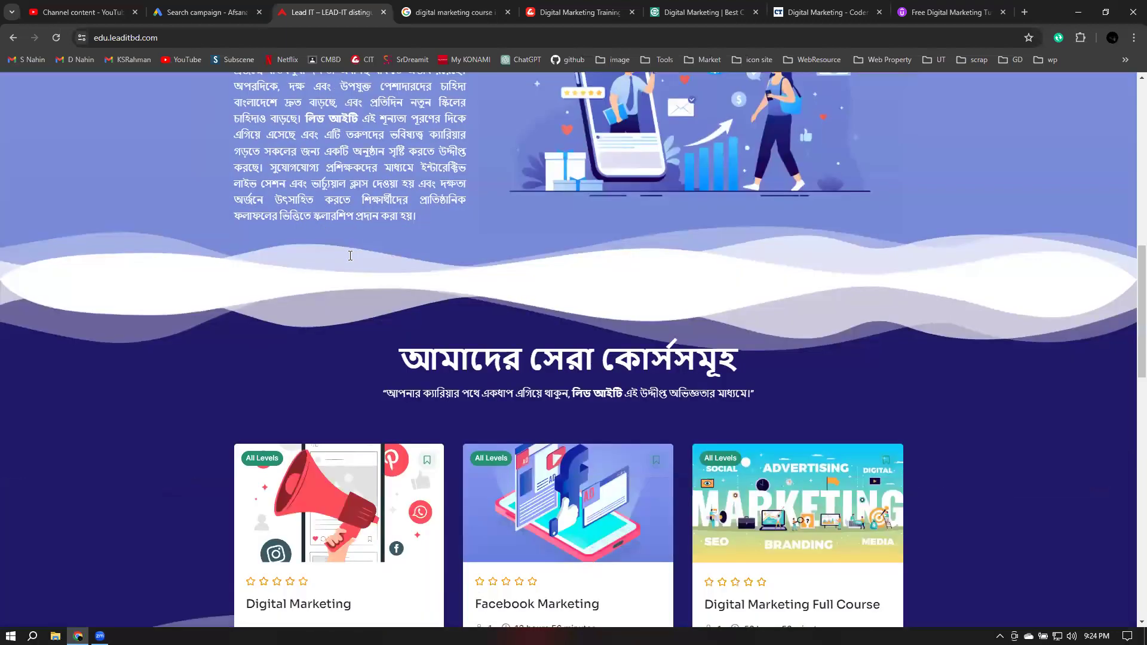
scroll(402, 200, up, 6)
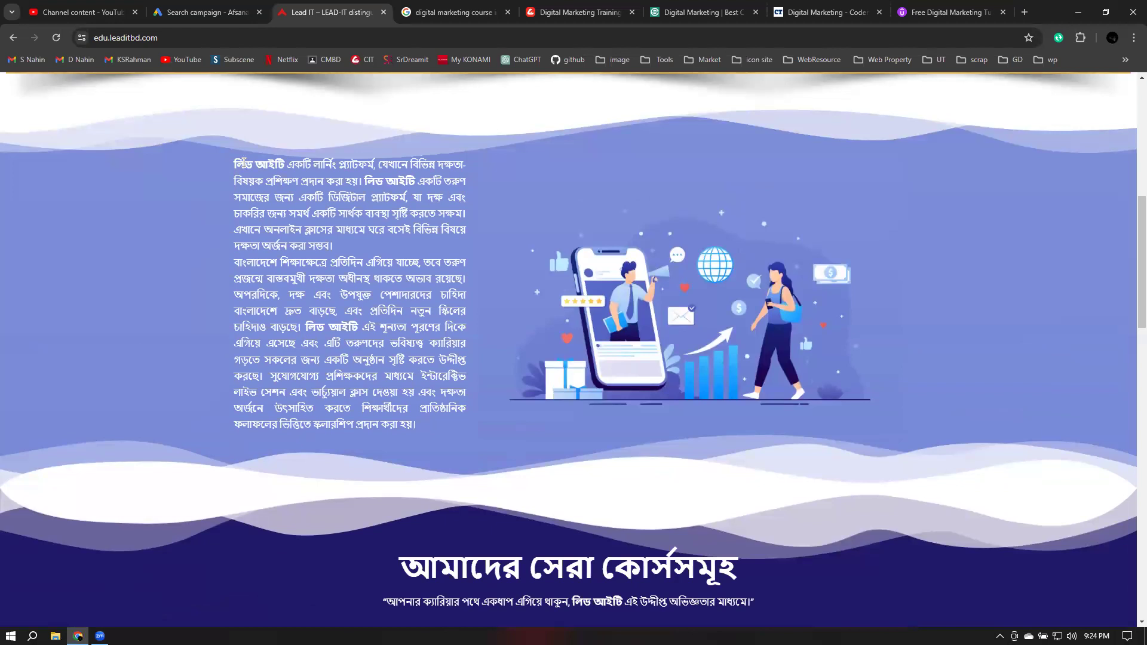
drag(275, 165, 375, 164)
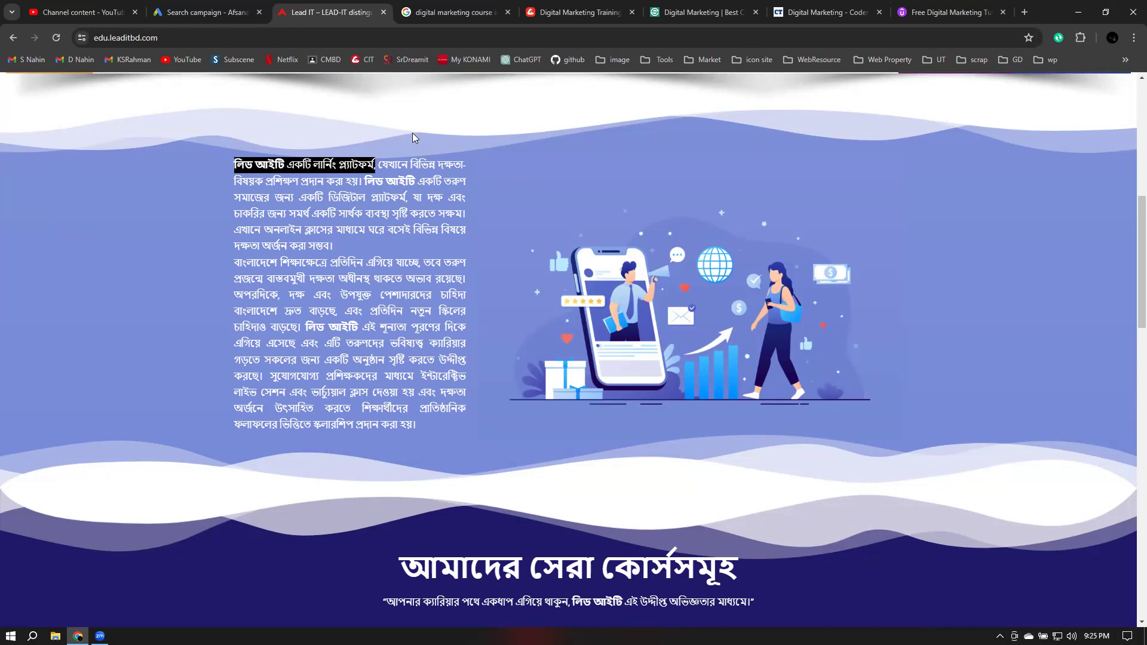
click(260, 178)
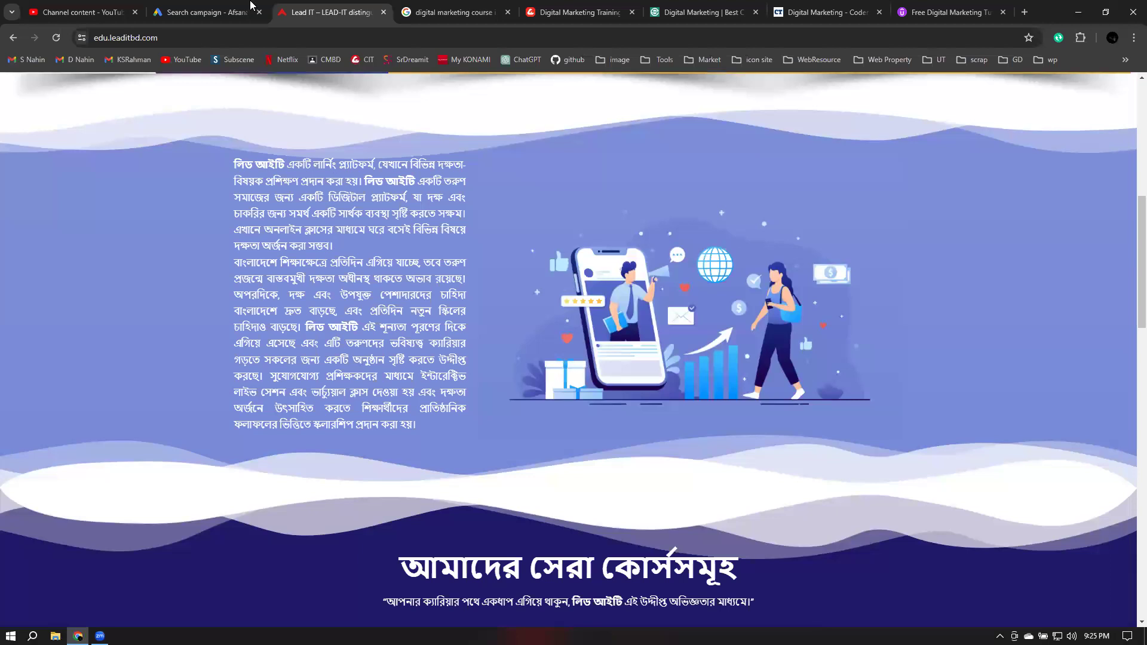
Enter "Marketing through digital platforms has become a trendy topic in today's world." from the Creative IT course page as the ad's first description
click(199, 7)
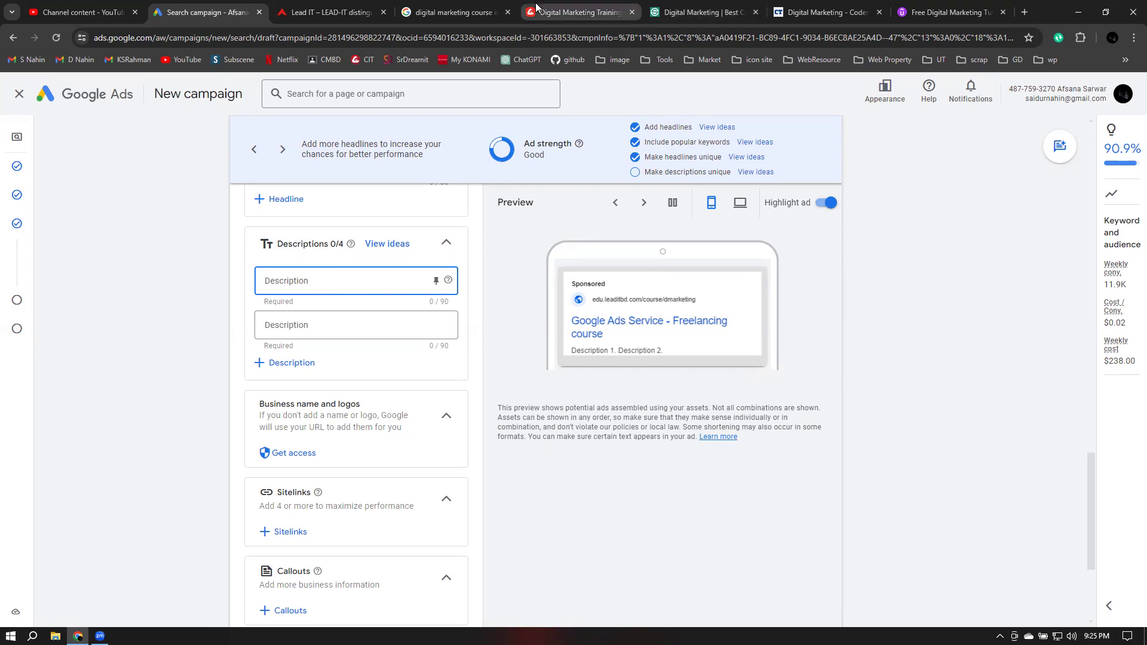
click(556, 8)
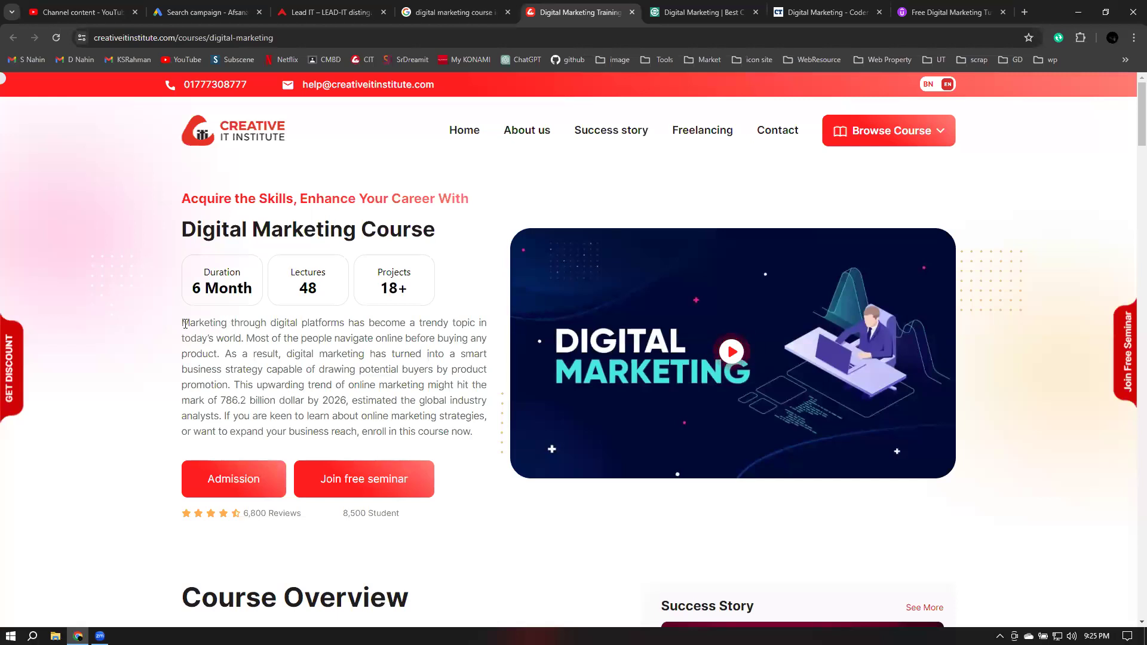
drag(182, 323, 475, 326)
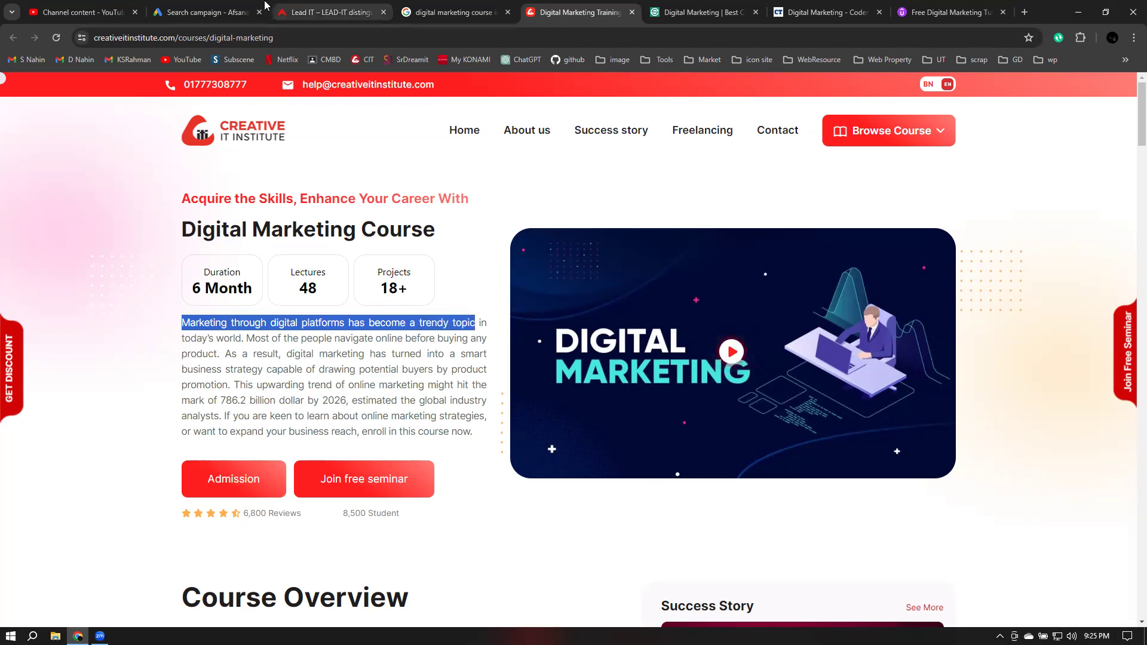
click(203, 12)
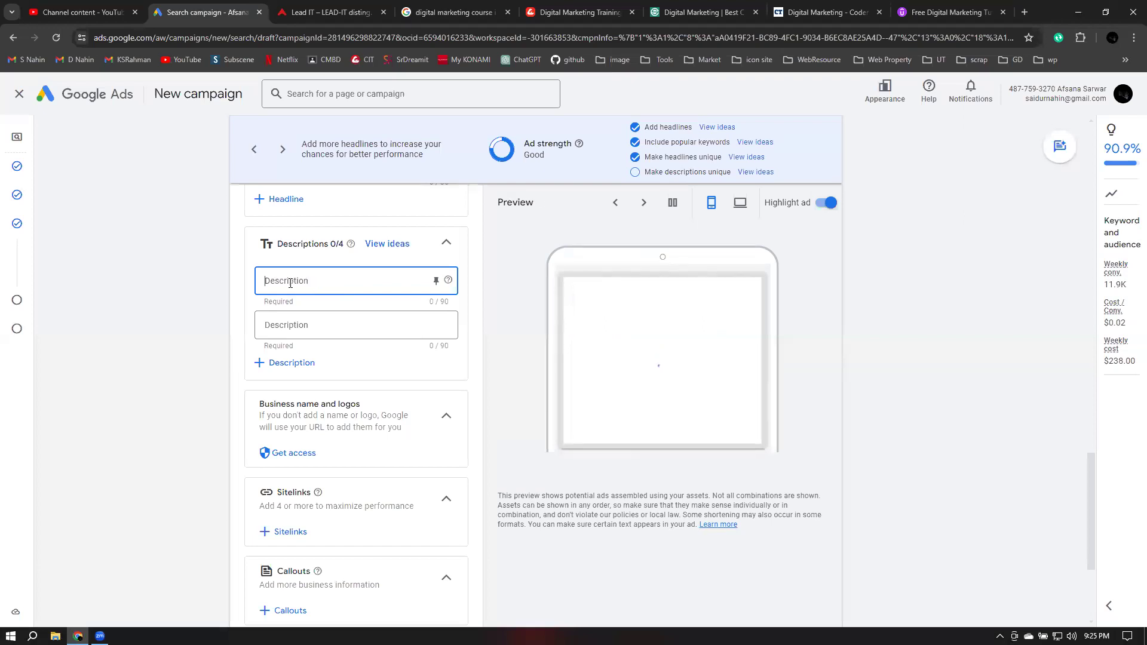
text(Marketing through digital platforms has become a trendy topic)
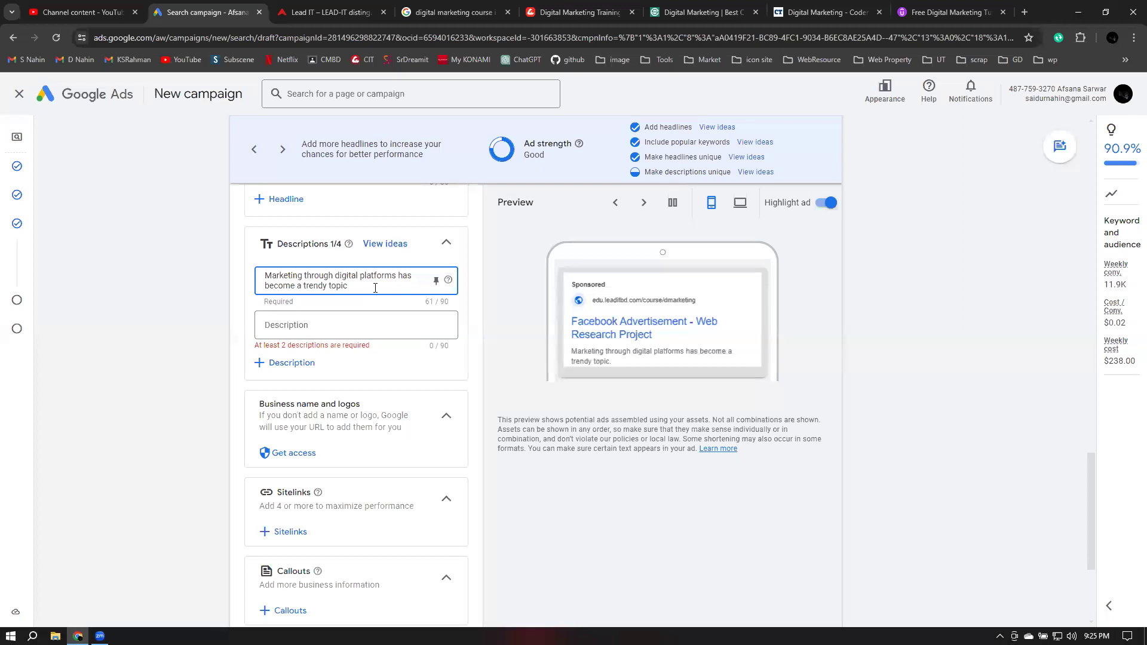
click(582, 13)
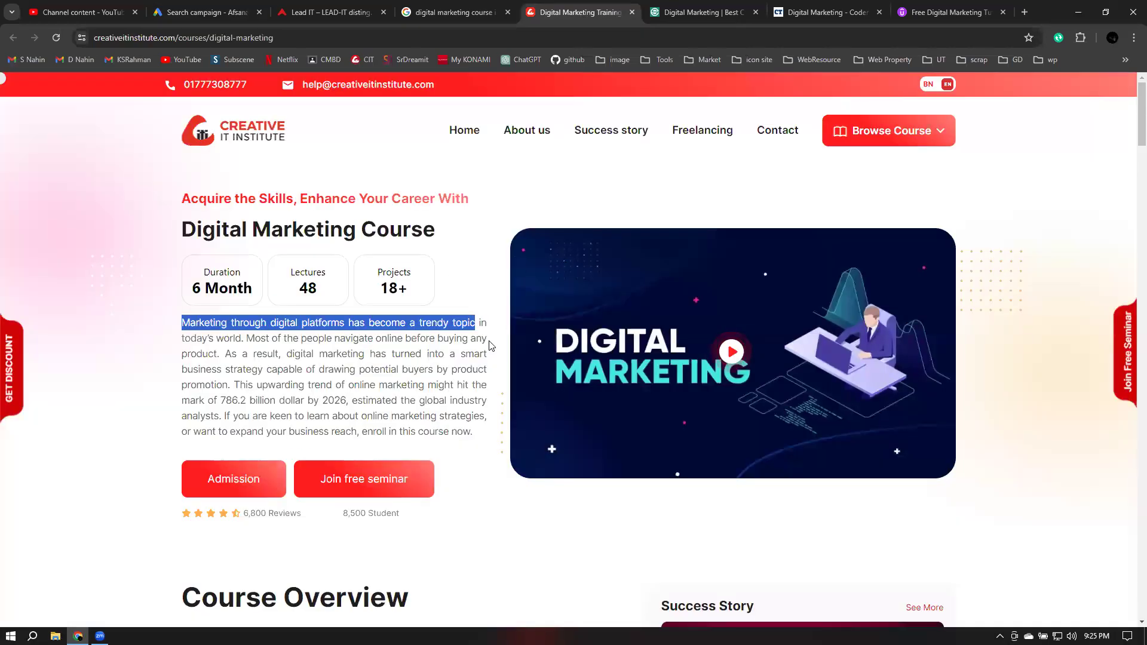
drag(482, 322, 245, 337)
key(ctrl+c)
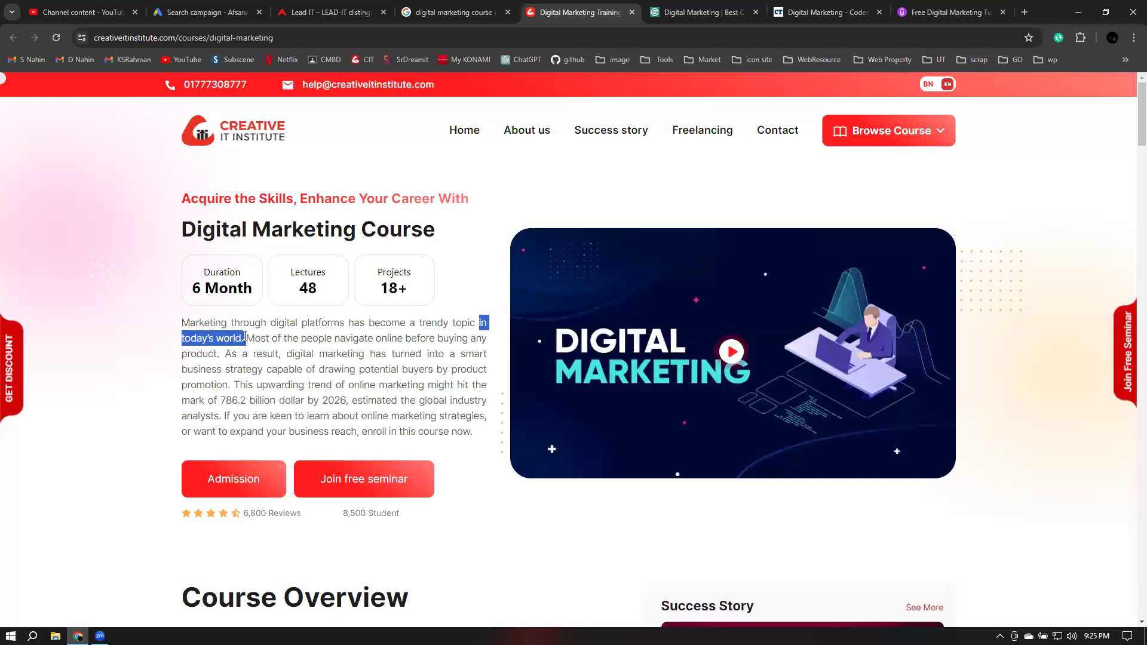
click(203, 12)
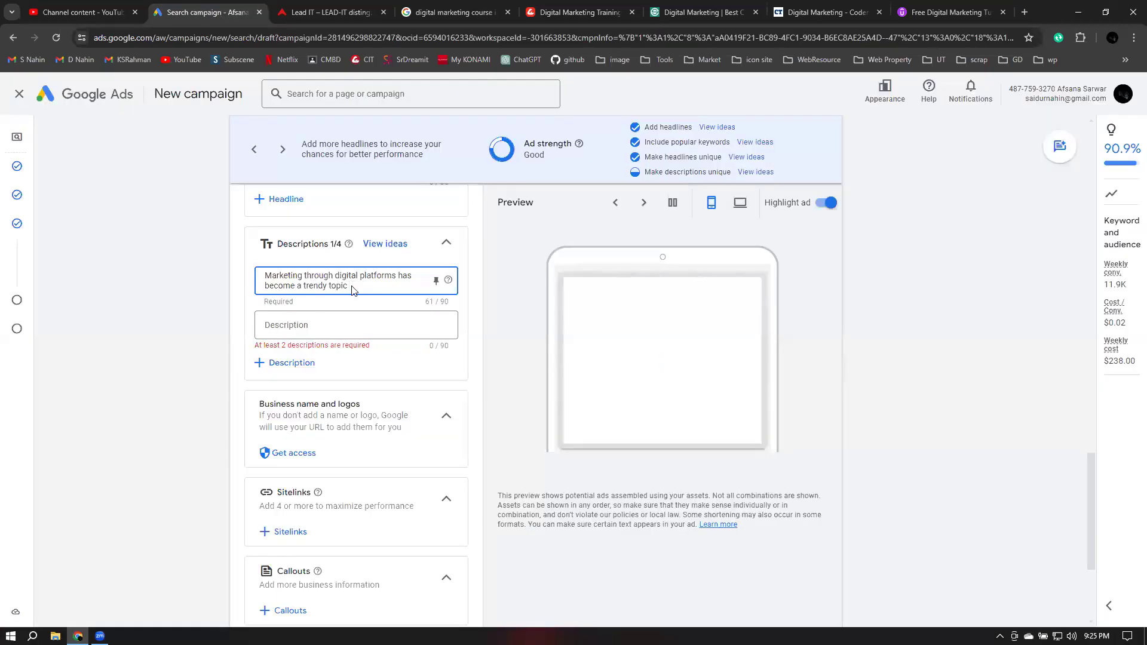
key(ctrl+v)
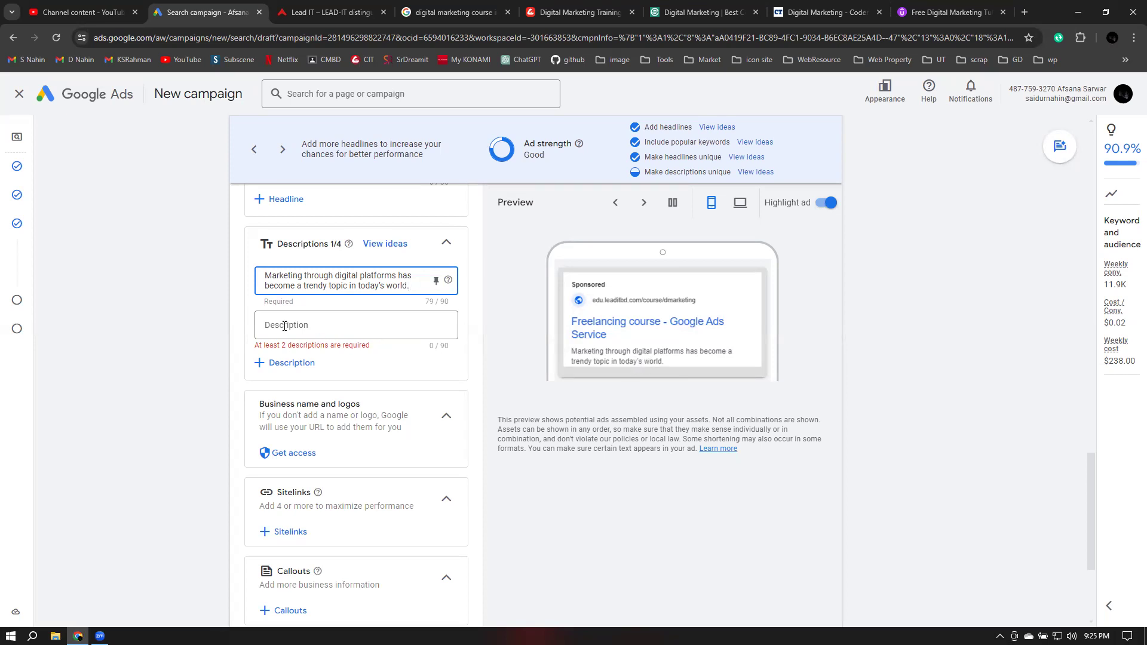
Copy "Most of the people navigate online before buying any product." from the Creative IT course page into the ad's second description
click(362, 322)
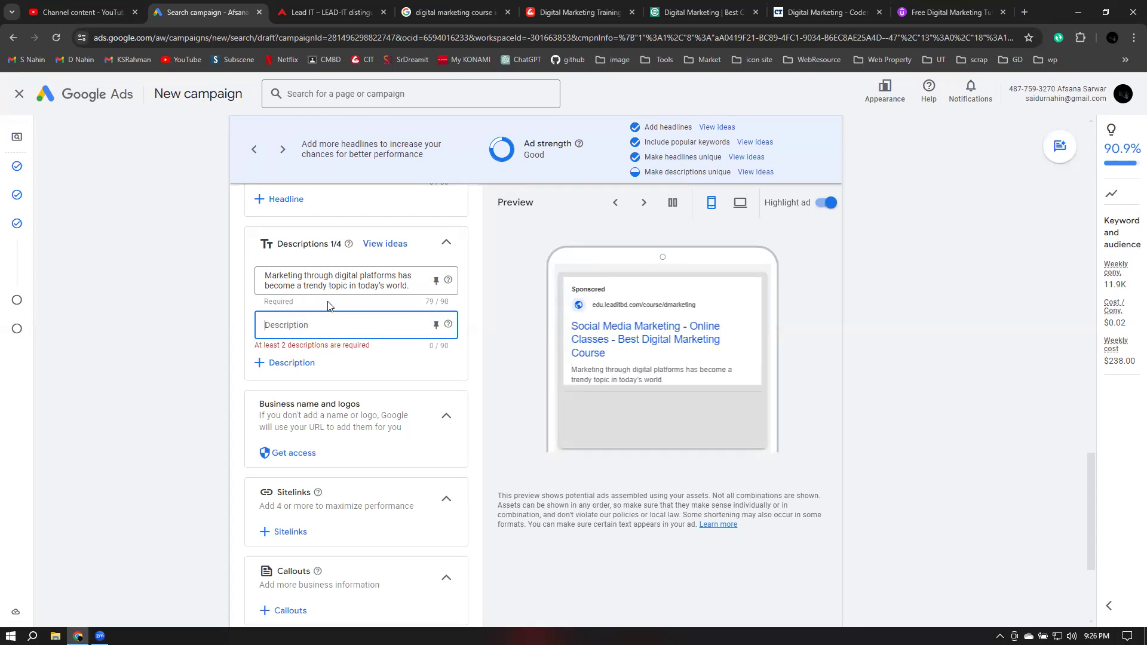
click(606, 6)
drag(247, 338, 220, 357)
key(ctrl+c)
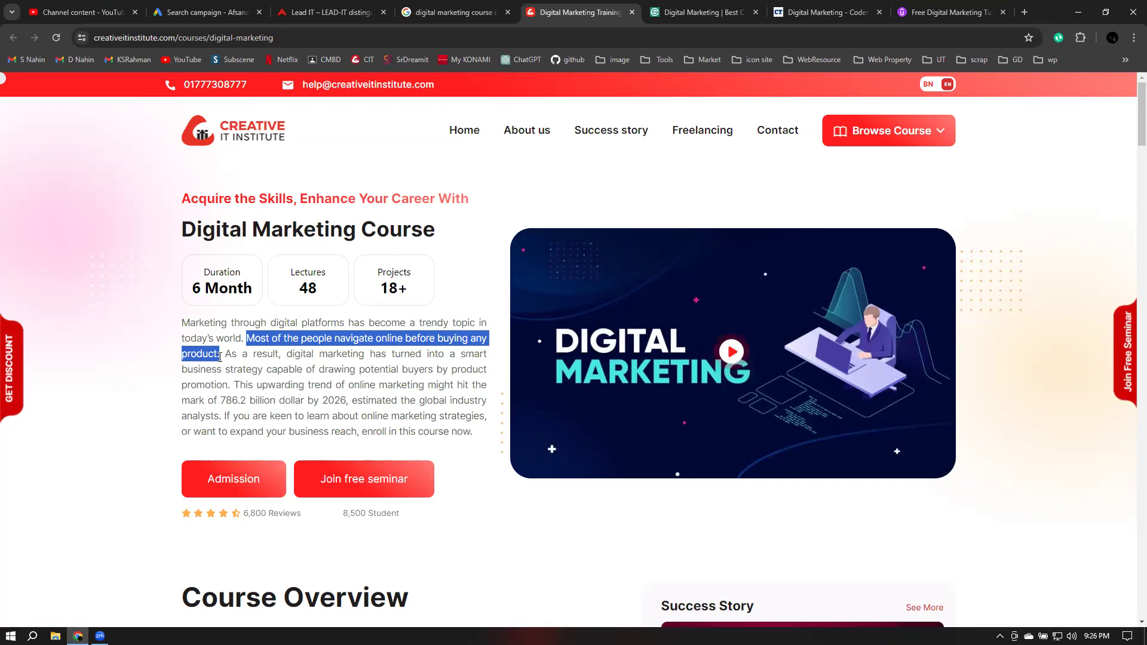
click(323, 12)
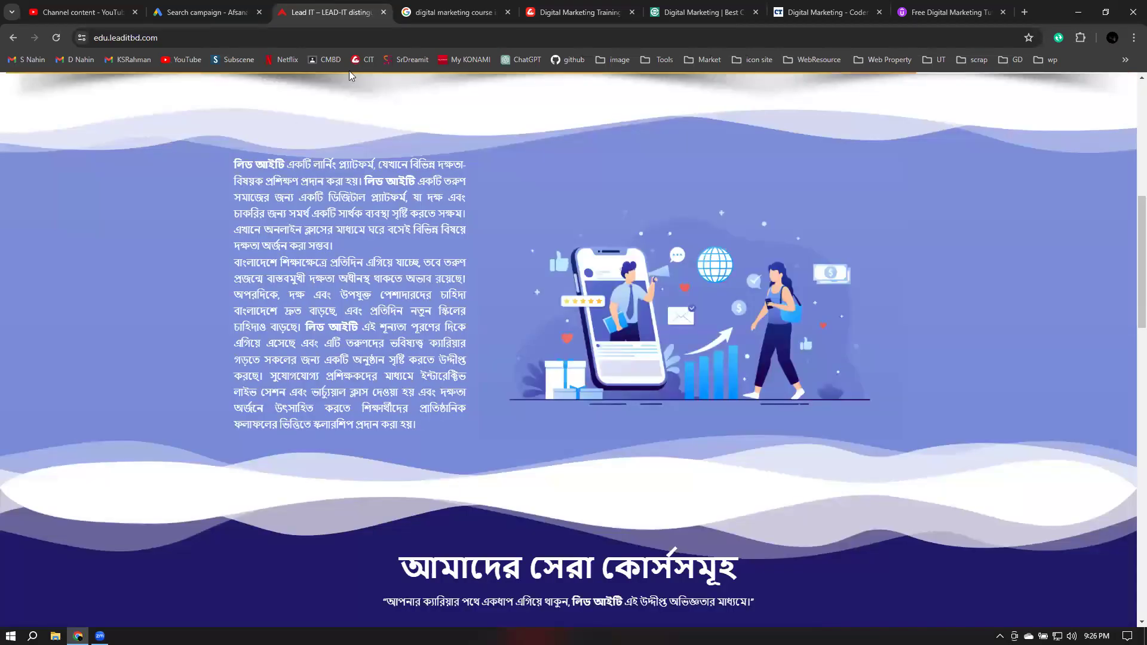
click(206, 12)
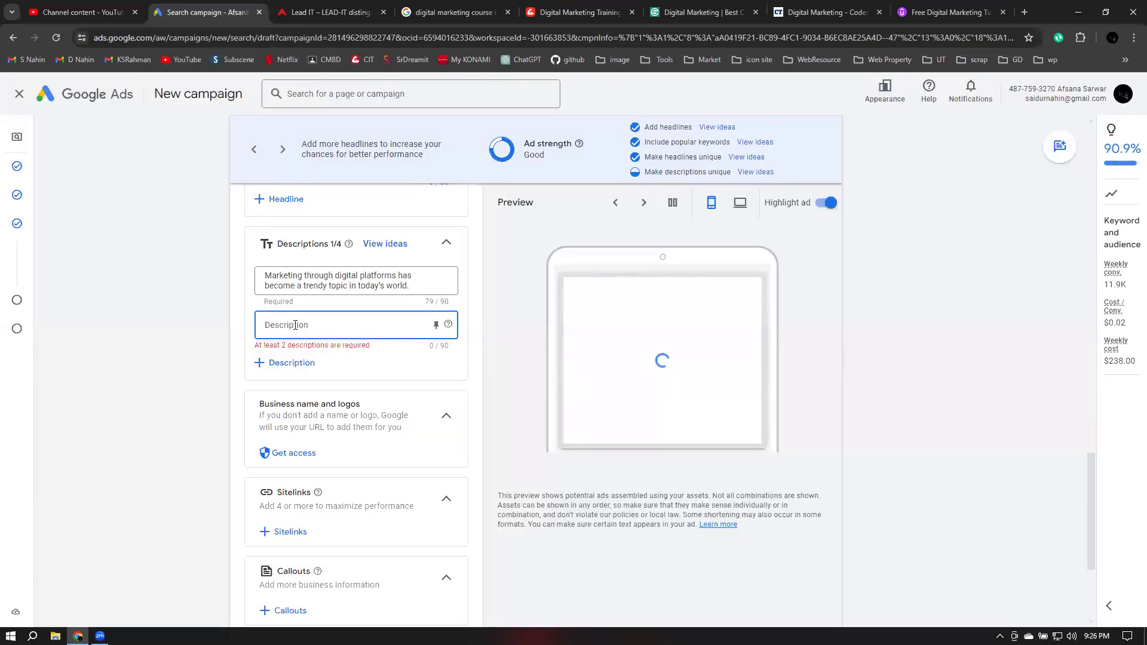
key(ctrl+v)
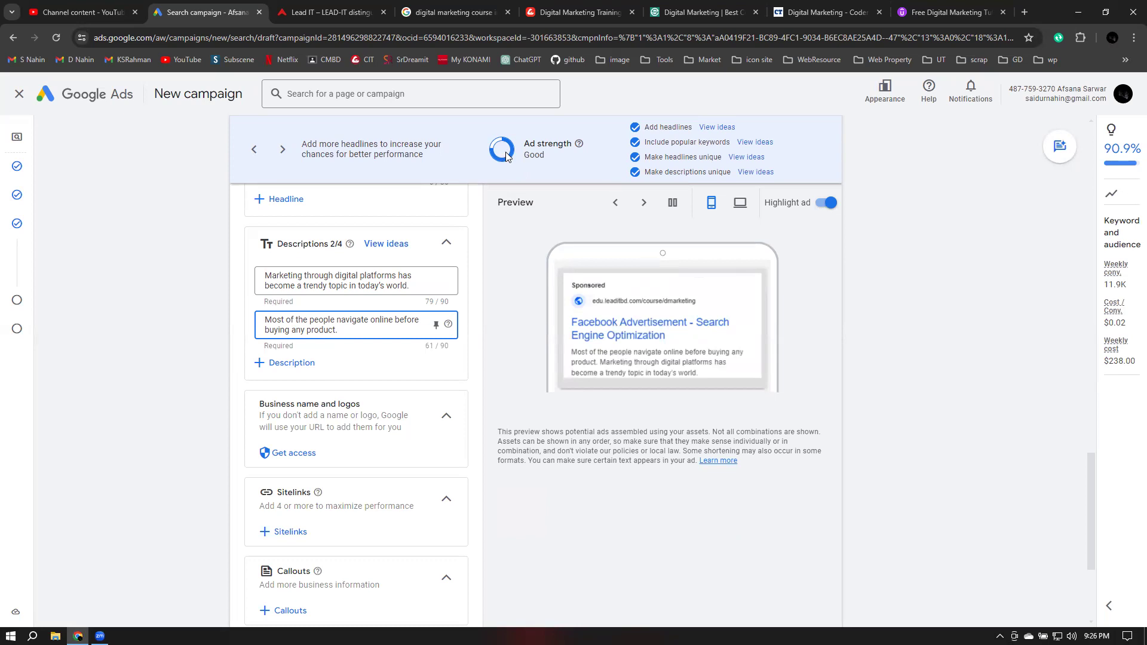
Add two description fields and copy Creative IT's full sentence starting "As a result, digital marketing has turned into a smart business strategy" into the third
click(275, 362)
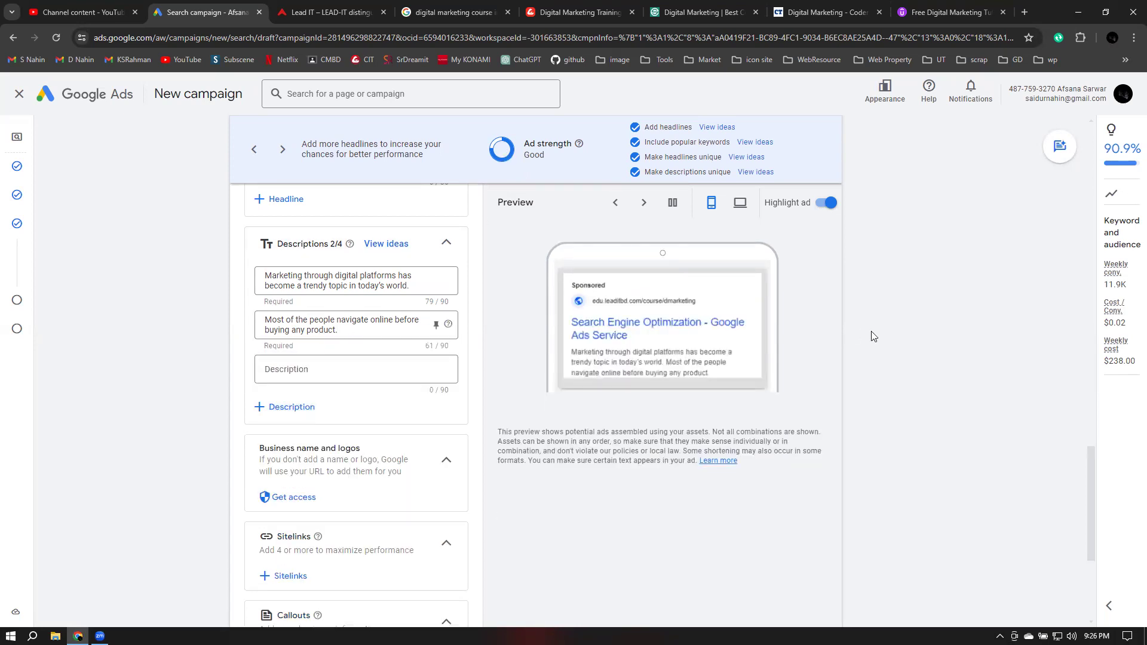
click(291, 407)
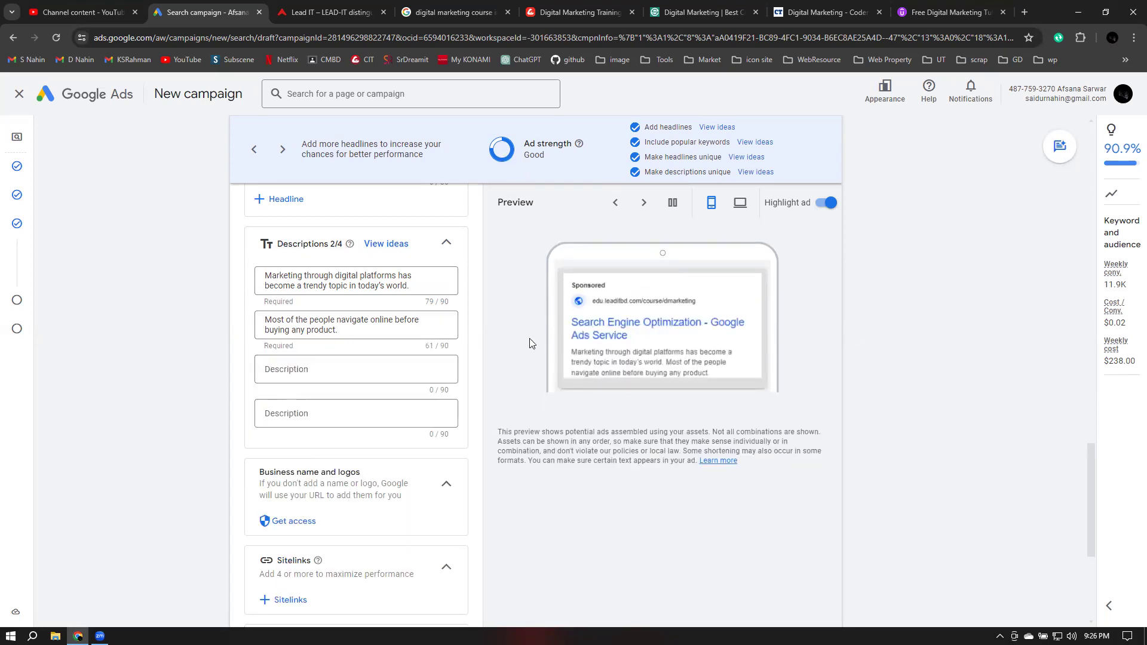
click(580, 12)
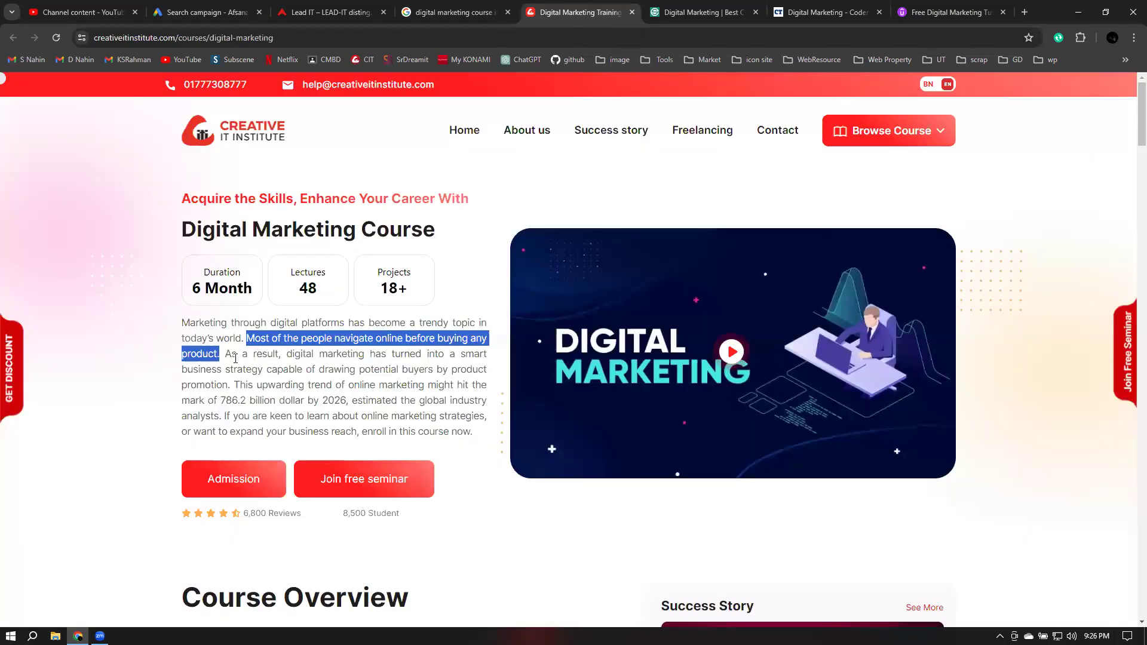
click(227, 352)
mouse_move(228, 352)
mouse_down()
mouse_move(435, 368)
mouse_move(244, 370)
mouse_move(231, 380)
mouse_up()
key(ctrl+c)
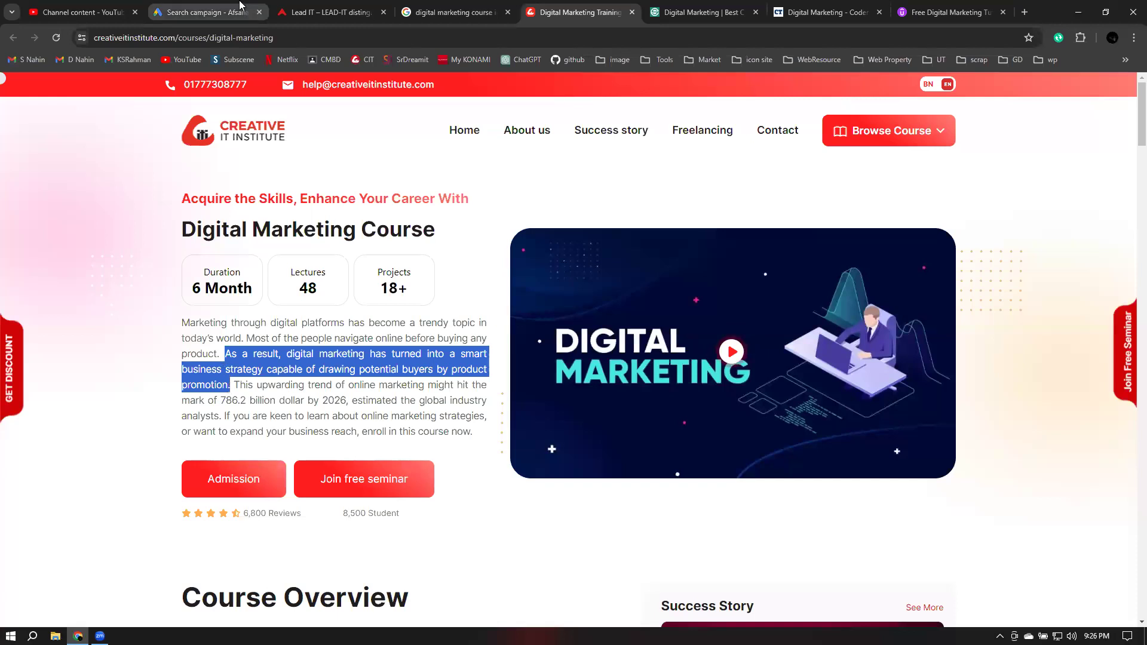
click(197, 12)
click(291, 369)
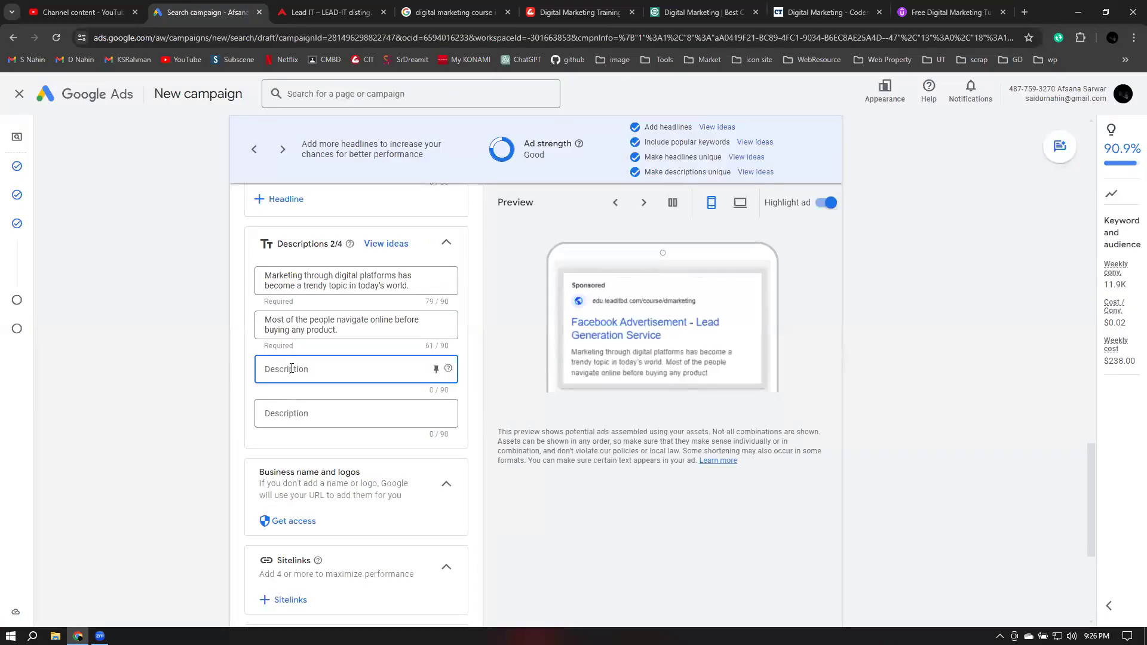
key(ctrl+v)
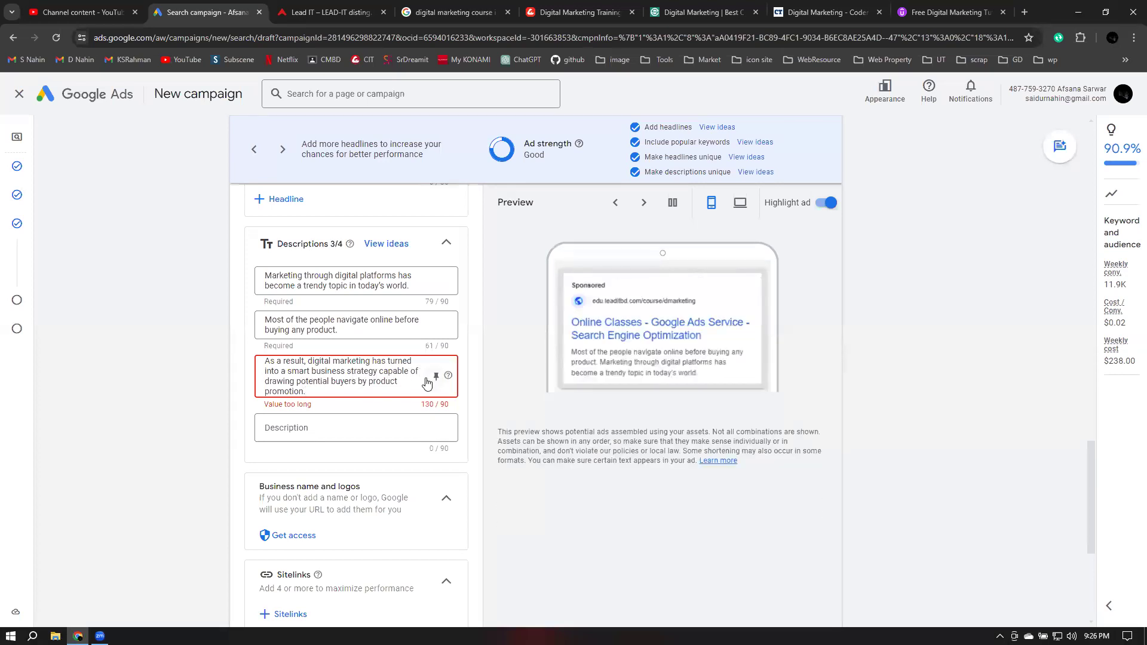
Move "drawing potential buyers by product promotion." from the end of the third description into the fourth description
drag(420, 373, 418, 387)
key(ctrl+c)
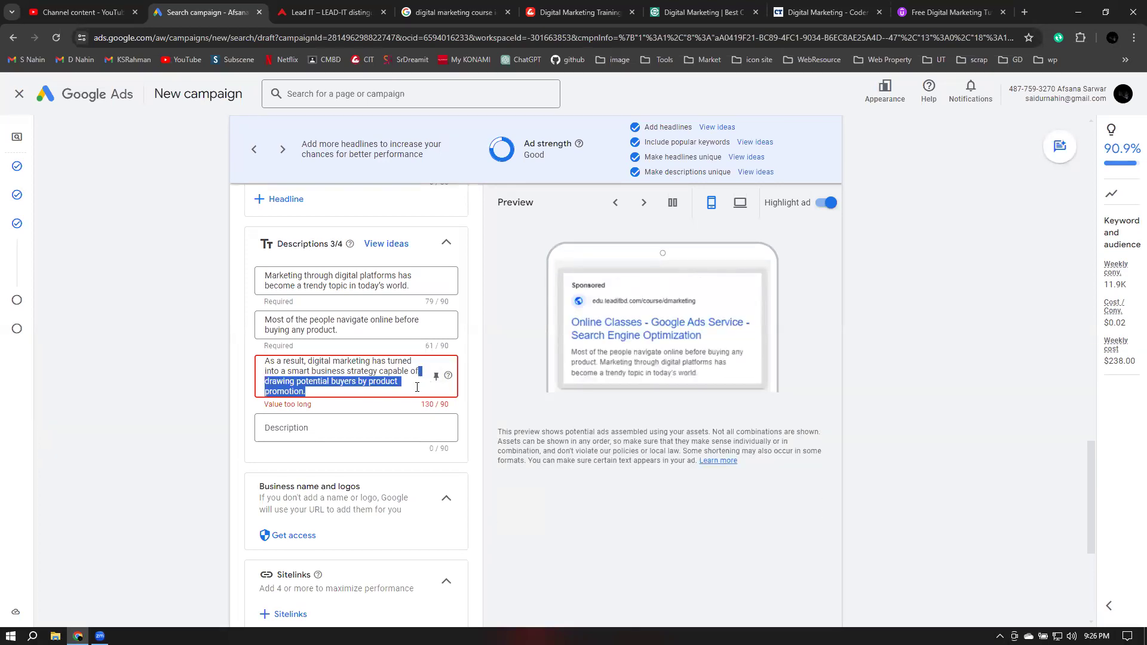
key(BackSpace)
click(305, 414)
key(ctrl+v)
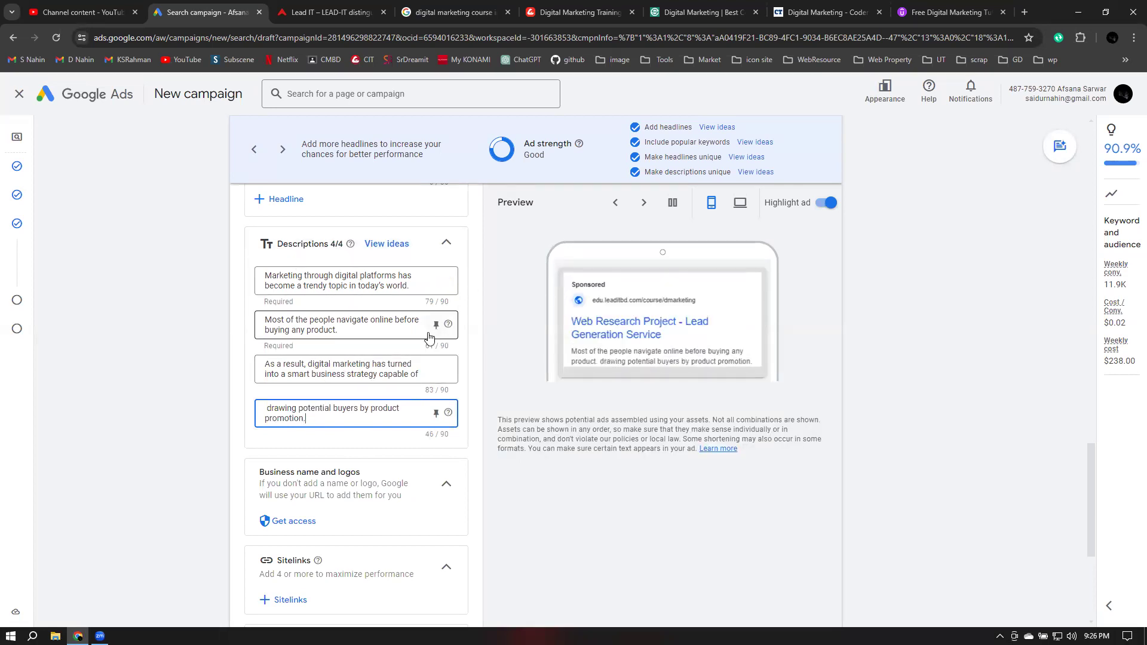
Examine the business names and logos on the Lead IT, Creative IT, eShikhon, CodersTrust and Udemy pages
scroll(481, 309, down, 3)
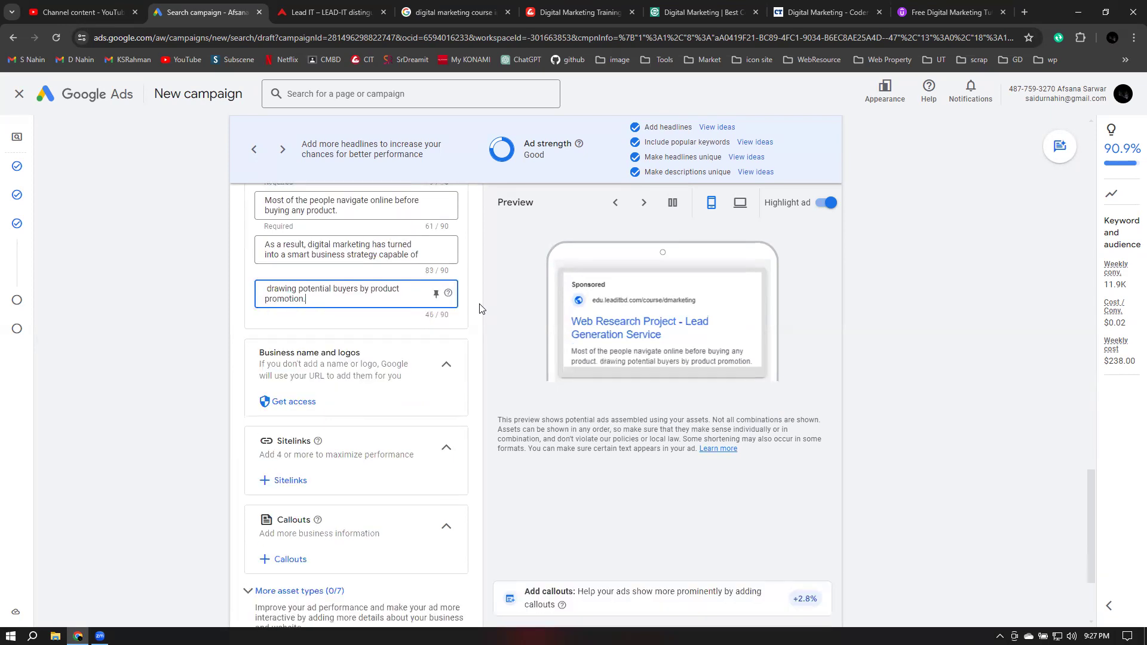
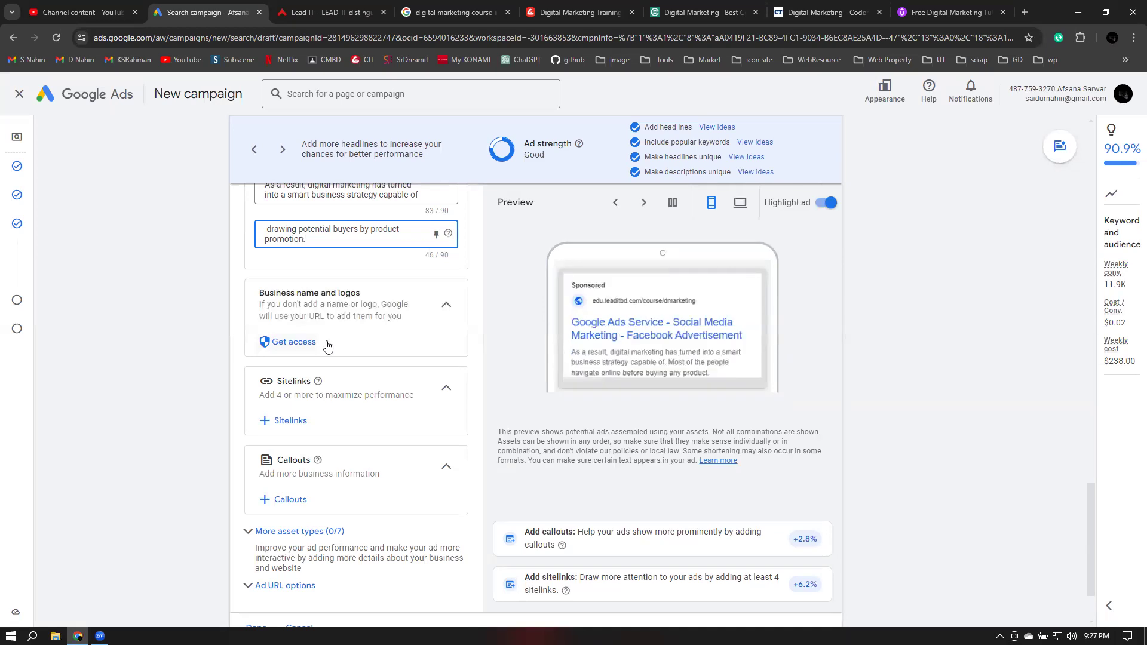
click(329, 12)
scroll(256, 262, up, 1)
scroll(255, 262, up, 7)
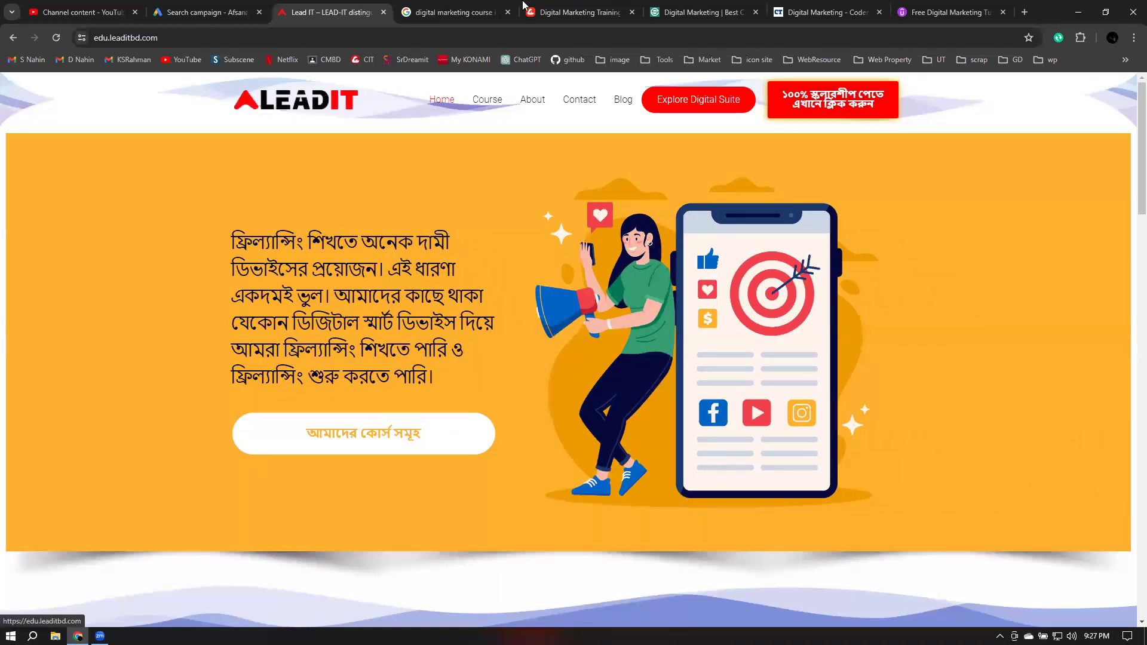
click(550, 4)
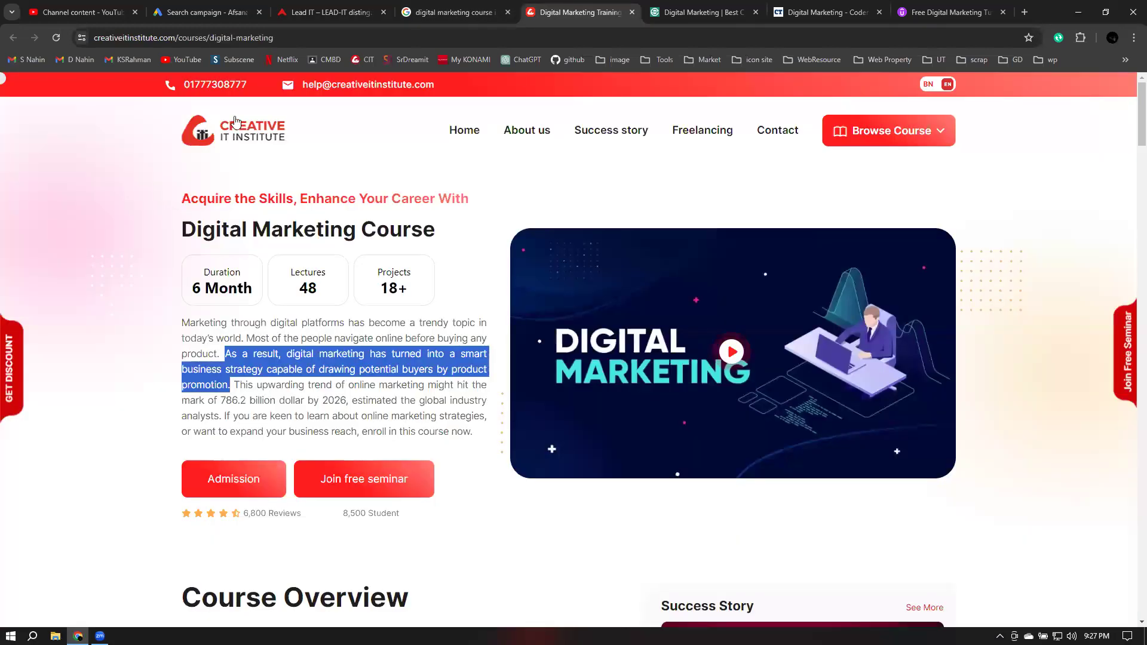
click(685, 7)
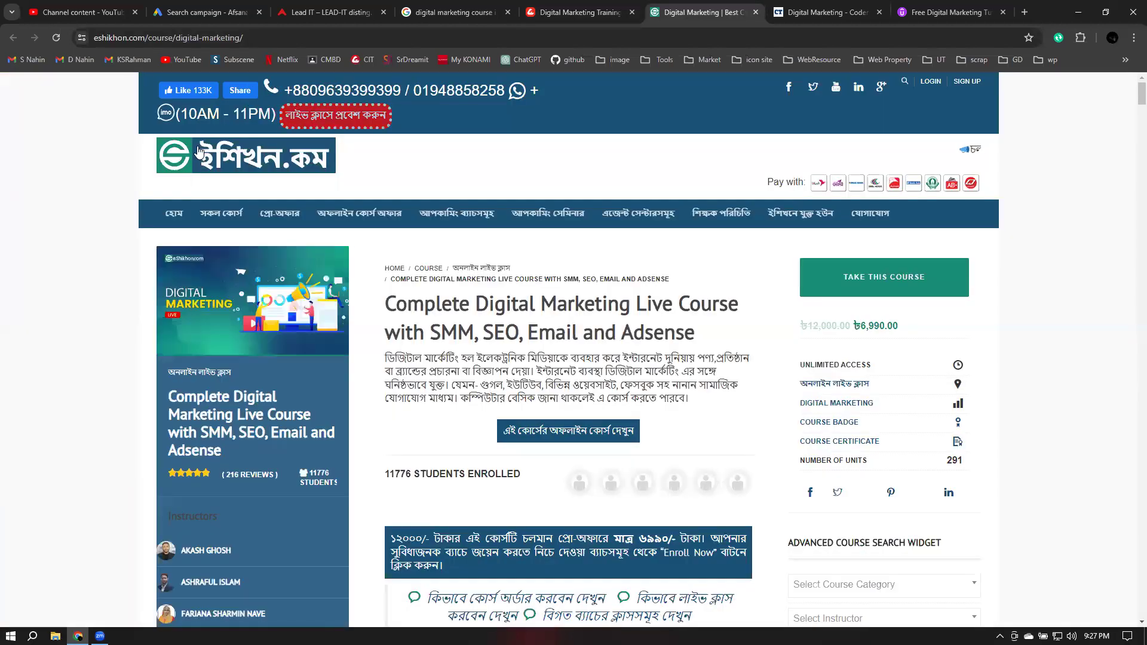
click(825, 11)
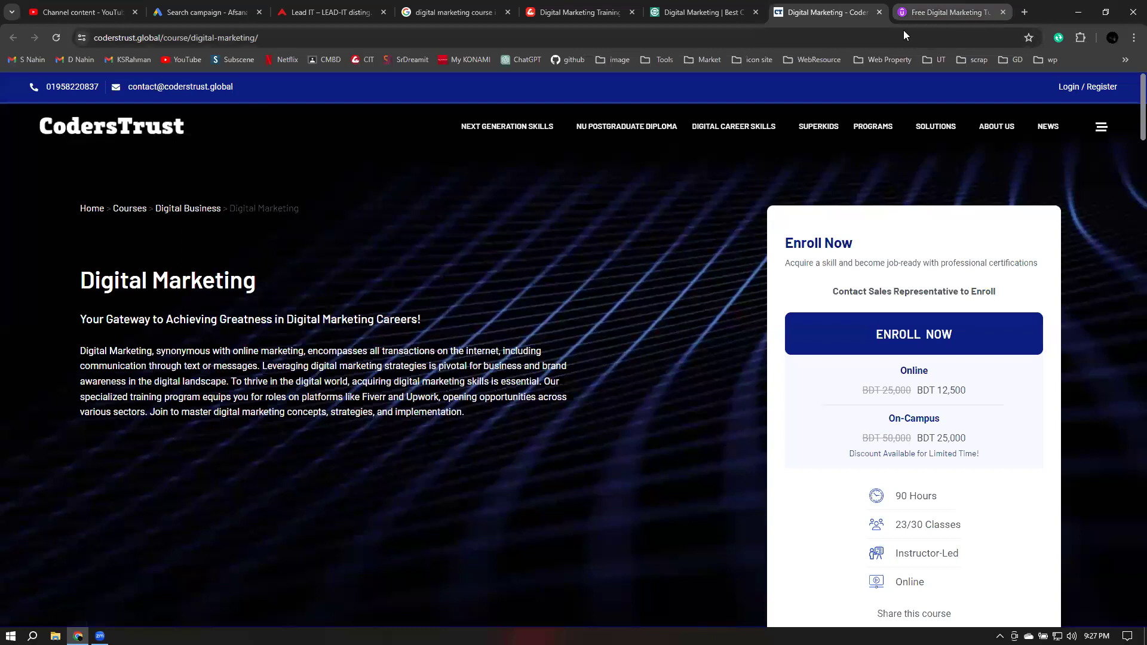
click(956, 10)
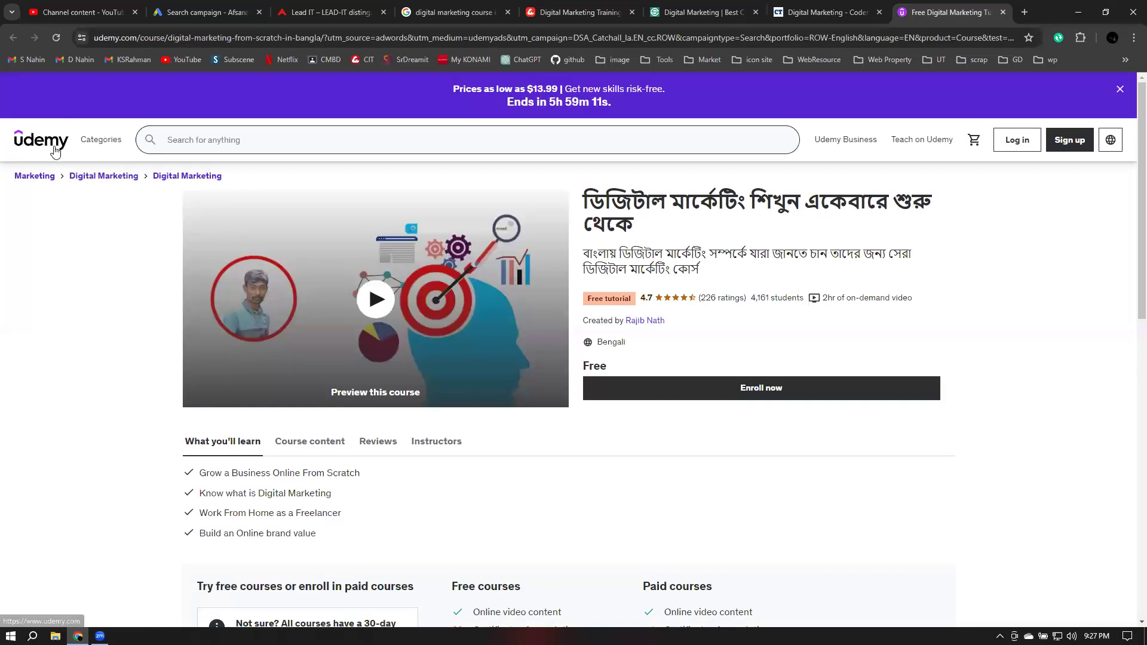
Return to the Google Ads campaign, collapse the Business name and logos section, and start adding sitelinks
click(214, 12)
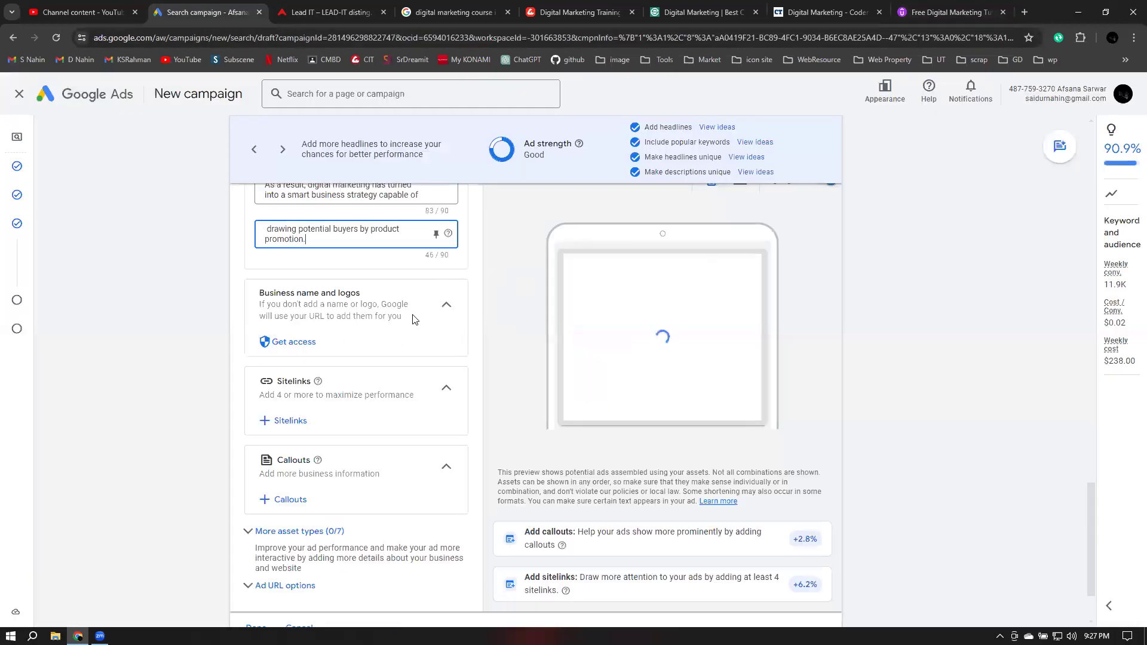
click(444, 309)
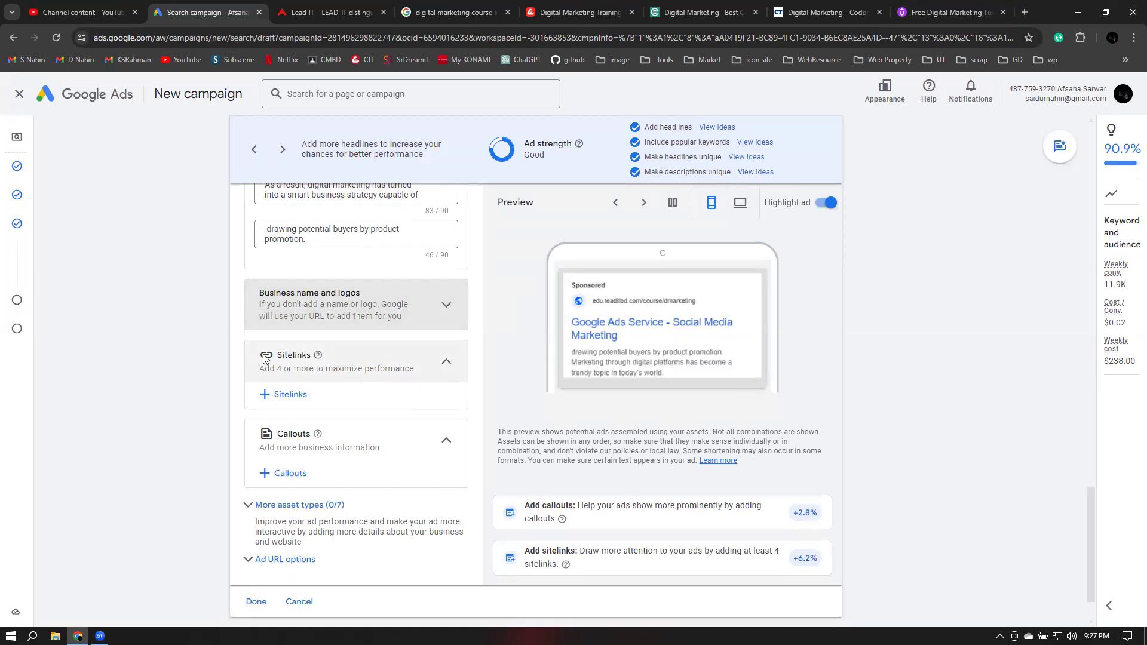
click(278, 396)
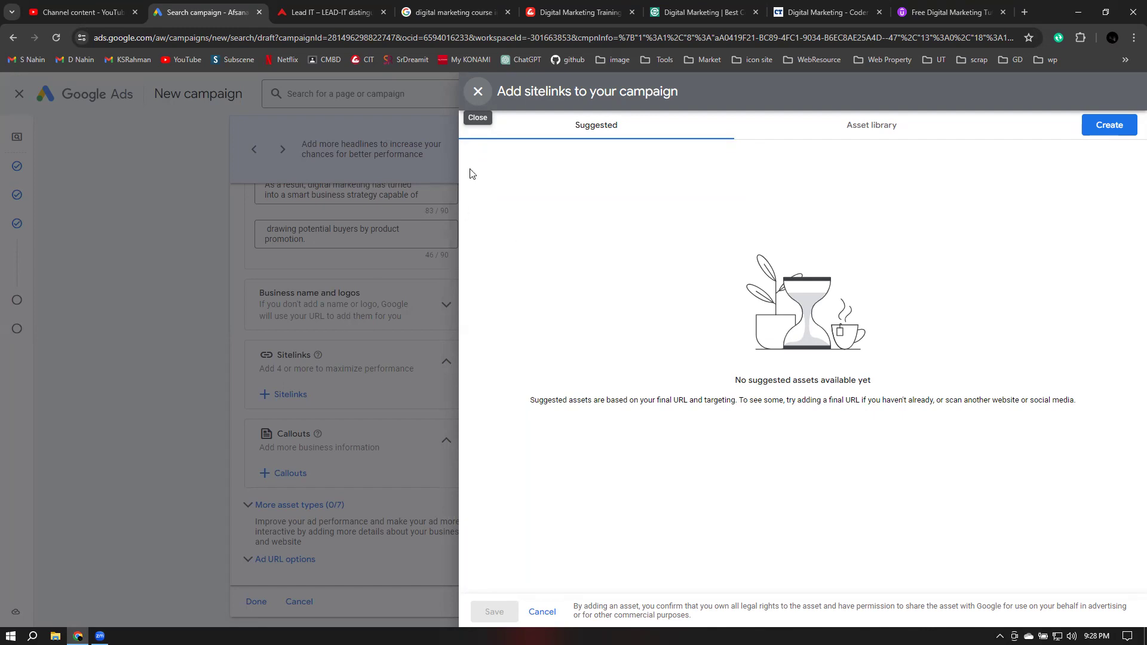
Open a browser window under another Chrome profile, search Google for "air ticket" and highlight the first result's Sponsored label
click(1112, 38)
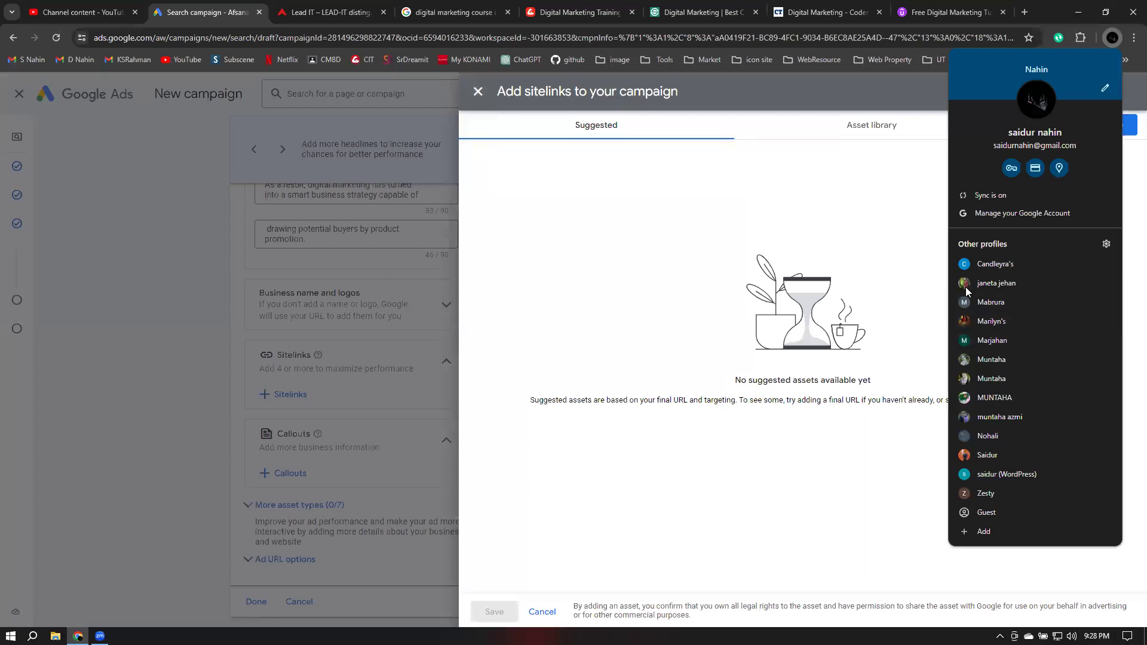
click(992, 302)
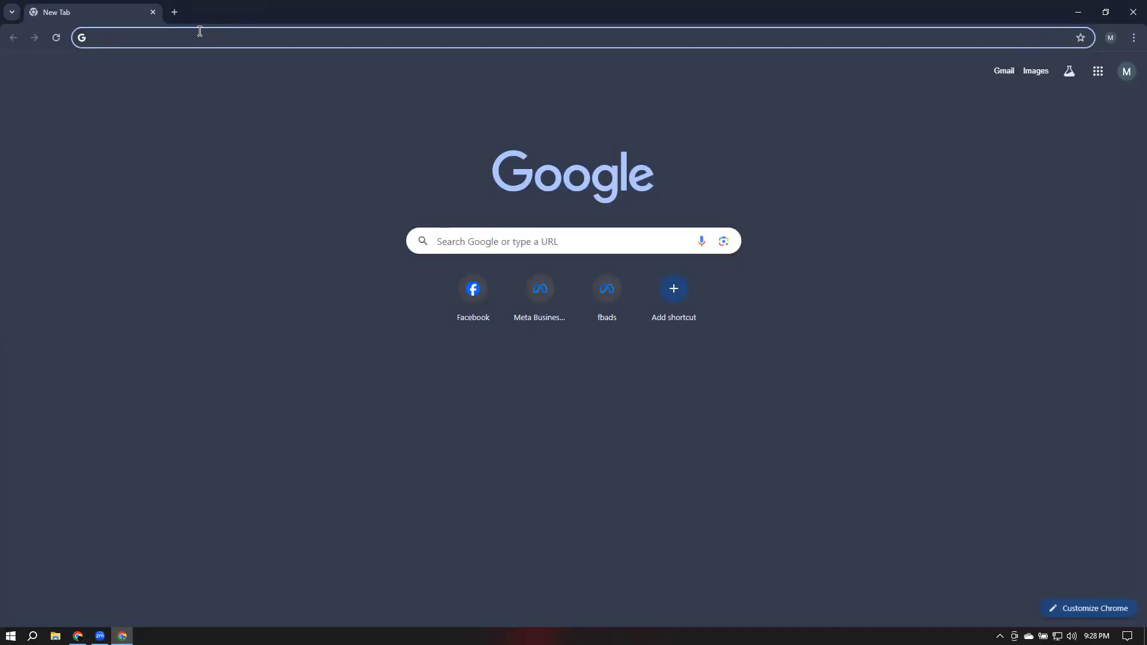
text(air)
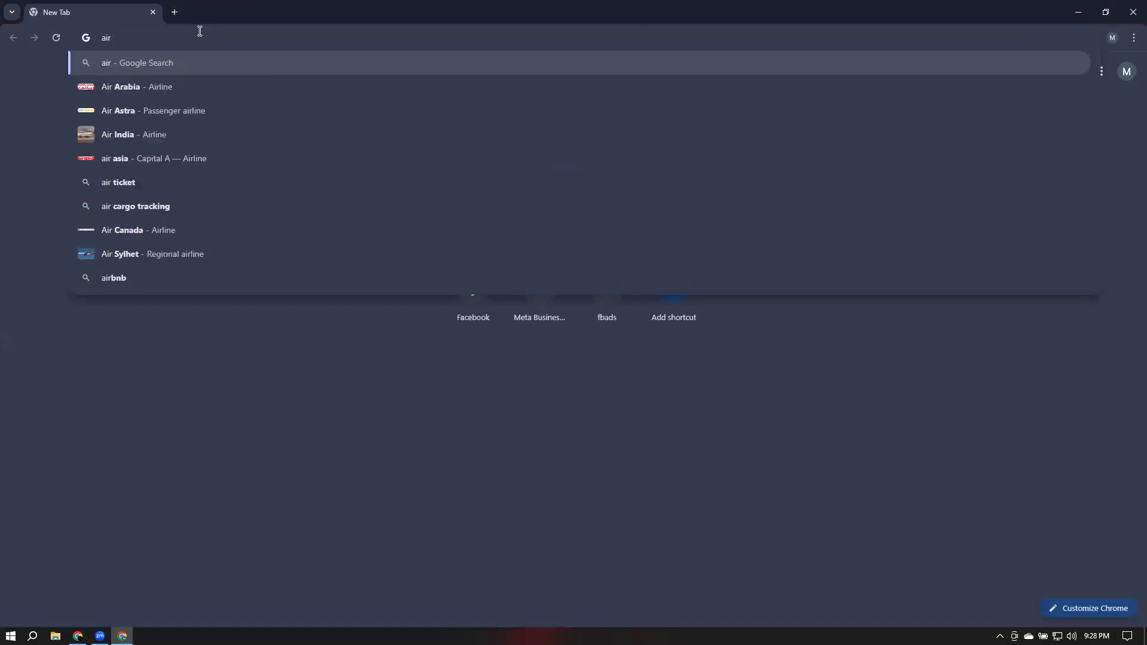
text( ti)
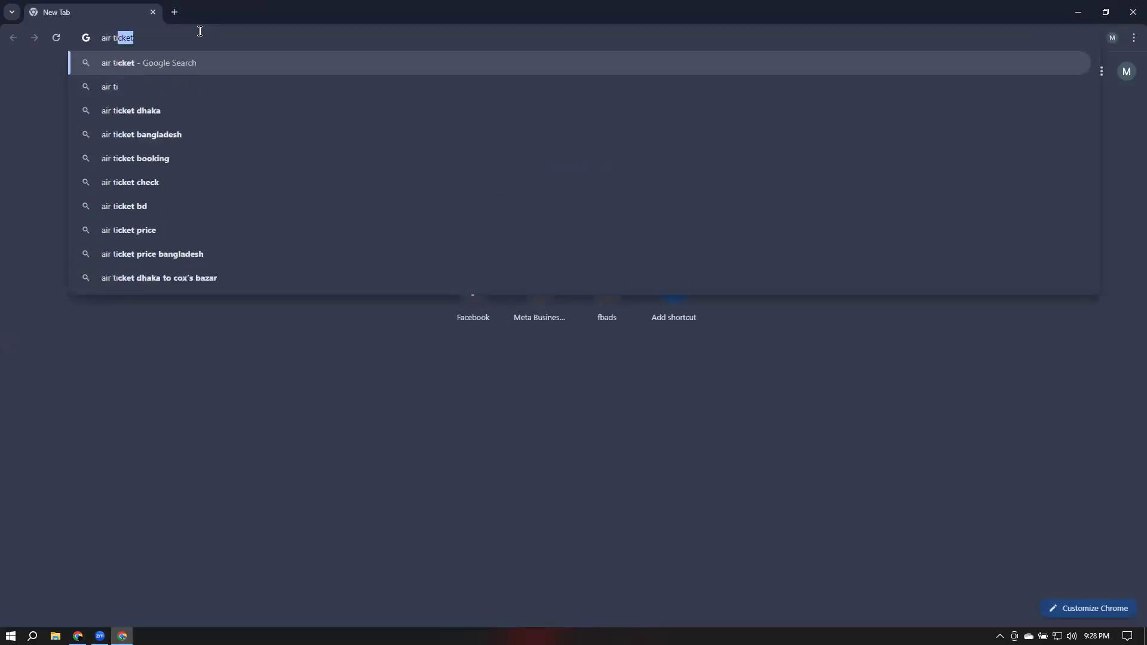
key(Return)
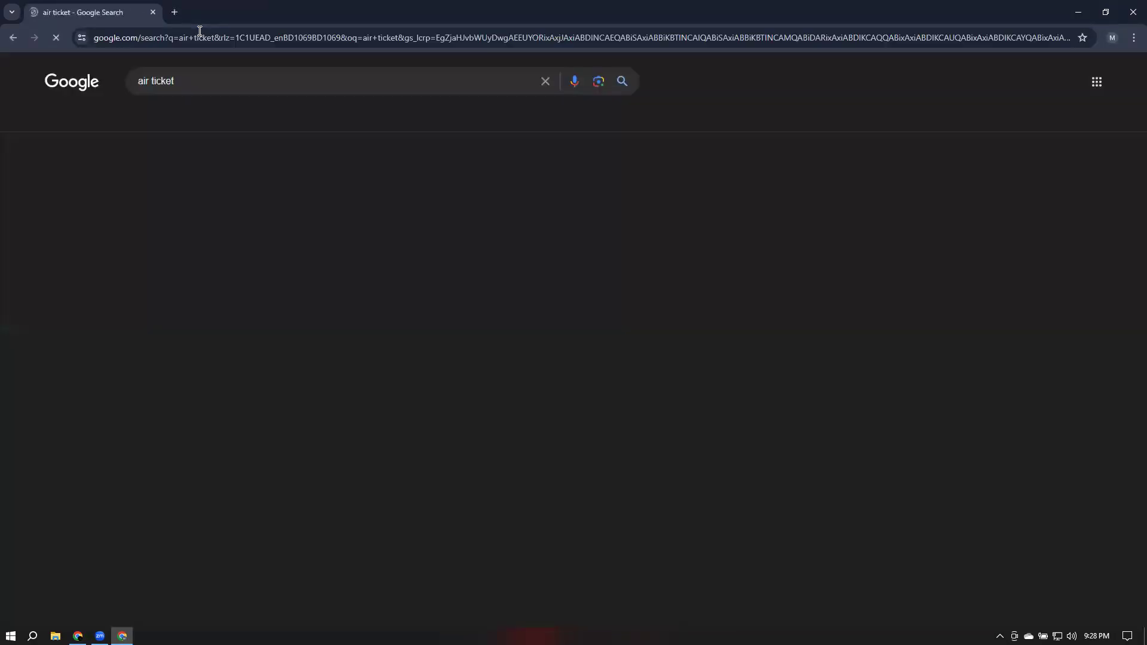
drag(135, 187, 196, 187)
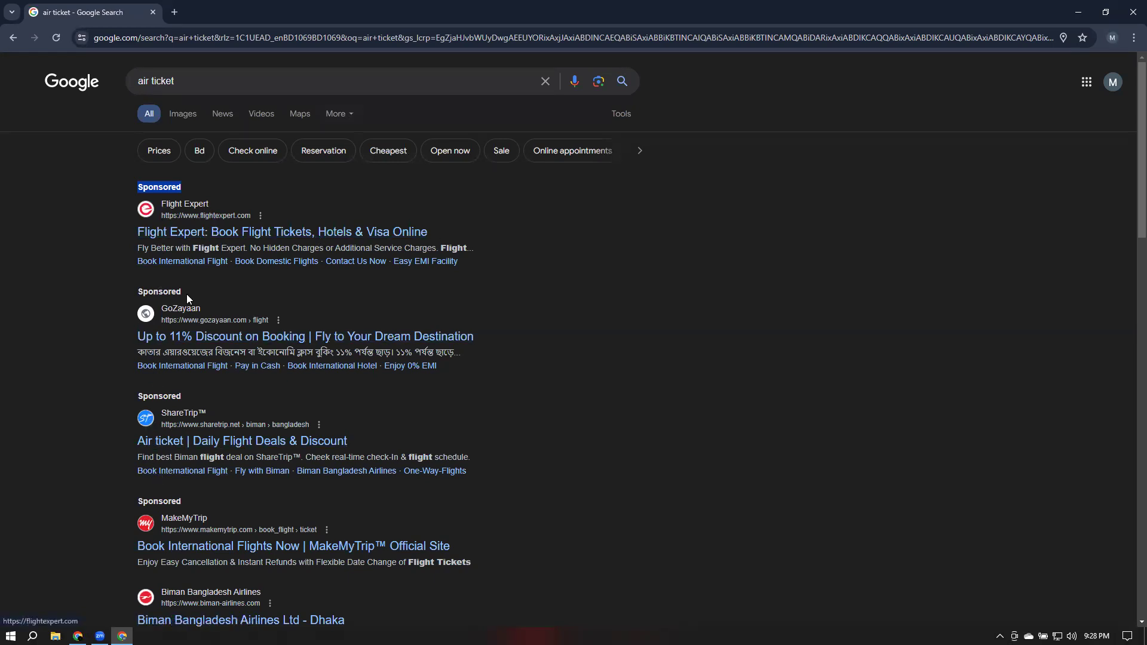
Search Google for "air ticket price" in a new tab to look for ads with sitelinks
click(174, 12)
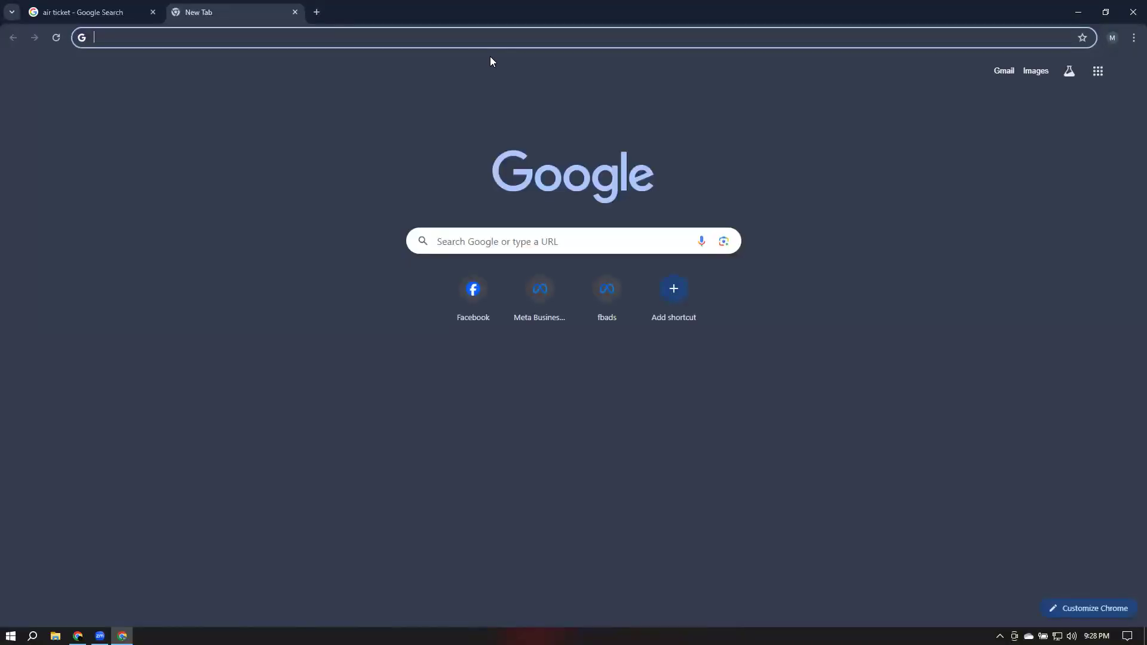
text(air ticket)
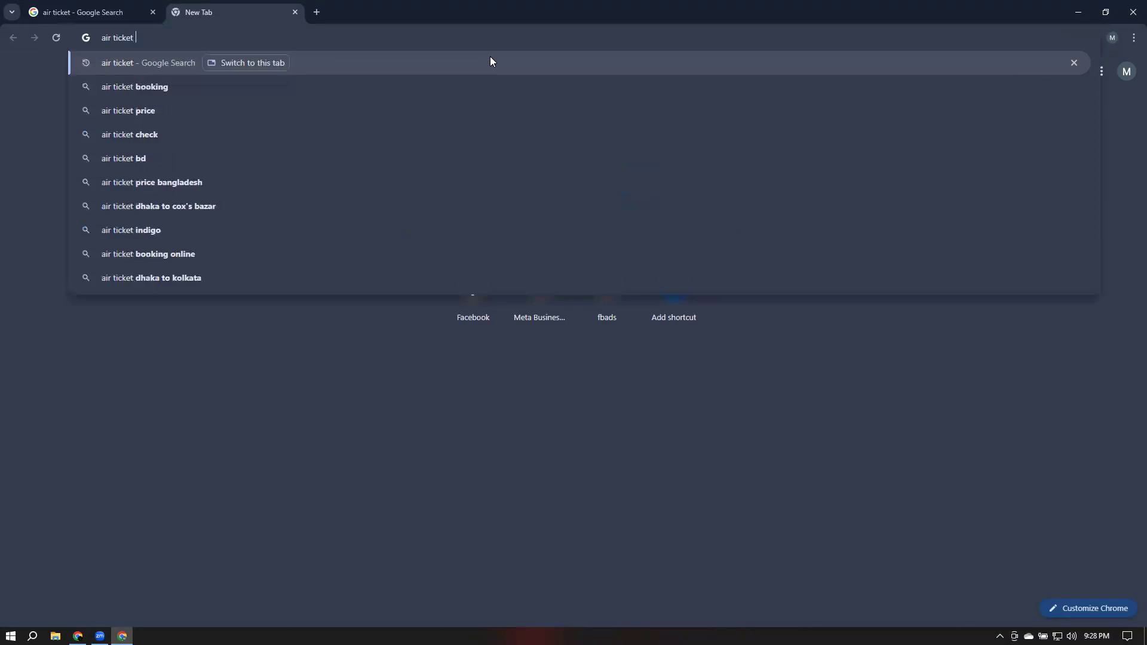
text( pri)
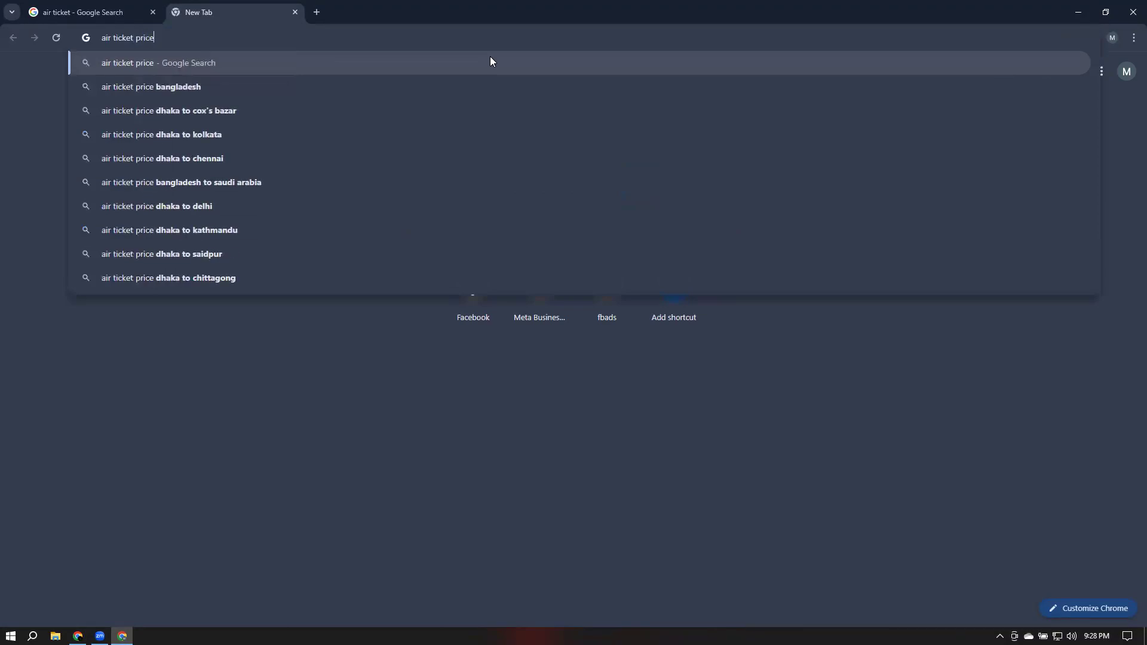
text(ce)
key(Return)
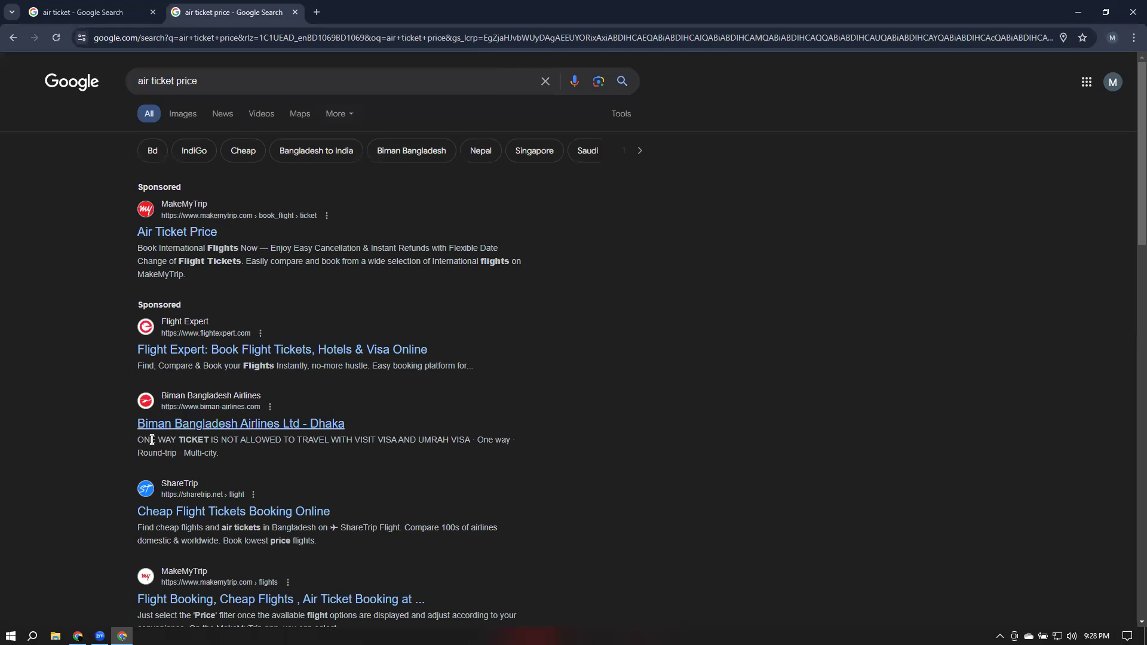
Search Google for "online air ticket booking" in another new tab
click(315, 11)
text(a)
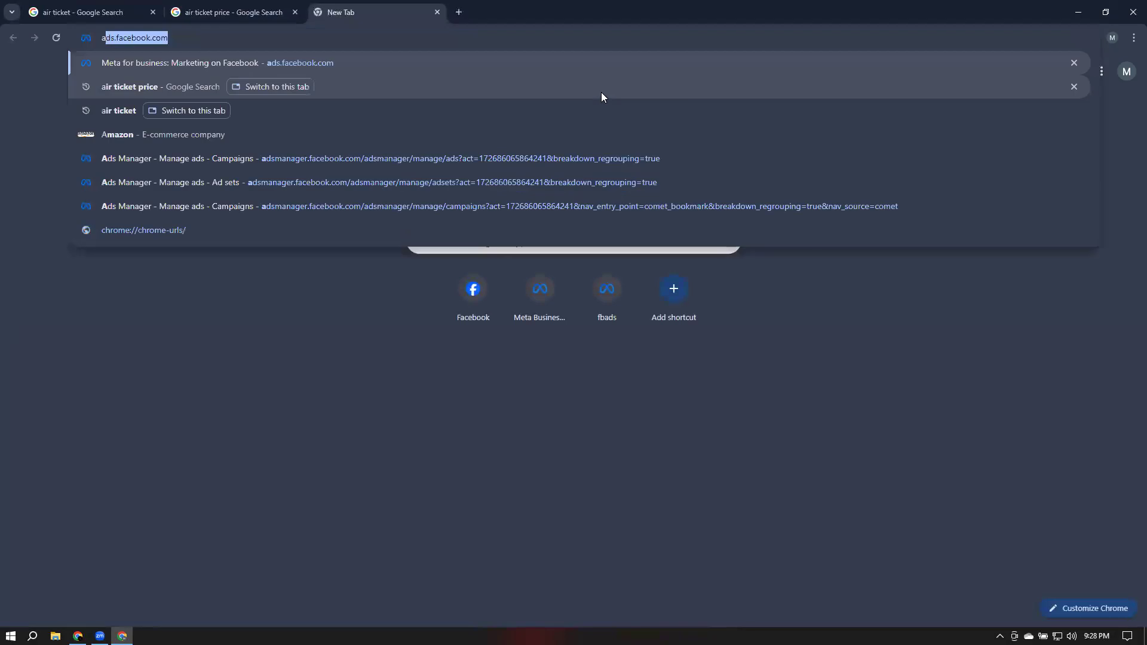
text(ir ticket )
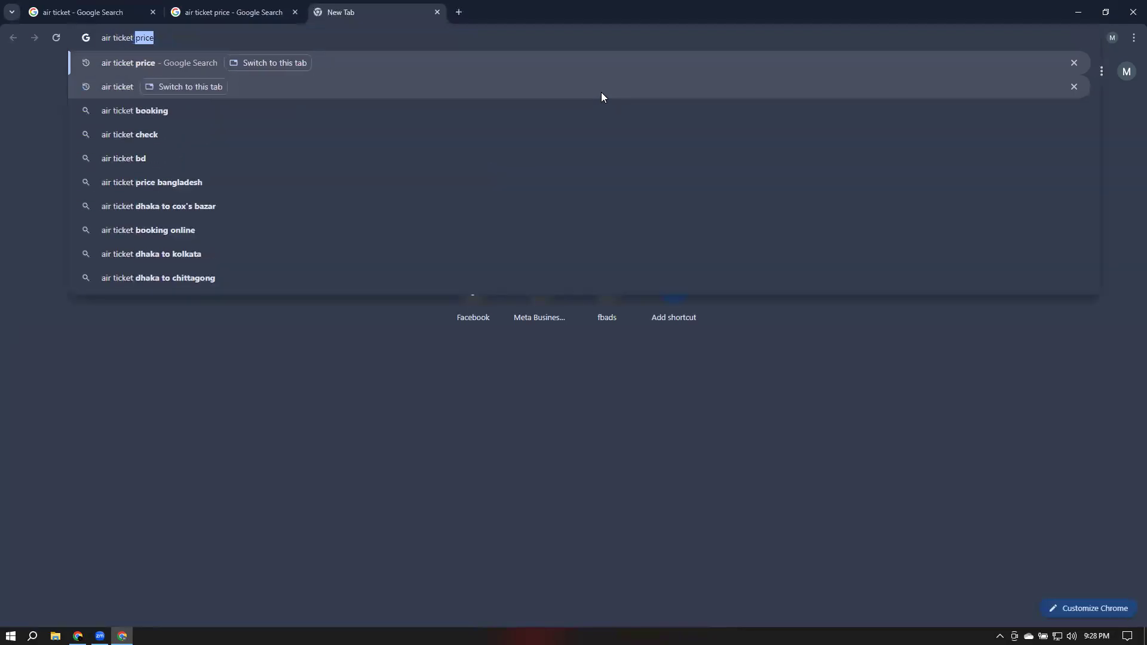
text(book)
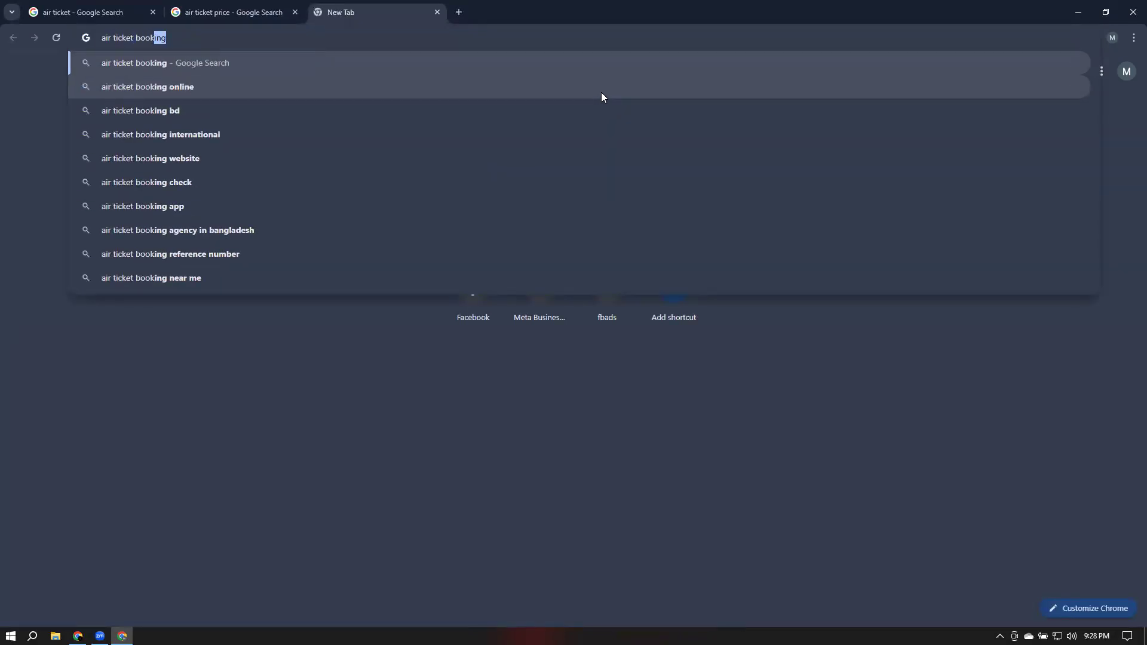
text(ing)
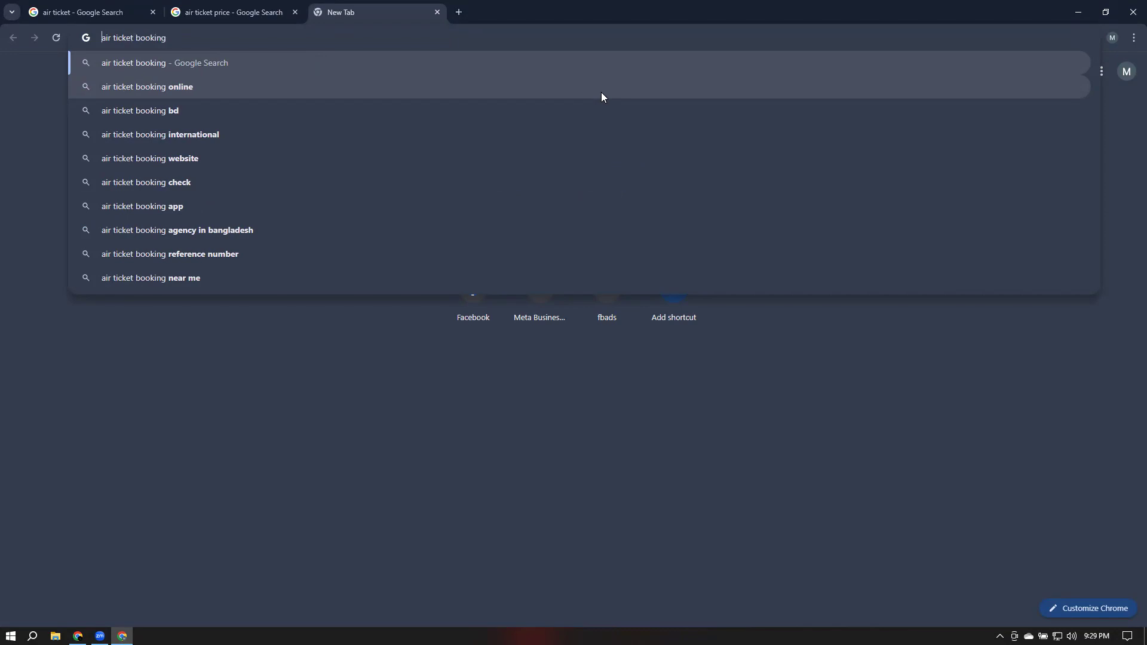
key(Home)
text(online)
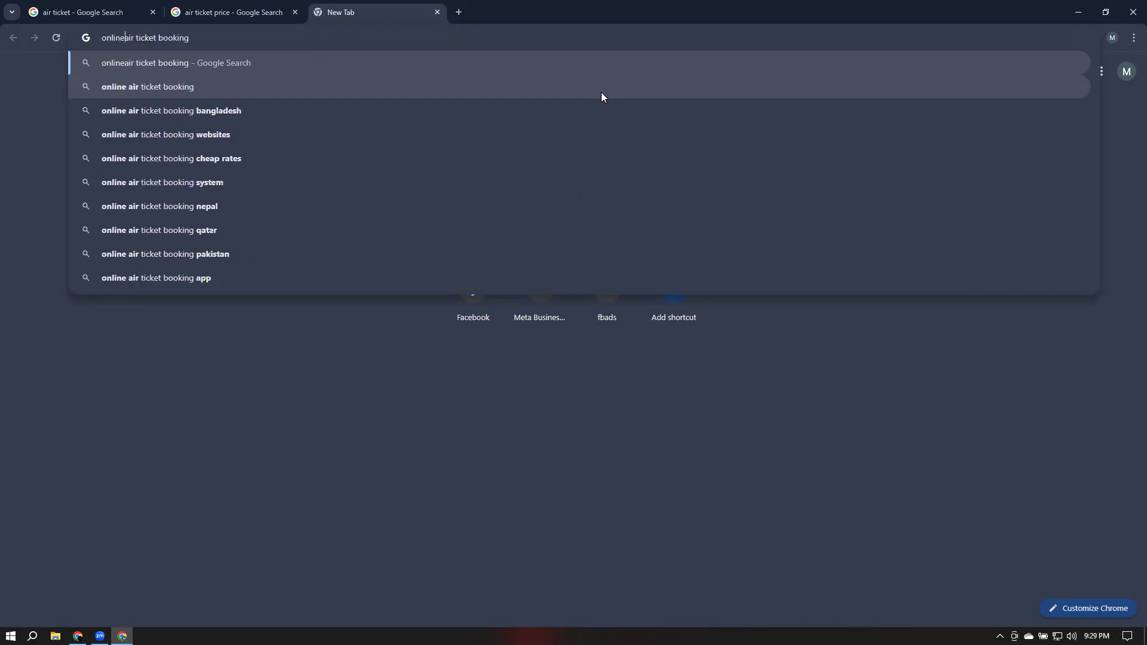
key(Return)
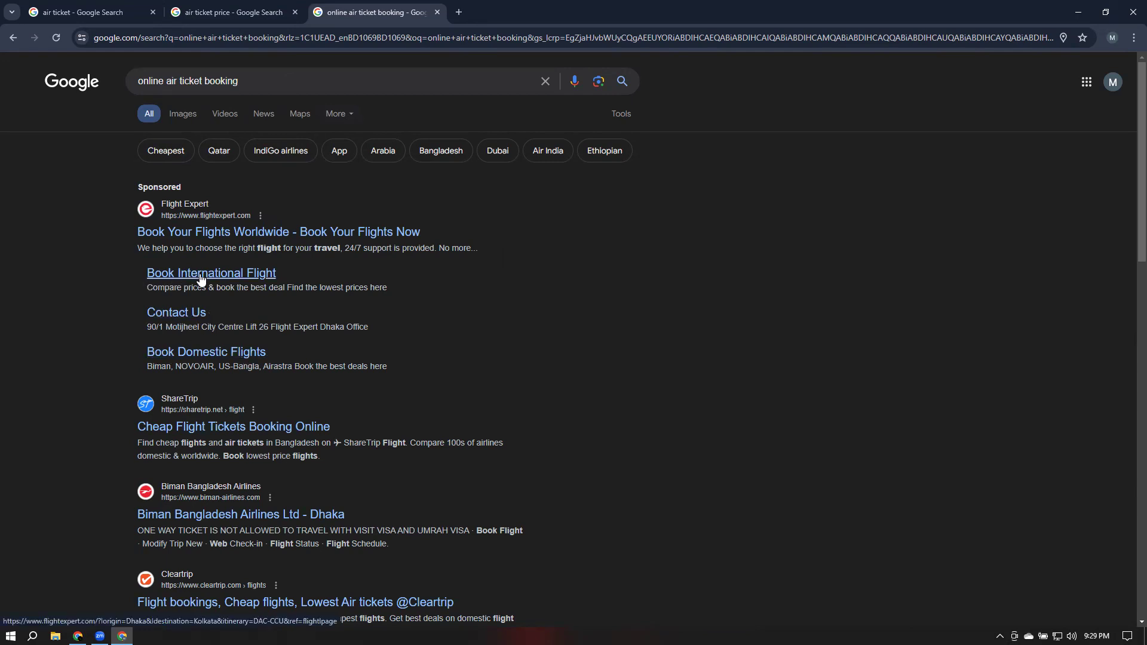
Open the Flight Expert ad's Book International Flight, Contact Us and Book Domestic Flights sitelinks in separate tabs
right_click(181, 277)
click(237, 291)
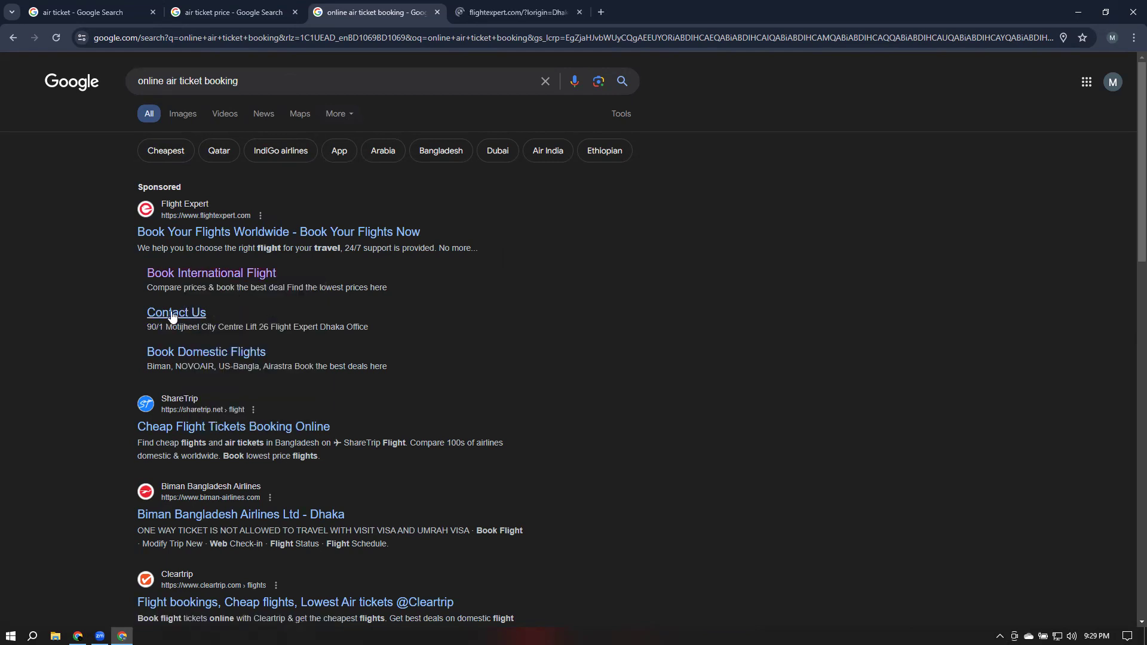
right_click(171, 311)
click(194, 323)
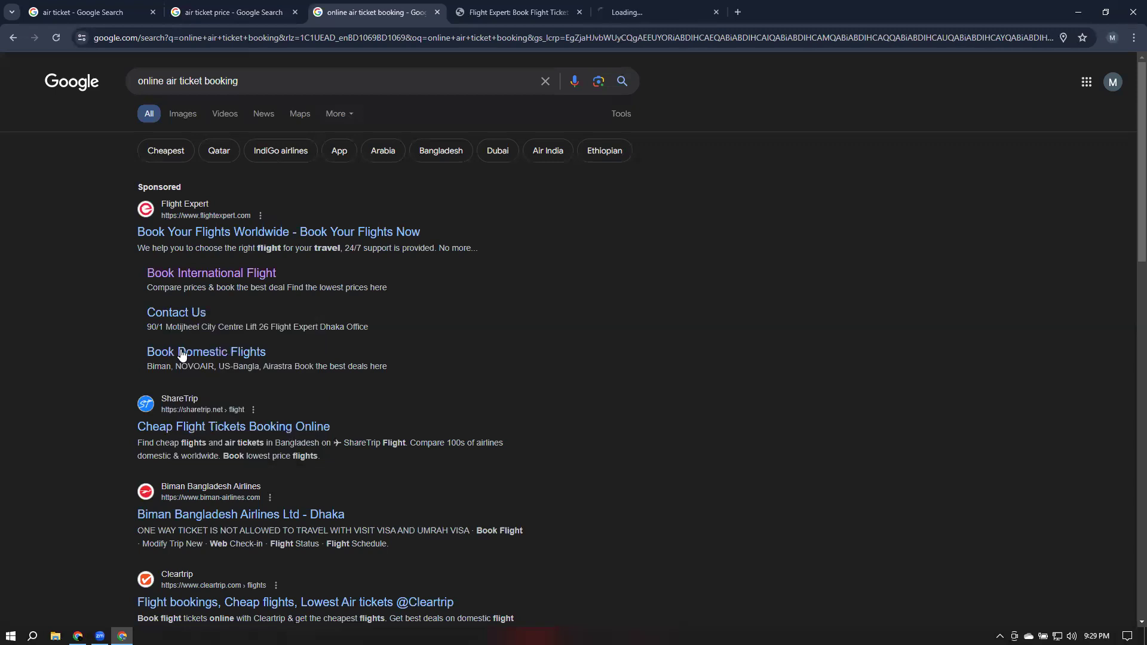
right_click(180, 359)
click(224, 369)
View the landing pages of Flight Expert's international flight, contact and domestic flight sitelinks
click(526, 12)
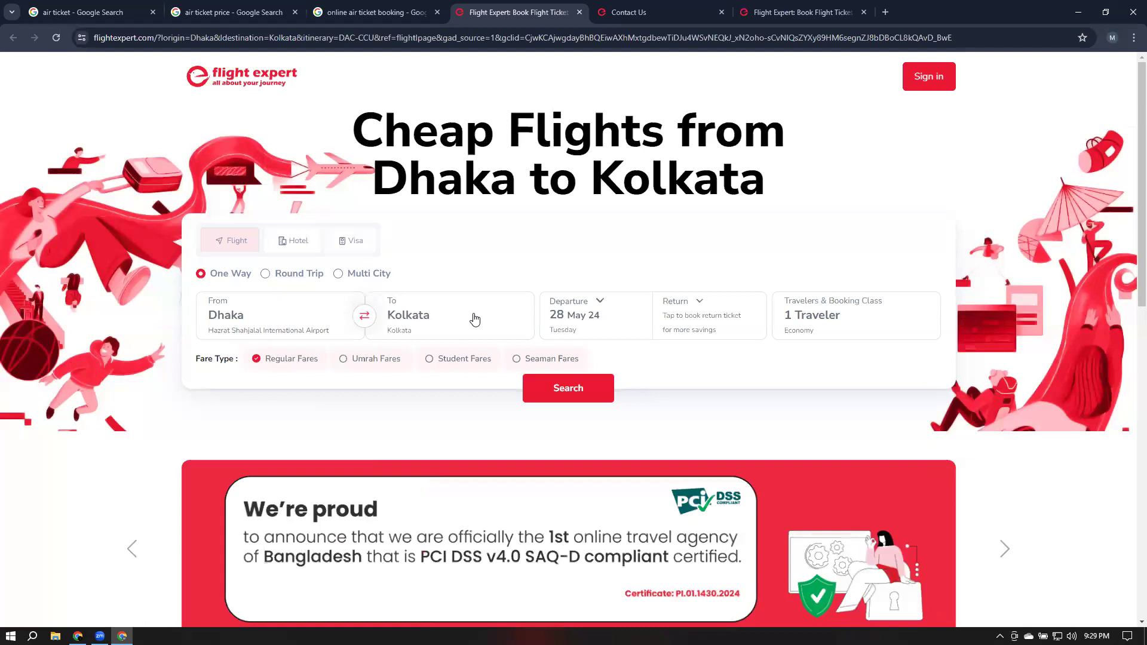
click(692, 7)
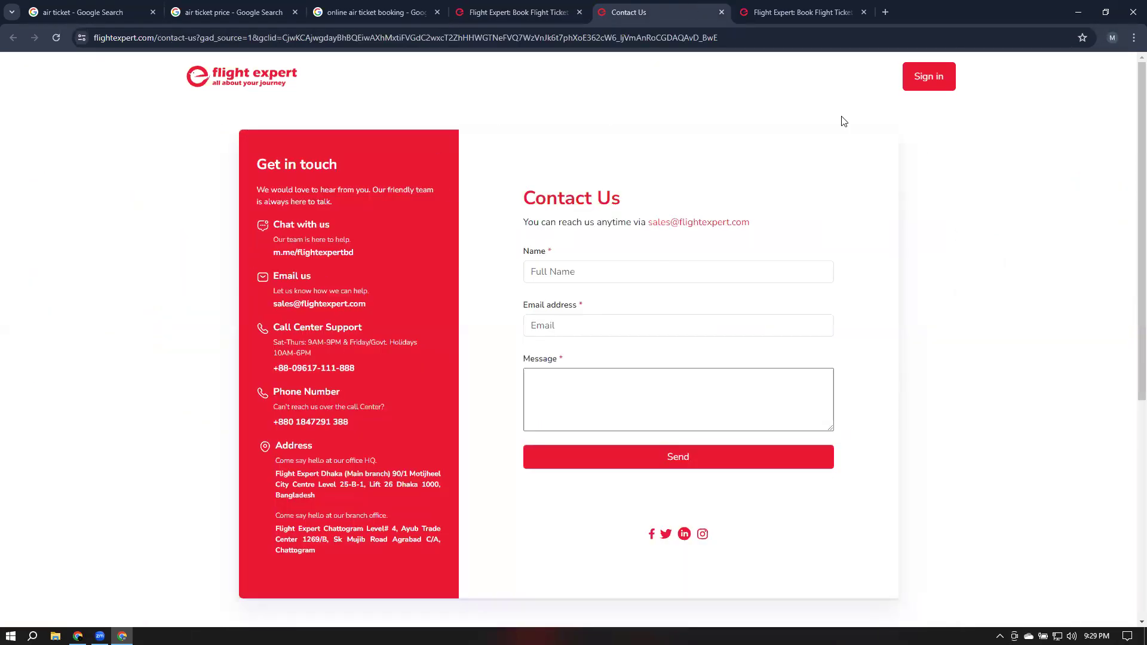
scroll(984, 423, down, 3)
scroll(862, 440, up, 3)
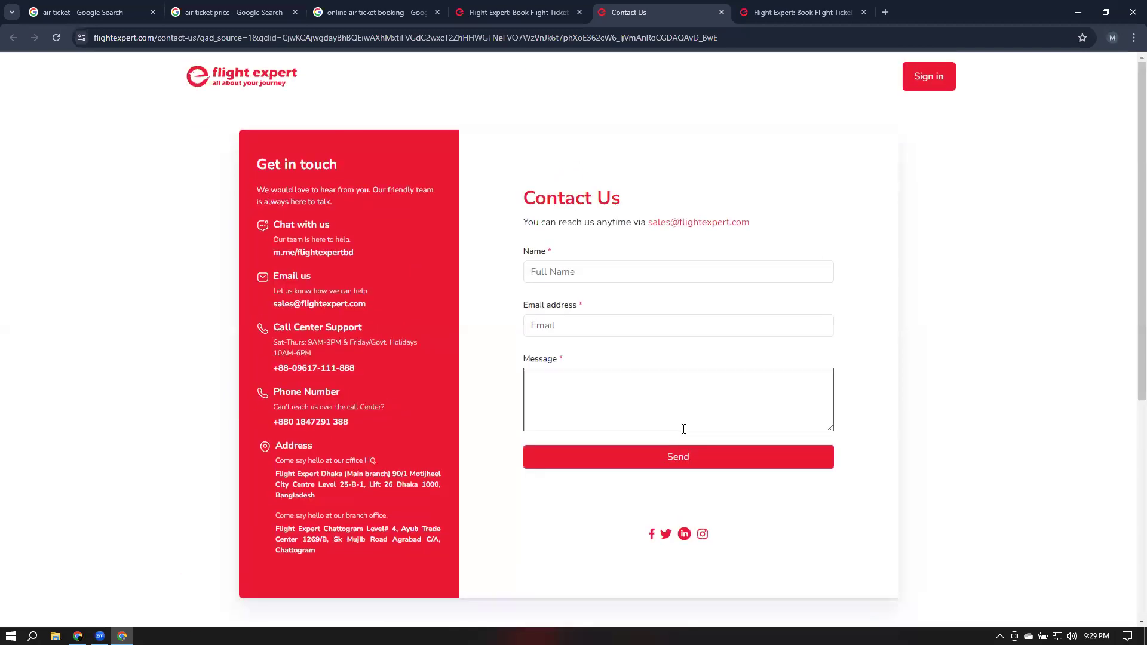
click(801, 6)
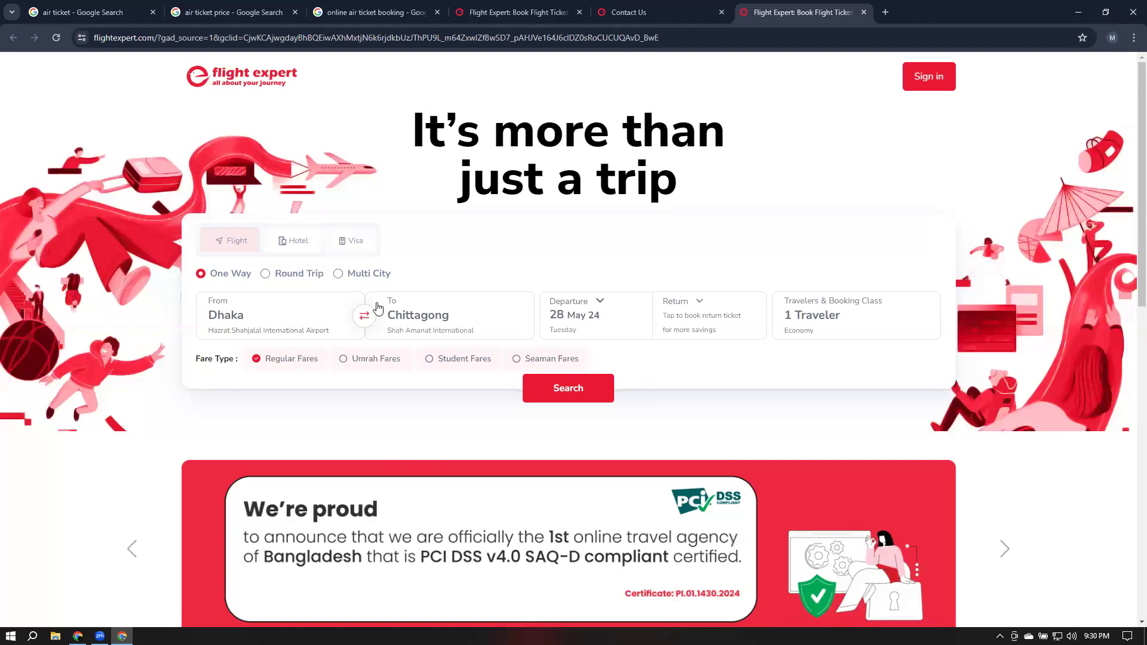
Place the domestic flights page beside the international one and compare both with their sitelinks in the Flight Expert ad
drag(787, 6, 670, 6)
click(518, 8)
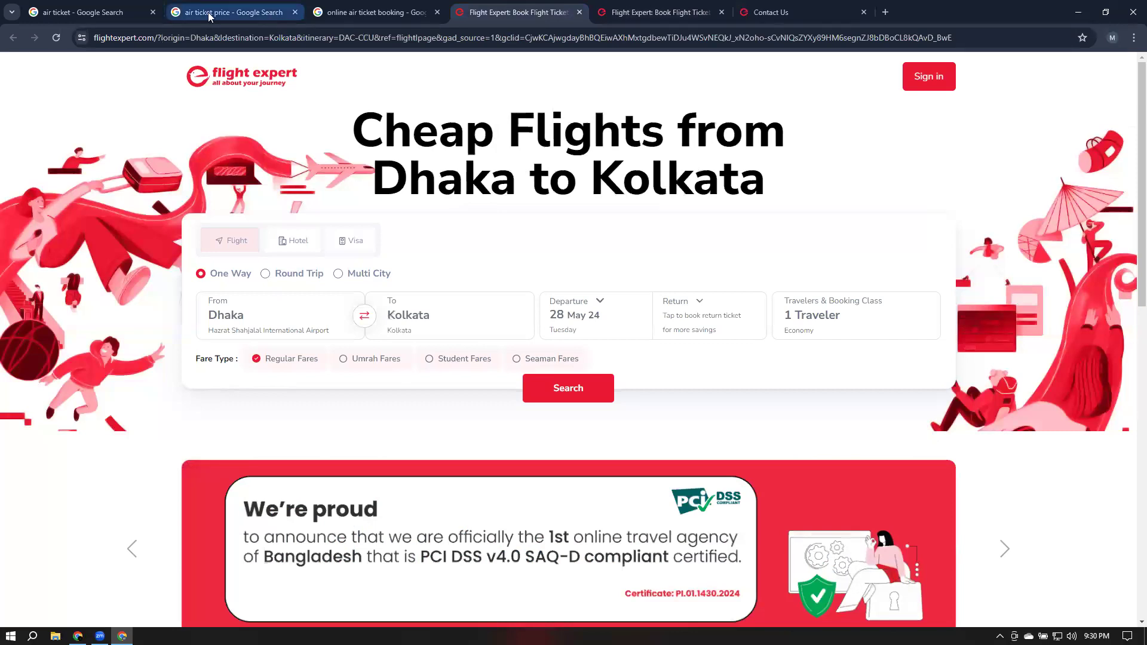
click(346, 11)
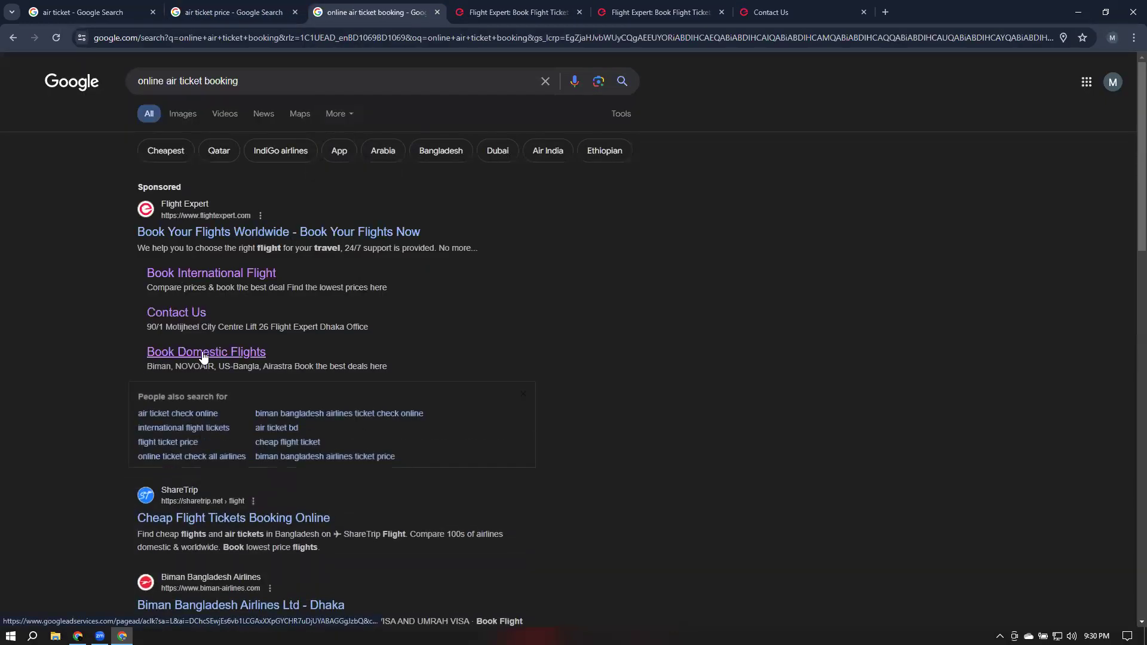
click(520, 11)
click(657, 12)
click(584, 12)
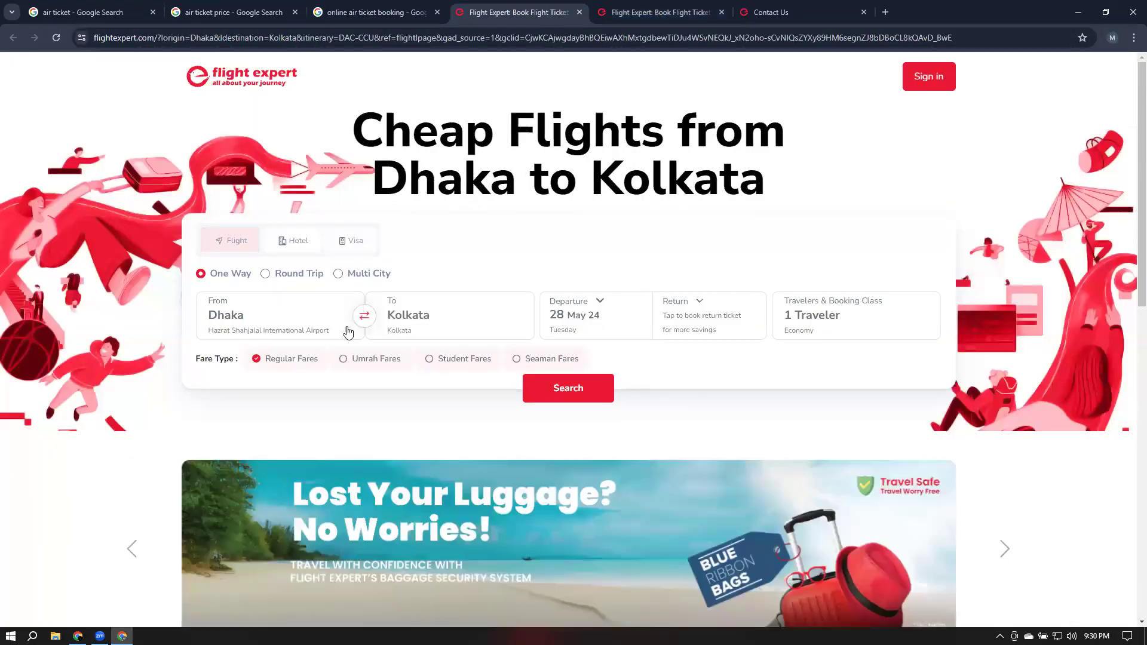
View the destination choices on the Dhaka to Kolkata landing page and glance at the Contact Us page
click(416, 324)
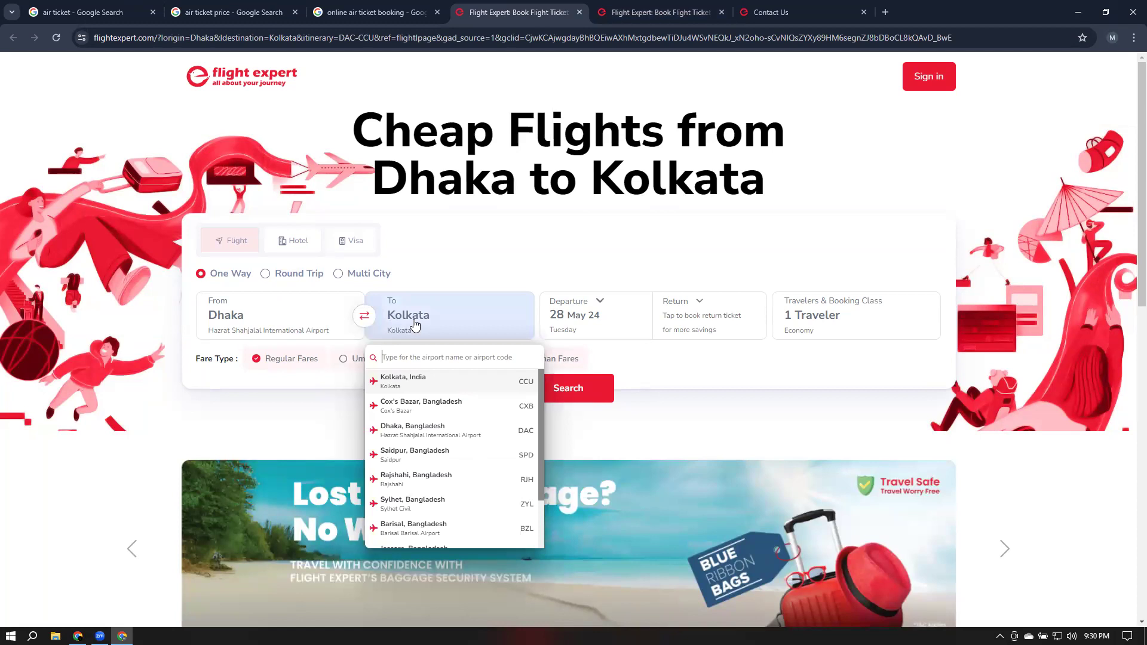
click(488, 237)
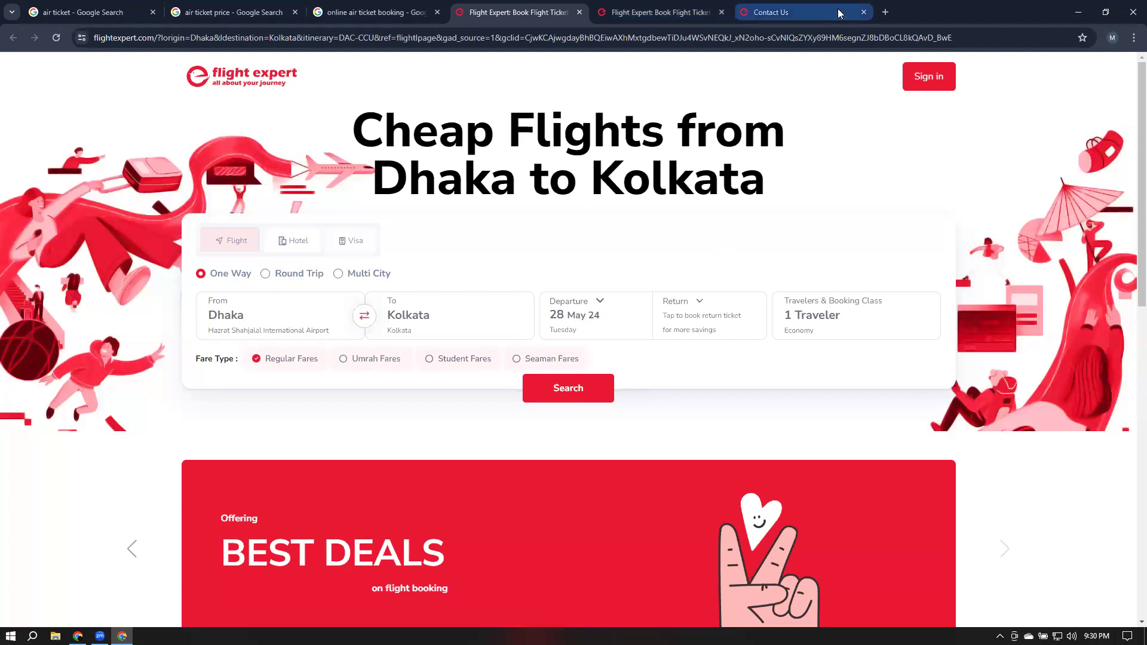
click(795, 12)
Search Google for "flight expert" in a new tab and open Flight Expert's homepage to check its plain web address
click(886, 12)
text(fligh)
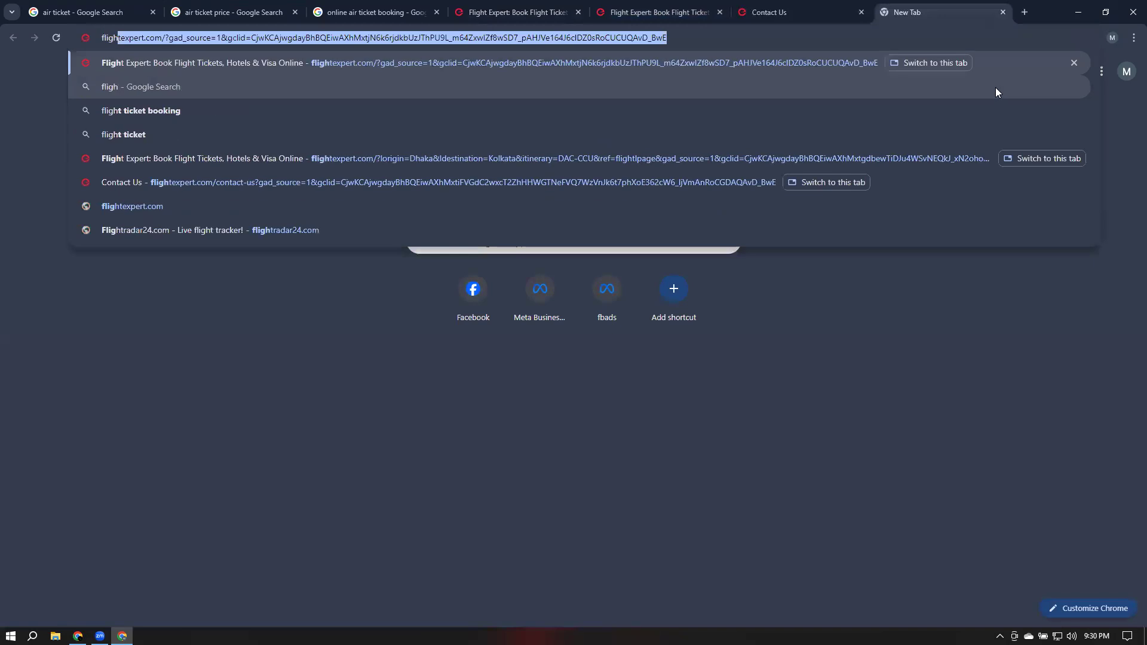
text(t expert)
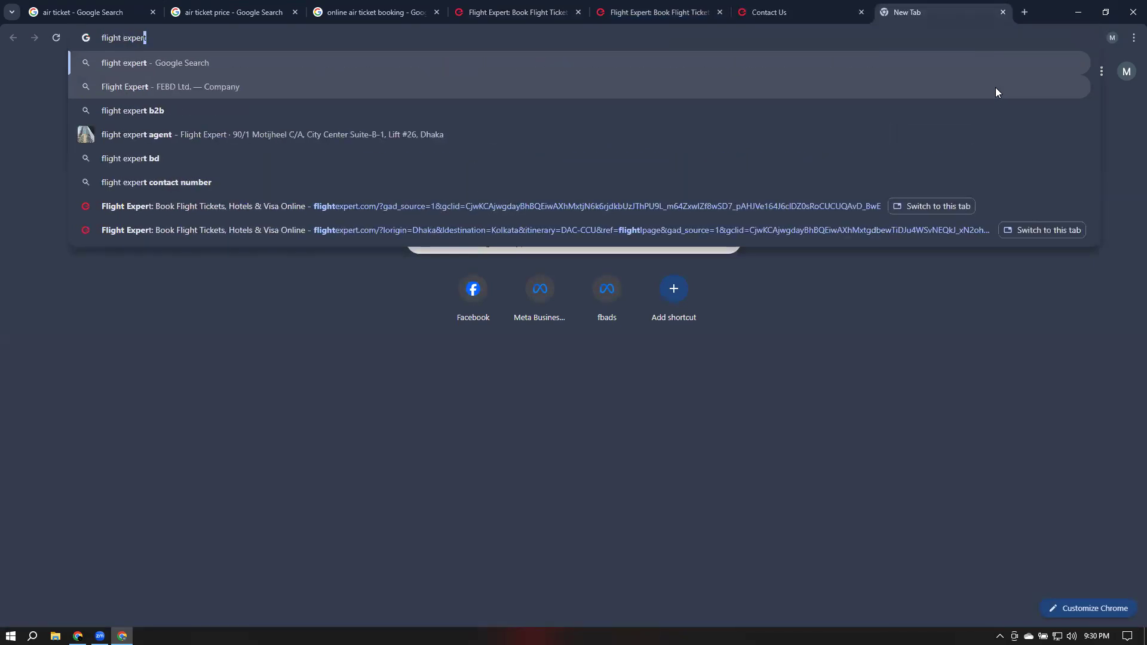
key(Return)
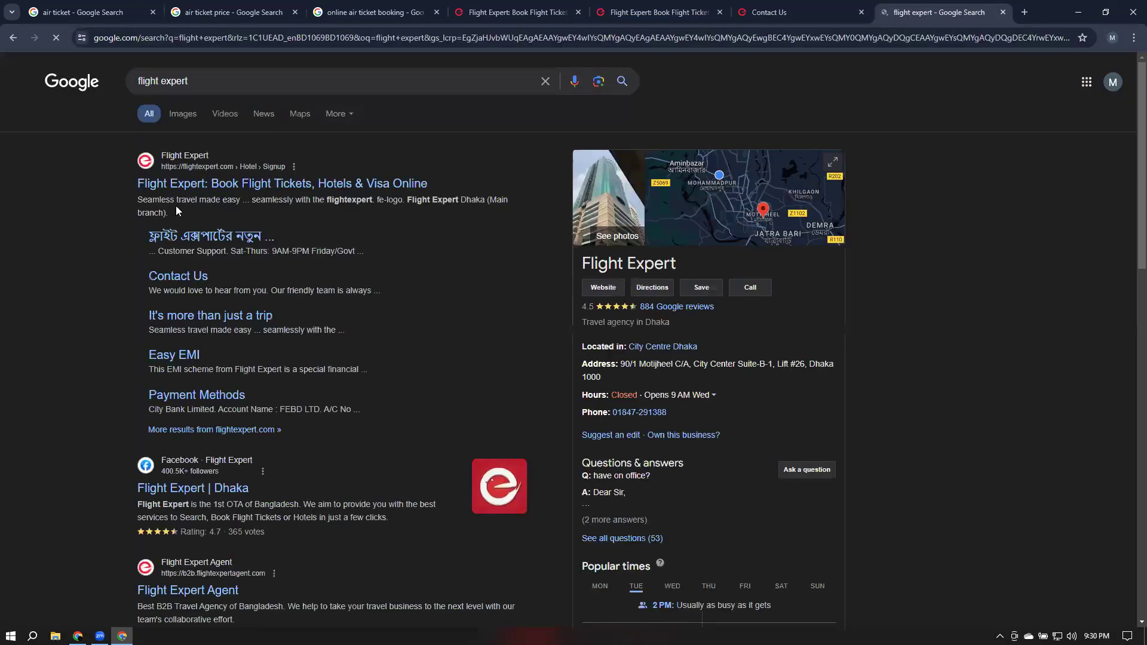
click(185, 184)
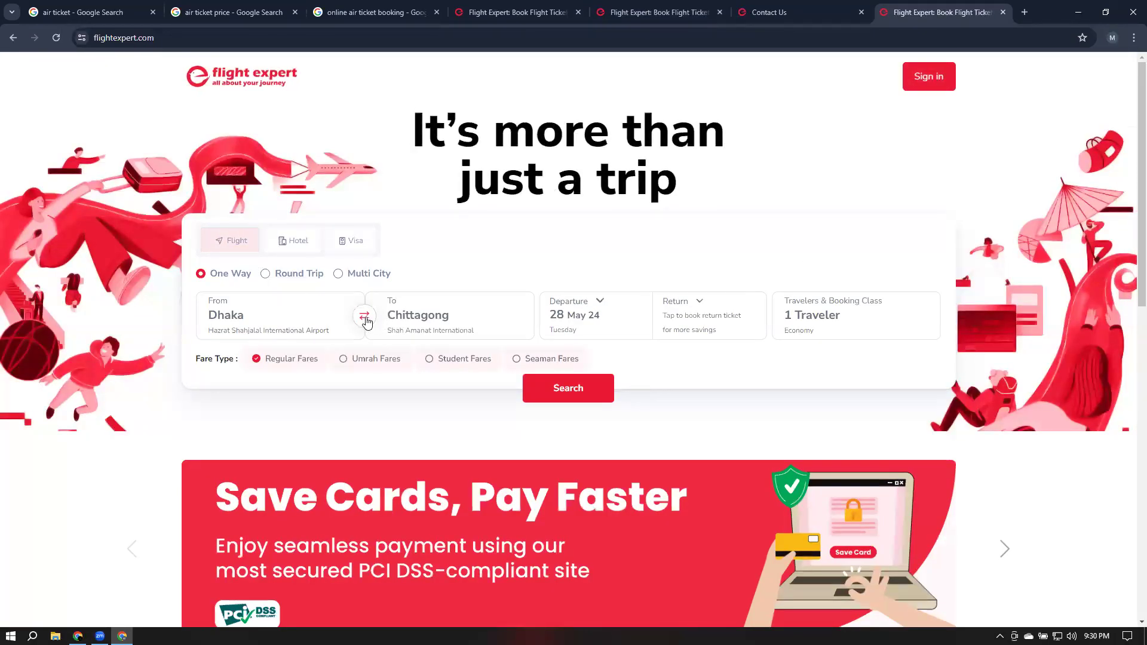
click(168, 37)
click(124, 173)
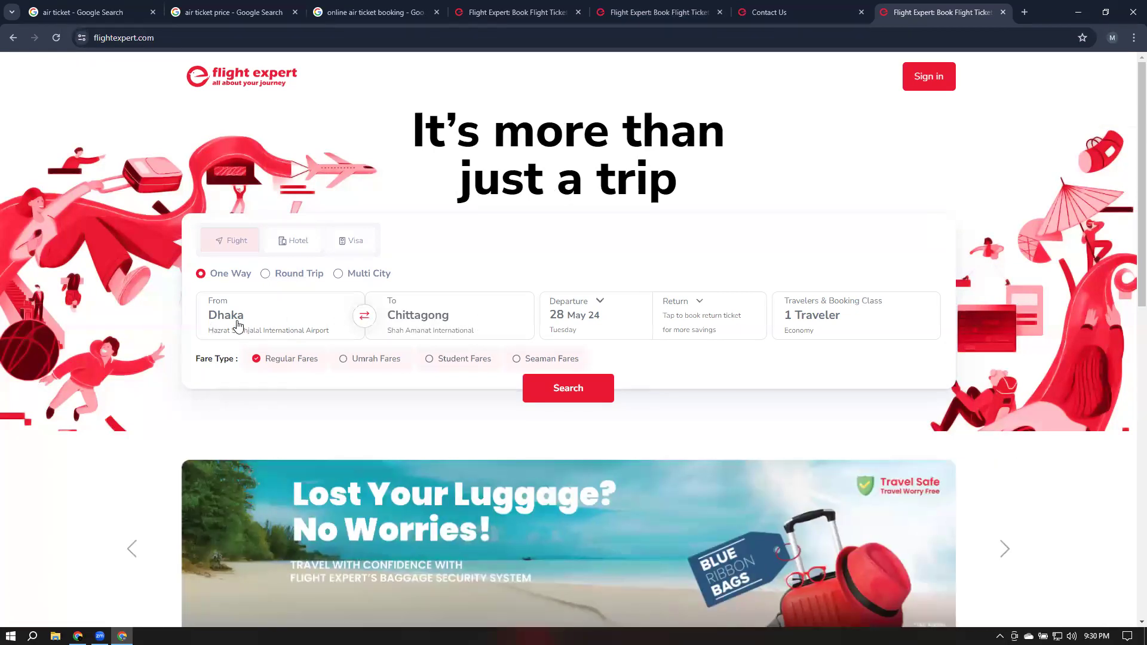
Search for a one-way flight from Dhaka to Chennai on 28 May 2024 for one economy traveler and inspect the results page's URL
click(414, 327)
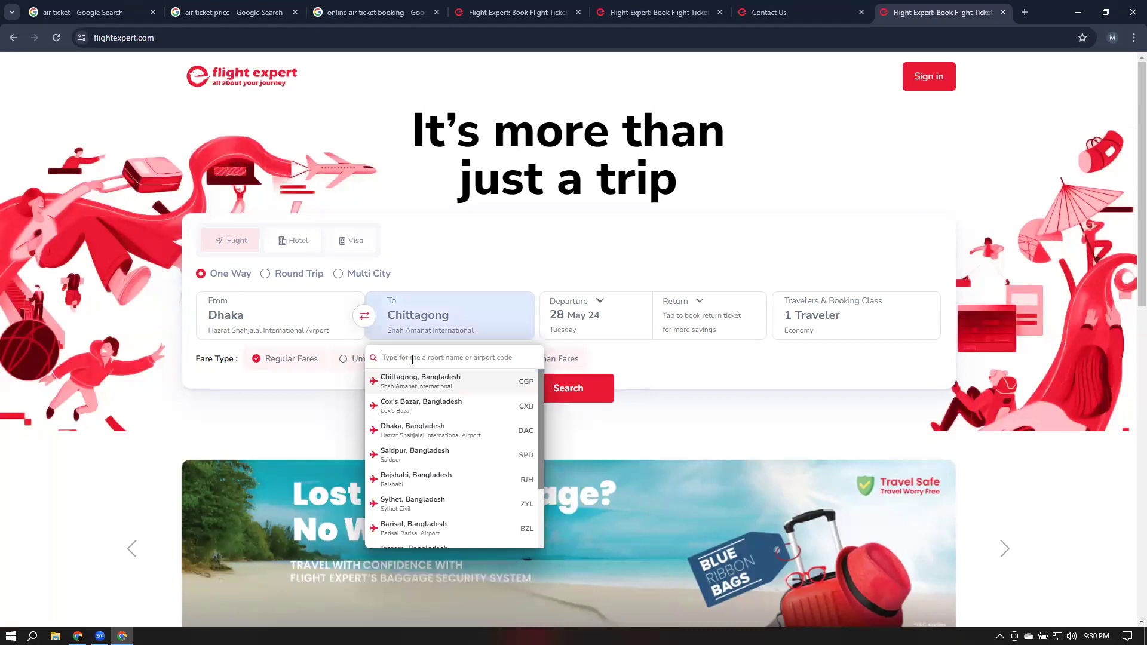
text(c)
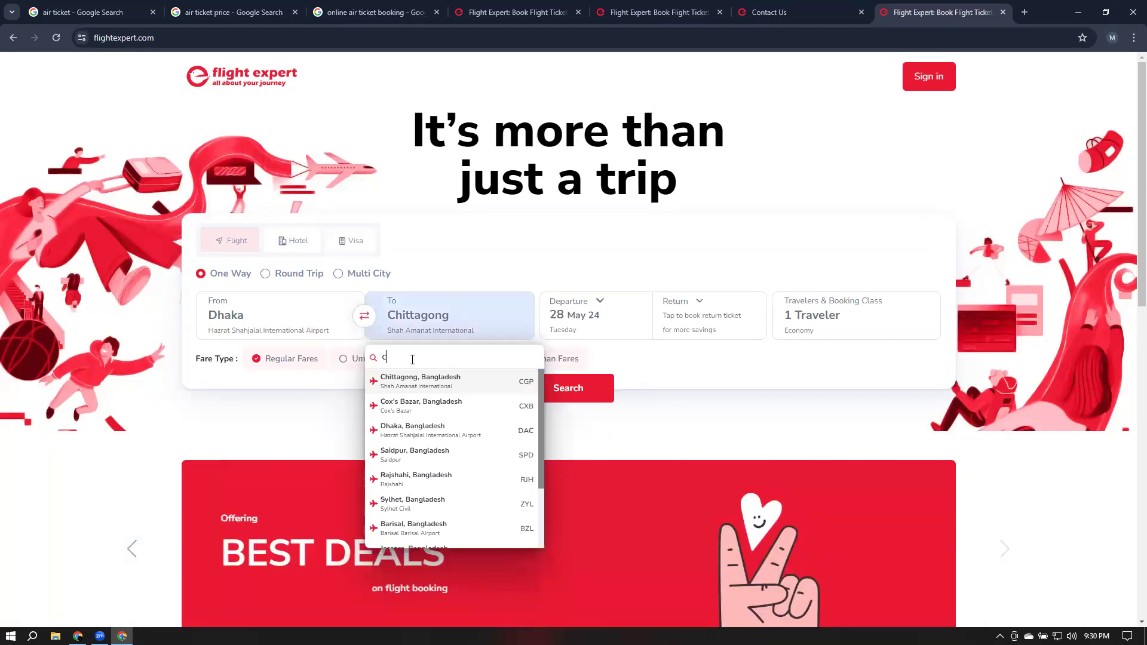
text(hennai)
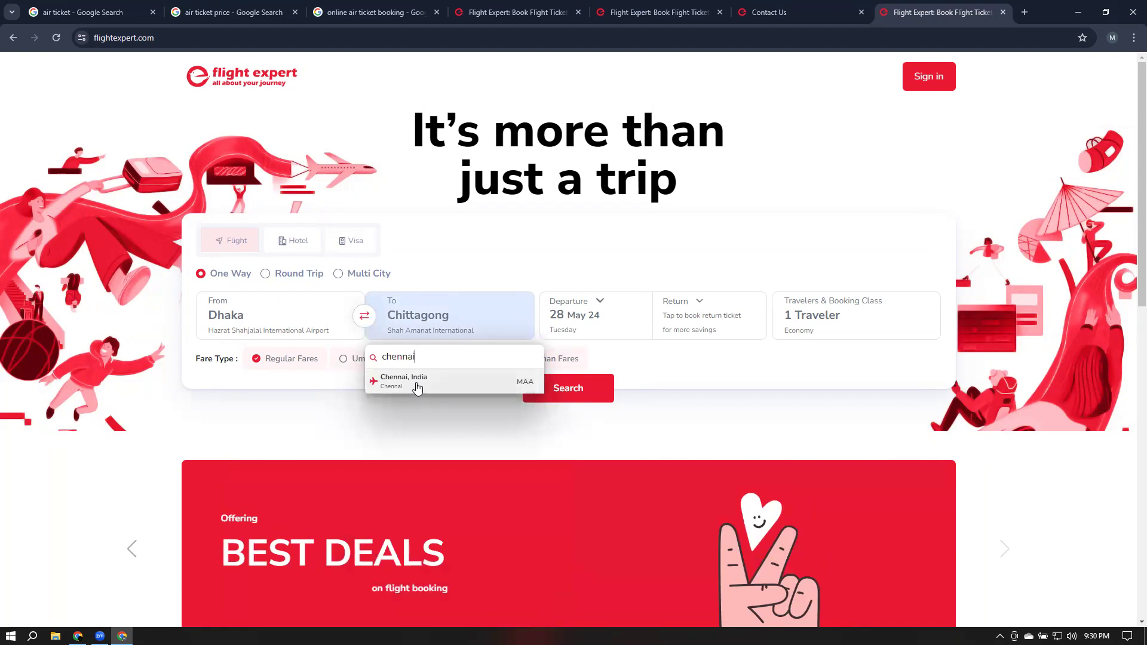
click(413, 383)
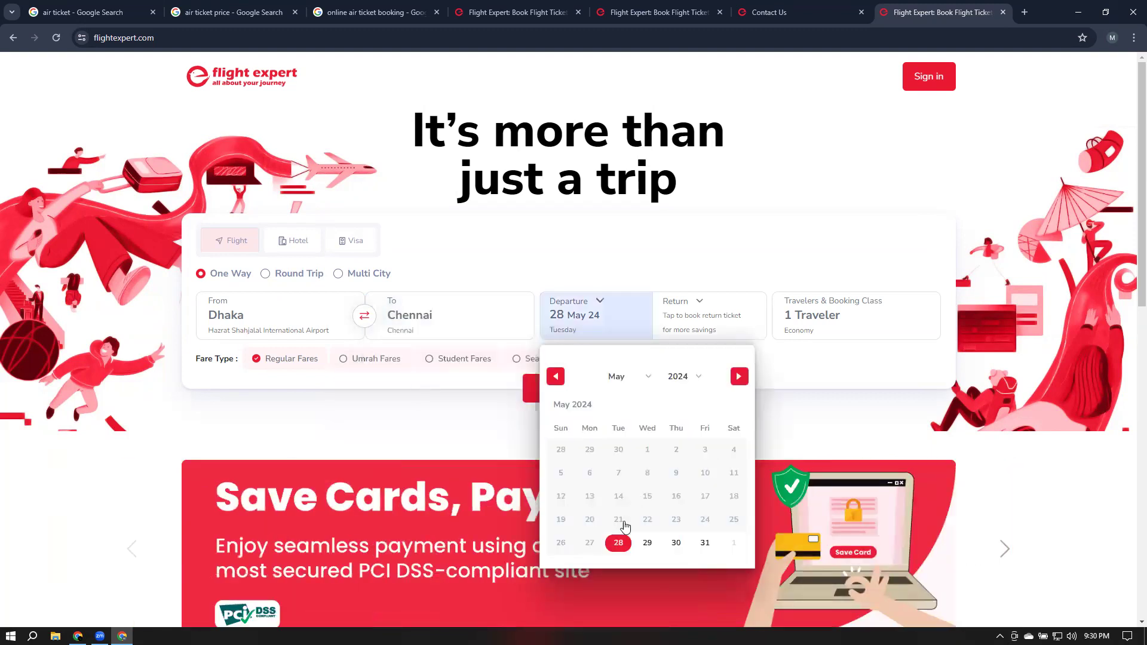
click(618, 541)
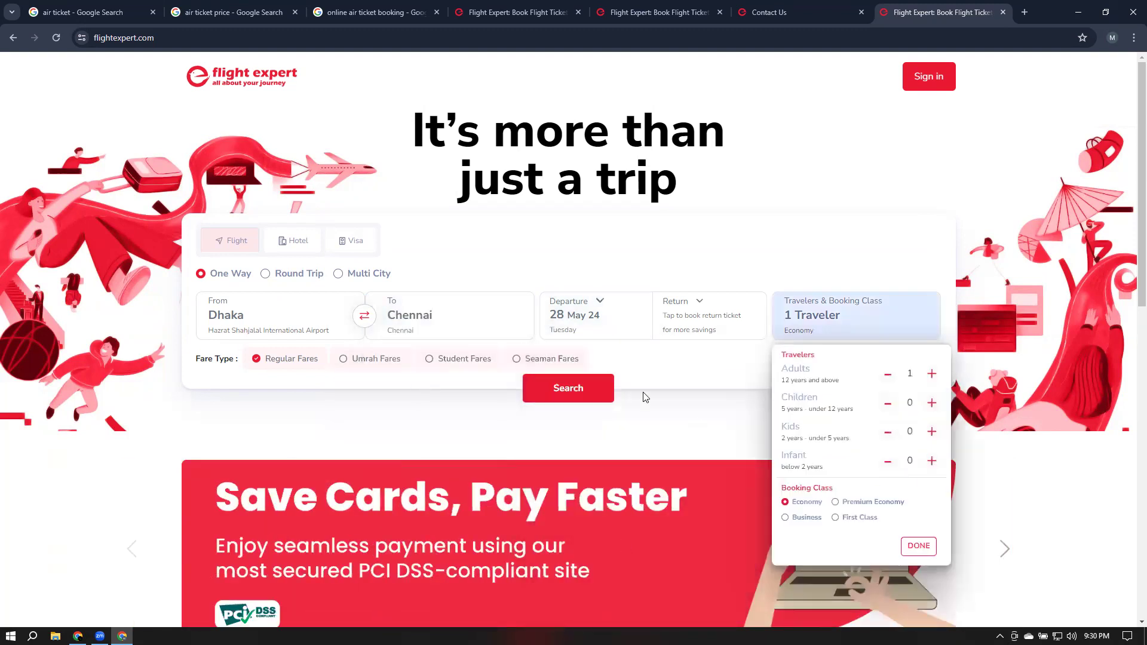
click(906, 547)
click(564, 395)
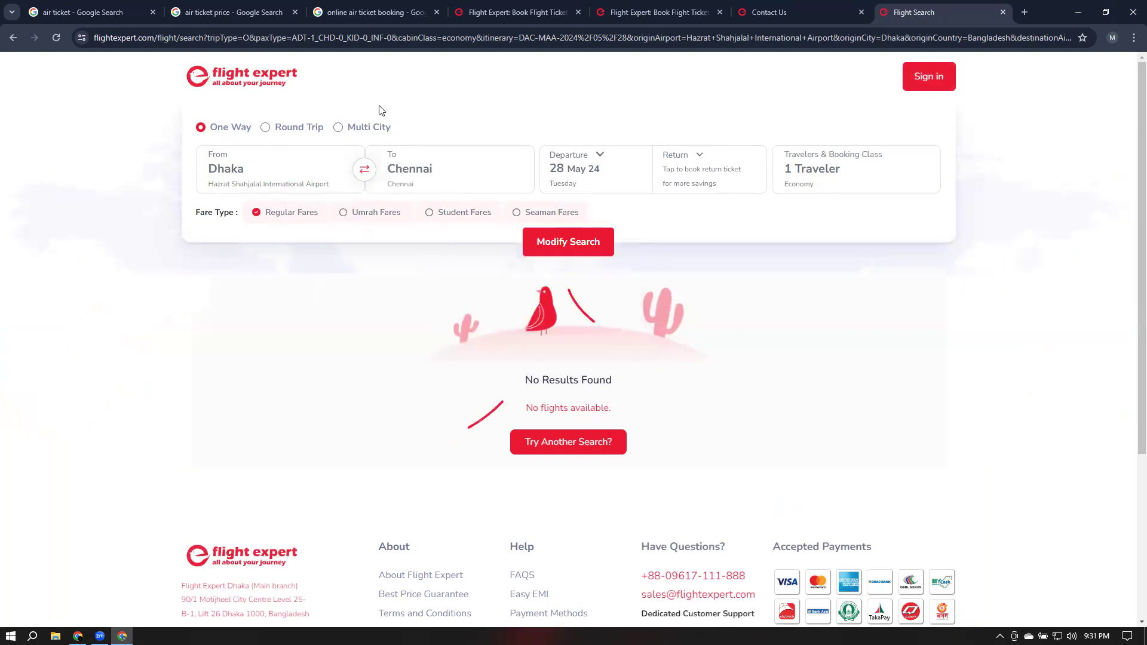
click(226, 39)
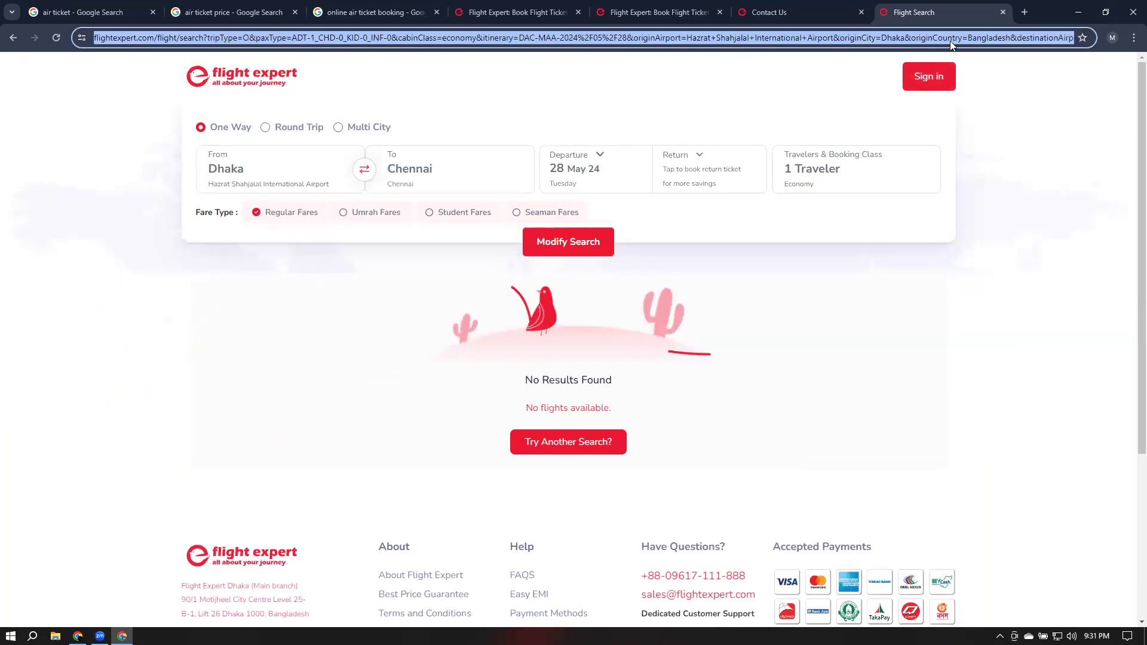
Compare the Book International Flight sitelink in the Flight Expert ad with its Dhaka to Kolkata landing page
click(383, 8)
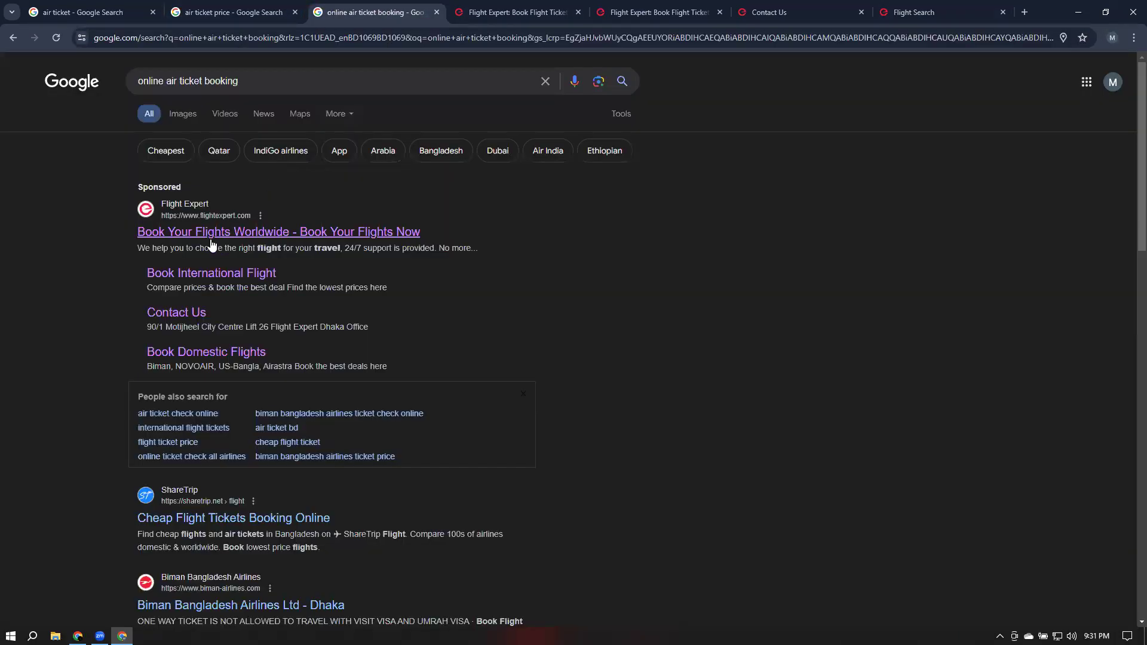
right_click(196, 276)
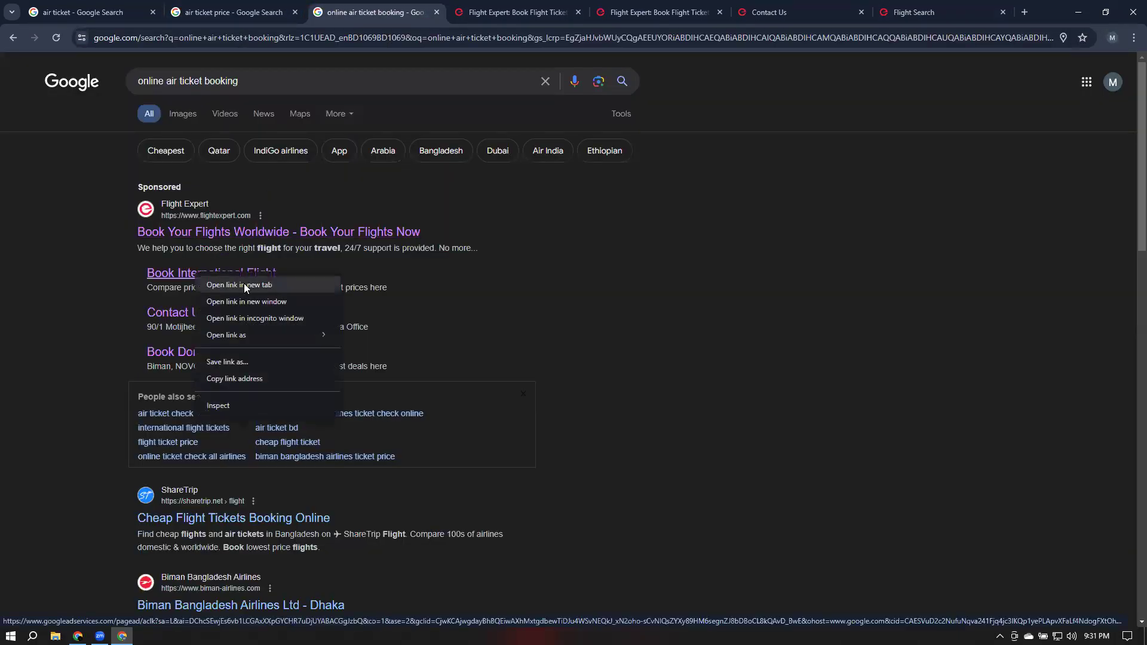
key(Escape)
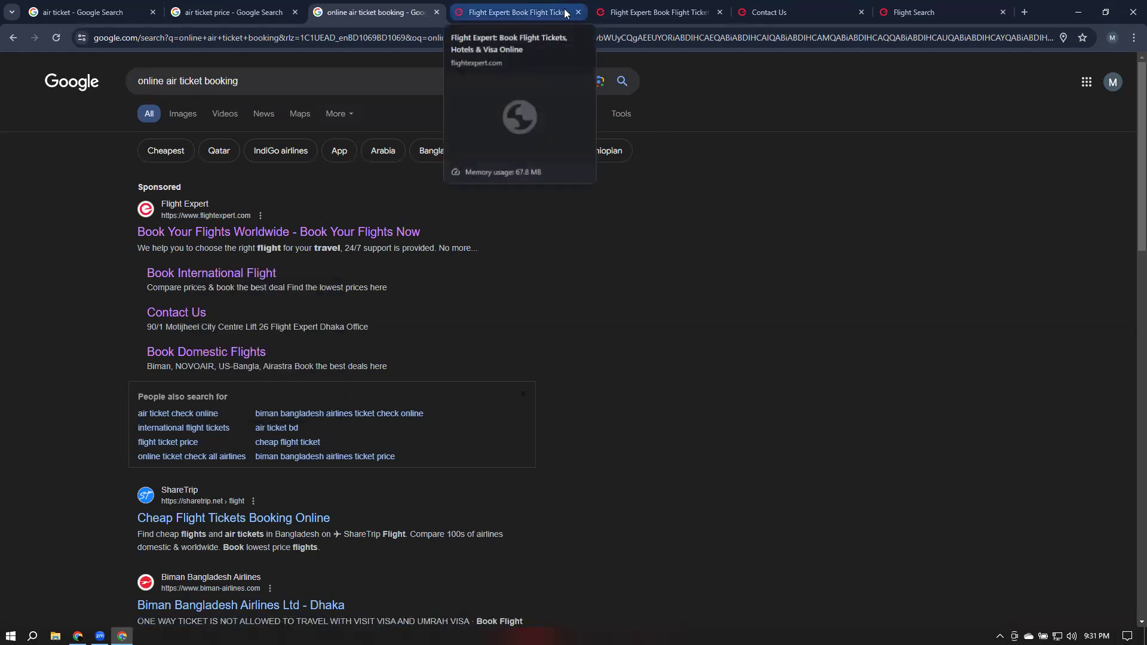
click(547, 12)
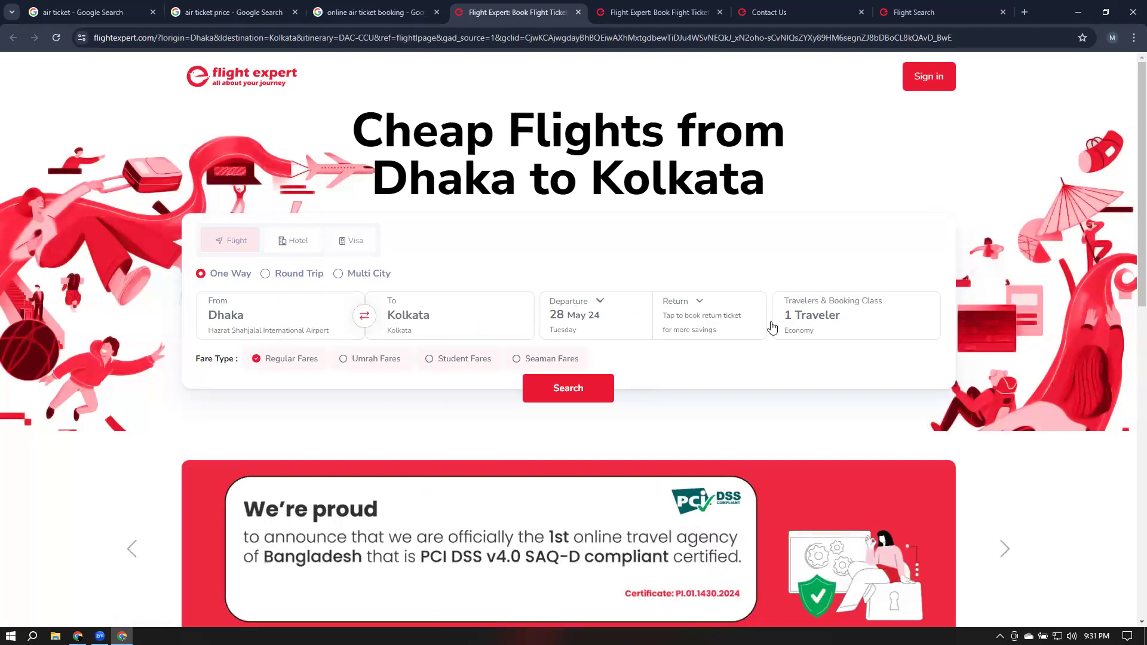
Examine the Dhaka to Chittagong landing page of the domestic sitelink, including its departure calendar and URL
click(621, 11)
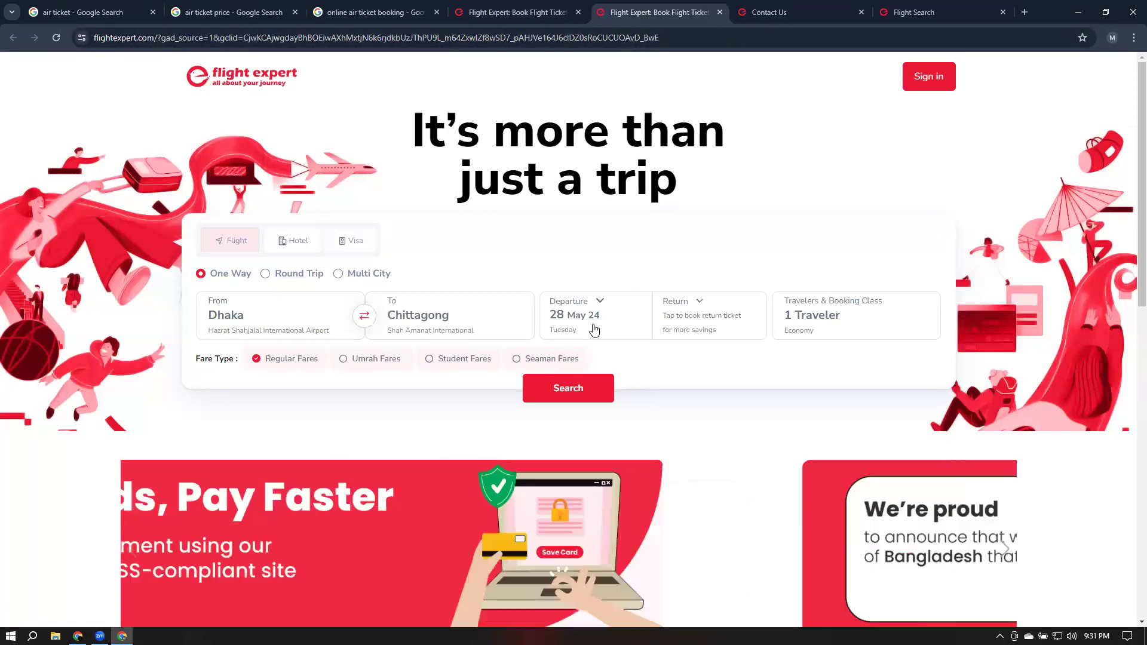
click(600, 303)
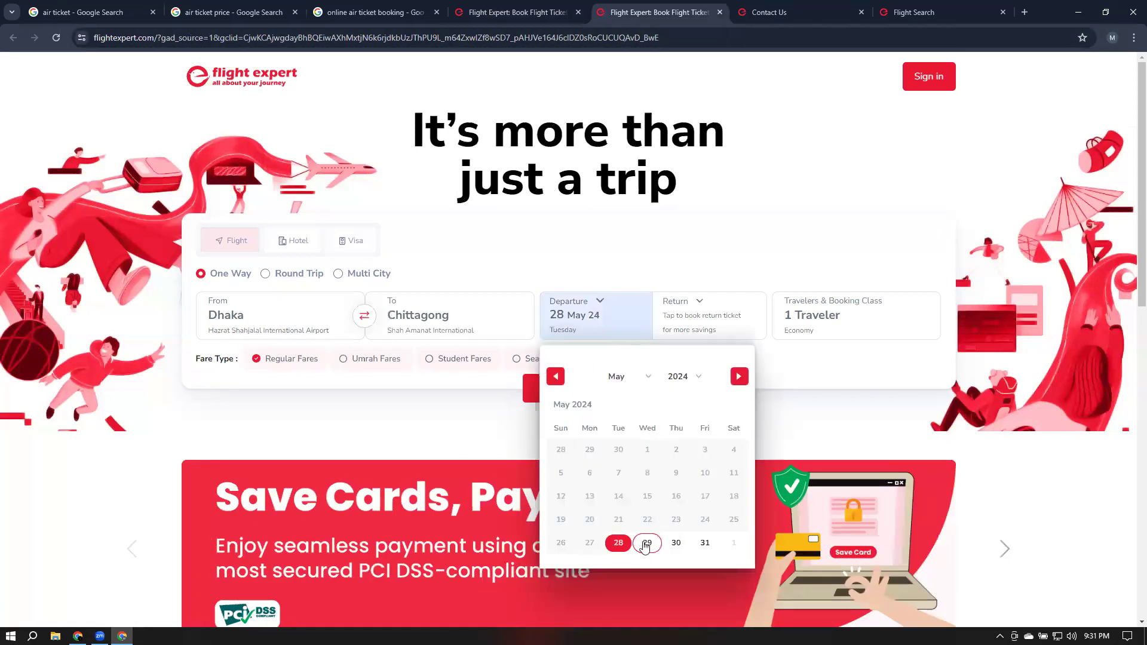
click(799, 178)
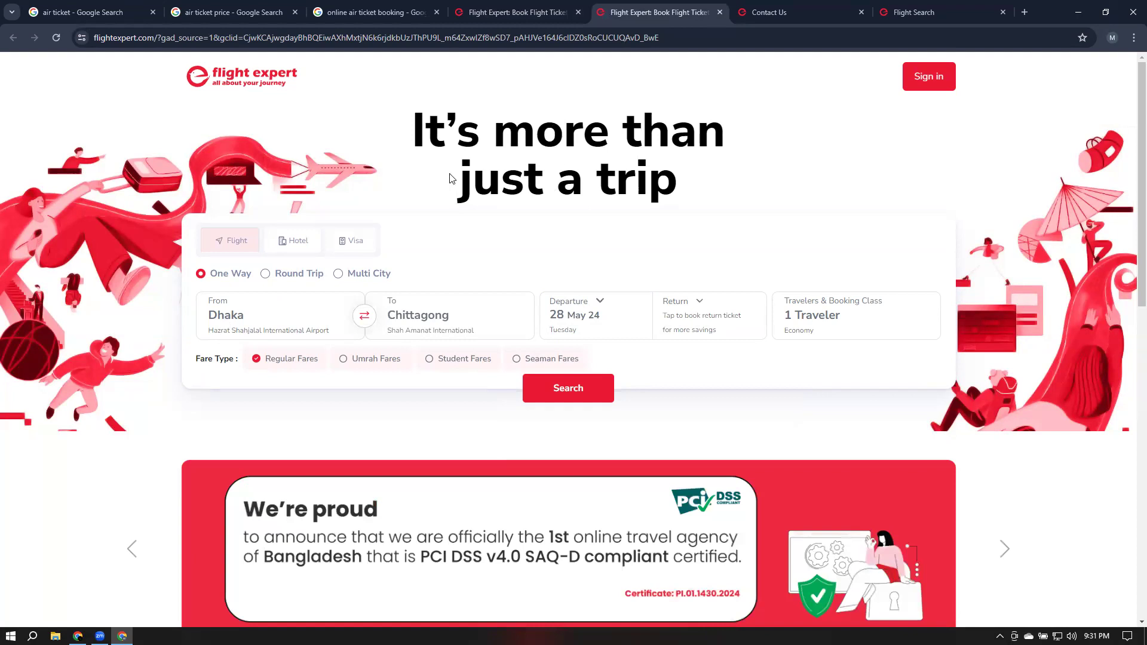
click(570, 39)
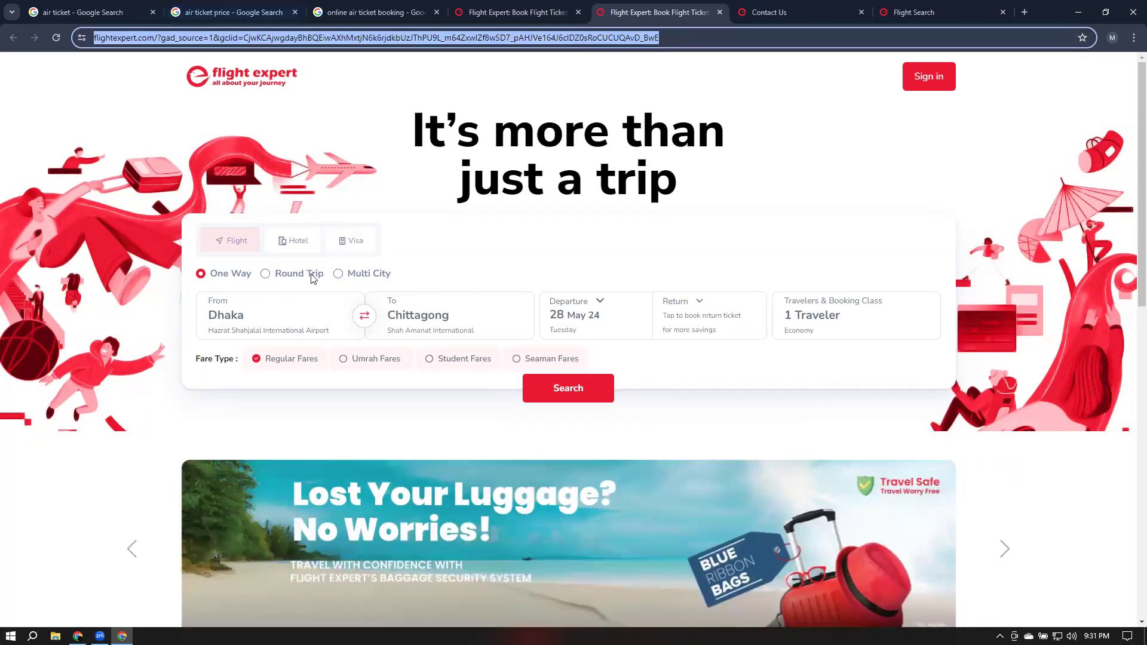
scroll(301, 268, down, 6)
scroll(301, 267, up, 6)
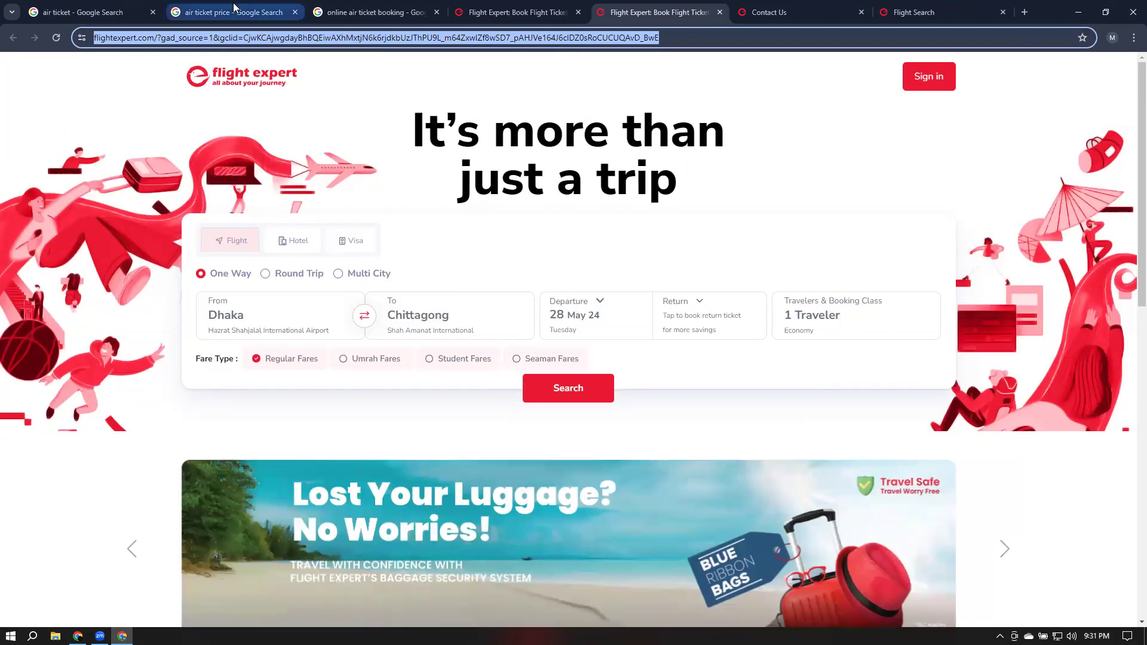
Return to the "online air ticket booking" results and highlight the Book International Flight sitelink with its description
click(233, 7)
key(ctrl+Tab)
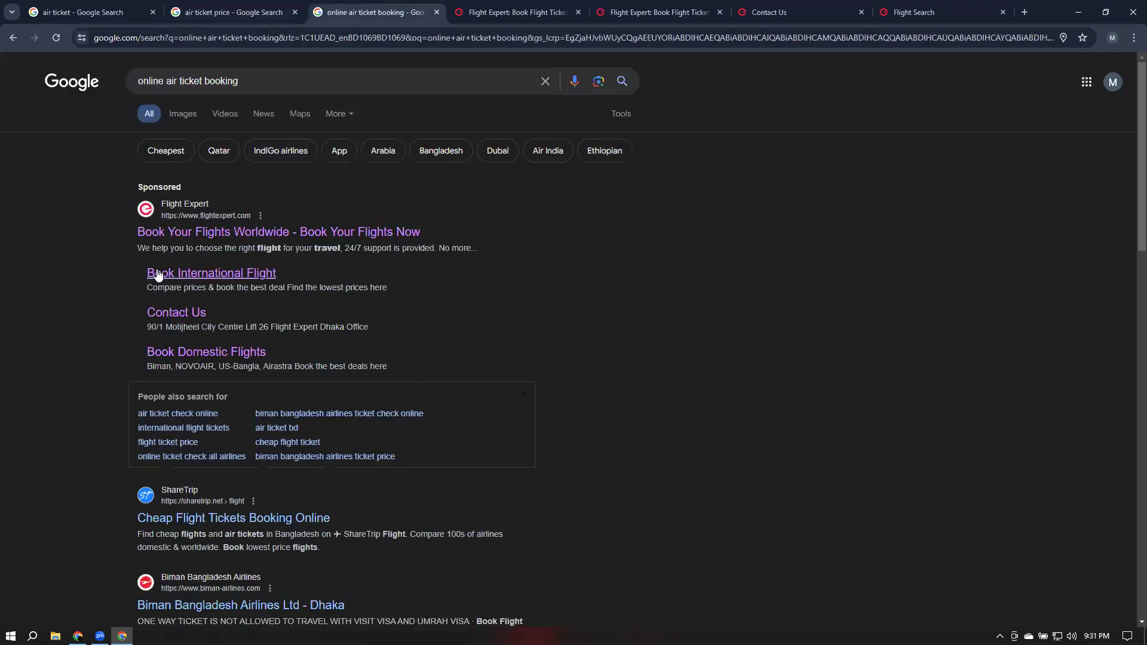
drag(144, 289, 350, 286)
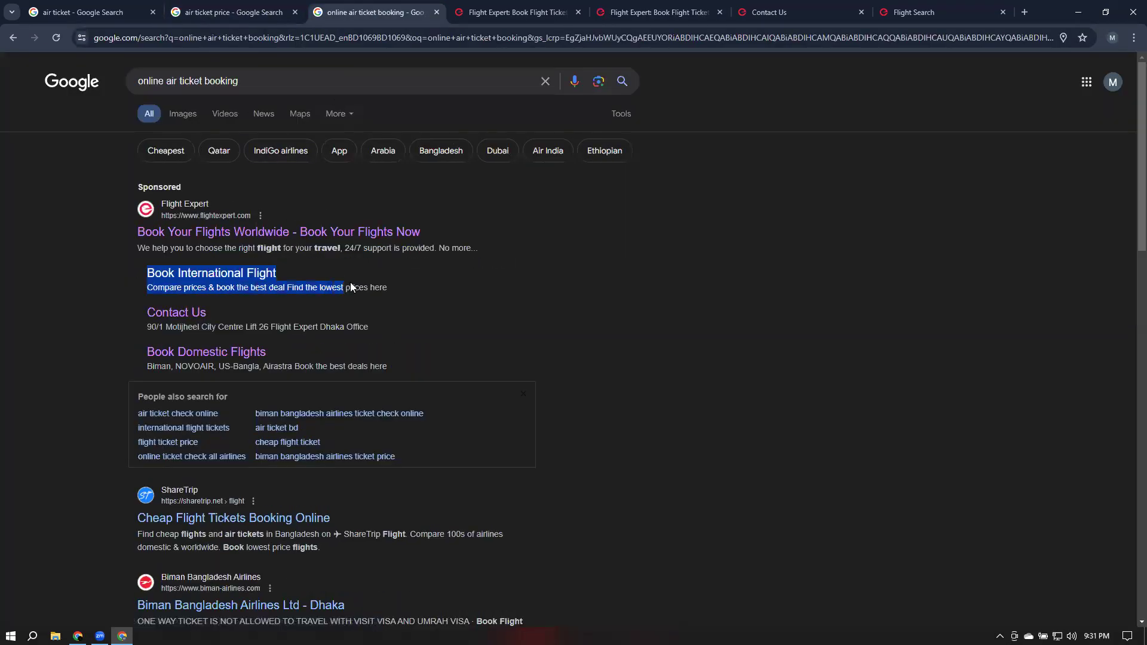
click(495, 281)
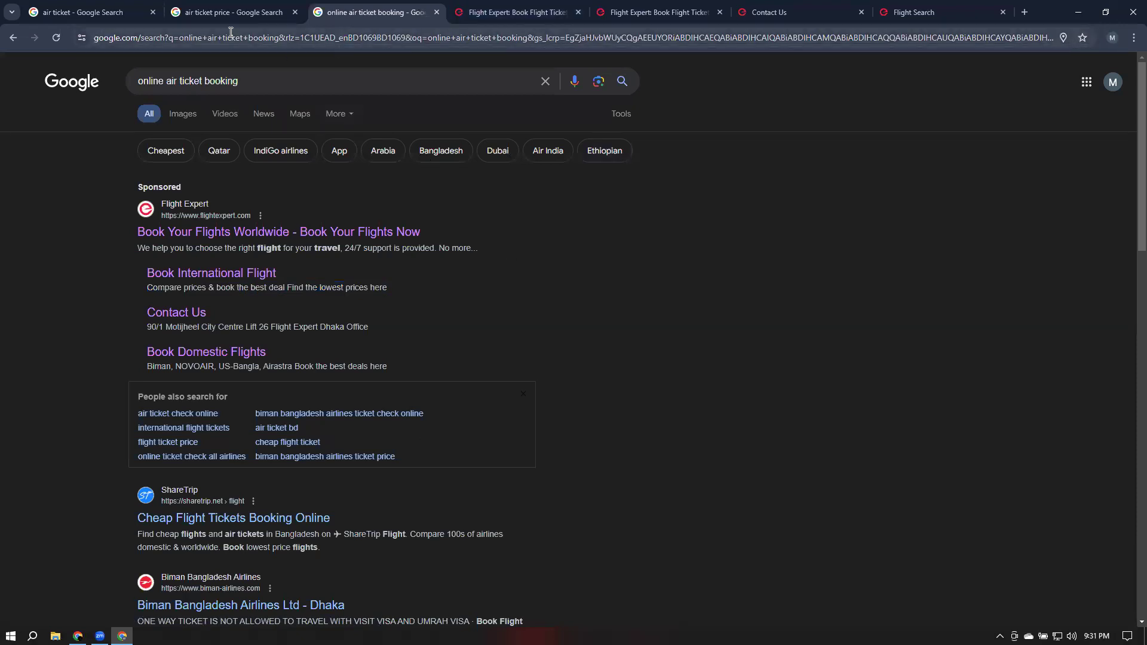
Switch back to the Google Ads campaign and start creating a new sitelink
click(1079, 12)
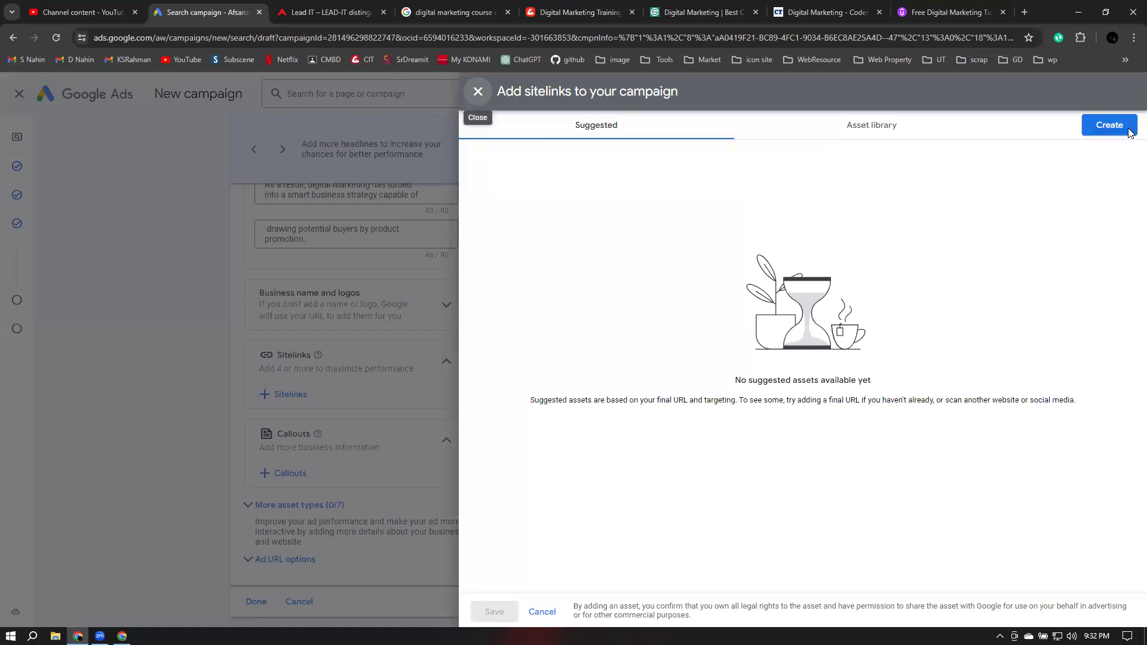
click(1111, 126)
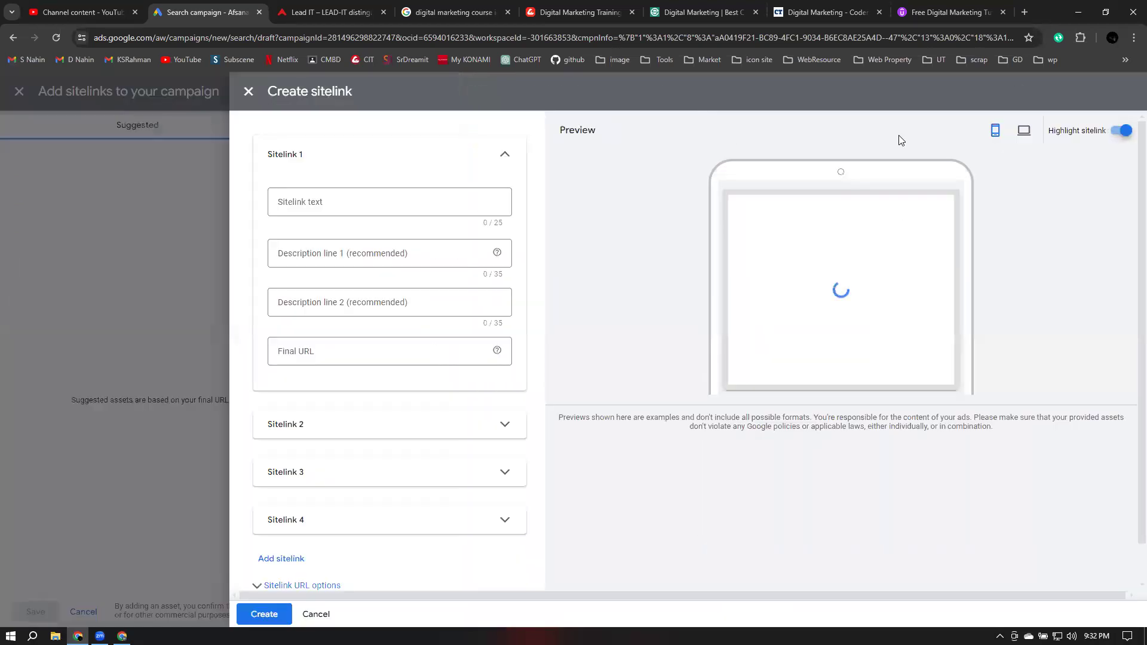
click(475, 201)
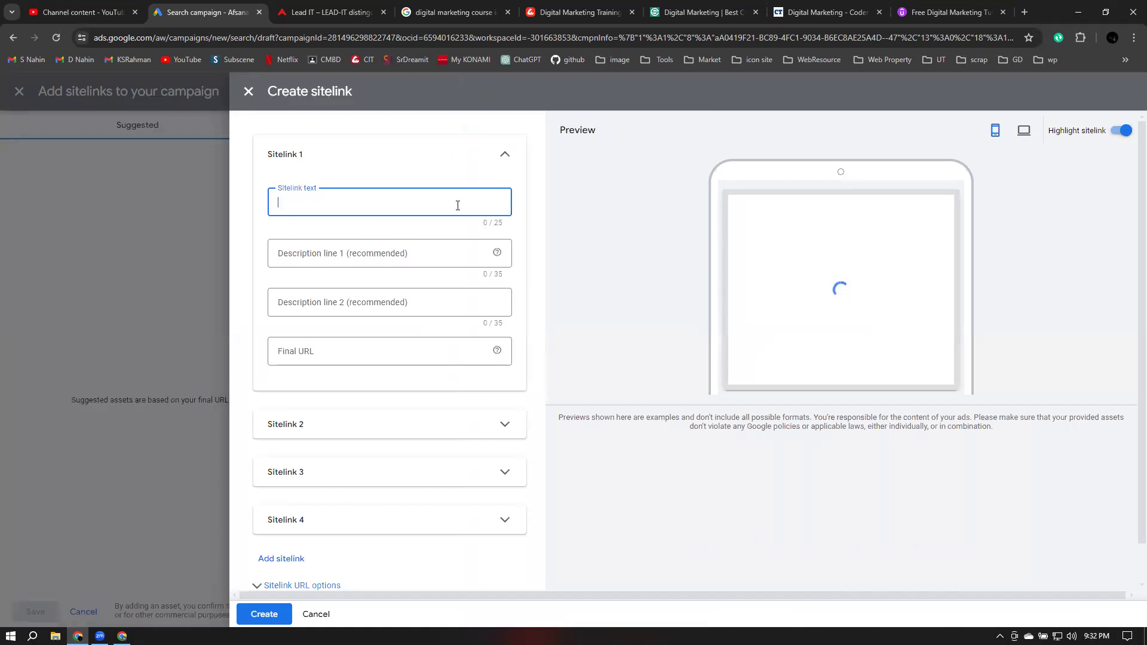
Open the Digital Marketing course page from the course list on the Lead IT website
click(350, 7)
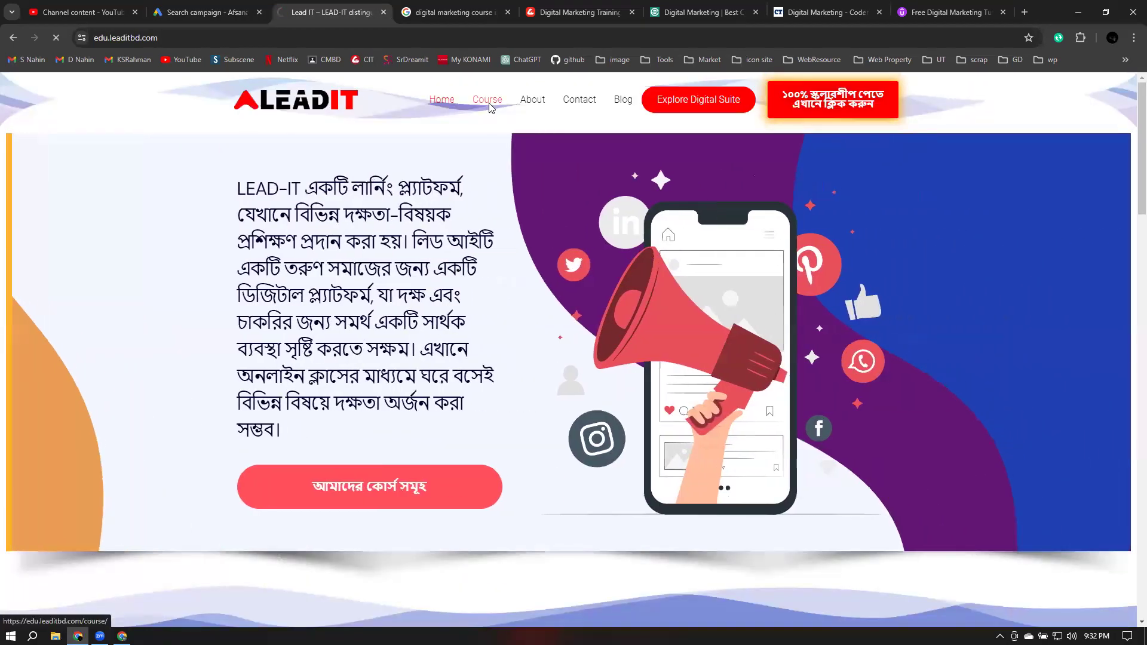
click(488, 100)
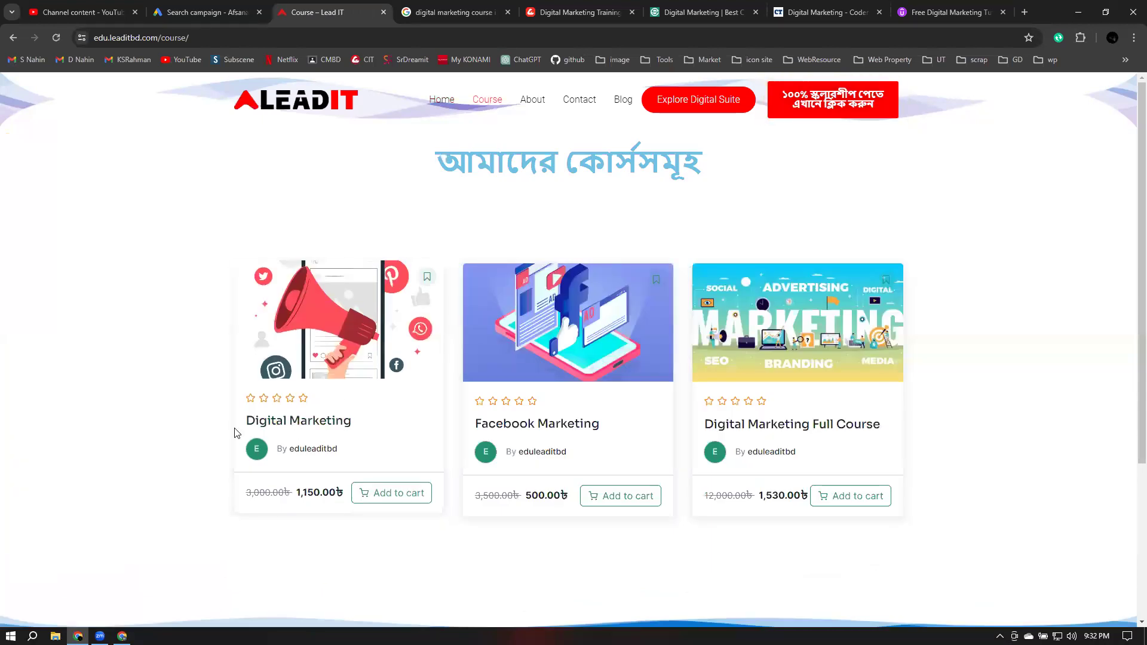
click(285, 430)
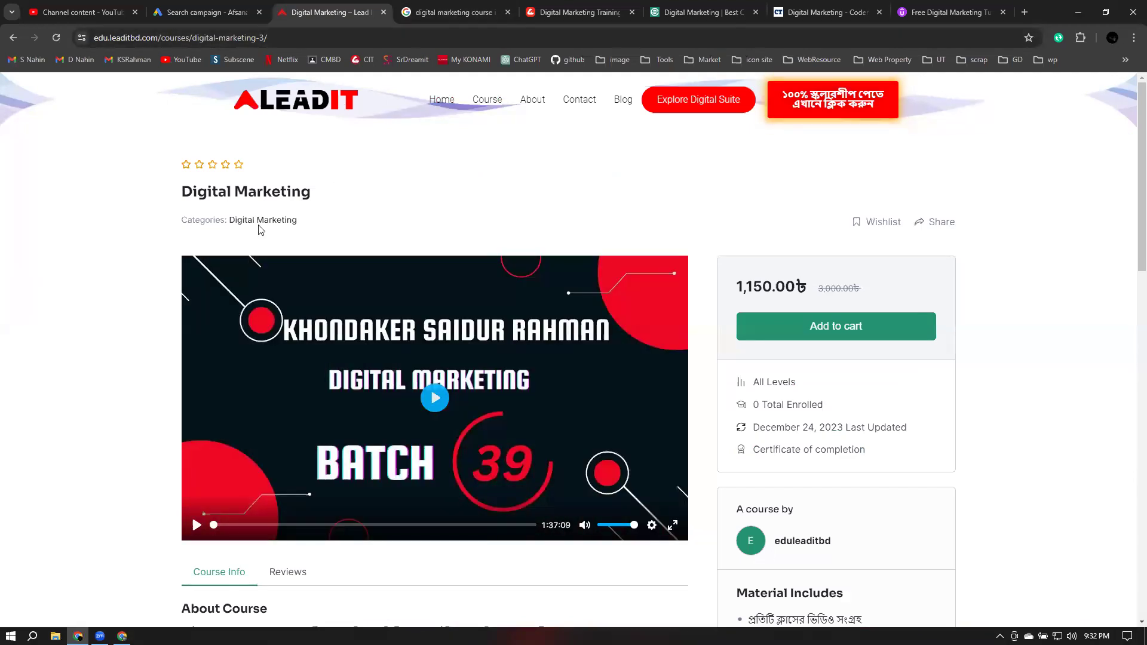
Set the first sitelink's text to "Digital Marketing" in the campaign and go to its first description line
click(205, 6)
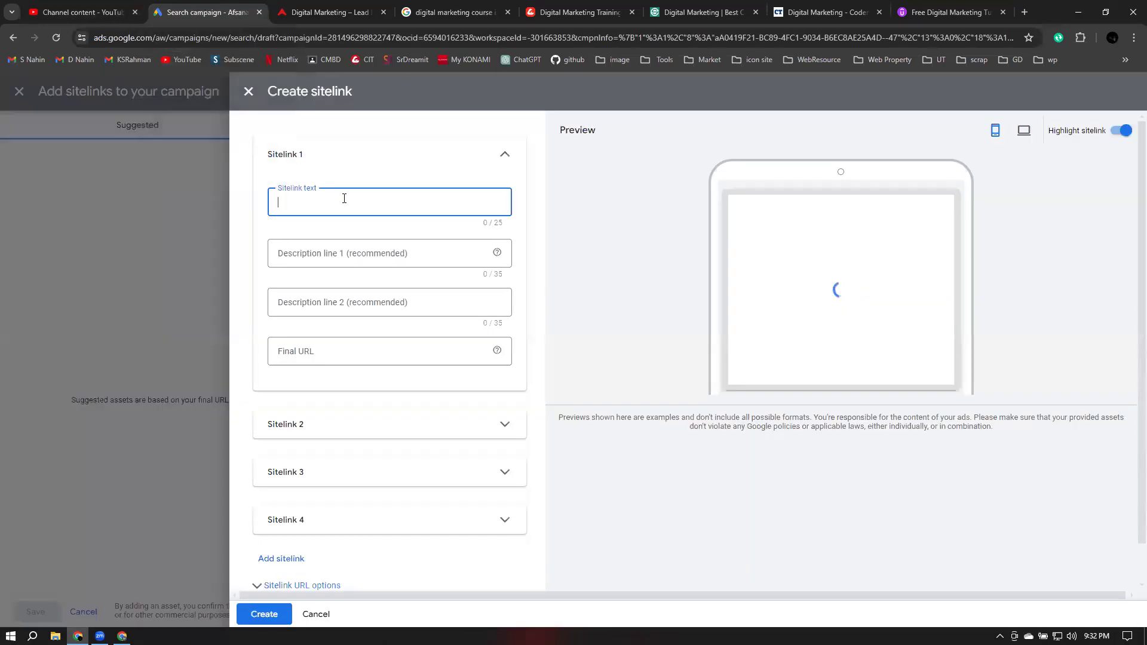
text(Digital Marketing)
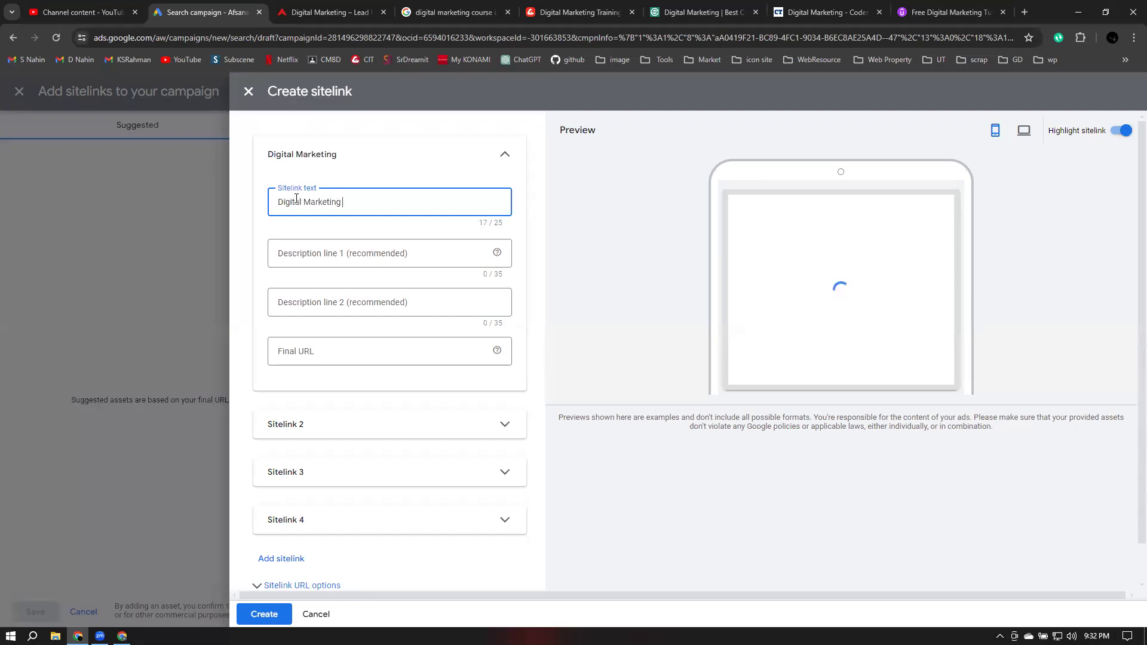
click(310, 252)
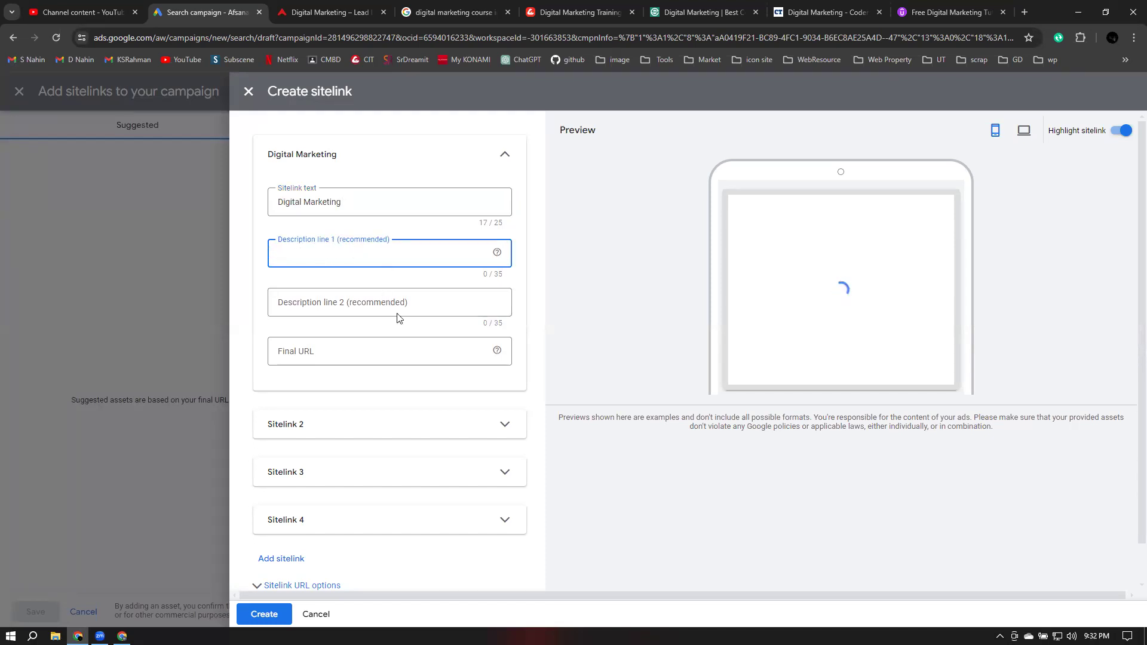
Set the first sitelink's description lines to "Learn Digital Marketing Course" and "Get your 20% Discount", and switch the ad preview to desktop
text(Learn Digital Mar)
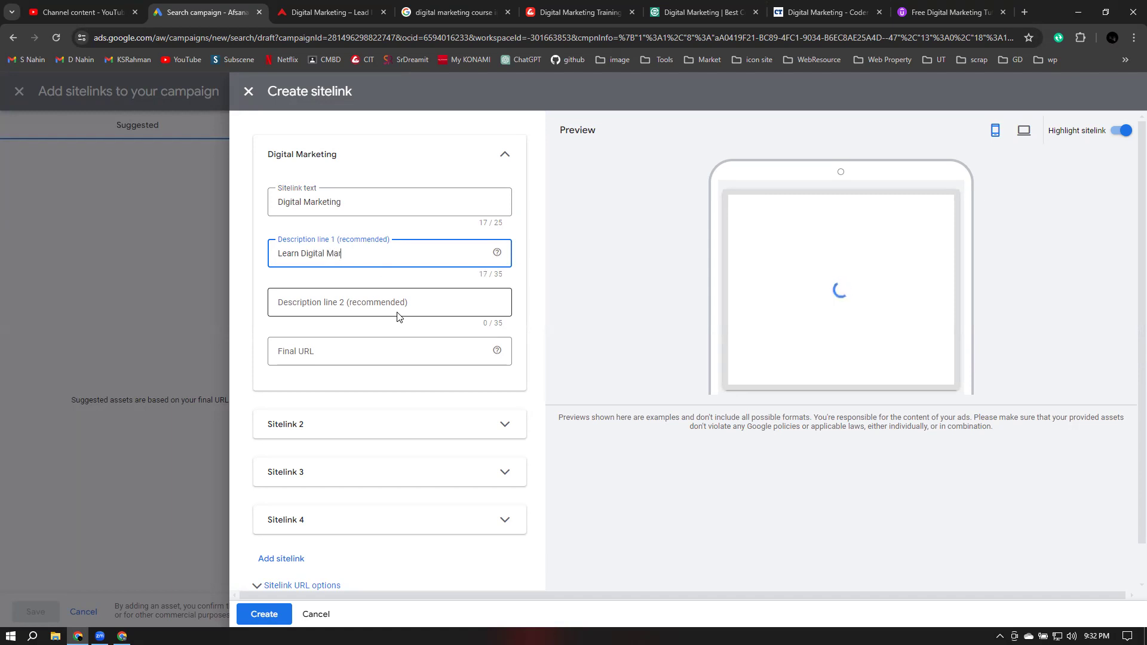
text(ng Course)
click(324, 306)
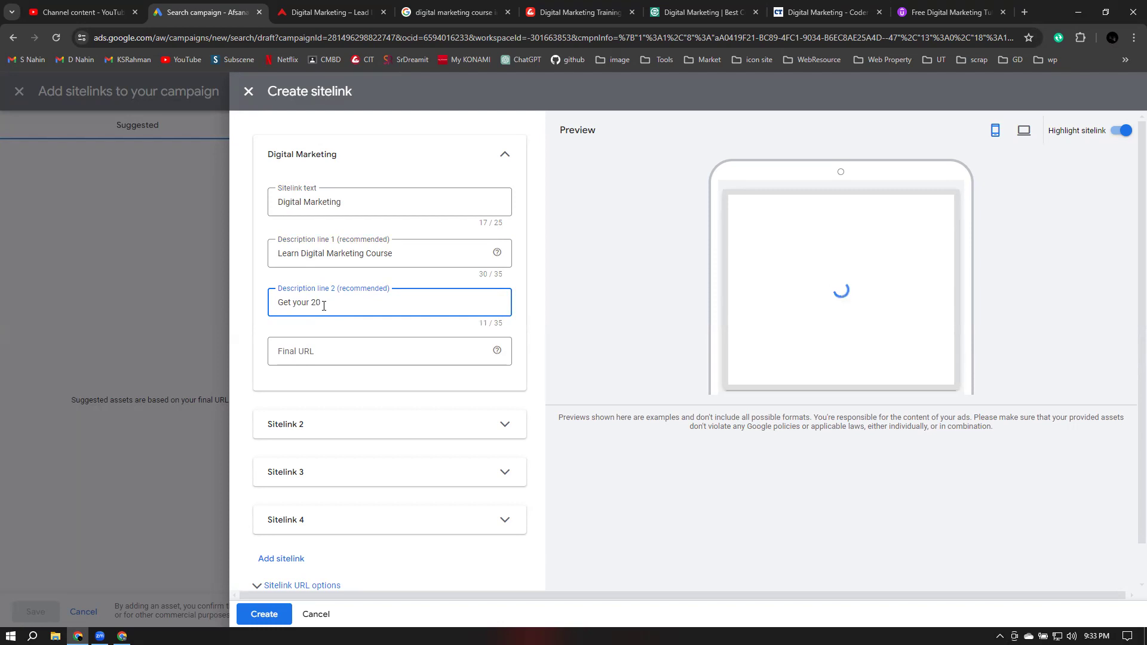
text(Discount)
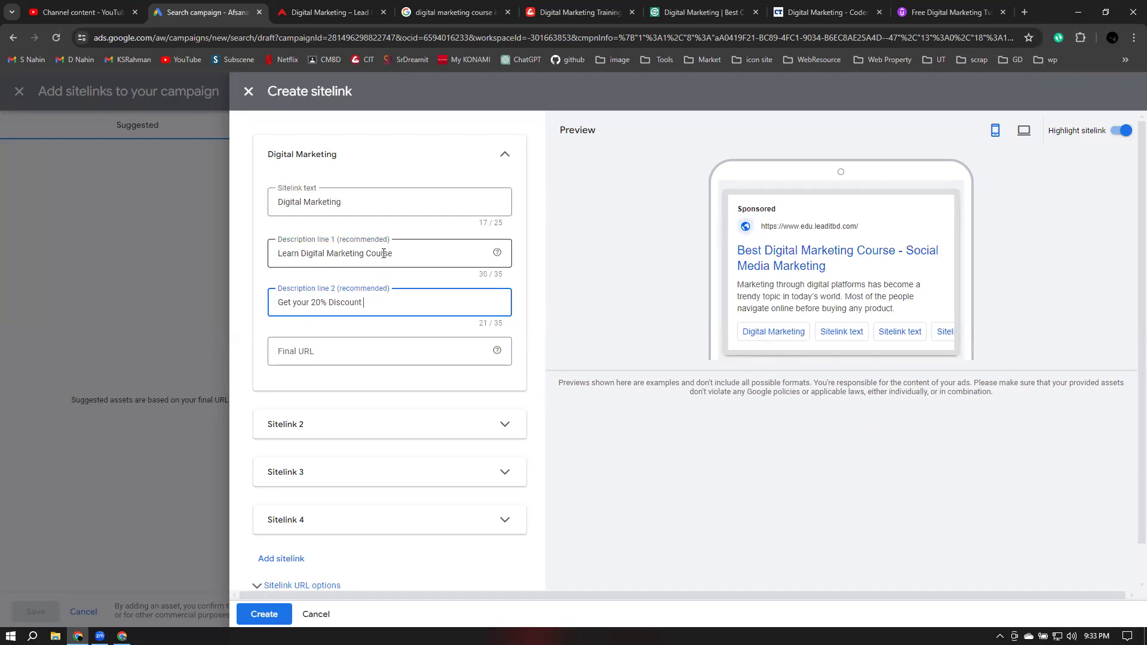
click(336, 355)
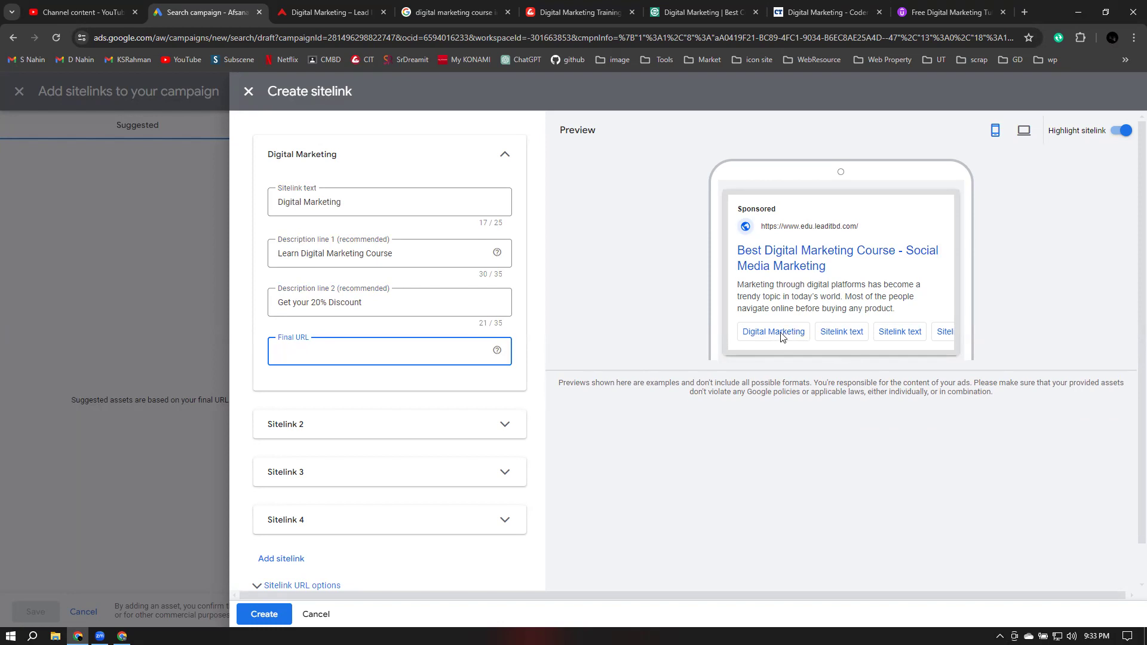
click(1025, 130)
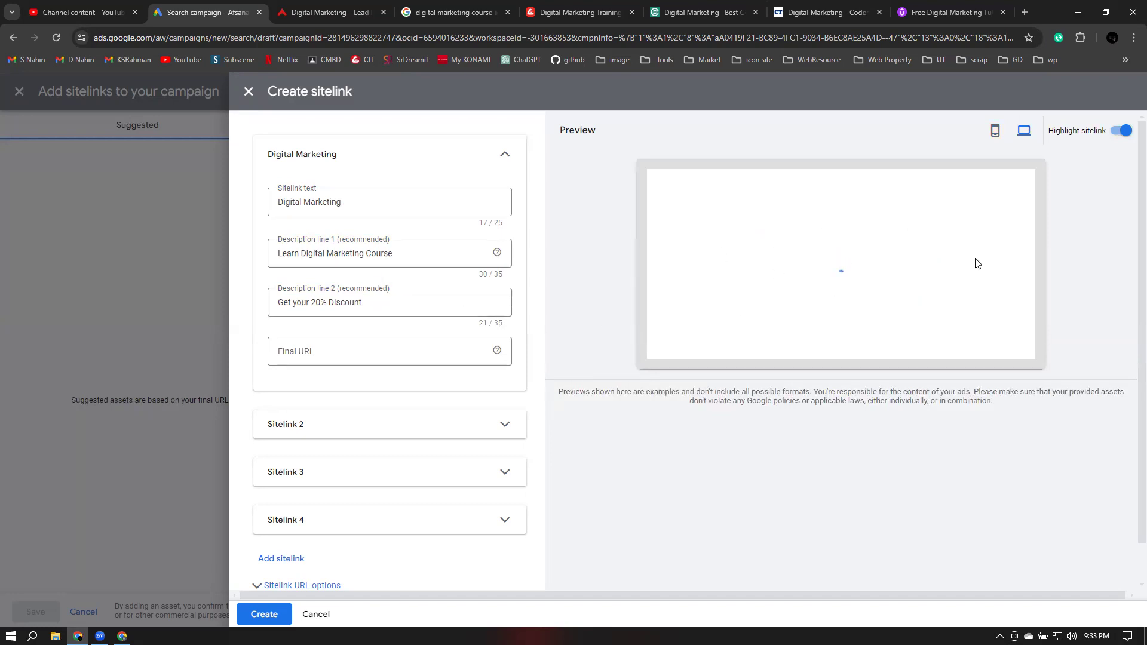
click(315, 354)
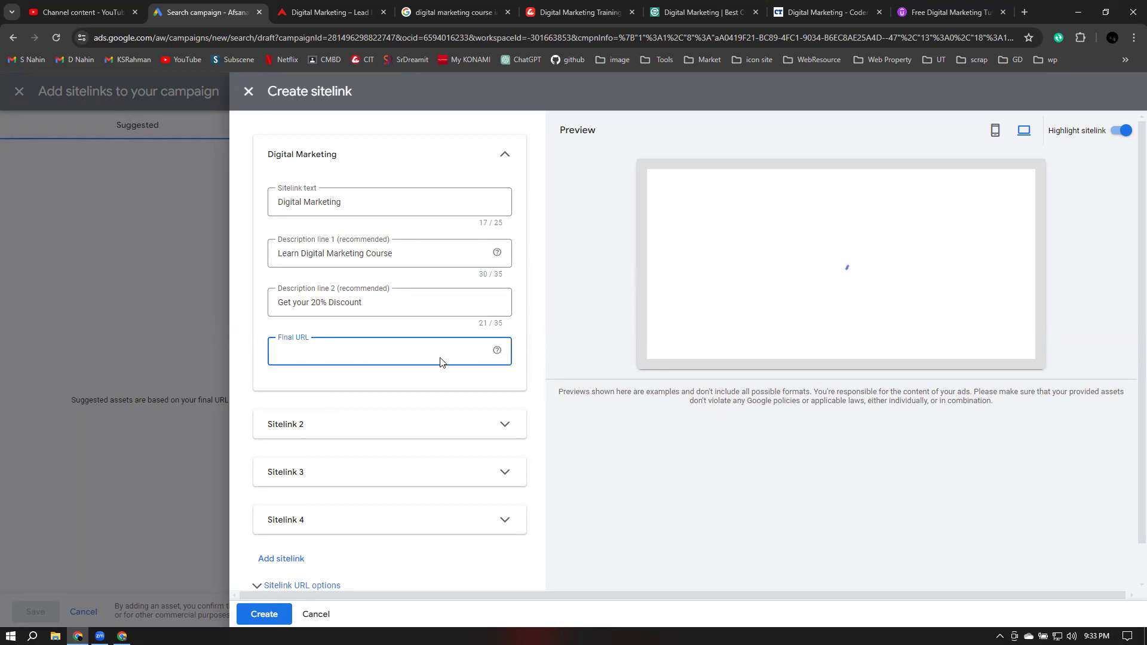
click(337, 11)
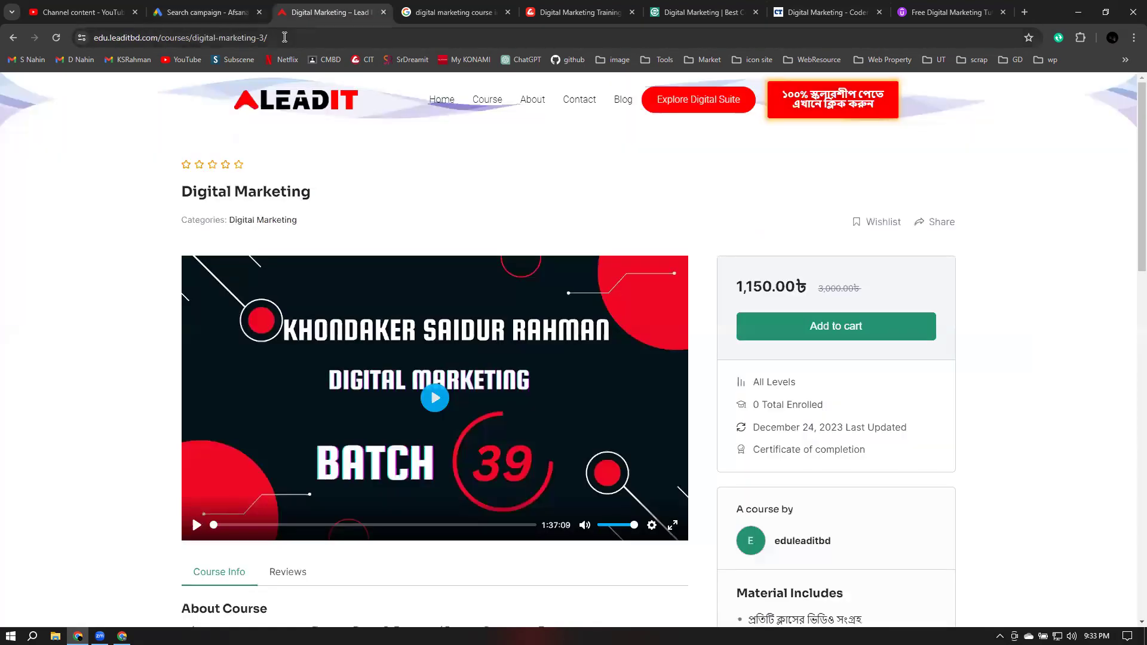
click(284, 37)
right_click(224, 37)
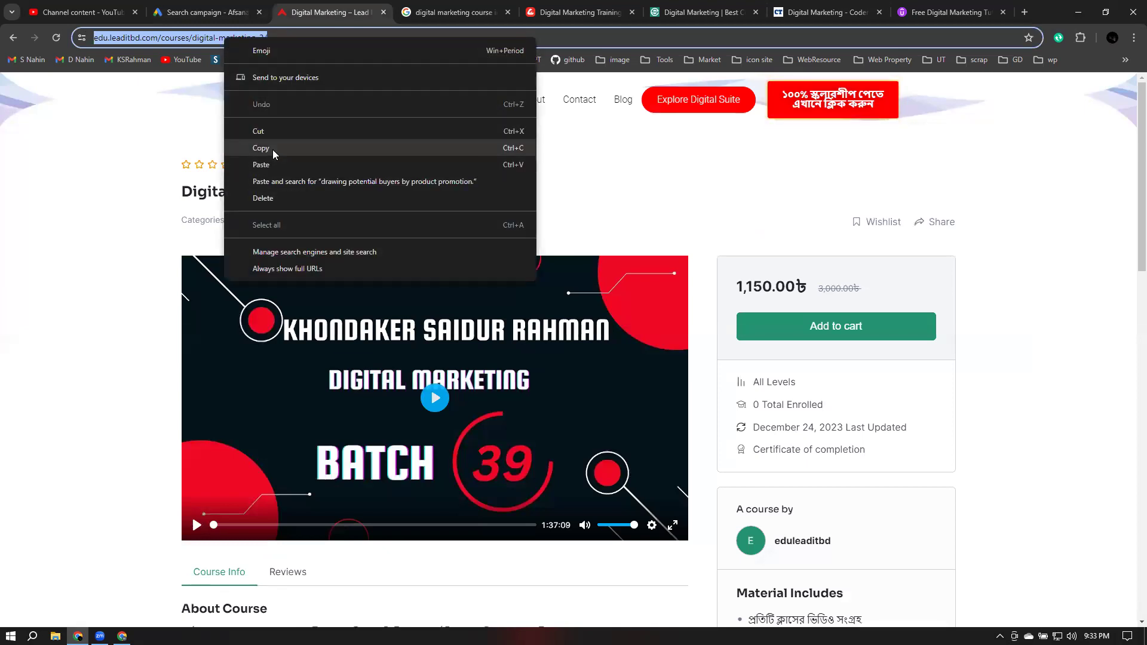
click(272, 150)
click(203, 12)
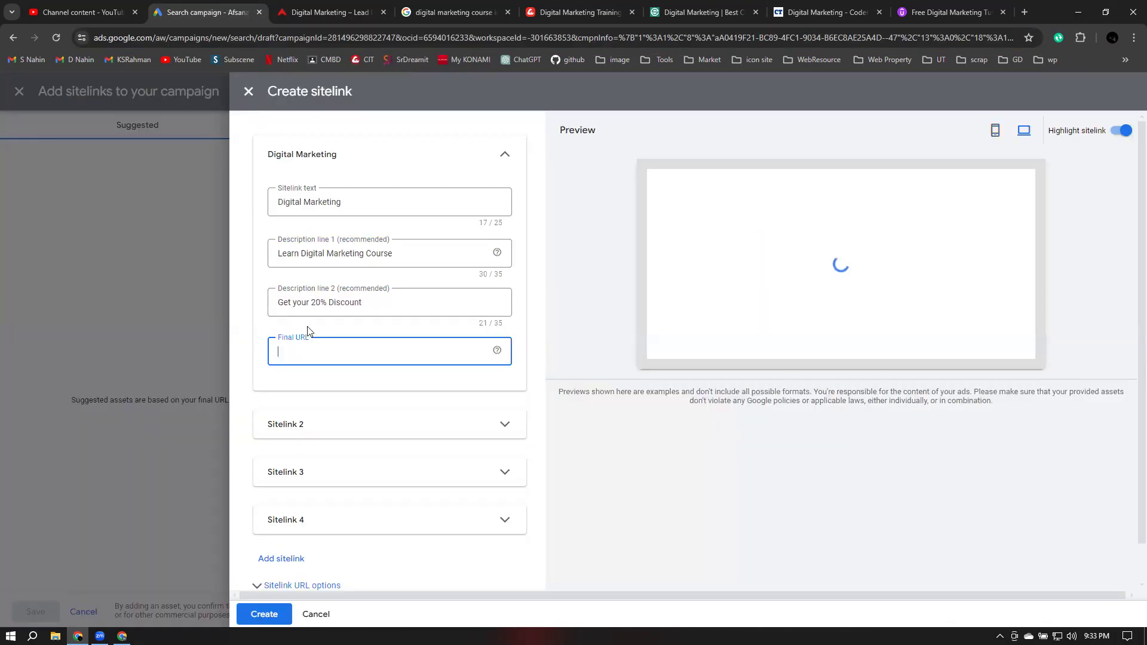
right_click(302, 351)
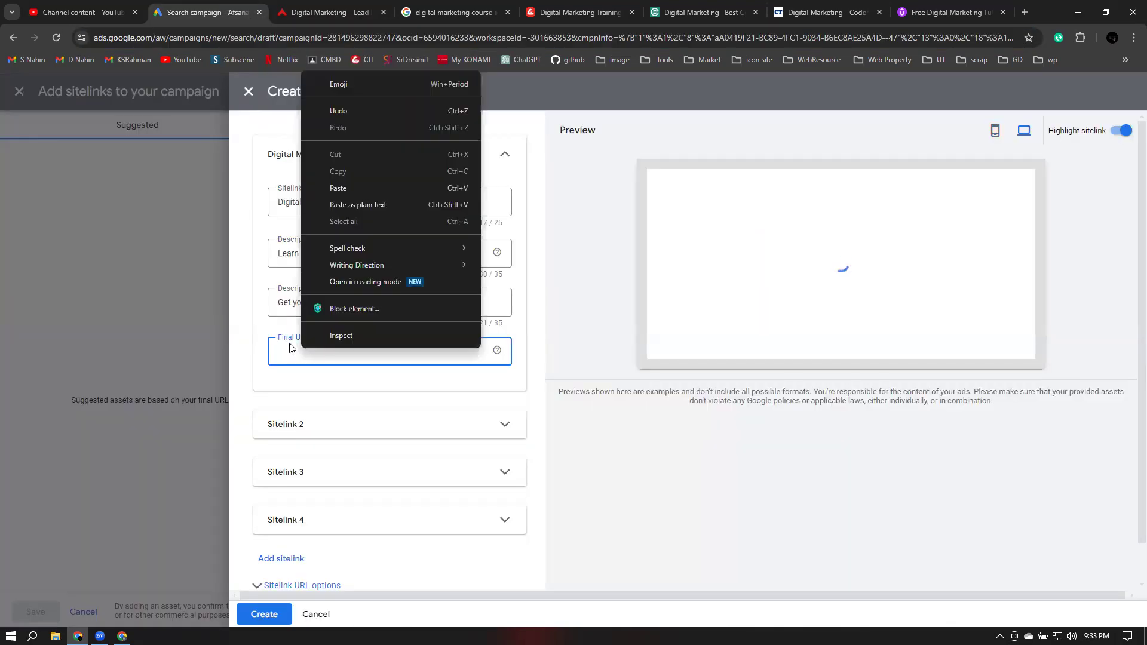
click(361, 188)
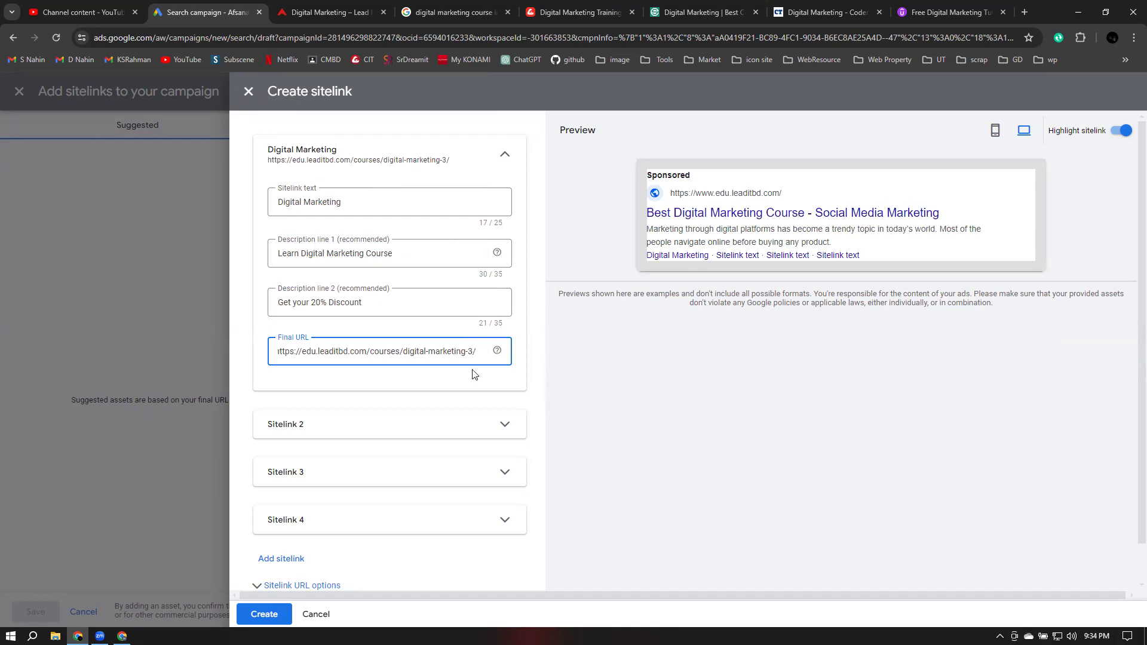
Expand Sitelink 2, collapse the completed Digital Marketing sitelink, and go to the second sitelink's text
click(392, 429)
scroll(600, 403, down, 2)
scroll(600, 403, up, 2)
click(506, 152)
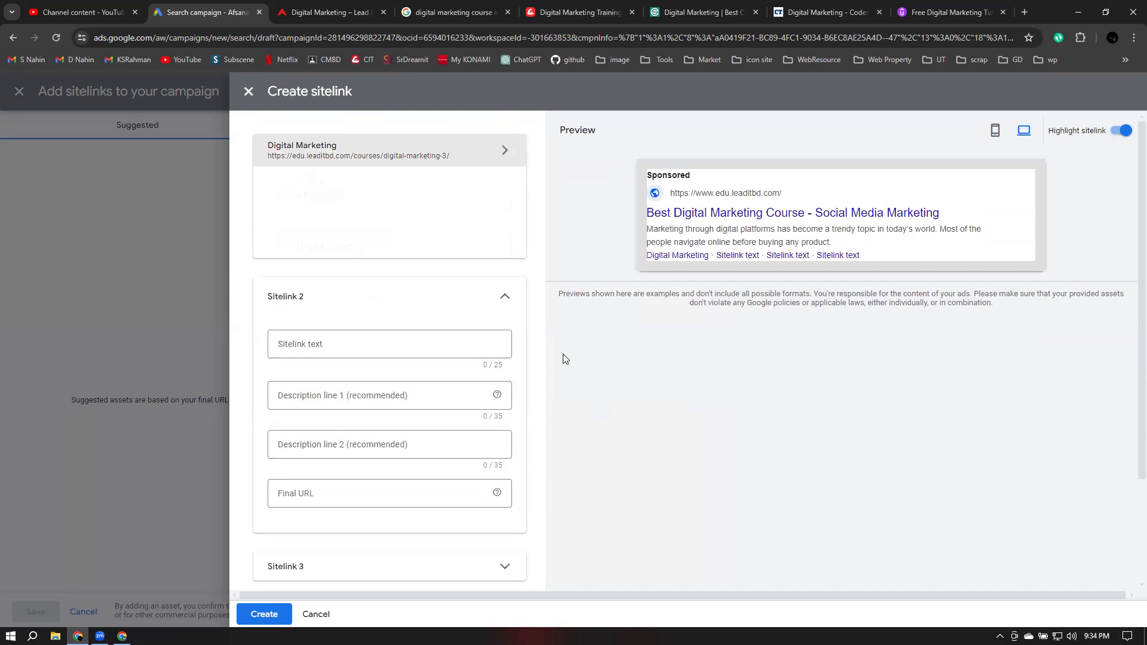
click(306, 234)
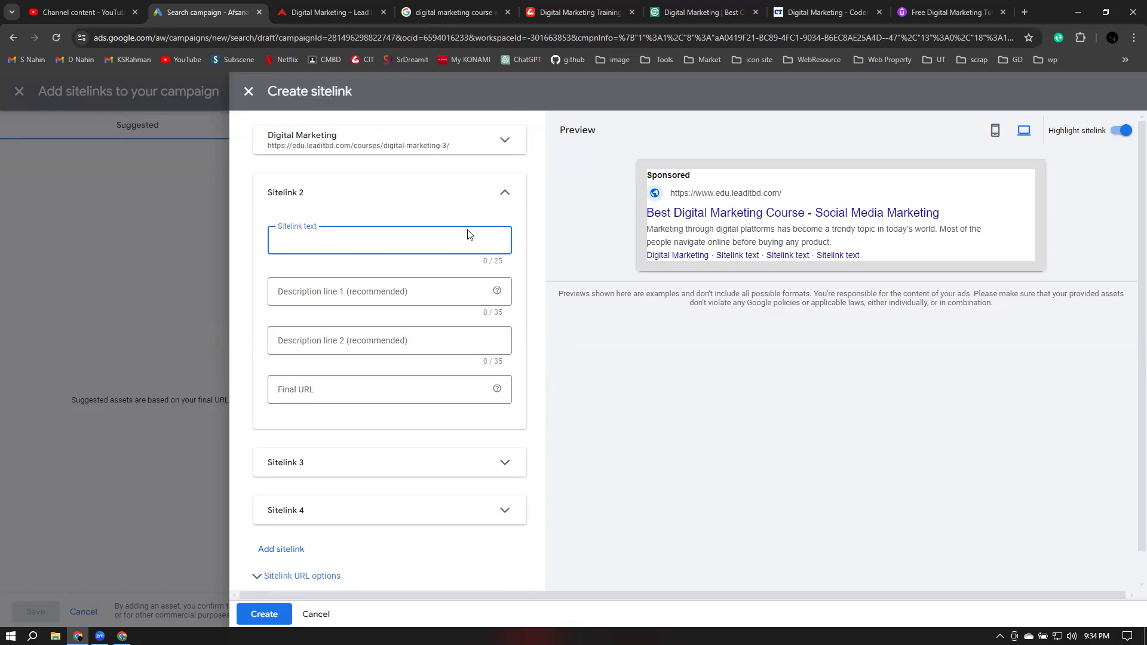
Switch to the Lead IT website to look up a course for the second sitelink
click(332, 12)
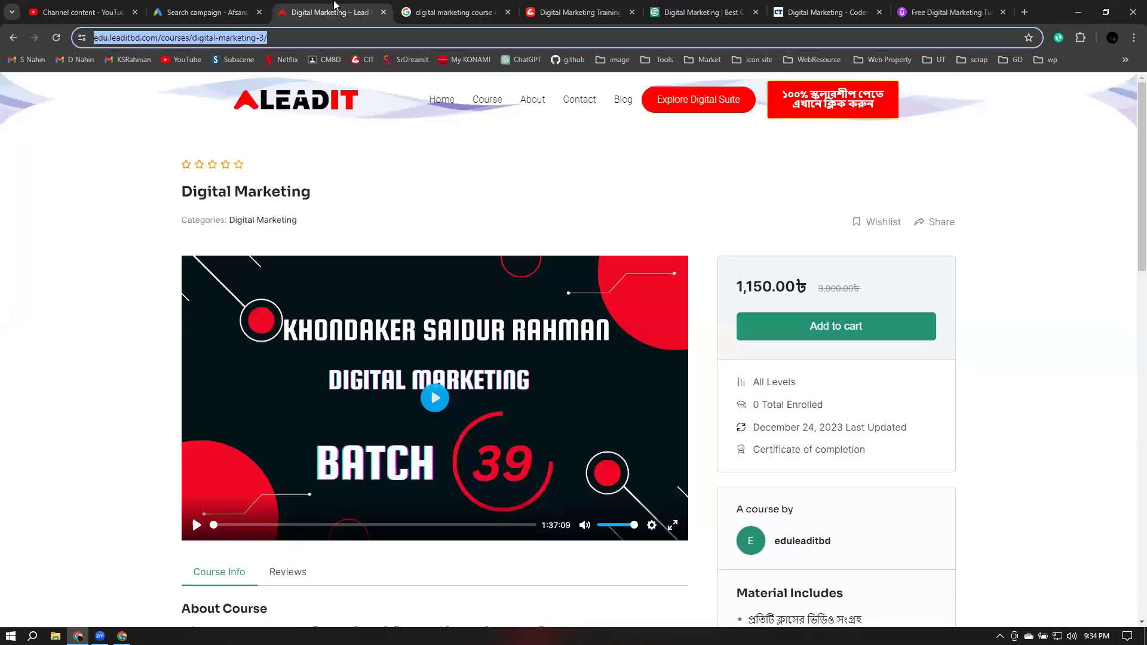
Open the Facebook Marketing course page from the Lead IT course list, and return to the Google Ads sitelink form
click(13, 38)
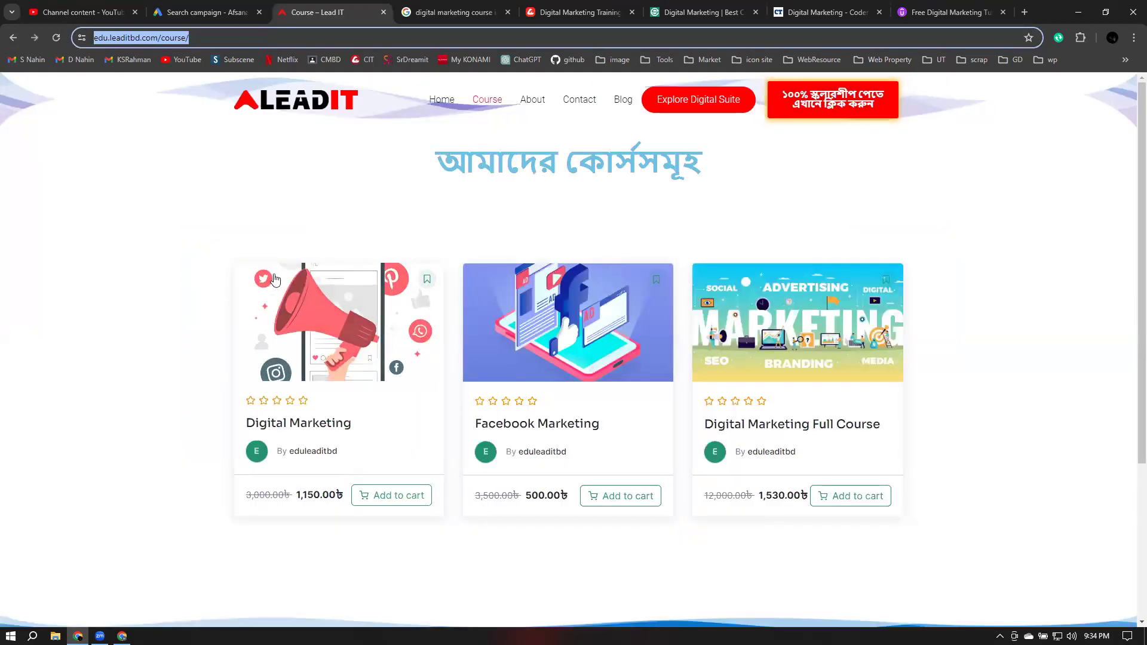
click(505, 422)
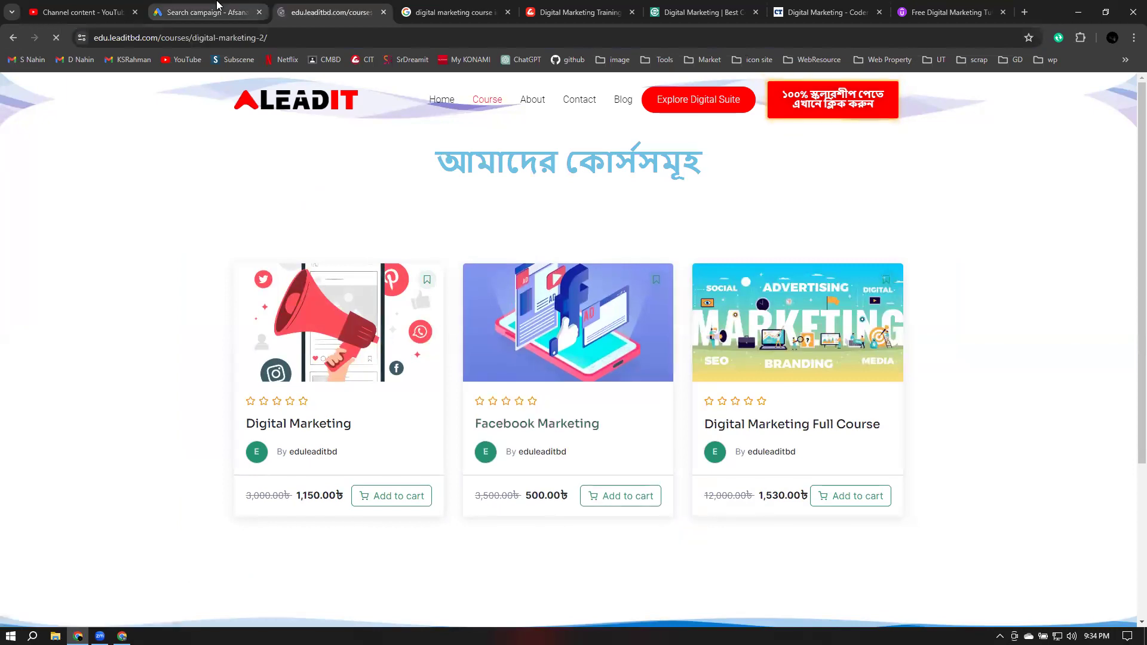
click(170, 6)
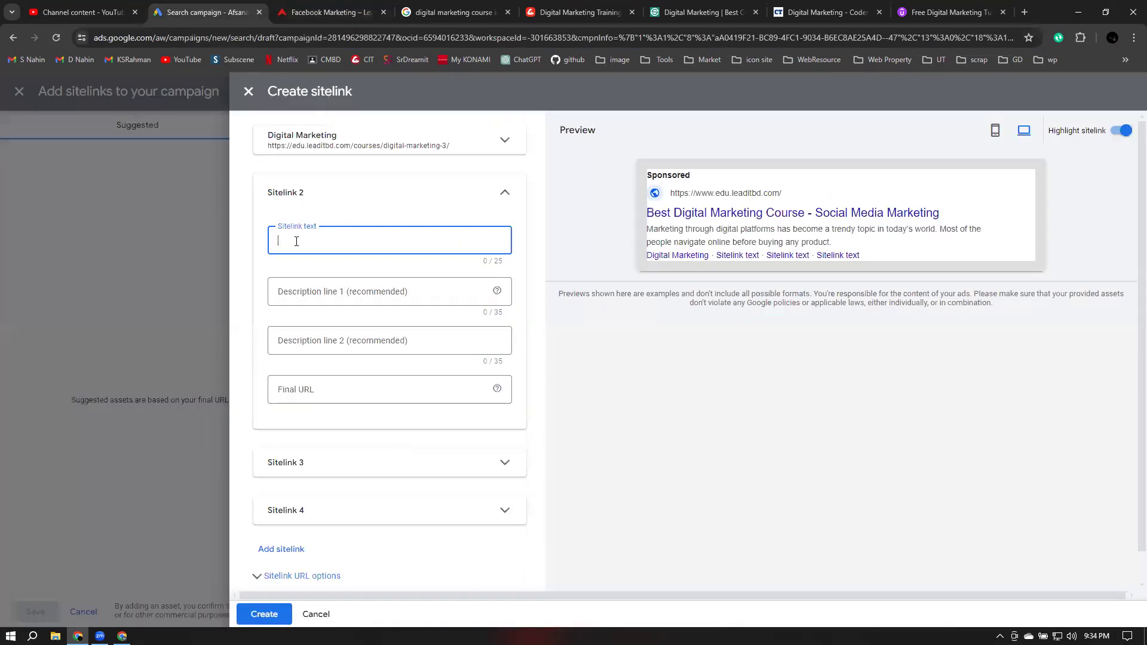
Enter "Facebook Marketing" as the sitelink text of the second sitelink
text(Dacebook)
key(BackSpace)
key(BackSpace)
key(BackSpace)
key(BackSpace)
key(BackSpace)
key(BackSpace)
key(BackSpace)
key(BackSpace)
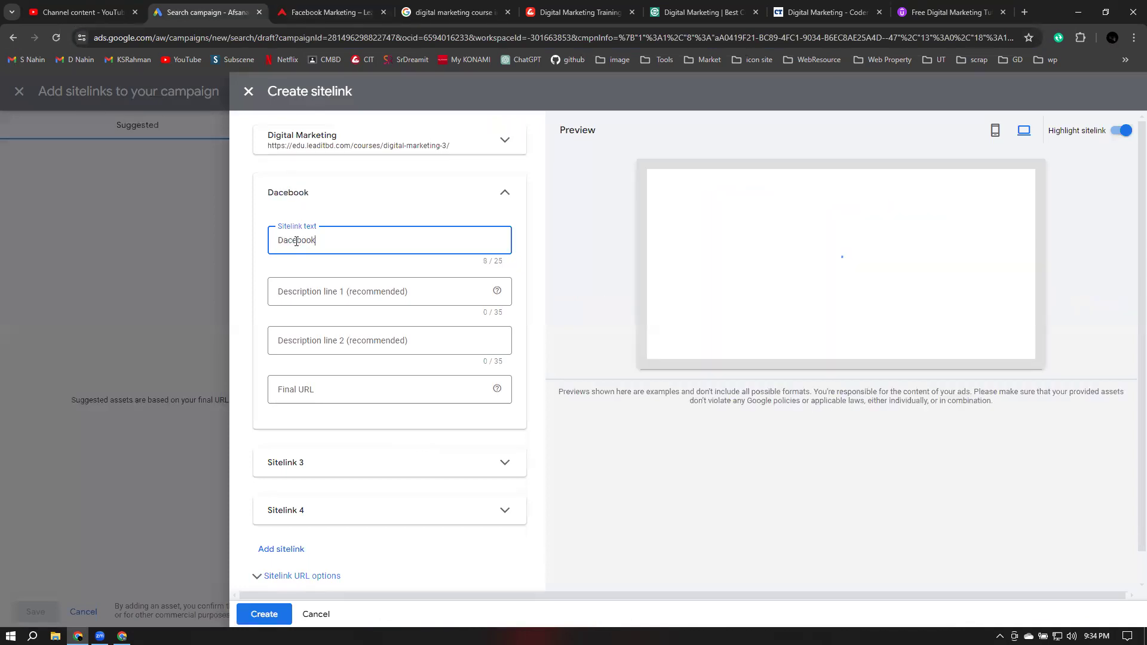
text(F)
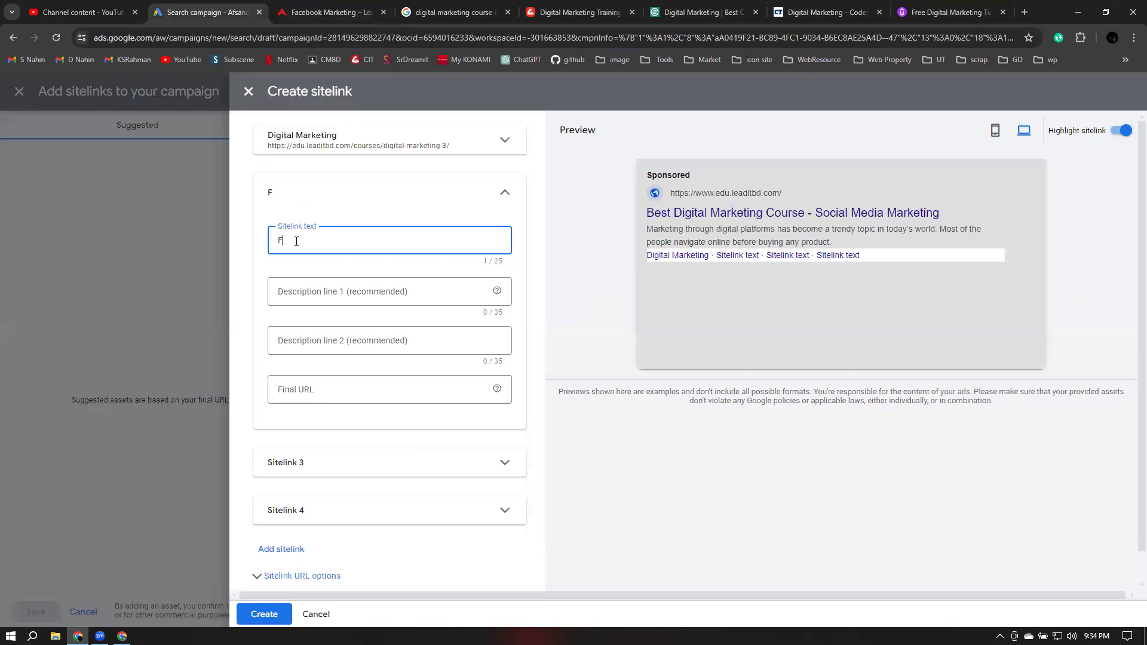
text(acebook ,m)
key(BackSpace)
key(BackSpace)
key(BackSpace)
text(Maret)
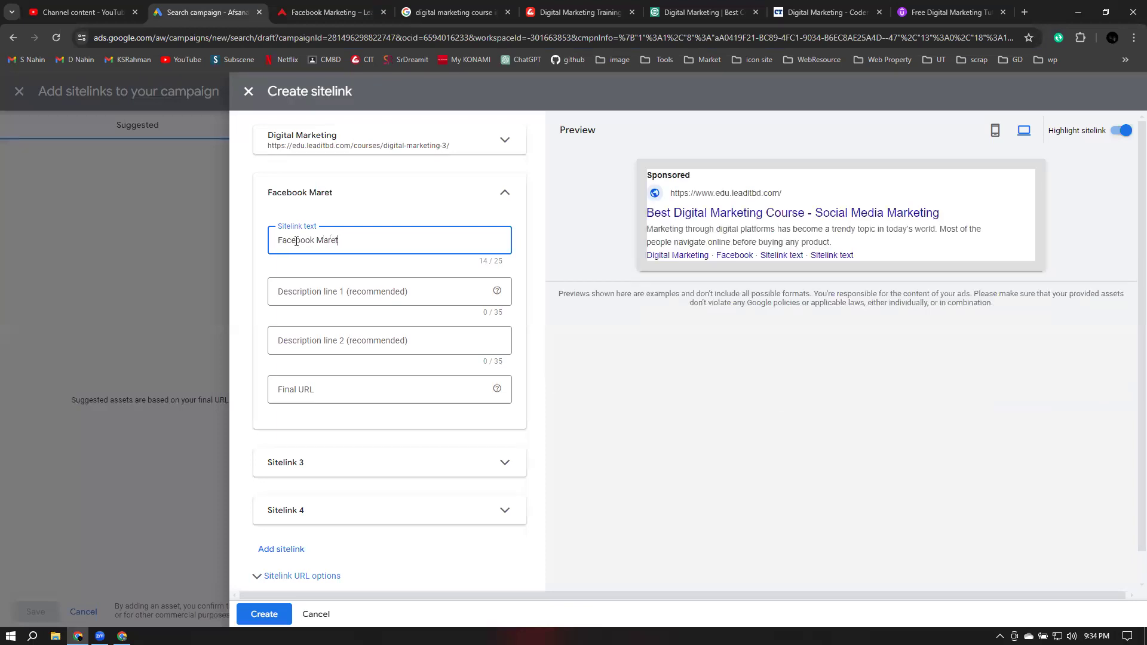
text(ing)
text(k)
Set description line 1 of the Facebook Marketing sitelink to "Grow your Facebook Business and"
click(333, 291)
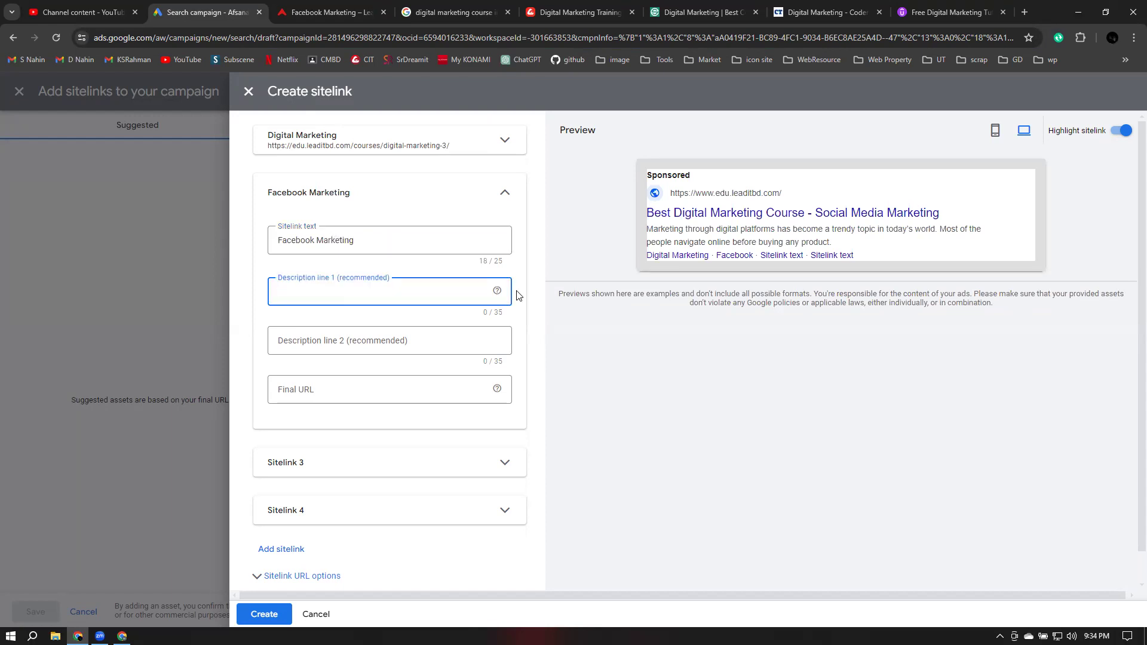
text(Grow your)
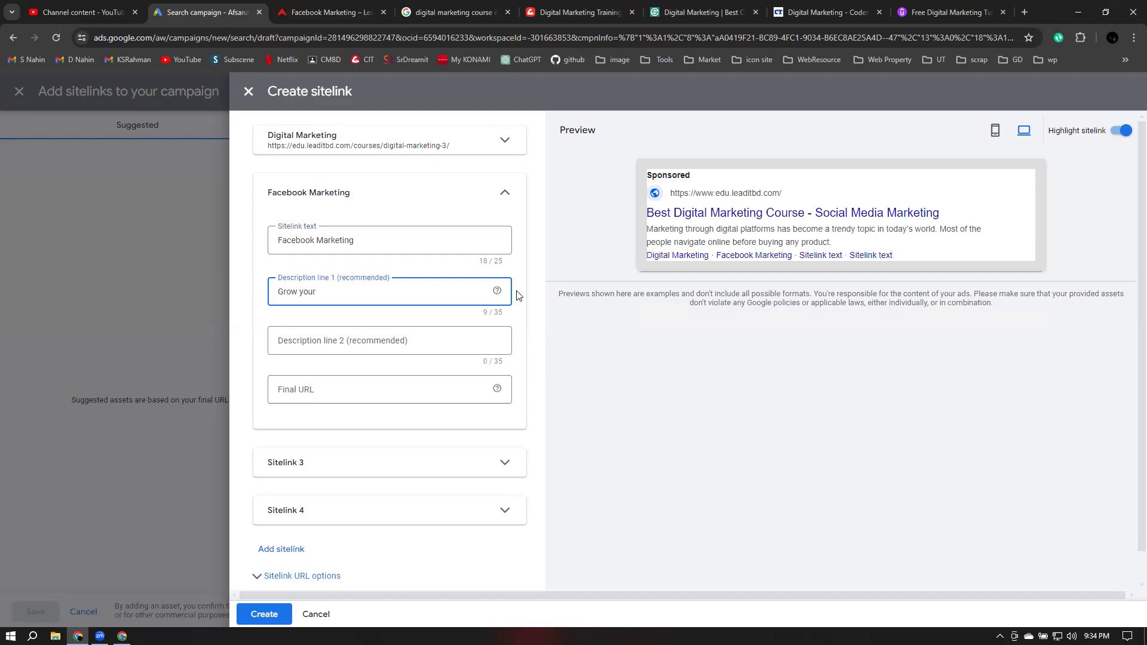
text(Facebook Business)
click(360, 342)
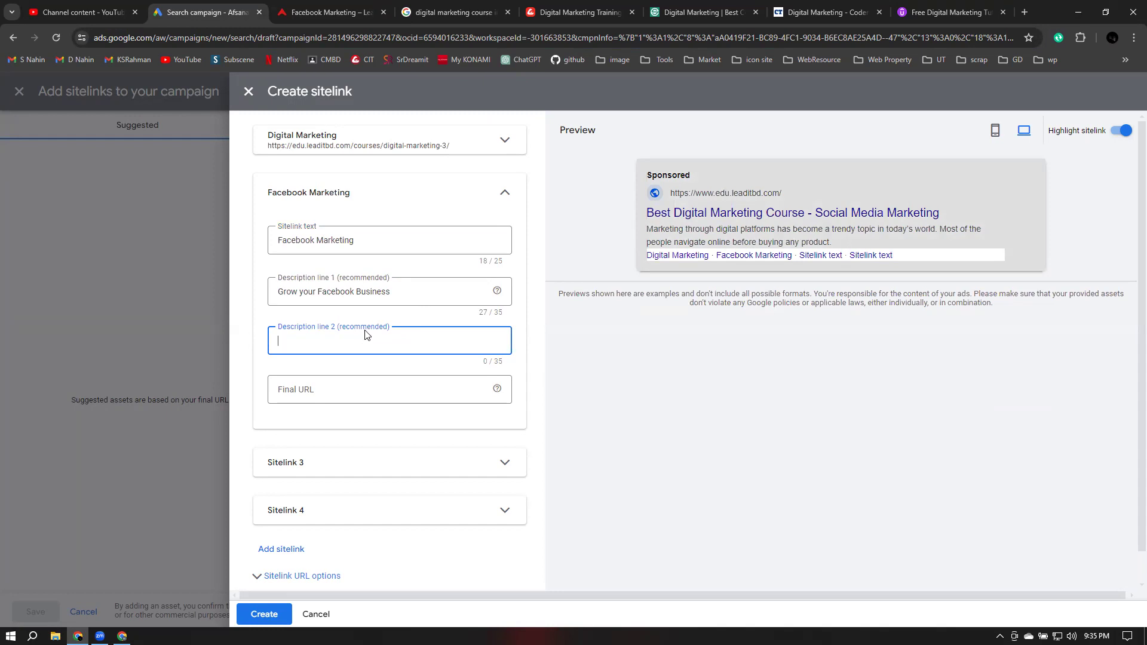
click(411, 290)
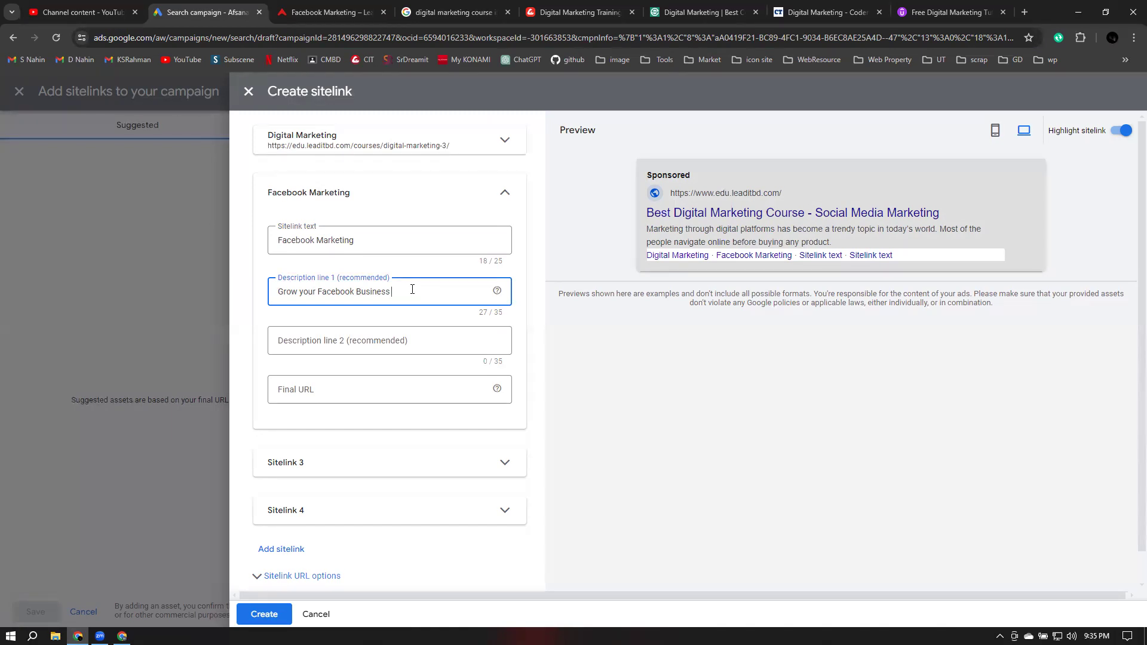
text(and)
Set description line 2 of the Facebook Marketing sitelink to "achieve your goal by Facebook Ads"
click(358, 339)
text(acheve)
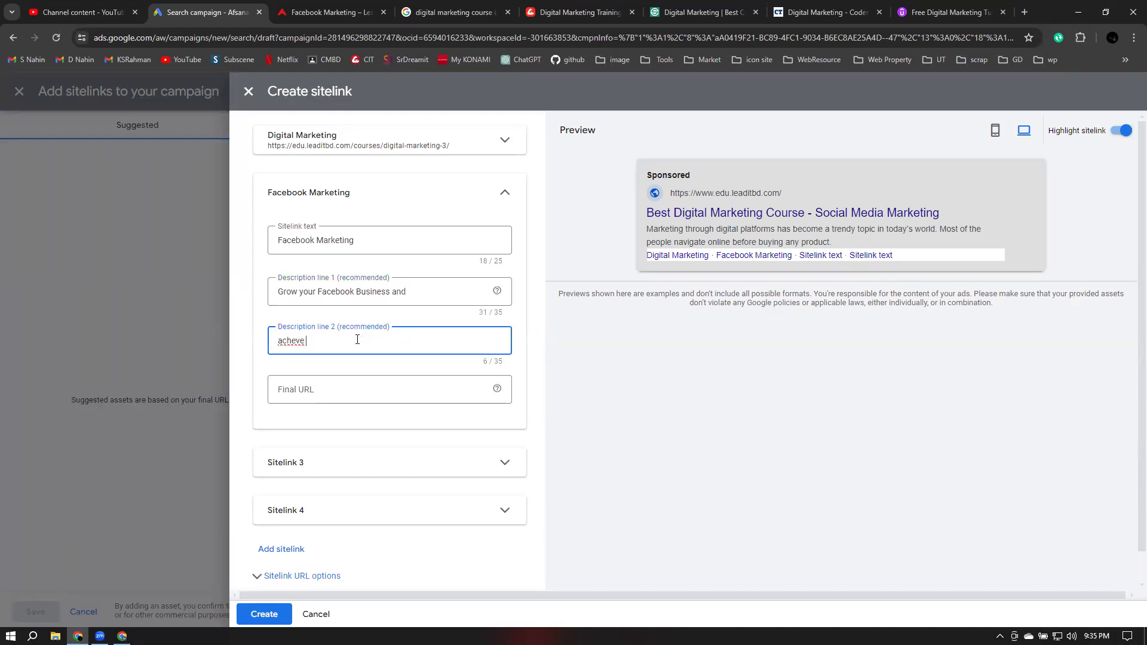
key(Left)
key(Left)
key(BackSpace)
key(BackSpace)
key(BackSpace)
key(BackSpace)
double_click(337, 342)
text(achive)
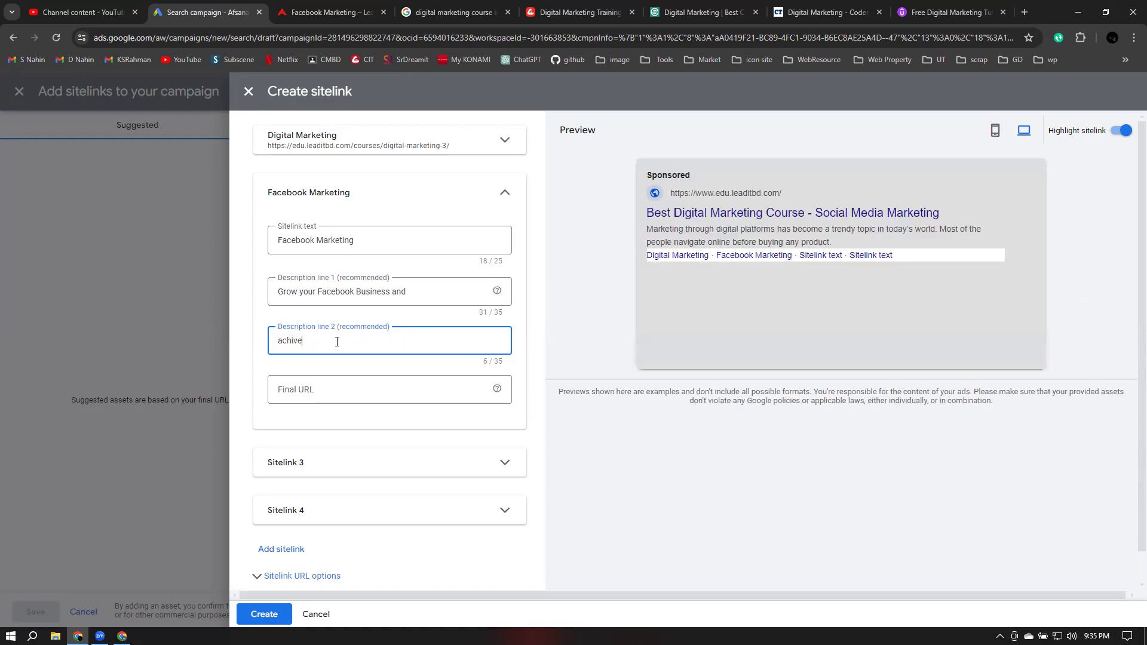
right_click(290, 342)
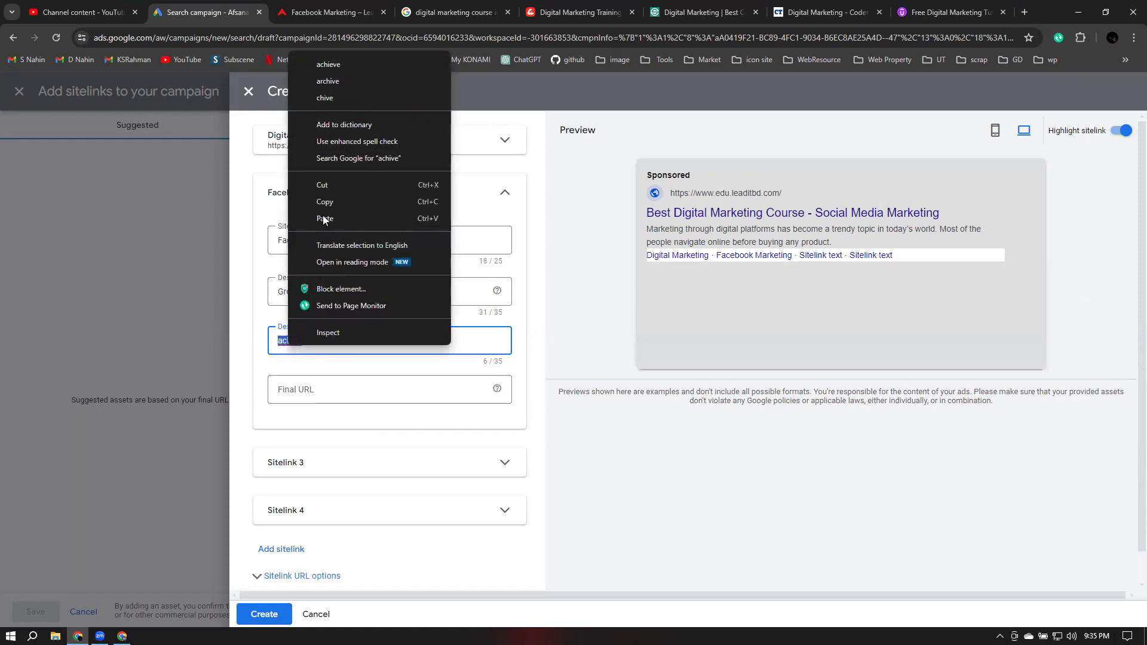
click(358, 68)
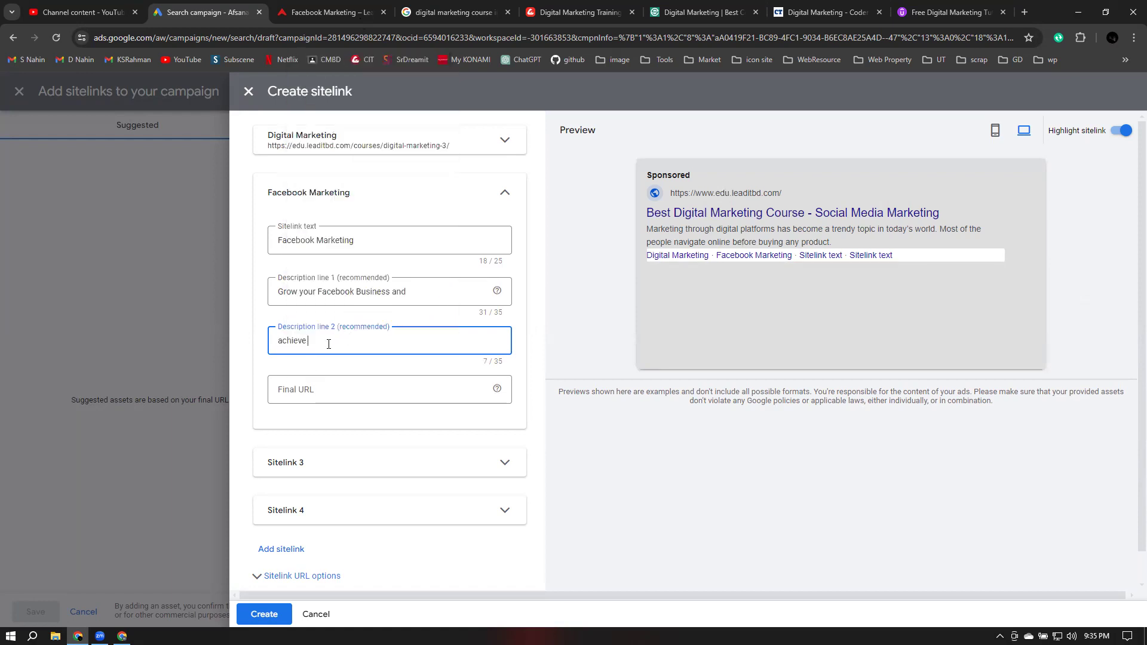
text(your goa)
text(l by Facebook Adsvert)
key(BackSpace)
key(BackSpace)
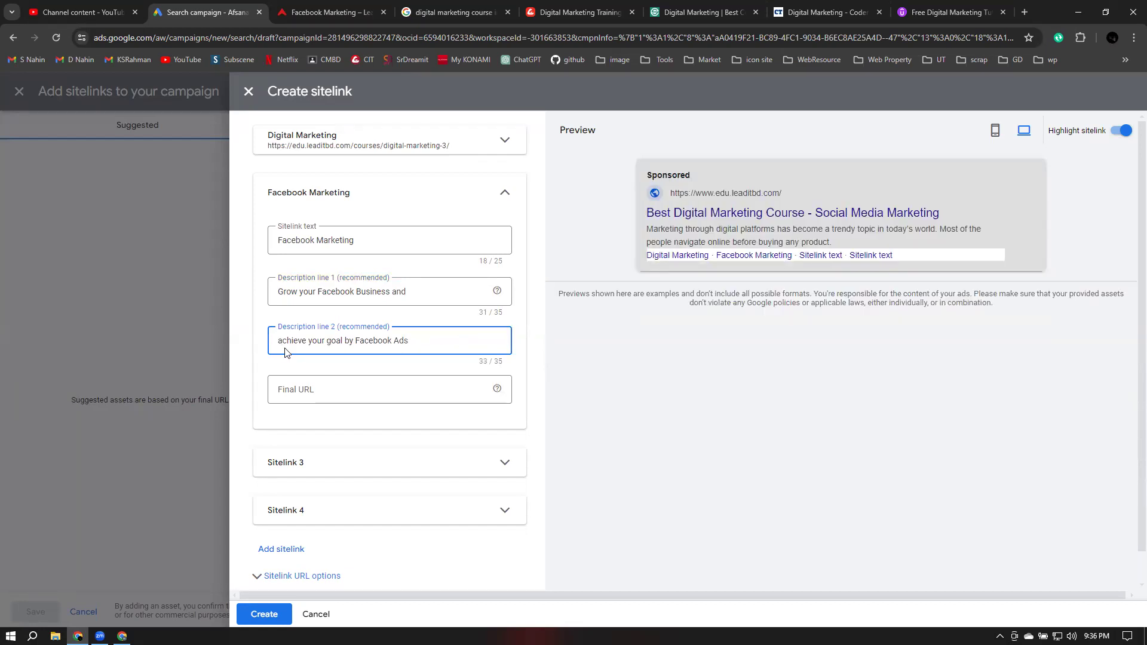
Copy the Facebook Marketing course page's address, edu.leaditbd.com/courses/digital-marketing-2/, into that sitelink's final URL and collapse the sitelink
click(297, 387)
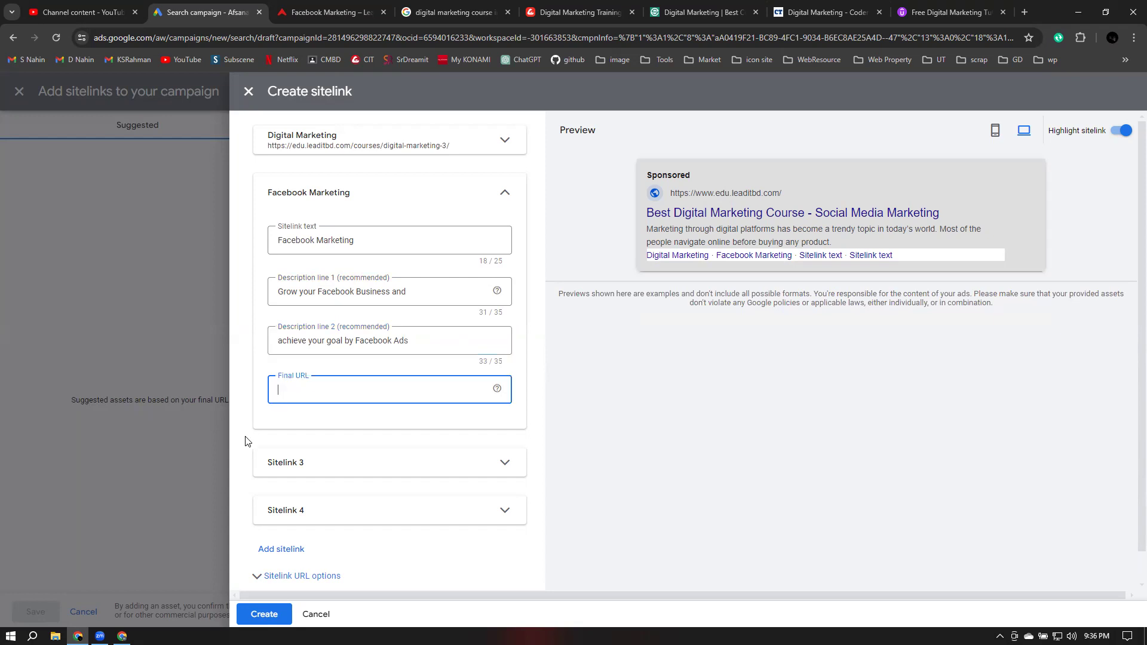
click(319, 12)
click(266, 37)
right_click(251, 38)
click(277, 153)
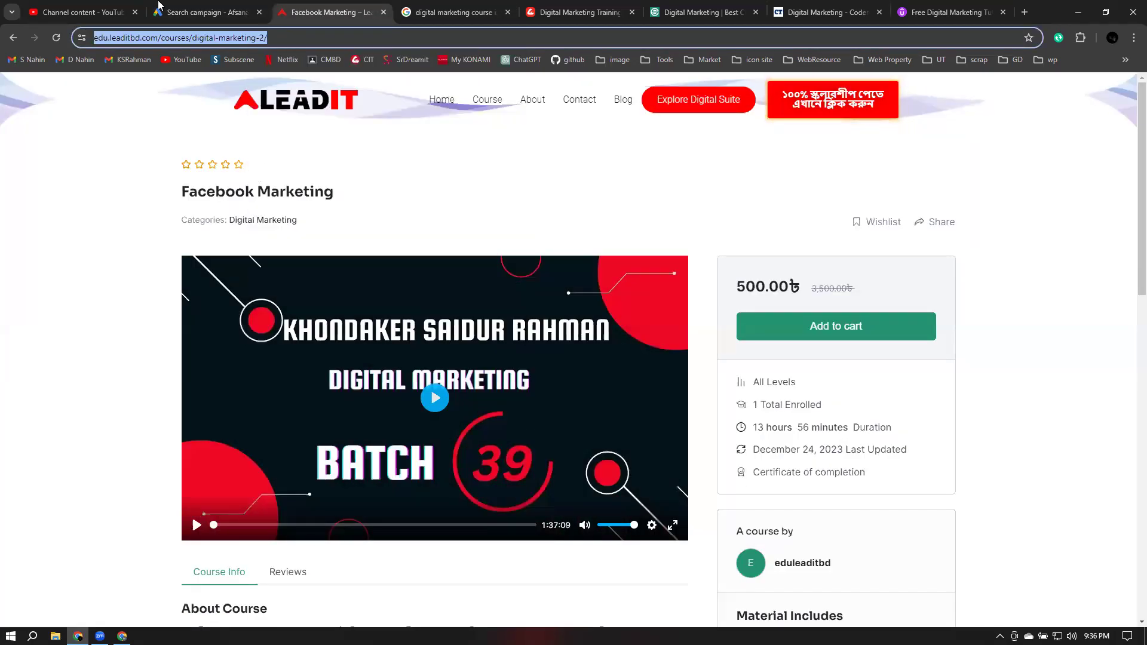
click(203, 10)
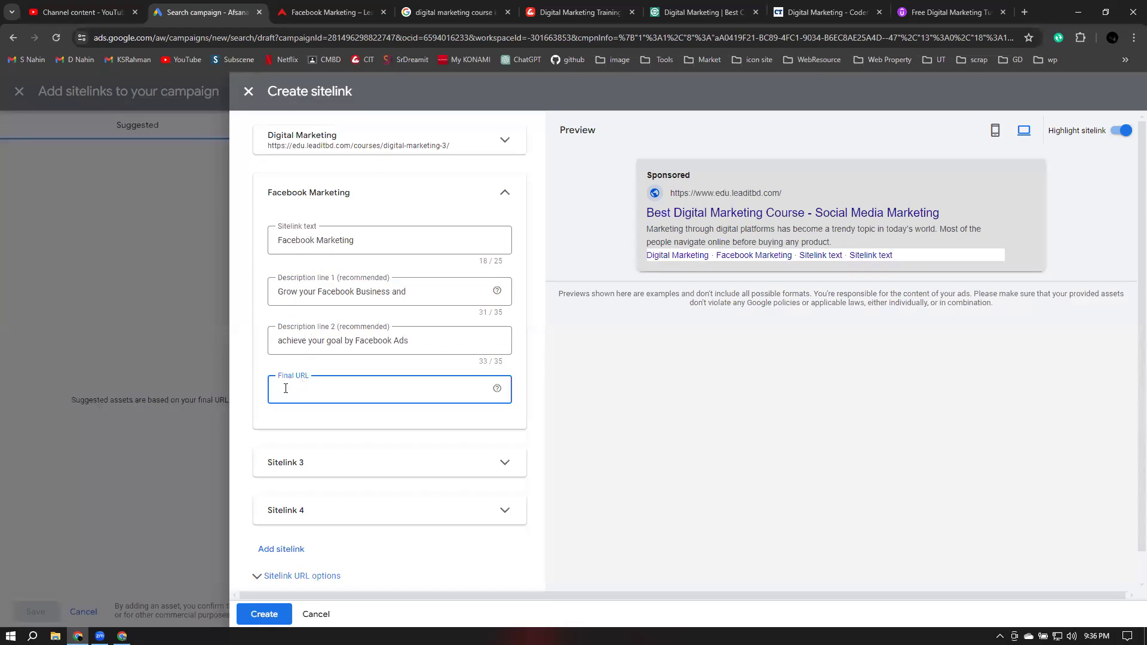
key(ctrl+v)
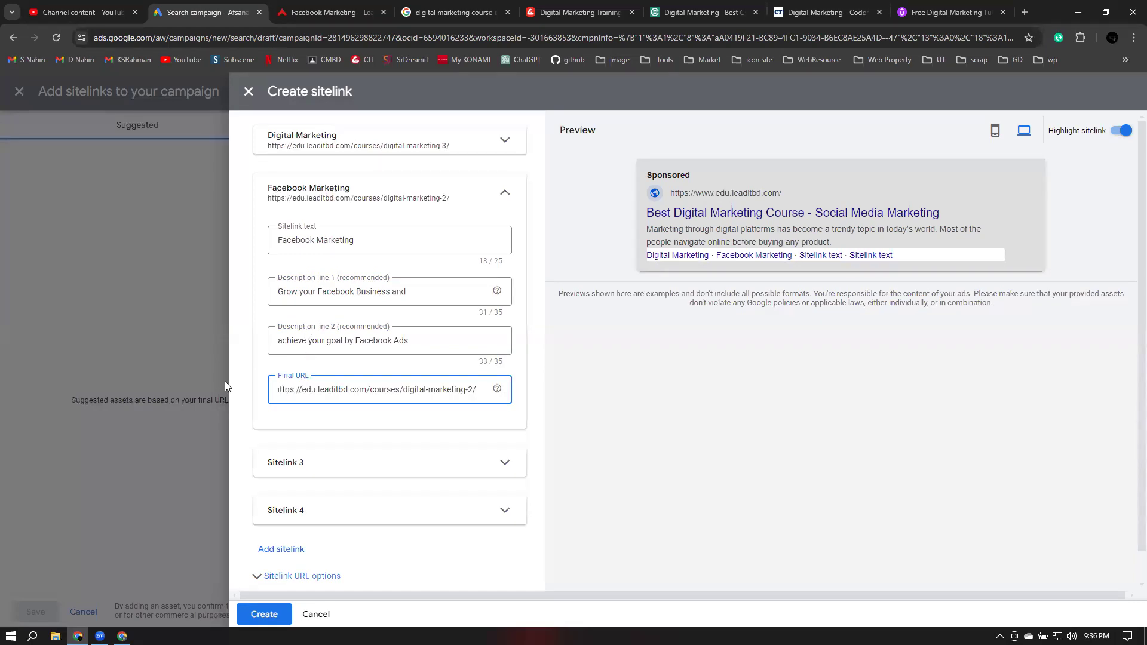
click(508, 190)
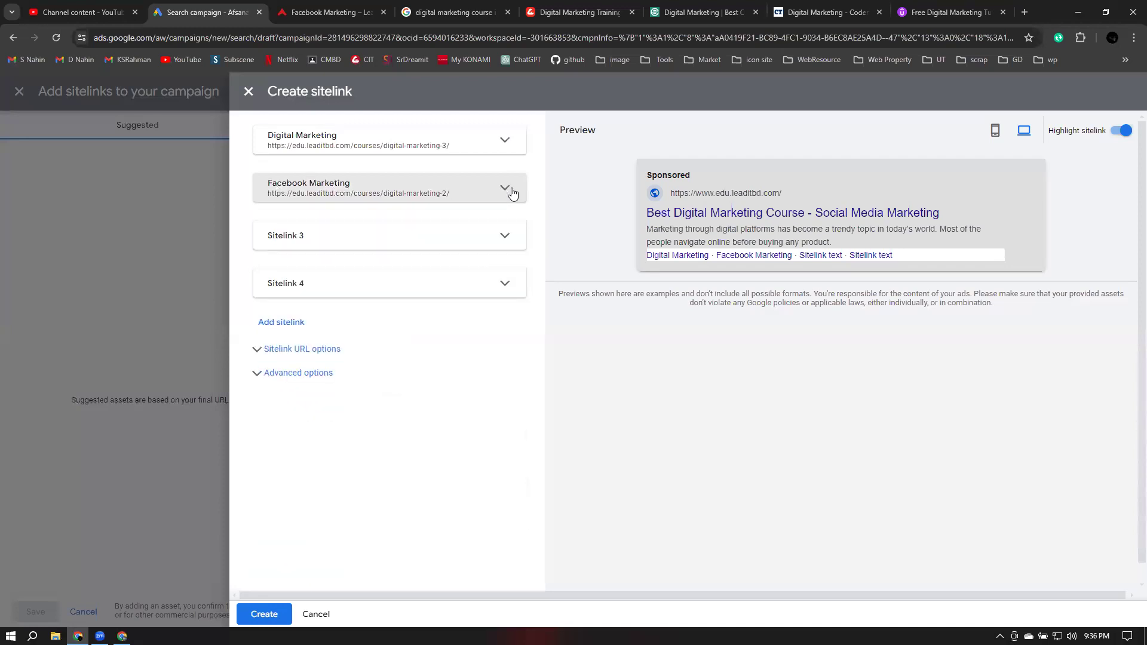
Expand Sitelink 3 and load the Digital Marketing Full Course page from the Lead IT course list, returning to the Google Ads form
click(404, 239)
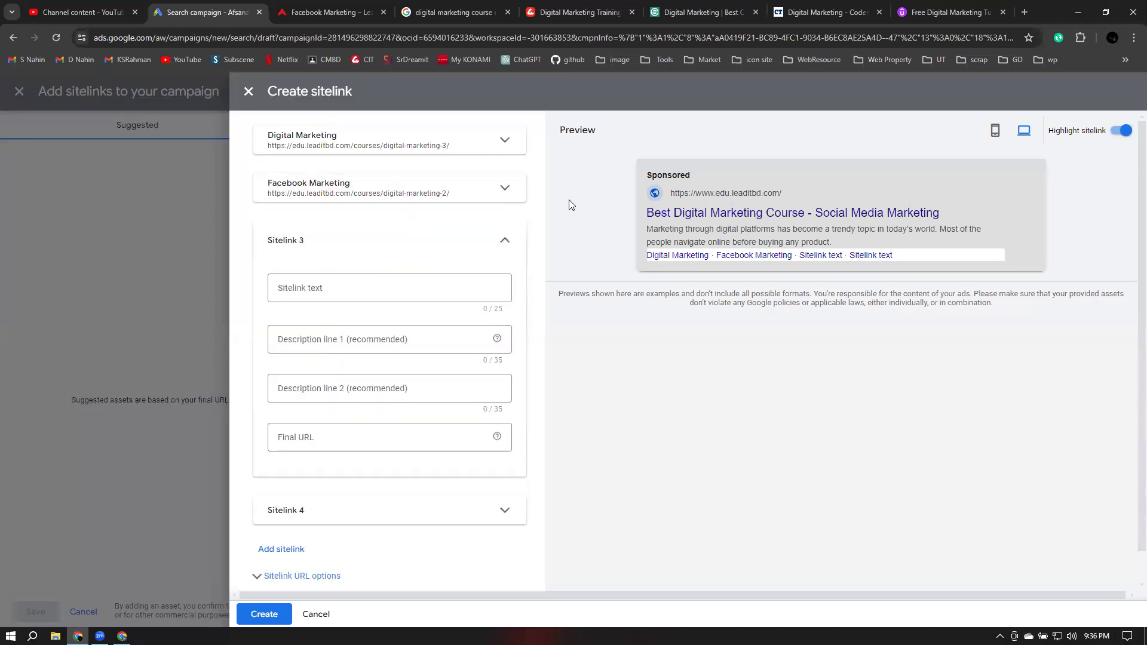
click(333, 288)
click(347, 7)
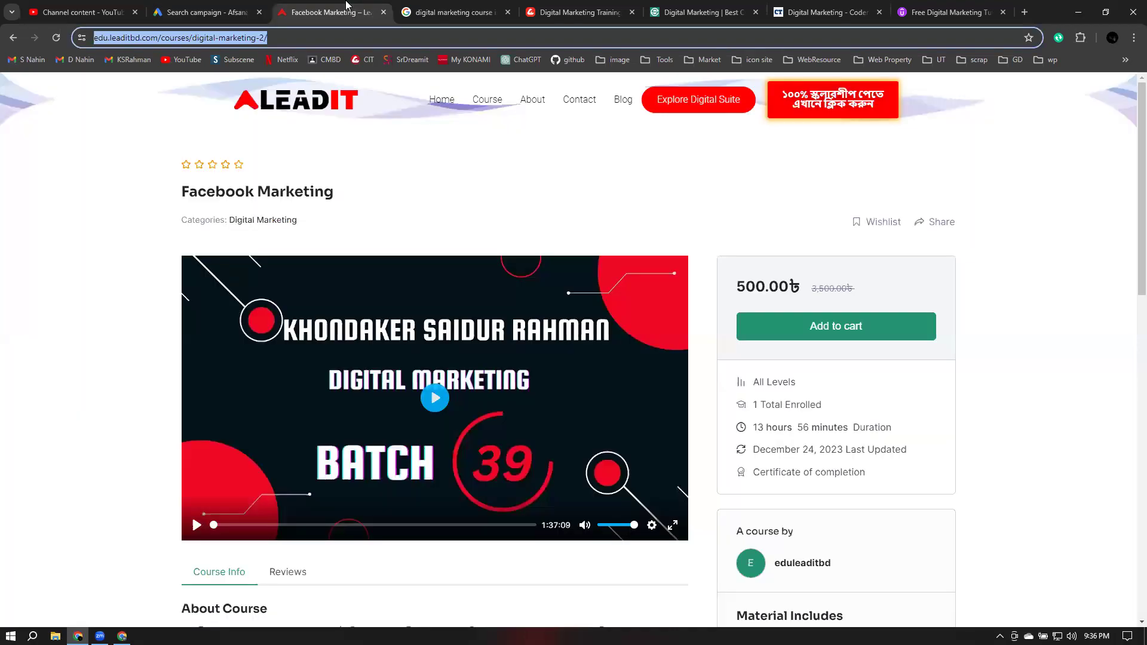
click(13, 38)
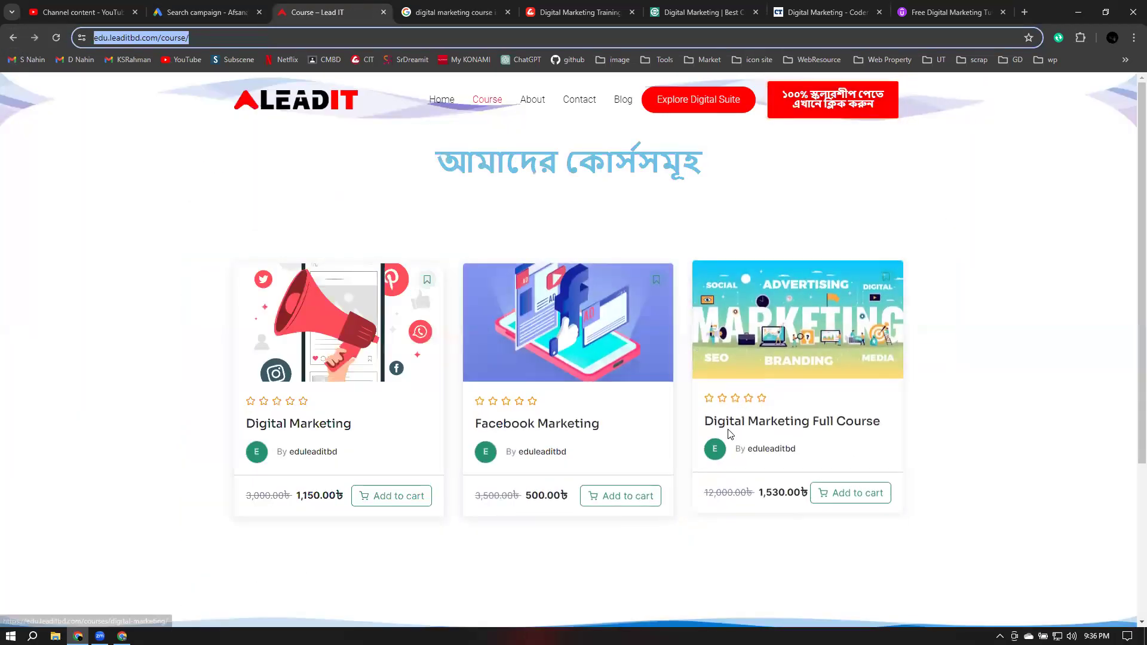
click(820, 426)
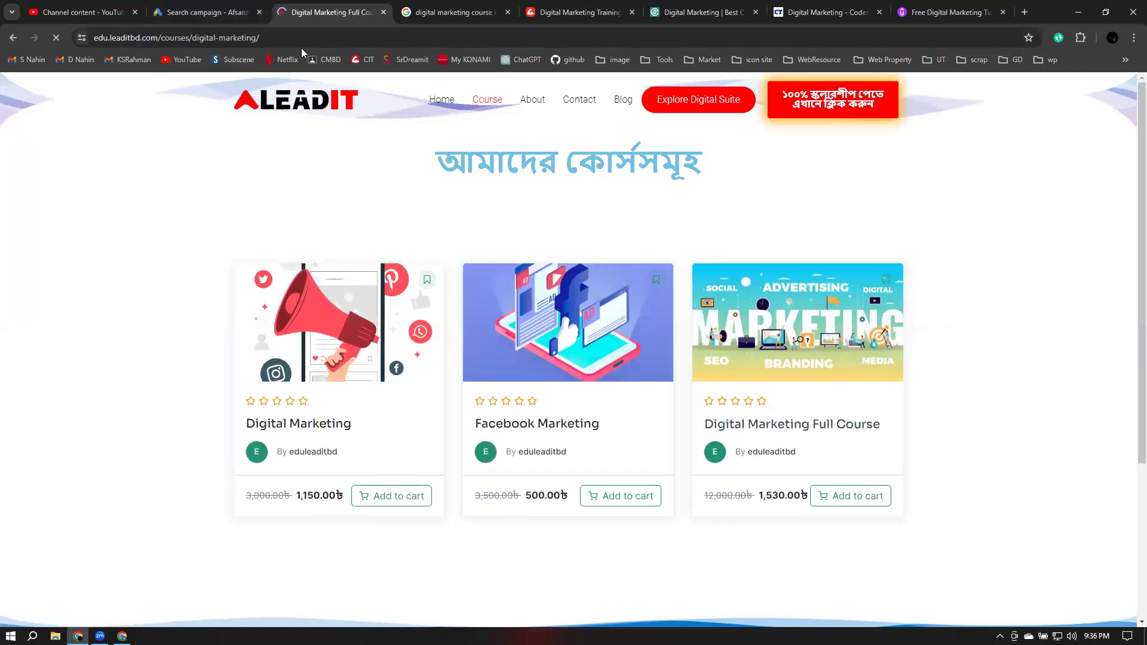
click(207, 11)
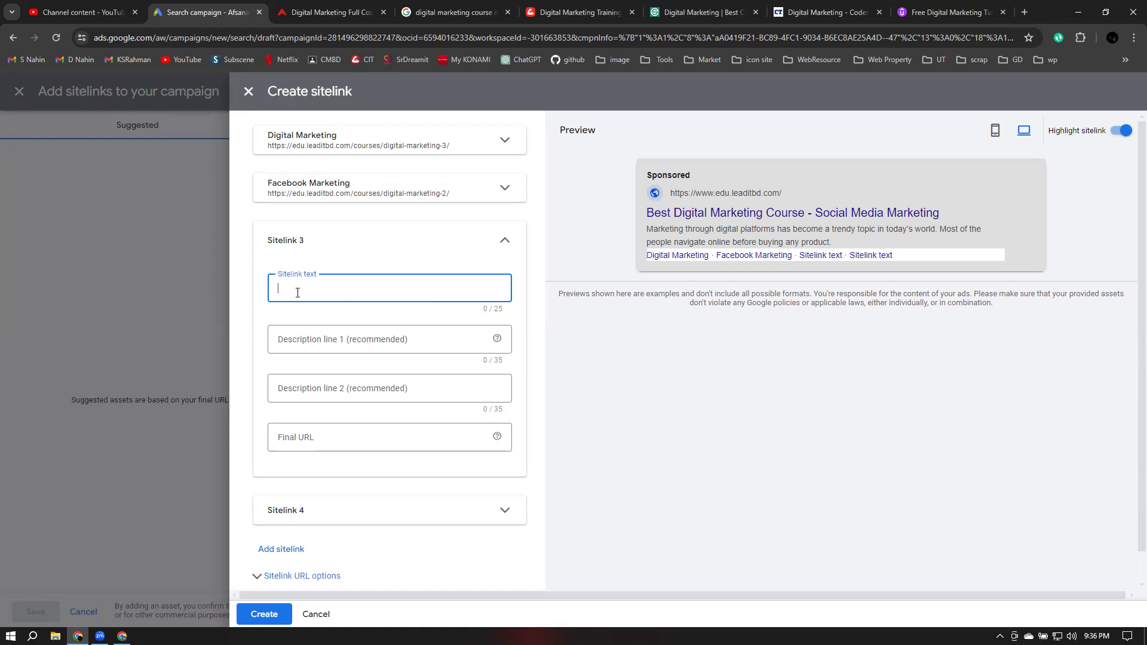
Enter "Full Course Plan" as the sitelink text of the third sitelink
text(Full)
key(BackSpace)
key(BackSpace)
key(BackSpace)
key(BackSpace)
text(Di)
key(BackSpace)
text(gital Market)
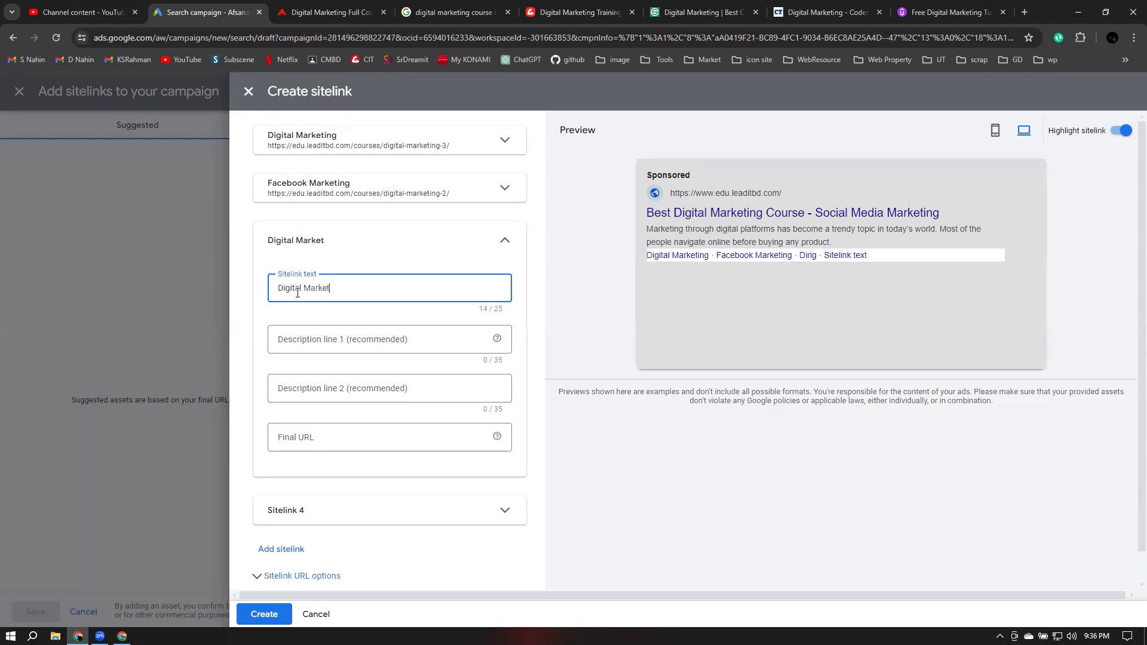
text(ing Full)
drag(344, 287, 245, 291)
key(BackSpace)
text(Course Plan)
click(535, 315)
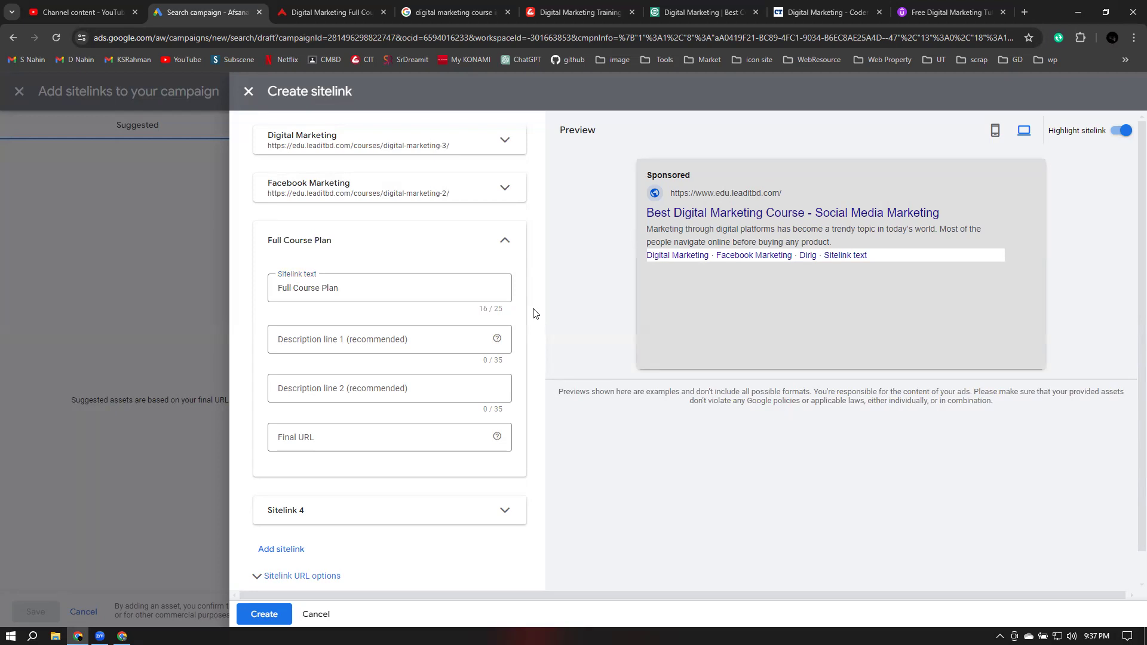
Set description line 1 of the Full Course Plan sitelink to "Learn Digital Marketing Full course"
click(376, 339)
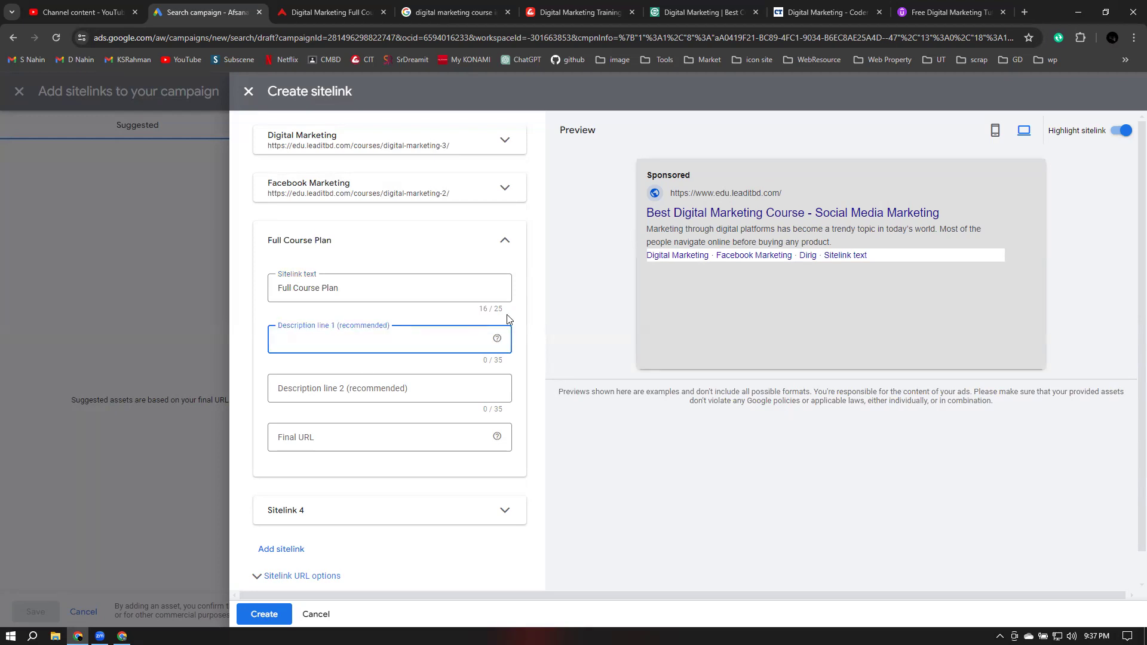
text(Lean)
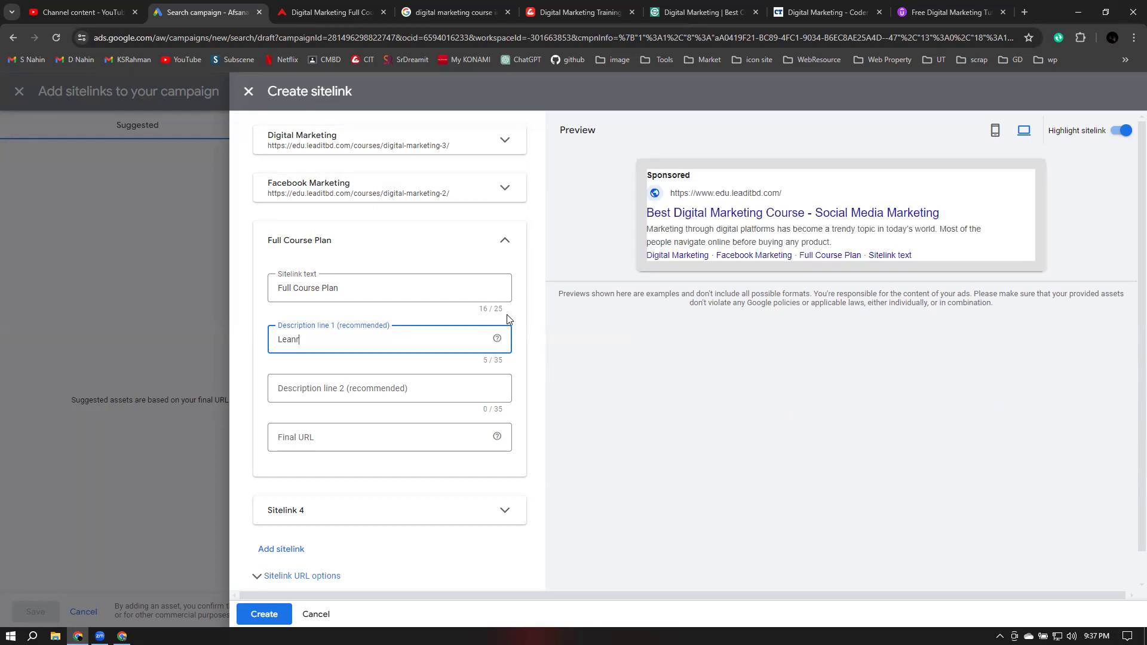
text(r)
key(BackSpace)
key(BackSpace)
text(rn digital)
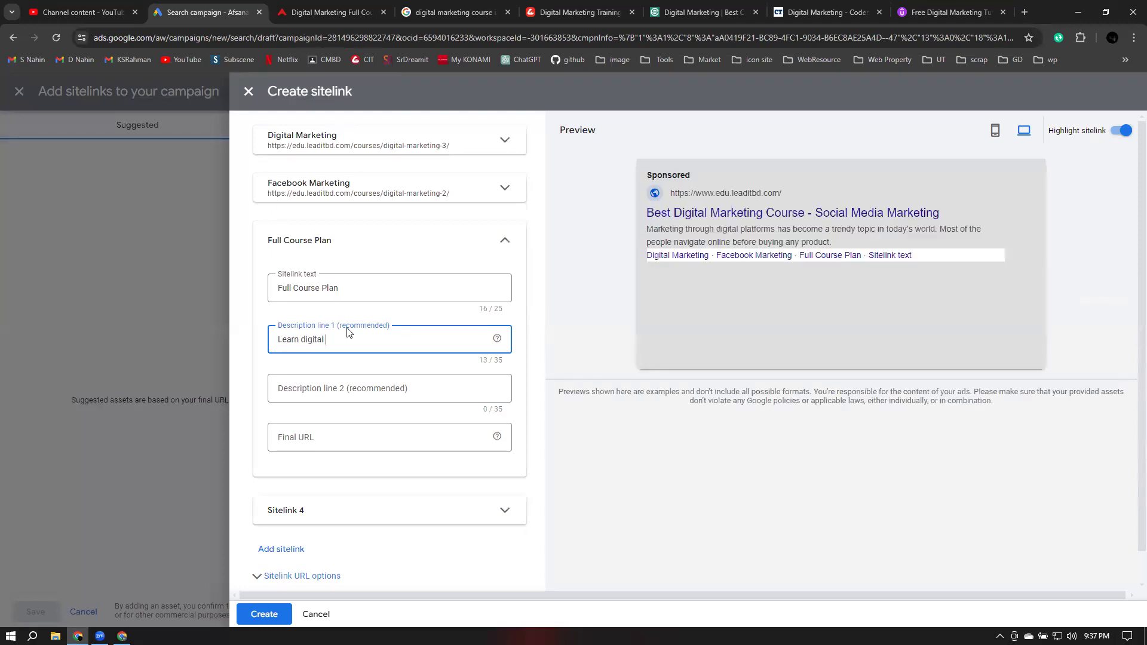
double_click(307, 340)
text(Digital Marketing Full course)
Set description line 2 of the Full Course Plan sitelink to "and Develop your Skills"
click(320, 392)
text(and Develop your )
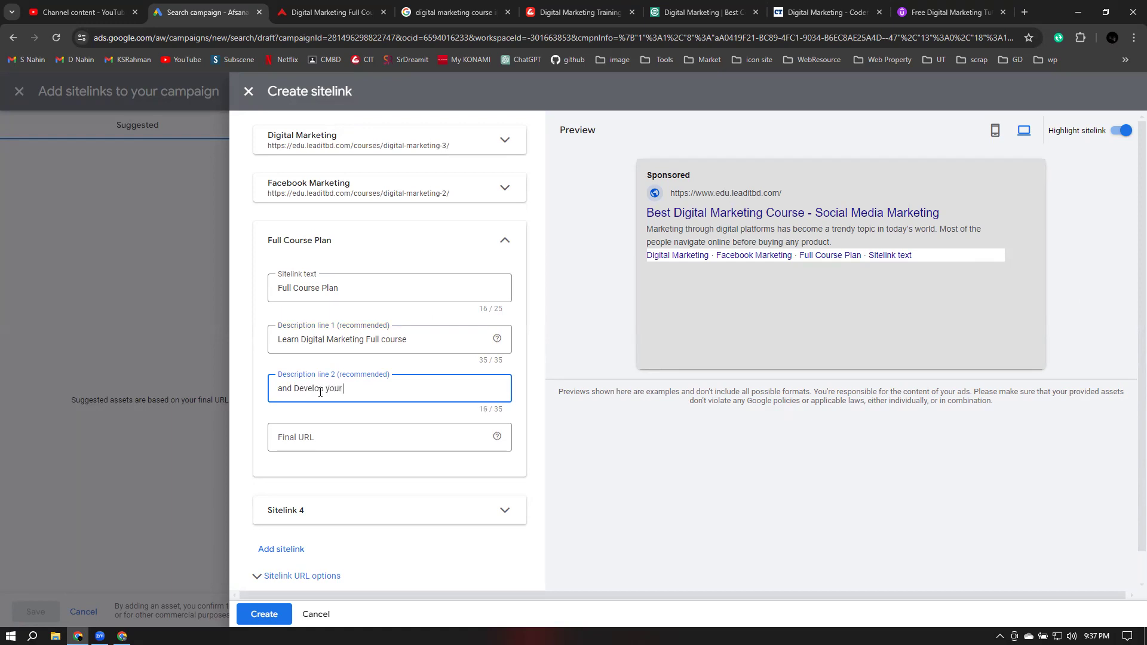
text(Skills)
click(392, 436)
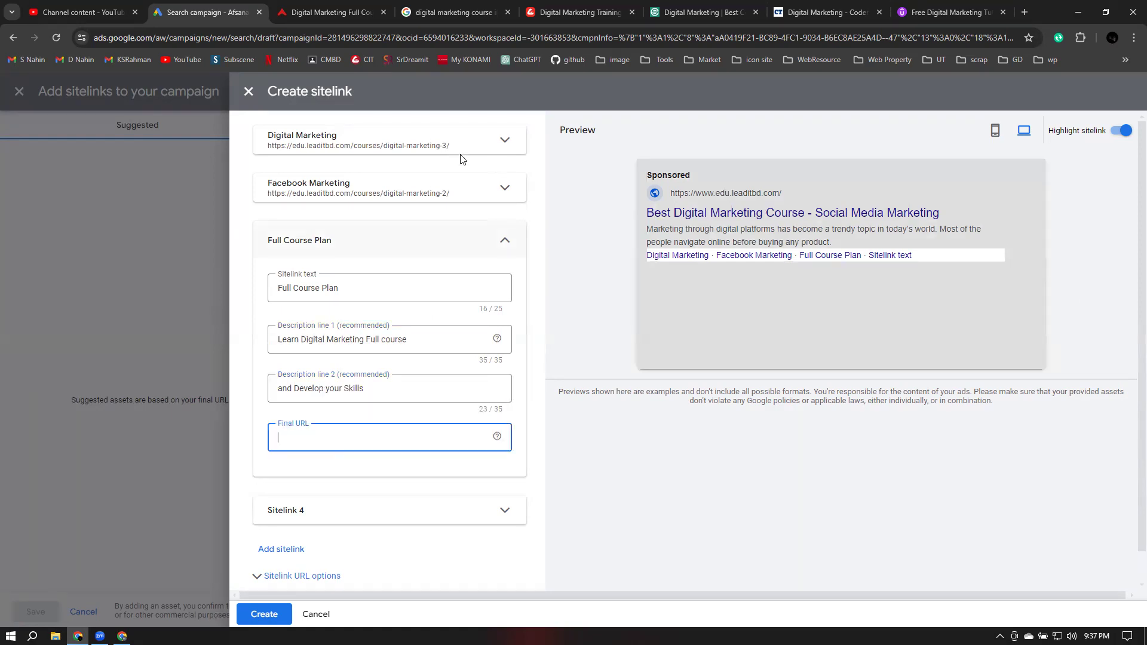
click(350, 12)
click(307, 38)
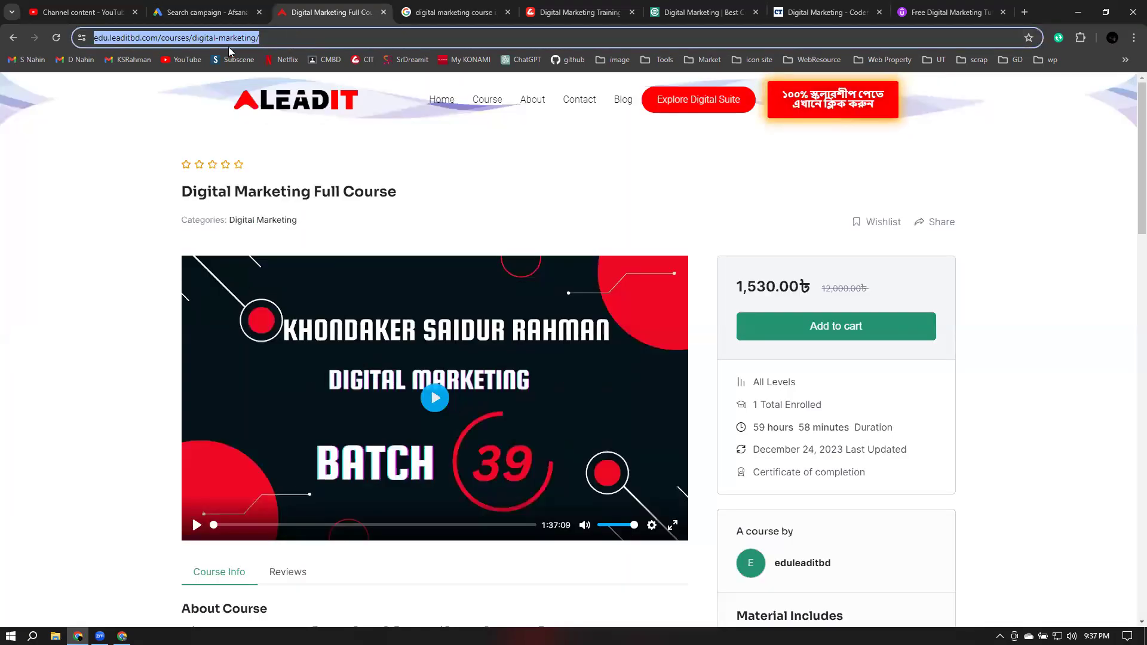
right_click(214, 38)
click(251, 146)
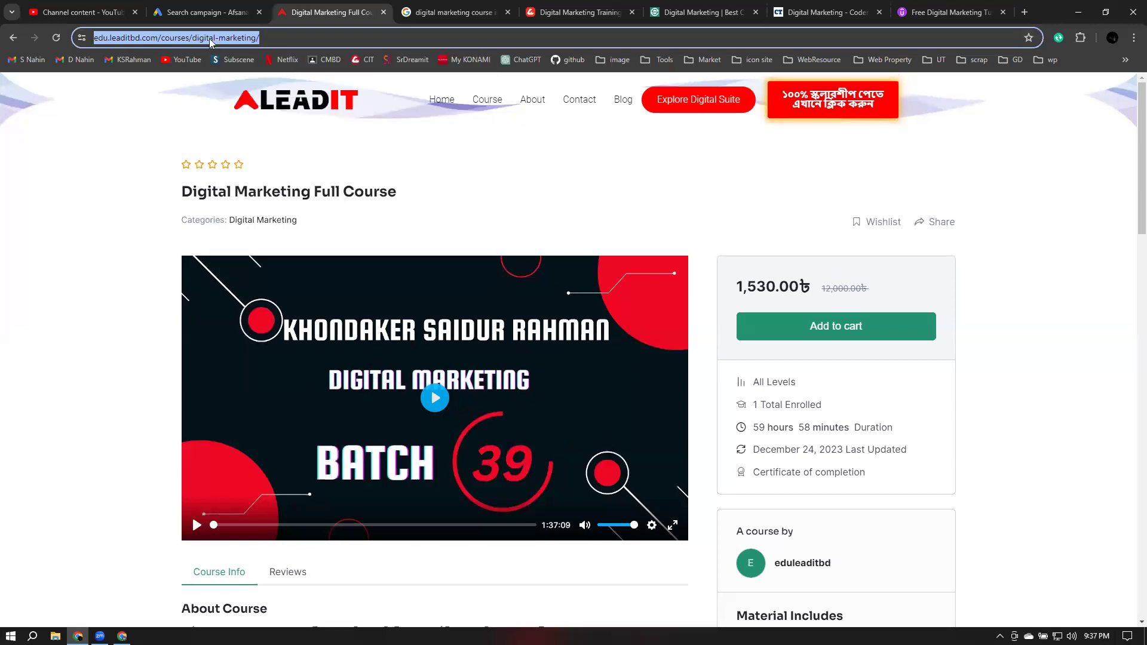
click(203, 12)
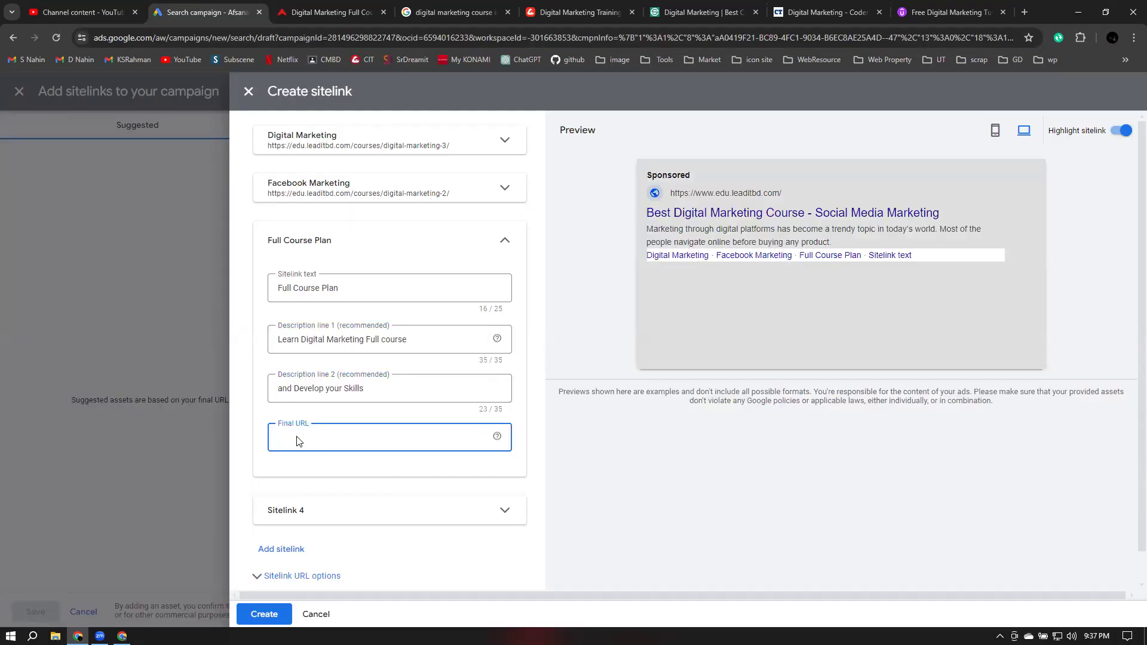
key(ctrl+v)
click(540, 474)
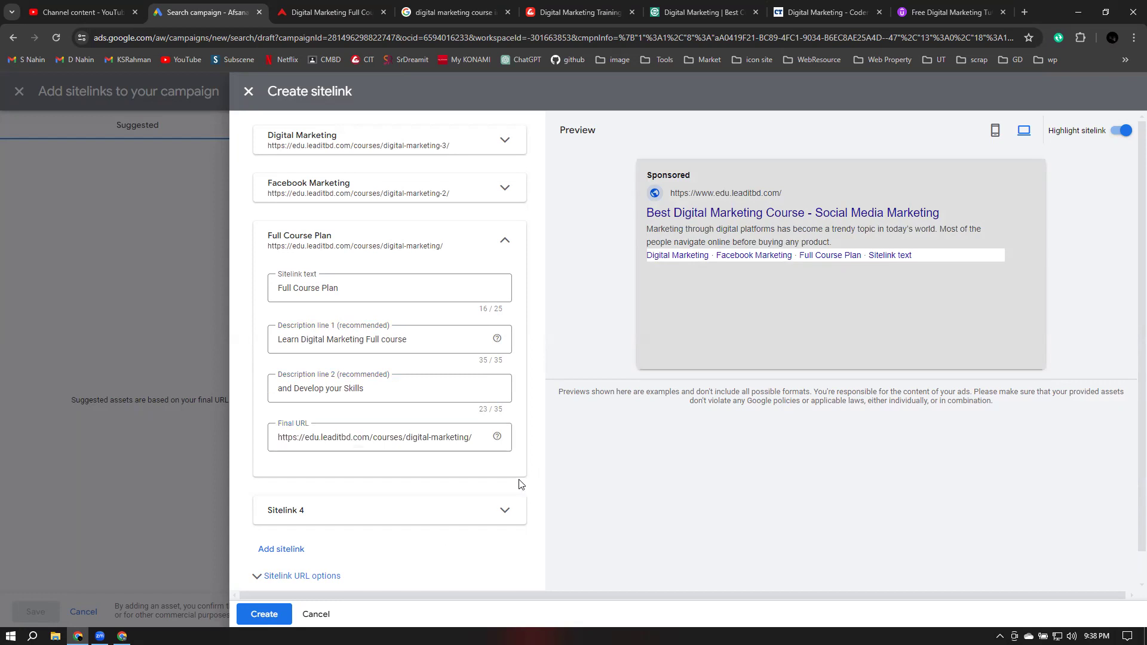
Check the sitelinks in the Flight Expert search ad, and enter "Contact US" as the sitelink text of Sitelink 4
click(121, 636)
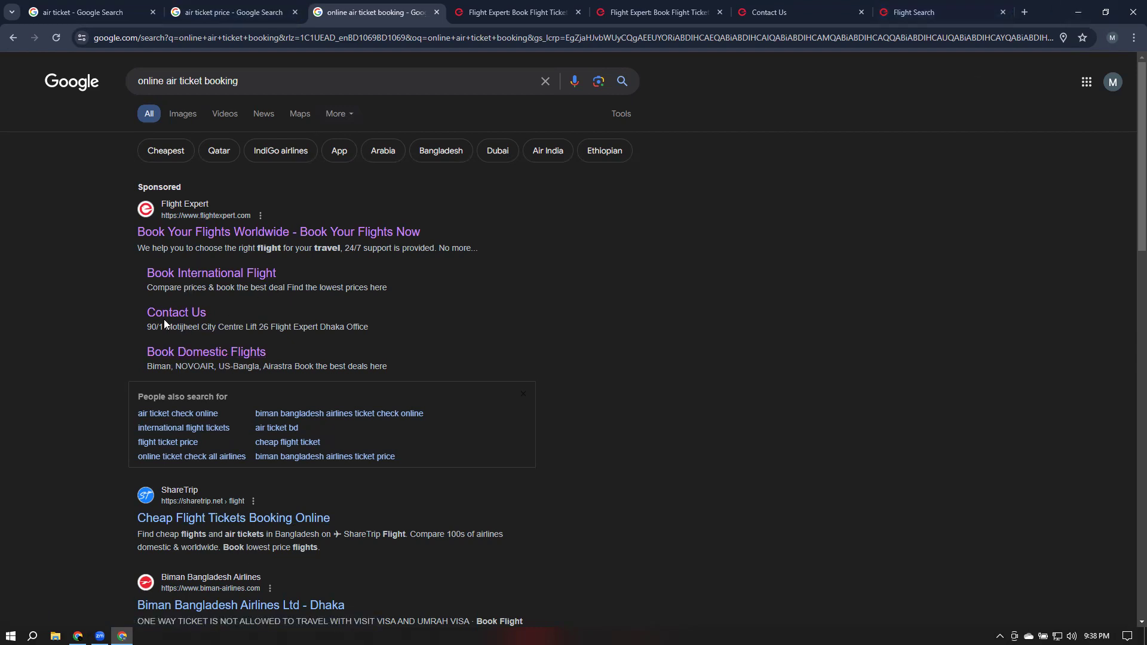
click(1072, 13)
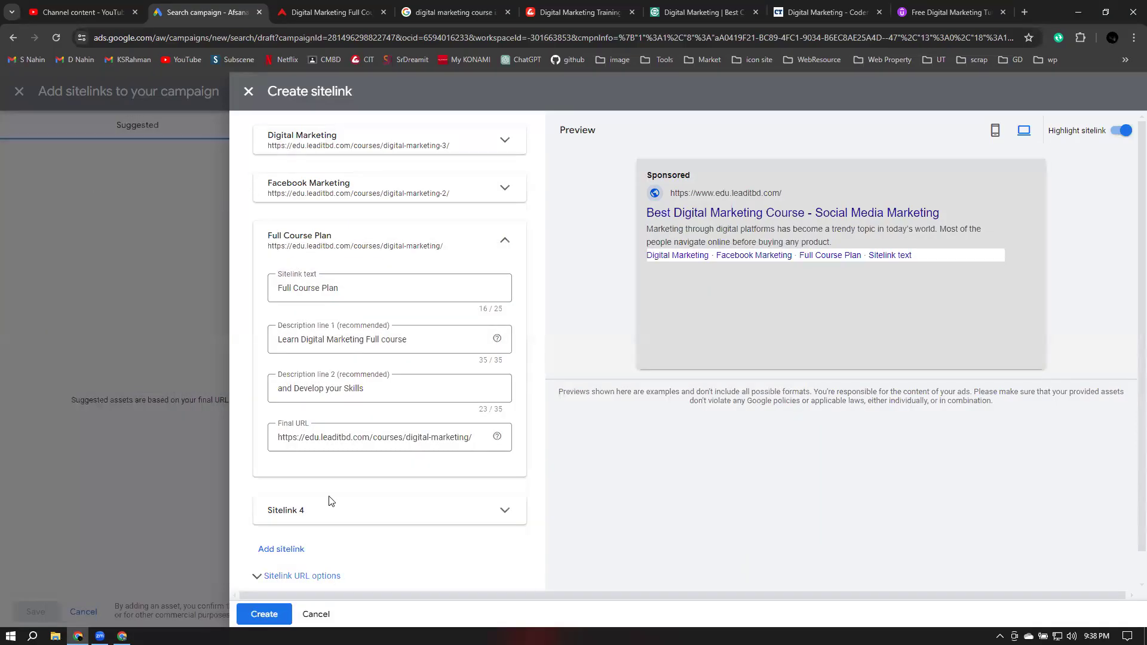
click(312, 513)
scroll(457, 436, down, 2)
click(309, 446)
text(Contact u)
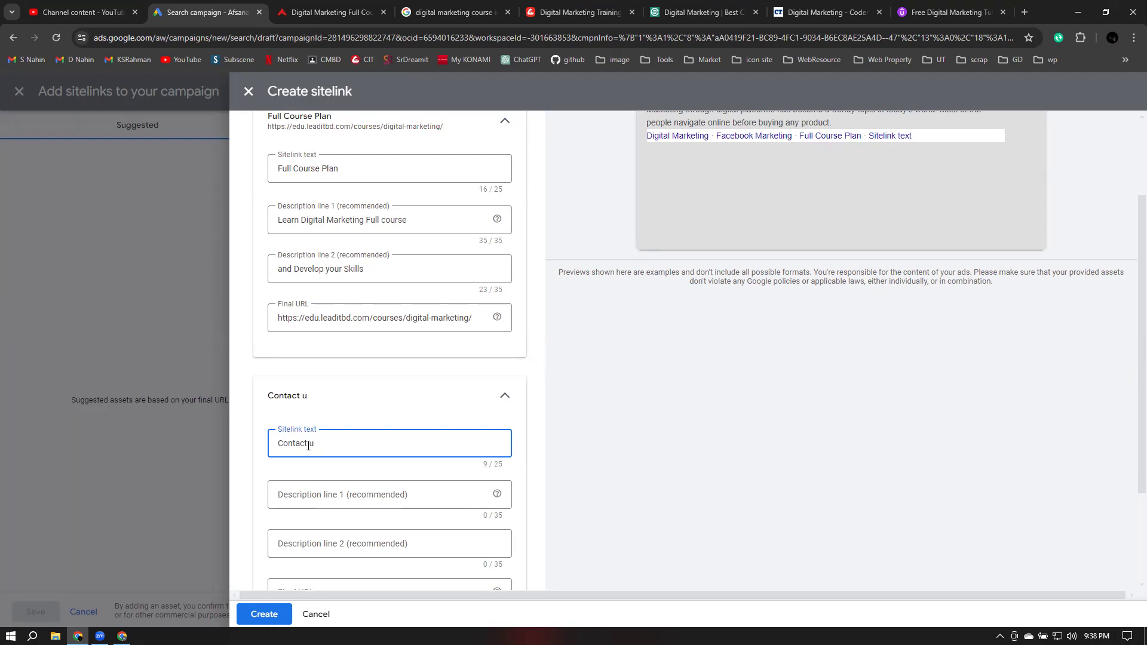
key(BackSpace)
key(BackSpace)
text(US)
Set the Contact US sitelink's description line 1 to "For more details" and line 2 to "Just visit our website"
click(322, 494)
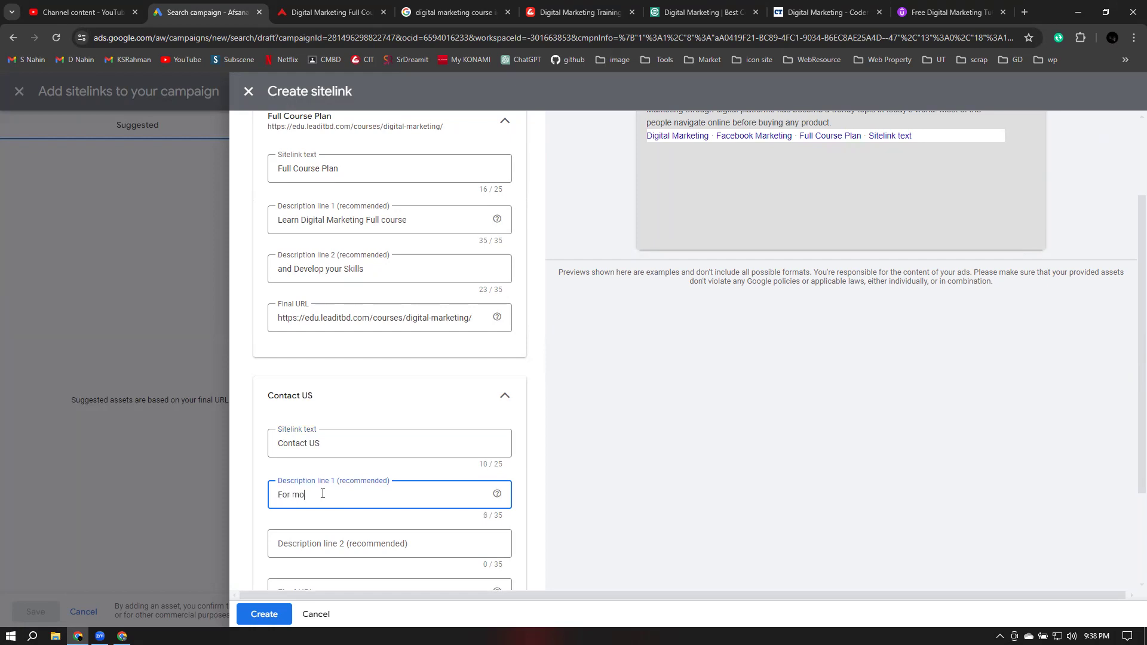
text(For more details)
drag(341, 496, 416, 492)
key(ctrl+x)
click(296, 543)
key(ctrl+v)
key(Home)
text(J)
key(Delete)
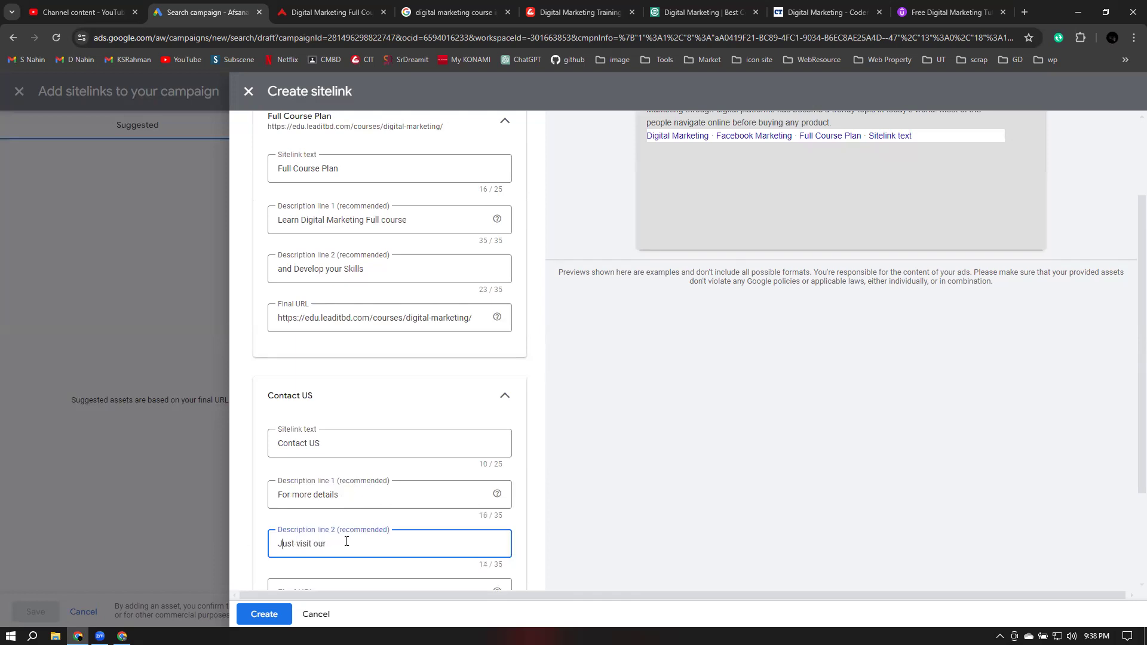
text(website)
Look through the Lead IT About page and open the site's Contact page for the Contact US sitelink's final URL
scroll(418, 419, down, 2)
click(297, 453)
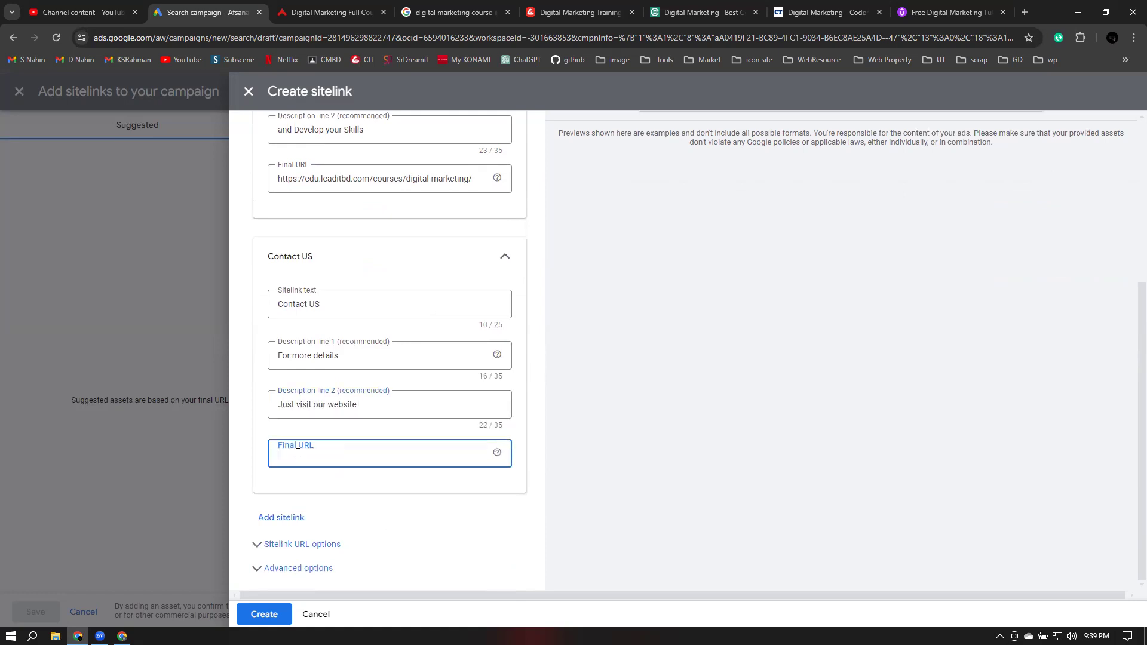
click(331, 12)
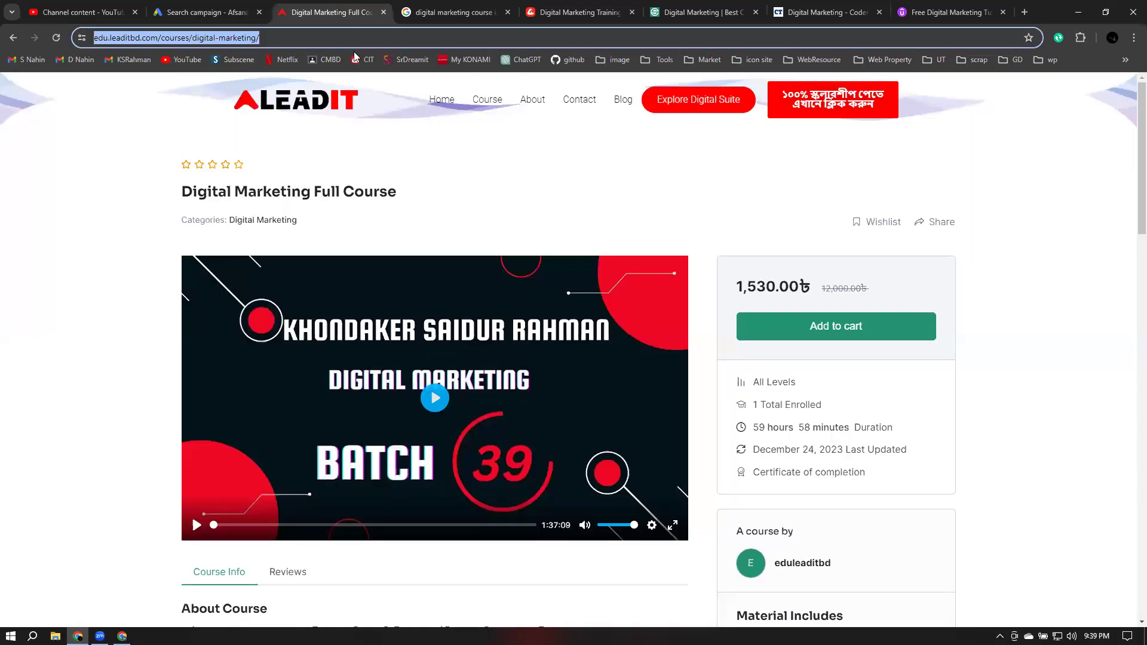
click(533, 105)
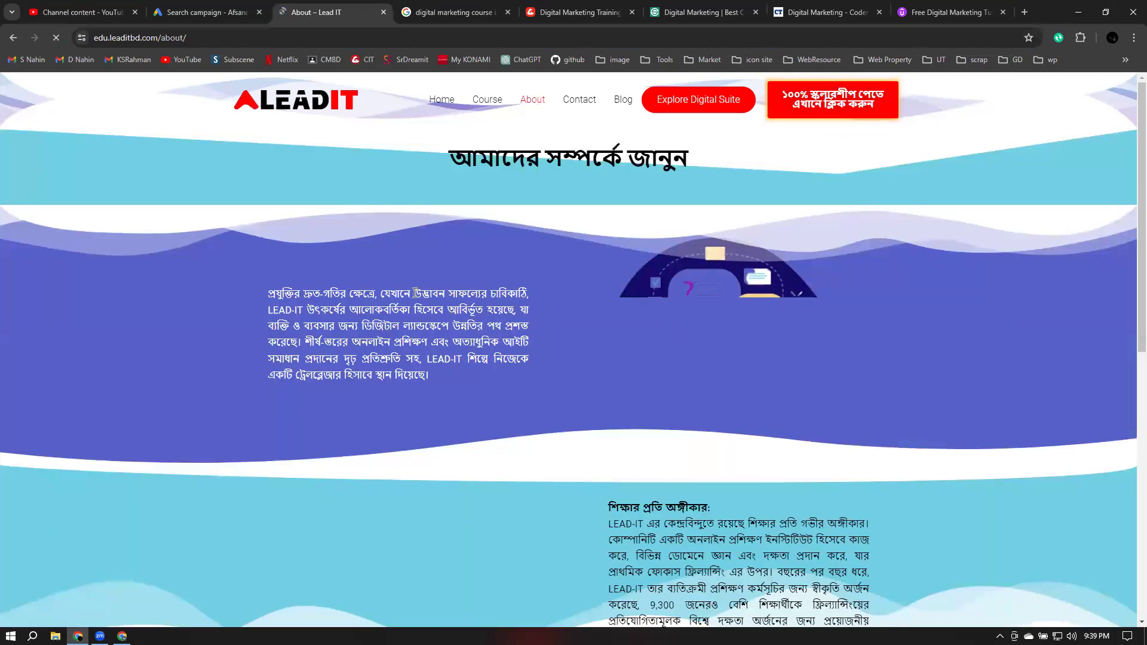
scroll(421, 287, down, 10)
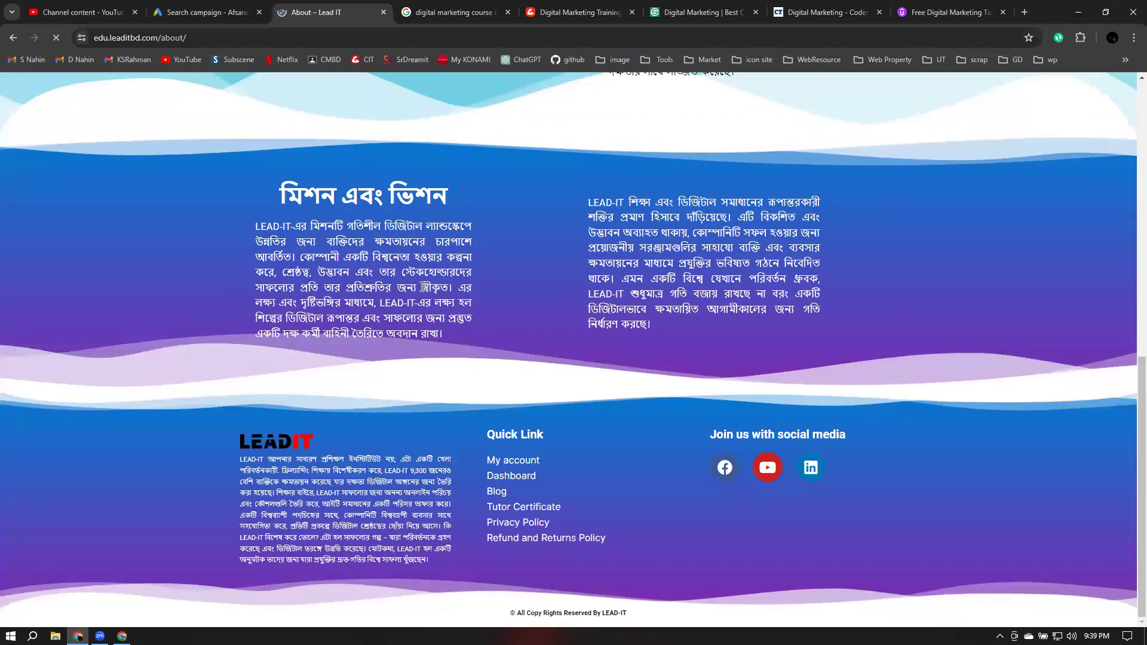
scroll(423, 288, up, 6)
scroll(422, 285, down, 1)
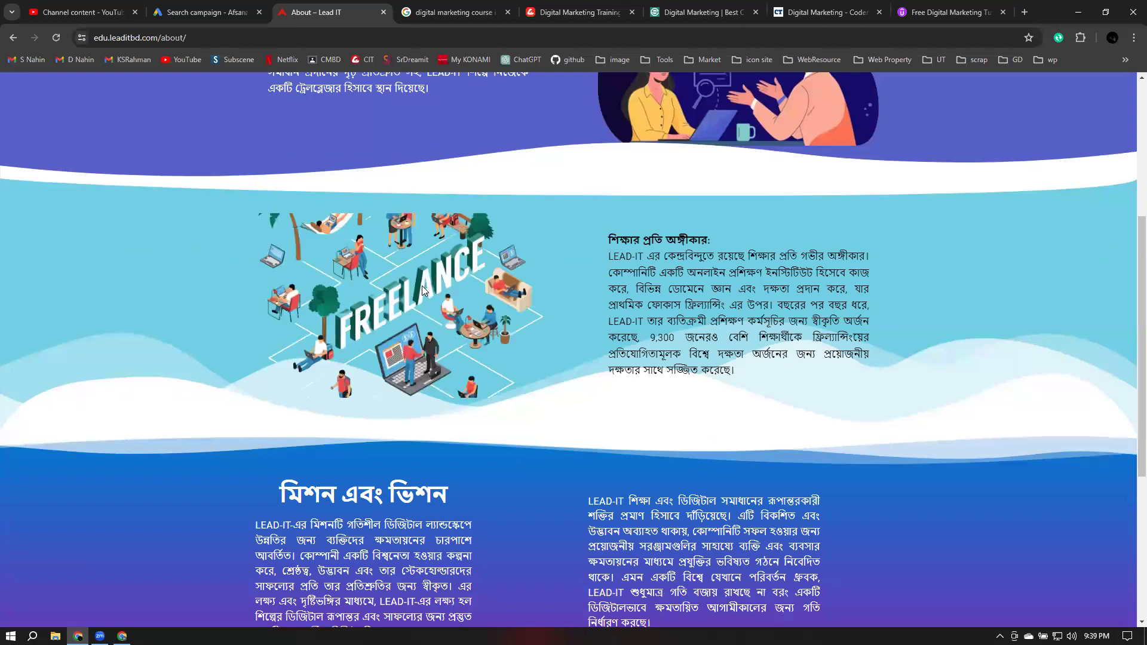
scroll(422, 285, up, 5)
click(577, 105)
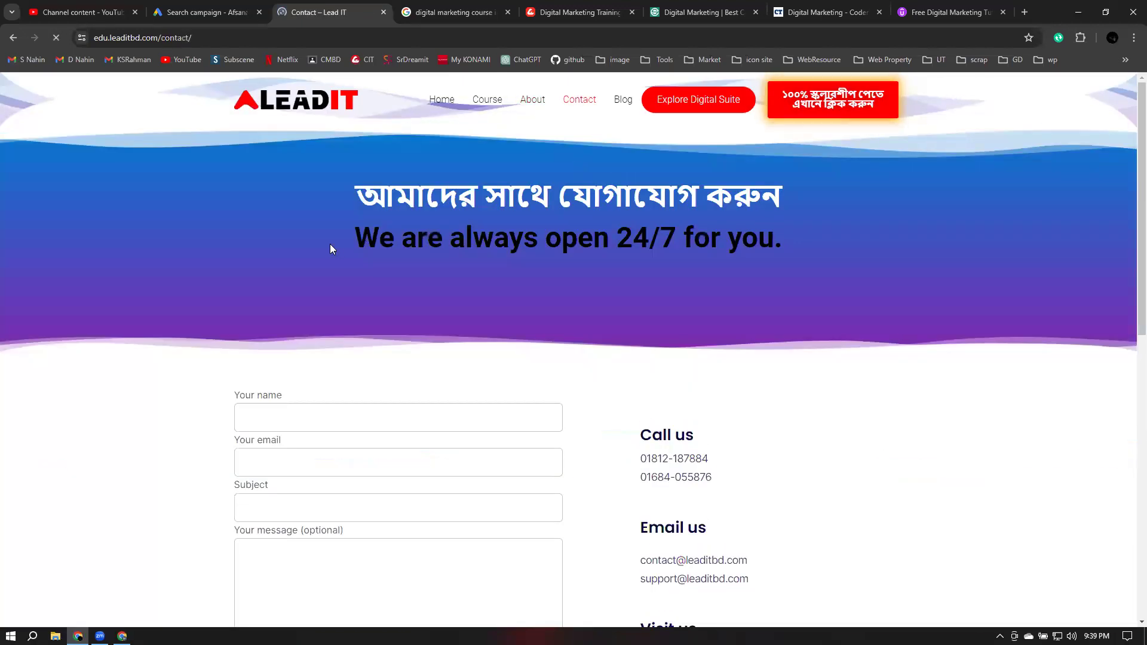
scroll(331, 250, down, 4)
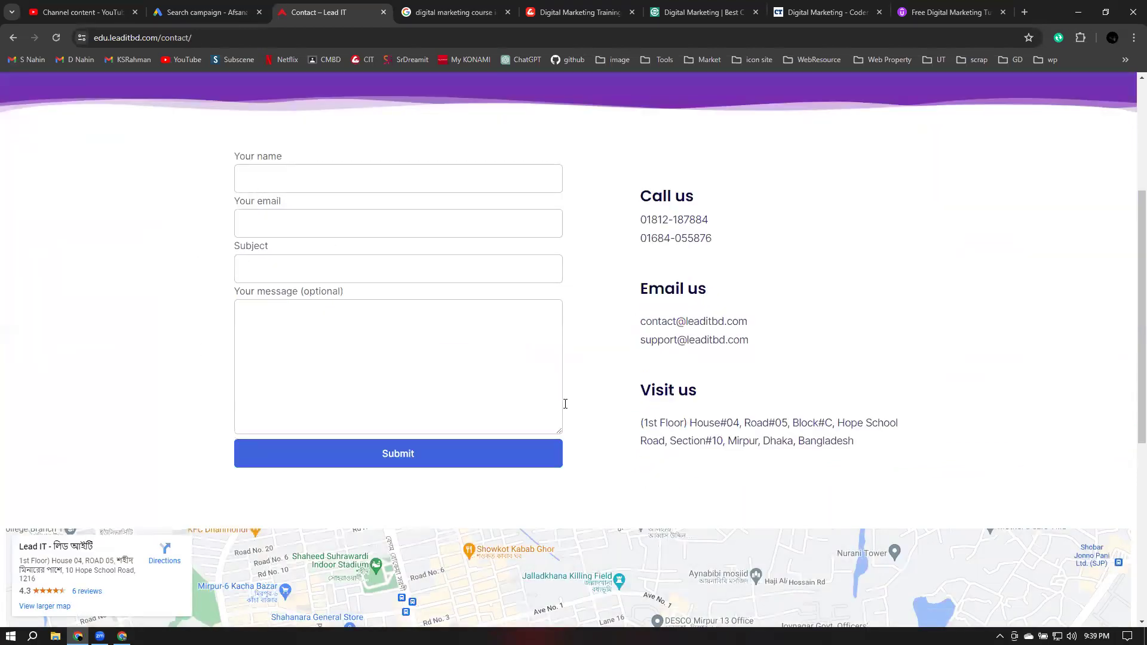
scroll(647, 264, up, 4)
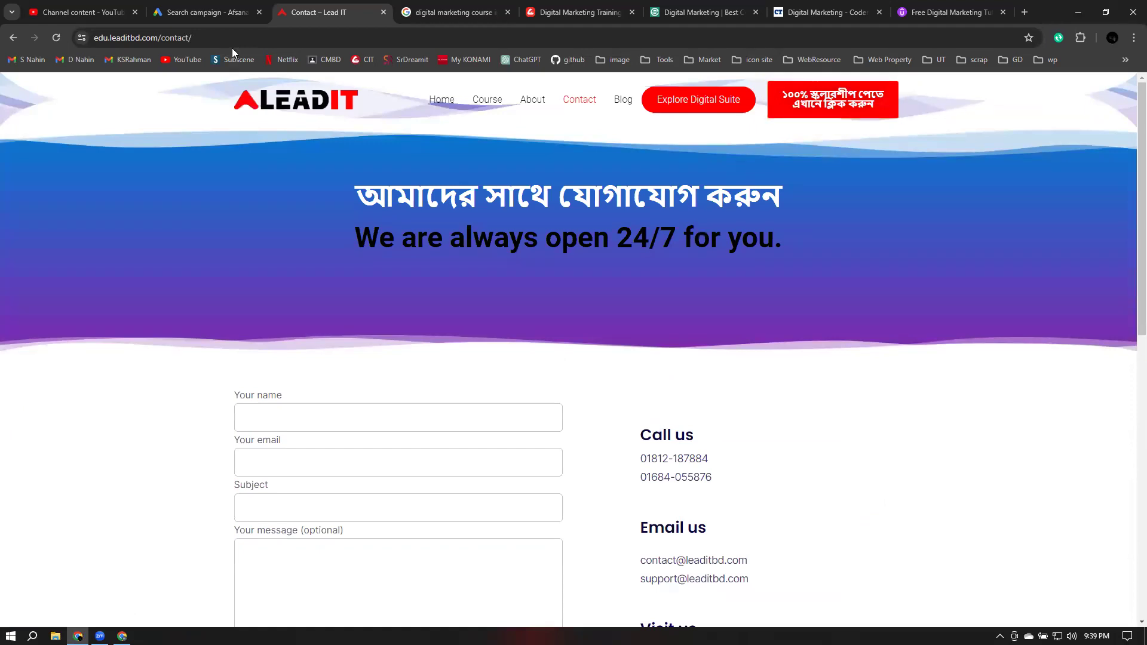
click(182, 37)
right_click(181, 38)
click(231, 150)
click(203, 12)
click(317, 461)
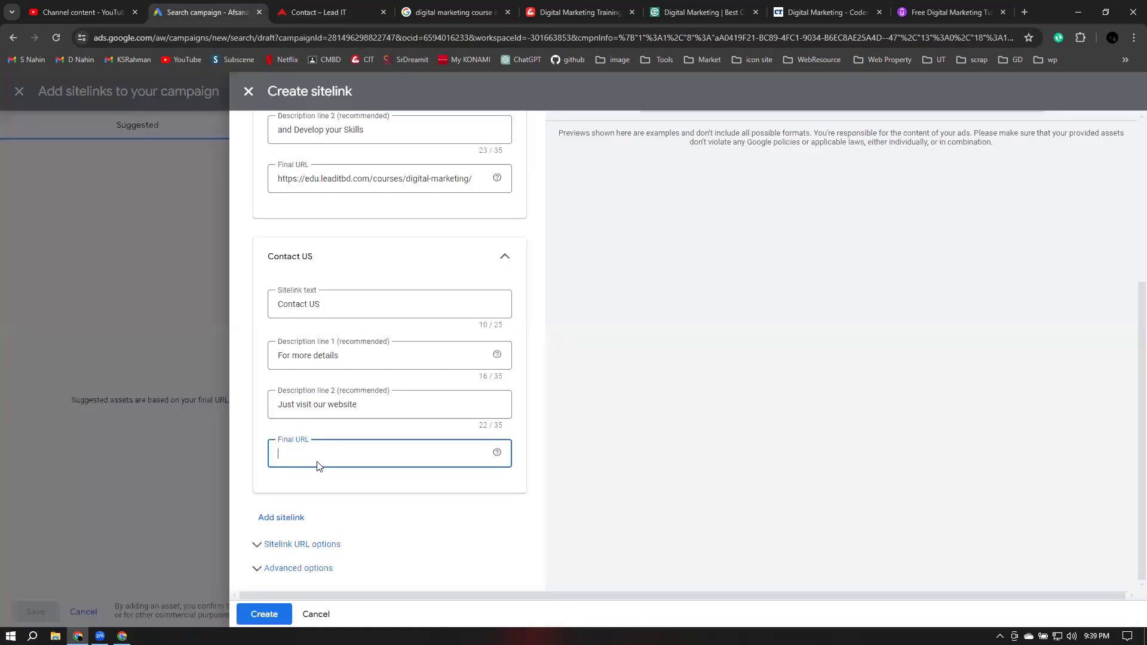
key(ctrl+v)
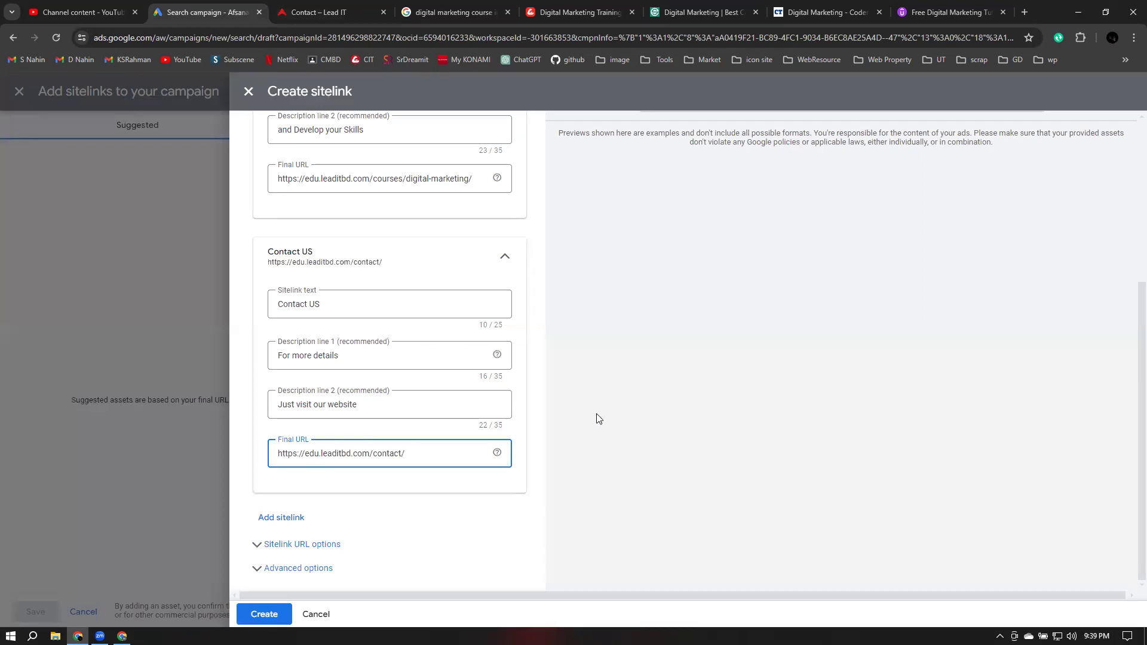
Collapse the Contact US sitelink, create the four sitelinks and save them to the campaign
click(504, 257)
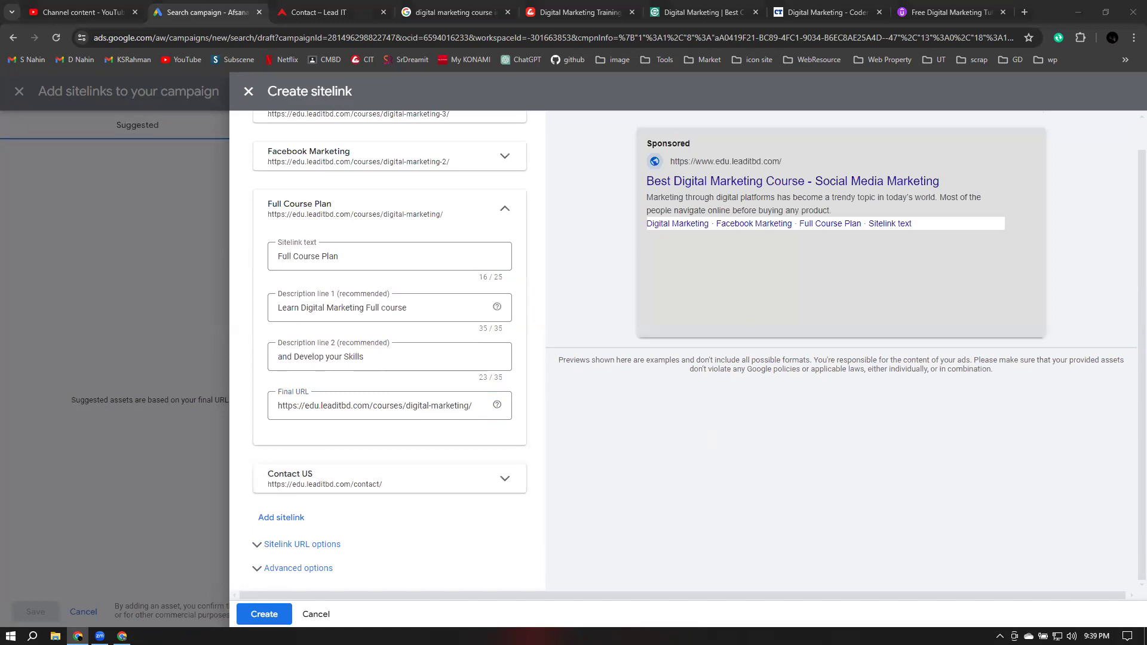
click(263, 615)
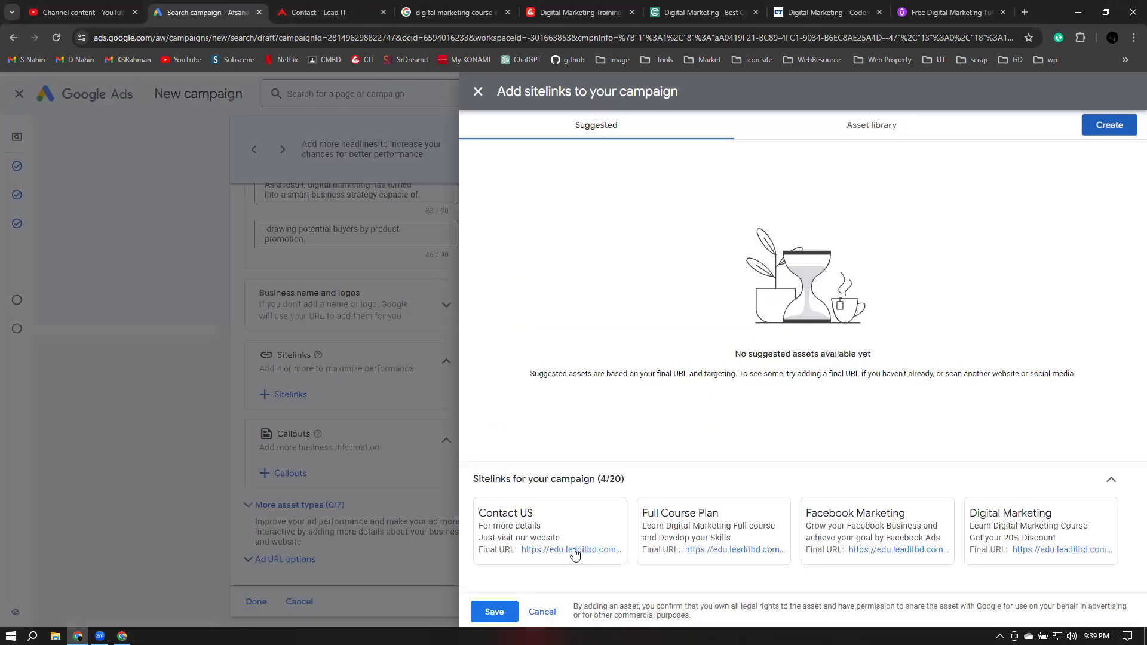
click(495, 612)
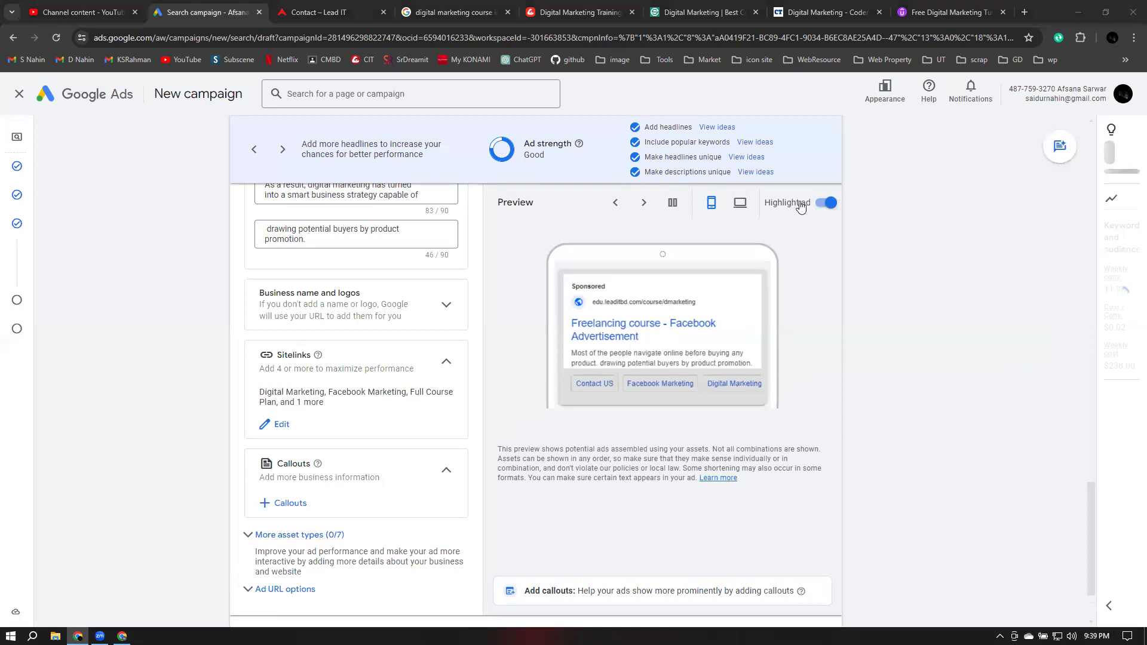
Preview the ad with its sitelinks in the desktop layout and return to the mobile layout
click(737, 205)
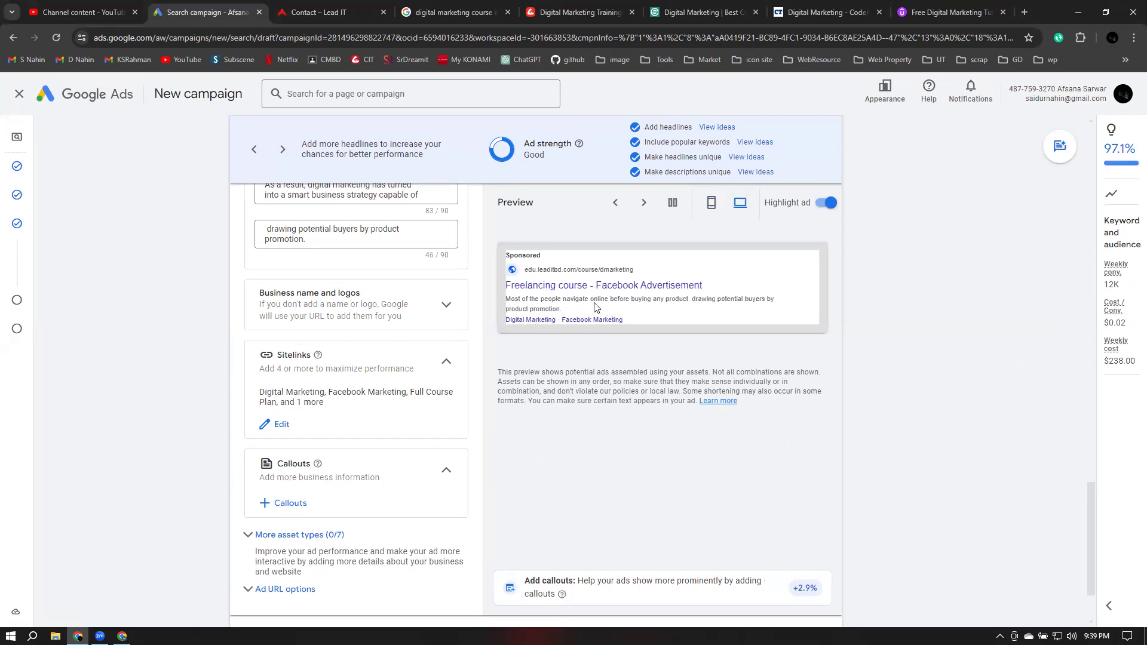
click(711, 204)
scroll(770, 371, down, 1)
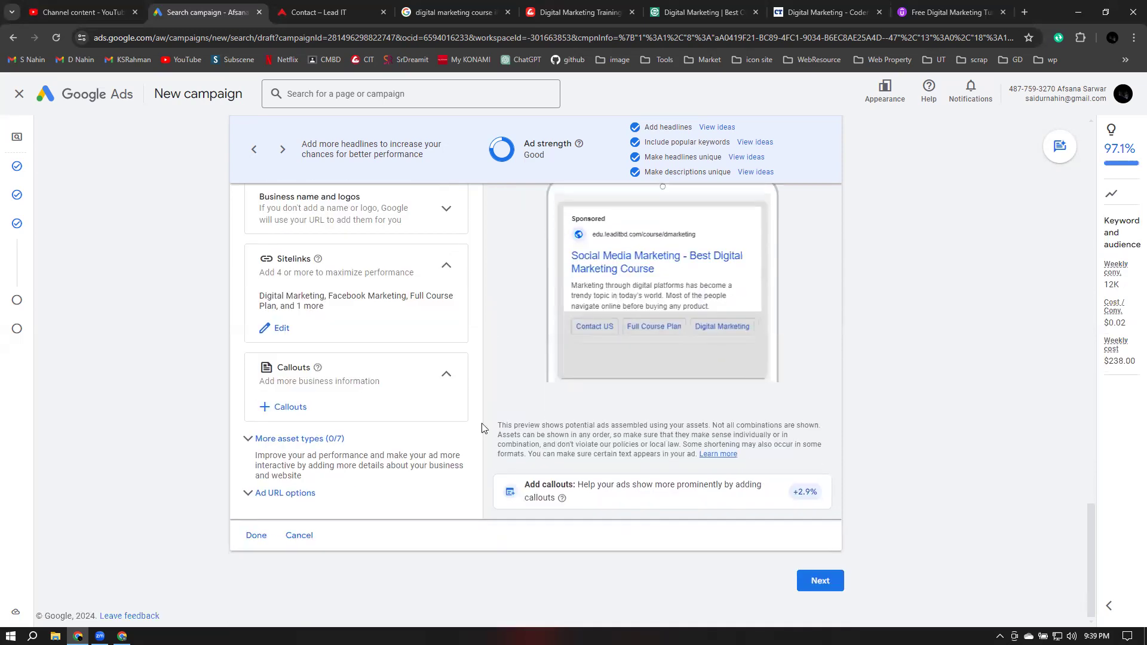
scroll(416, 315, up, 1)
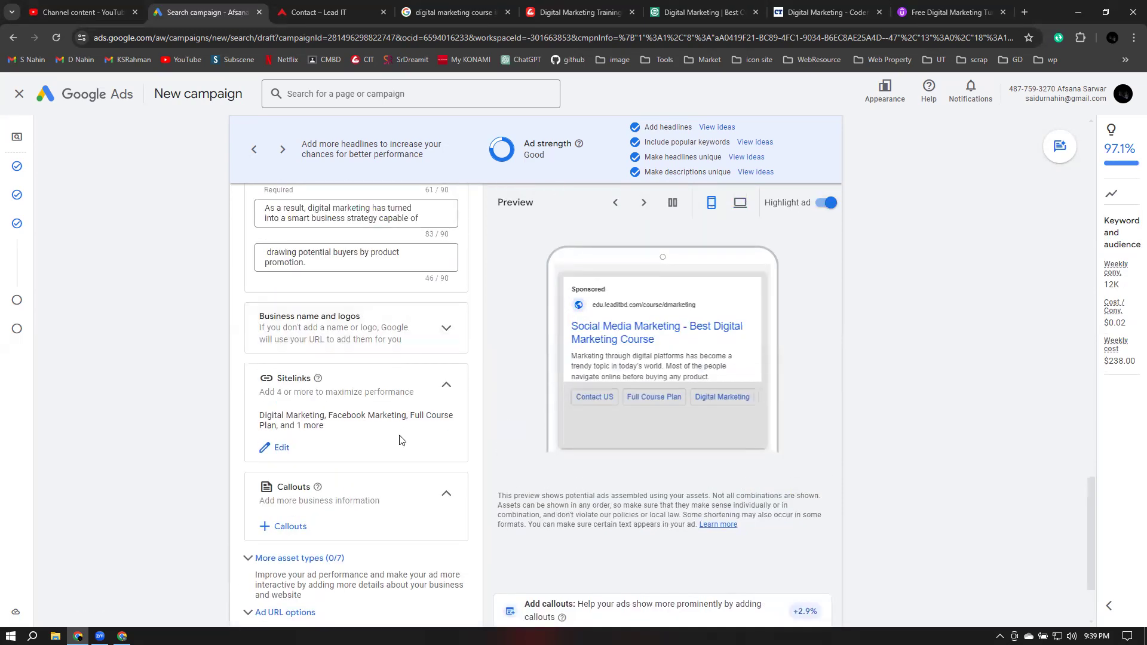
Collapse the sitelinks section and open the campaign-level callouts form, ready to enter callout text 1
click(446, 384)
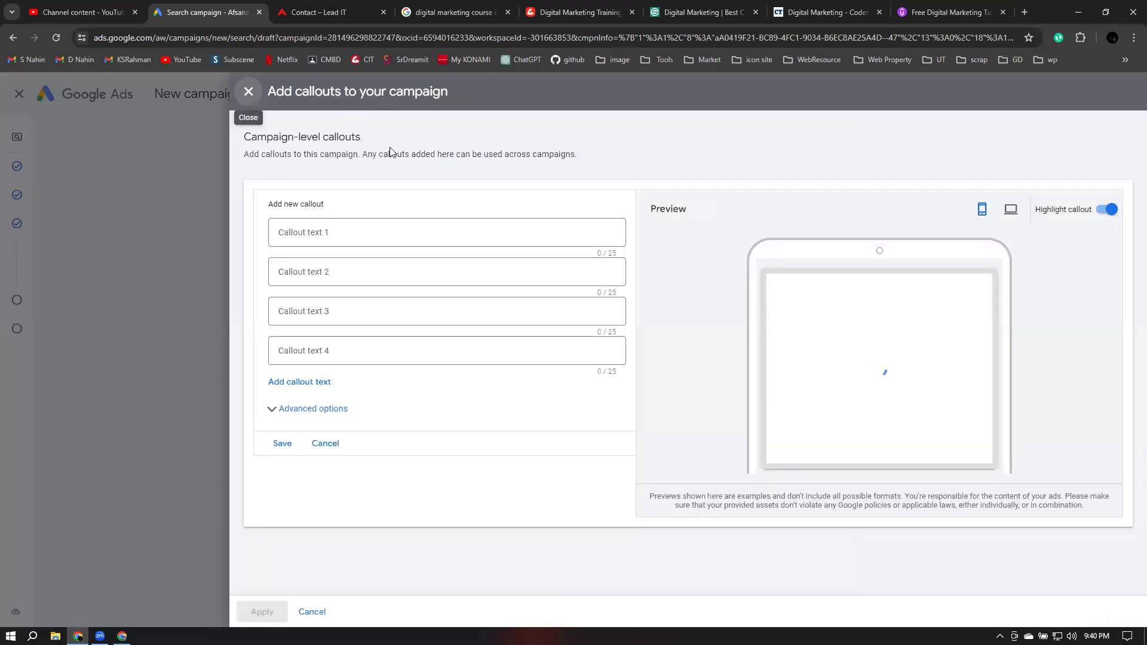
click(342, 234)
click(349, 270)
click(340, 311)
click(339, 349)
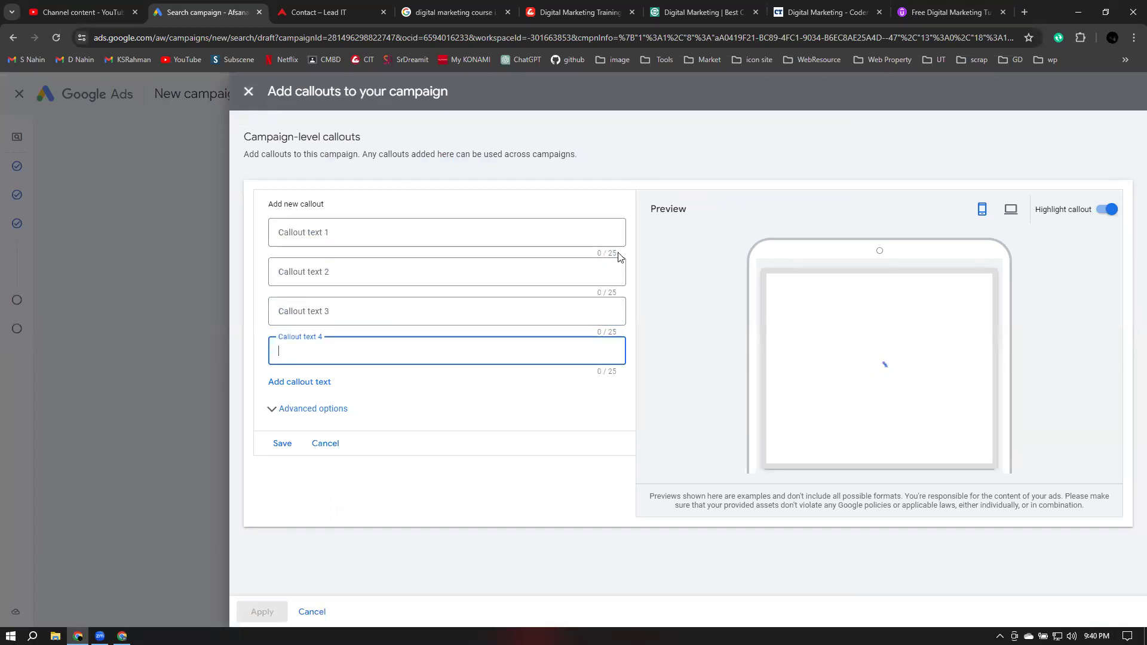
click(366, 234)
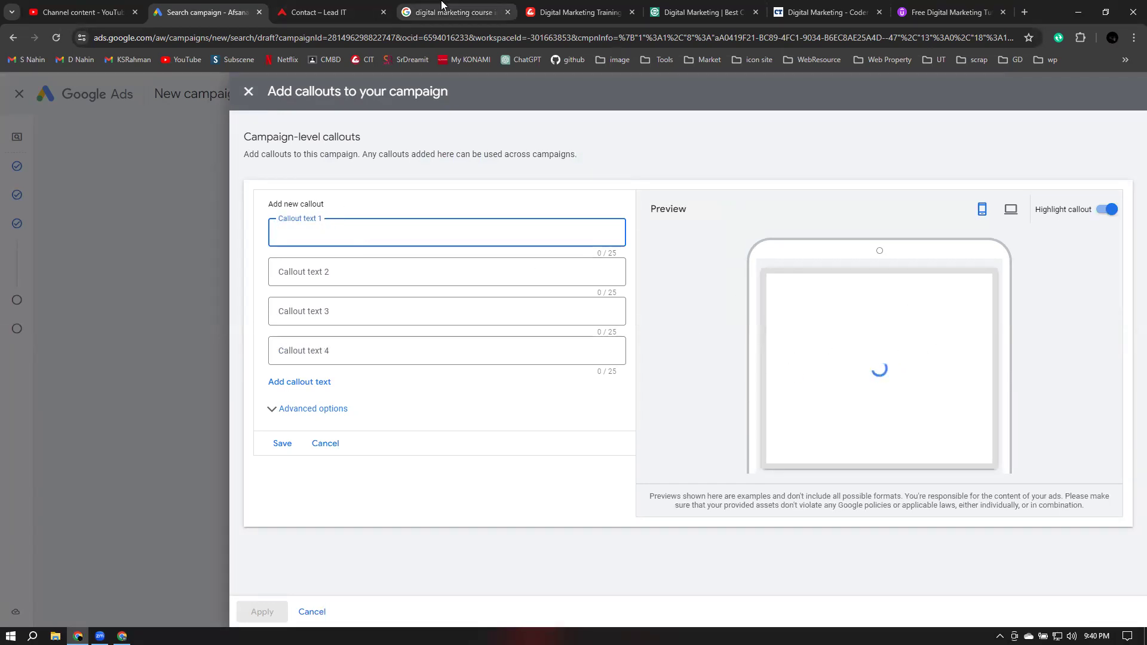
Copy "This upwarding trend of online marketing" from the Creative IT Institute Digital Marketing Course page into callout text 1
click(568, 16)
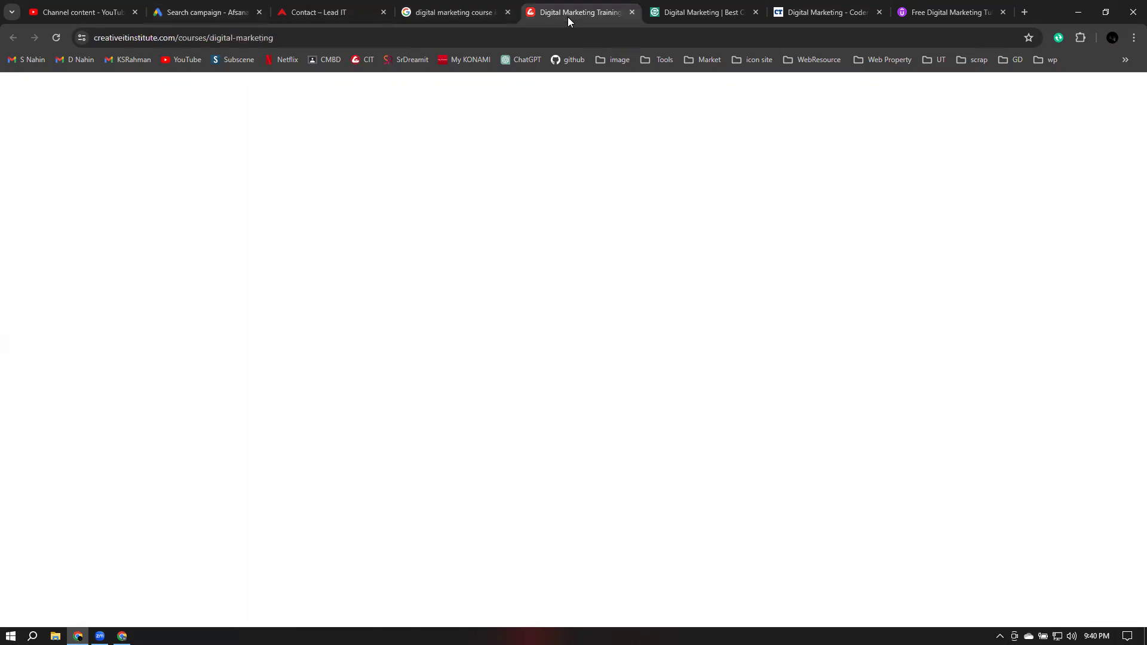
drag(234, 384, 425, 388)
key(ctrl+c)
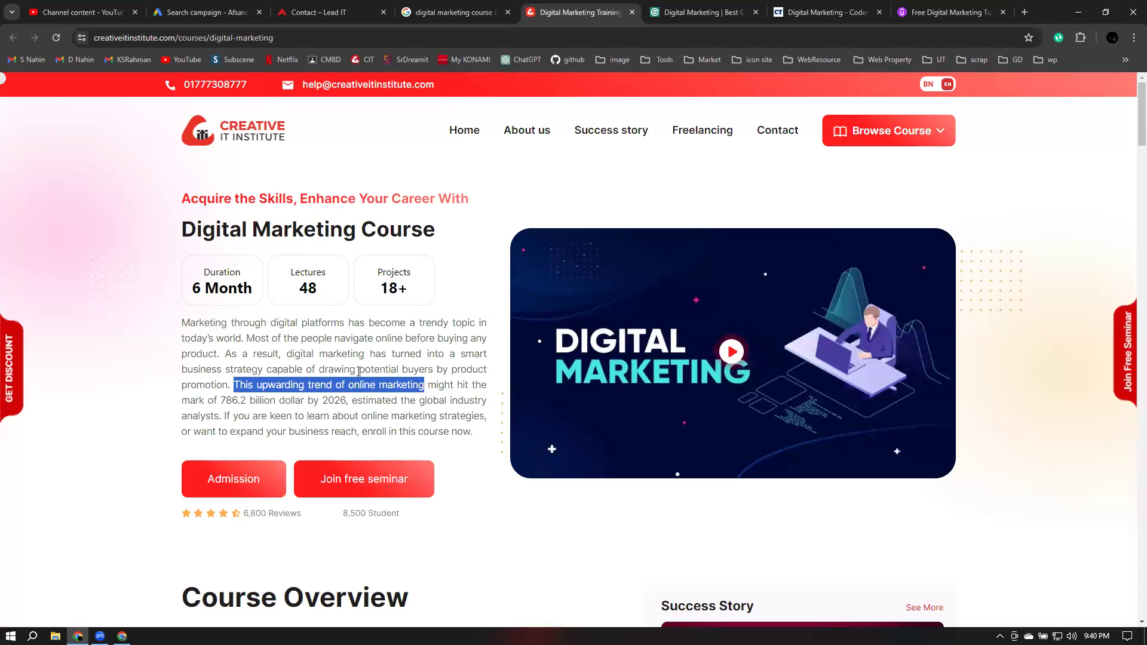
click(314, 13)
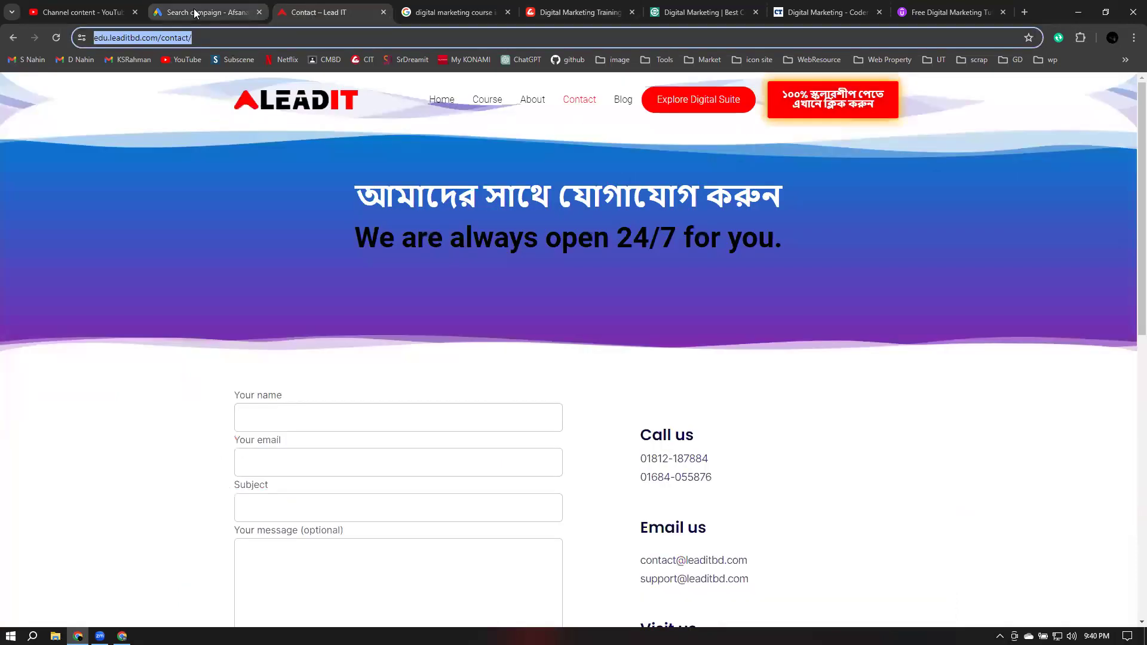
click(251, 19)
key(ctrl+v)
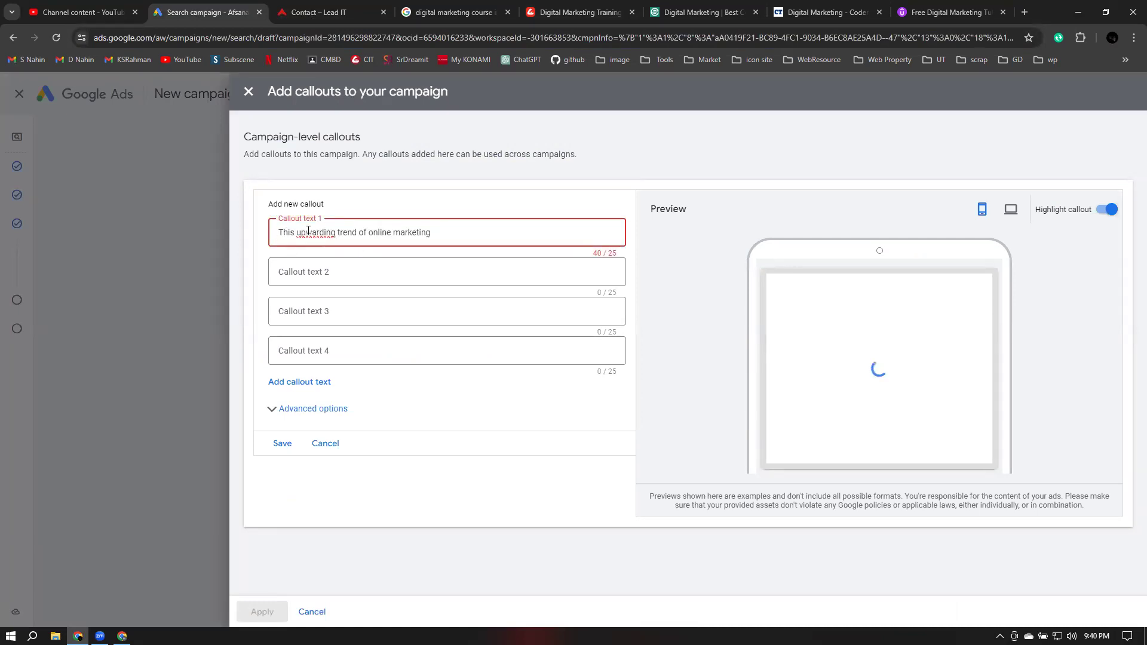
Change callout text 1 to "This up warding trend" and move "of online marketing" into callout text 2
click(305, 234)
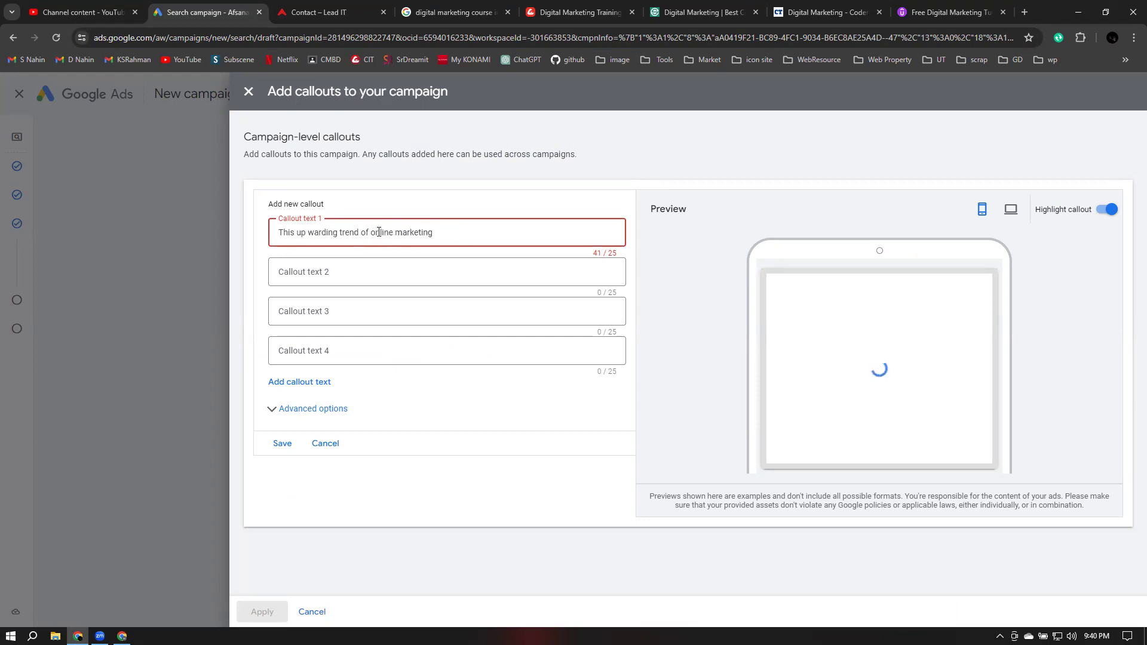
drag(360, 233, 486, 233)
key(ctrl+c)
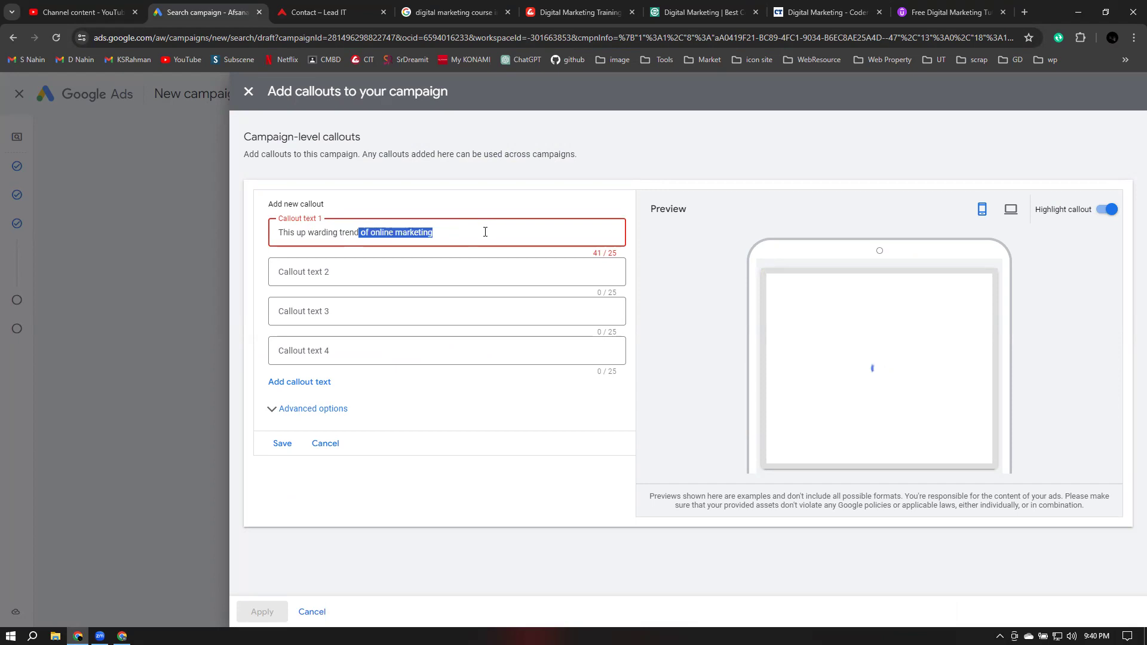
key(BackSpace)
click(354, 273)
key(ctrl+v)
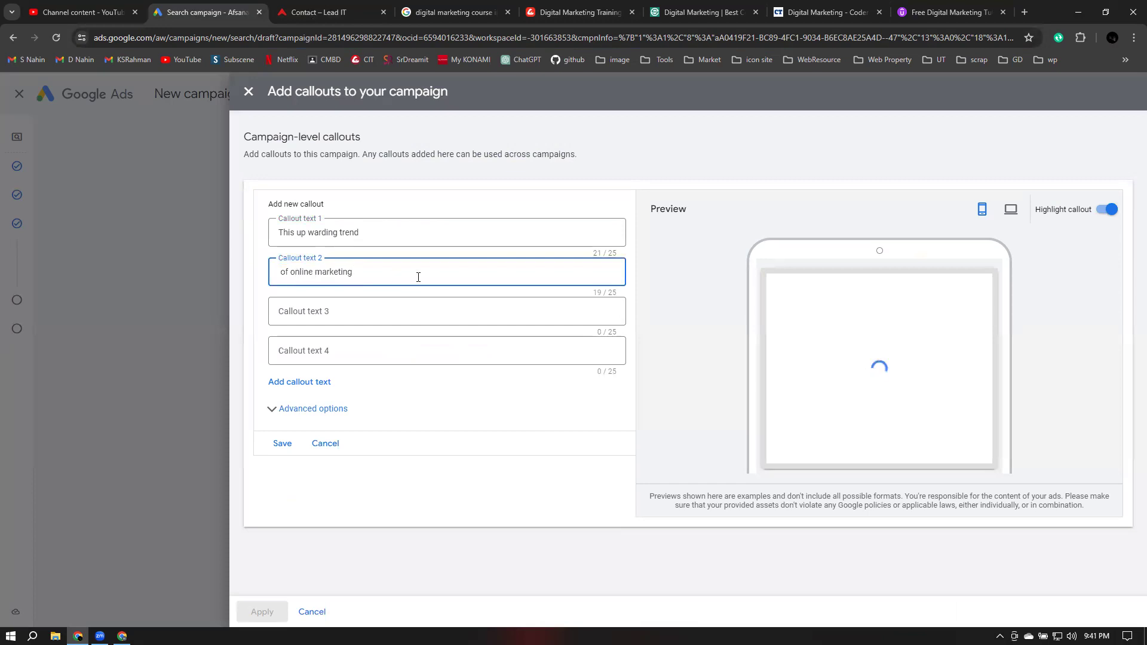
Copy "might hit the mark" from the Creative IT Institute course description into callout text 3
click(338, 308)
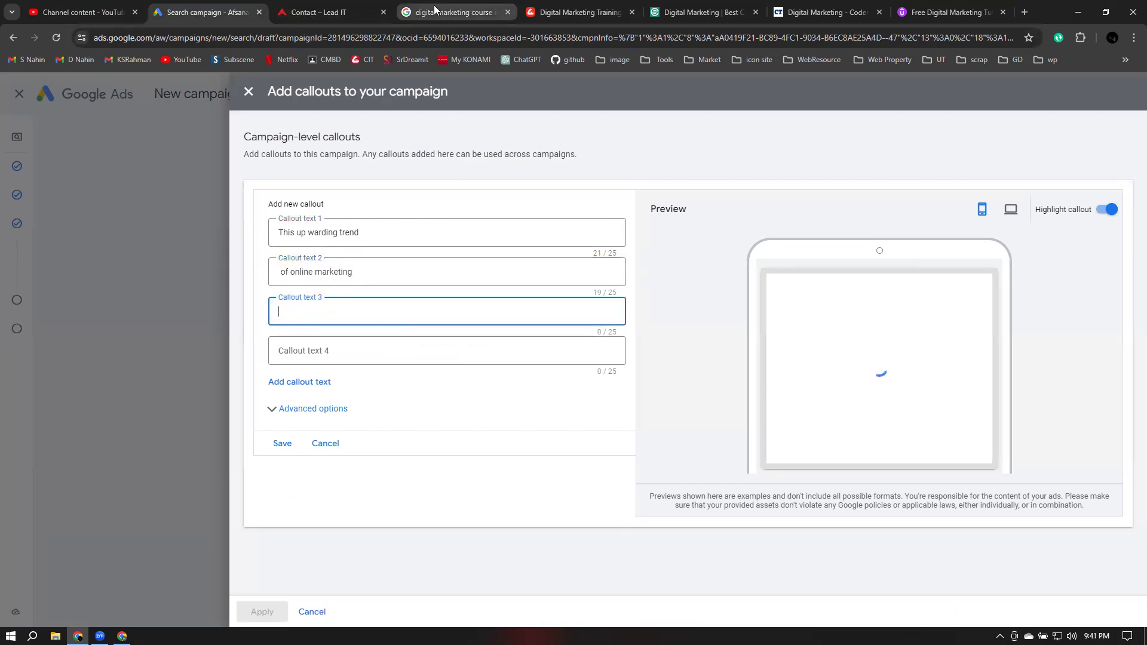
click(577, 12)
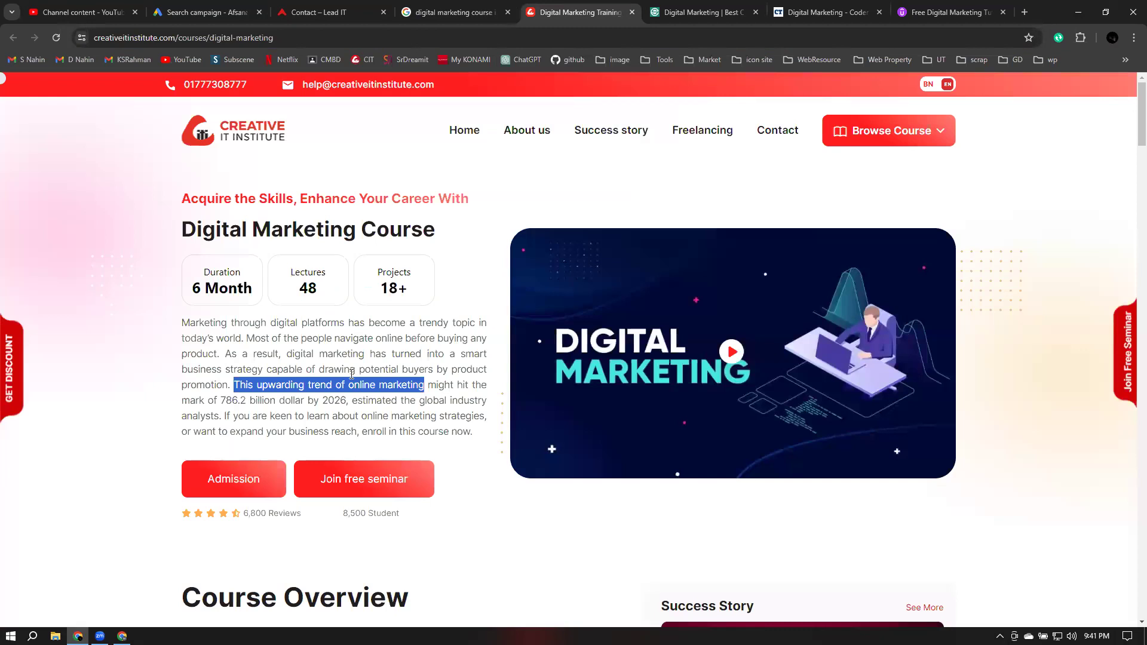
drag(428, 386, 204, 404)
key(ctrl+c)
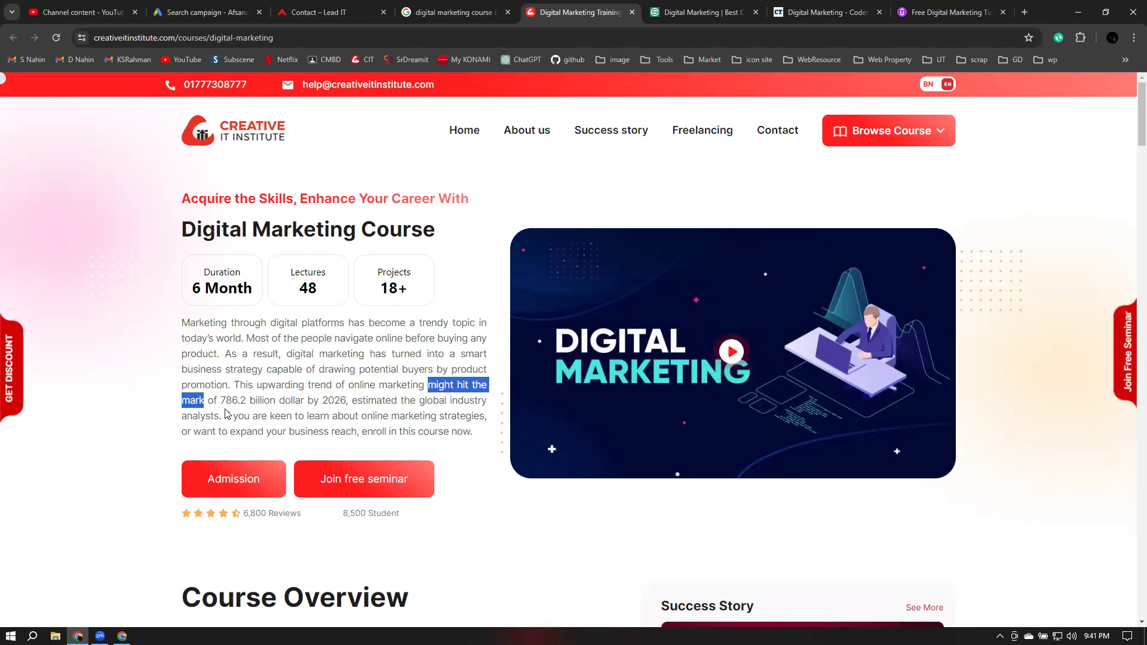
click(210, 11)
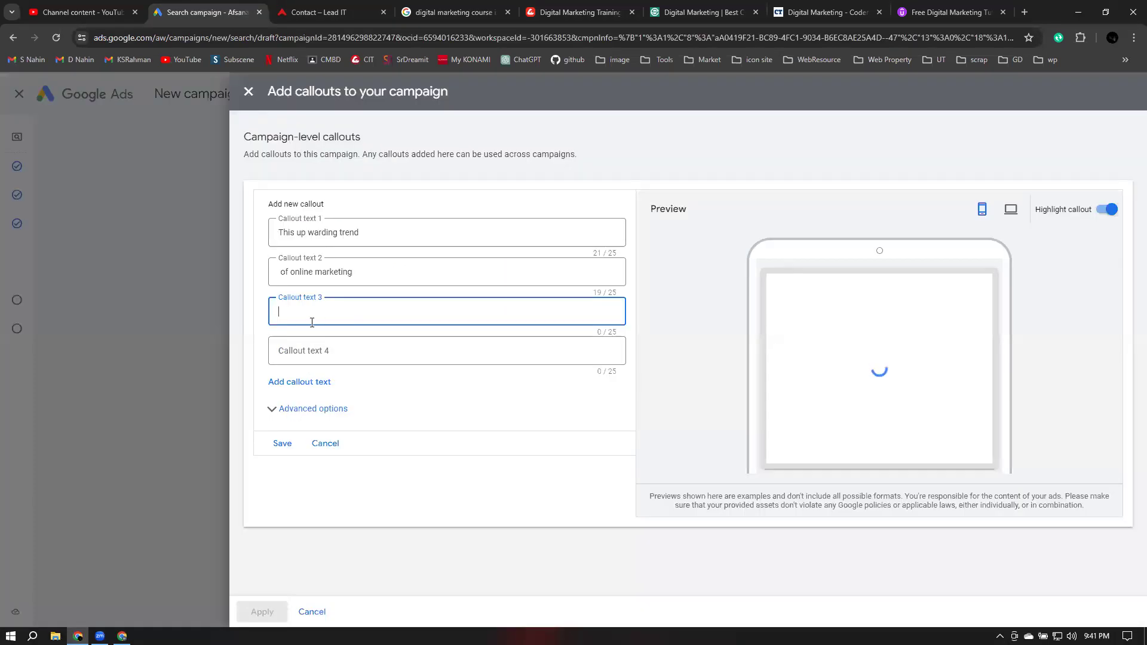
key(ctrl+v)
Copy "of 786.2 billion dollar" from the Creative IT Institute course description into callout text 4
key(Tab)
click(449, 12)
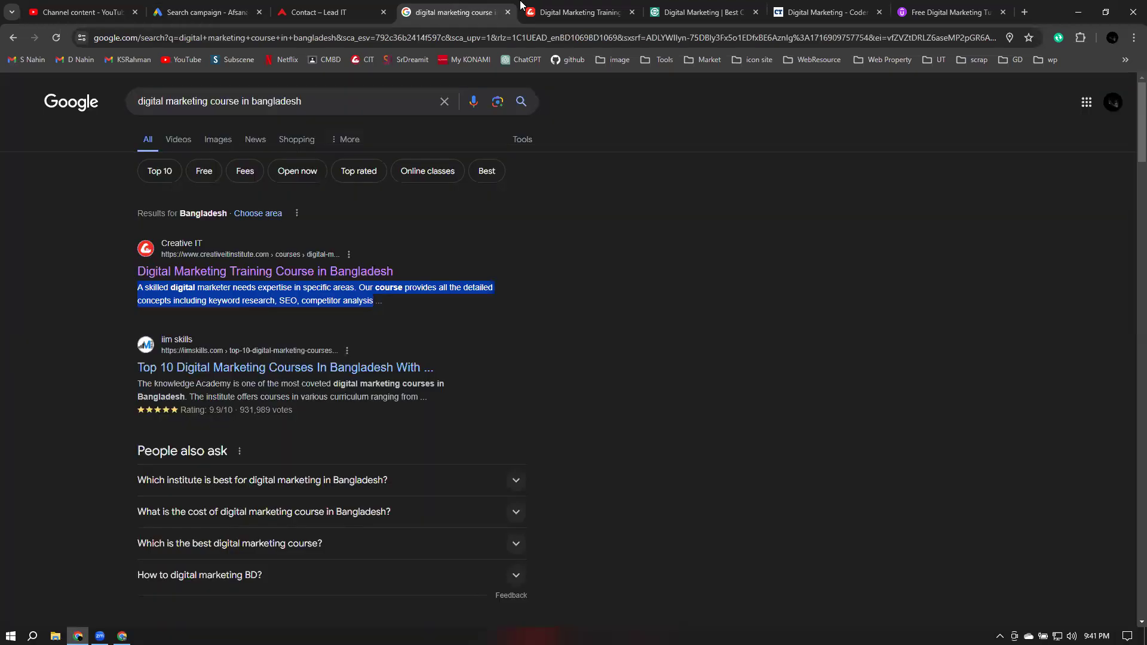
click(576, 12)
drag(208, 401, 303, 402)
key(ctrl+c)
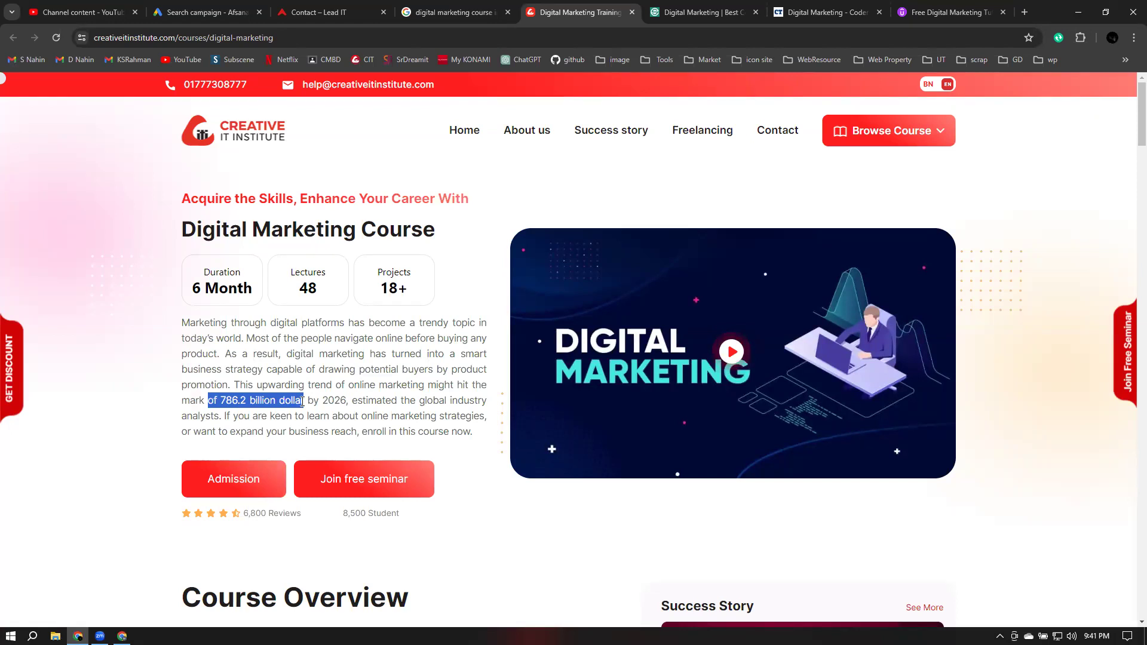
click(203, 12)
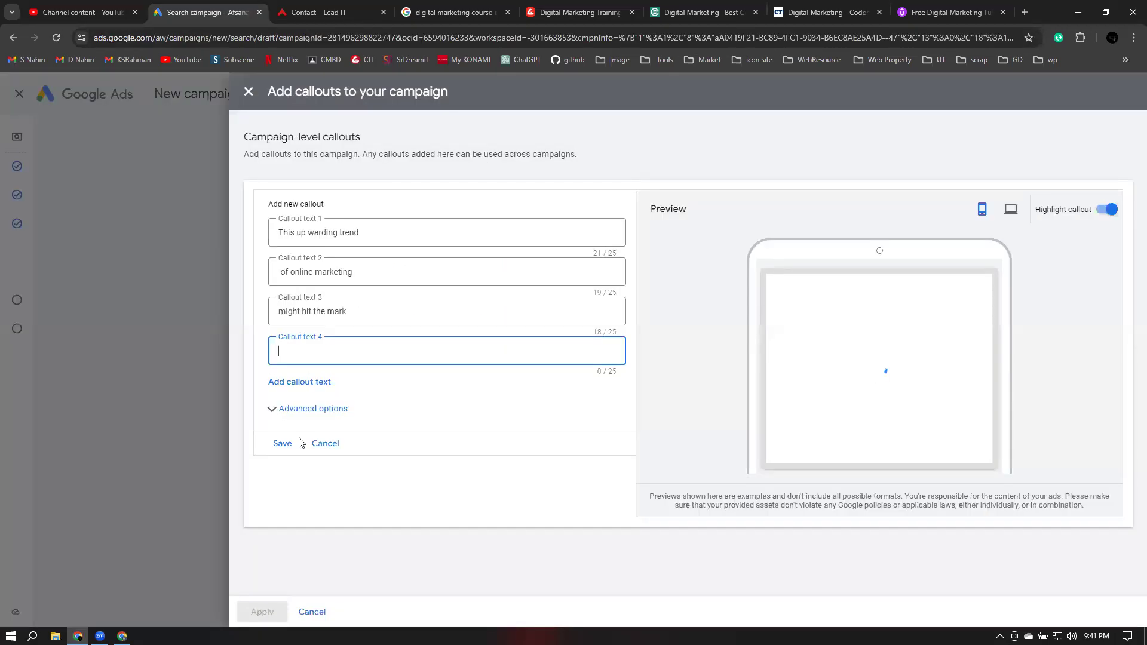
key(ctrl+v)
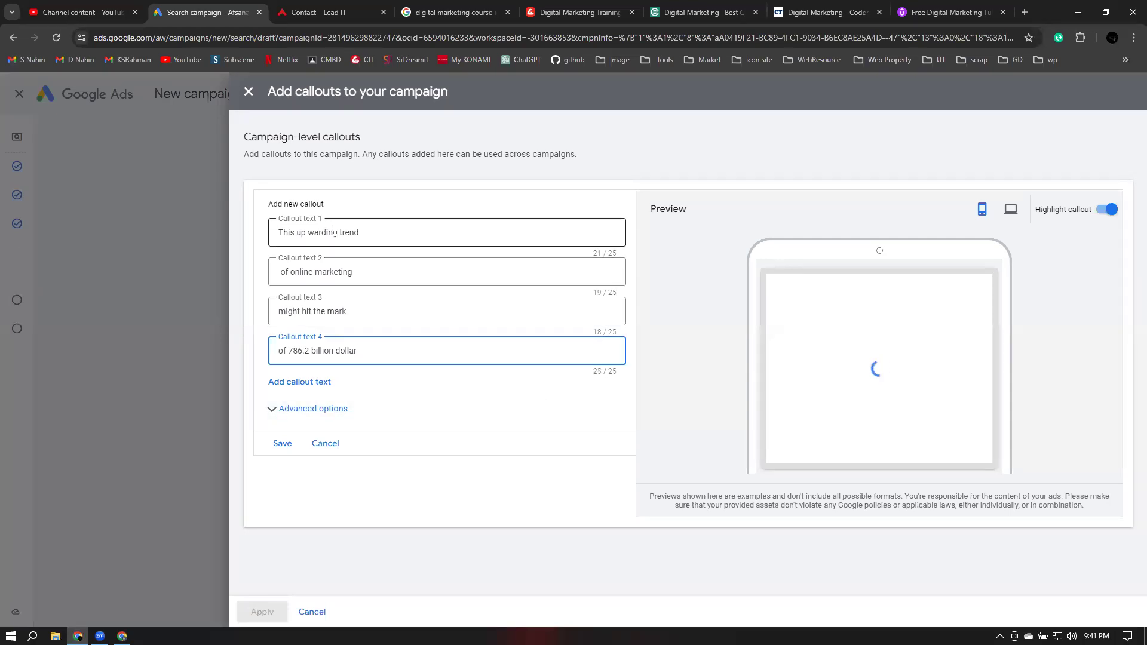
Save the four callouts, apply them to the campaign and collapse the callouts section
click(287, 453)
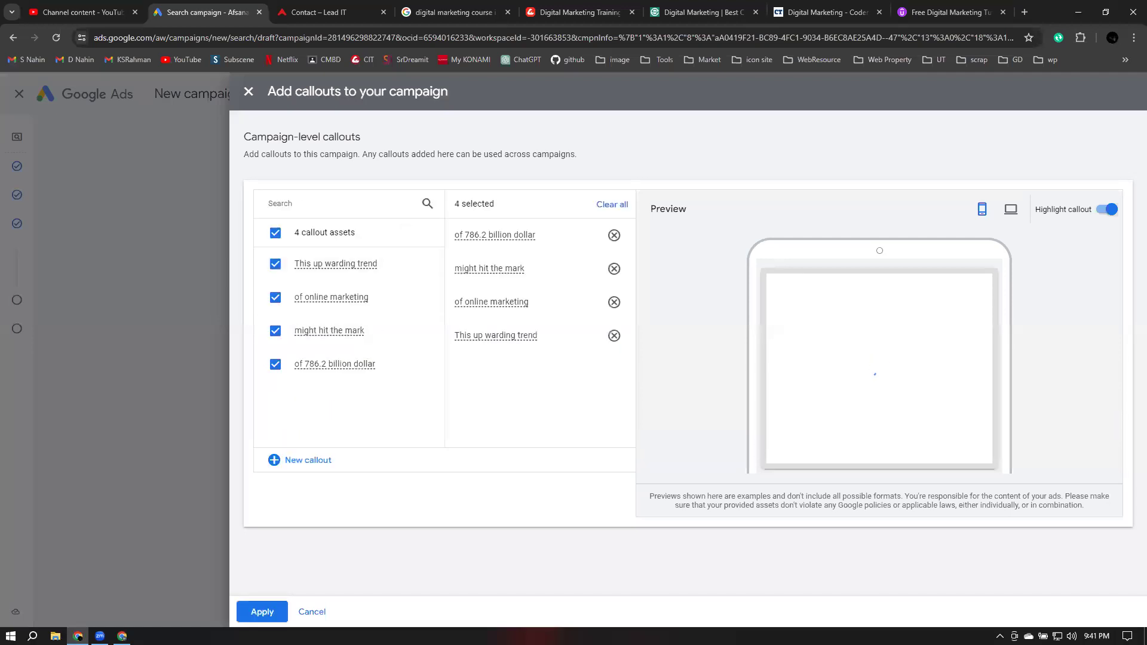
click(247, 614)
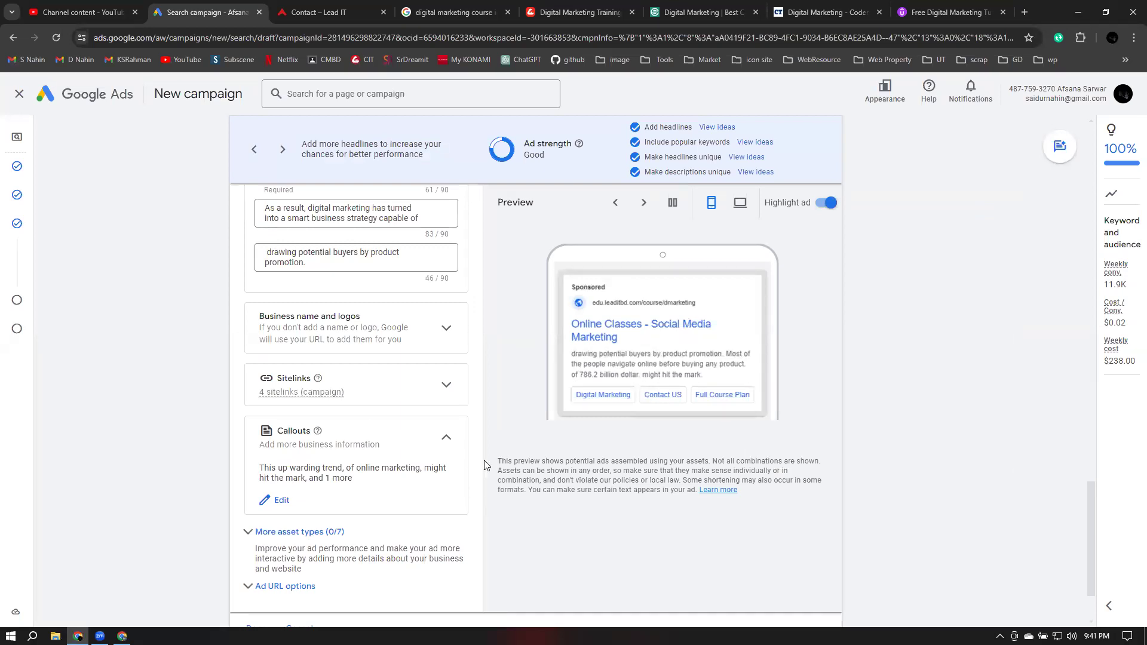
click(447, 437)
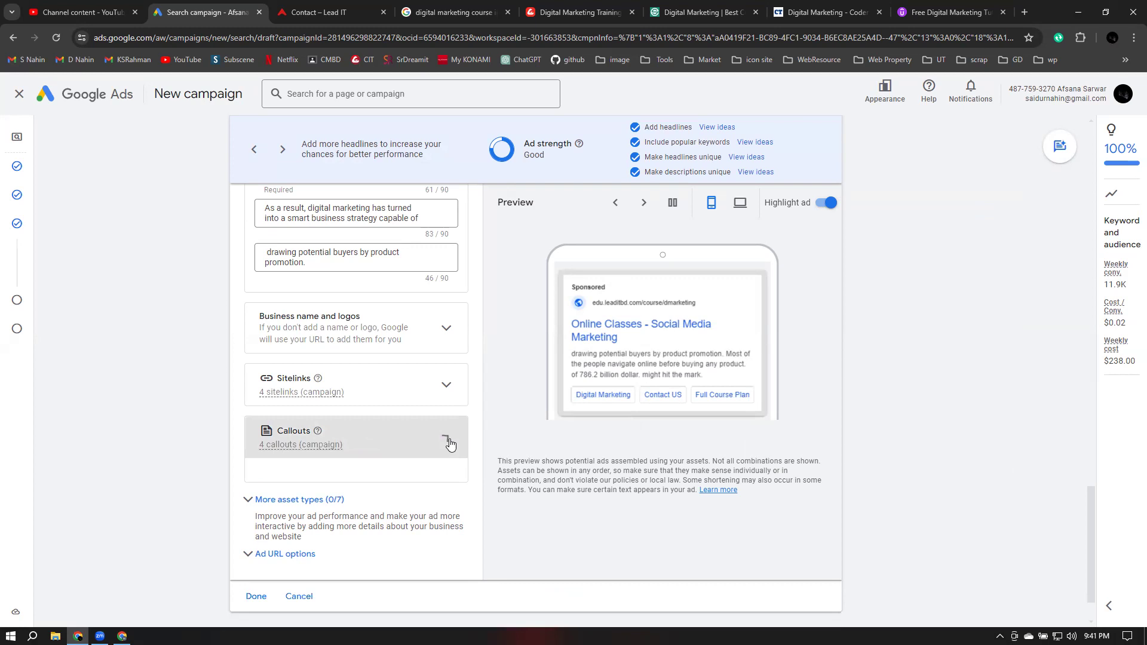
Expand the additional asset types and open the form for adding campaign-level promotions
click(304, 476)
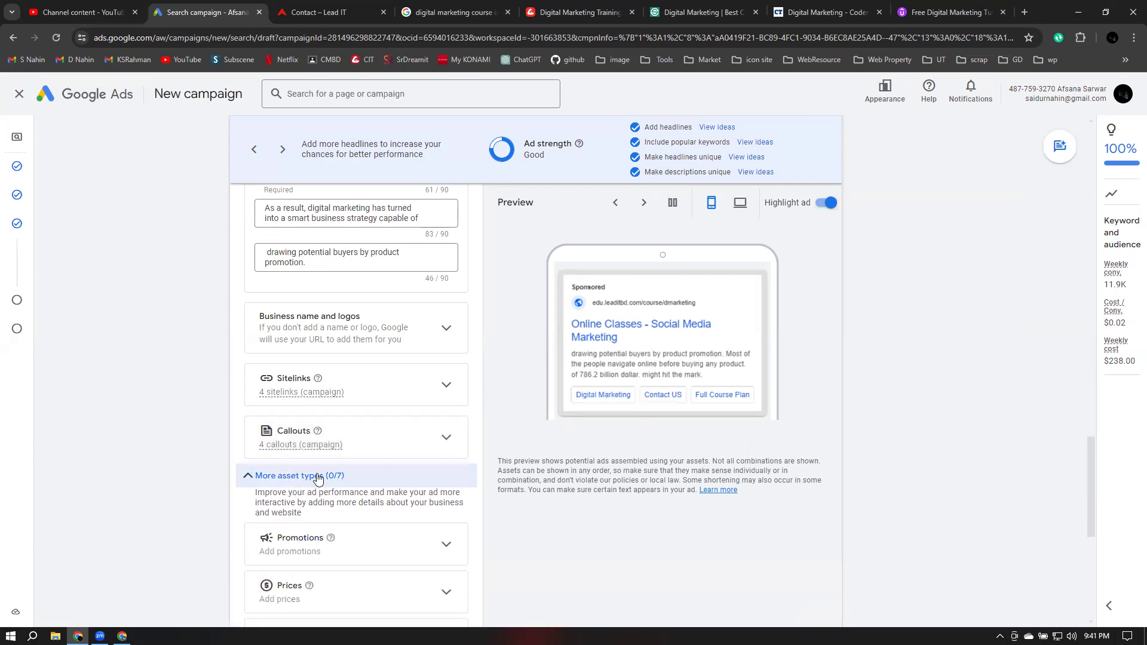
scroll(496, 463, down, 3)
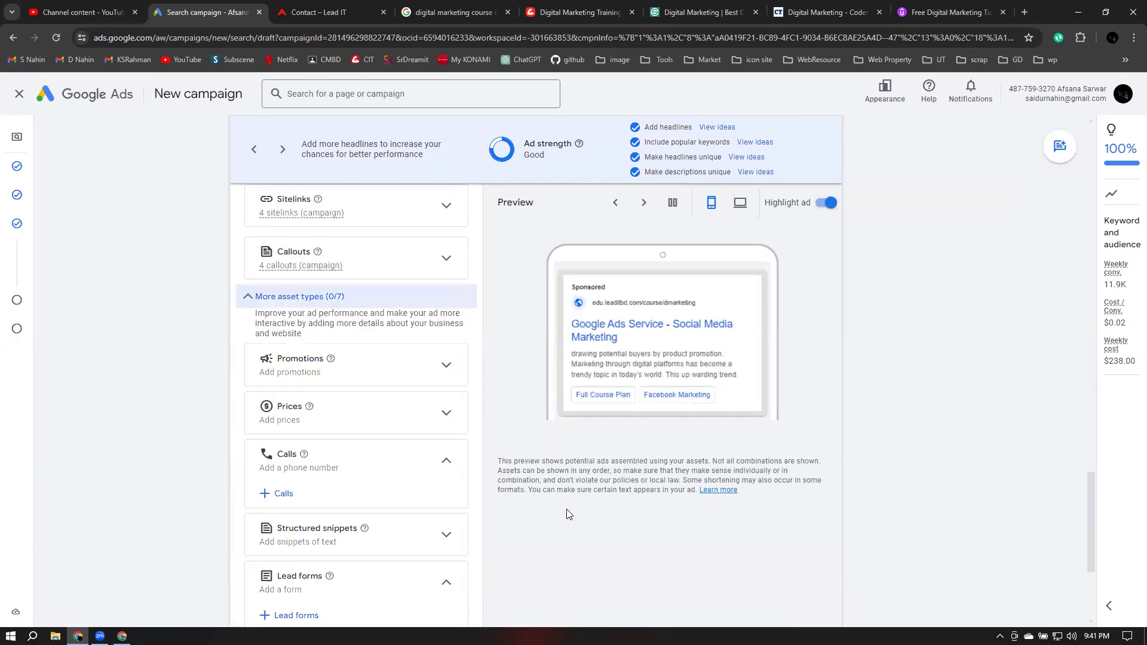
scroll(517, 513, down, 1)
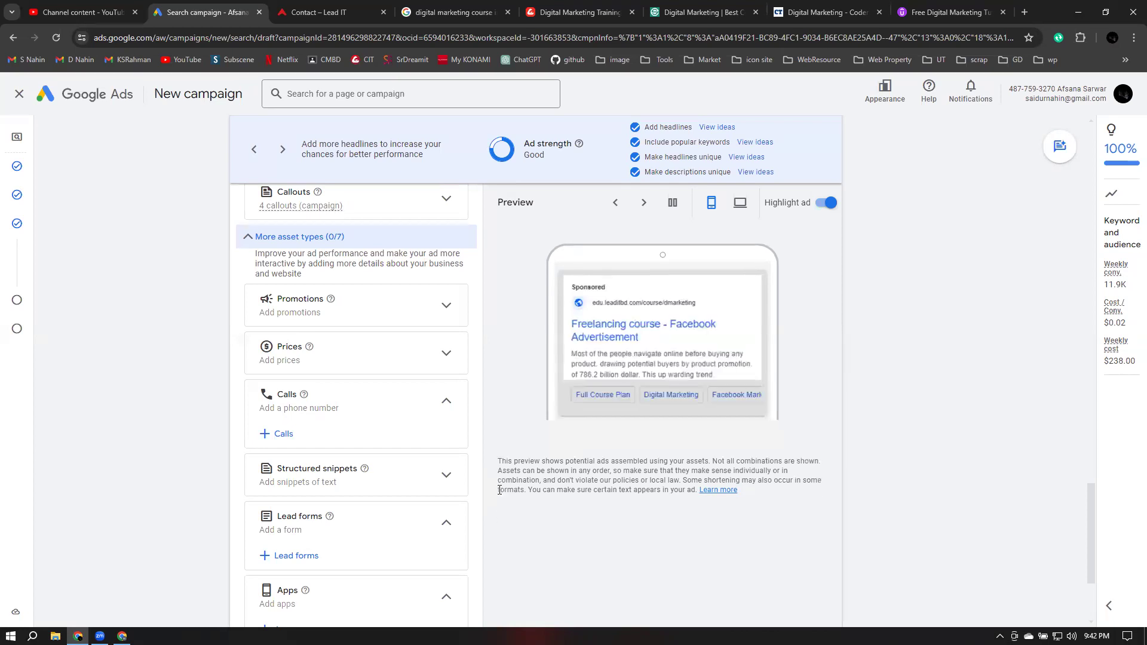
click(946, 382)
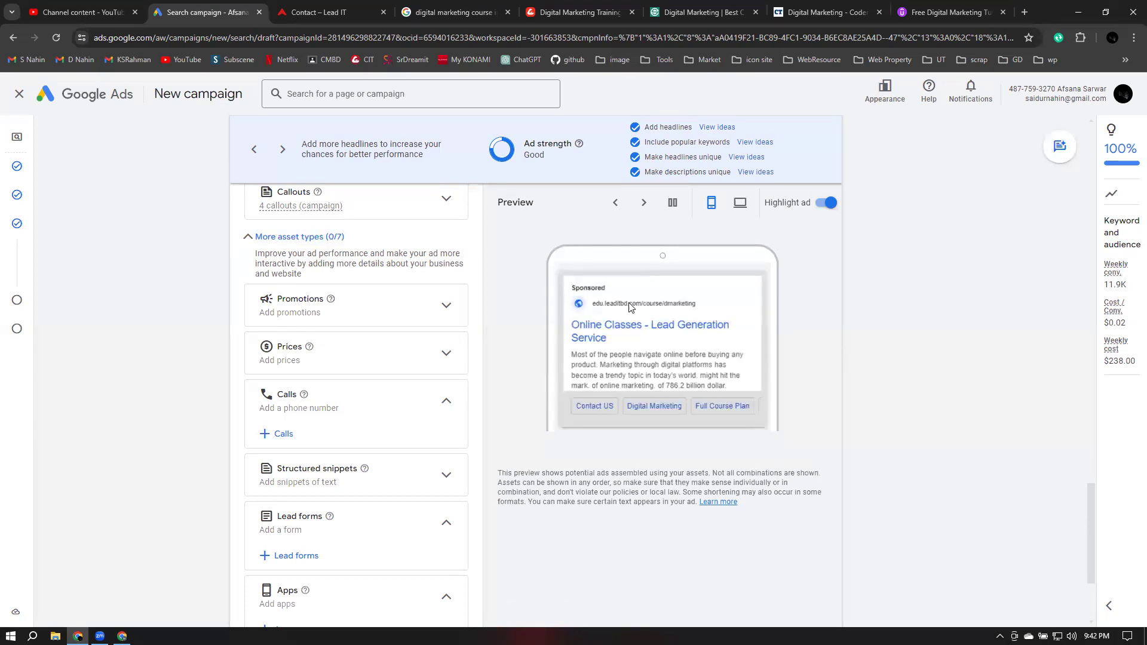
click(384, 321)
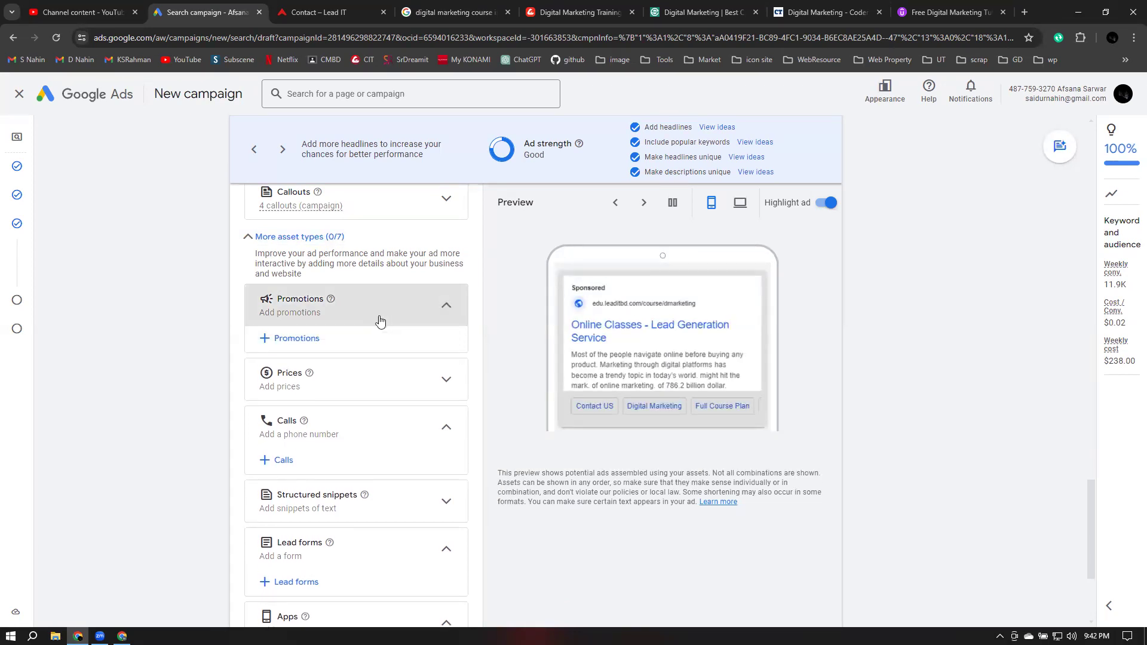
click(298, 340)
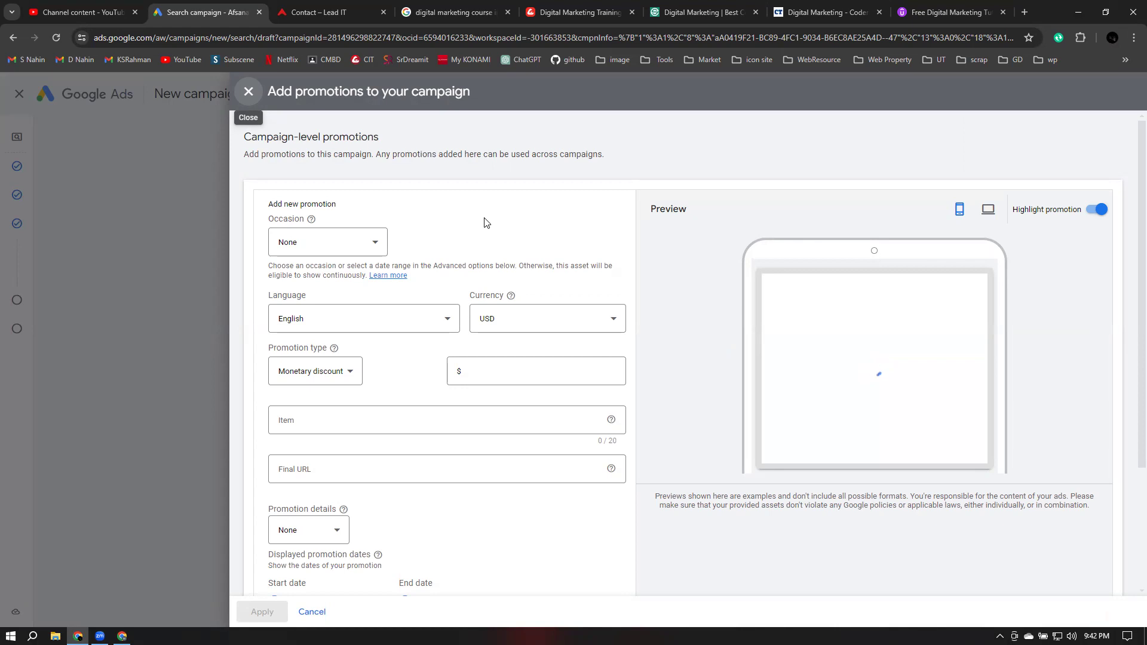
Browse the available promotion occasions and set the occasion to Eid al-Adha
click(321, 239)
scroll(326, 330, up, 6)
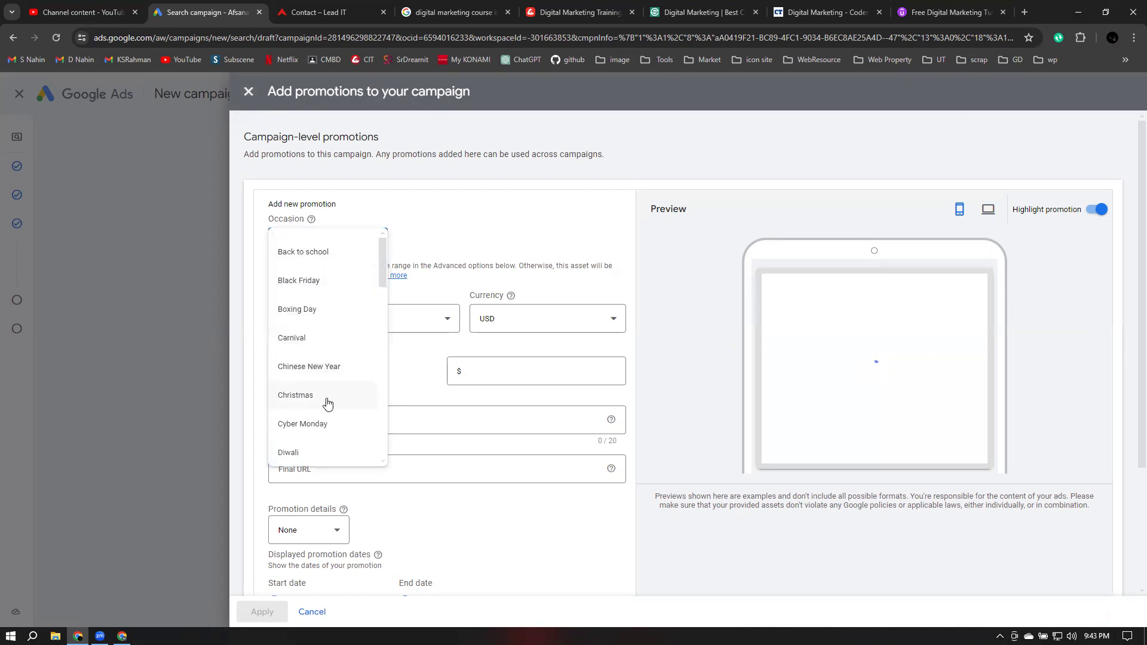
scroll(309, 416, down, 2)
scroll(317, 394, down, 3)
scroll(317, 320, up, 3)
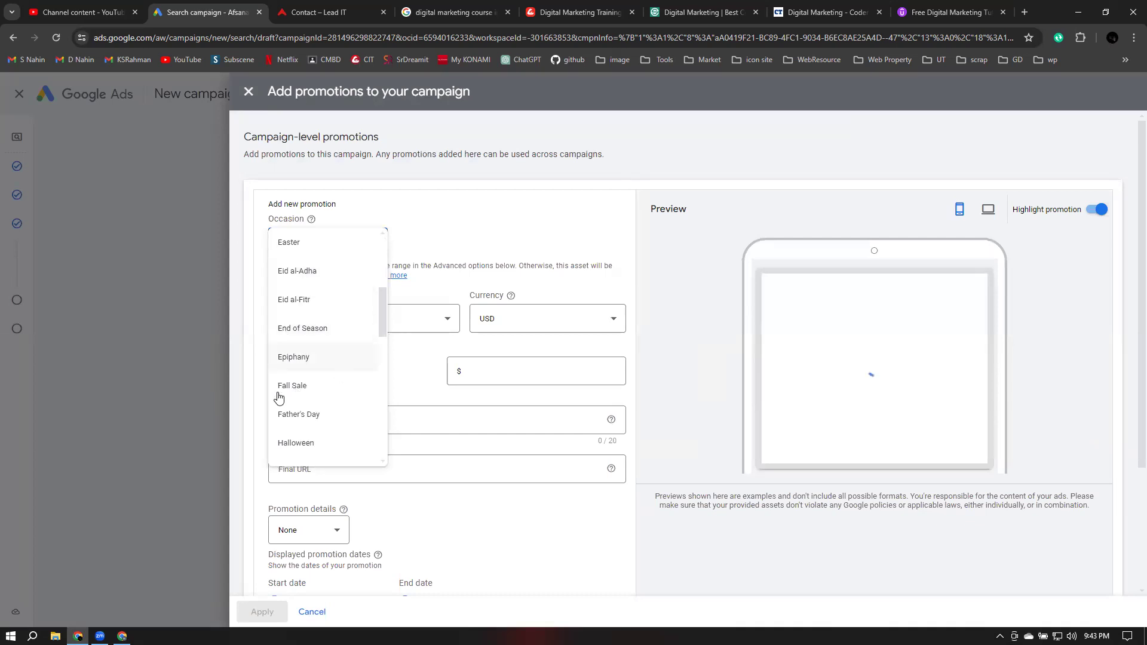
scroll(338, 440, down, 2)
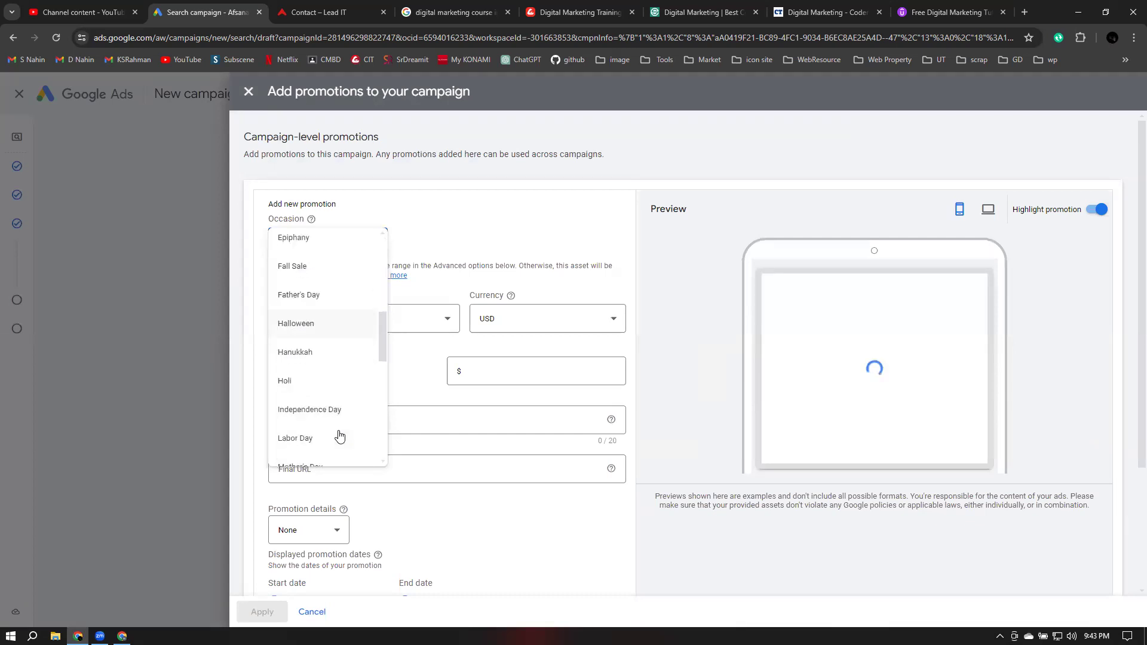
scroll(334, 388, down, 5)
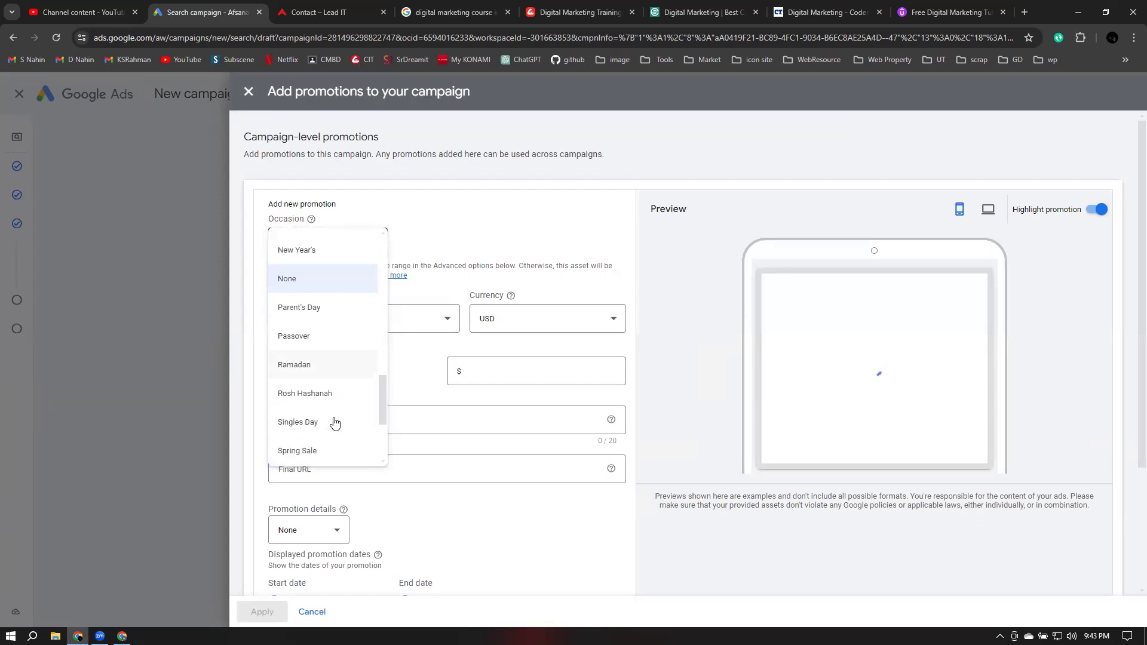
scroll(327, 448, down, 2)
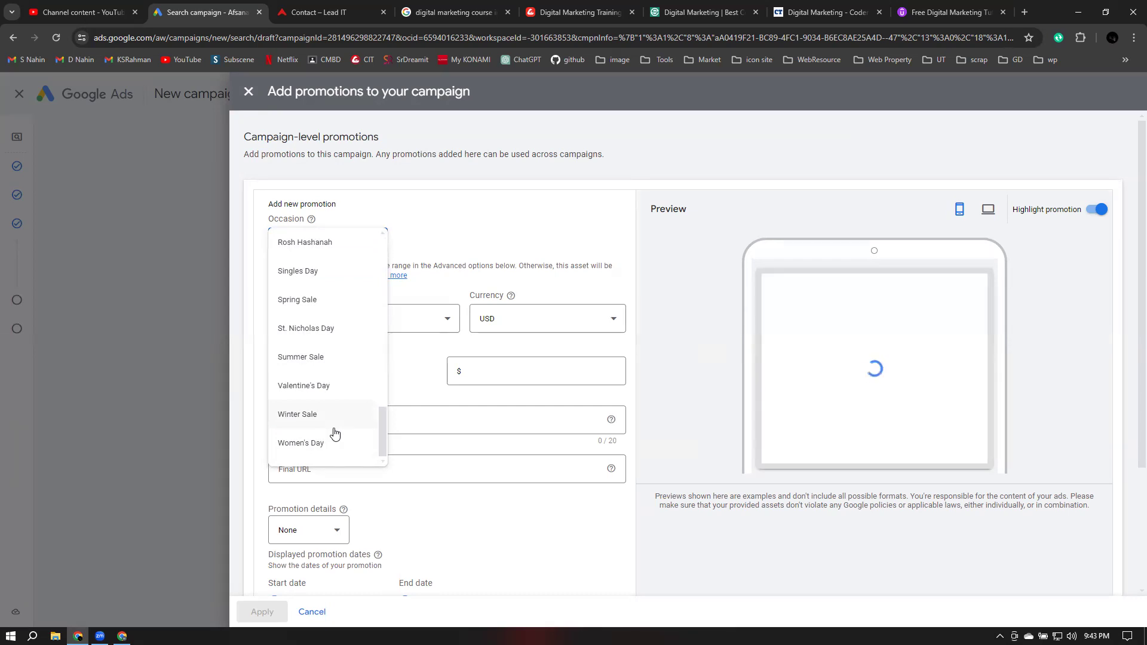
scroll(335, 419, up, 2)
scroll(335, 414, up, 4)
scroll(333, 353, up, 5)
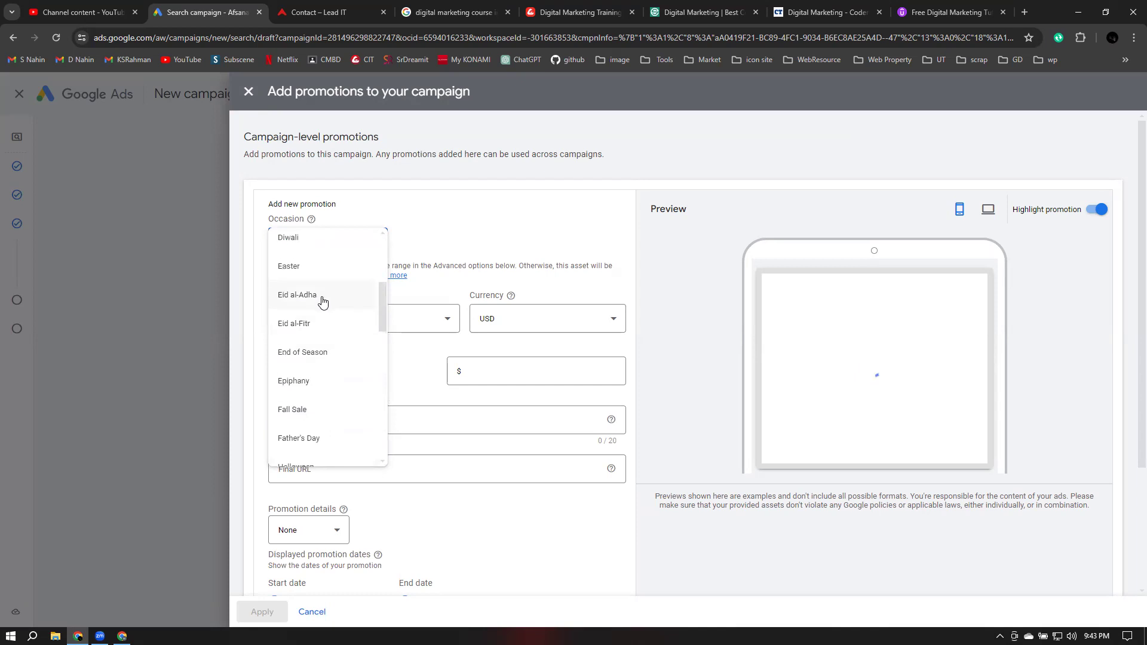
click(322, 298)
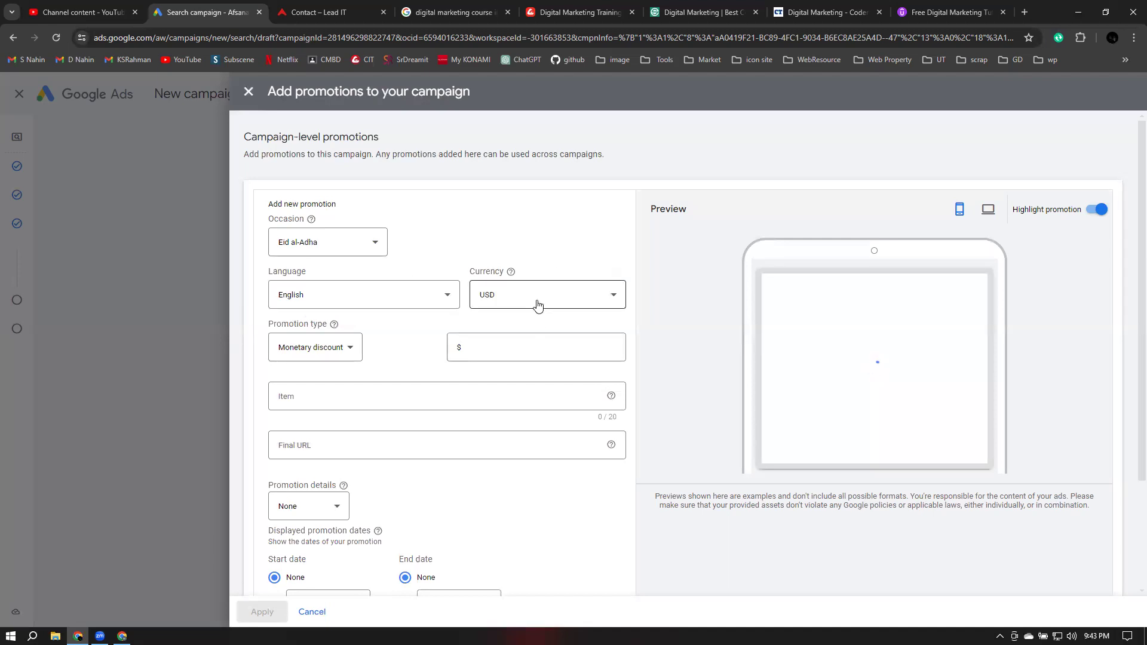
Try a monetary discount of $25 for the Eid al-Adha promotion
click(311, 359)
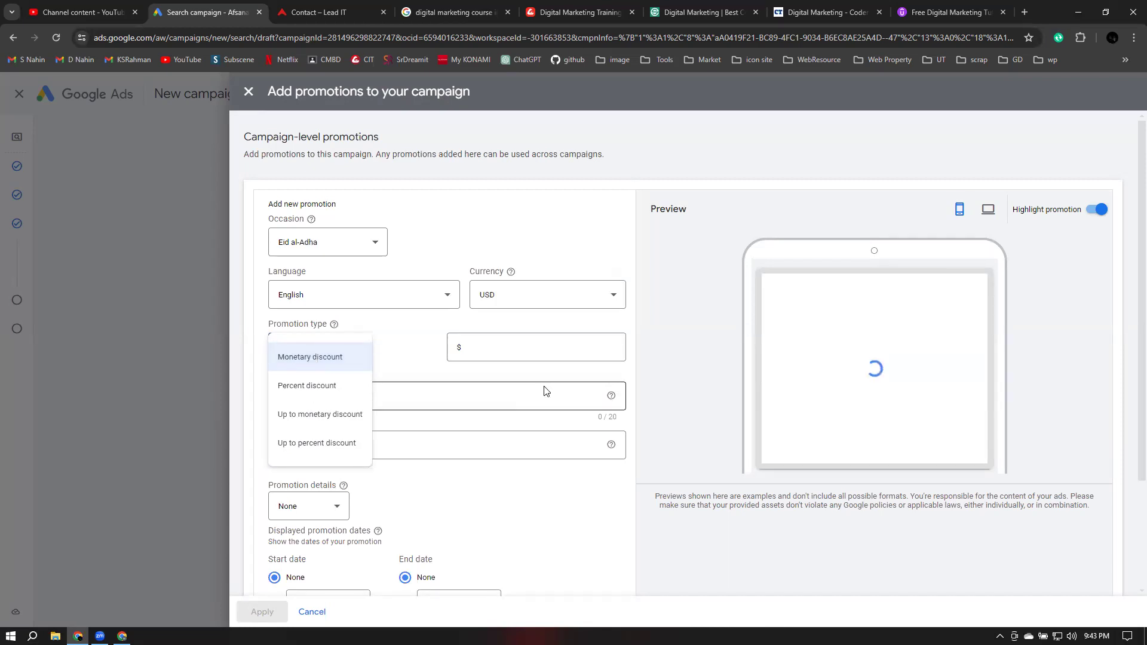
click(501, 349)
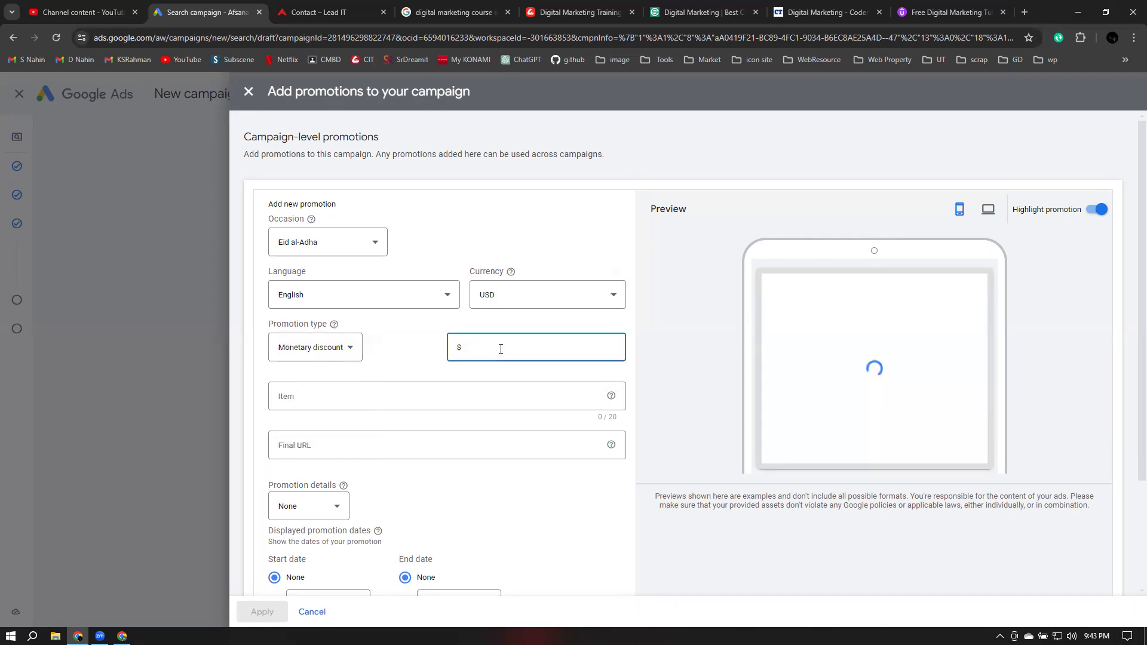
text(10)
key(BackSpace)
key(BackSpace)
text(25)
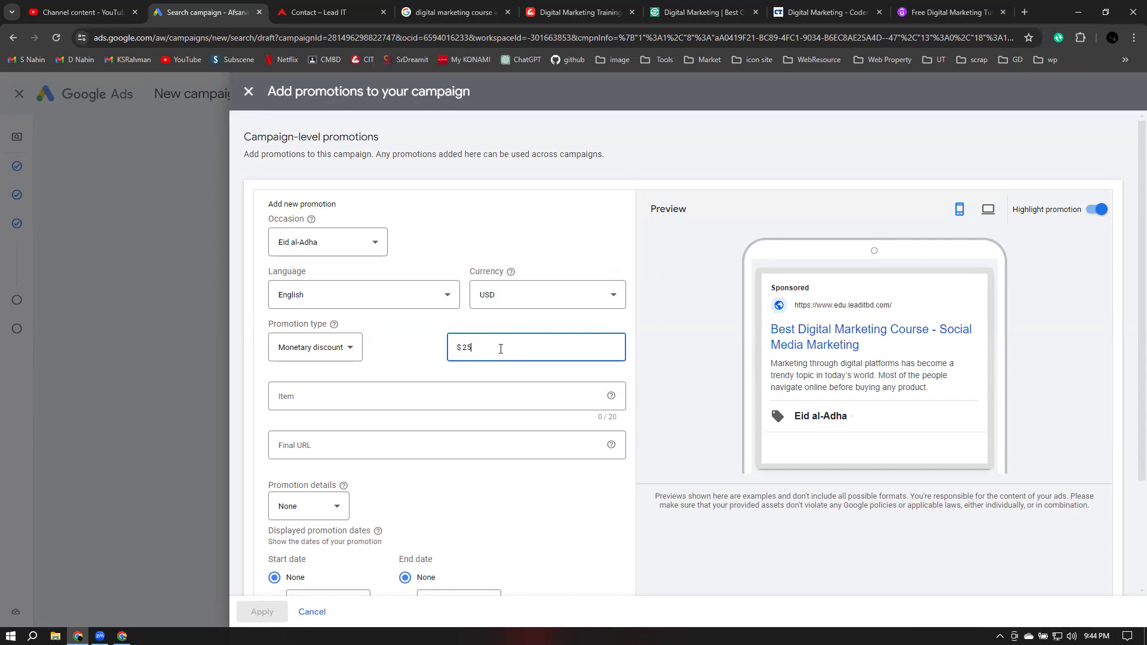
Change the promotion type to Percent discount and set the discount to 15%
click(323, 349)
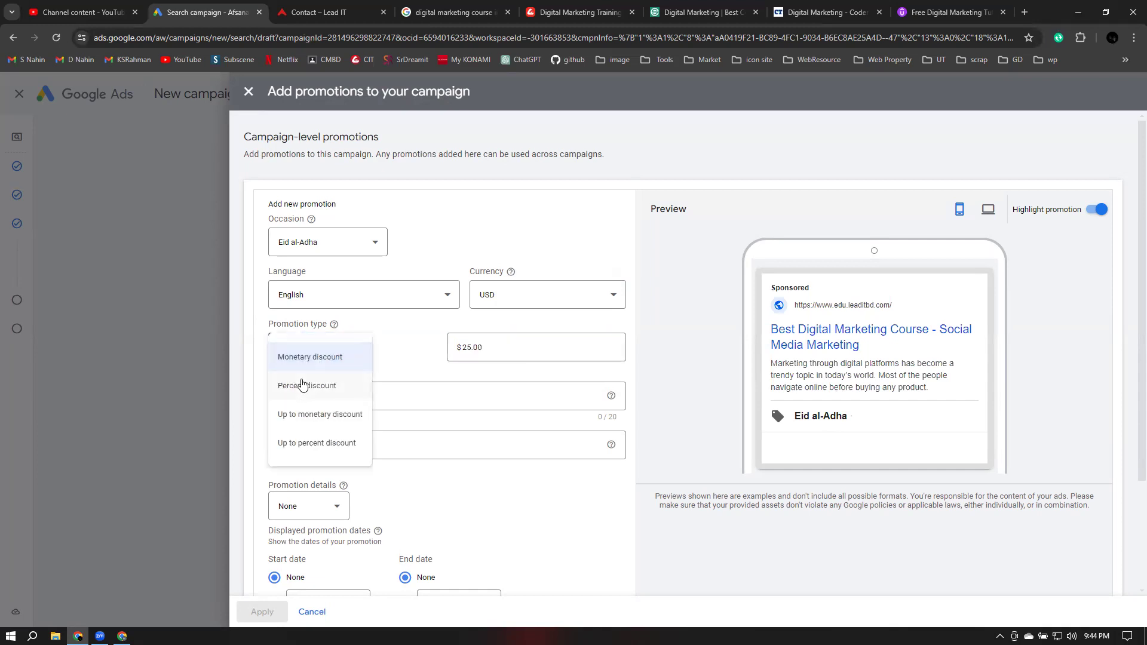
click(302, 386)
click(460, 347)
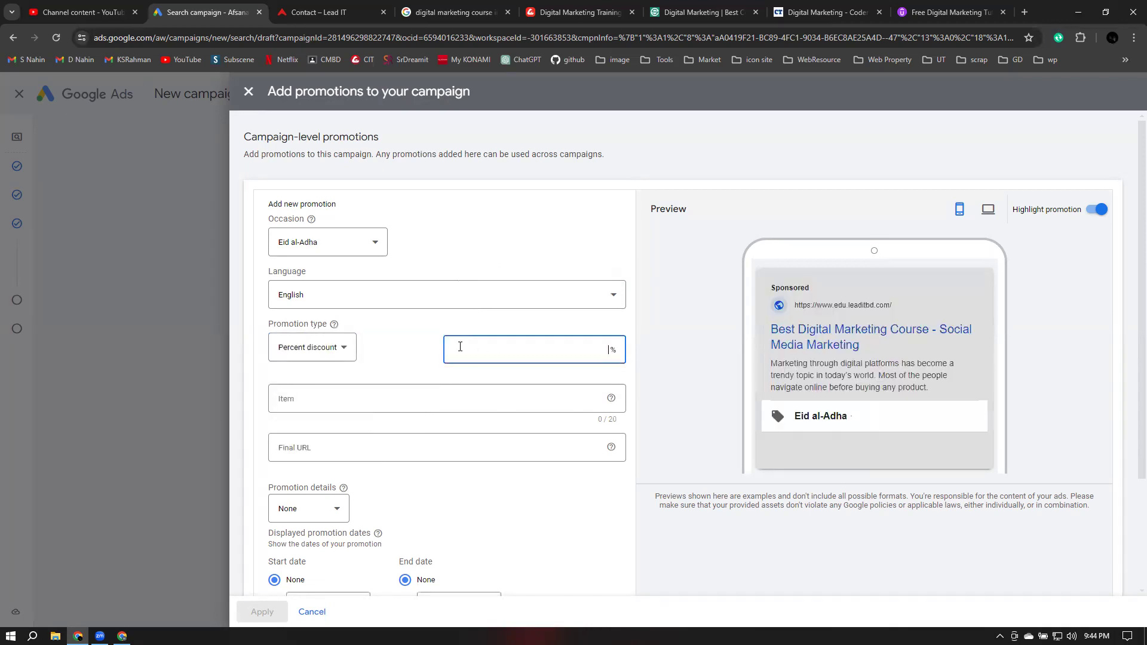
text(15)
Enter "Fabook Marketing" as the promotion's item
click(387, 397)
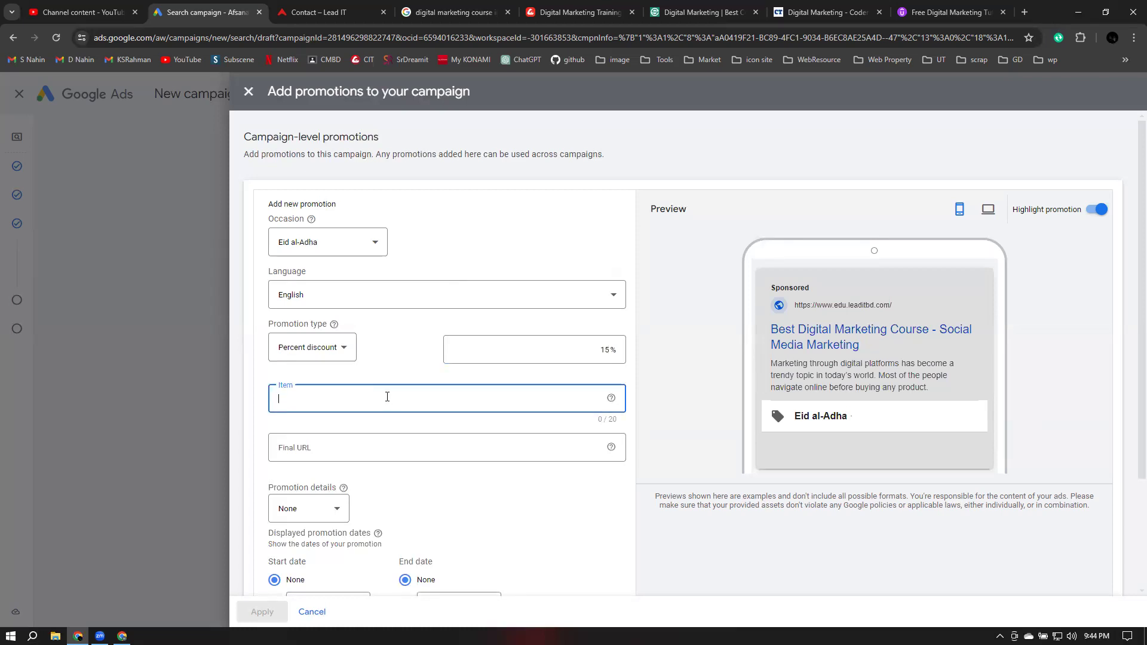
click(355, 456)
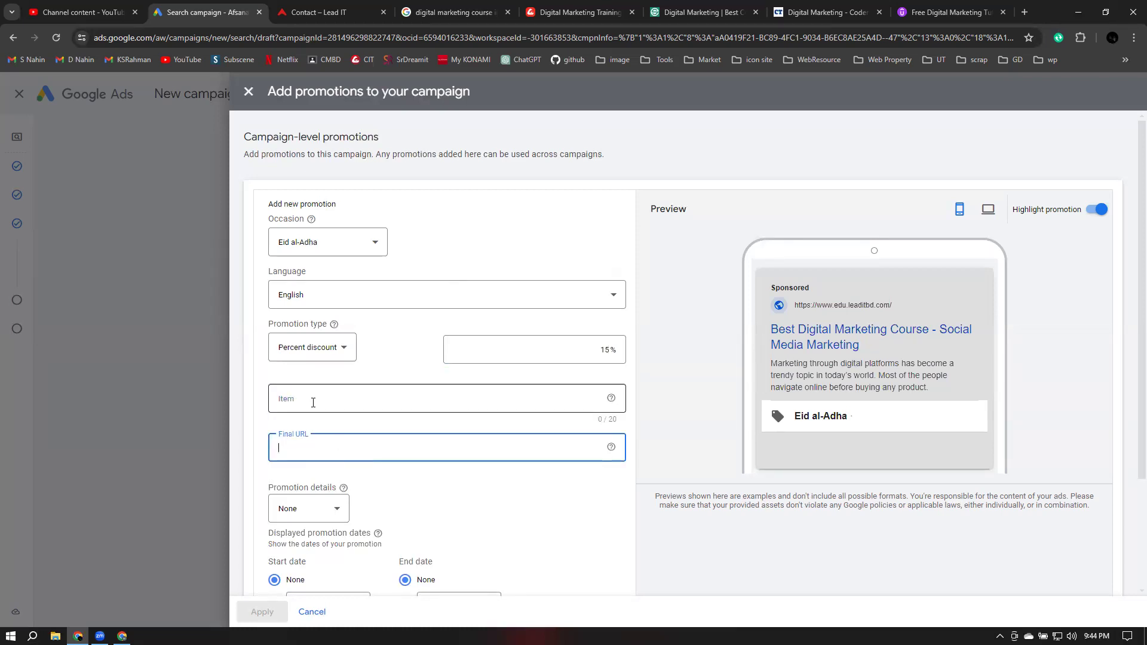
click(324, 398)
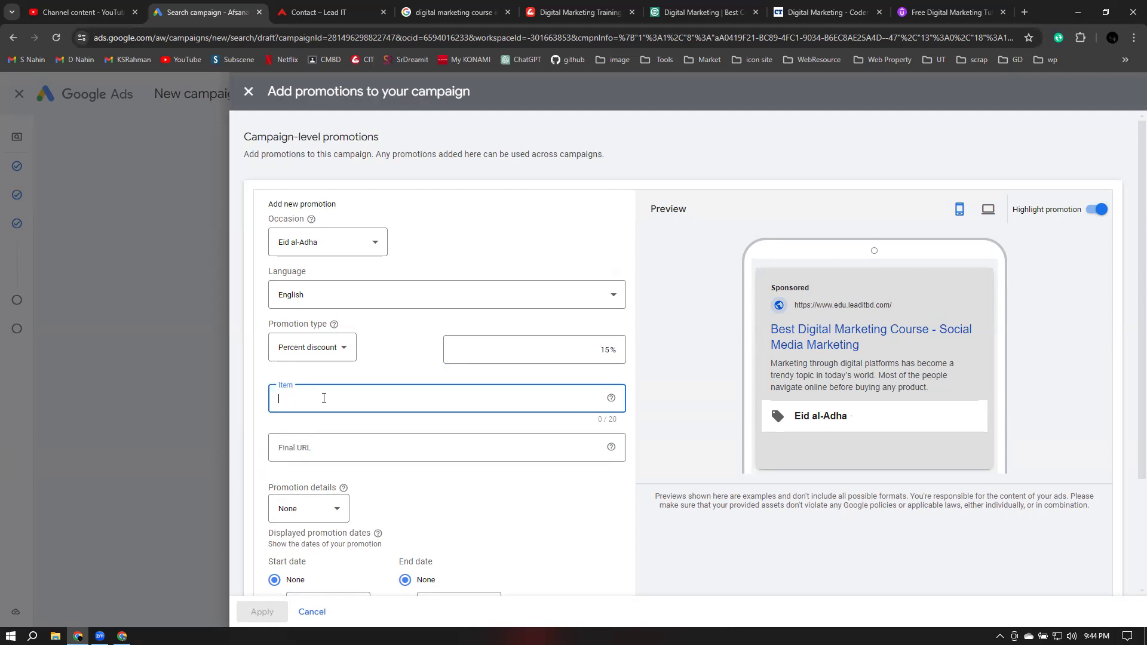
text(Fabook Mar)
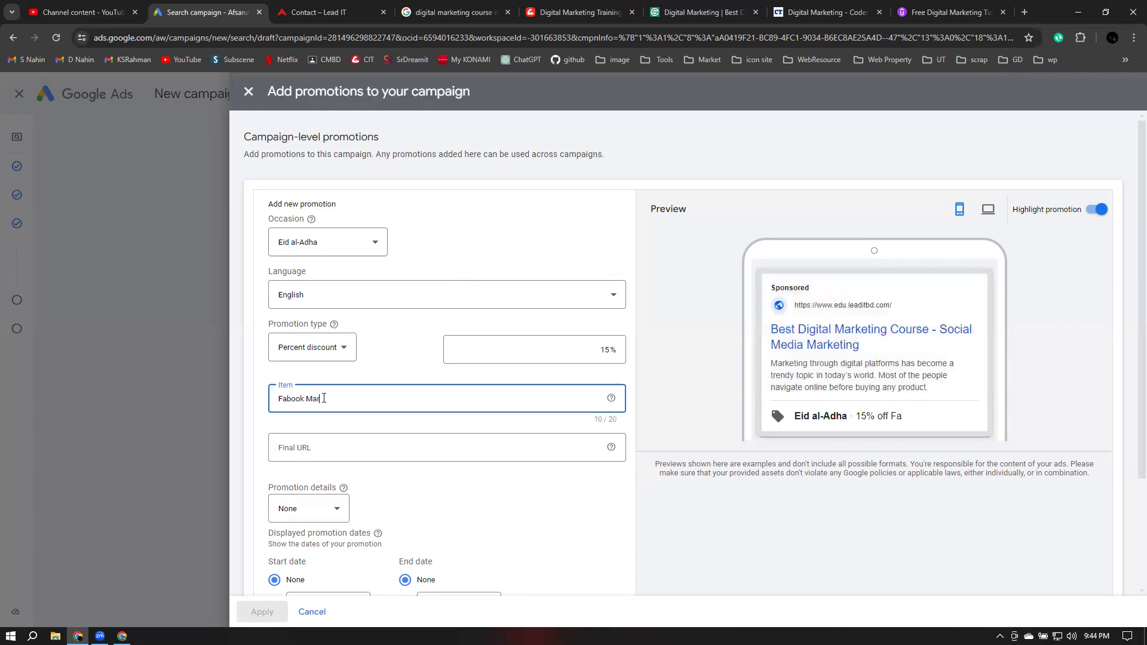
text(keting)
Copy the address of the Facebook Marketing course page on the Lead IT site and paste it as the promotion's final URL
click(318, 448)
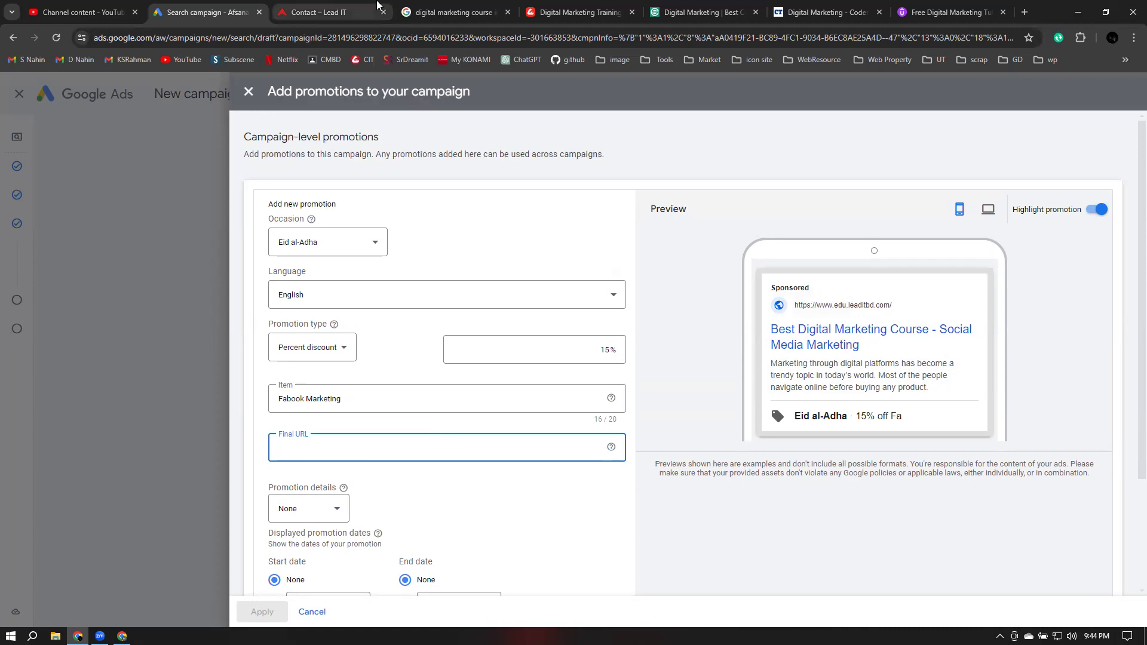
click(307, 8)
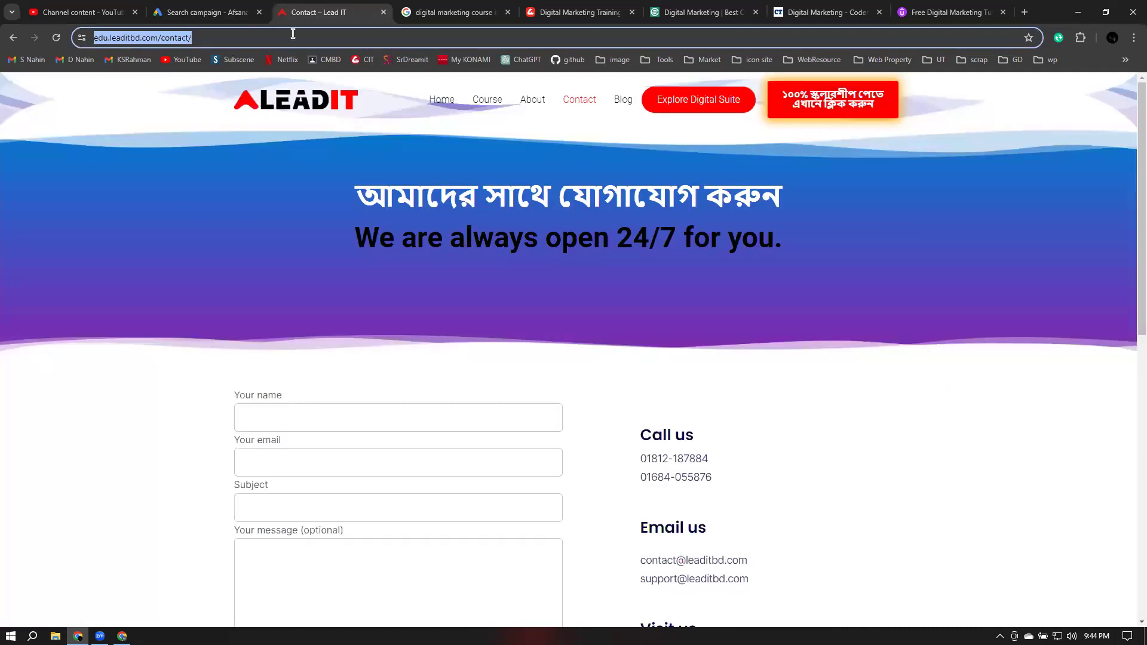
click(478, 103)
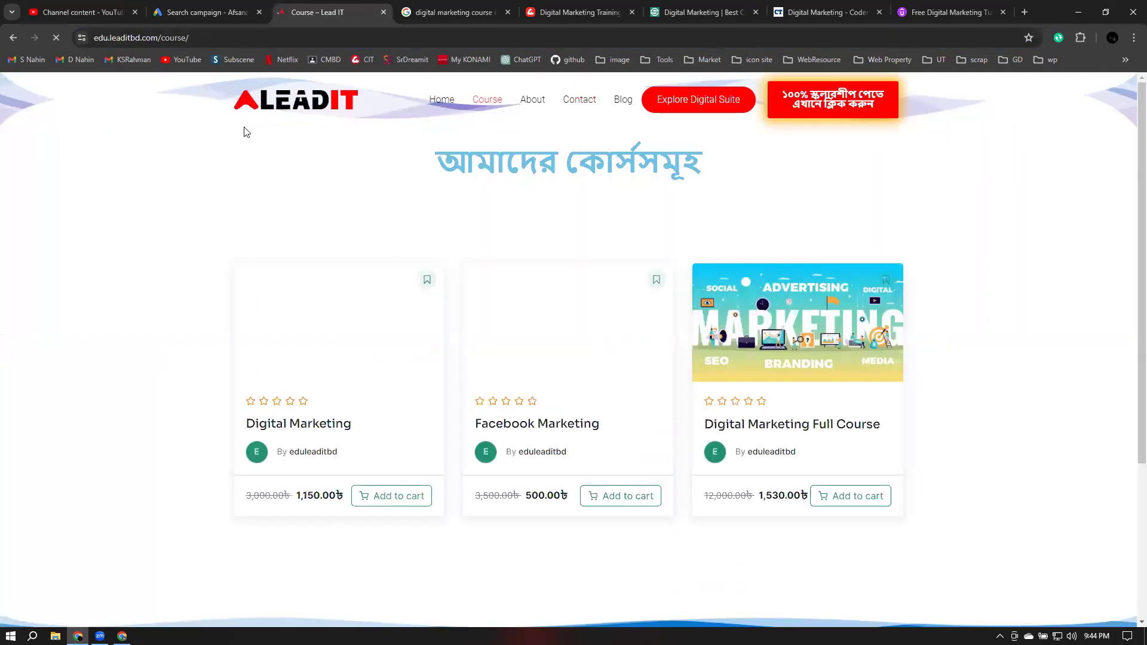
click(529, 426)
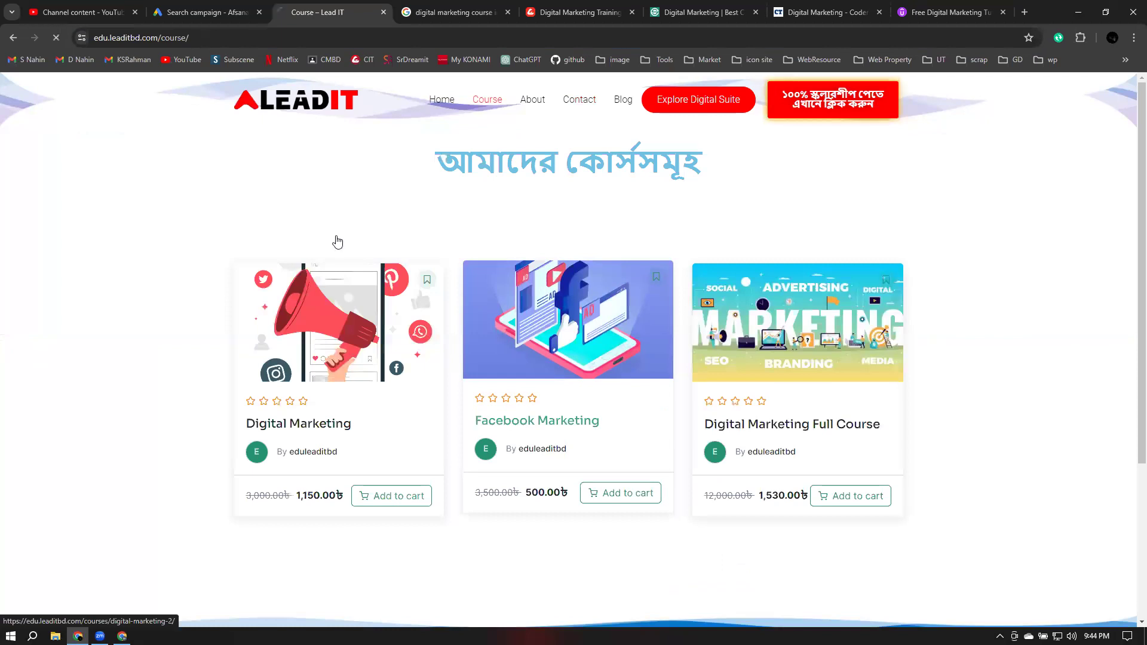
click(185, 39)
key(ctrl+c)
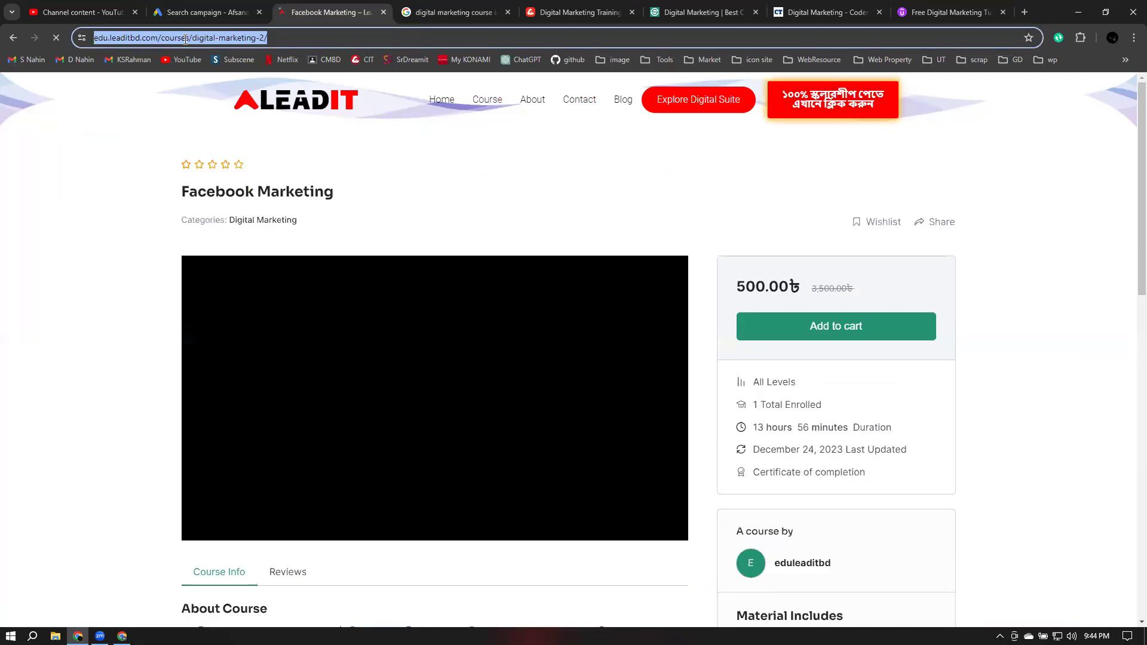
click(193, 5)
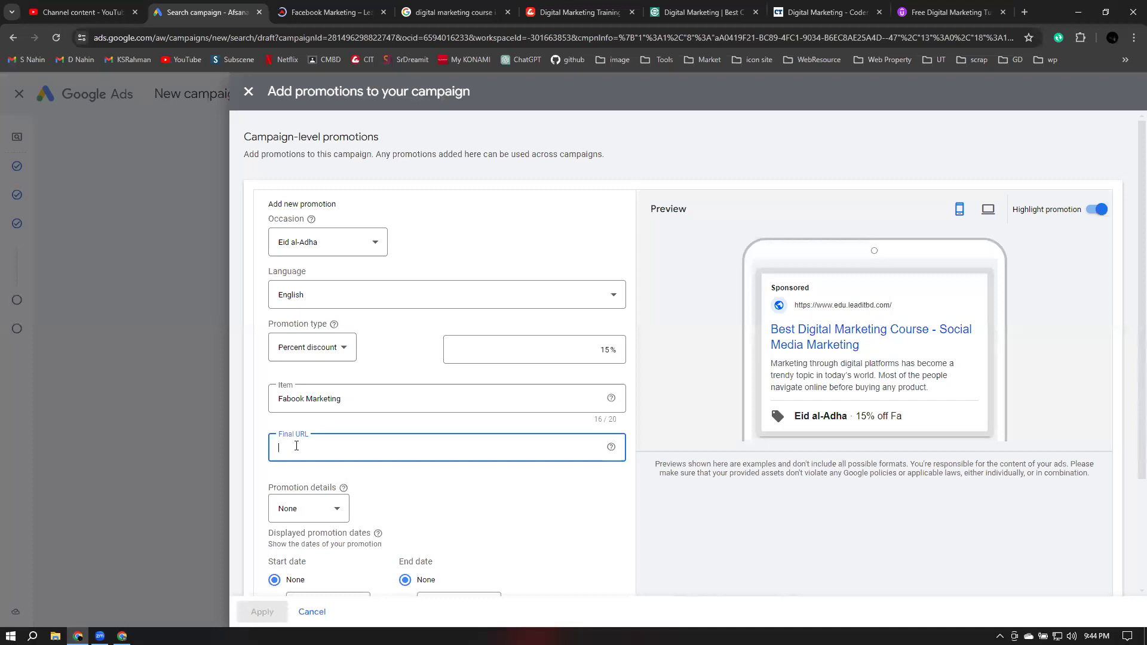
key(ctrl+v)
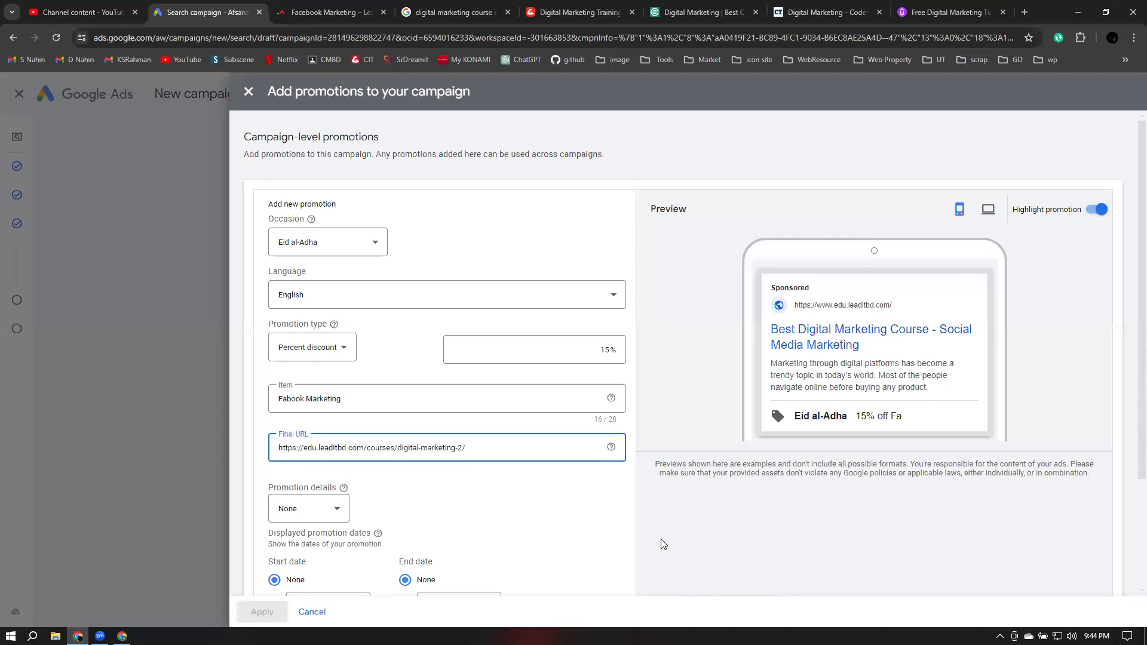
Try the promotion types Up to monetary discount and Up to percent discount, and return to Percent discount
scroll(639, 522, down, 3)
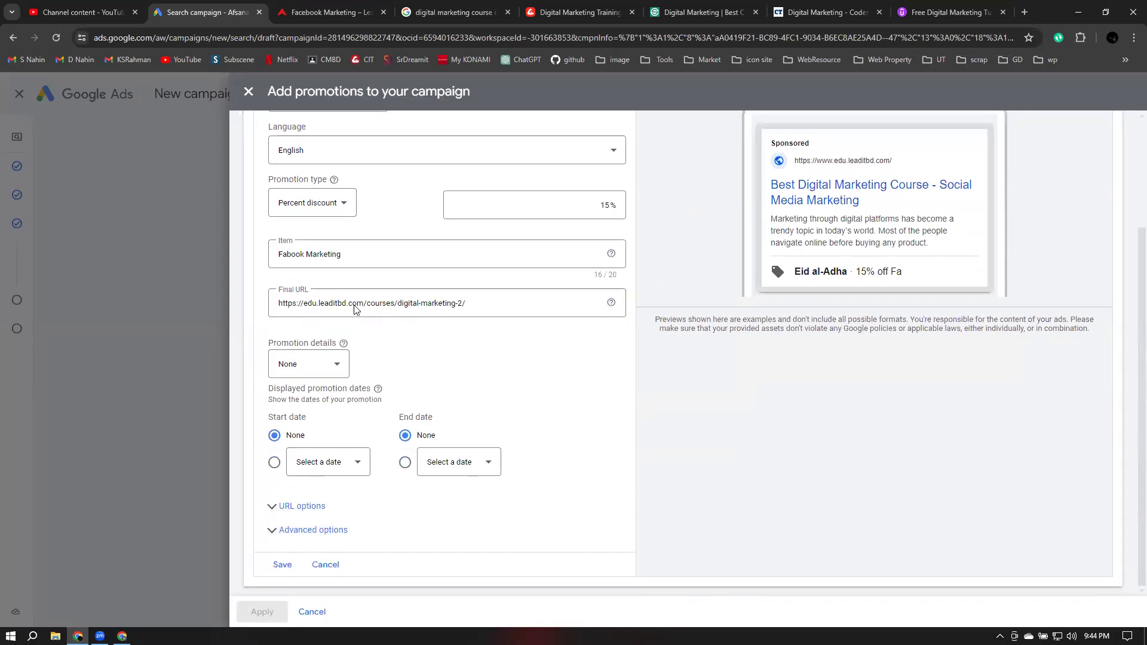
click(310, 205)
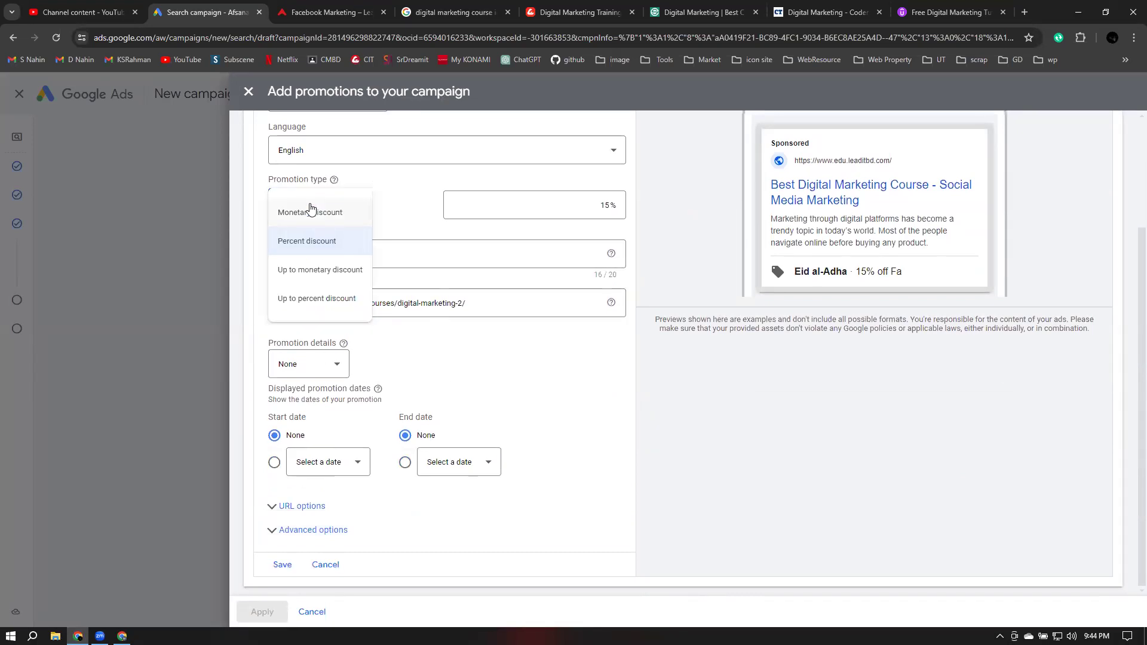
click(395, 192)
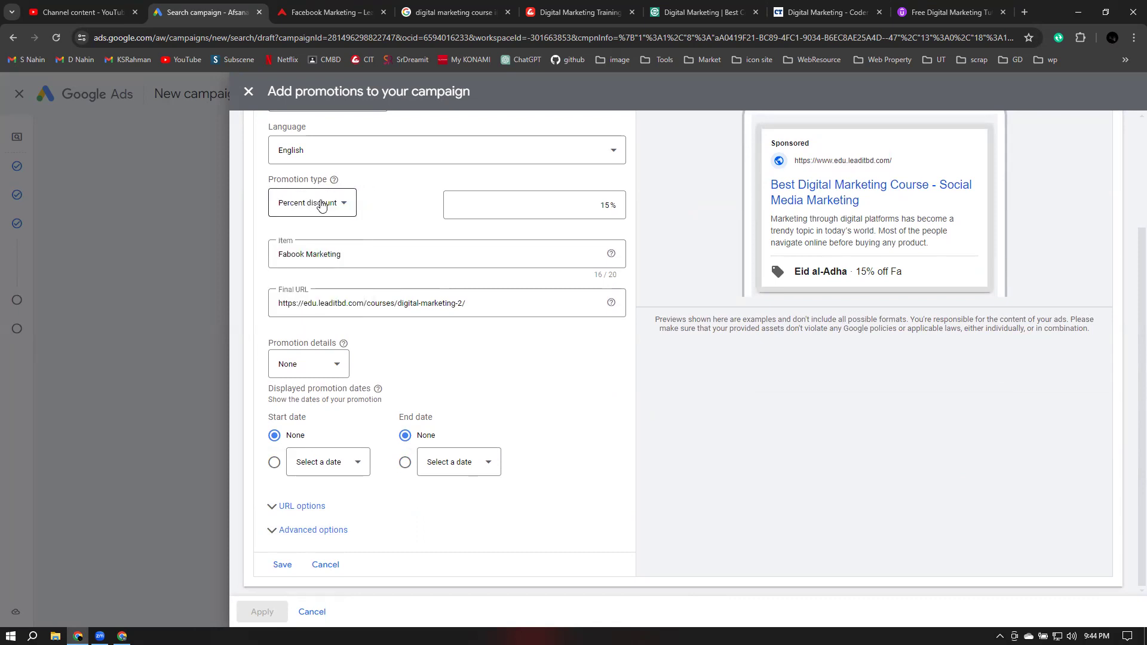
click(321, 204)
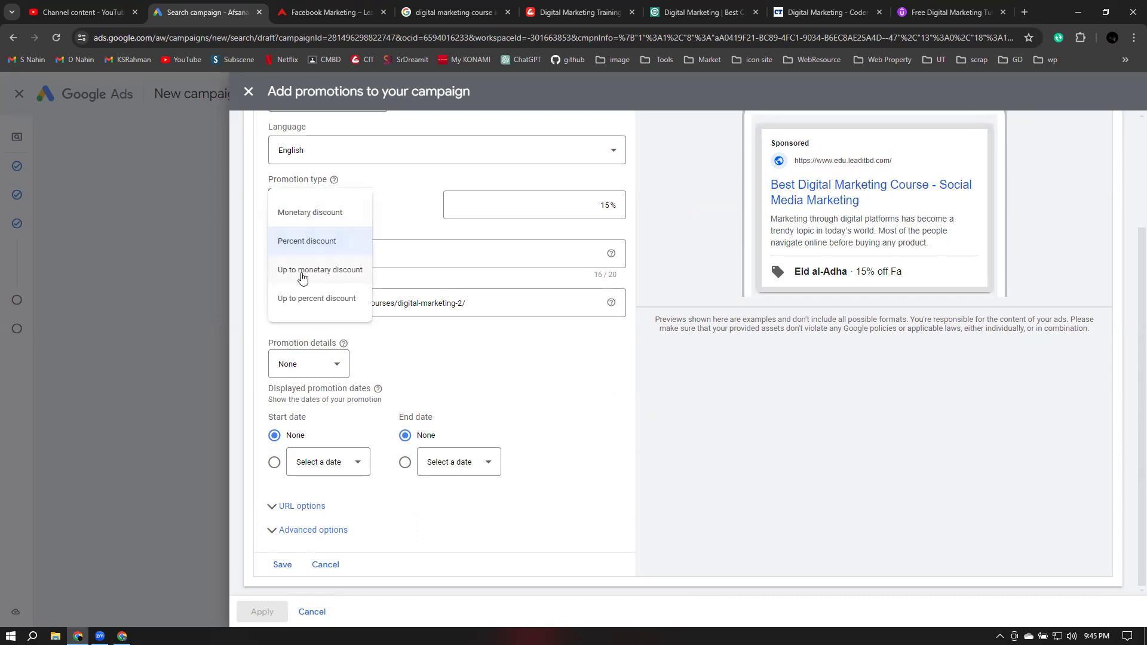
click(345, 276)
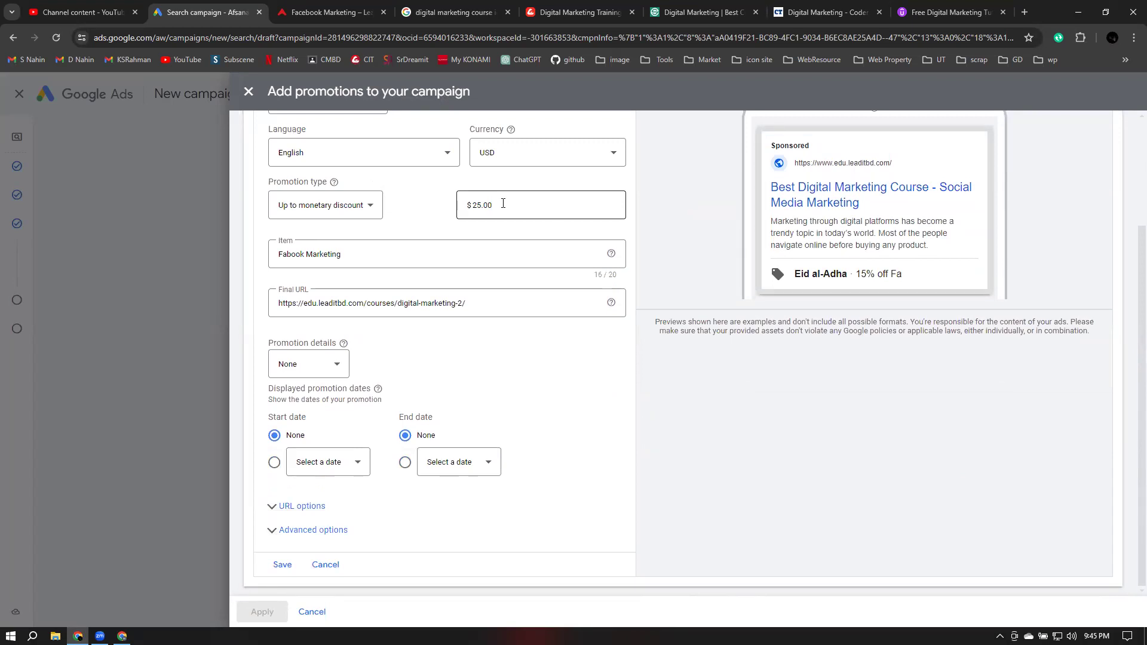
click(305, 254)
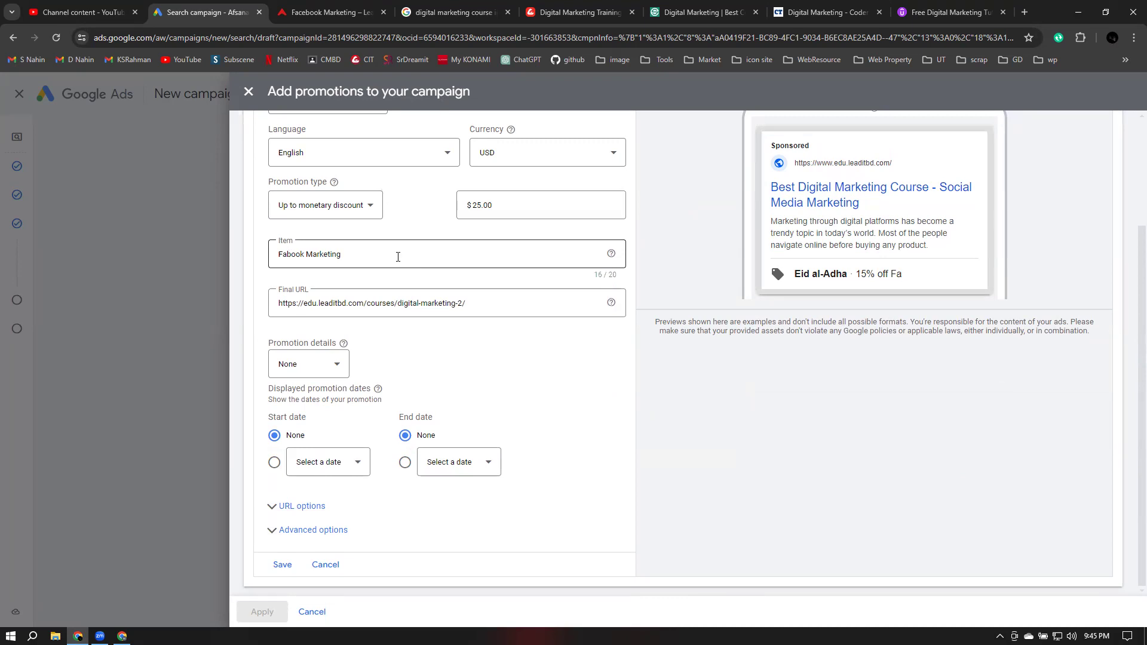
click(332, 216)
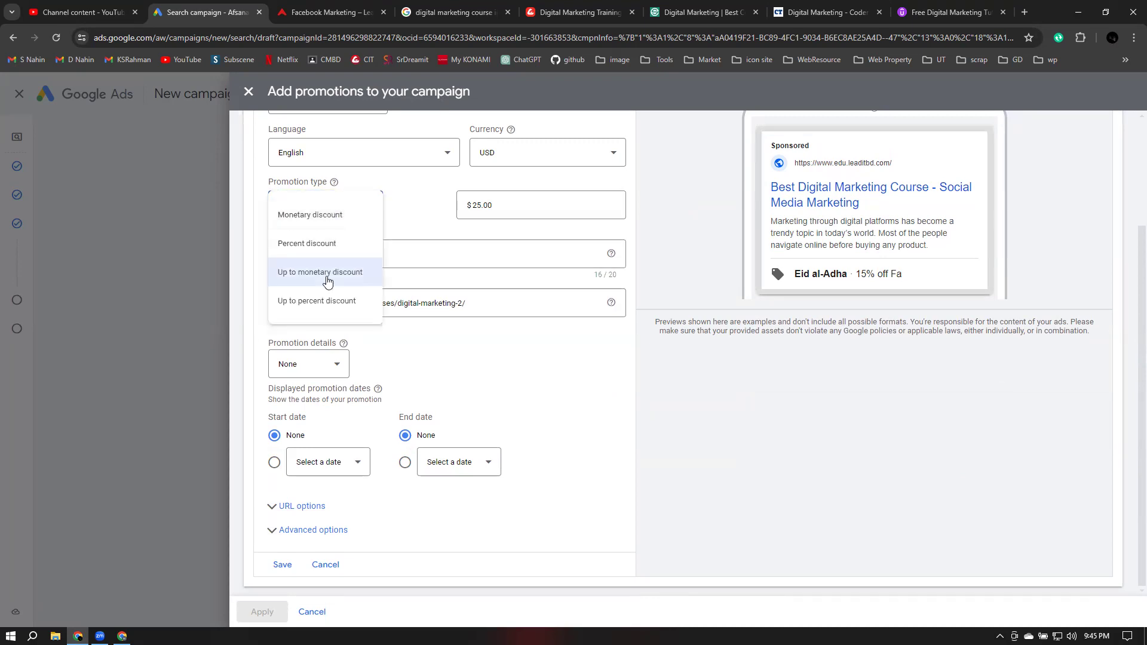
click(317, 302)
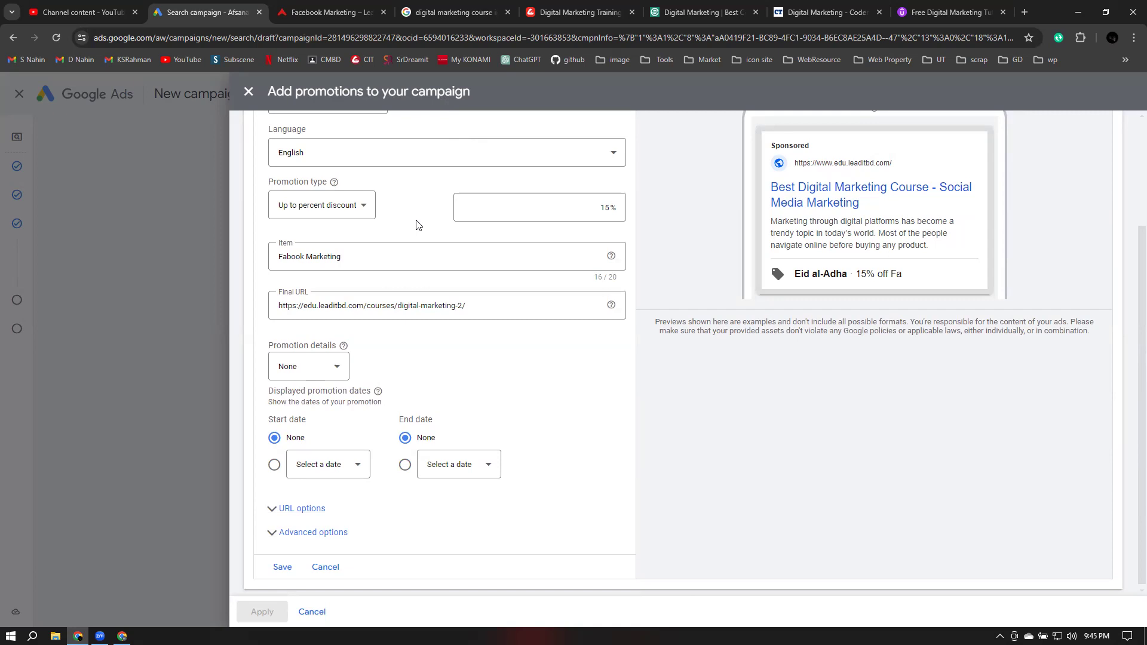
click(334, 211)
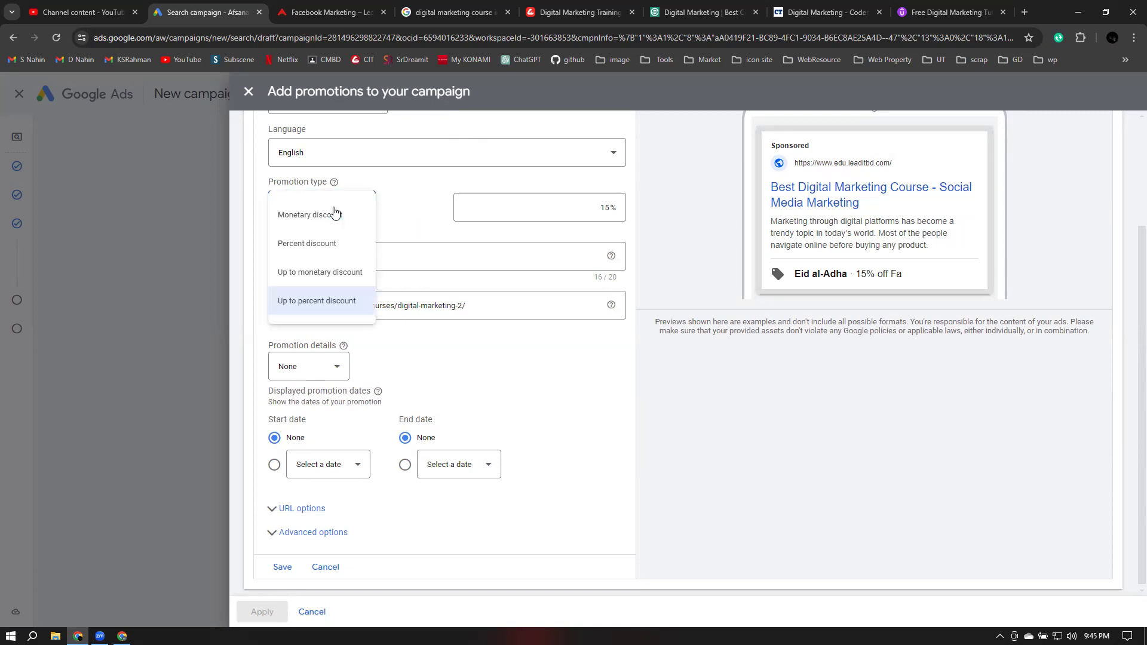
click(327, 244)
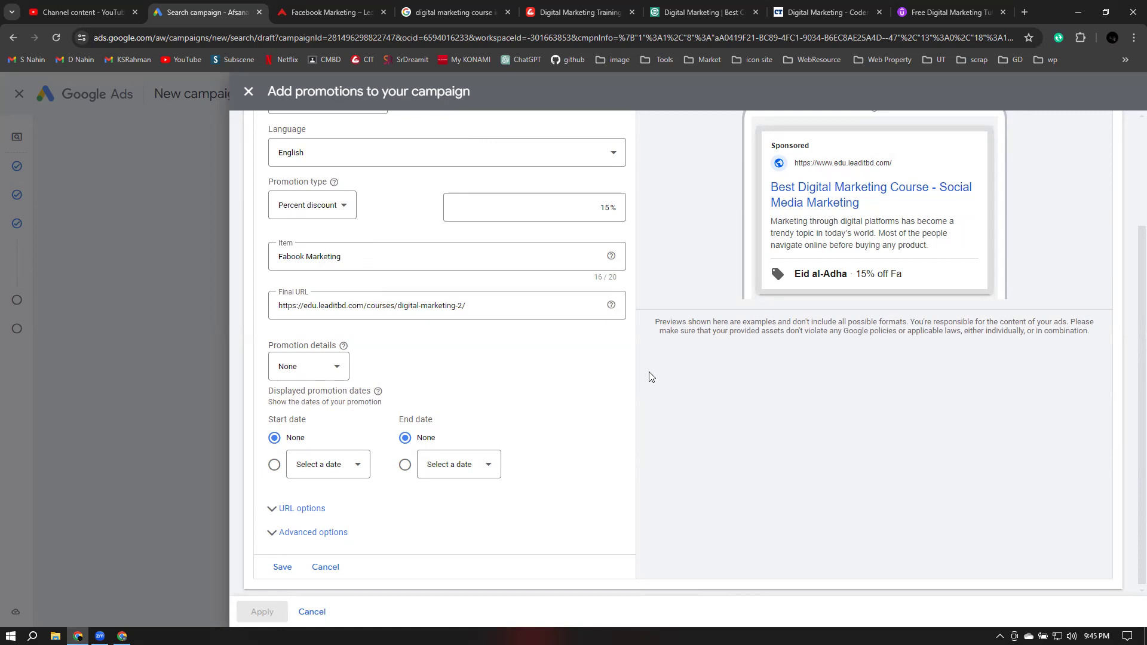
Try On orders over for the promotion details, switch to Promo code instead and enter the promo code
click(299, 364)
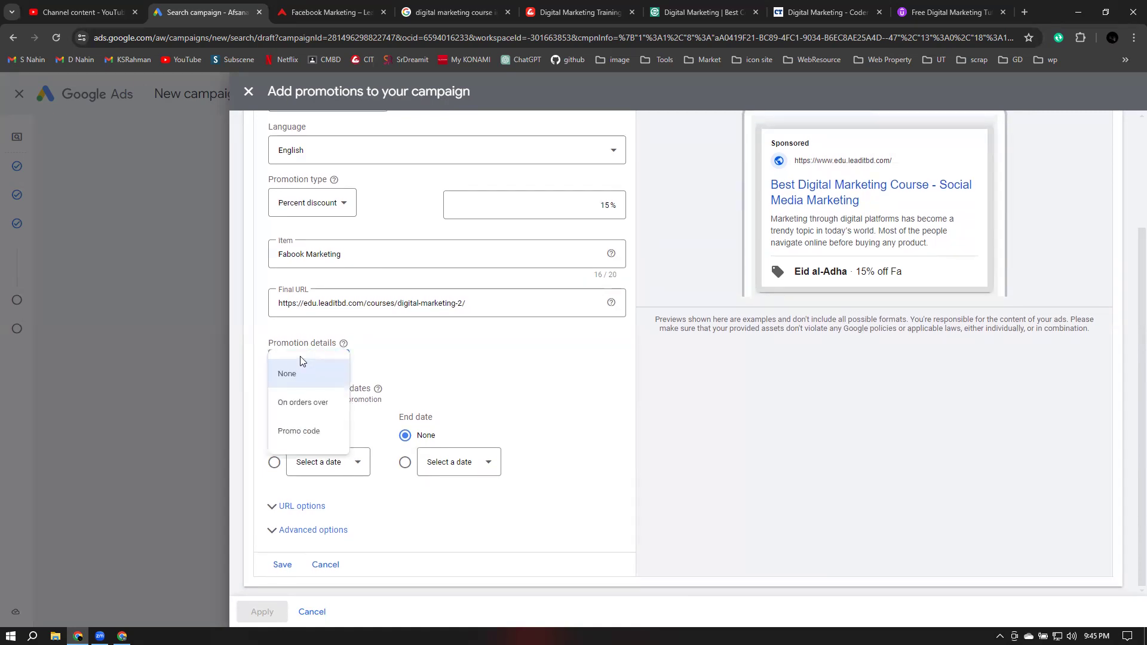
click(289, 411)
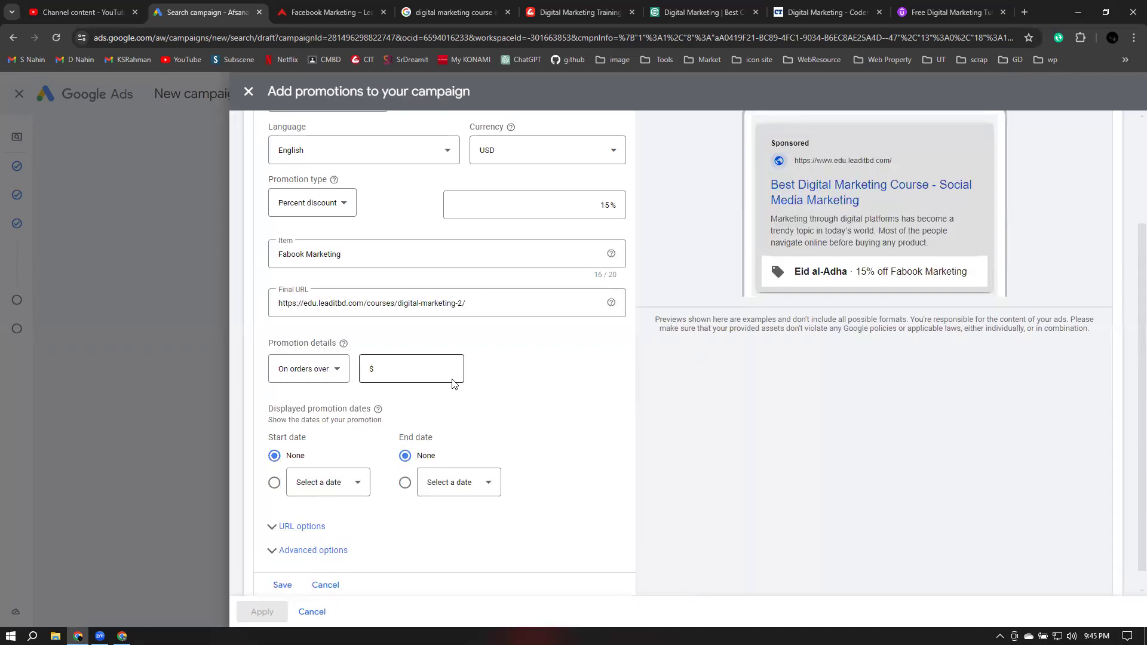
click(317, 383)
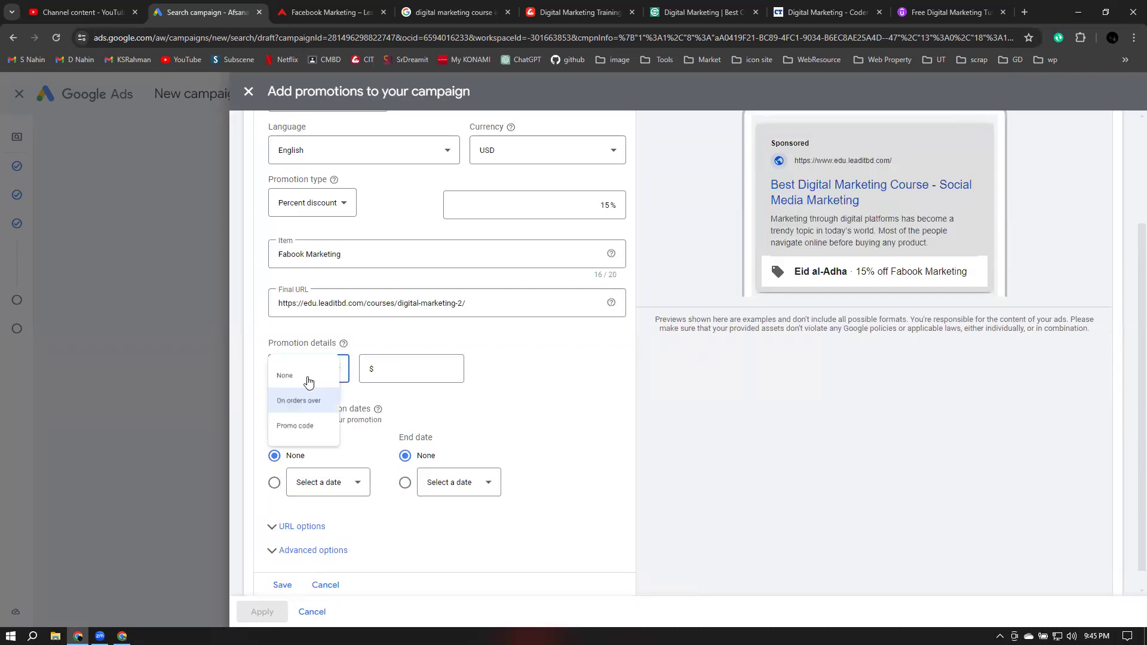
click(299, 435)
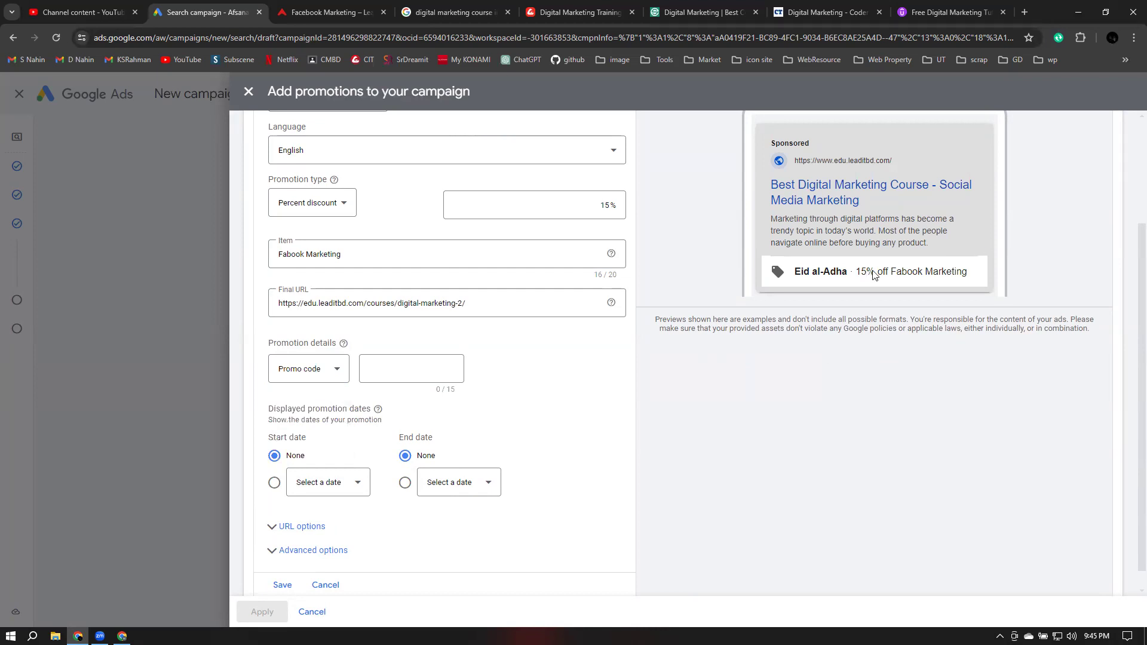
click(381, 370)
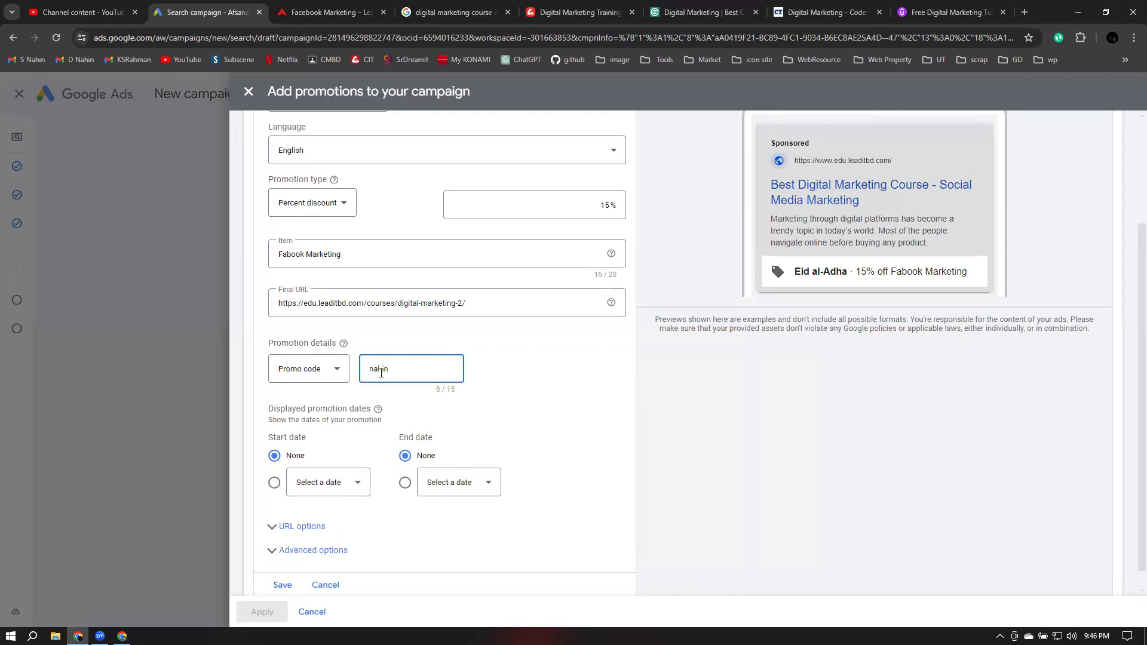
click(569, 384)
Set the displayed promotion dates to start on May 28, 2024 and end on May 31, 2024
click(333, 486)
click(340, 442)
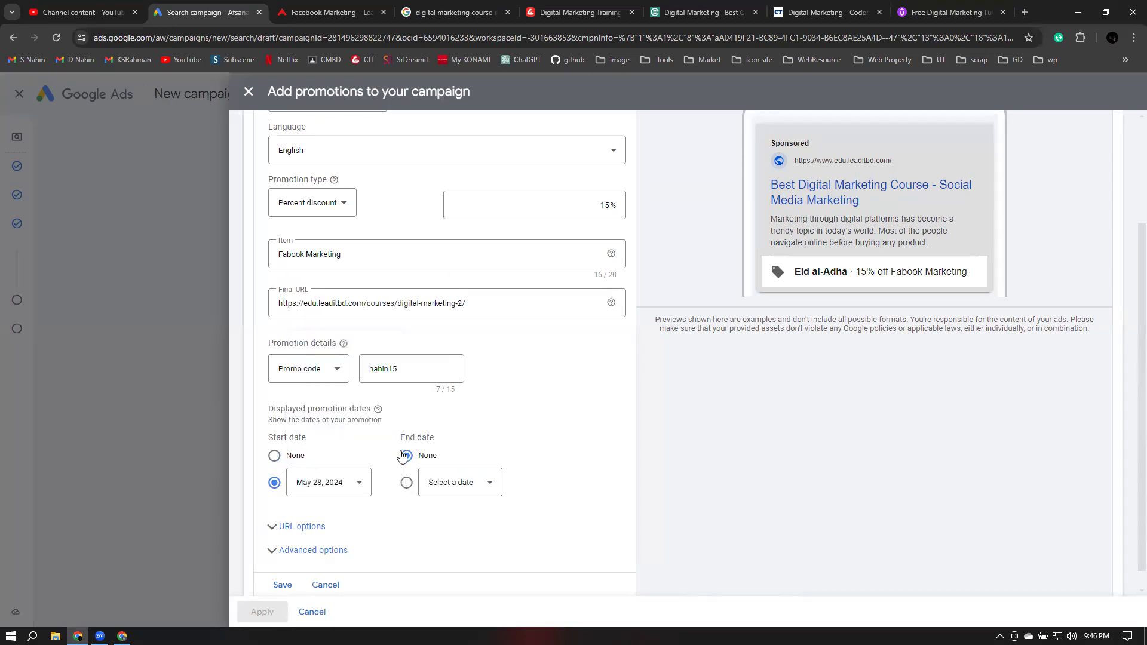
click(468, 488)
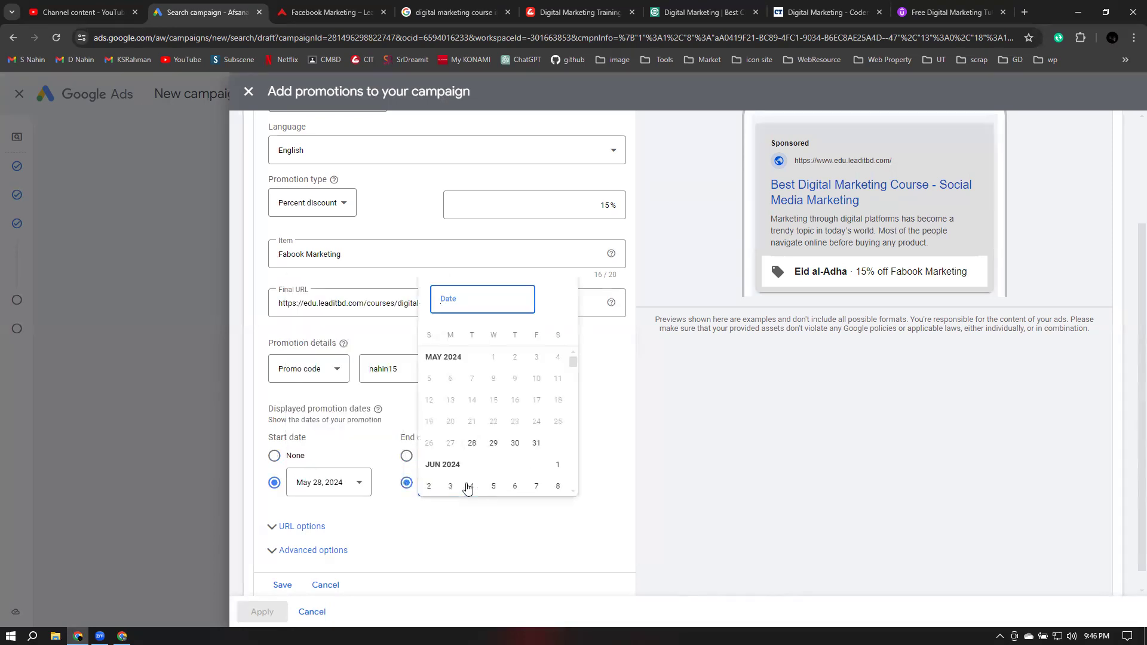
click(540, 452)
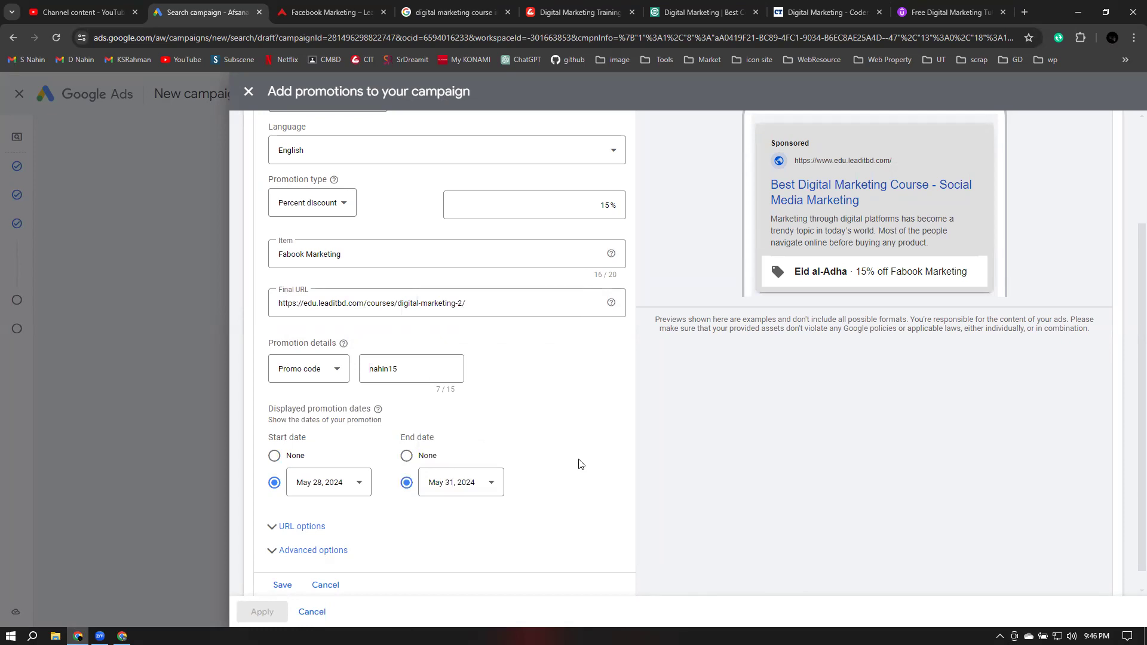
Examine the promotion's URL options and advanced asset scheduling options, and review the entered promotion details
scroll(580, 439, down, 1)
click(281, 506)
scroll(583, 469, down, 1)
scroll(582, 469, down, 4)
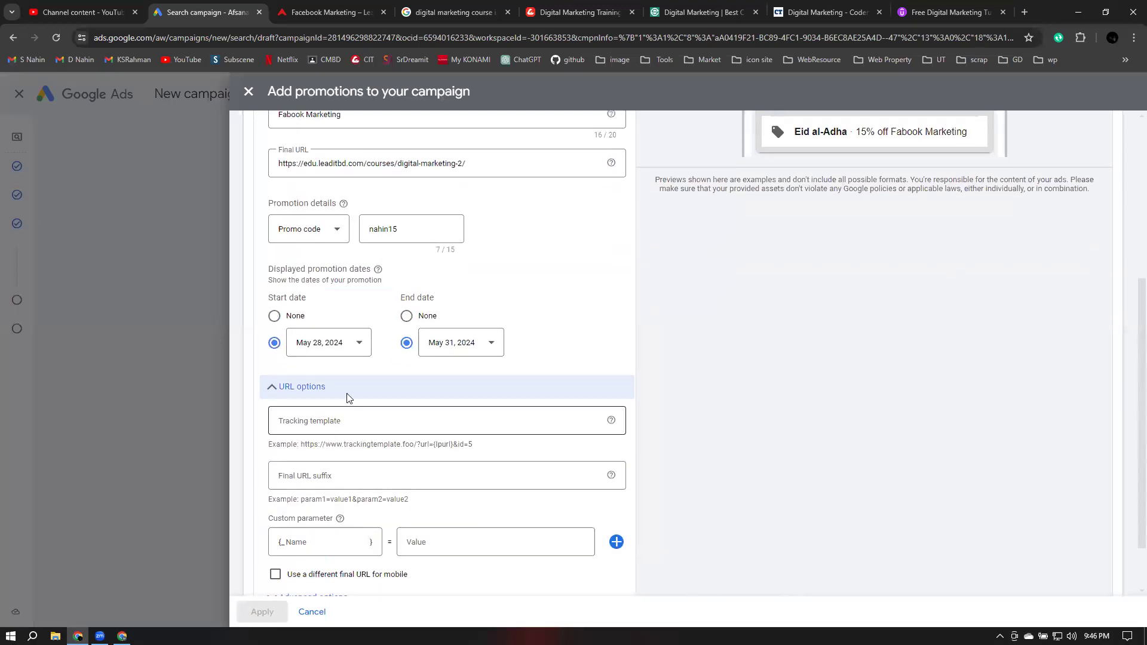
scroll(326, 431, down, 3)
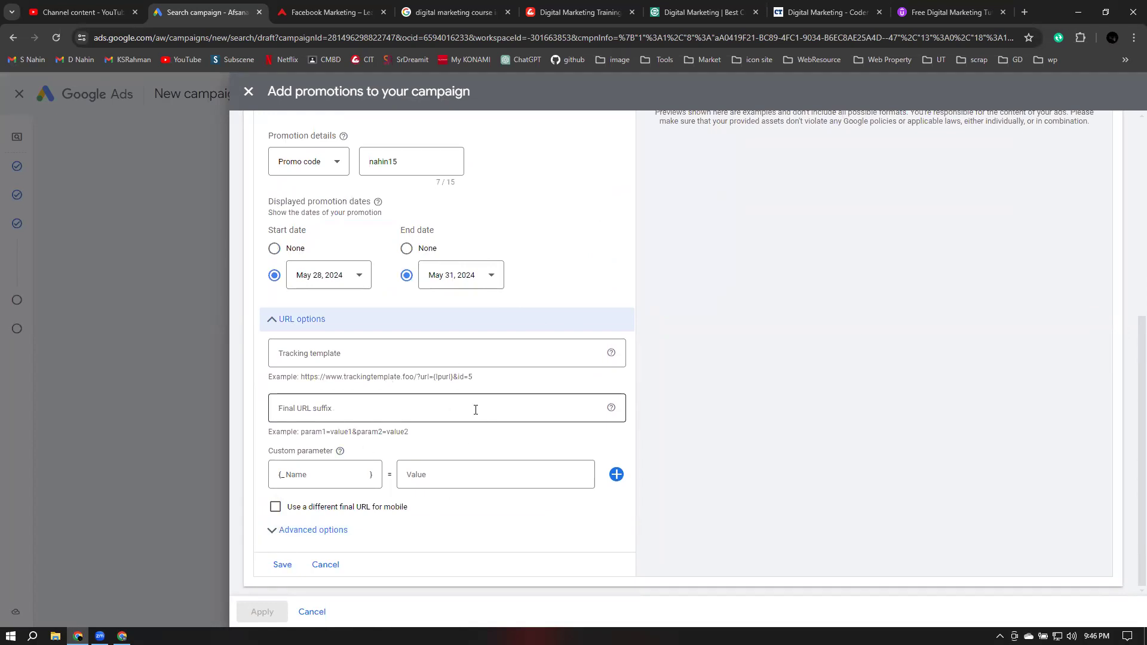
click(273, 319)
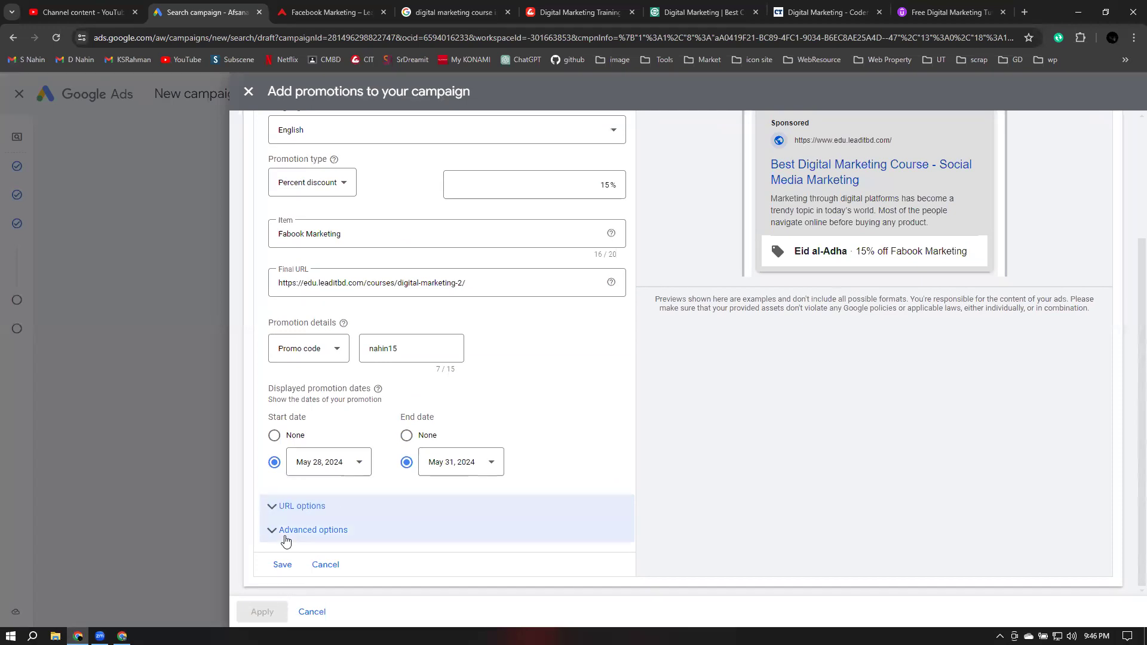
click(286, 531)
scroll(574, 352, down, 3)
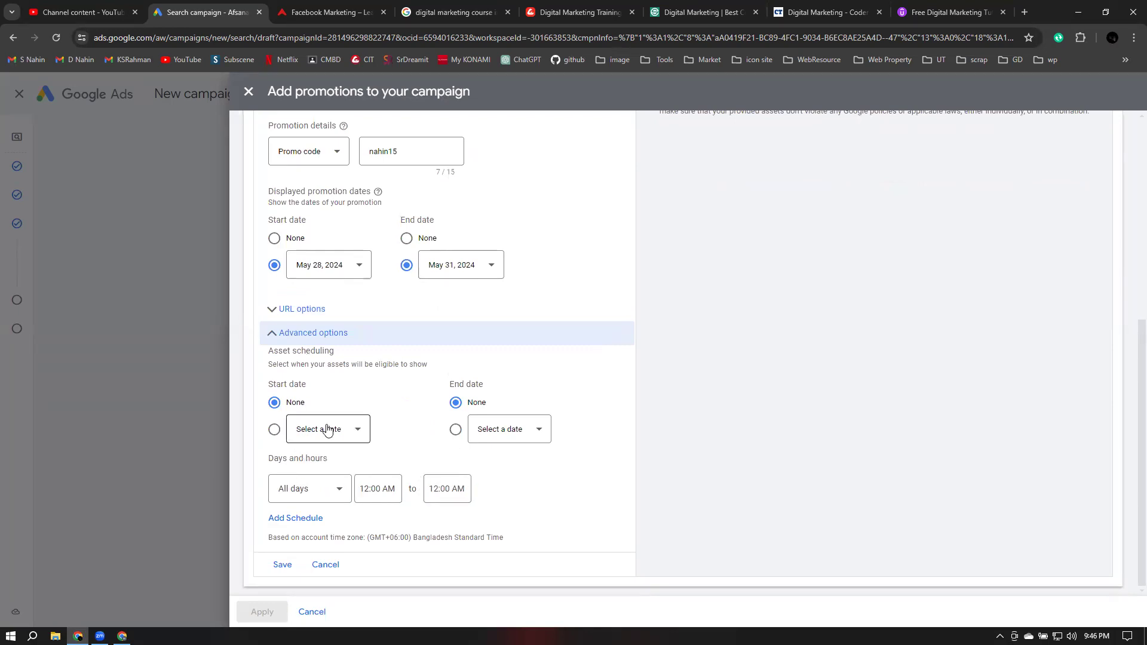
click(286, 326)
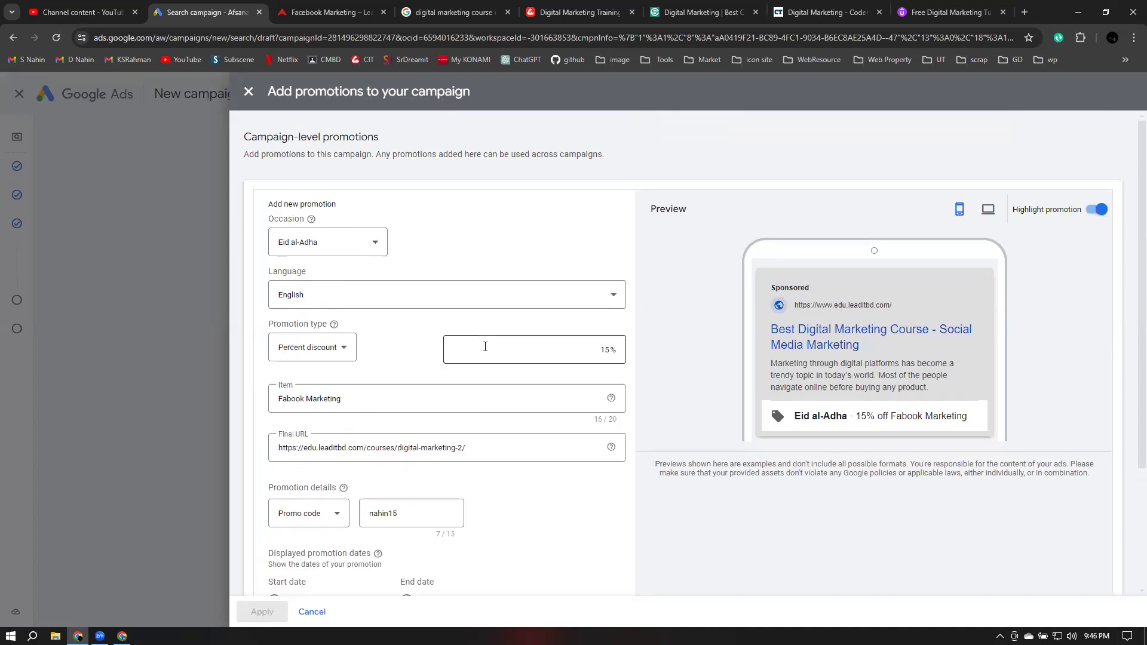
scroll(496, 384, up, 3)
scroll(402, 395, down, 3)
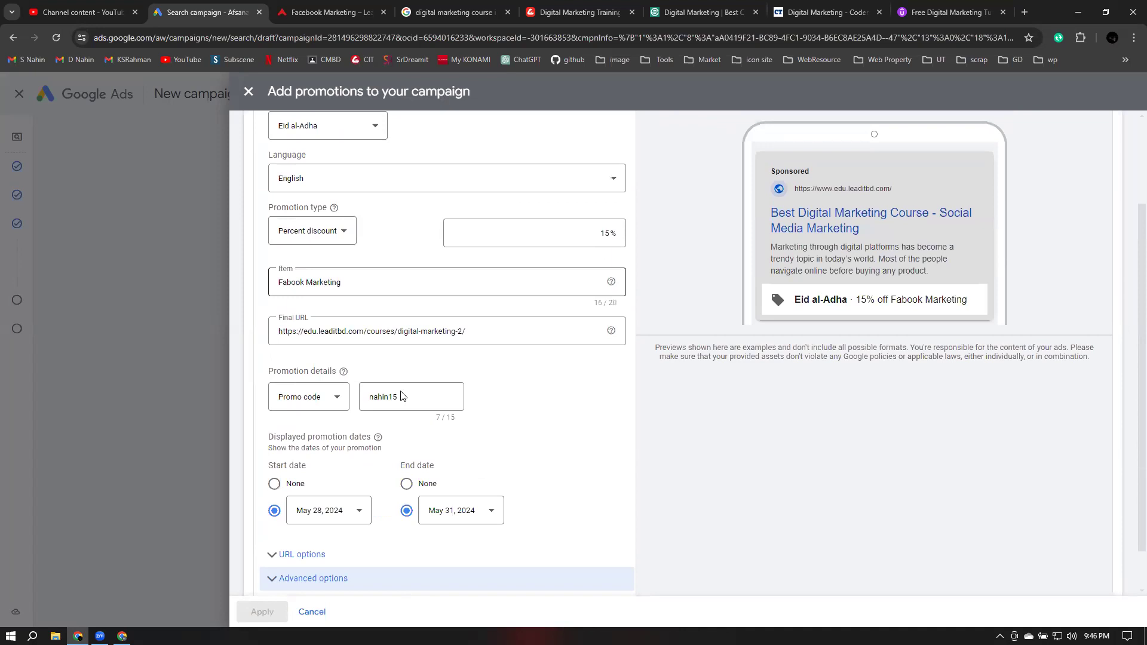
Save the Eid al-Adha promotion and apply it to the campaign
click(272, 567)
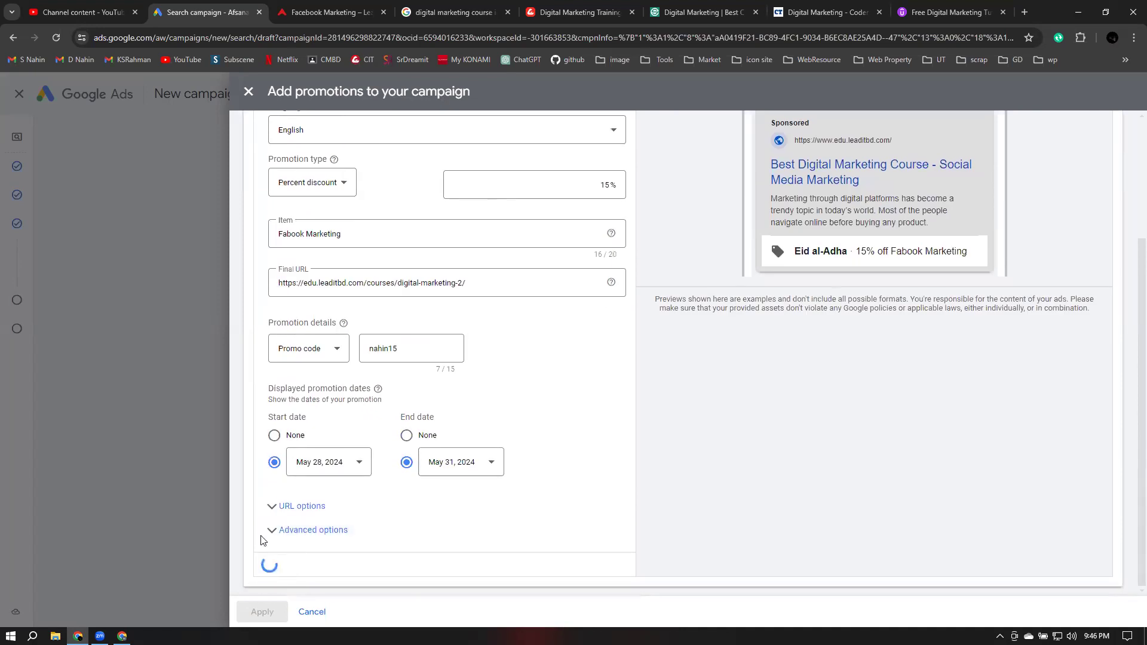
click(262, 612)
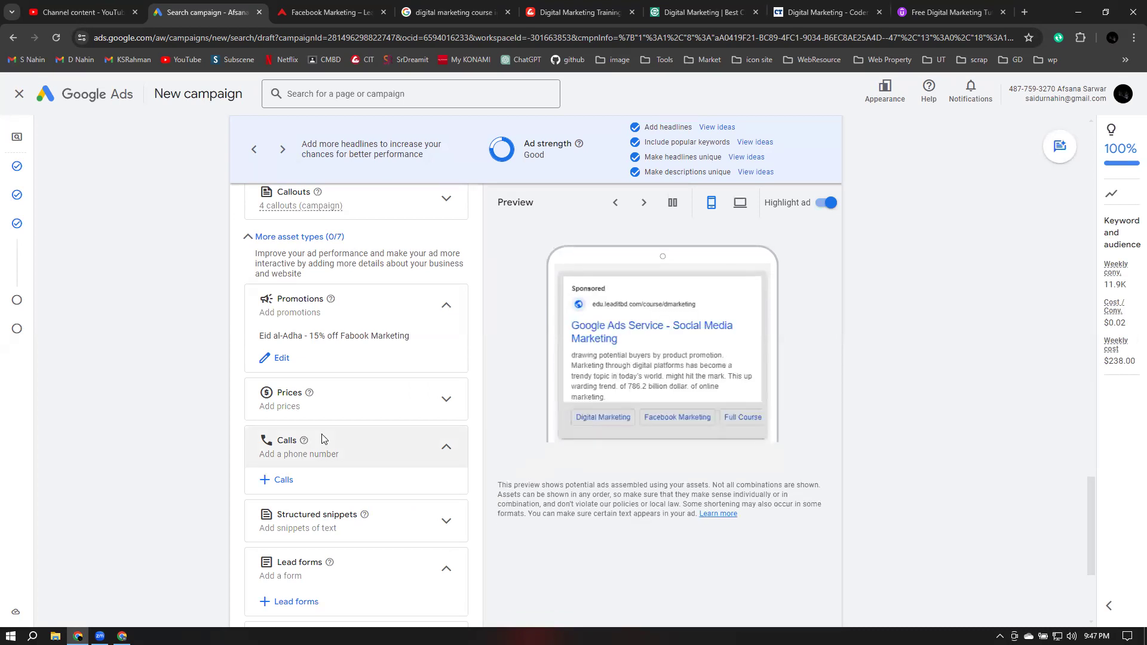
Start adding campaign-level prices, with the type set to Services and the price qualifier set to Average
click(438, 403)
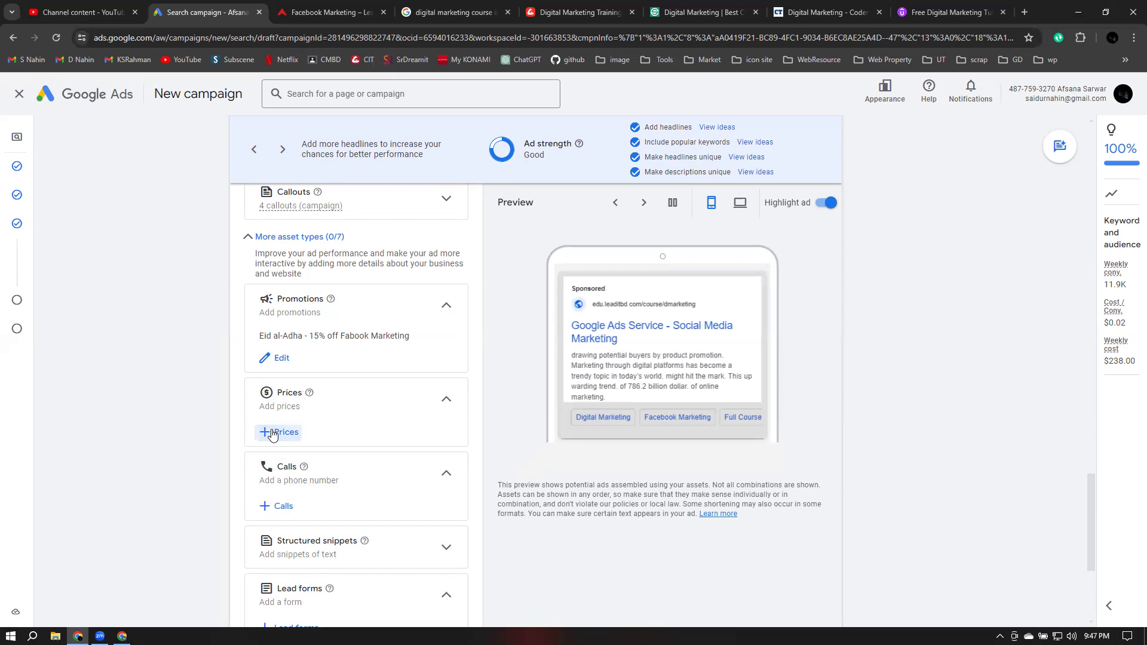
click(279, 432)
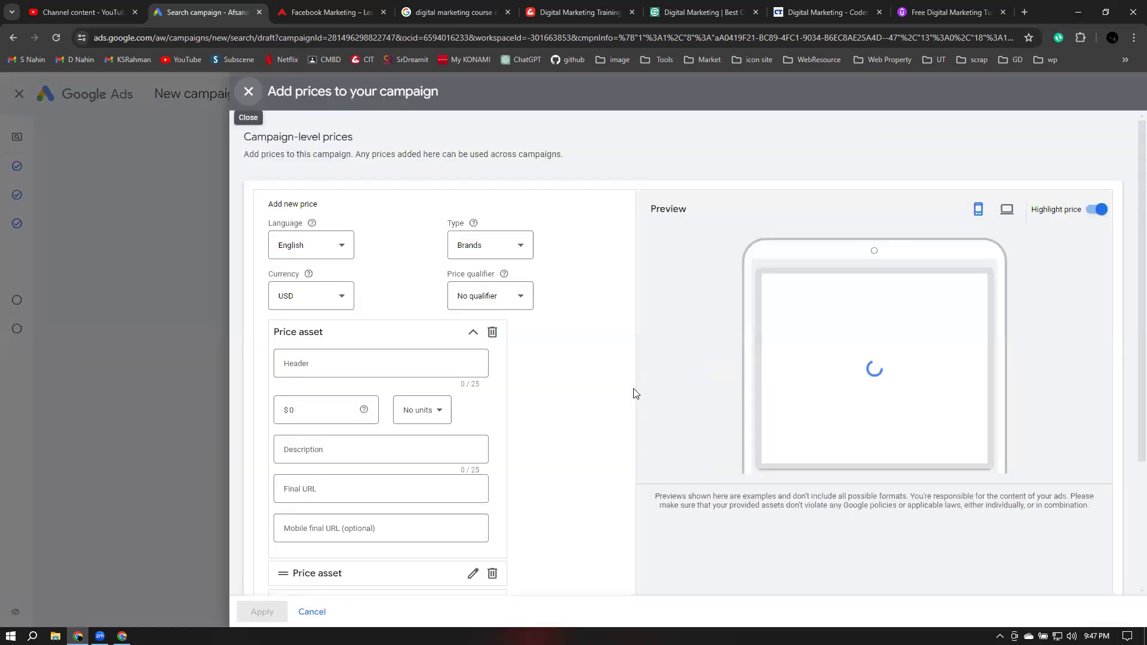
scroll(602, 366, down, 2)
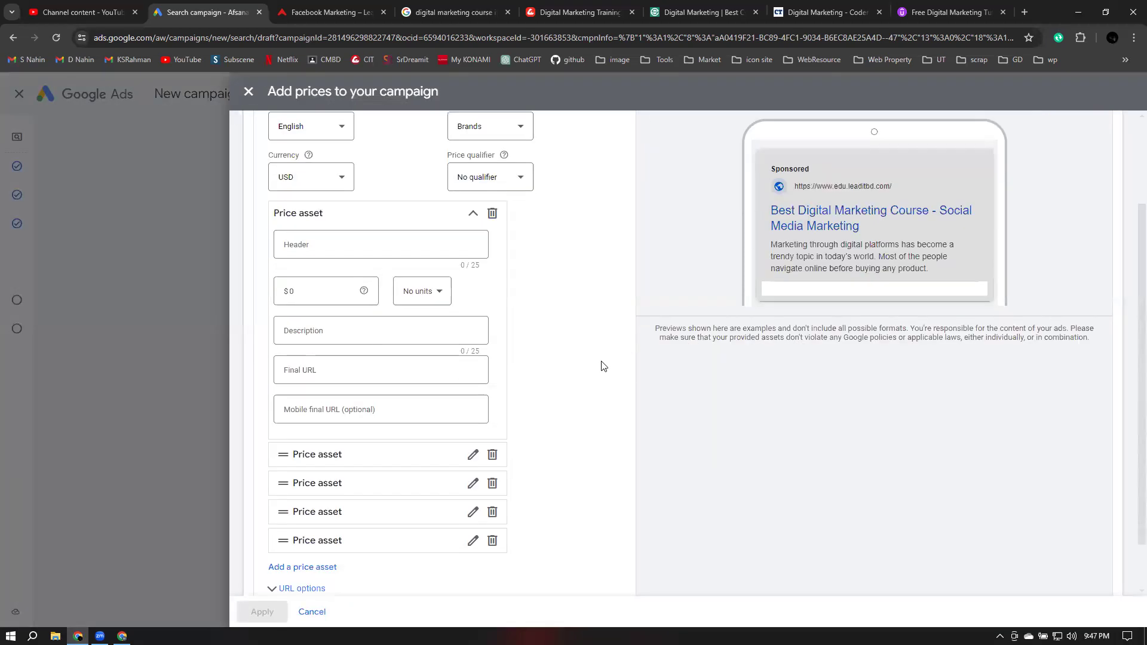
scroll(603, 367, down, 1)
scroll(576, 372, up, 1)
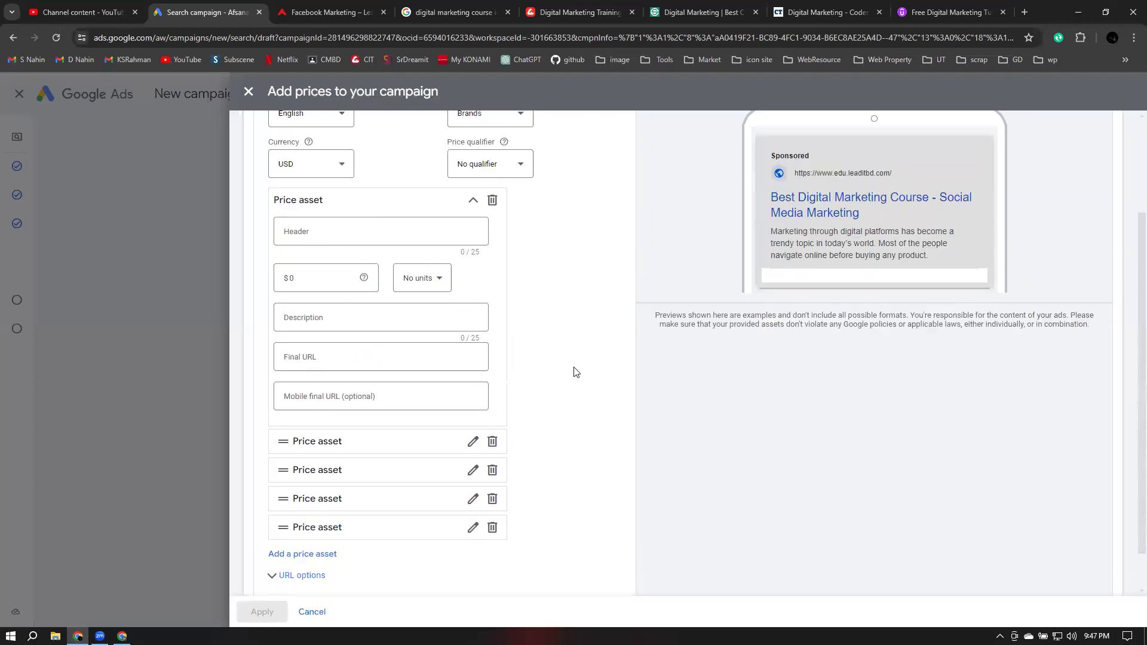
scroll(576, 372, up, 1)
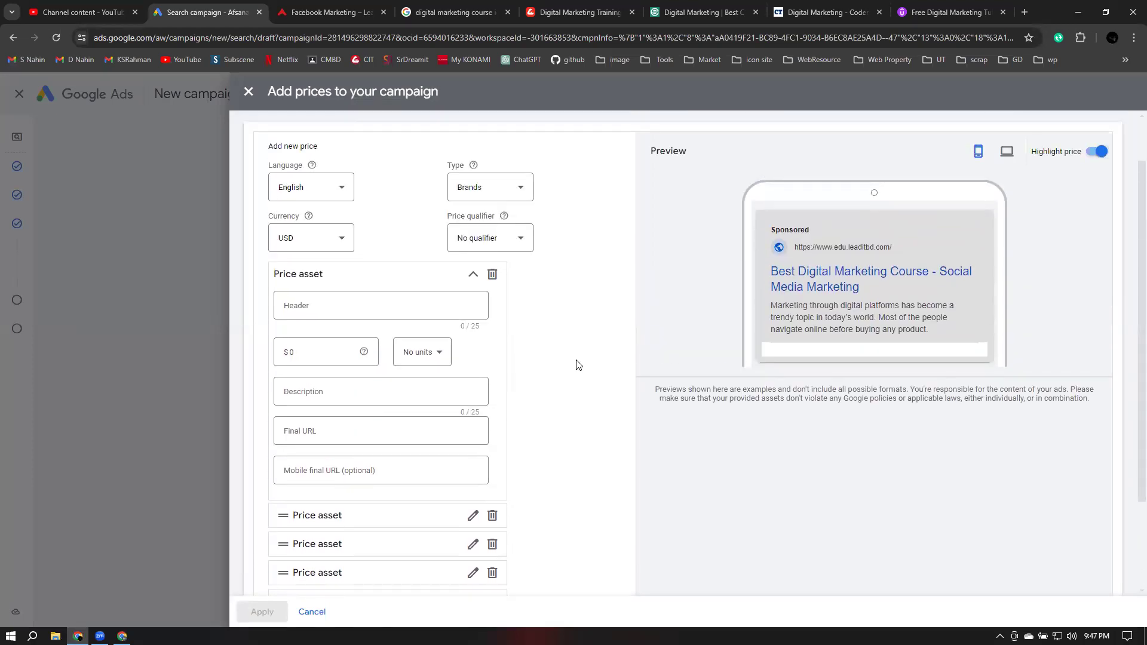
click(488, 187)
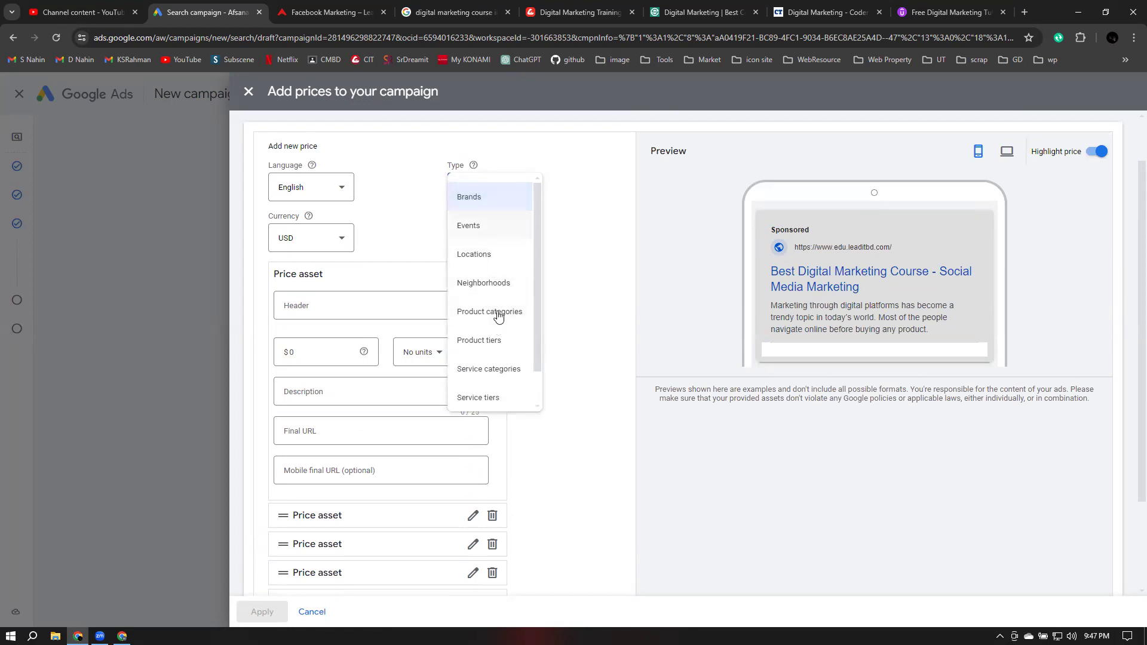
scroll(498, 322, down, 1)
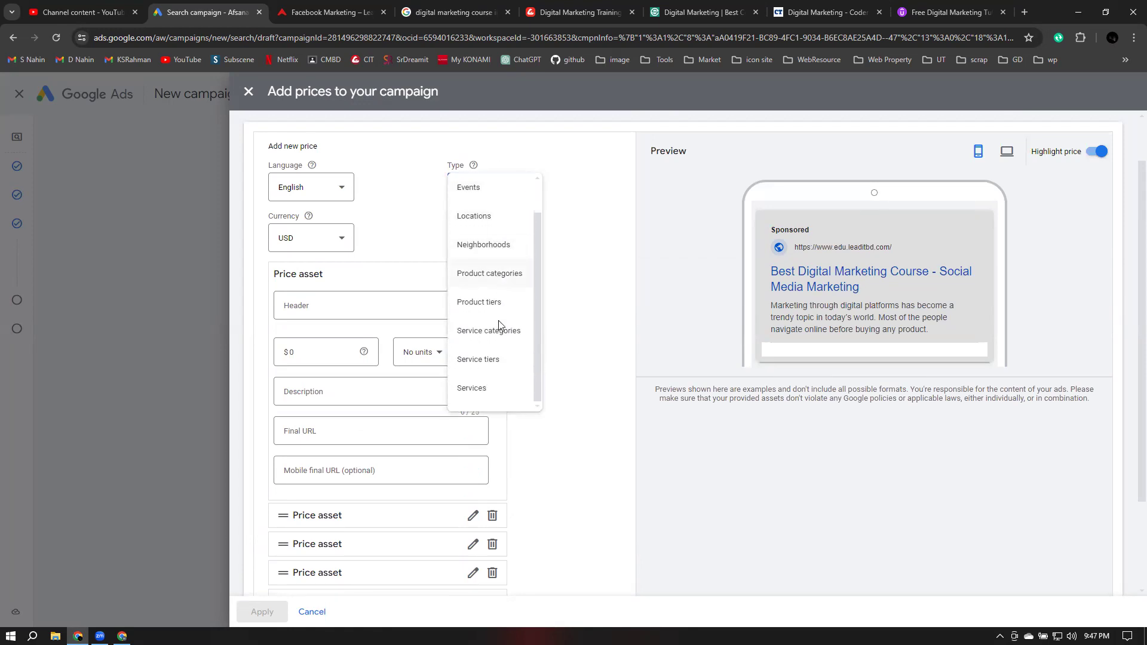
click(484, 390)
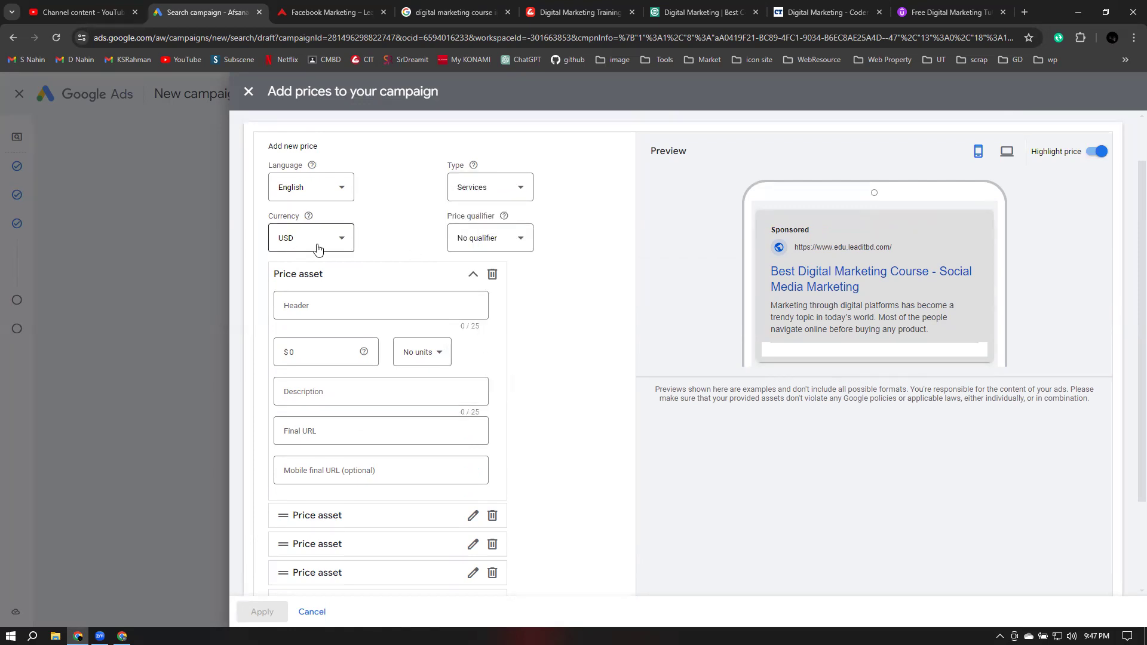
click(511, 240)
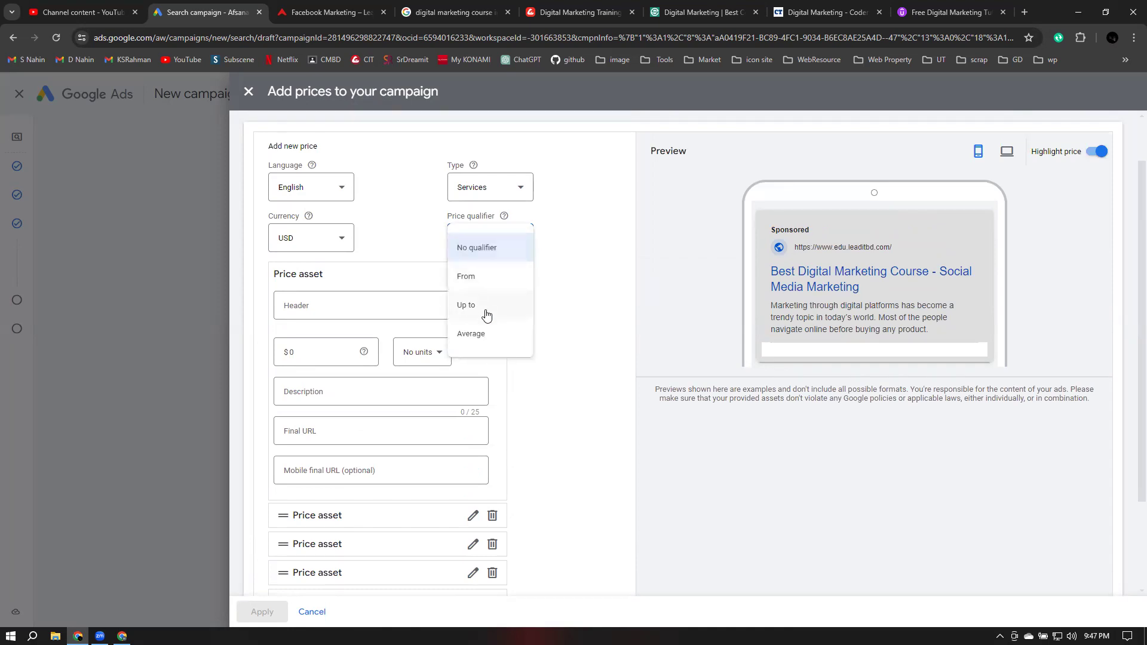
click(487, 339)
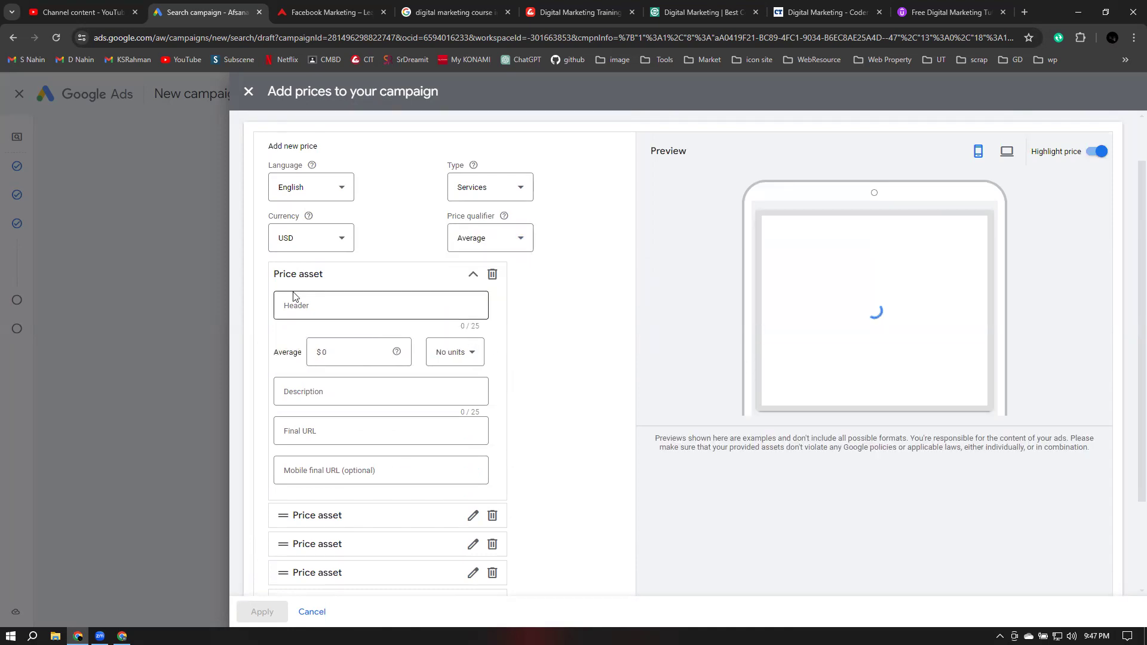
Give the first price asset the header Digital Marketing and an average price of $15 per month
click(334, 310)
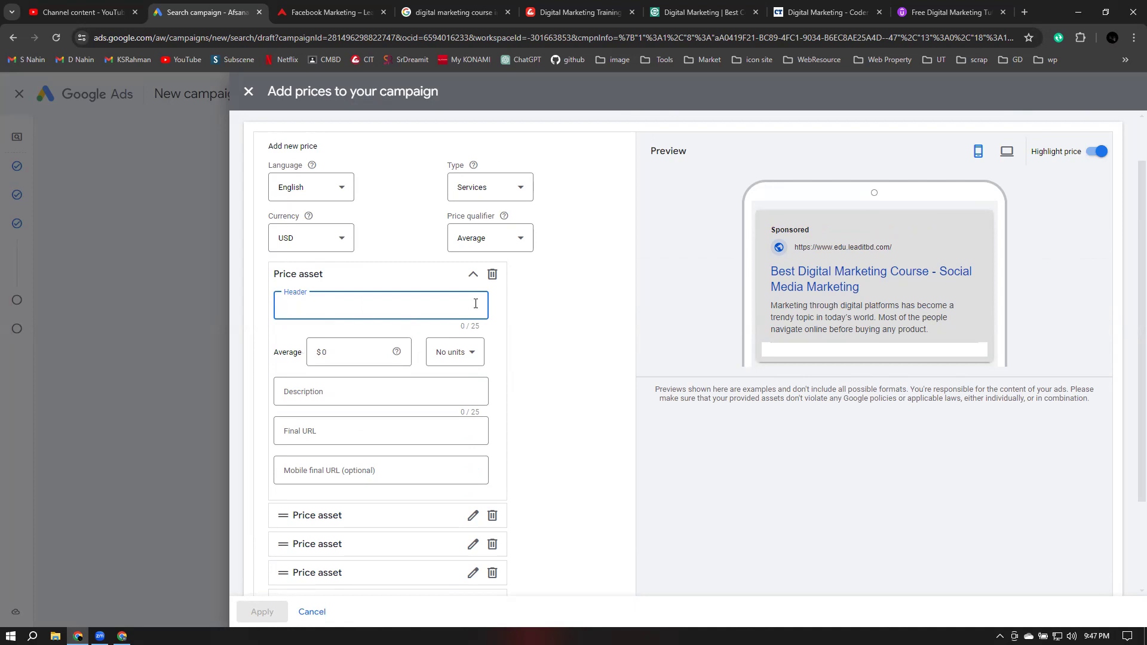
text(Fc)
key(BackSpace)
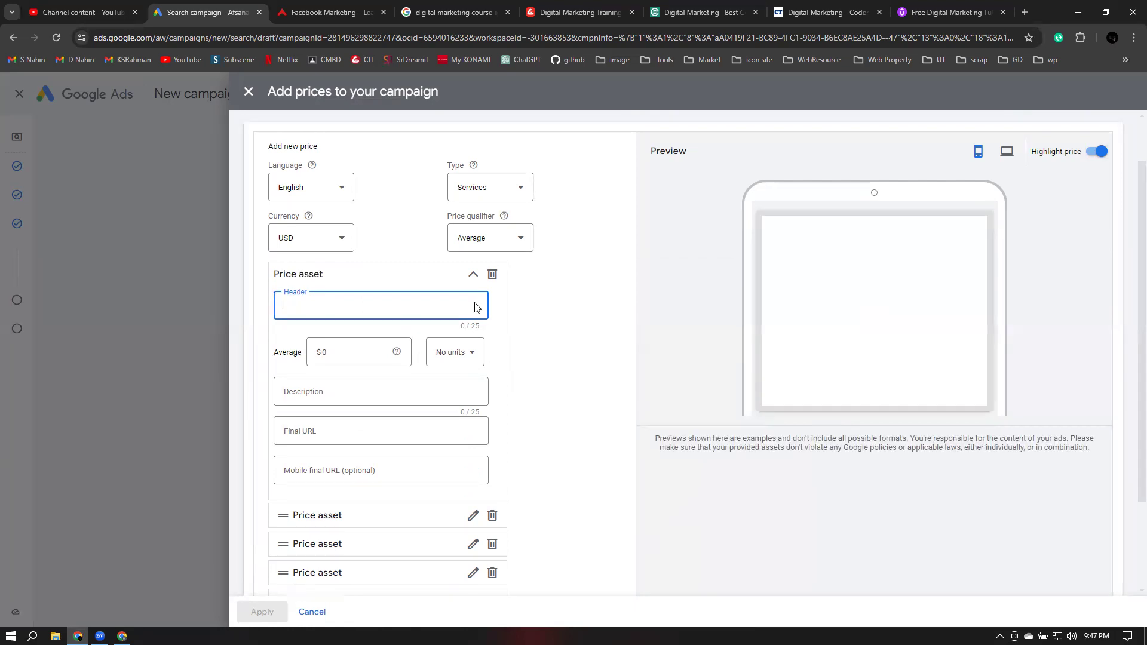
text(Digital Marketing)
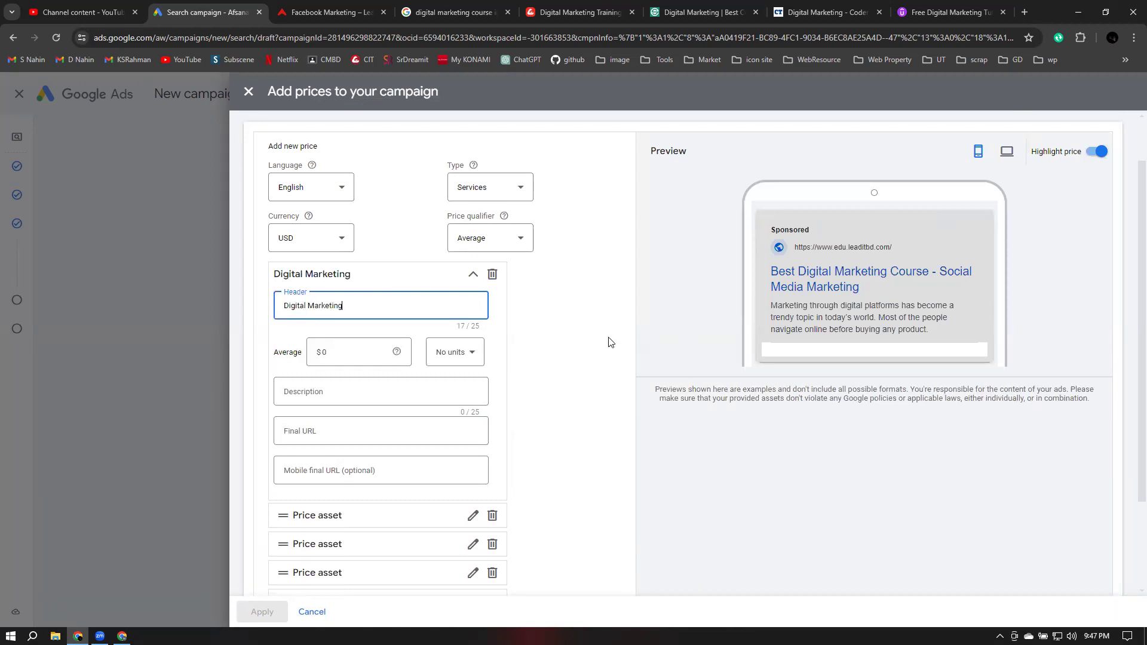
click(365, 352)
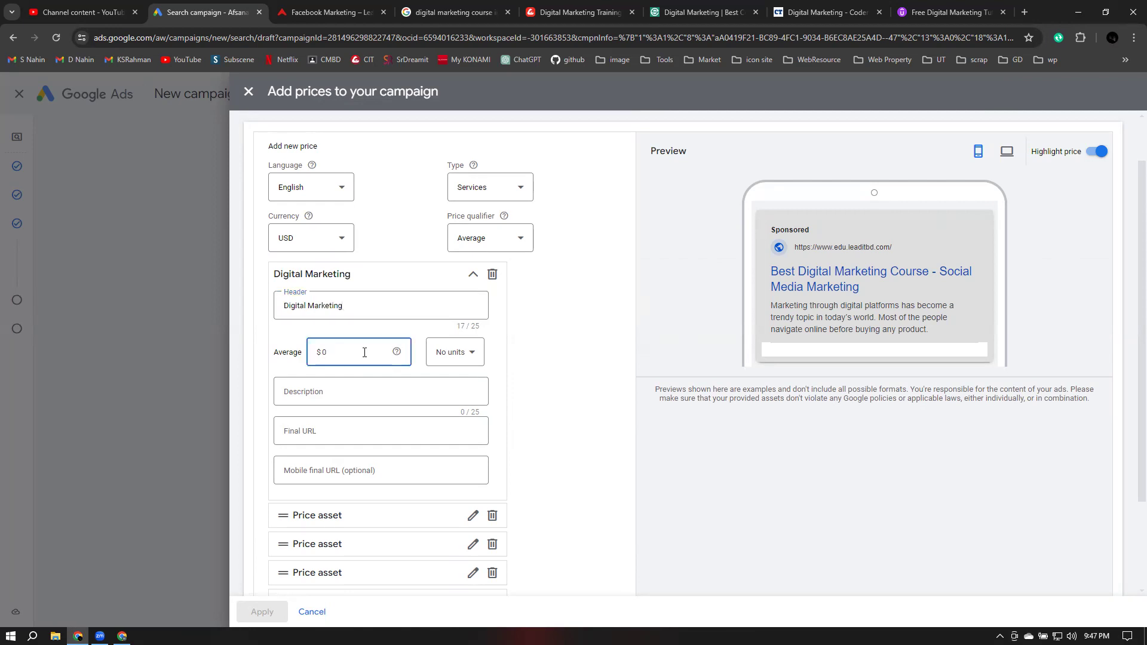
key(BackSpace)
text(15)
click(461, 357)
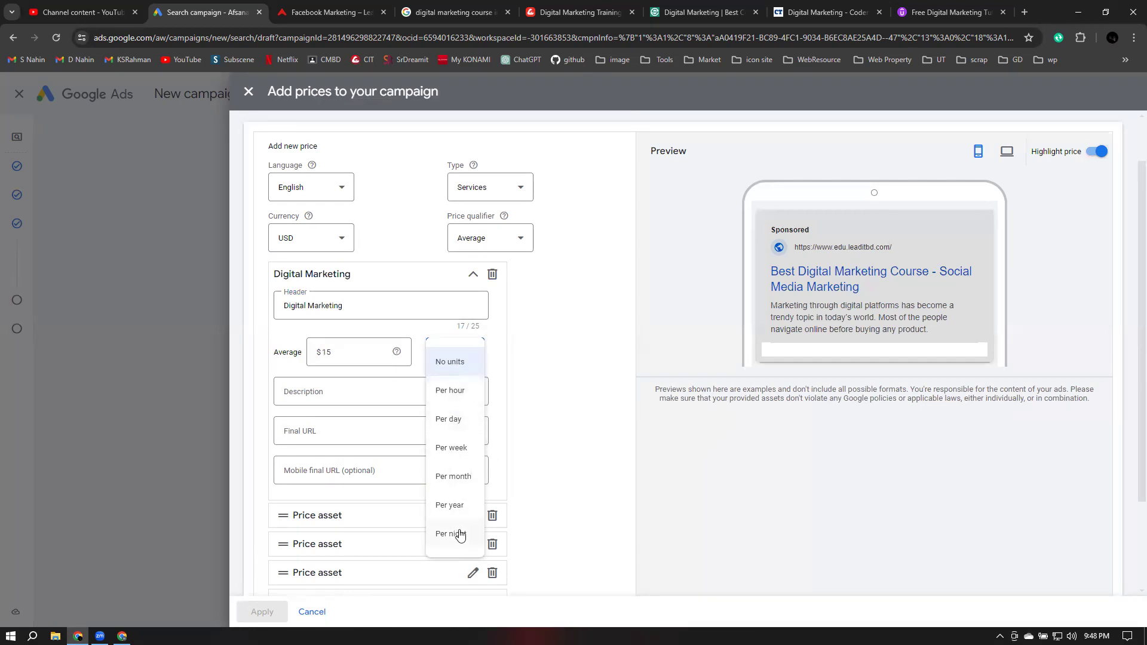
click(454, 477)
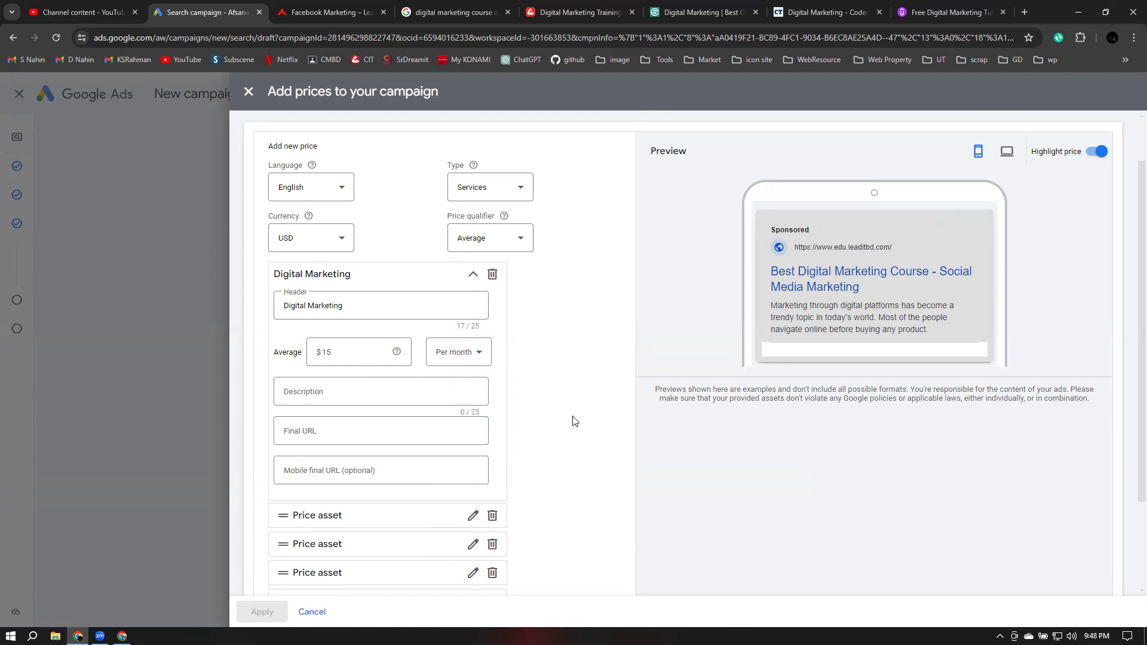
Enter Digital Marketing as the description of the first price asset
click(320, 396)
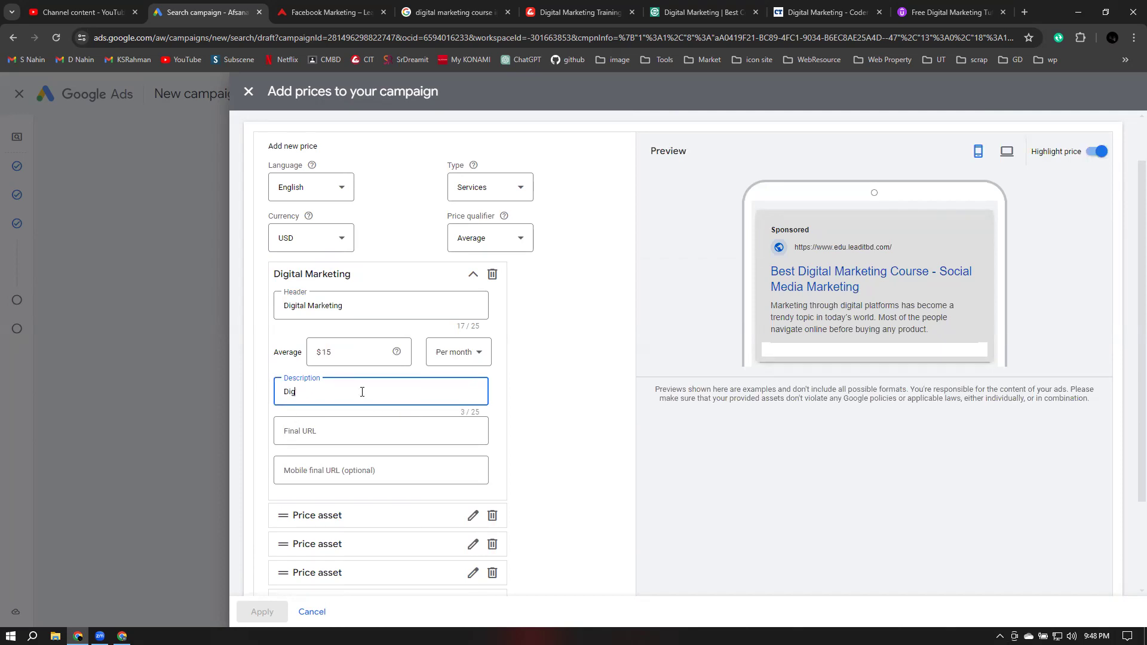
text(Digital Marketing)
click(332, 426)
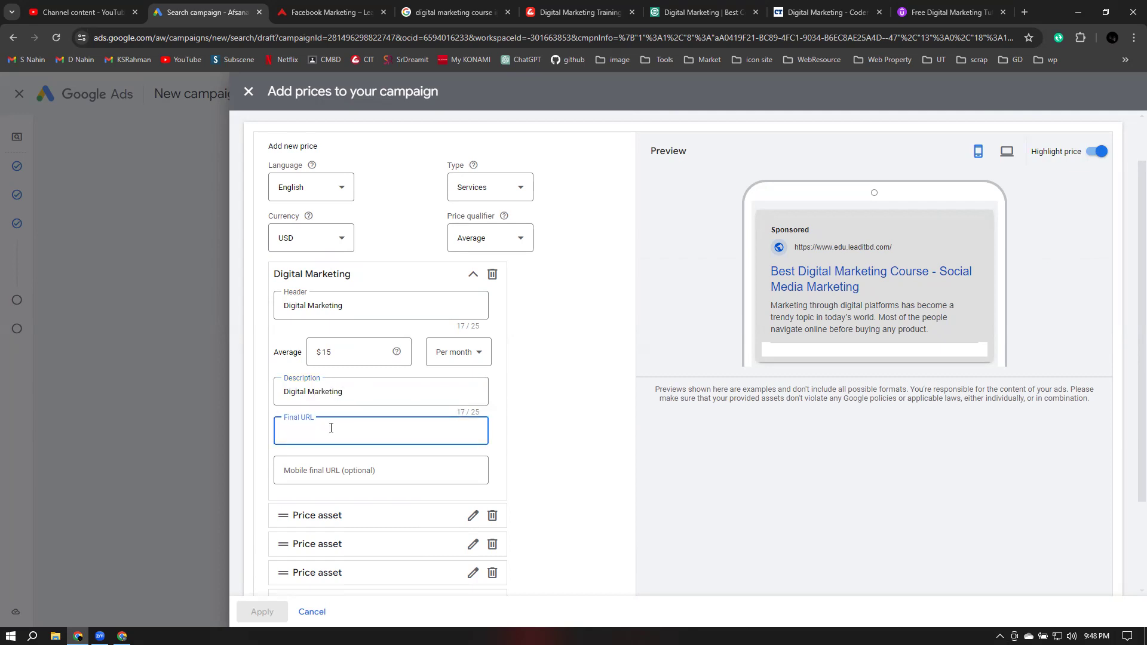
Change the first price asset's description to Faceboo Marketing and its header to Facebook Marketing
click(299, 392)
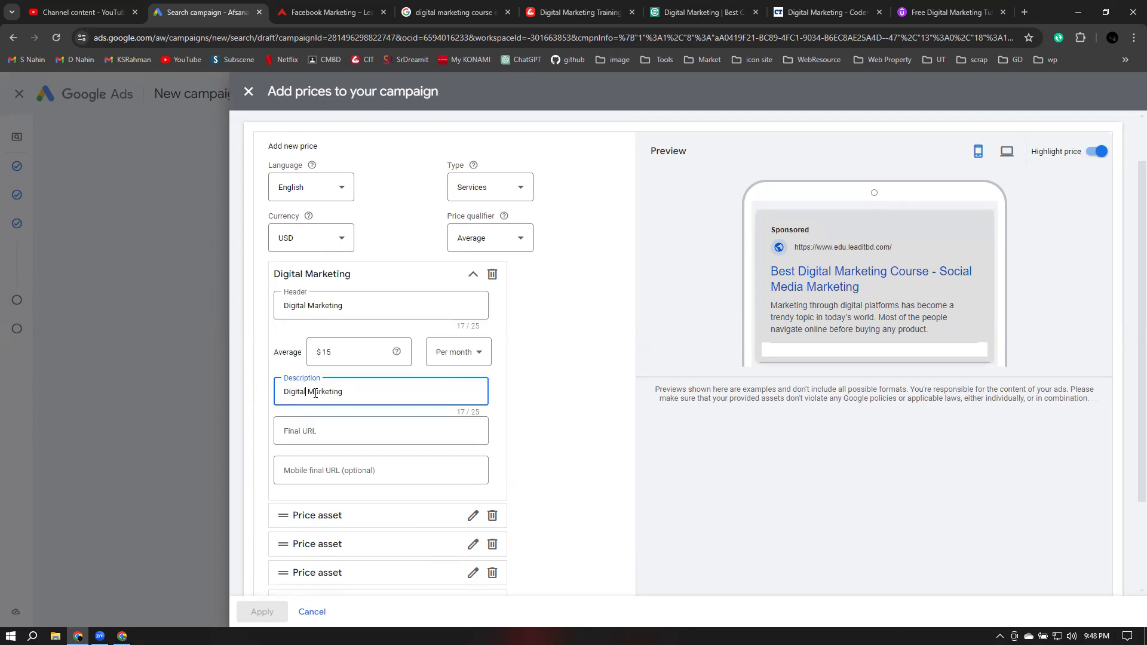
key(BackSpace)
key(BackSpace)
key(BackSpace)
key(BackSpace)
key(BackSpace)
key(BackSpace)
key(BackSpace)
key(BackSpace)
text(face boo)
key(Delete)
text(F)
click(306, 306)
key(BackSpace)
key(ctrl+BackSpace)
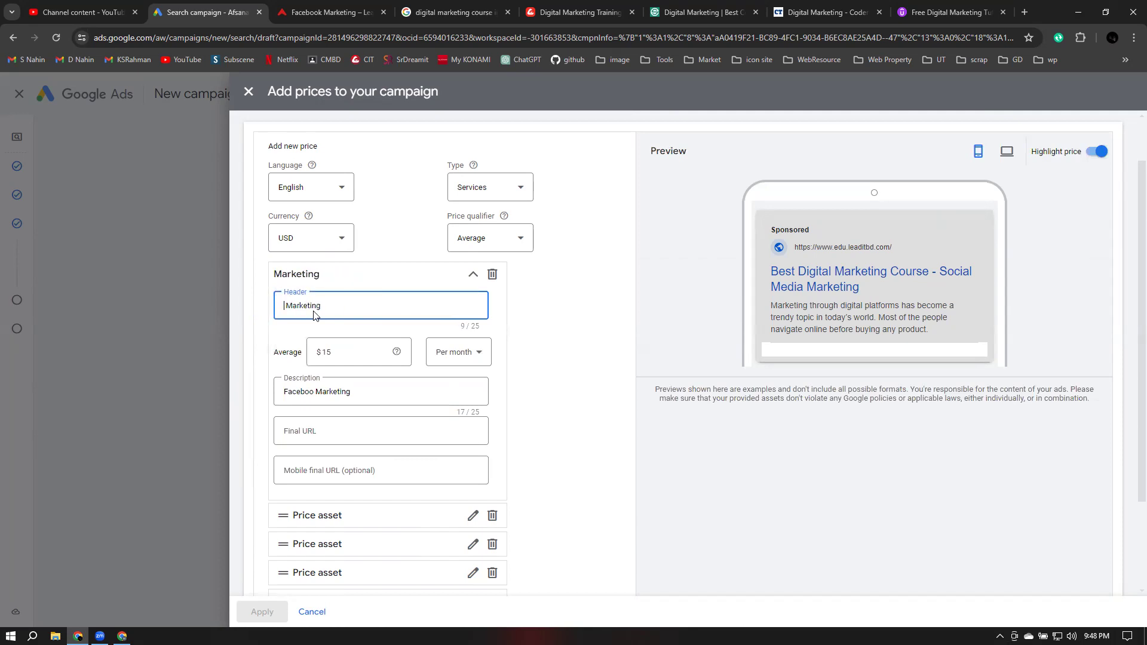
text(Face book)
click(320, 433)
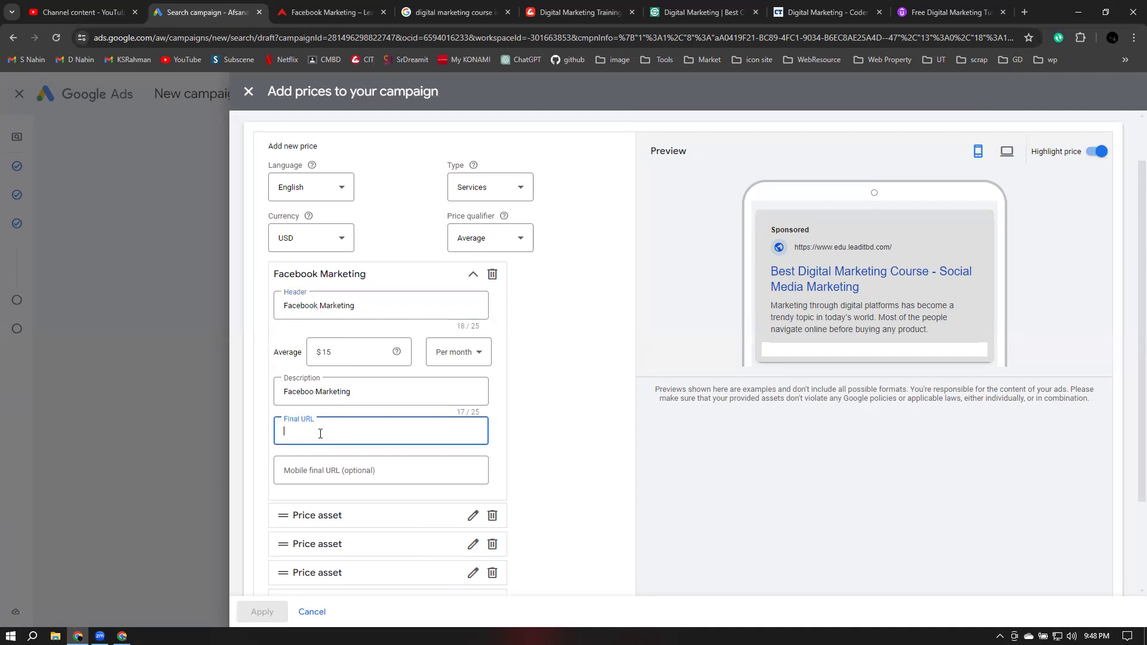
text(https://edu.leaditbd.com/courses/digital-marketing-2/)
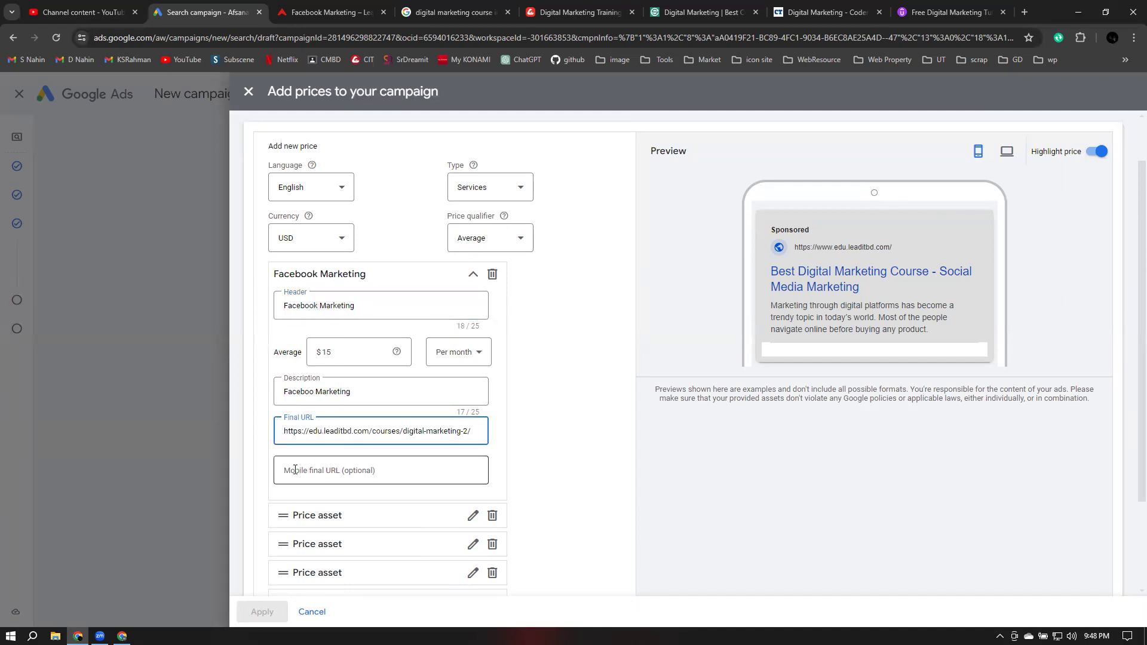
click(554, 454)
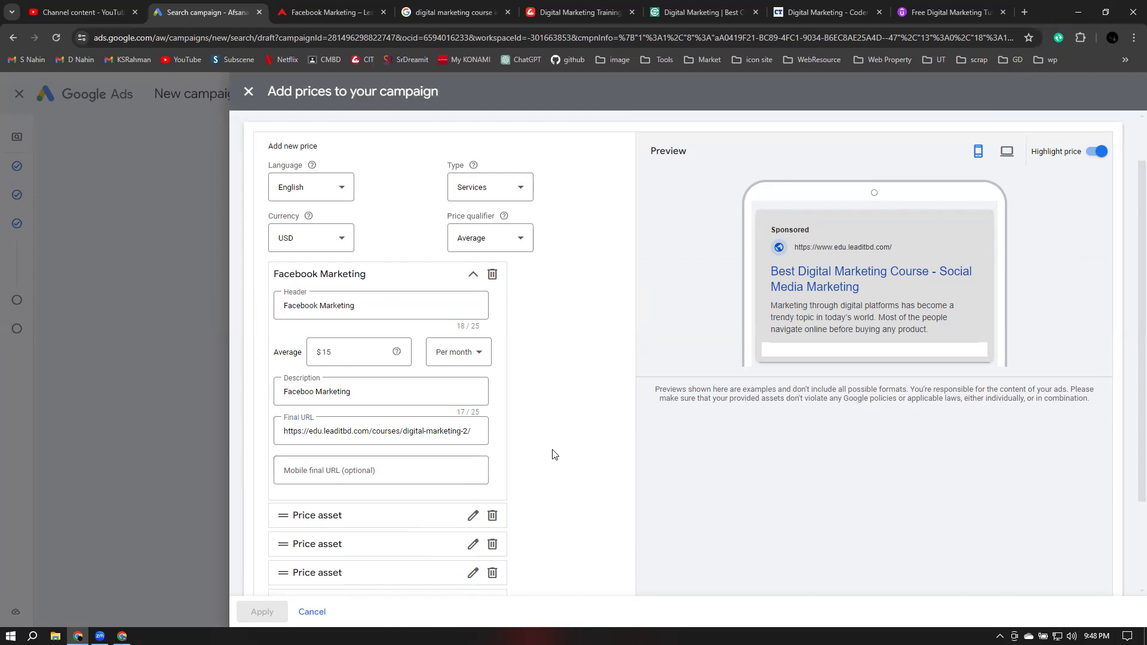
Try to save the prices with only one price asset filled in, and cancel adding prices to the campaign
scroll(554, 454, down, 2)
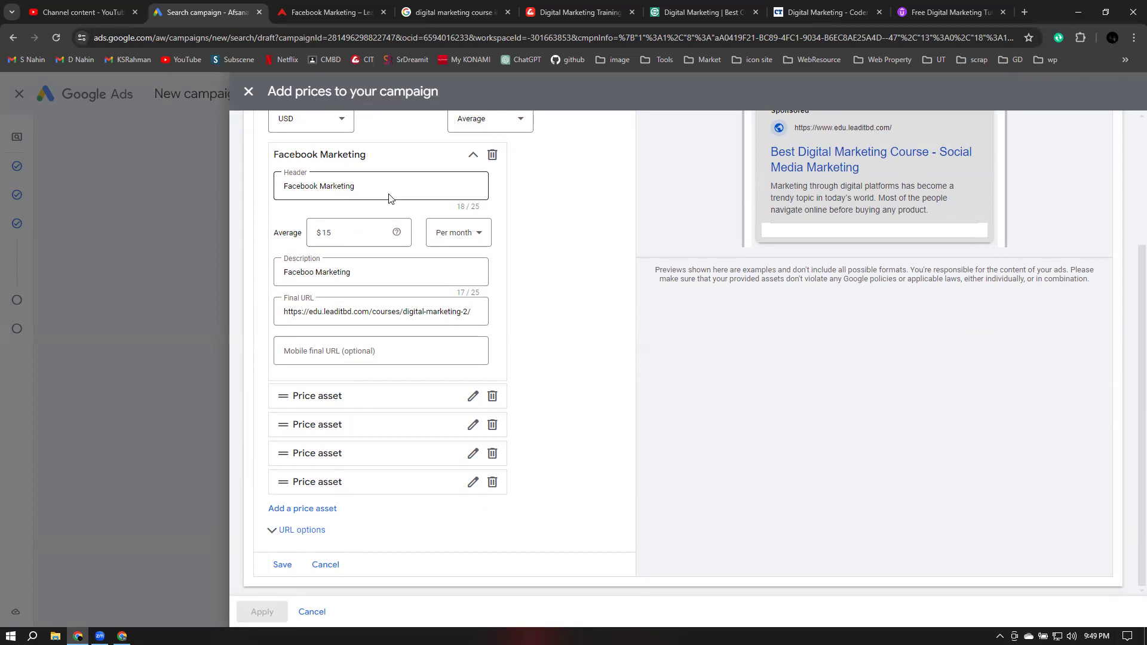
click(284, 566)
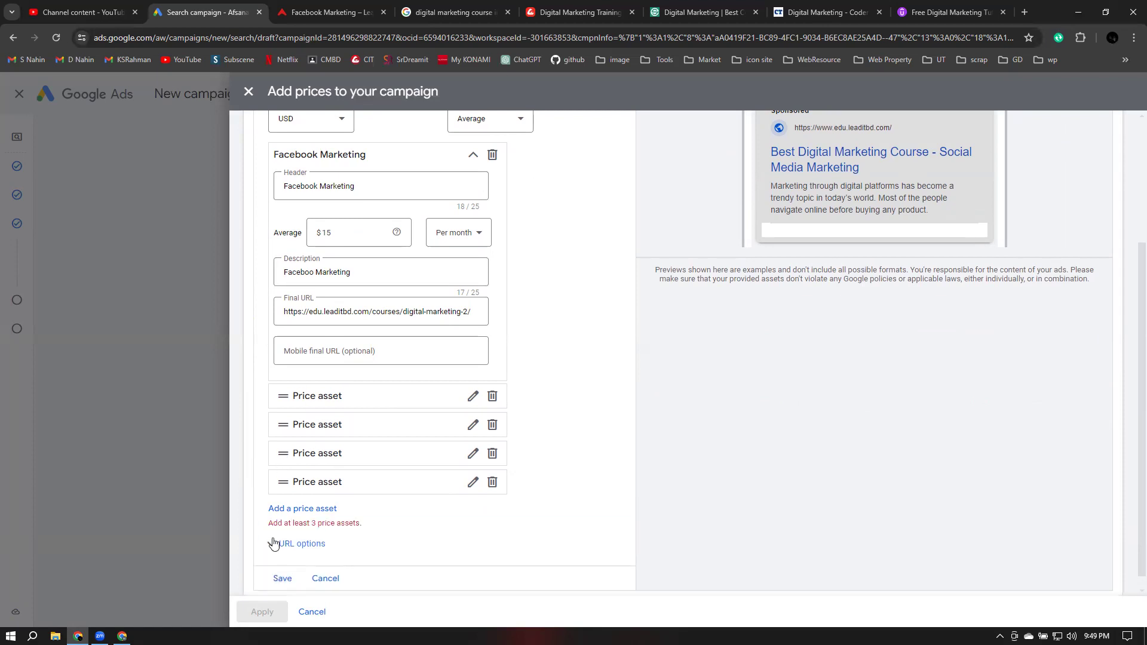
drag(268, 523, 372, 529)
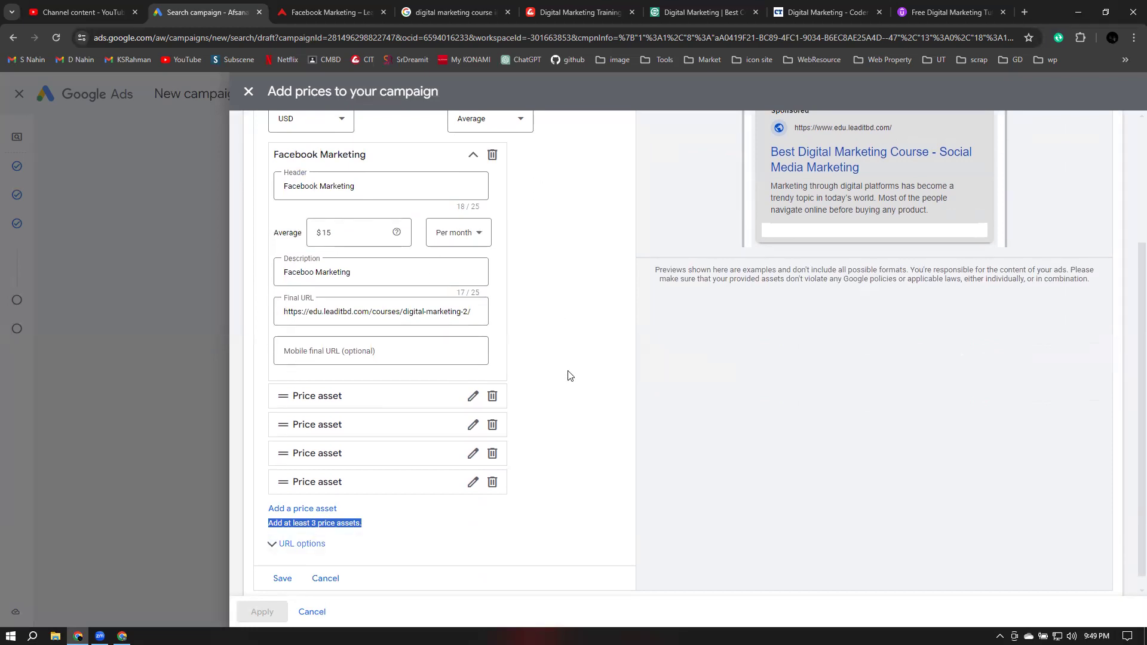
scroll(567, 375, up, 1)
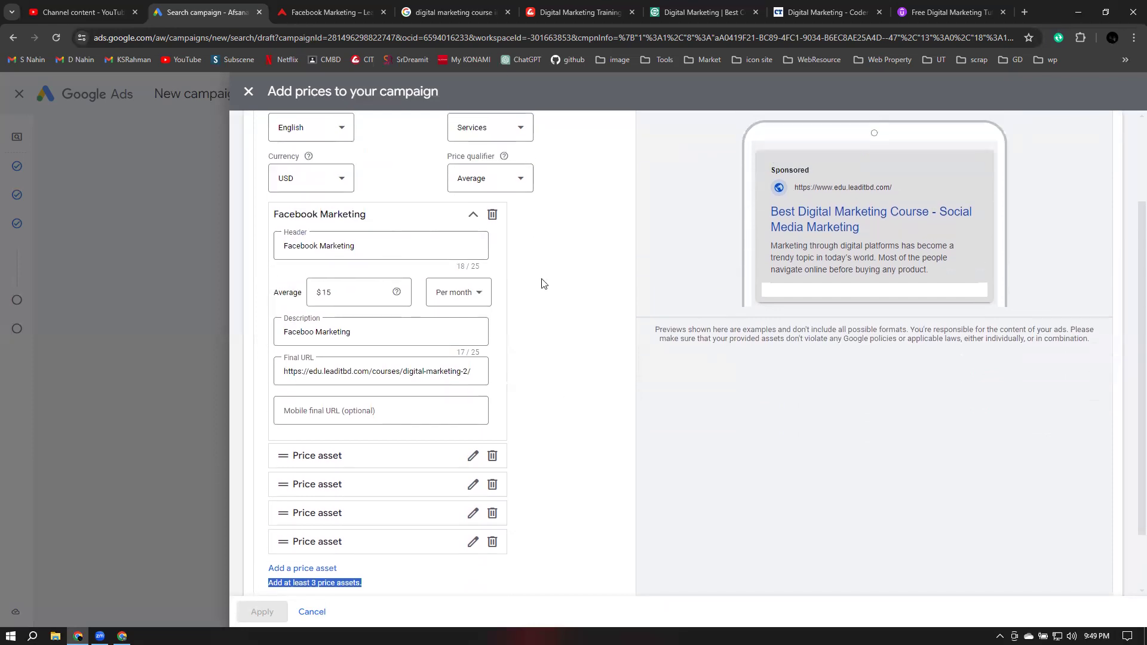
click(310, 613)
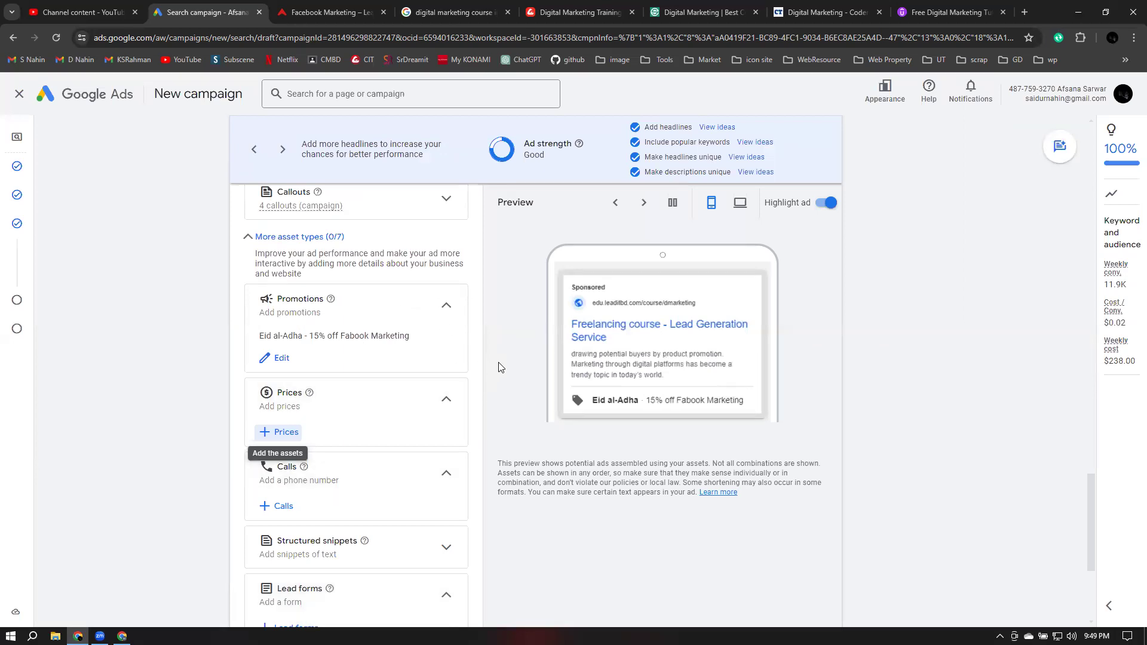
scroll(500, 367, down, 2)
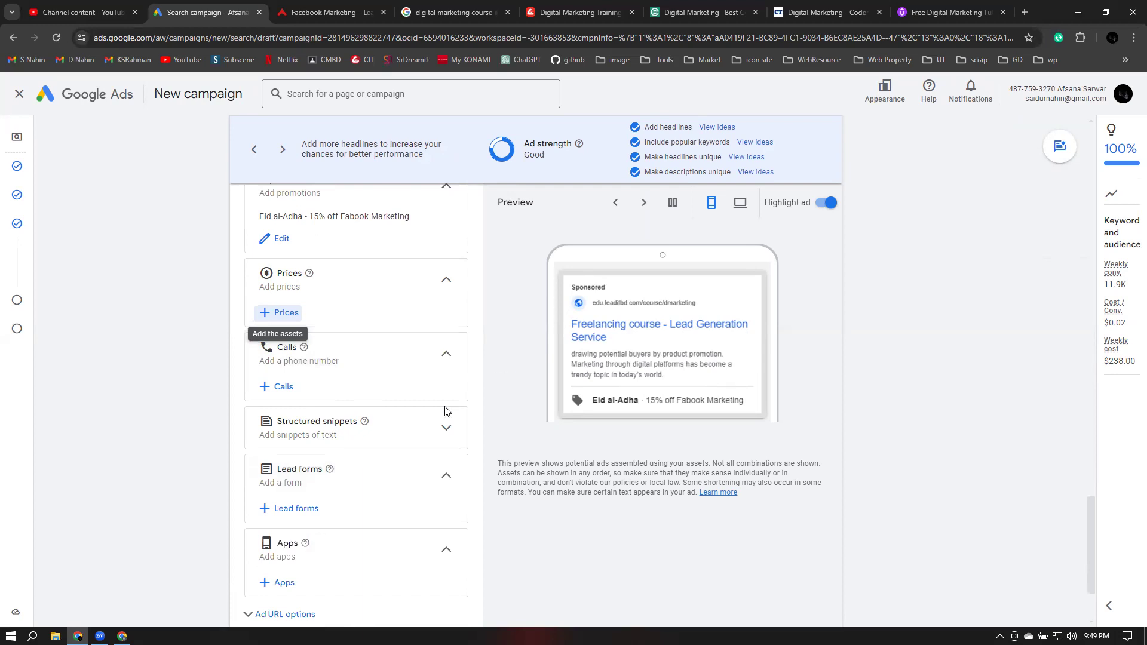
scroll(425, 385, up, 2)
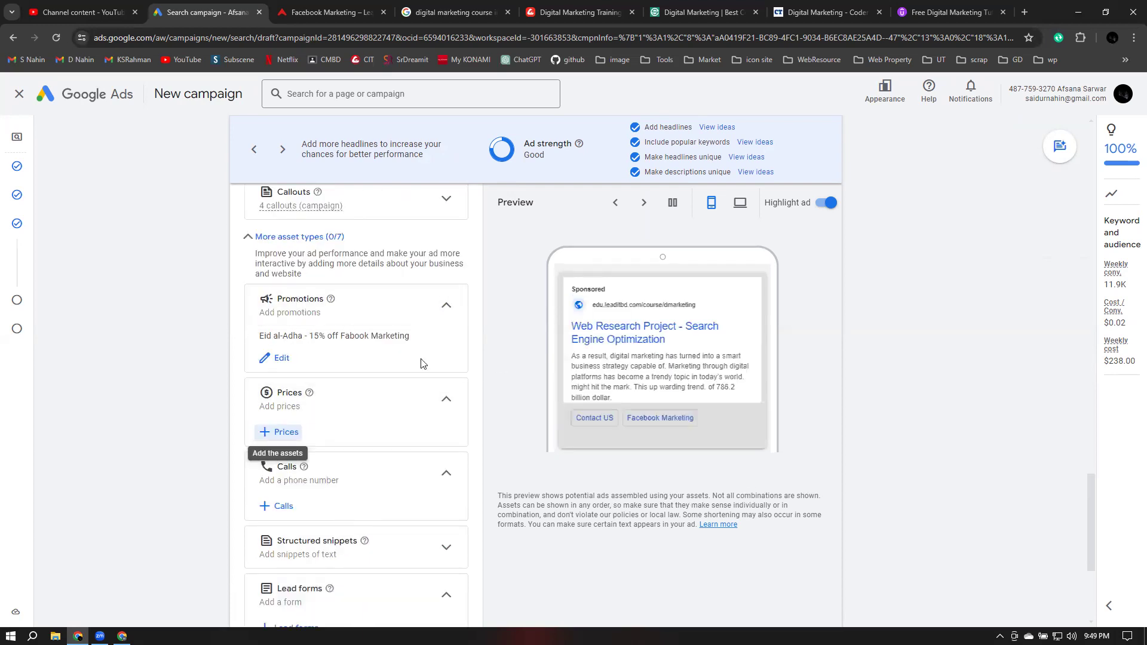
scroll(453, 334, up, 1)
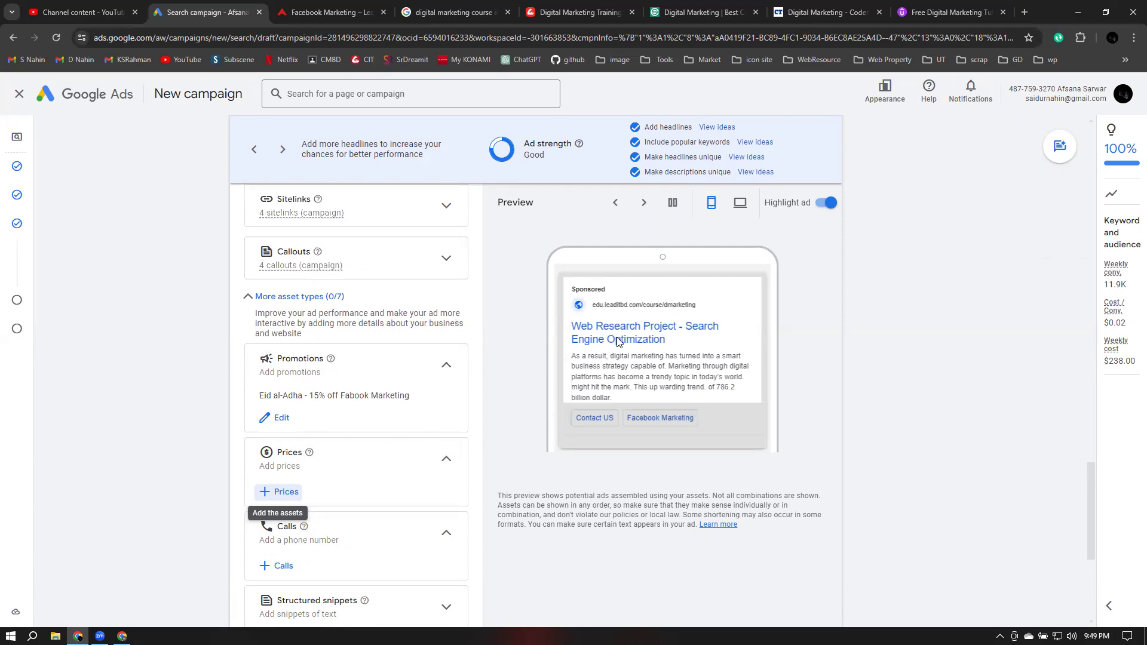
scroll(457, 321, down, 4)
scroll(332, 270, up, 2)
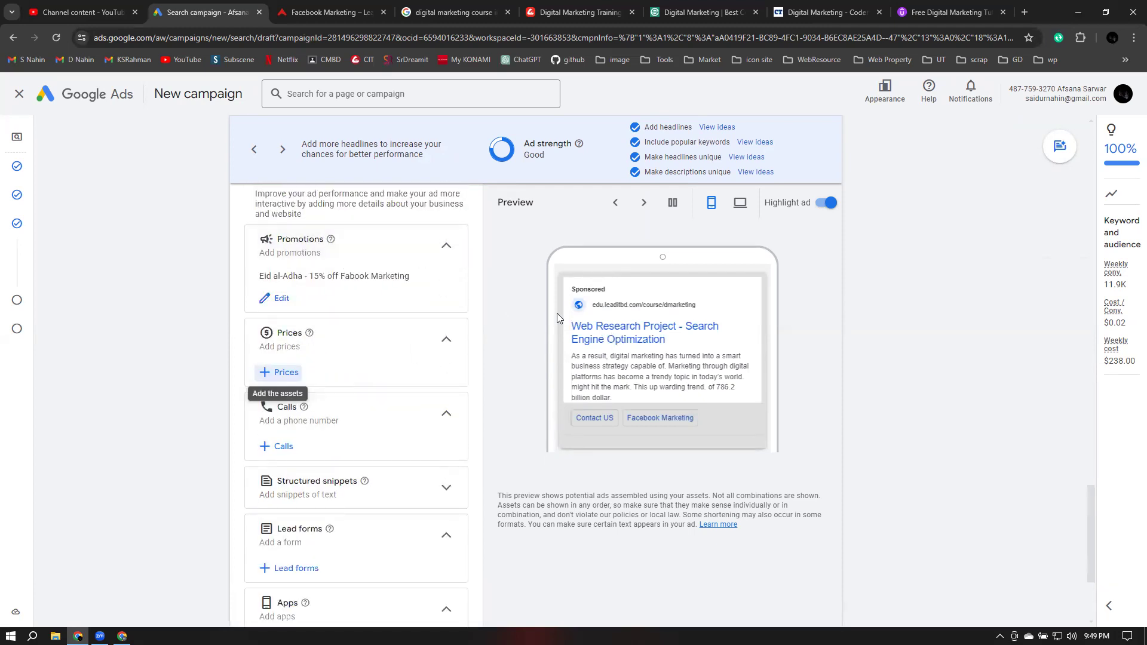
scroll(518, 332, down, 2)
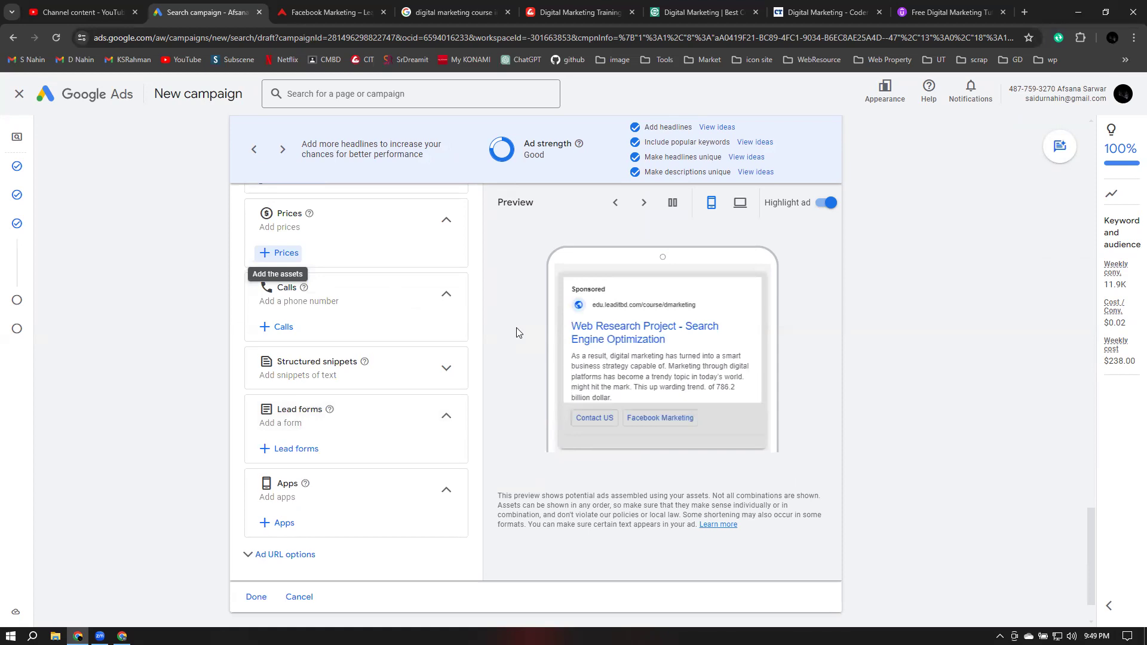
Start a lead form for the campaign with the headline Digital Marketing Couse and the business name LEAD IT Institute
click(290, 454)
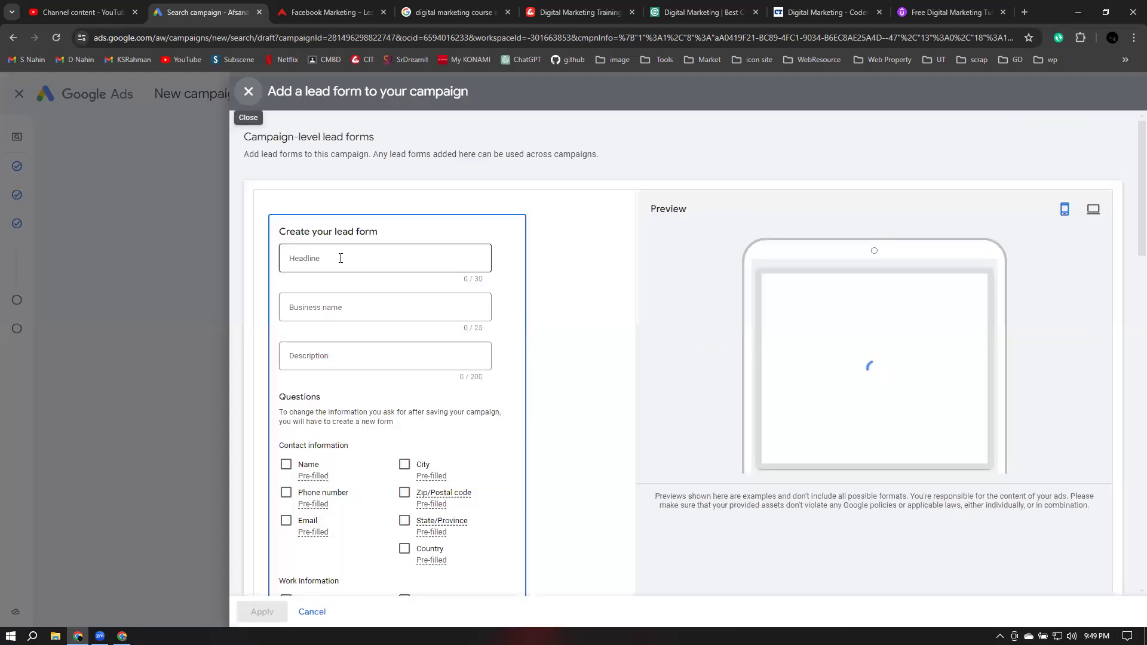
click(340, 258)
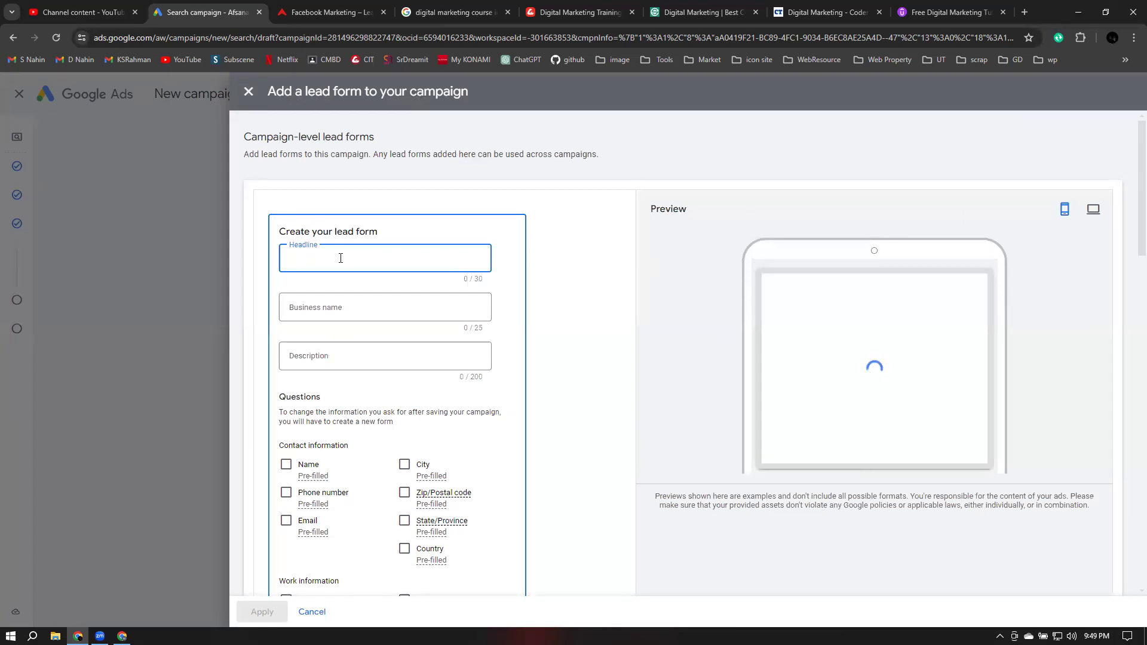
text(Digital Marketing Couse)
mouse_move(348, 261)
mouse_down()
mouse_move(289, 271)
mouse_move(348, 261)
mouse_up()
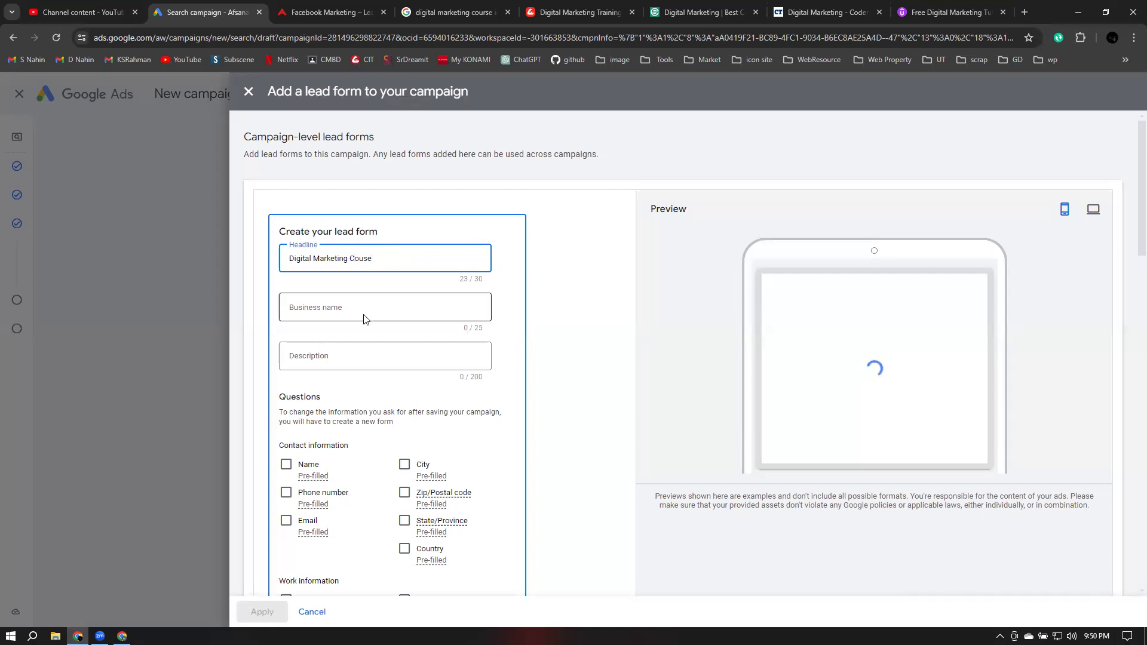
click(314, 310)
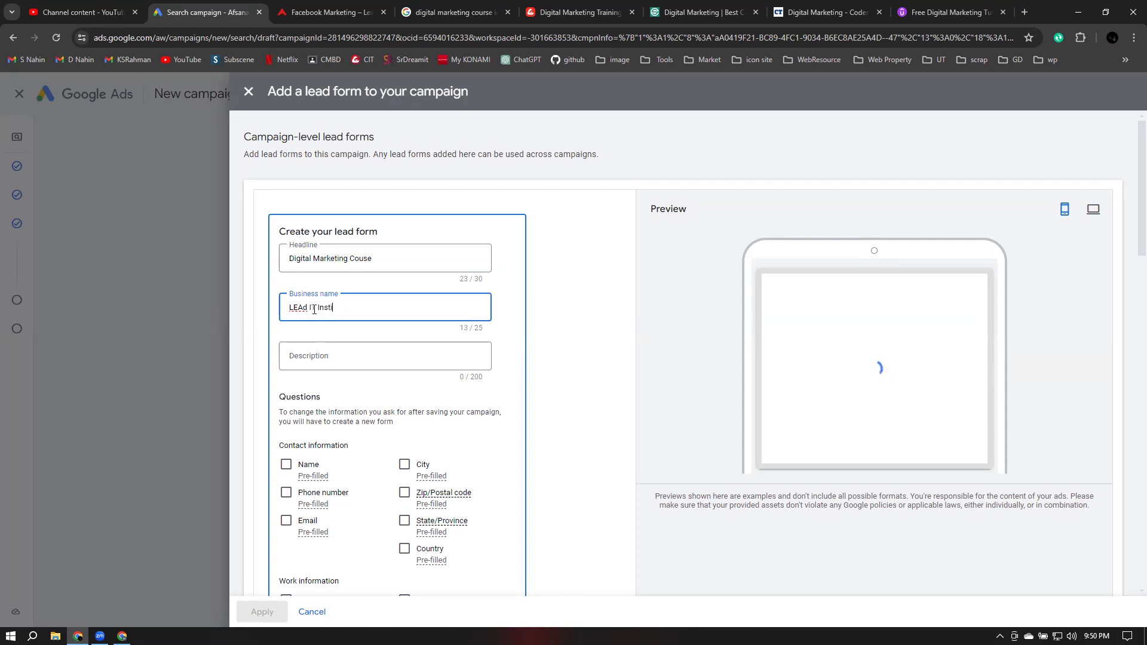
text(LEAd IT Institute)
key(BackSpace)
text(D)
Fill the lead form's description with the Creative IT Institute course page's intro, copied from "Marketing through digital platforms" up to "product promotion."
click(444, 356)
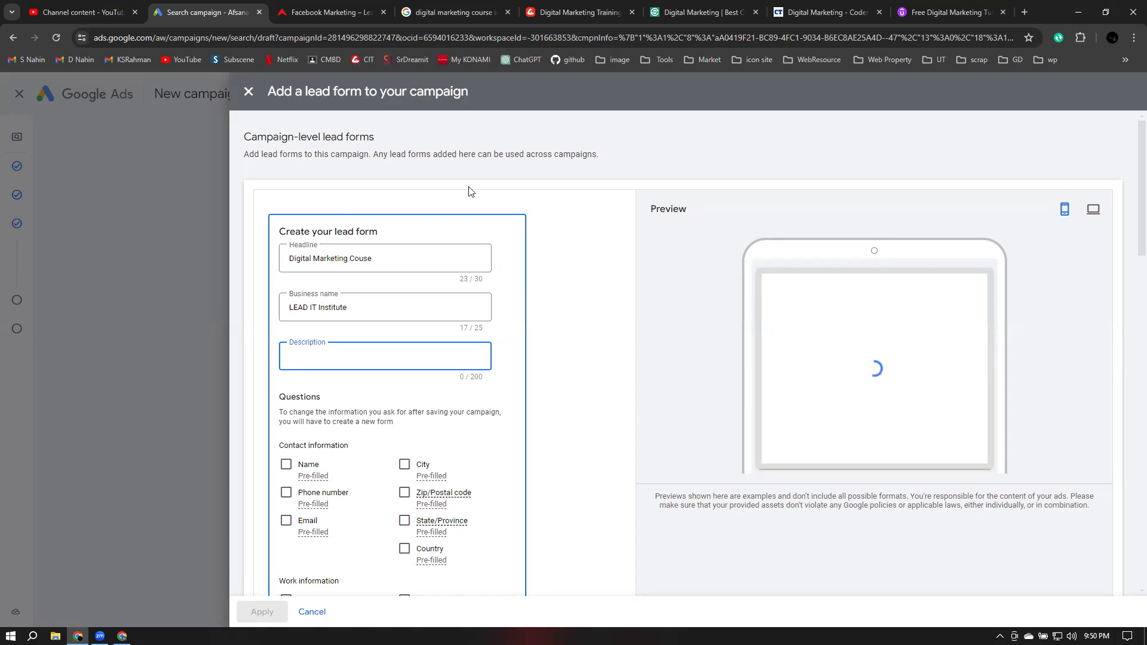
click(329, 12)
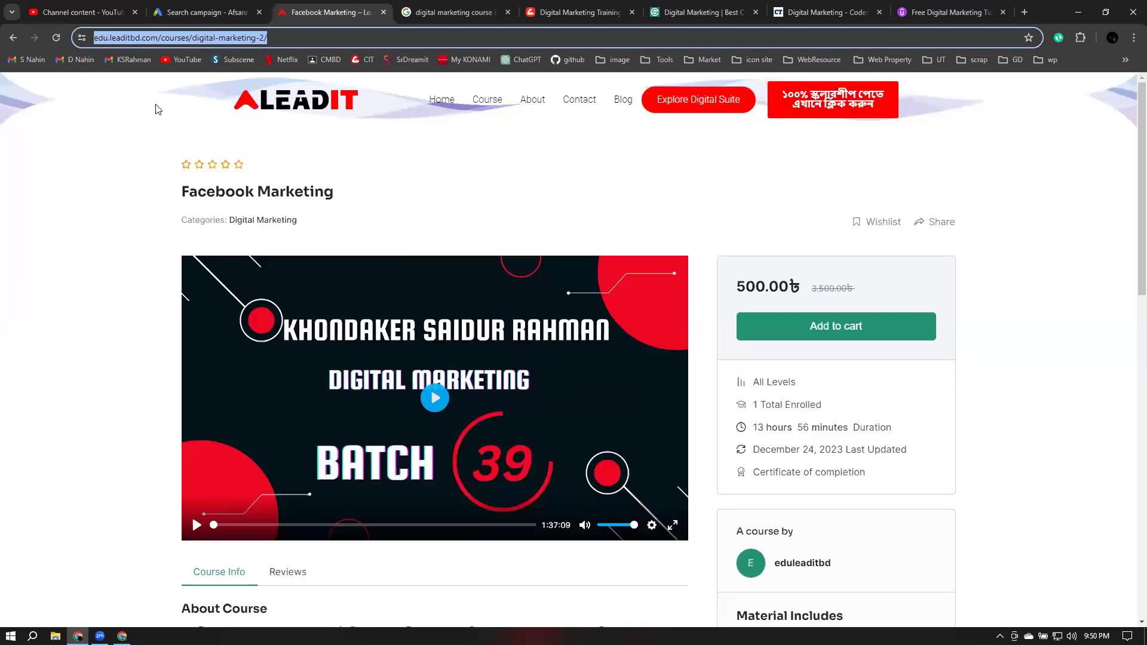
click(440, 101)
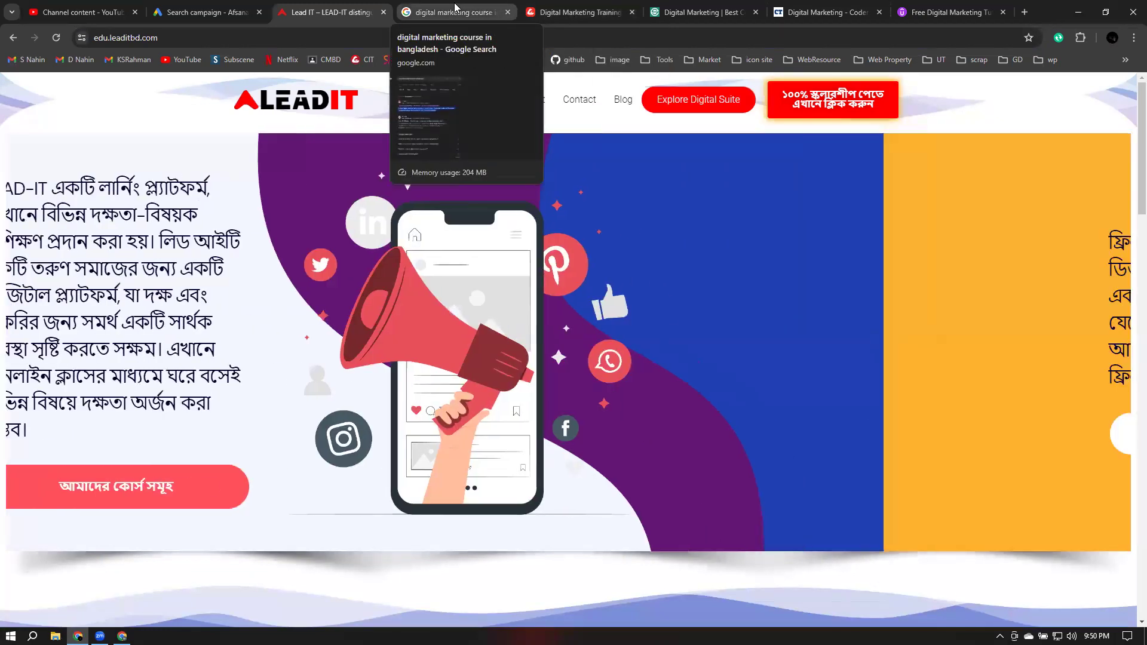
click(575, 12)
drag(185, 323, 233, 390)
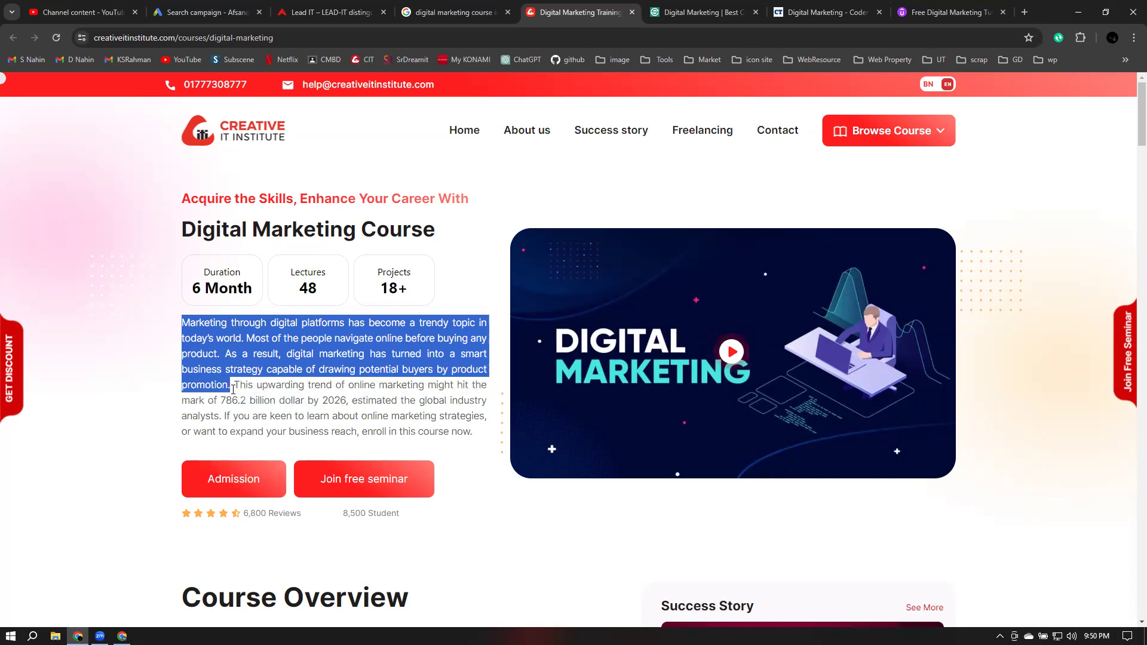
right_click(217, 369)
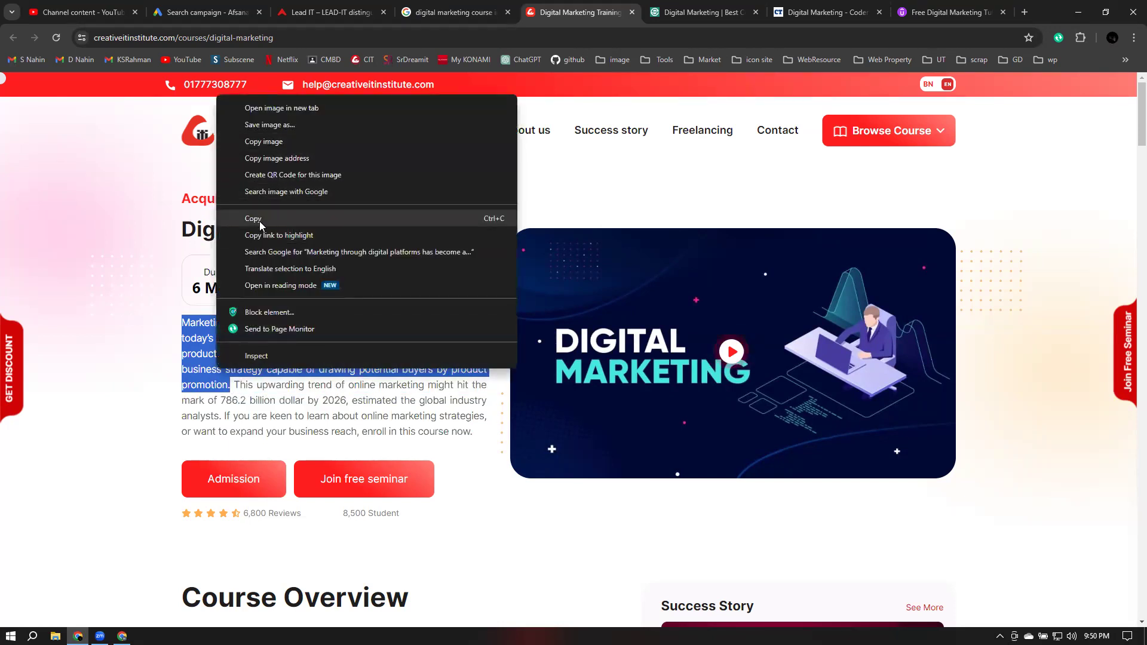
click(262, 220)
click(211, 8)
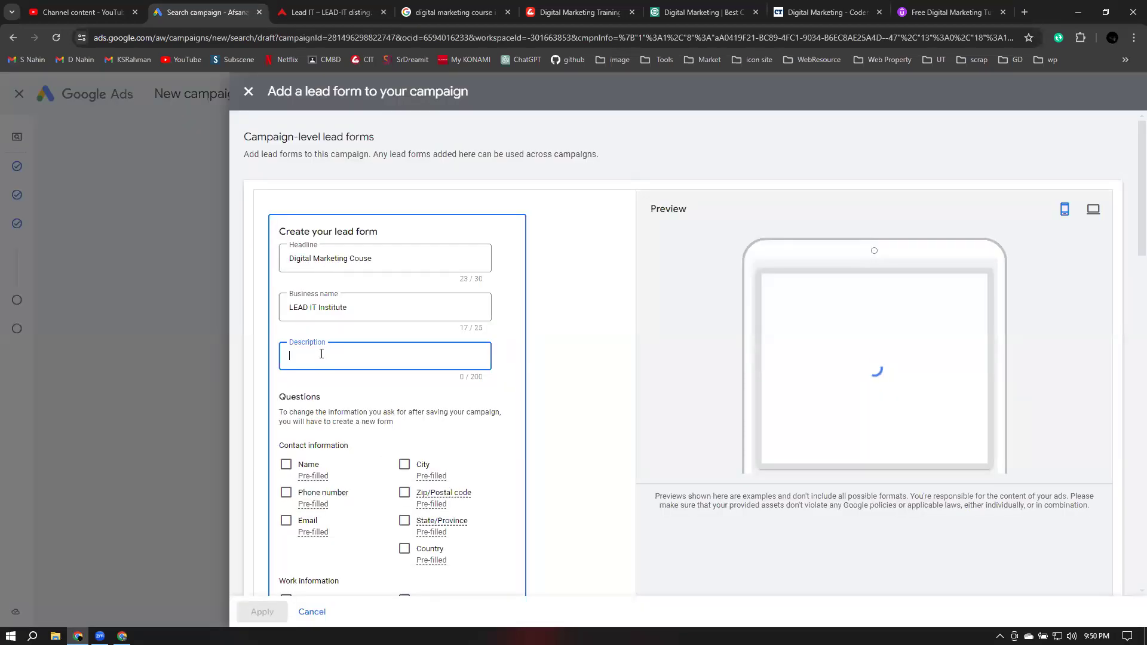
right_click(321, 354)
click(372, 189)
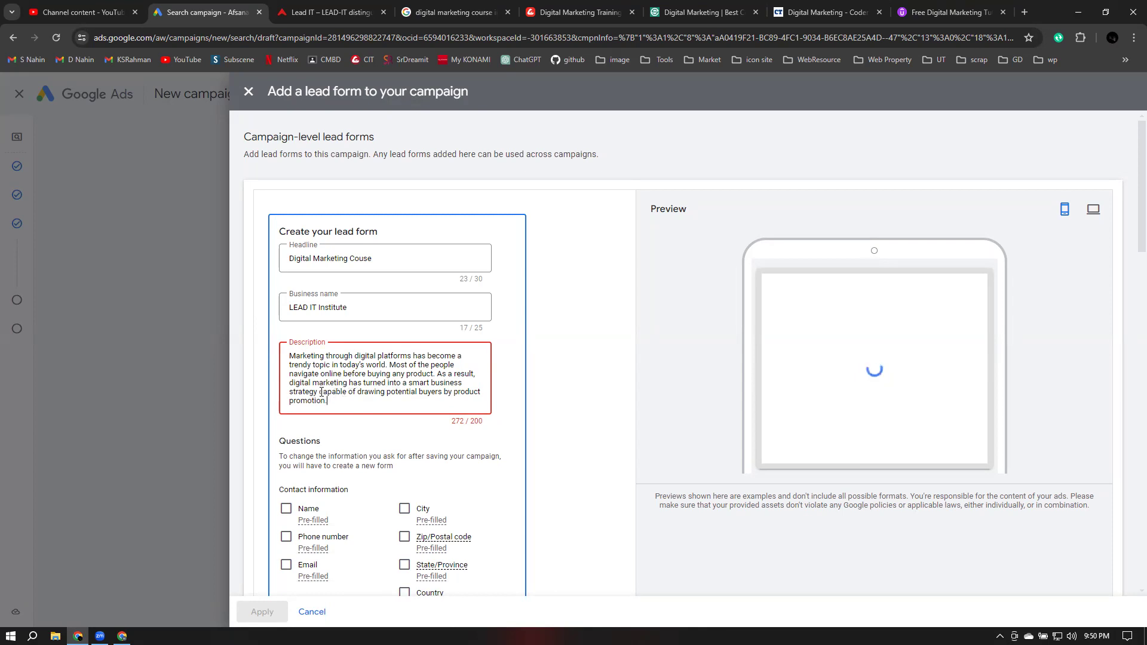
Shorten the lead form's description so that it ends with "navigate online before buying any product."
drag(321, 392, 338, 411)
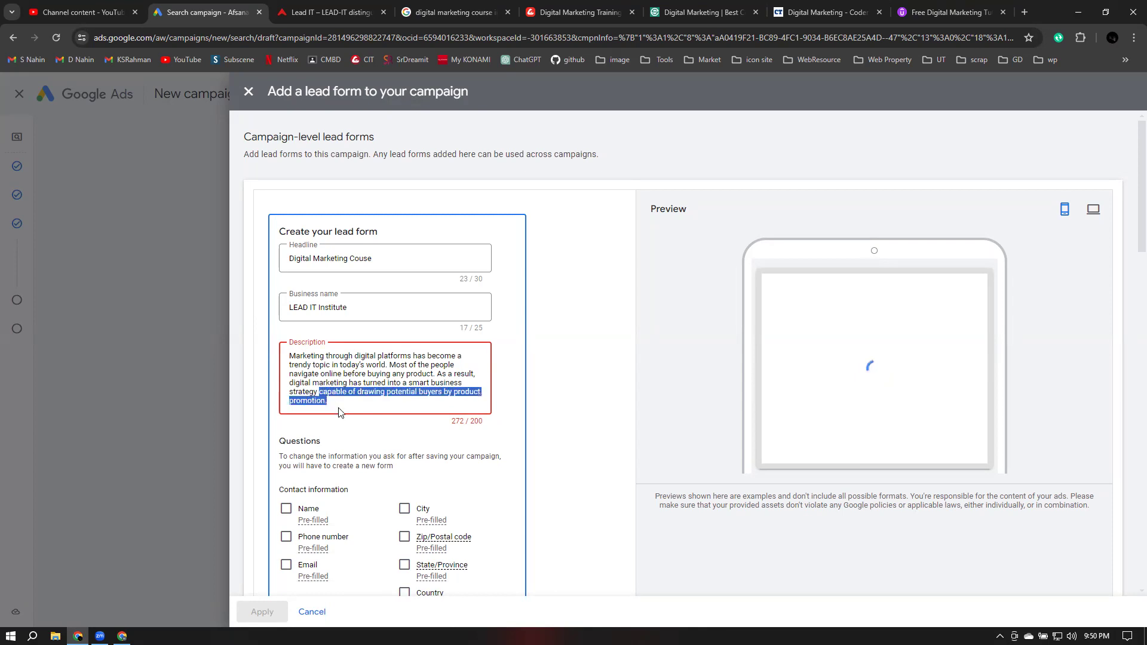
key(BackSpace)
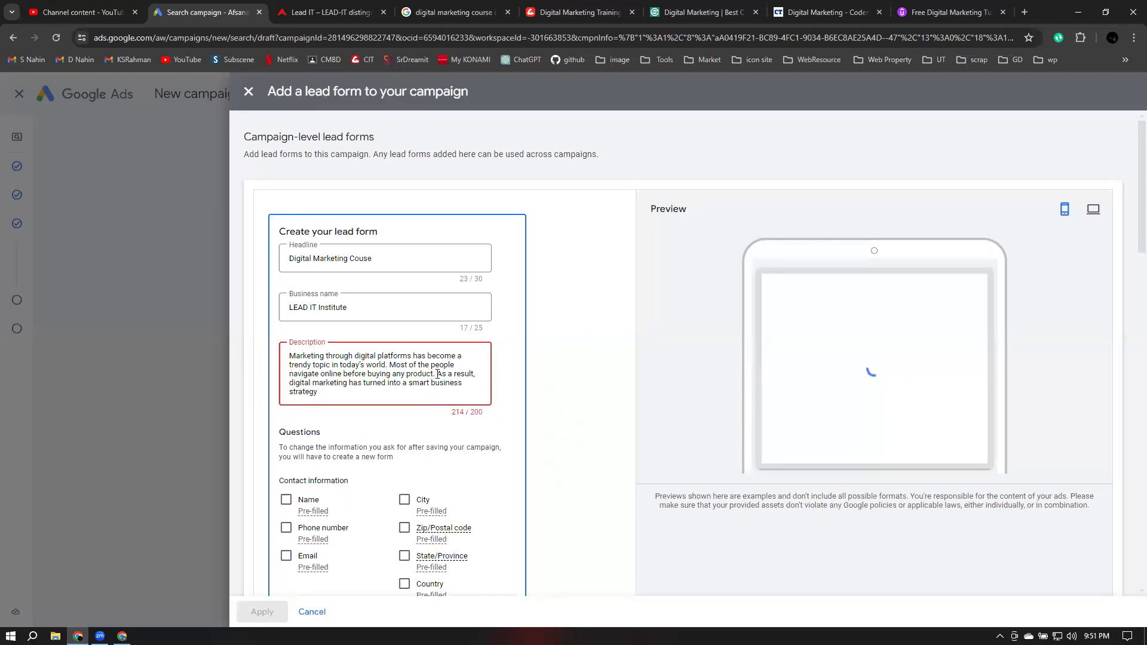
drag(438, 374, 459, 411)
key(BackSpace)
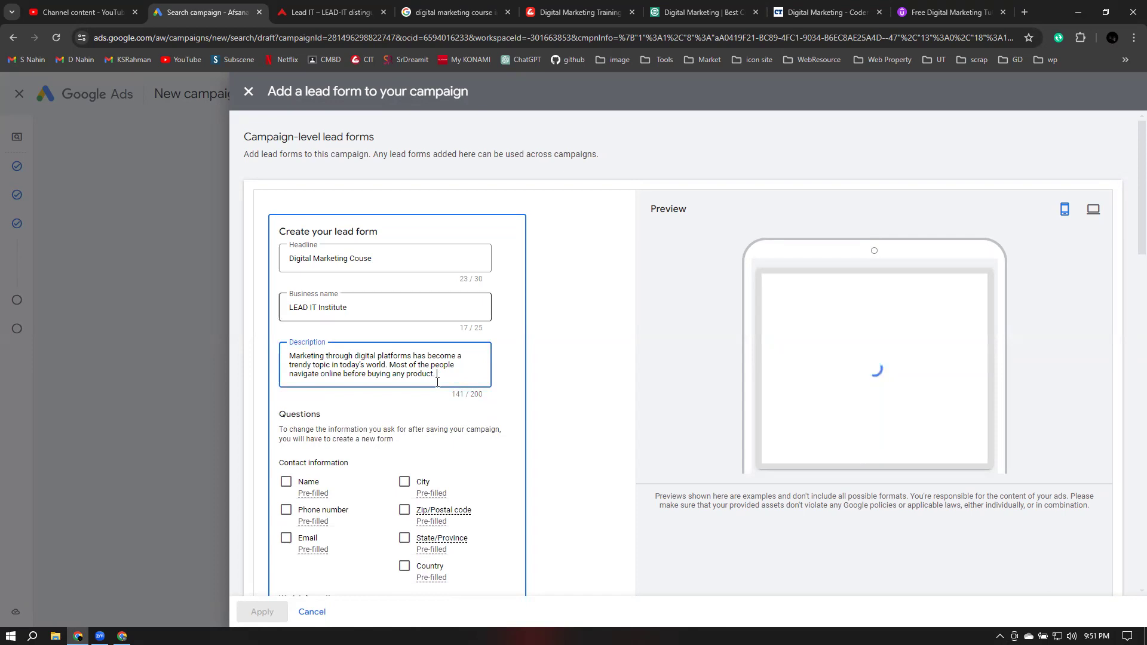
click(550, 307)
Add the full Name question to the lead form and check the form's desktop and mobile previews
scroll(550, 307, down, 2)
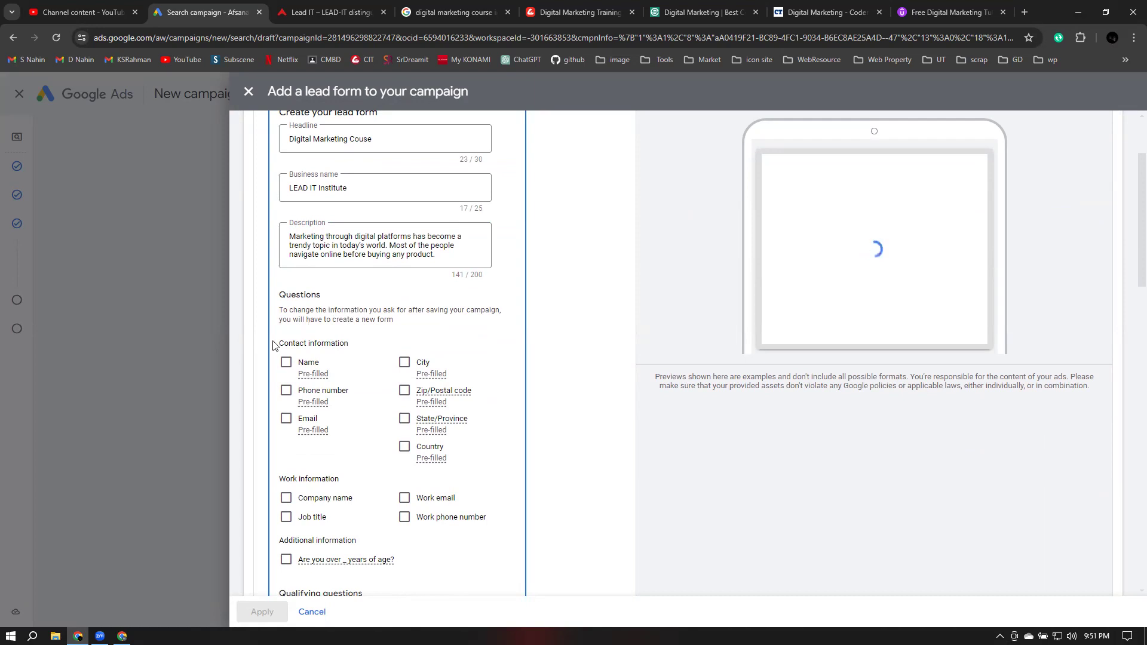
click(288, 363)
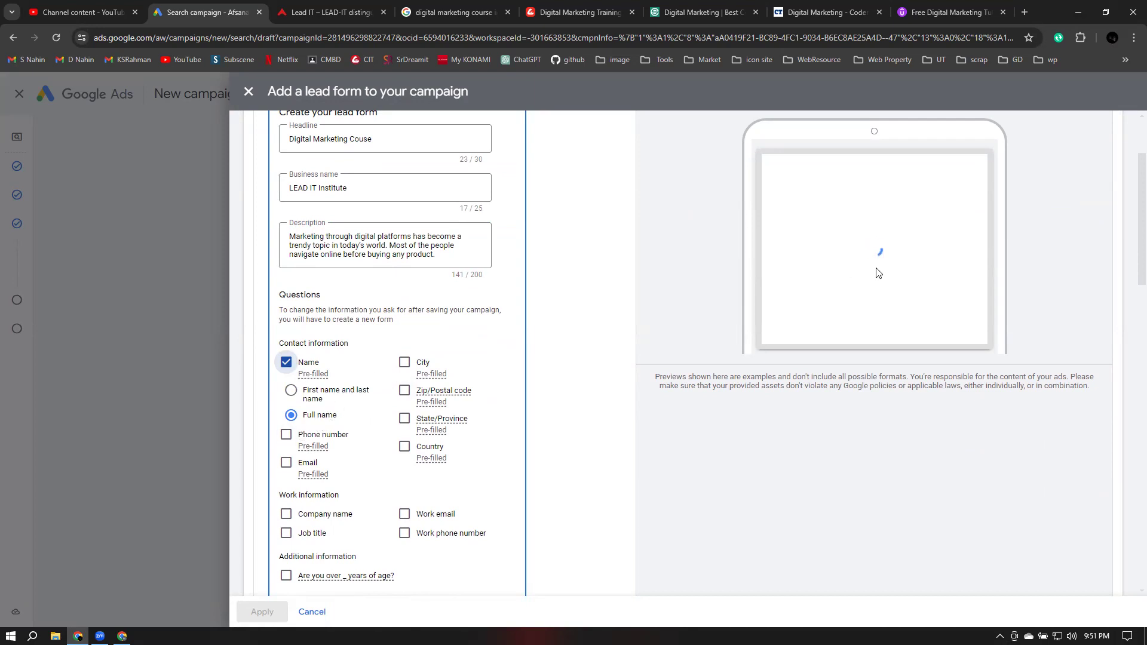
scroll(876, 272, up, 2)
click(1094, 213)
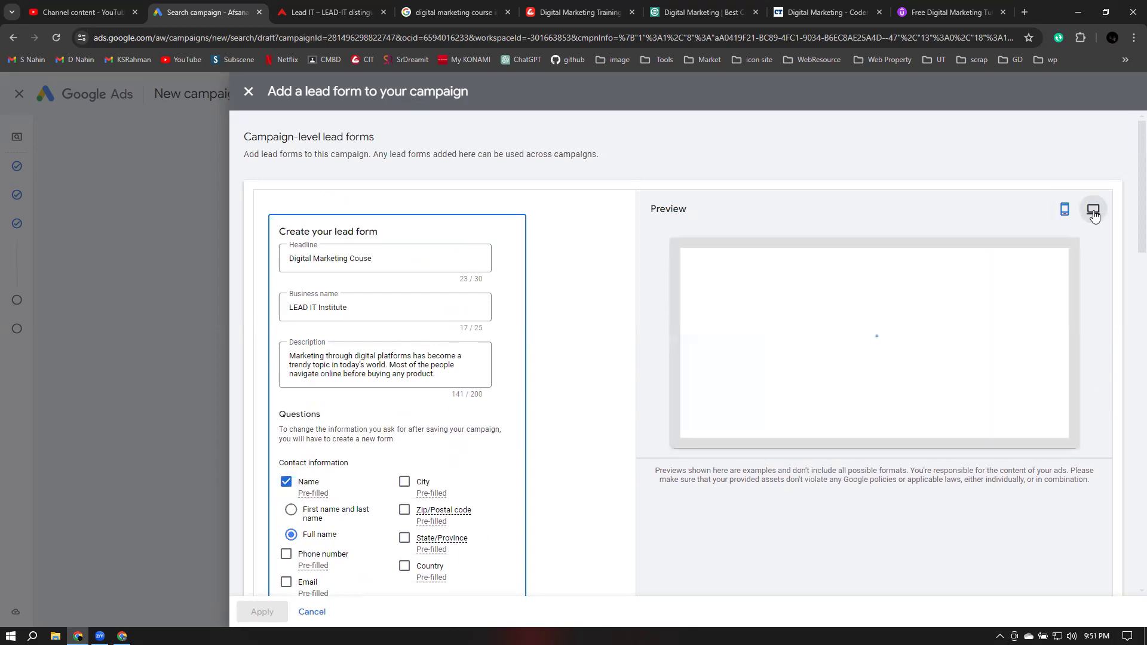
click(1073, 216)
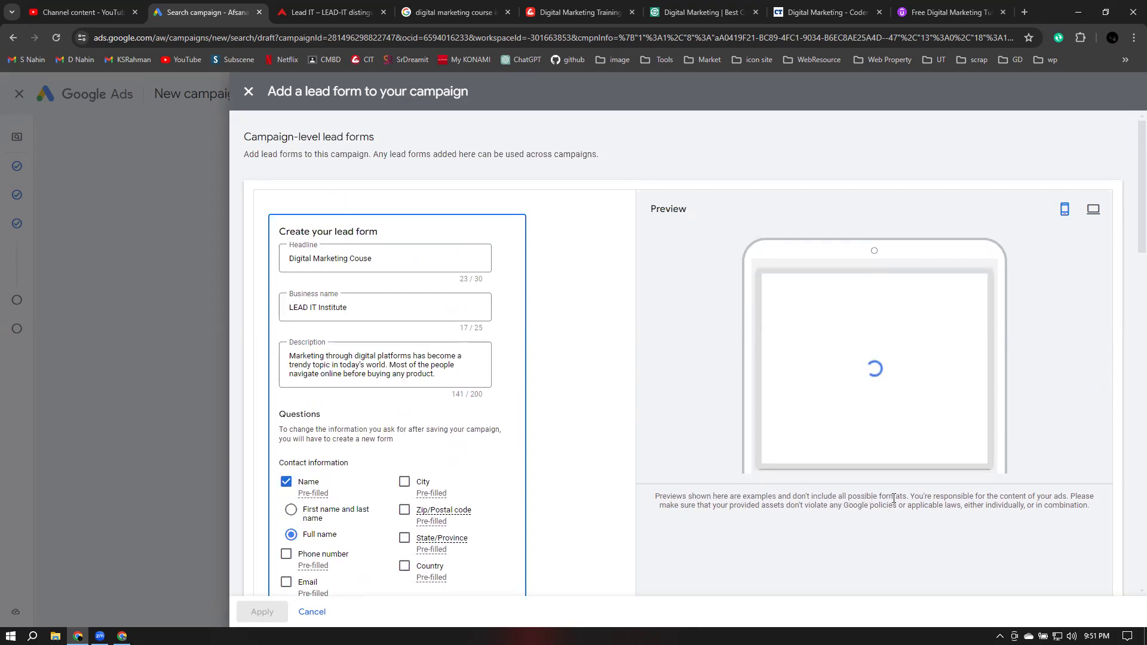
Read the disclaimer below the lead form preview and look over the form's remaining sections
drag(914, 498, 651, 496)
click(912, 496)
drag(912, 496, 946, 508)
click(584, 512)
scroll(589, 464, down, 4)
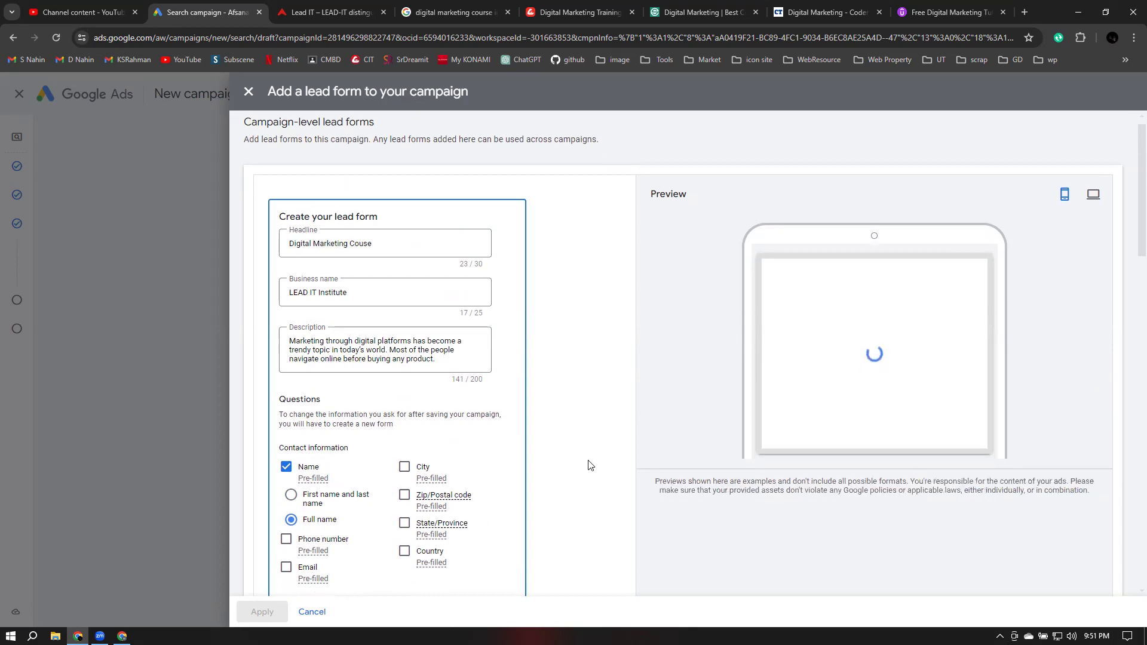
scroll(589, 464, down, 5)
scroll(843, 373, up, 9)
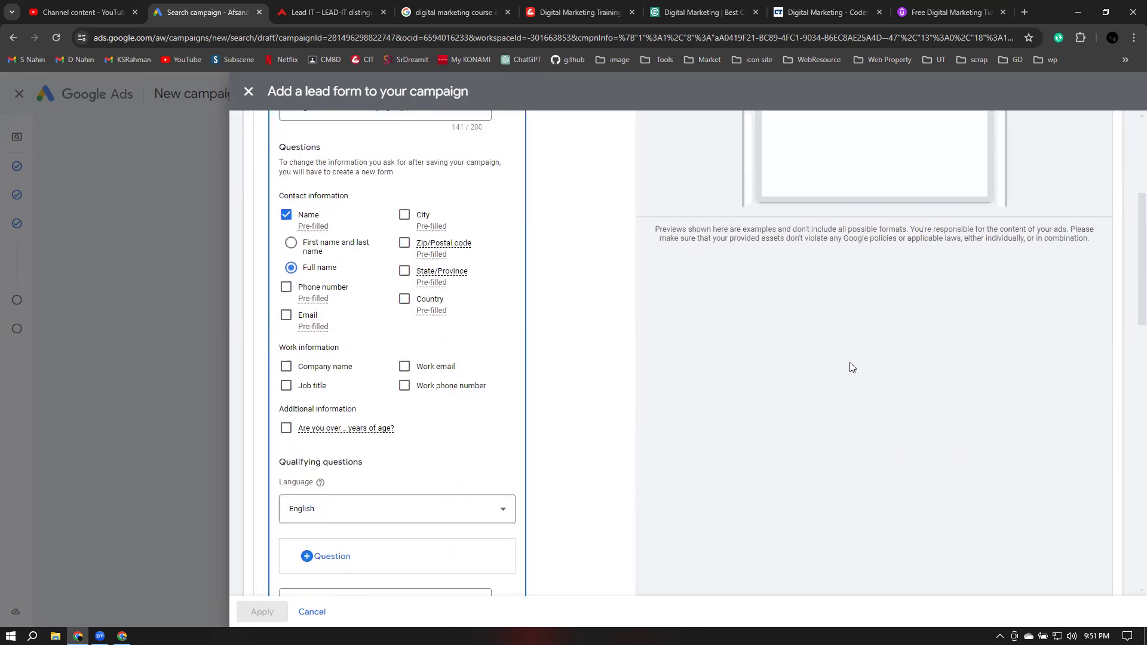
Add State/Province to the lead form's contact information questions, leaving City and Country unselected
scroll(824, 383, down, 4)
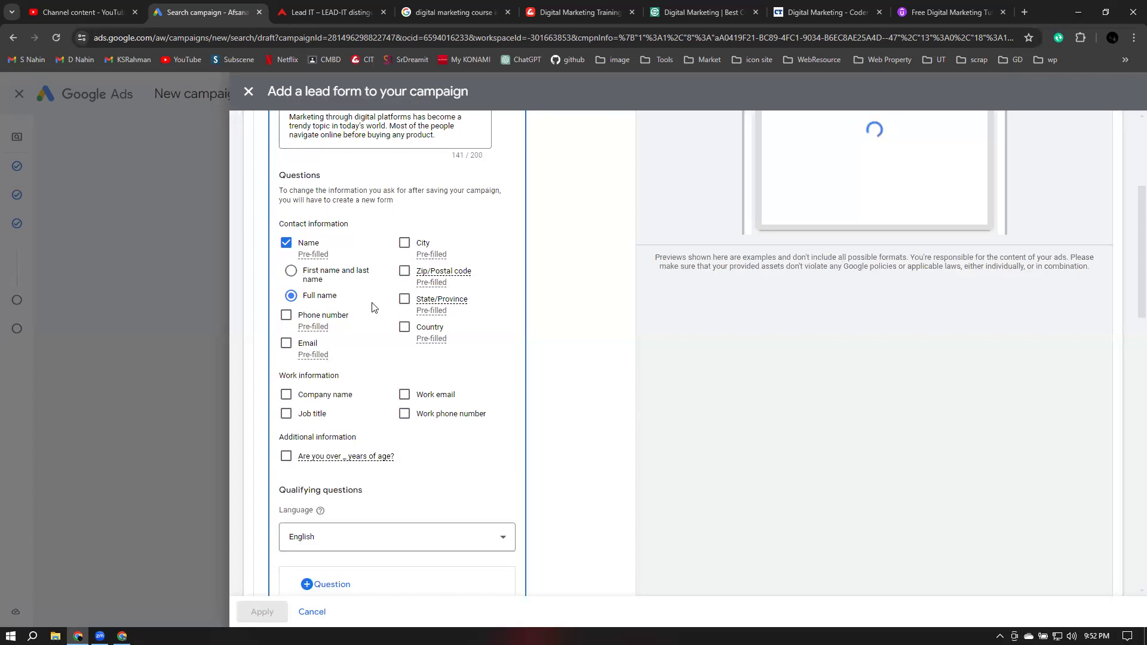
click(406, 245)
click(407, 330)
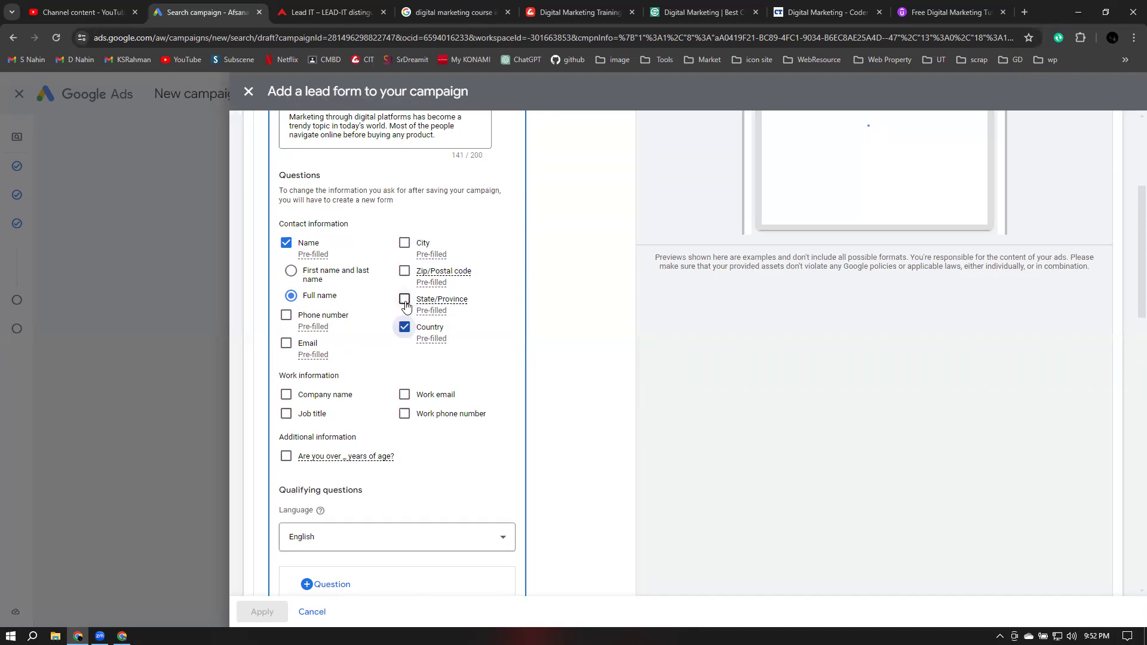
click(405, 328)
click(406, 300)
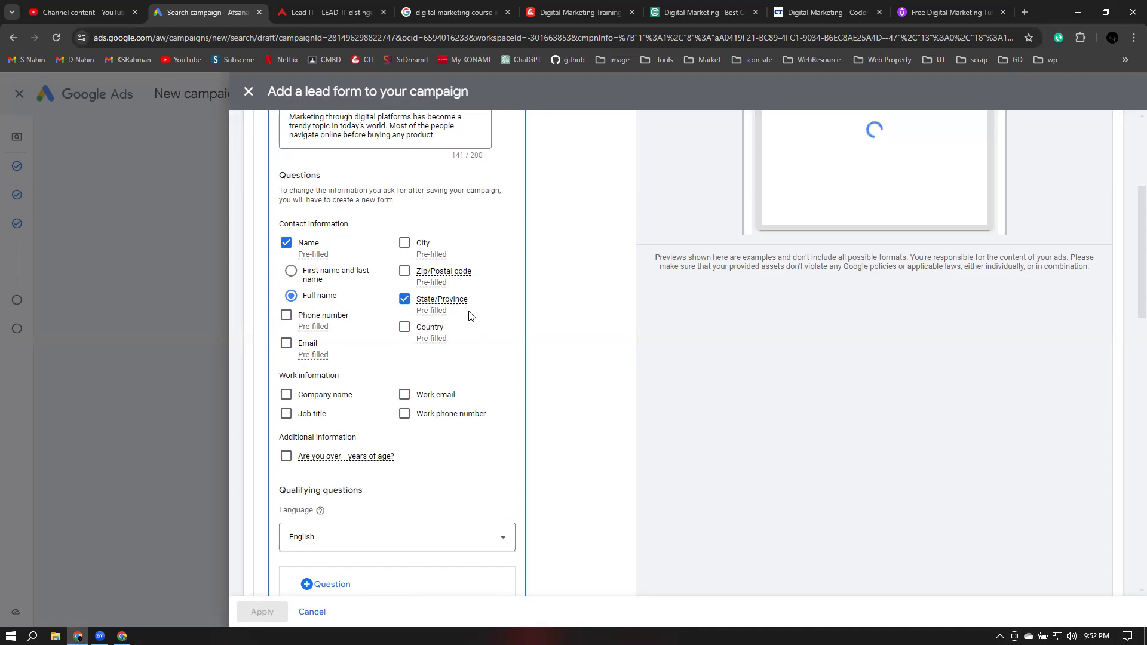
mouse_move(446, 310)
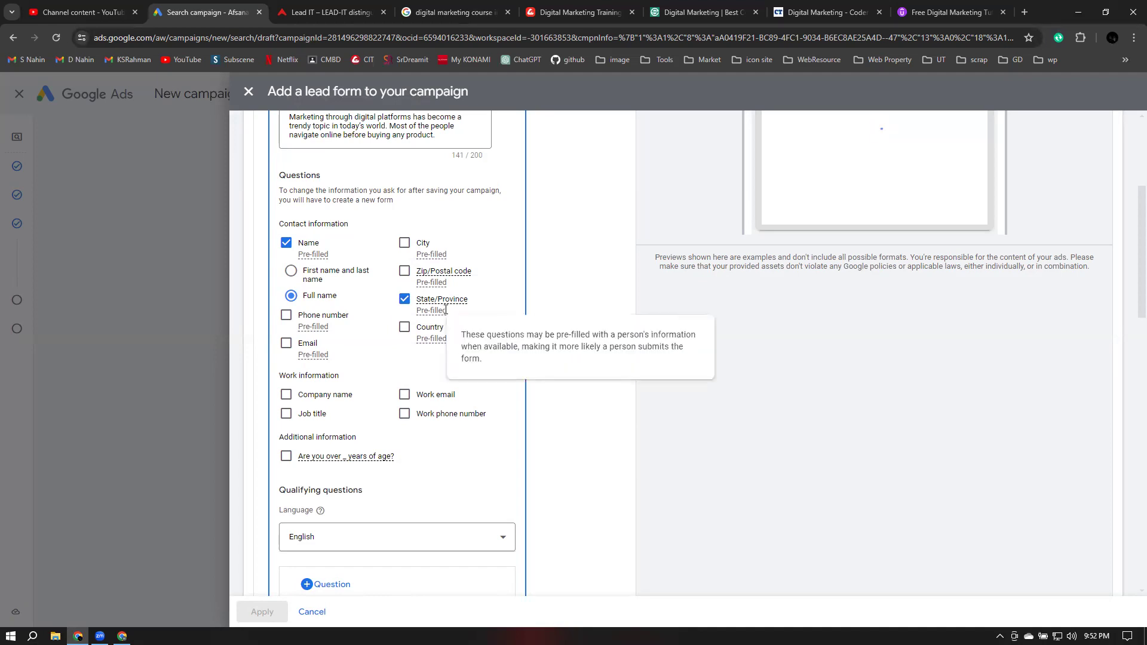
Add the Email and Job title questions to the lead form and check them in the preview
click(286, 343)
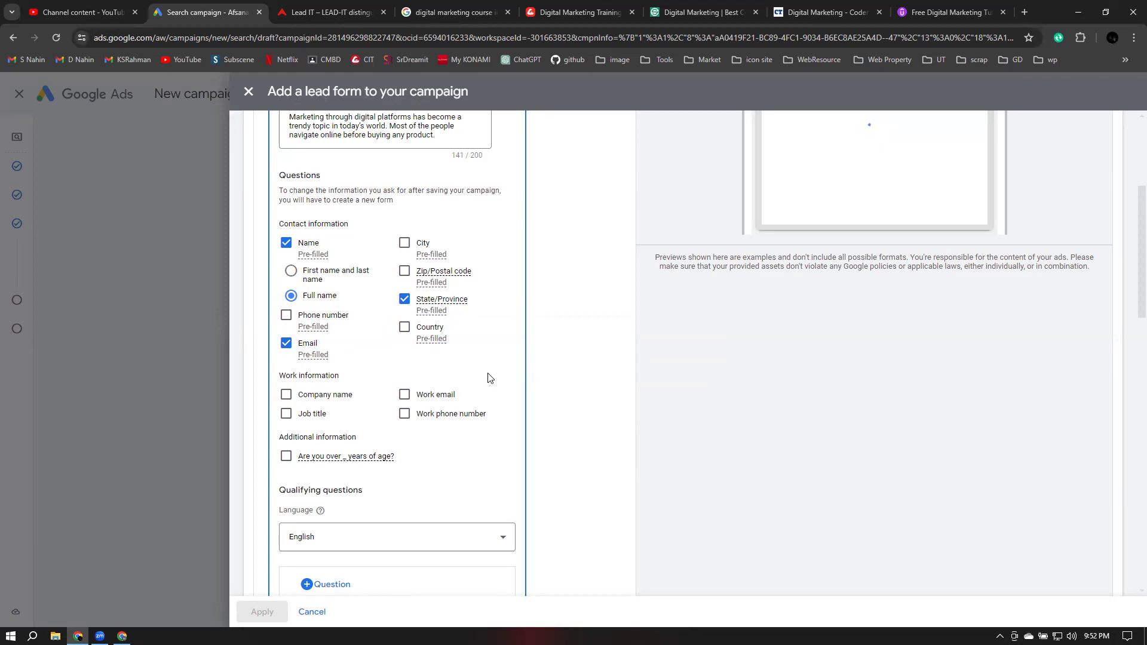
click(286, 423)
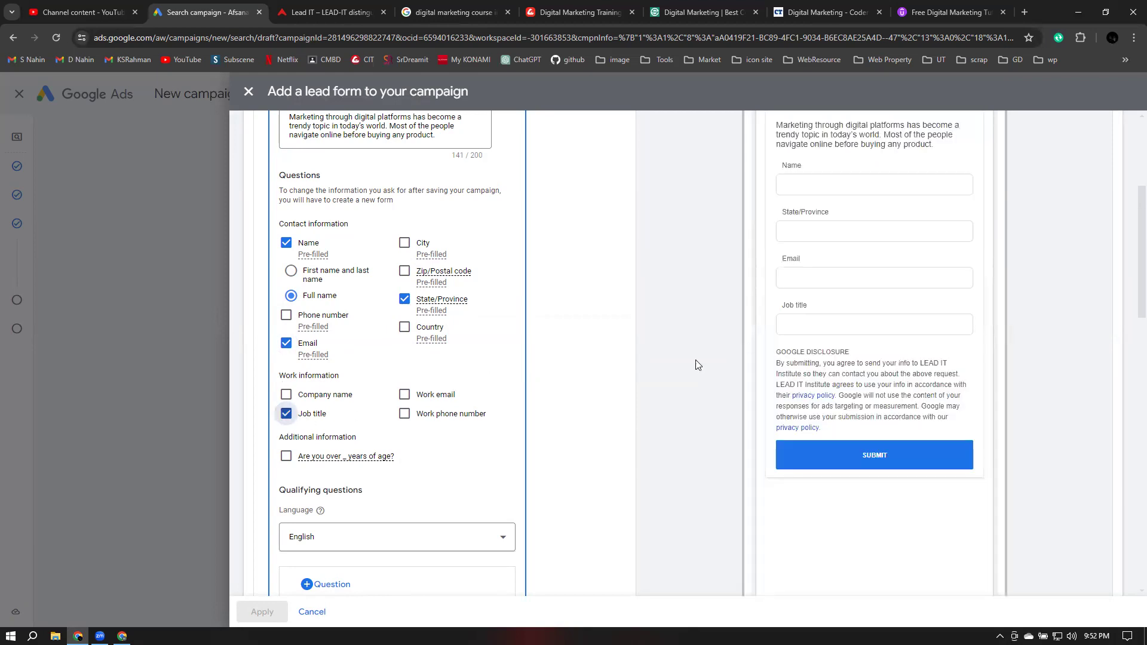
scroll(831, 330, up, 4)
scroll(831, 330, down, 4)
Add the minimum age question to the lead form and set its age to 20
click(286, 457)
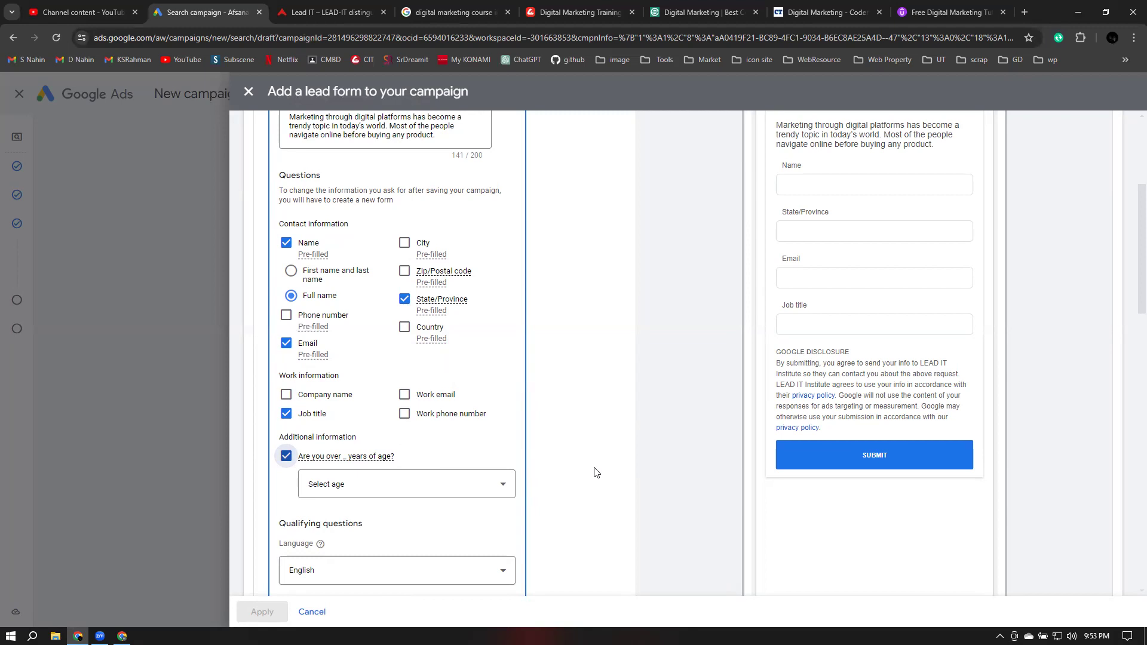
scroll(595, 421, down, 2)
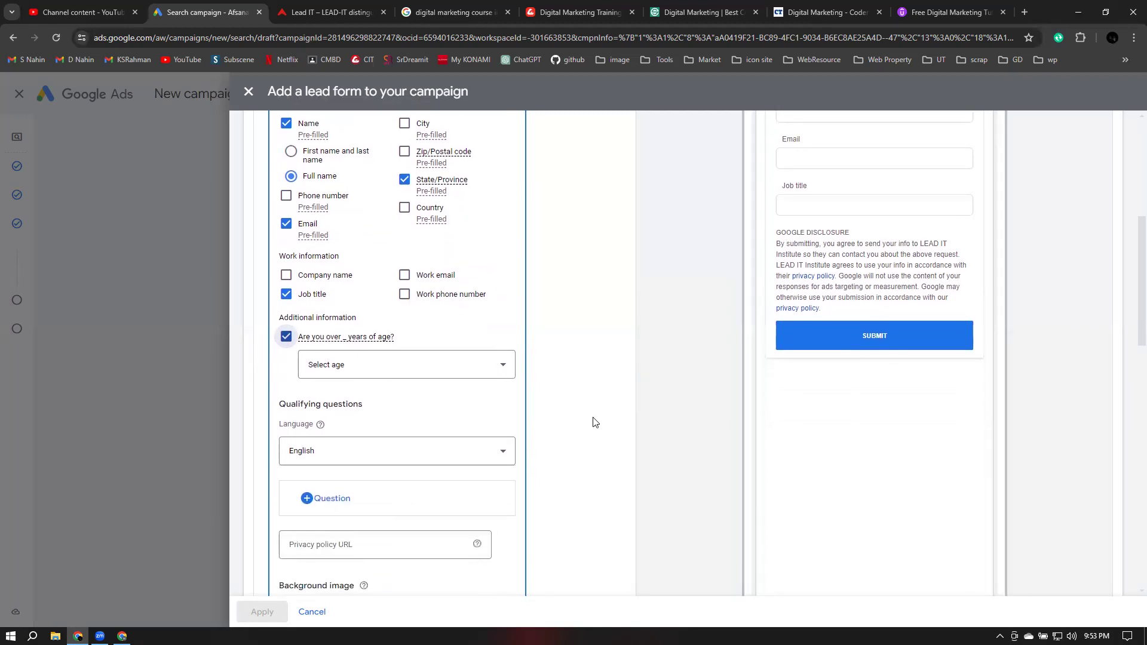
click(324, 371)
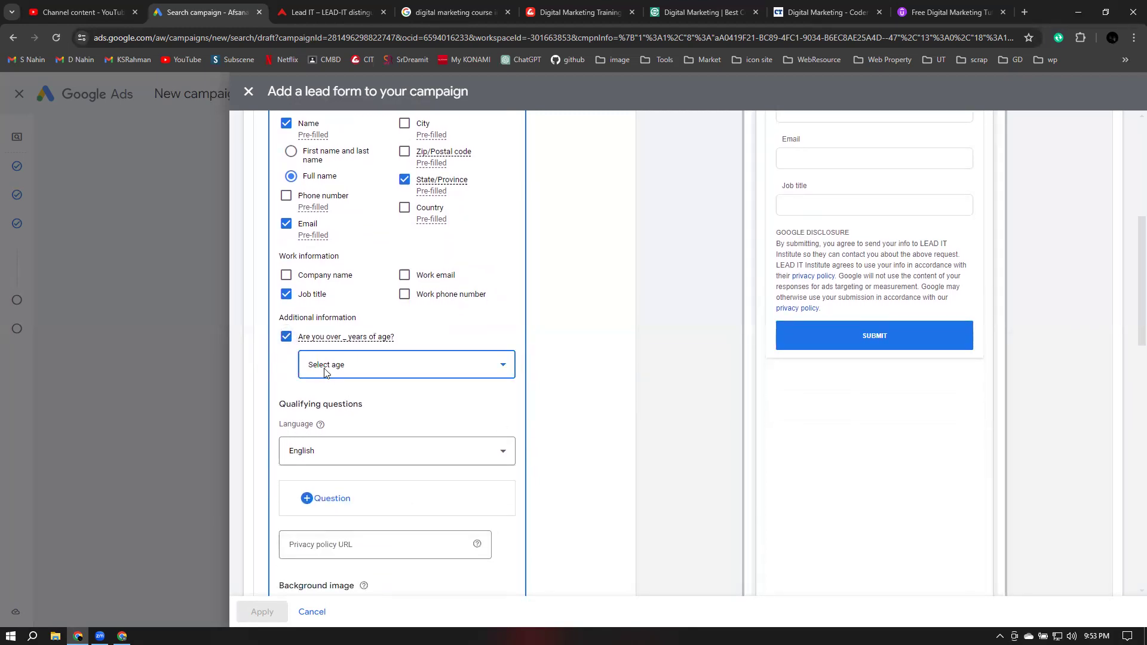
click(323, 440)
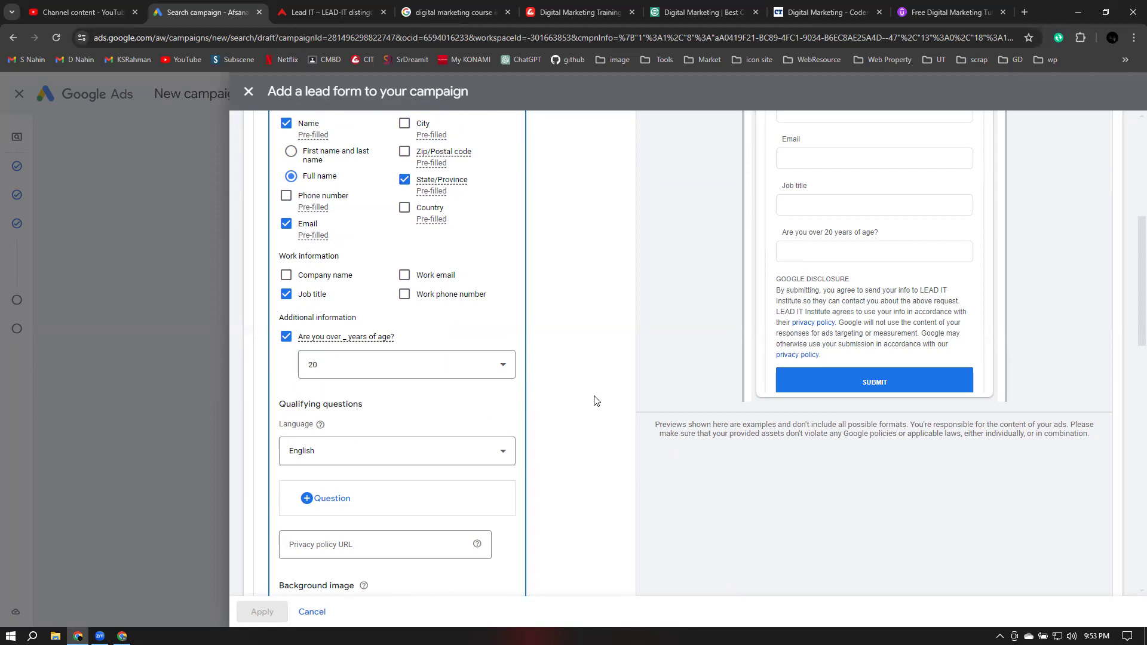
scroll(360, 325, up, 1)
scroll(377, 332, up, 3)
Browse the ready-made qualifying questions for the lead form in the Technology, General and Business categories
scroll(536, 371, down, 5)
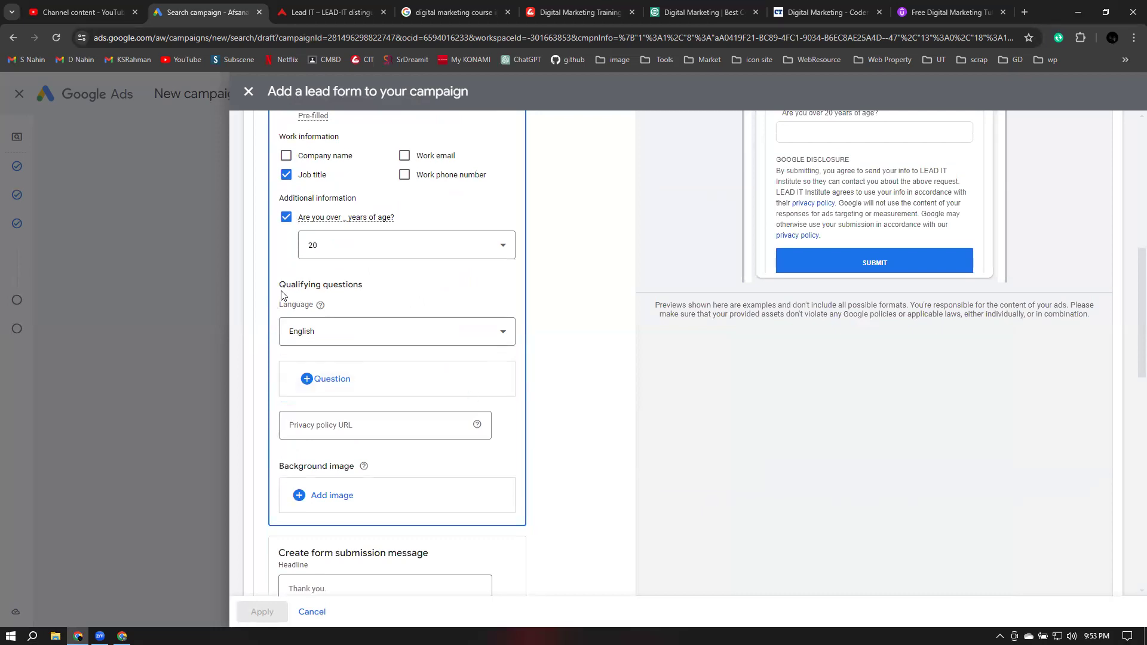
drag(281, 286, 416, 288)
click(485, 293)
click(326, 379)
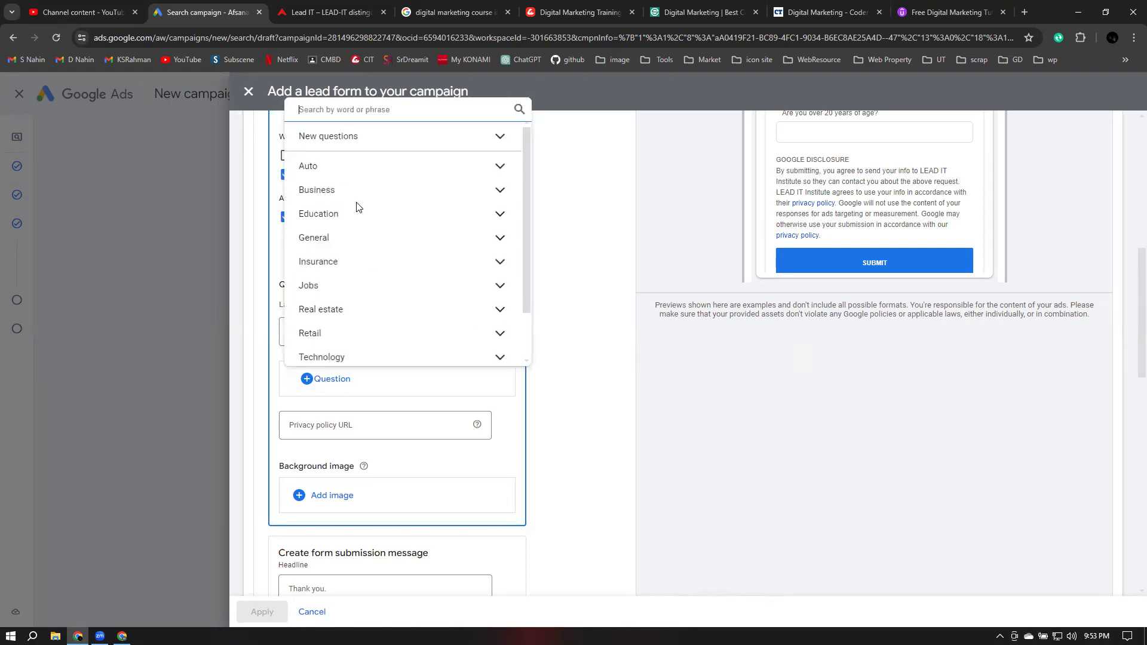
scroll(357, 207, down, 2)
click(322, 300)
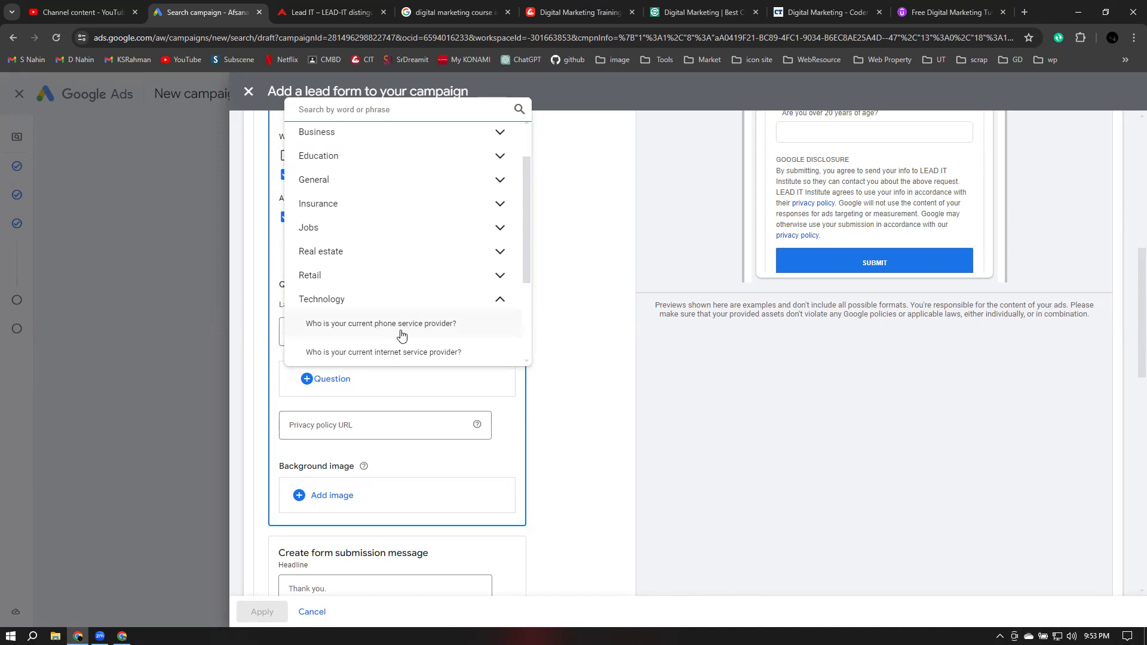
scroll(401, 335, down, 1)
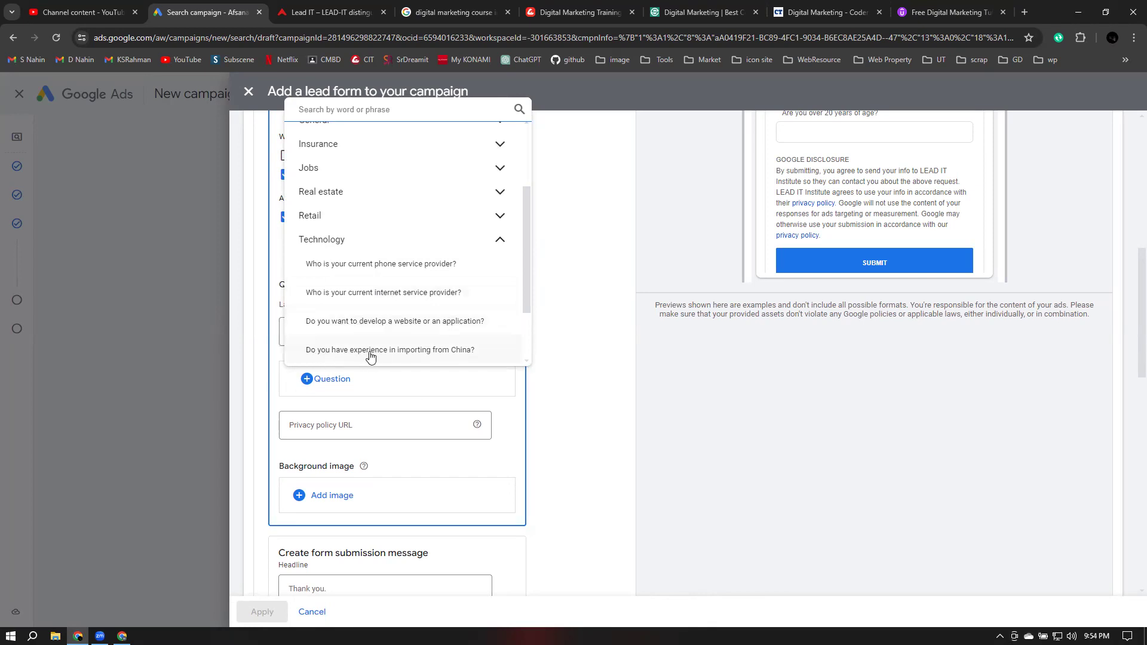
scroll(372, 354, down, 1)
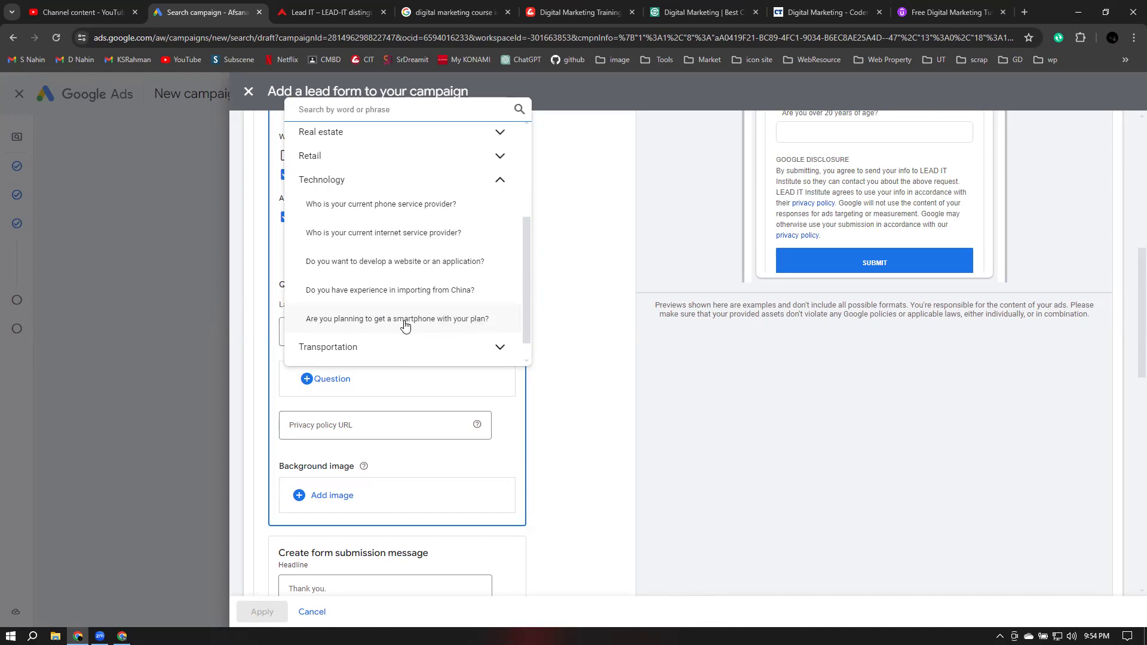
scroll(403, 326, up, 1)
scroll(403, 325, up, 2)
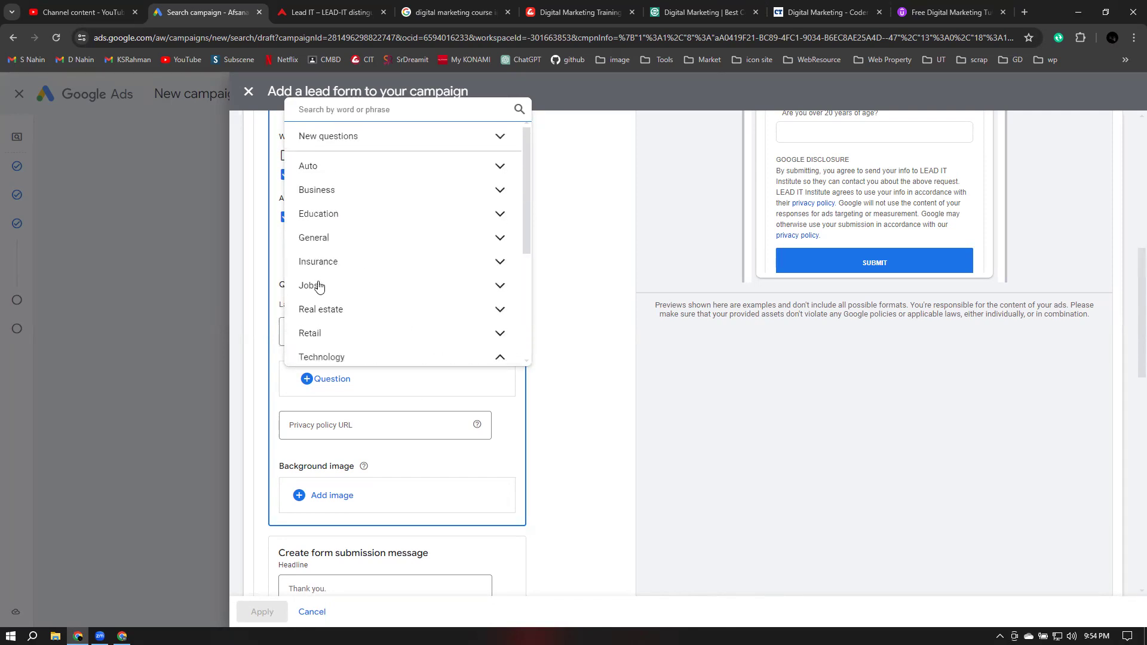
click(328, 241)
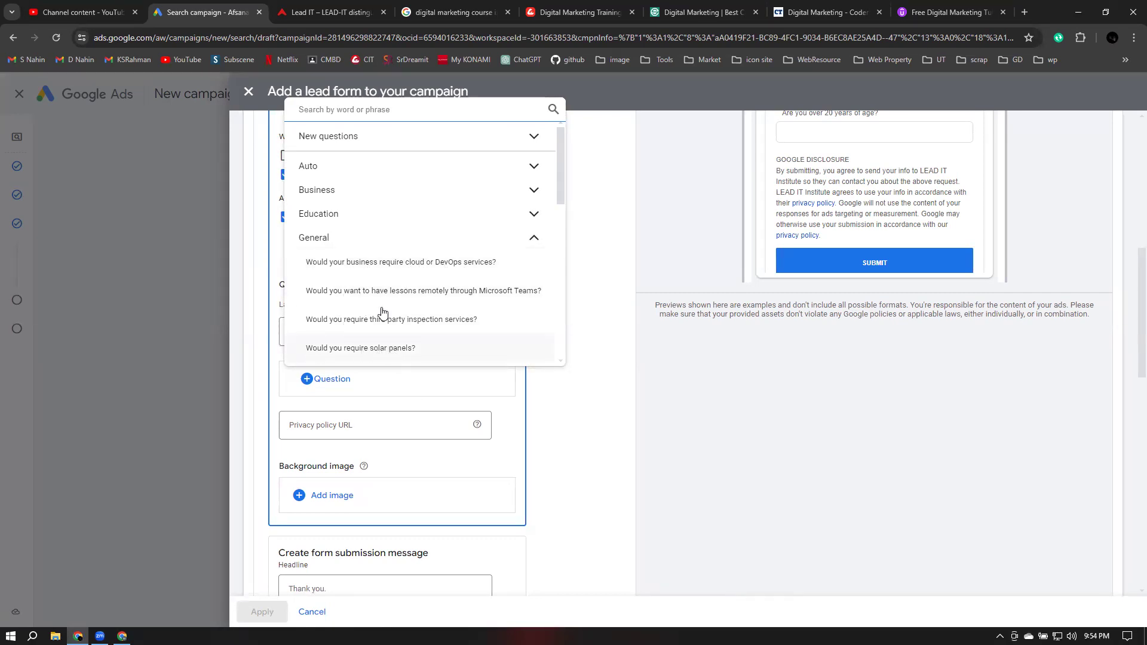
click(330, 191)
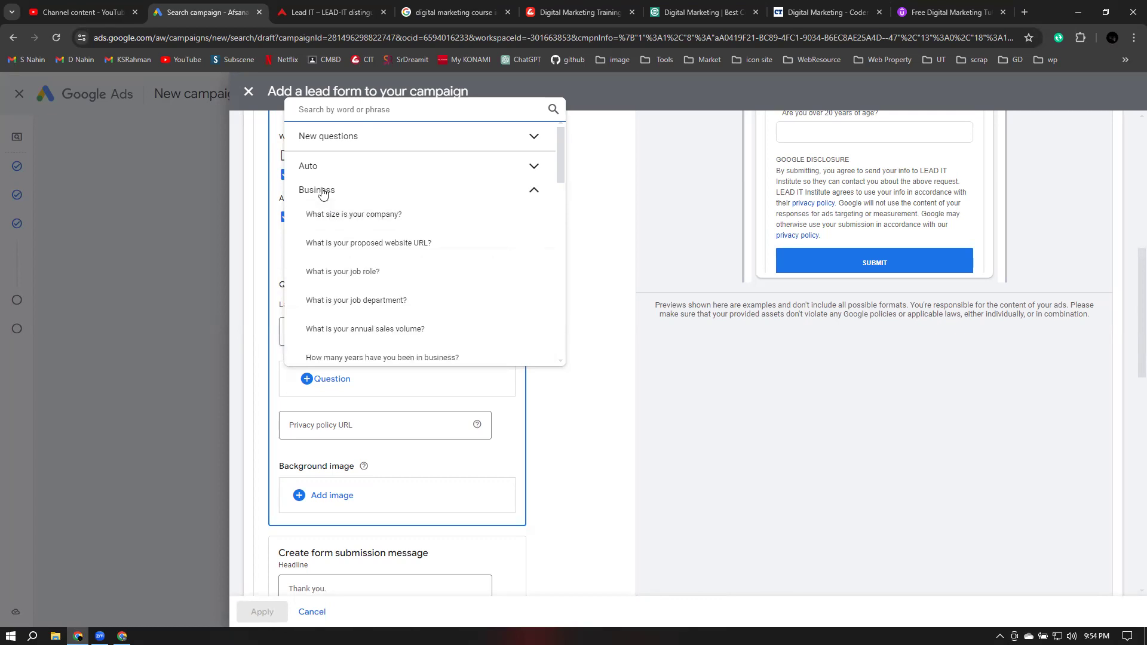
click(324, 191)
Add the Education question "When do you want to enroll?" to the lead form with Short answer as its answer type
click(317, 213)
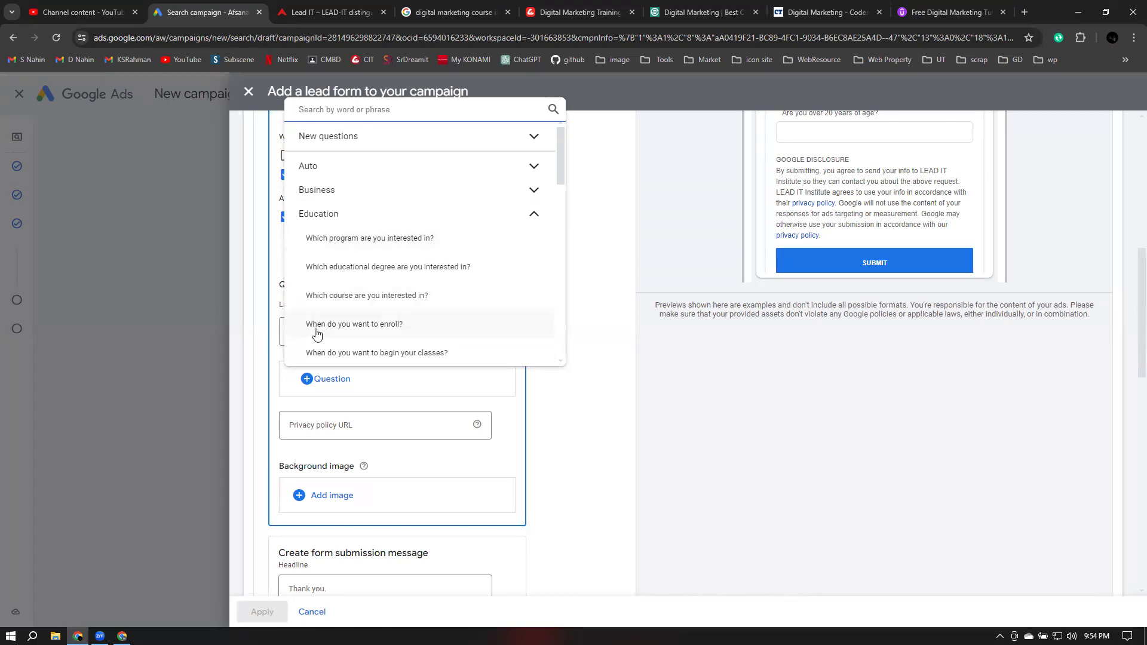
click(366, 325)
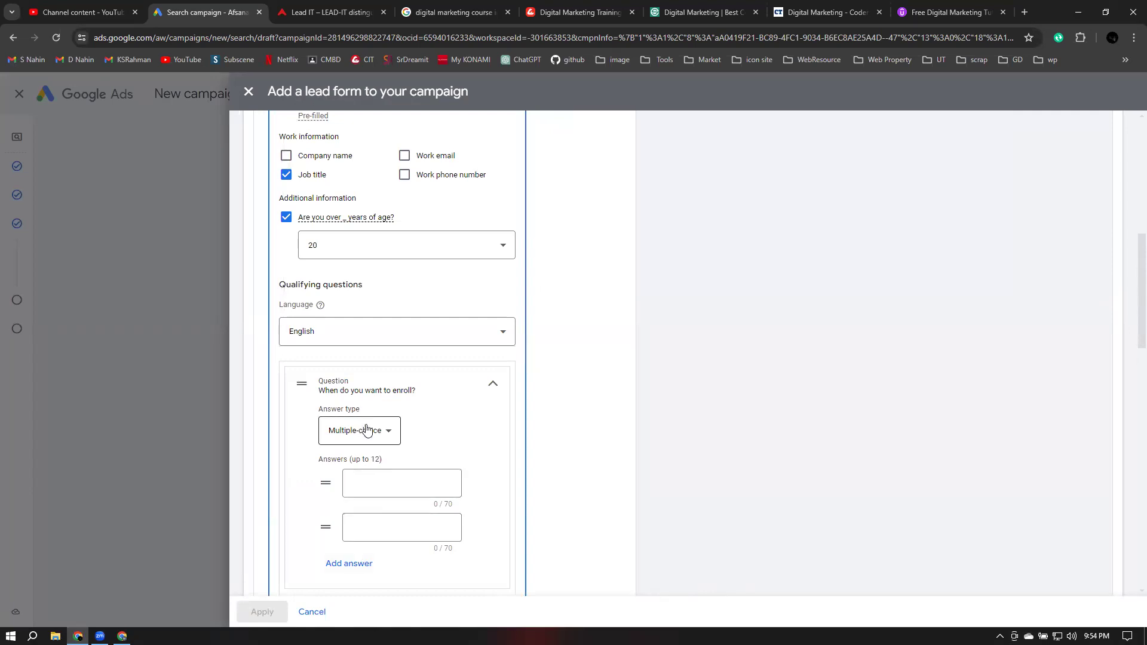
click(376, 483)
click(379, 528)
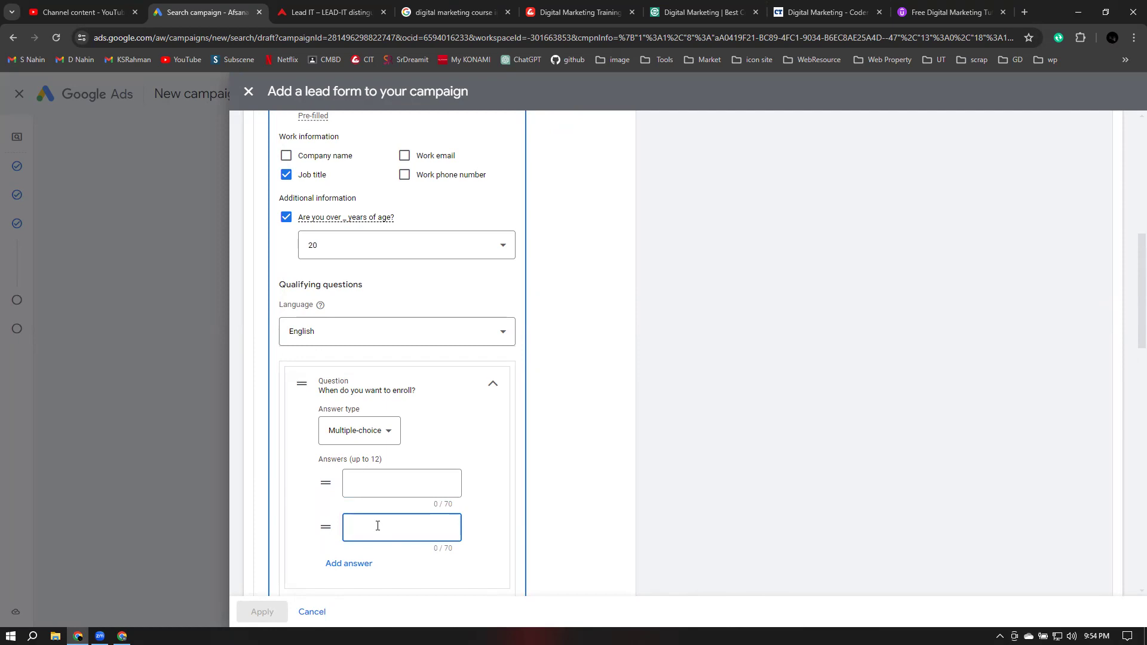
click(352, 436)
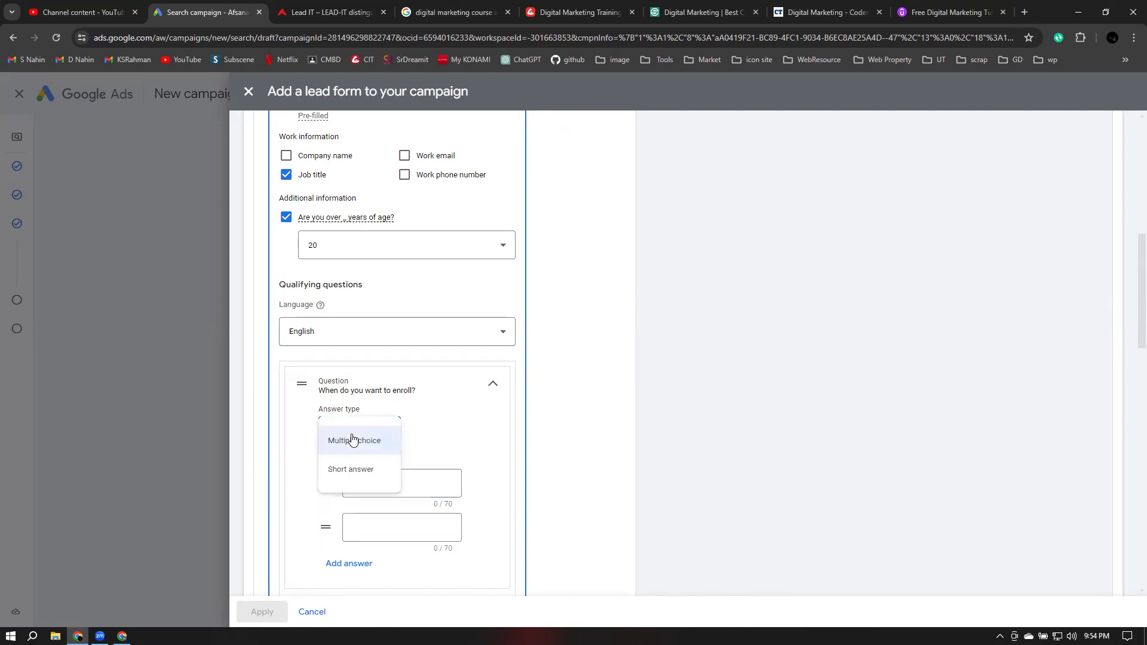
click(346, 471)
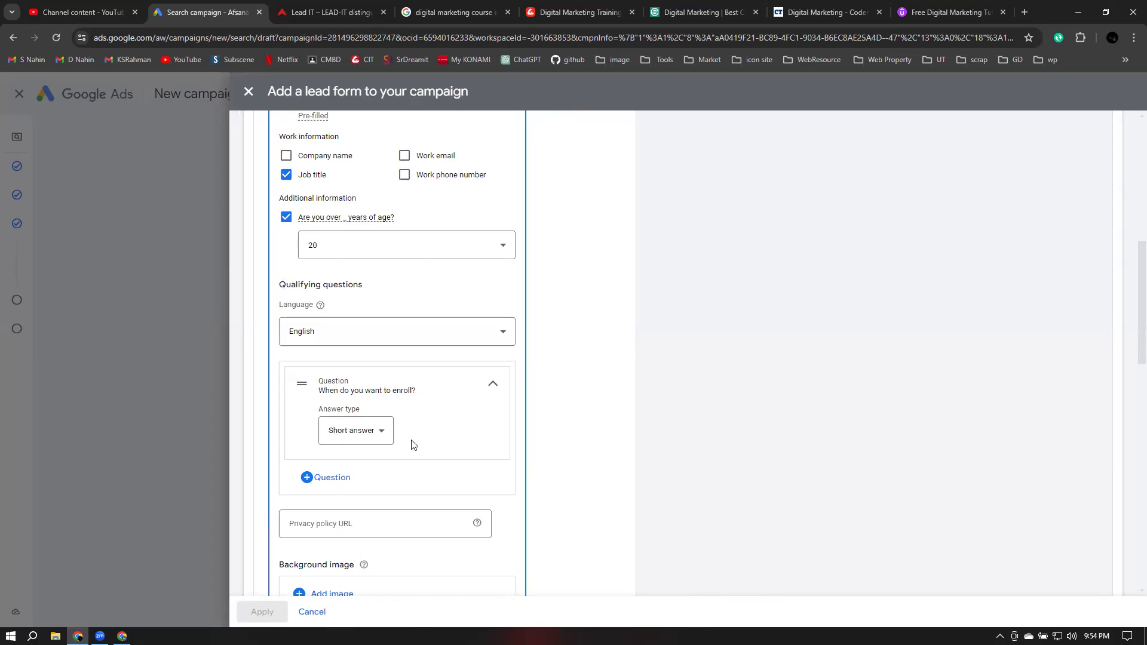
Open the Privacy Policy page linked in the LEAD IT website's footer and copy its address for the form's privacy policy field
scroll(436, 453, down, 2)
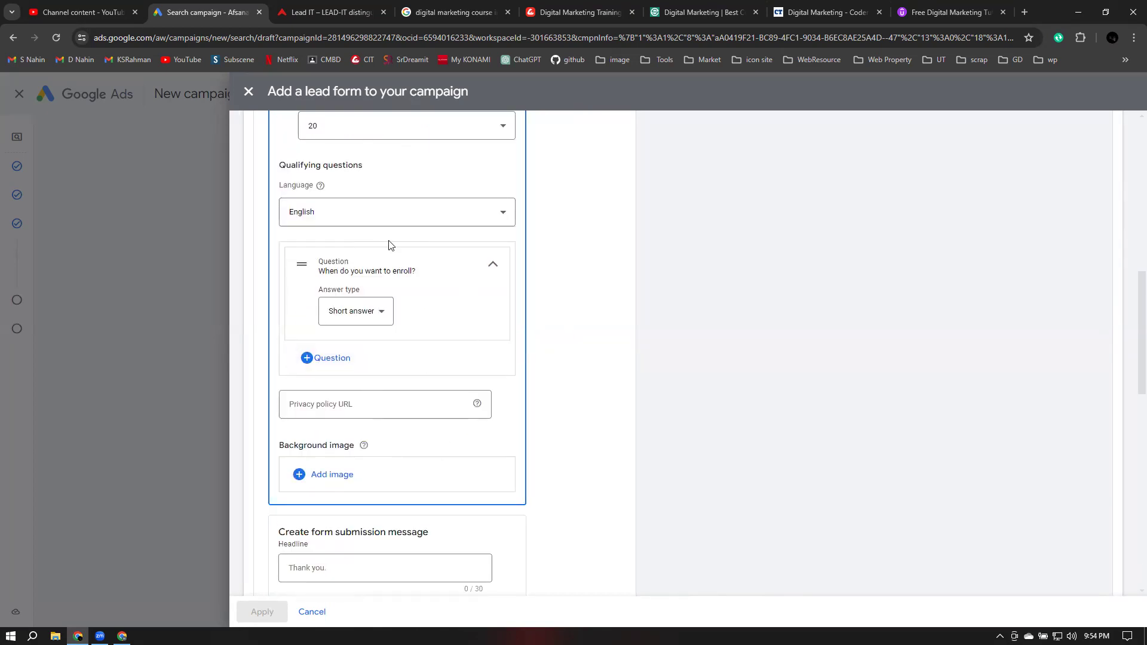
click(306, 406)
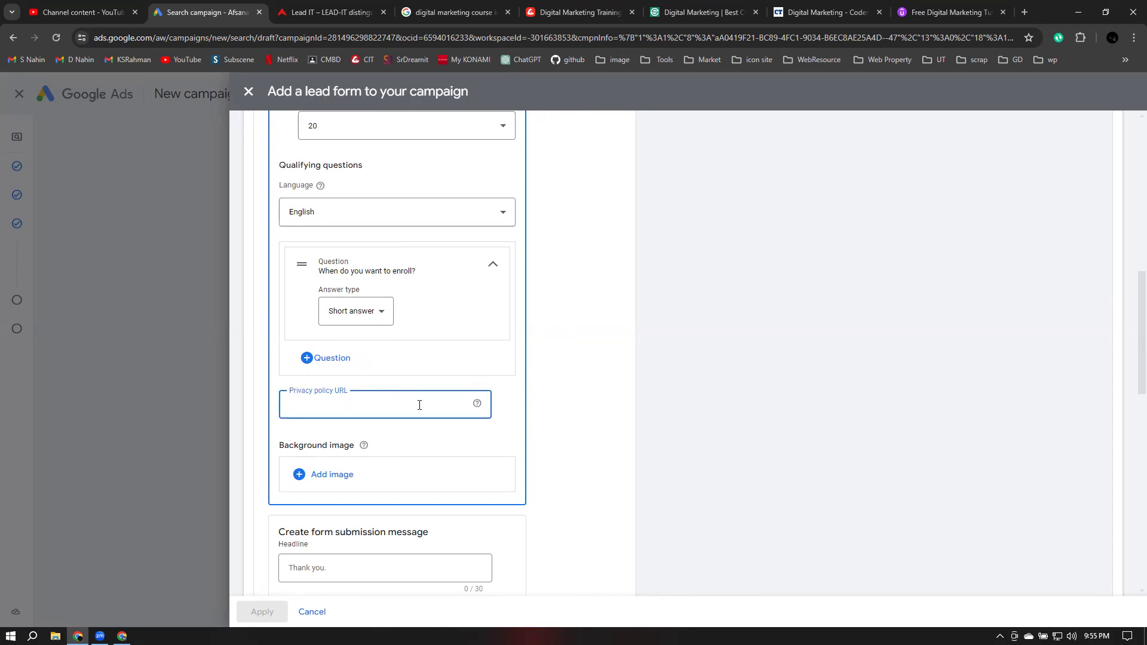
scroll(420, 404, up, 5)
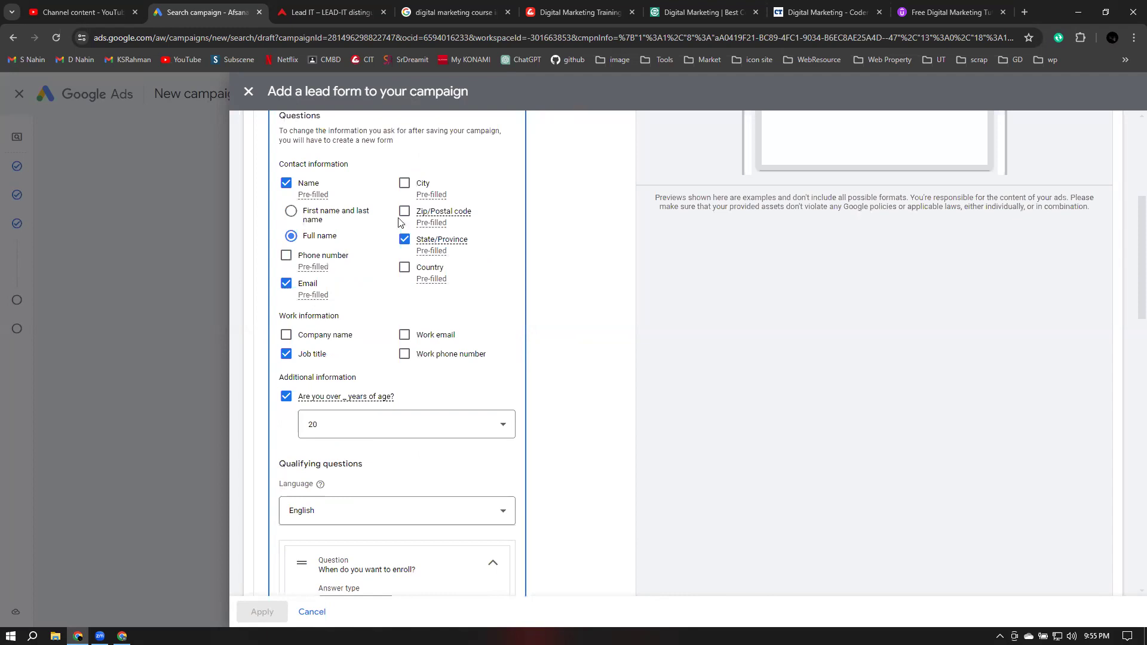
scroll(403, 378, down, 5)
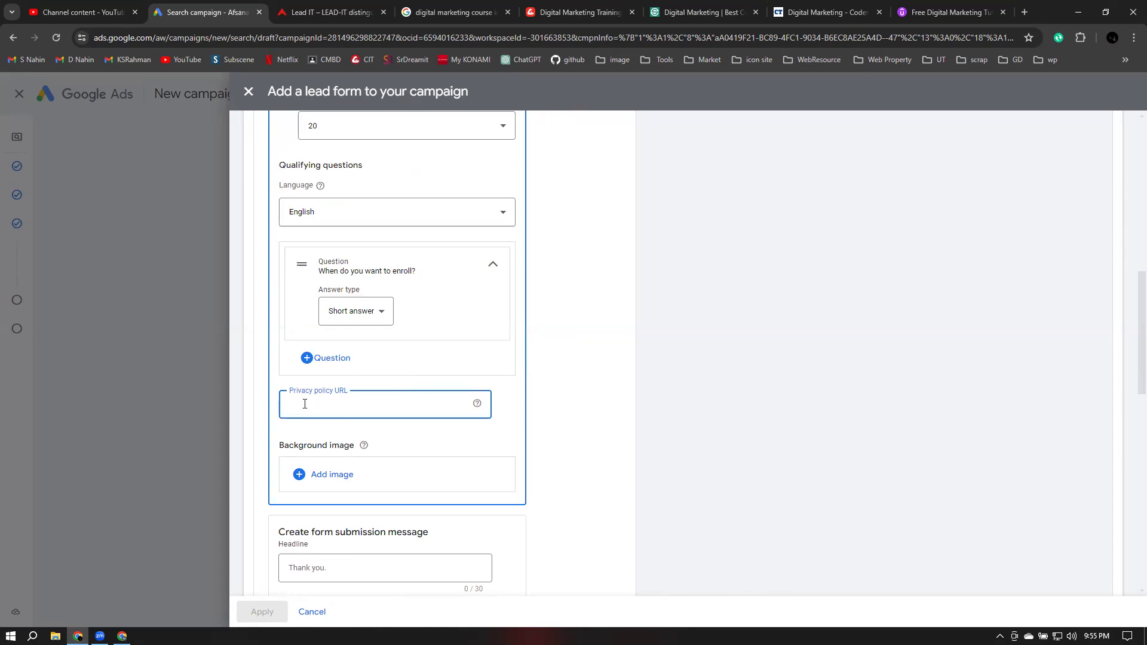
click(318, 14)
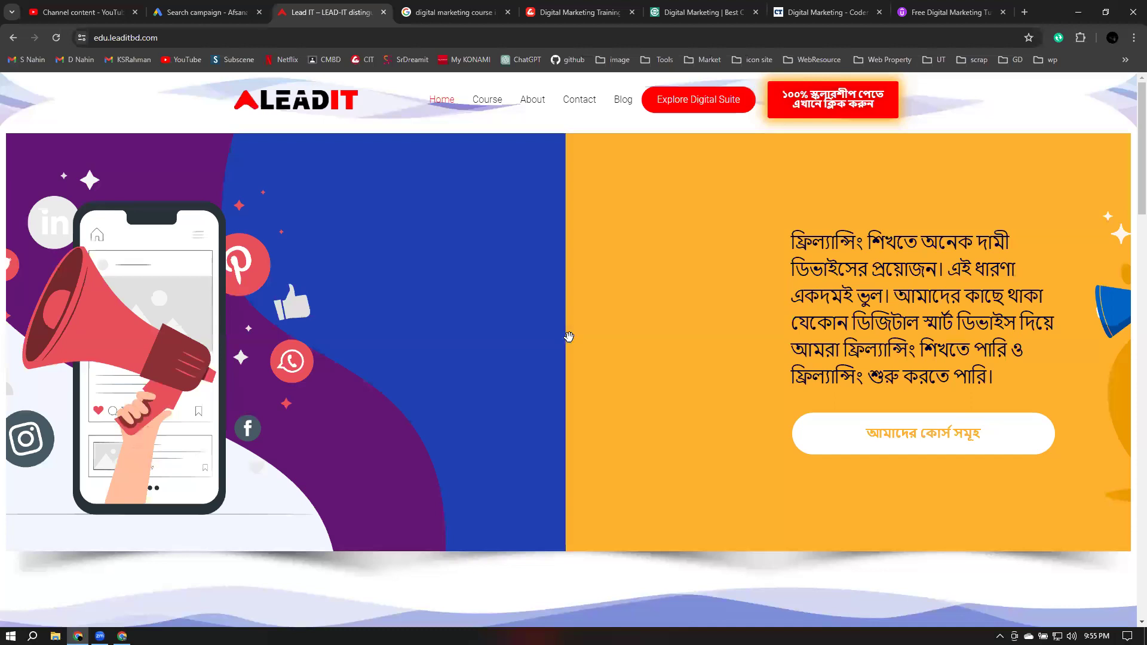
scroll(569, 337, down, 15)
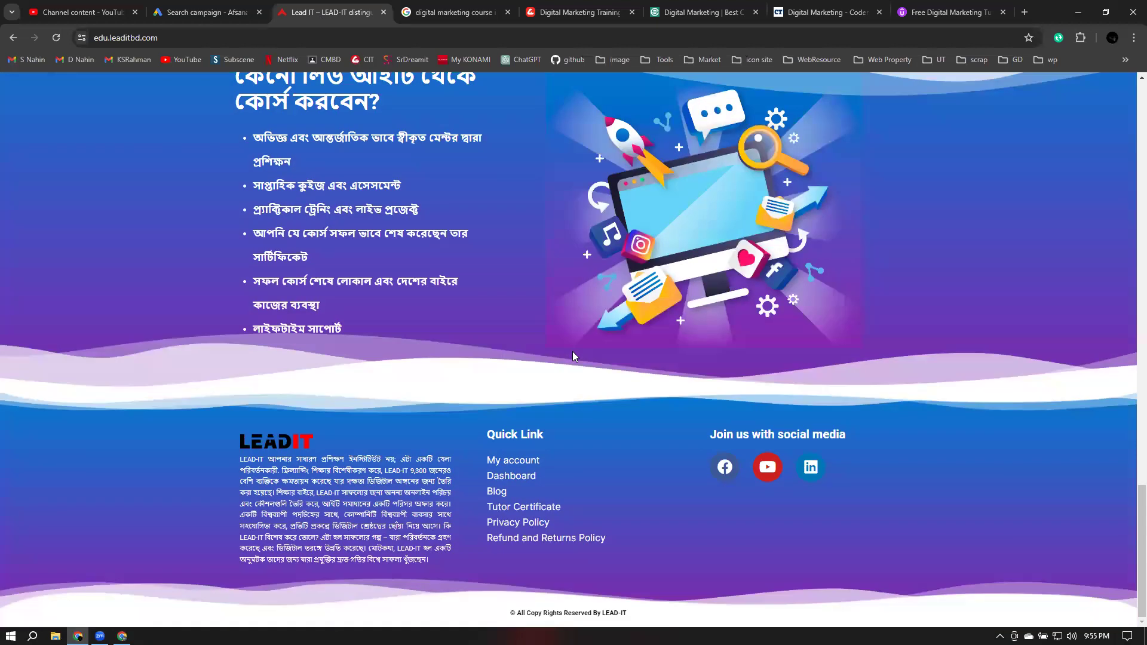
click(515, 524)
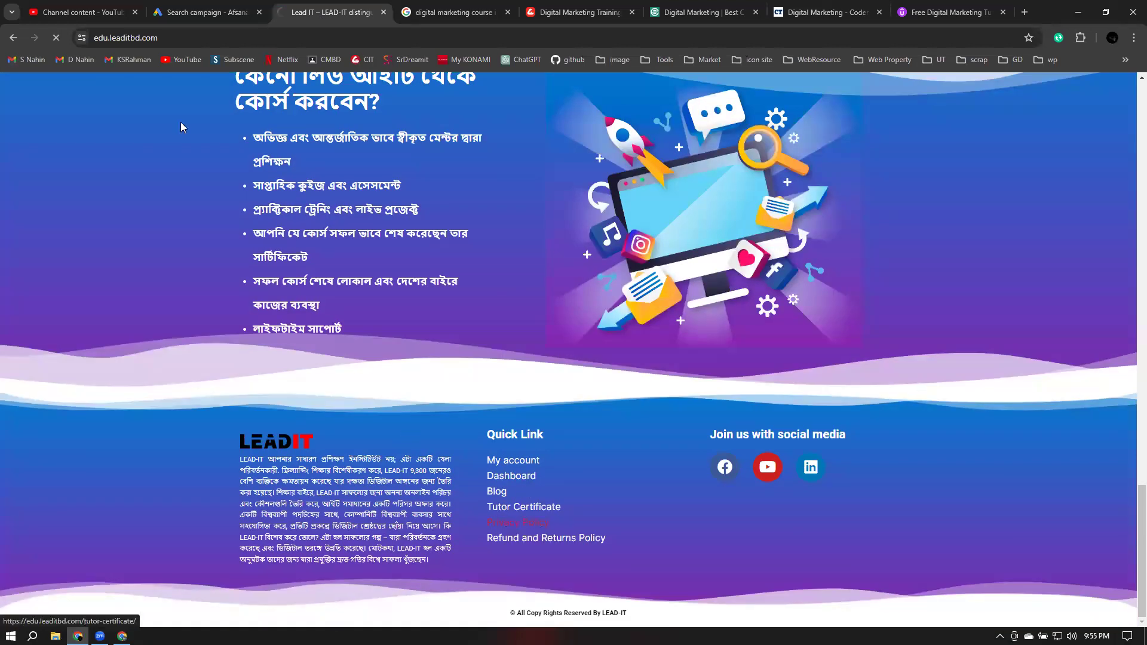
click(173, 38)
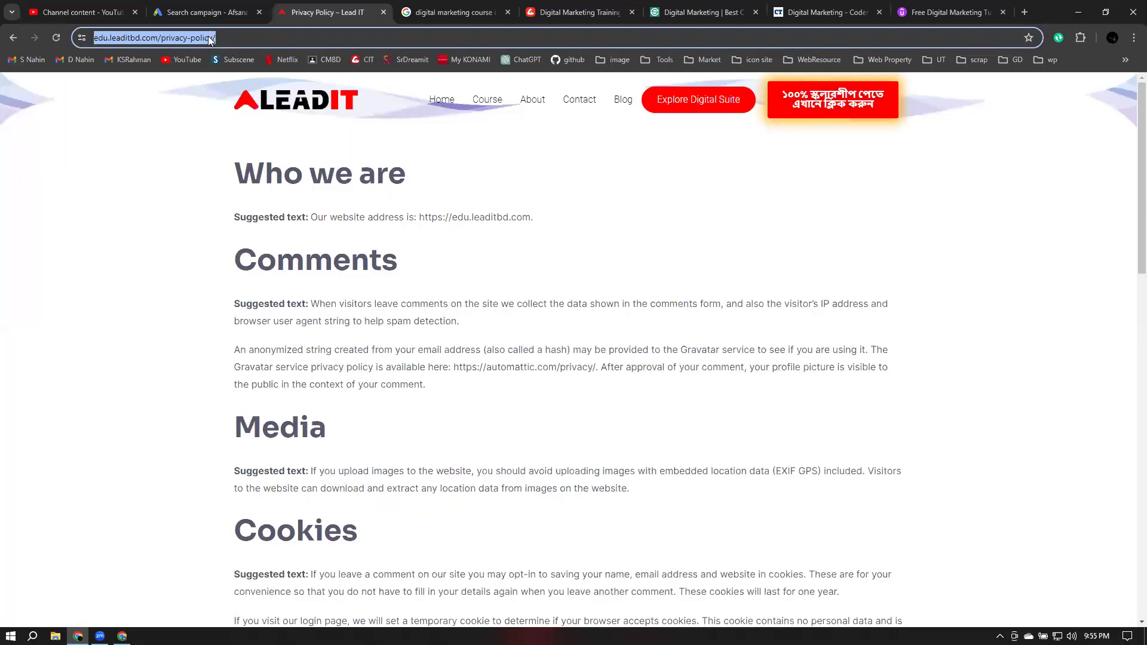
right_click(210, 38)
click(252, 145)
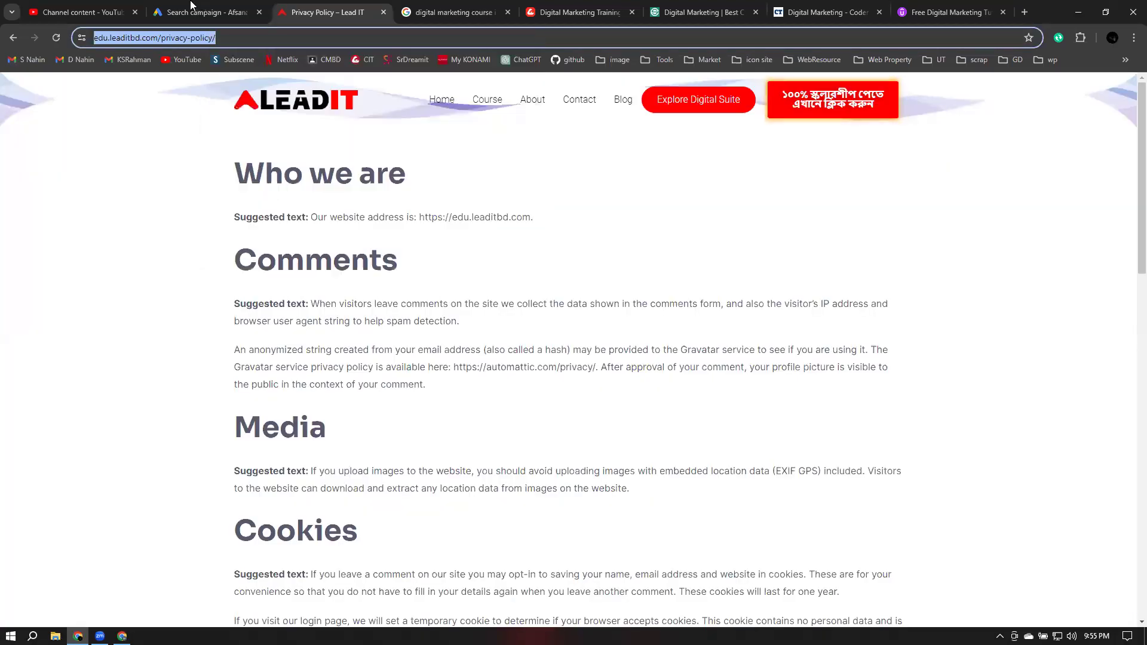
Return to the Google Ads lead form and paste the copied edu.leaditbd.com/privacy-policy/ address as the Privacy policy URL
click(187, 8)
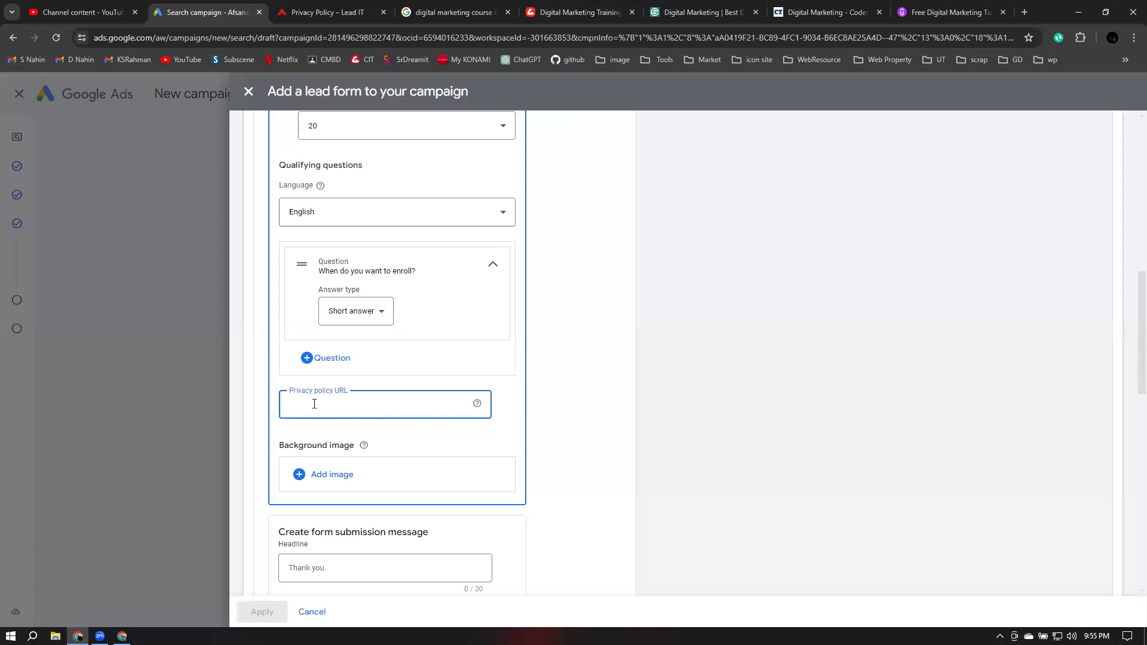
key(ctrl+v)
key(ctrl+v)
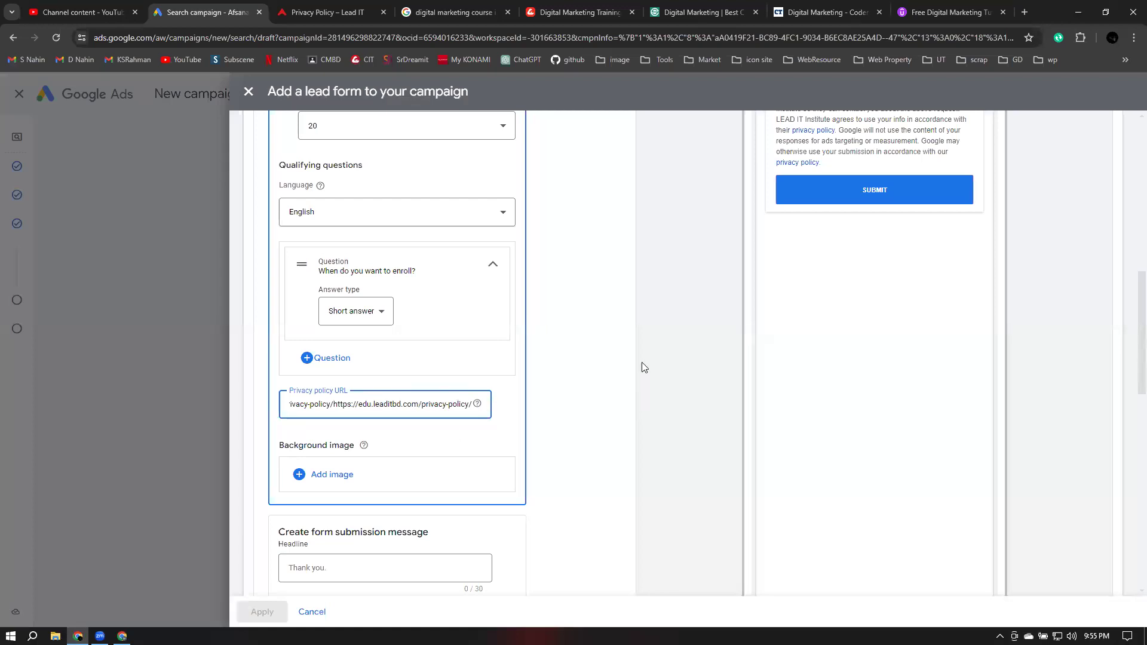
Review the added question in the form preview and look through the Lead Form, Submission Message and Ad previews
scroll(643, 366, up, 4)
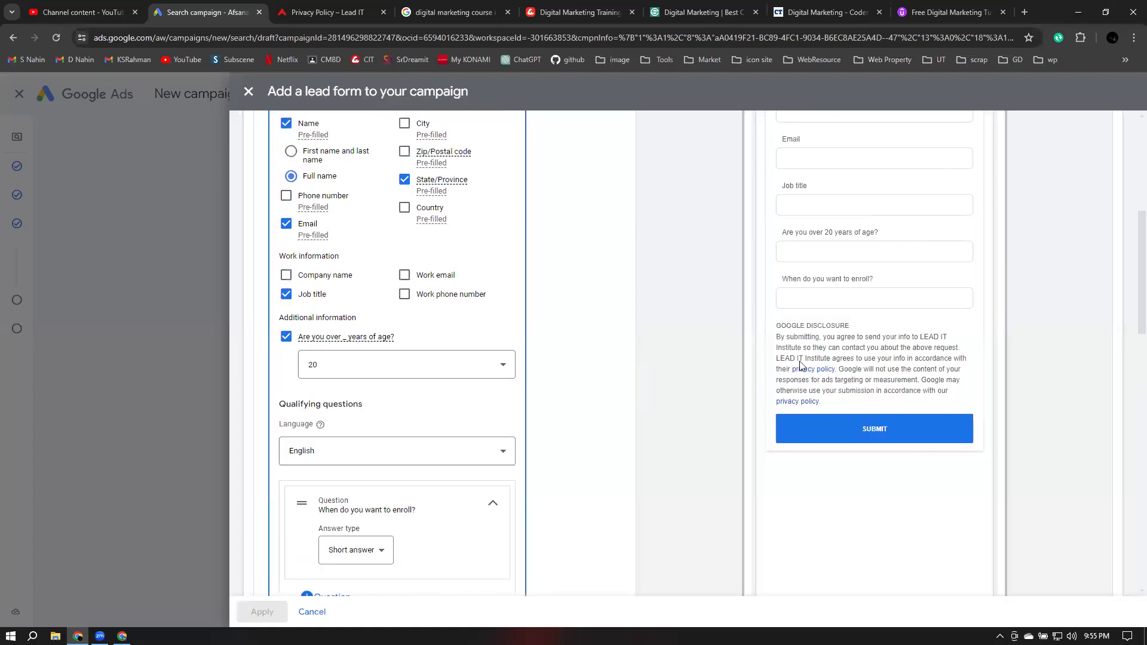
scroll(460, 421, down, 3)
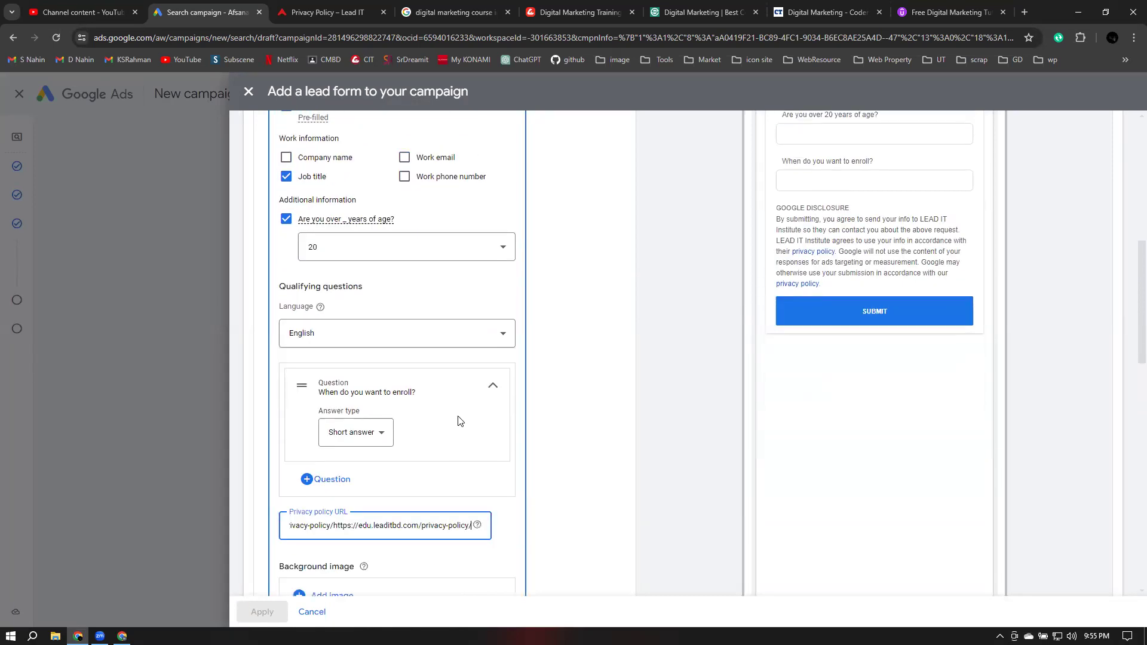
click(585, 411)
scroll(562, 410, down, 2)
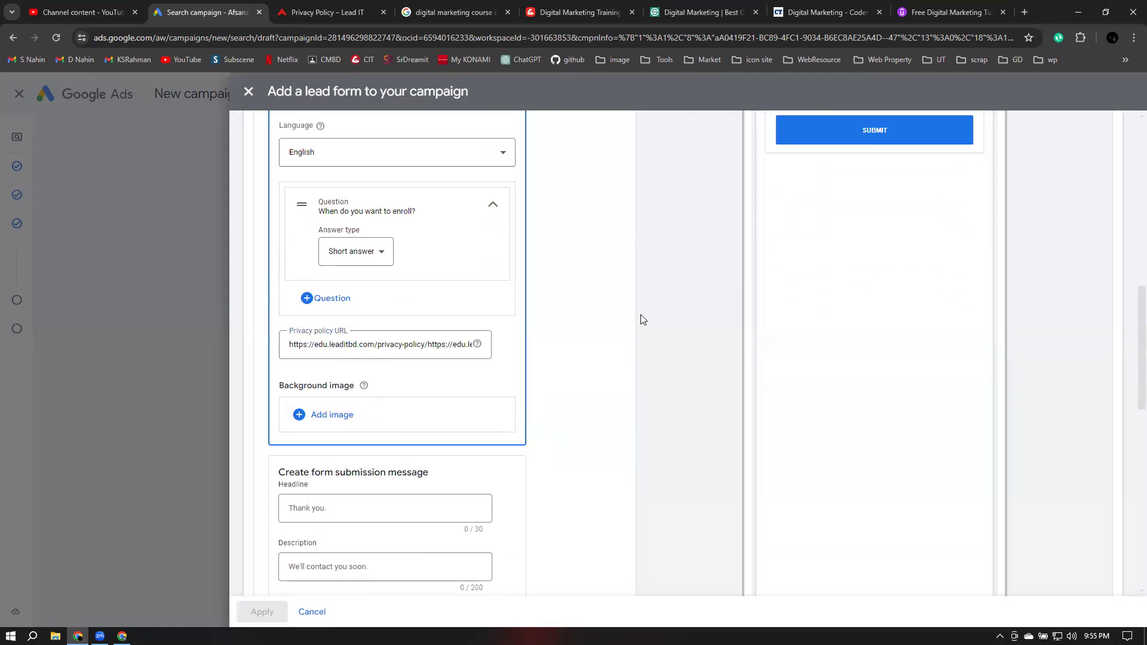
scroll(795, 328, up, 10)
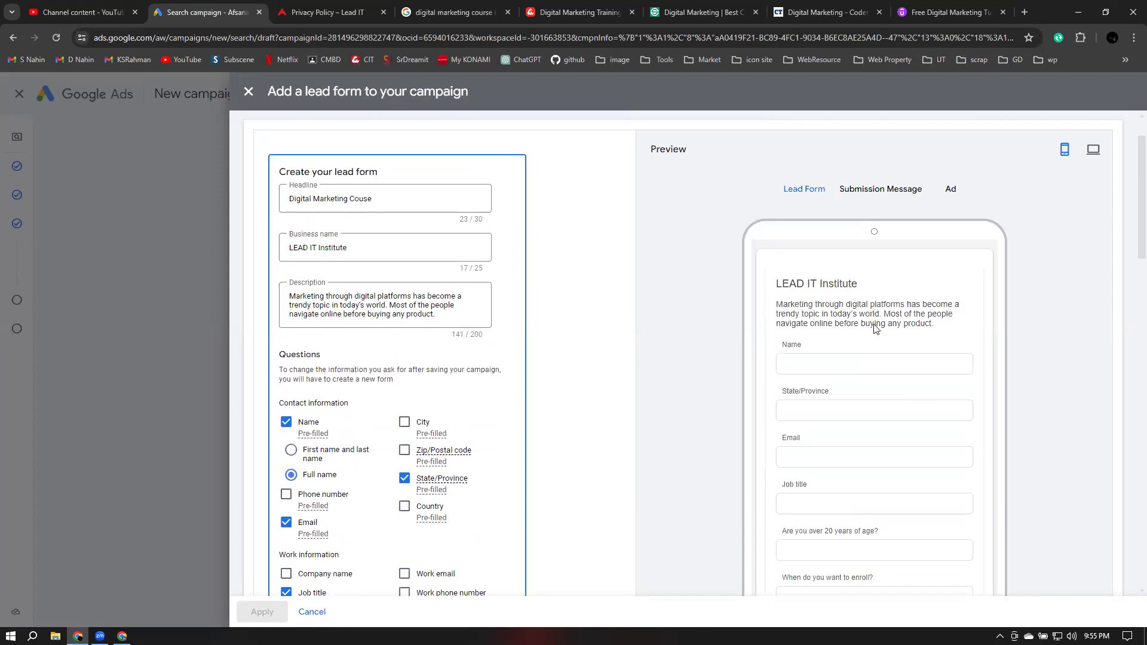
click(891, 190)
click(808, 190)
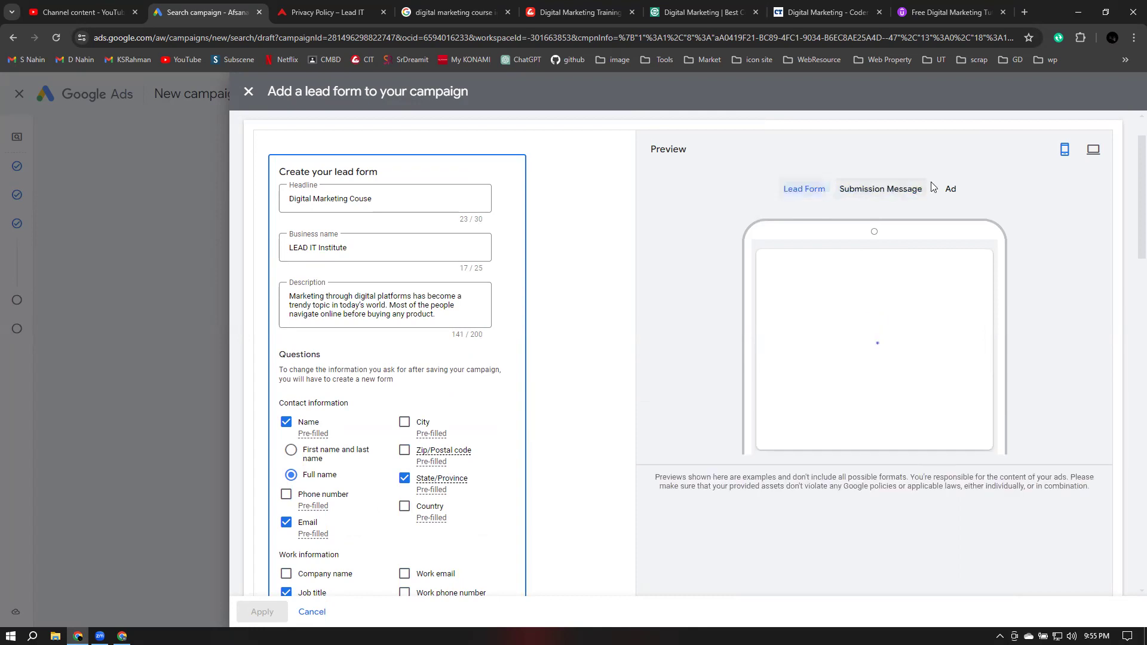
click(951, 190)
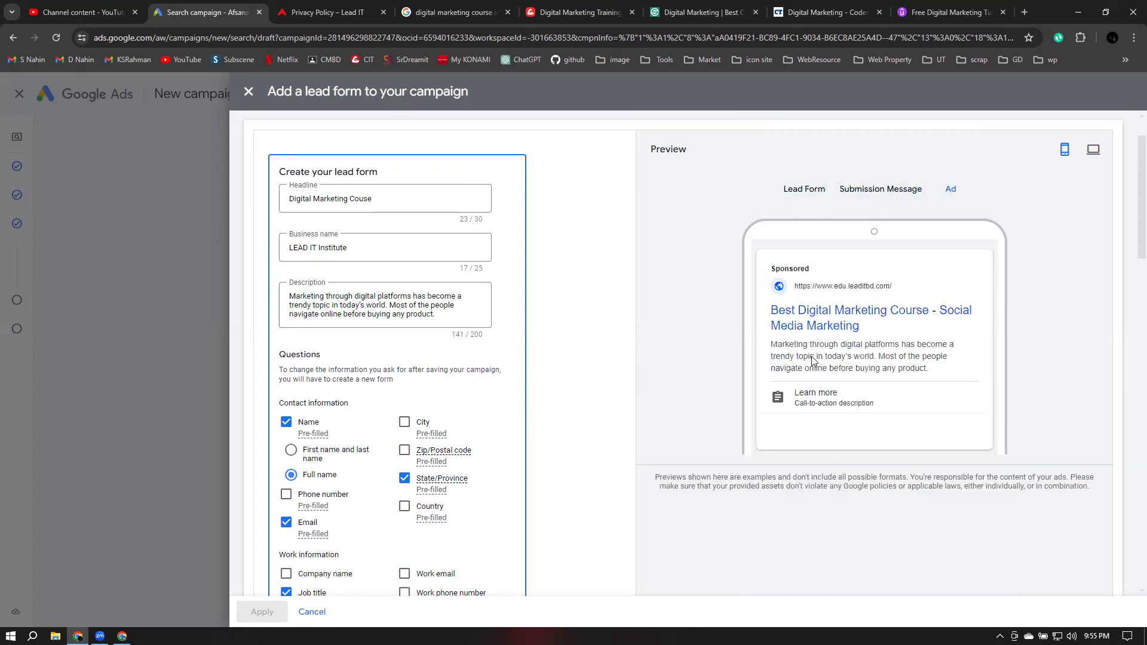
click(804, 189)
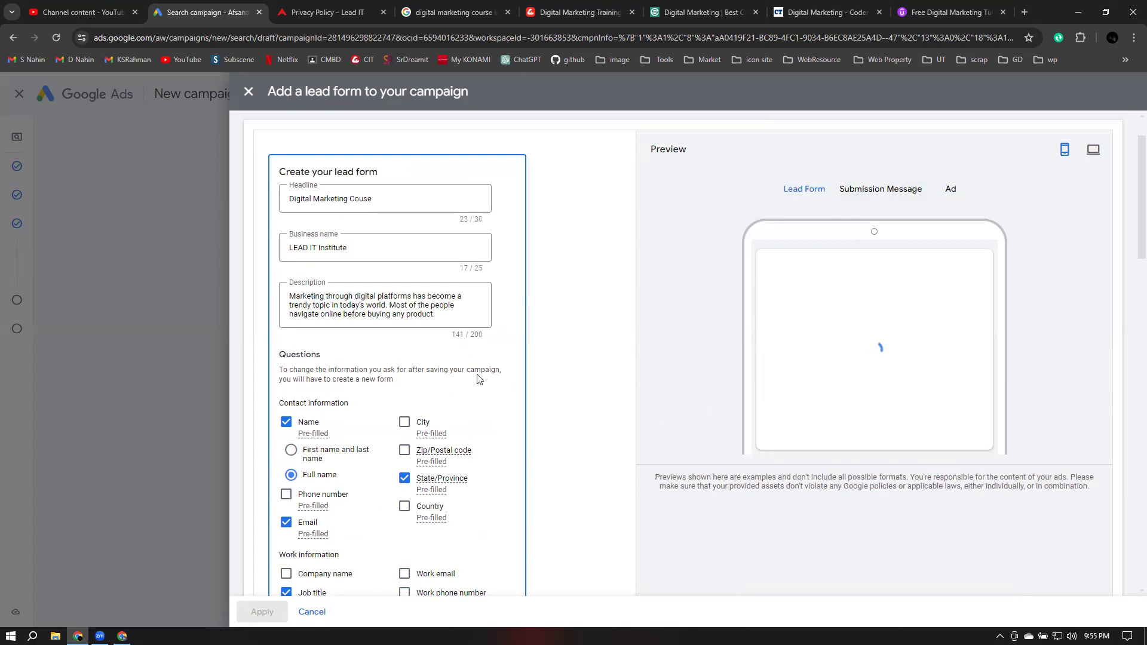
Open the lead form's background image chooser and bring up its upload options
scroll(483, 378, down, 10)
scroll(908, 369, up, 5)
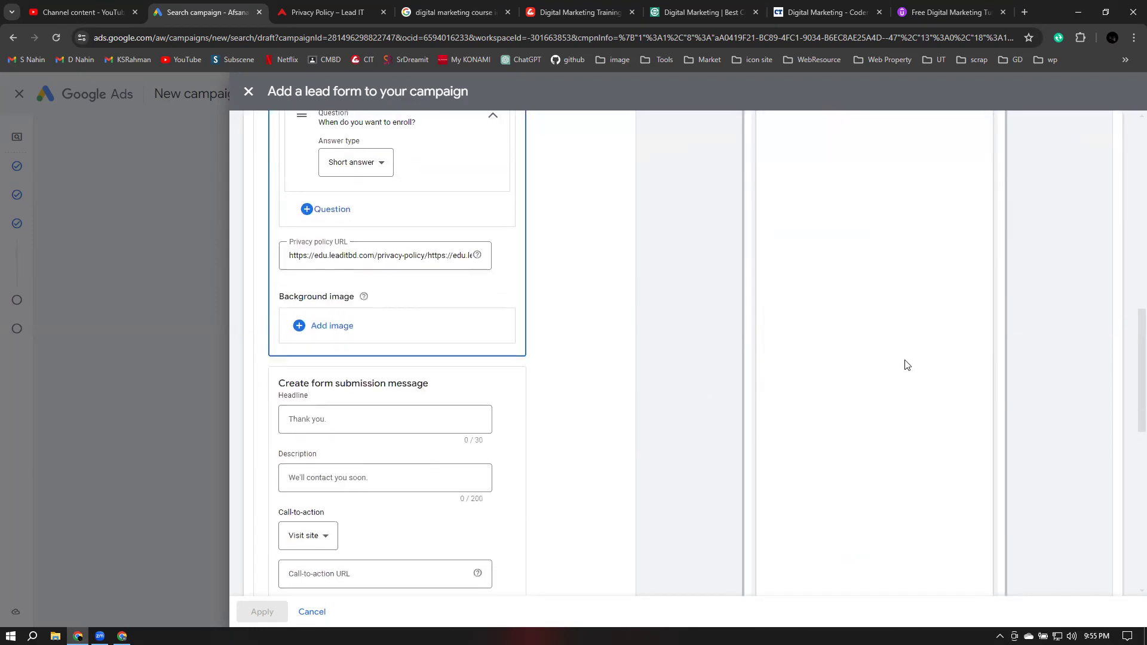
scroll(422, 397, down, 5)
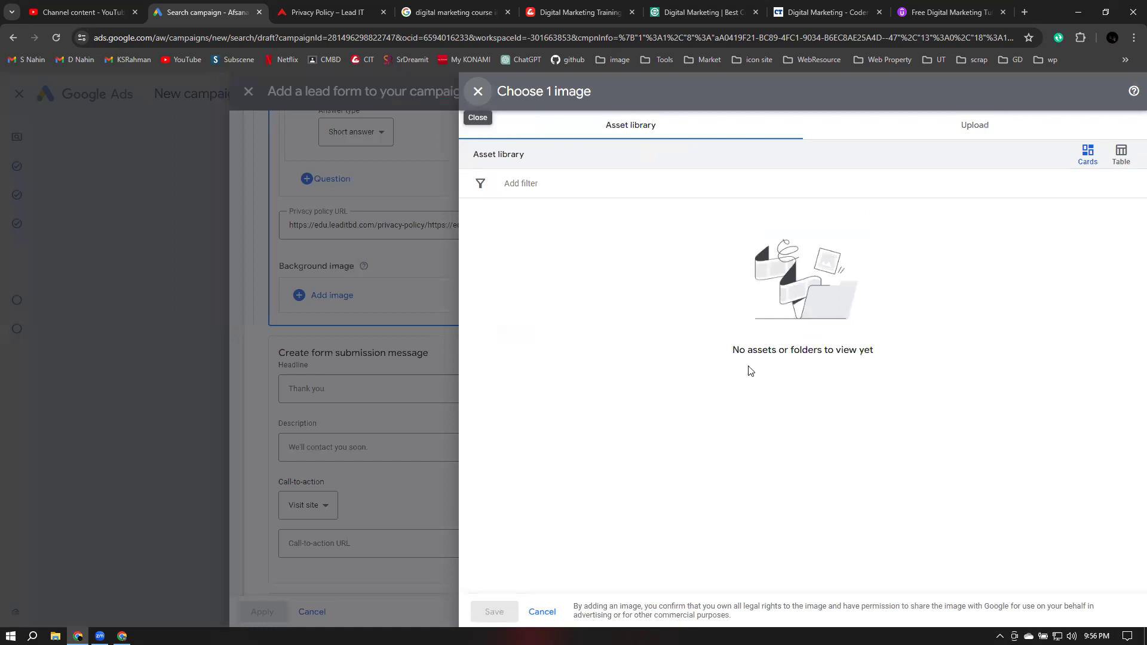
click(971, 128)
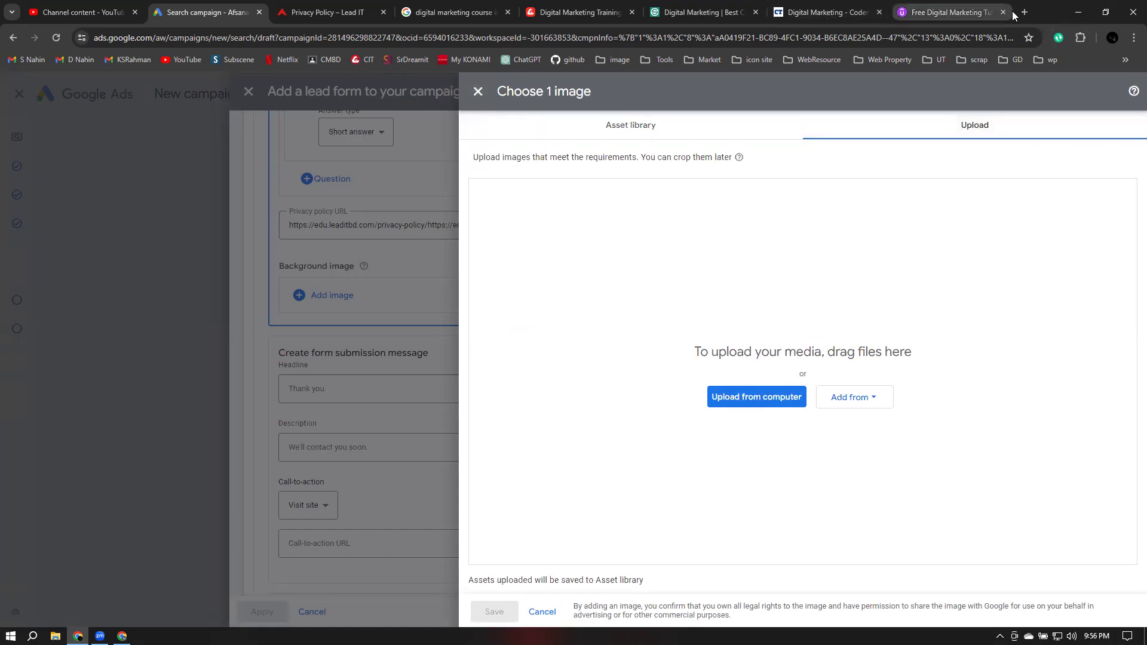
Search Google for "google leads form image size" and check the recommended background image dimensions
click(452, 13)
double_click(361, 96)
key(ctrl+a)
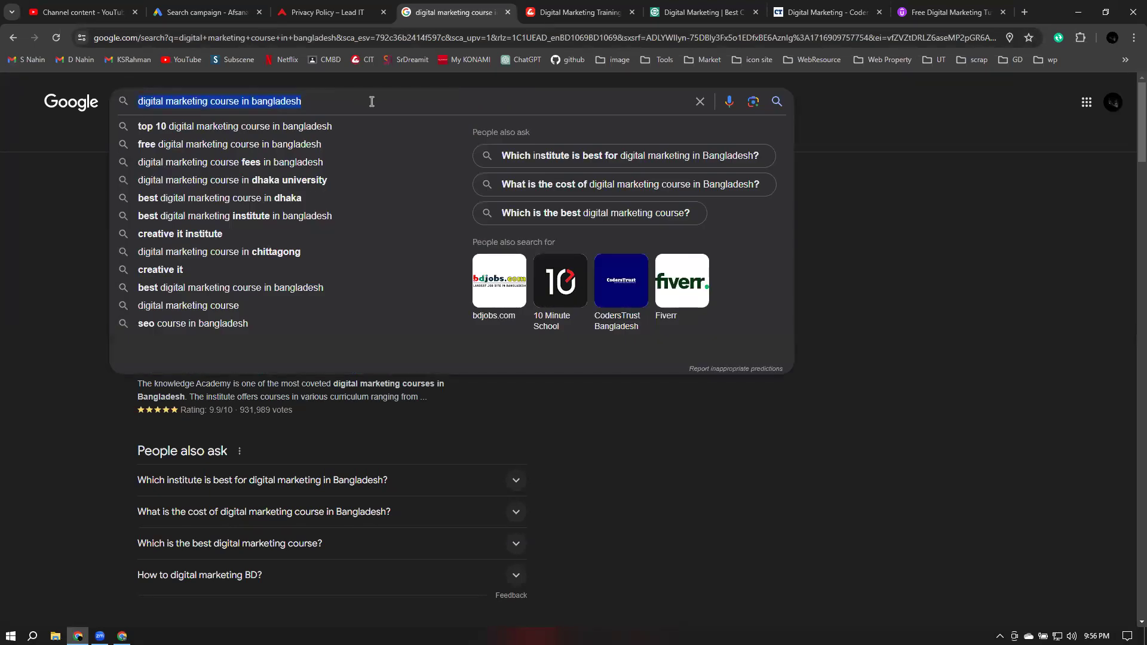
text(google )
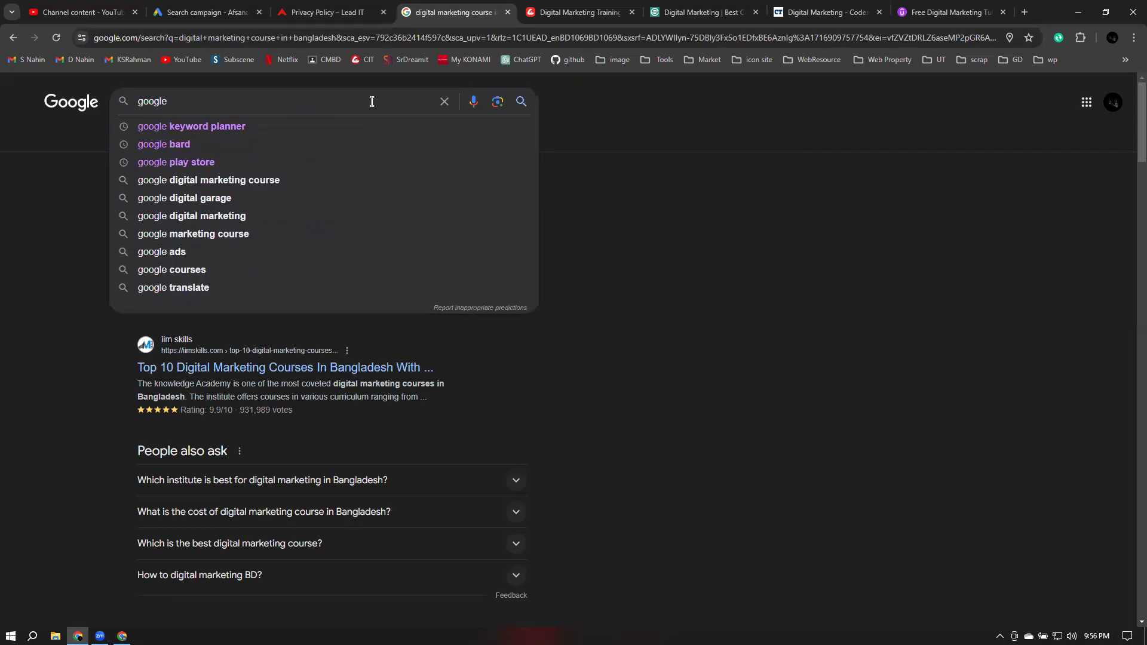
text(leads)
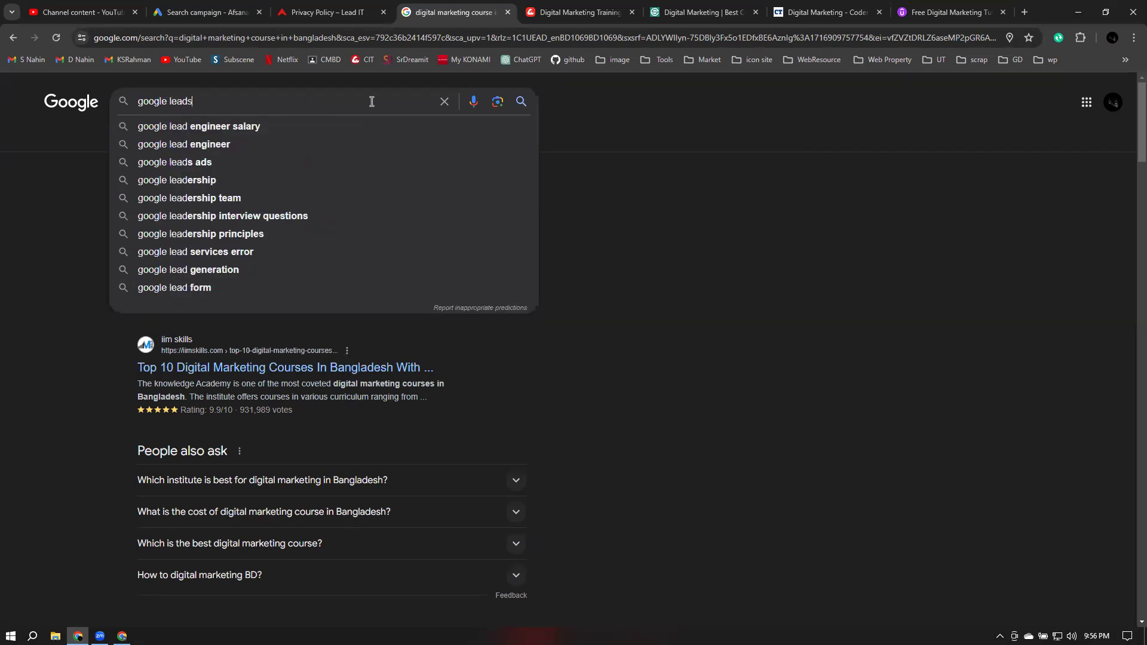
text( form ima)
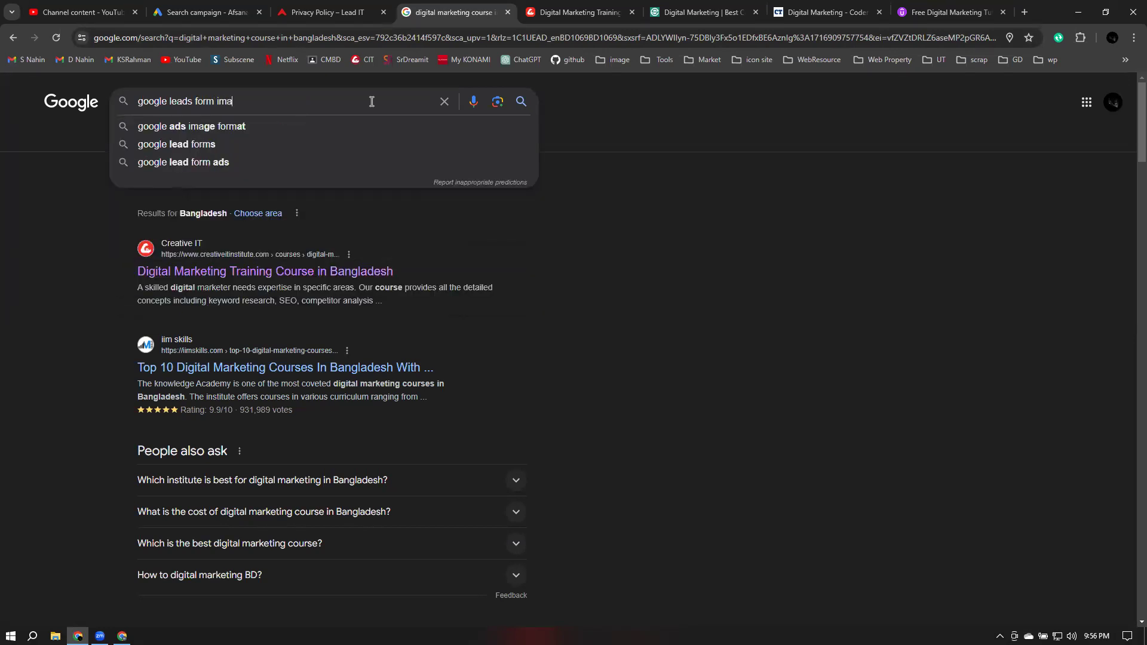
text(ge size)
key(Return)
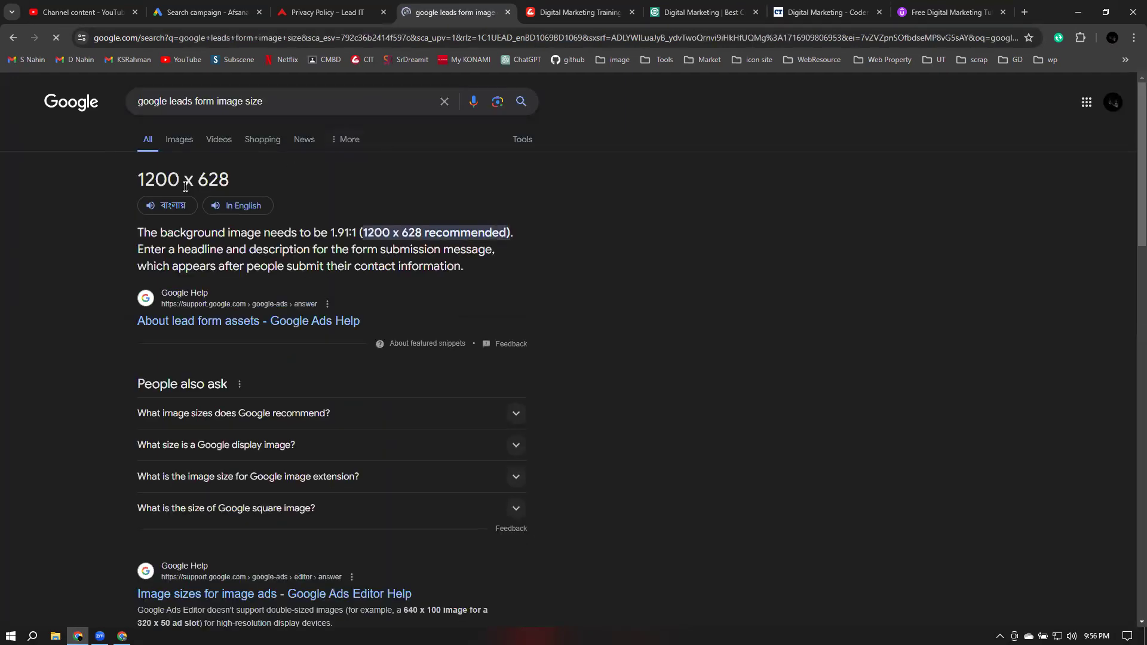
double_click(235, 178)
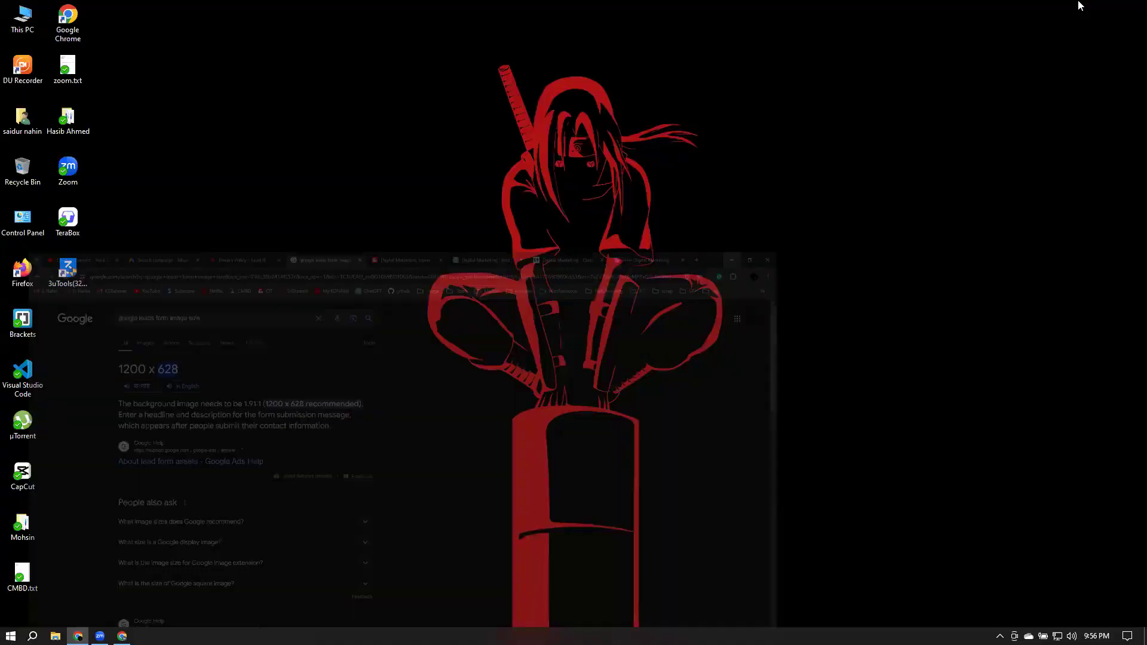
Minimize the browser and open the Downloads folder in File Explorer
click(1078, 12)
double_click(23, 19)
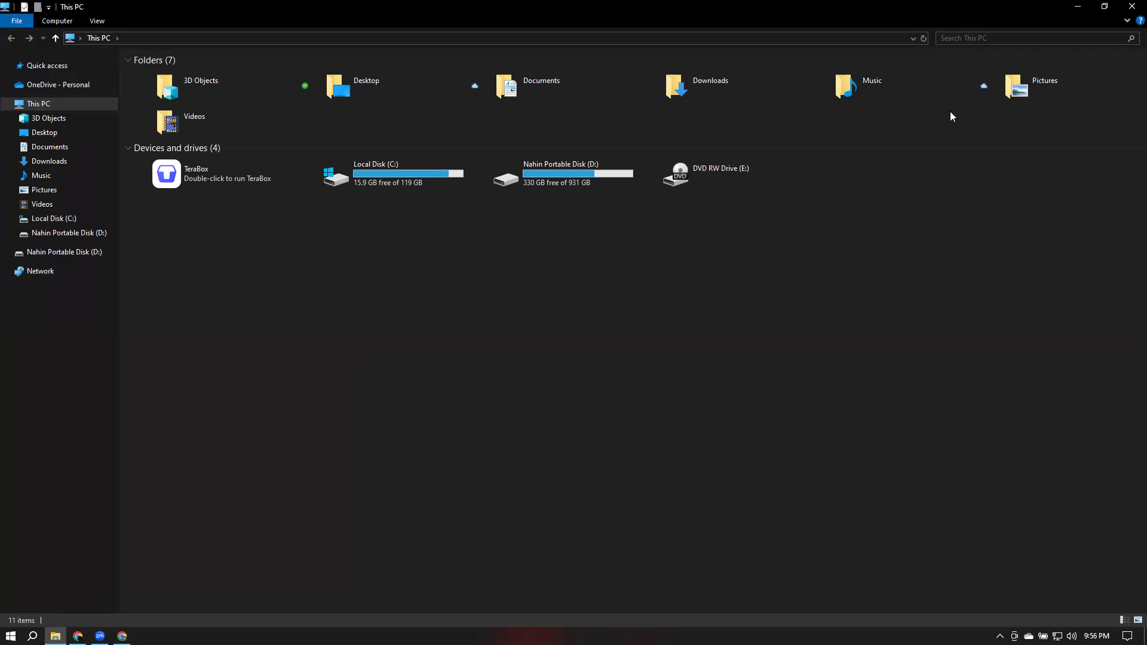
click(701, 92)
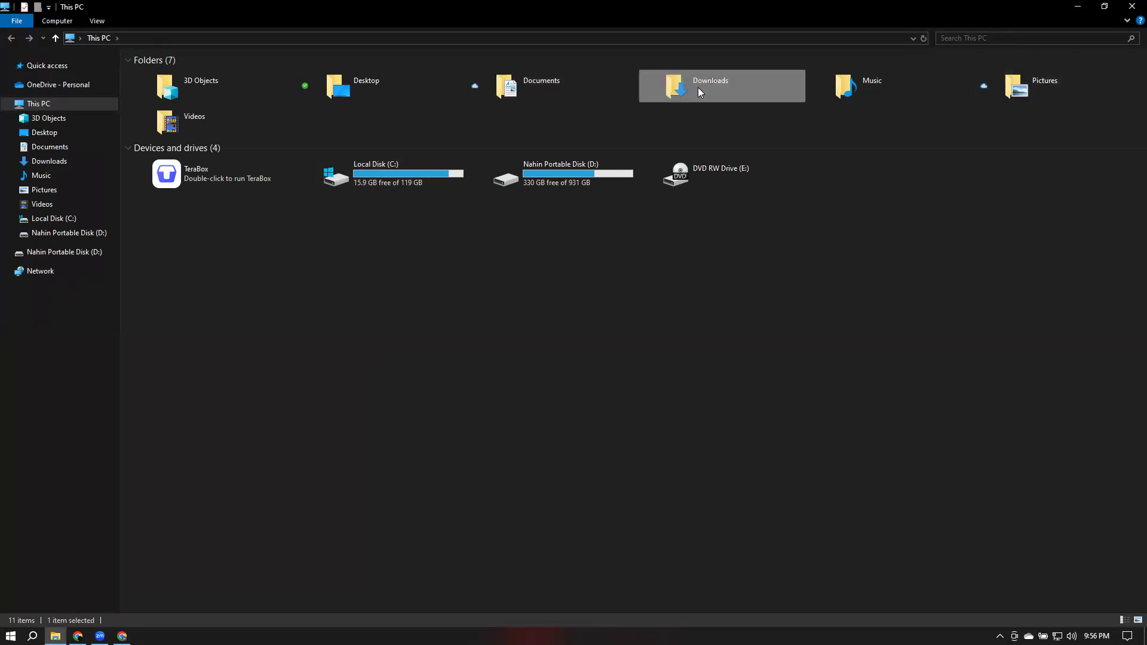
double_click(698, 87)
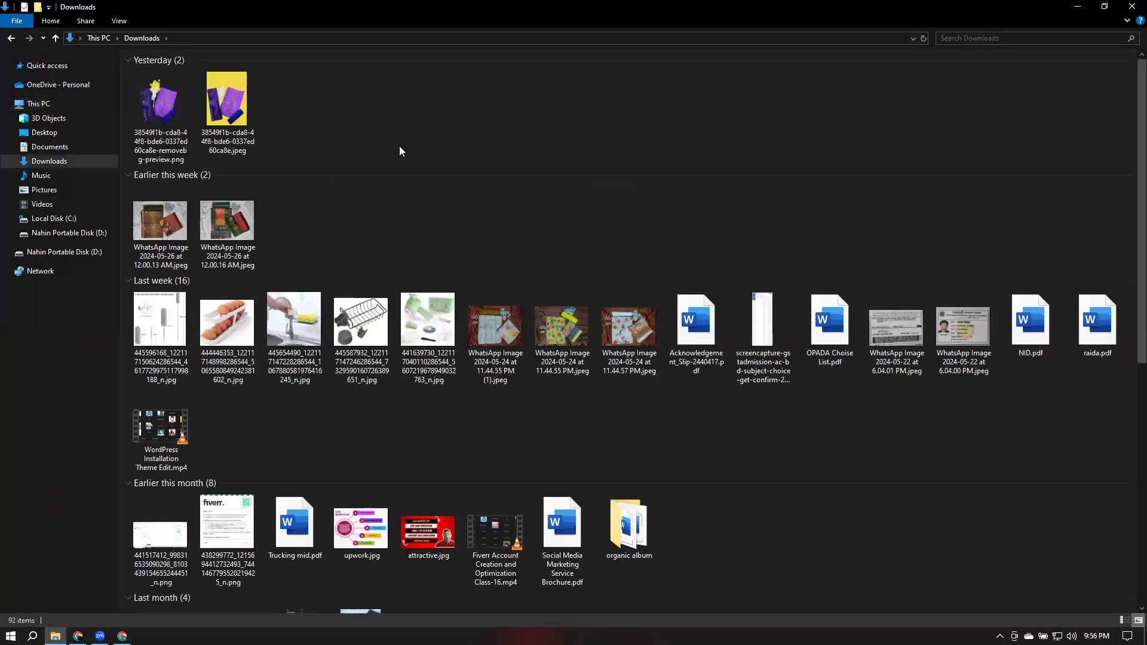
Find lead it.jpg among the Downloads files and open it for editing in Paint
scroll(471, 270, down, 3)
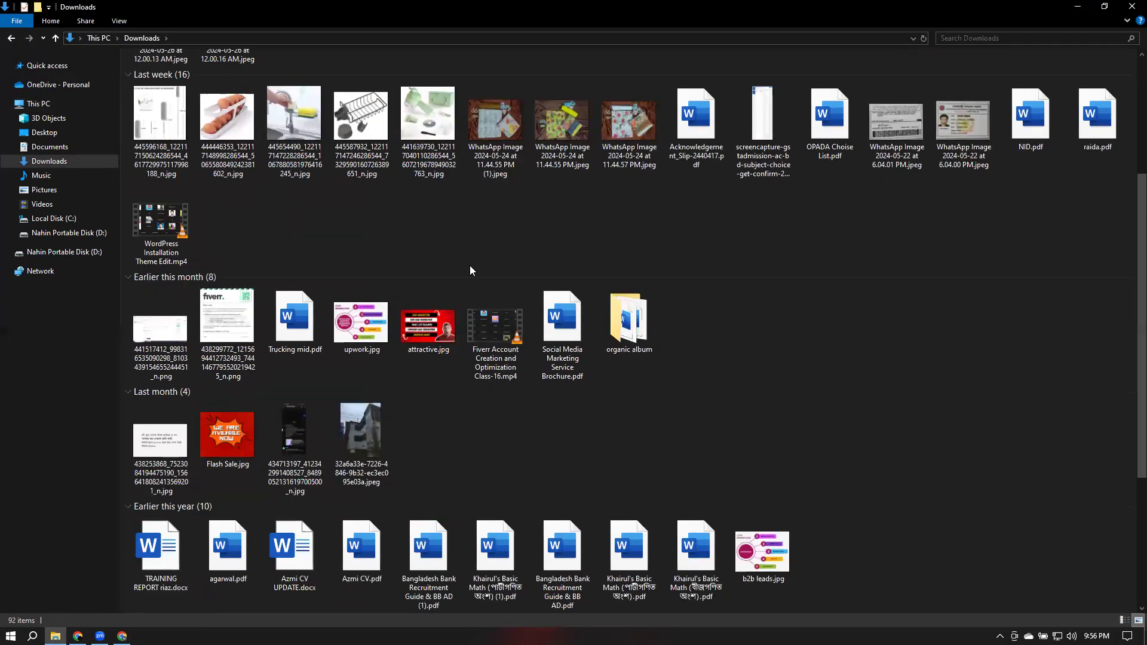
scroll(472, 270, down, 3)
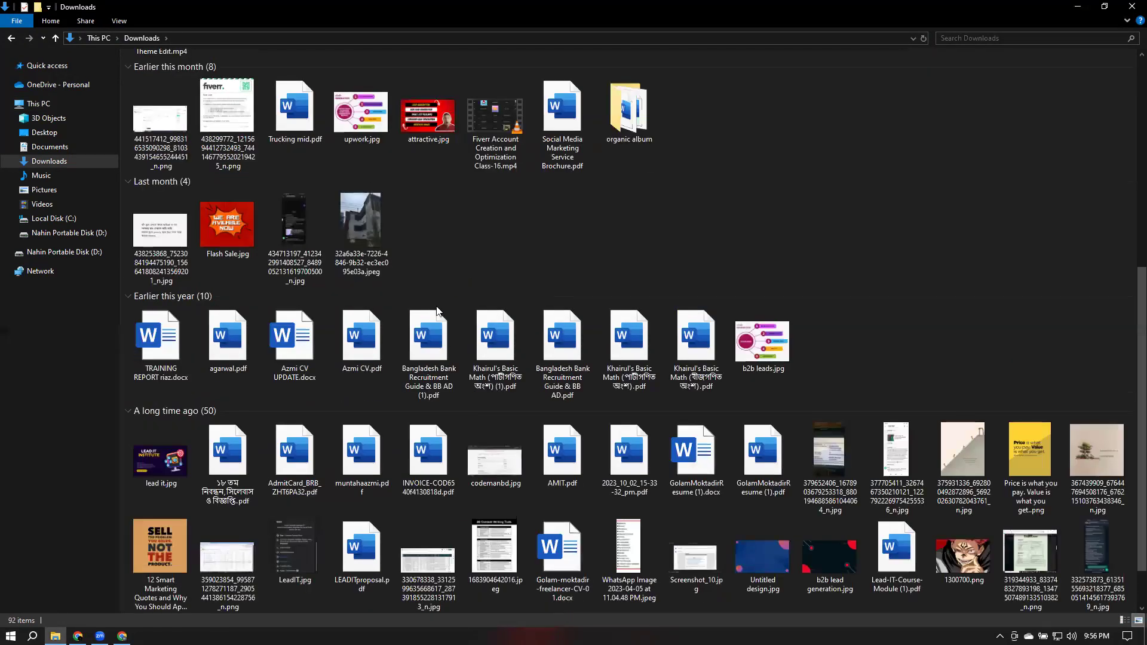
mouse_move(158, 465)
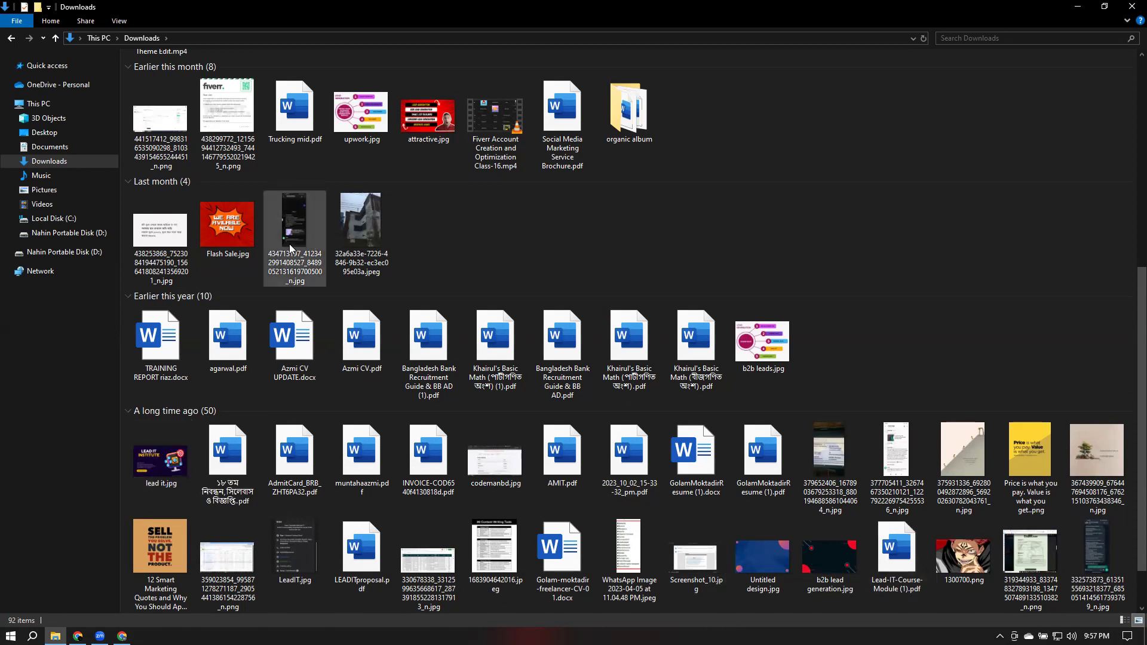
scroll(289, 244, up, 6)
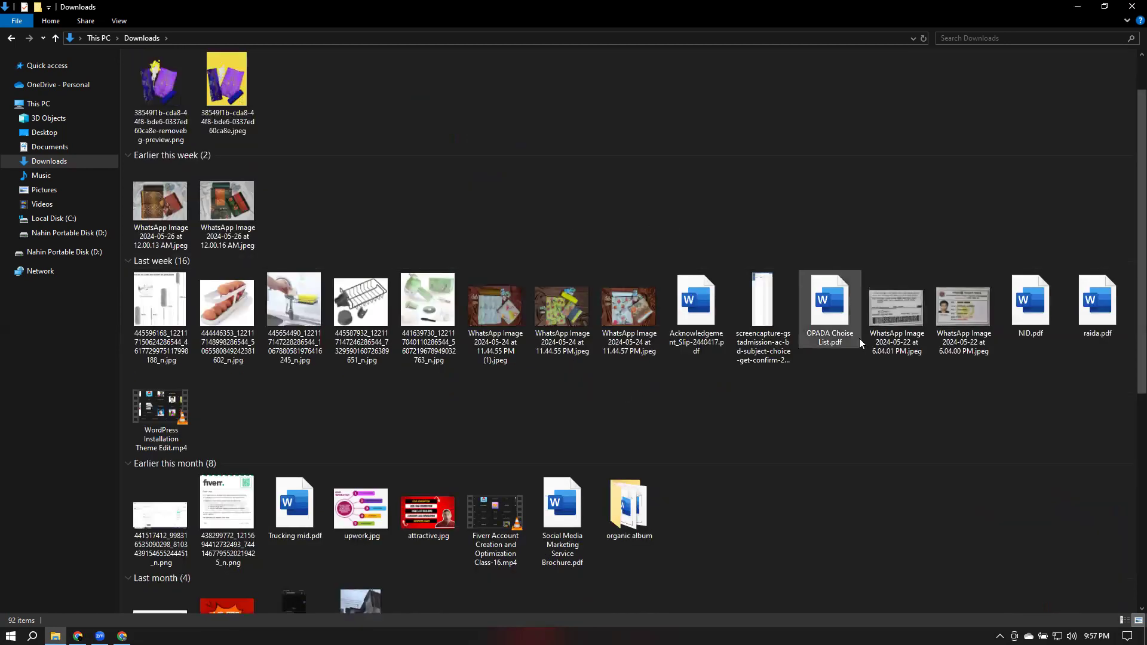
scroll(858, 341, down, 9)
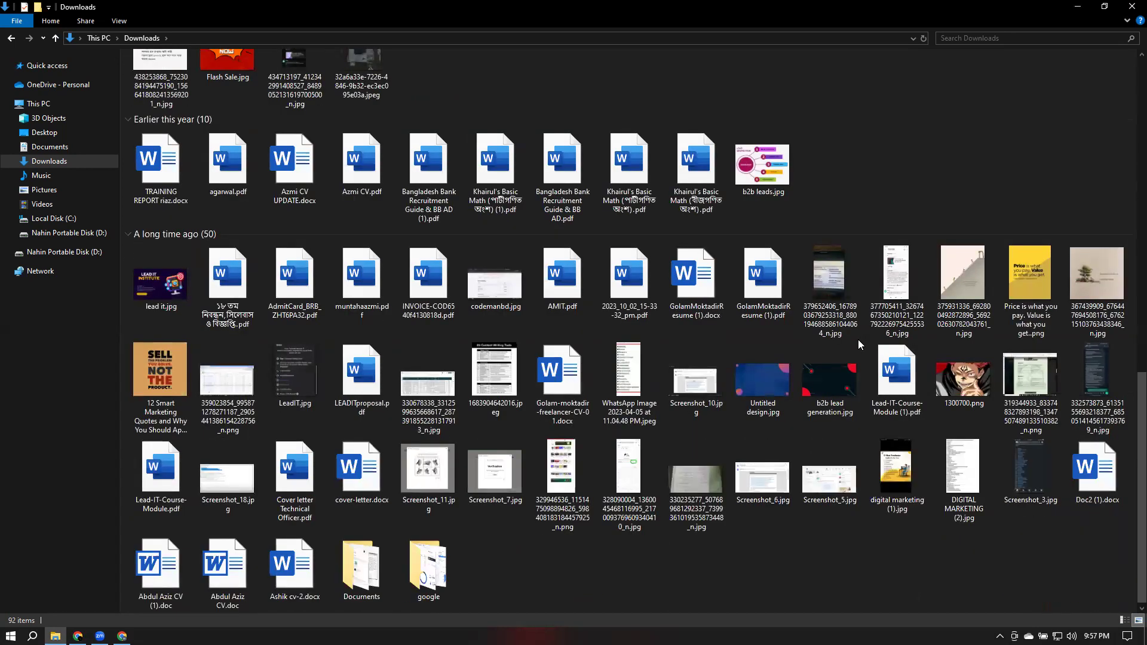
double_click(158, 294)
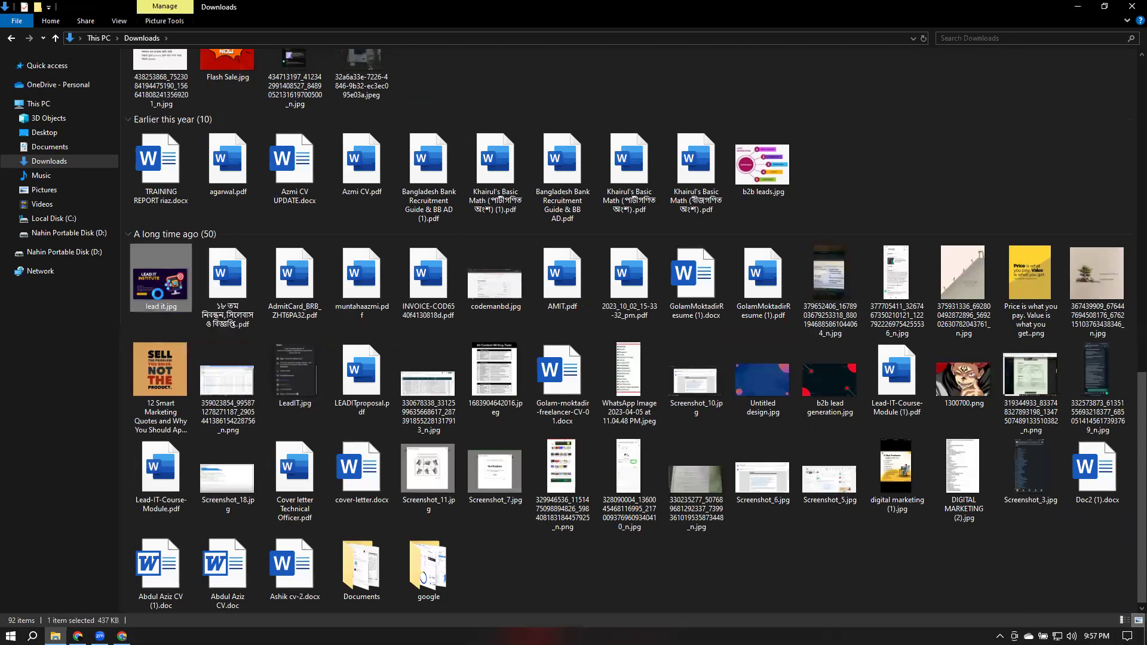
right_click(177, 293)
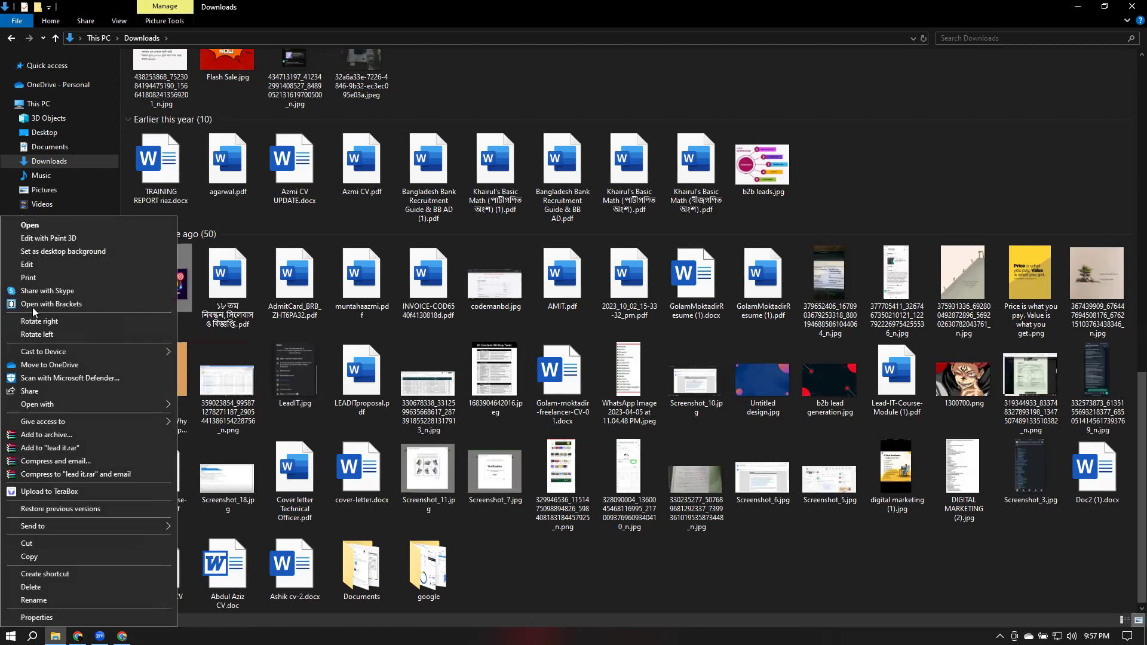
click(56, 265)
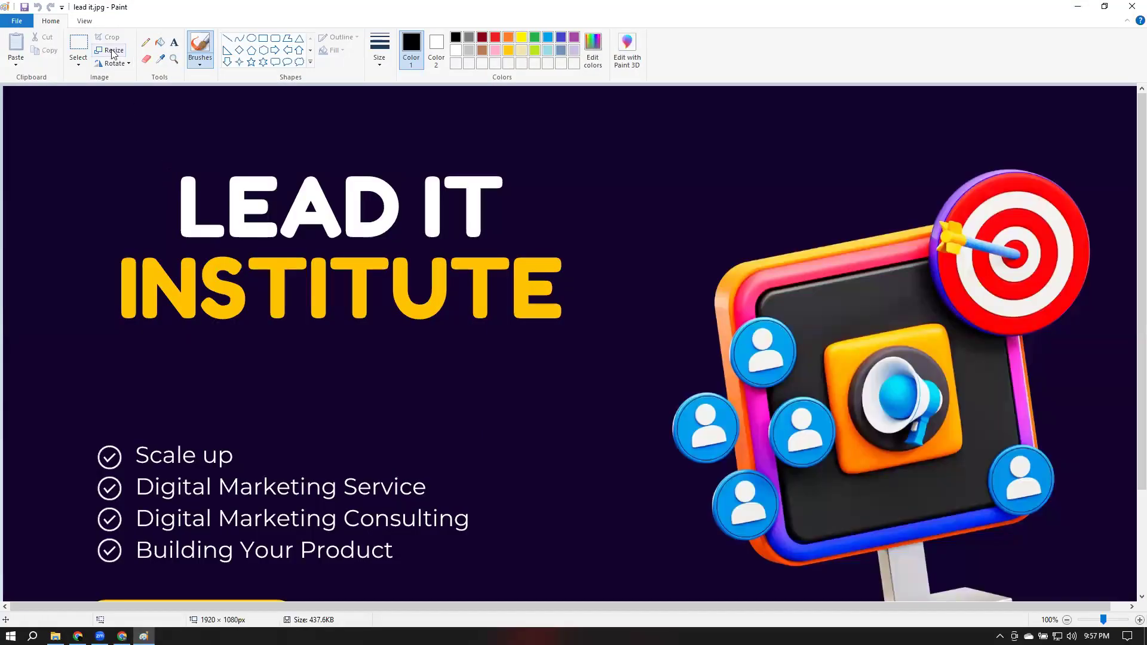
Resize the image to 1200 x 628 pixels without maintaining the aspect ratio, and save it before closing Paint
click(112, 50)
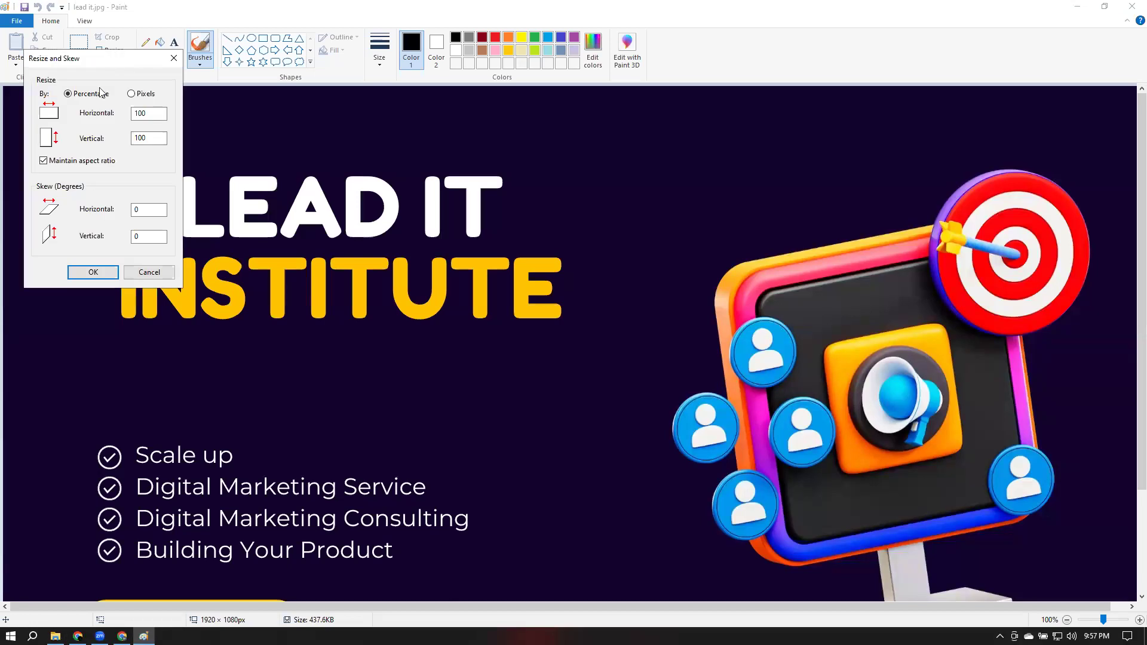
click(131, 94)
click(43, 161)
double_click(149, 113)
text(12)
click(159, 137)
double_click(159, 136)
text(628)
click(78, 636)
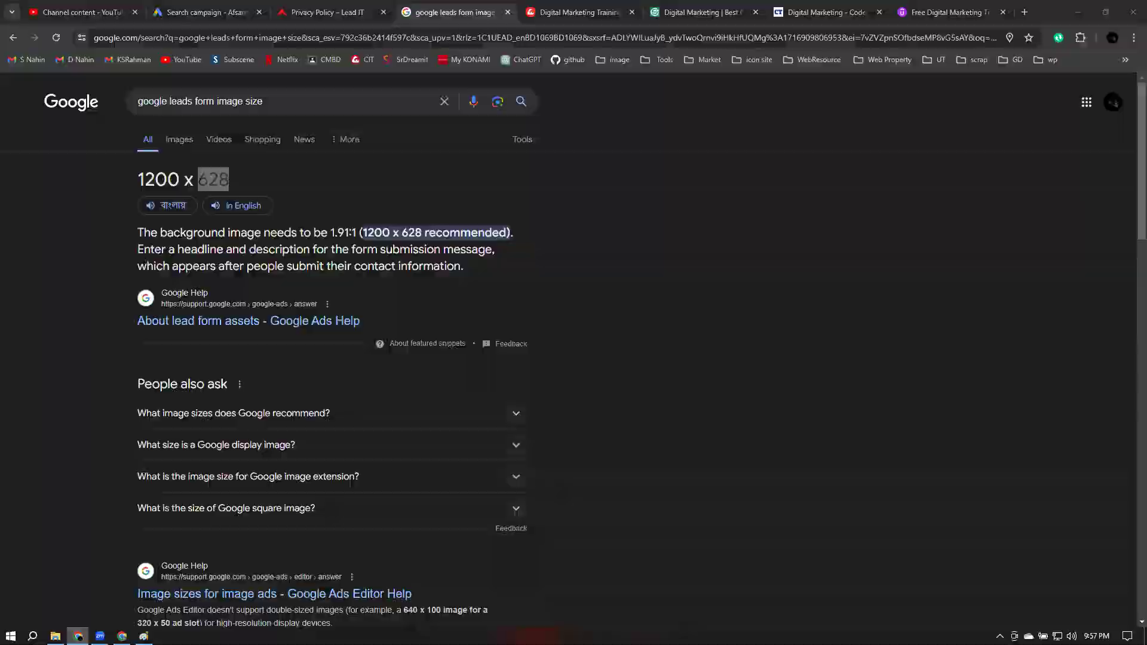
key(alt+Tab)
click(93, 273)
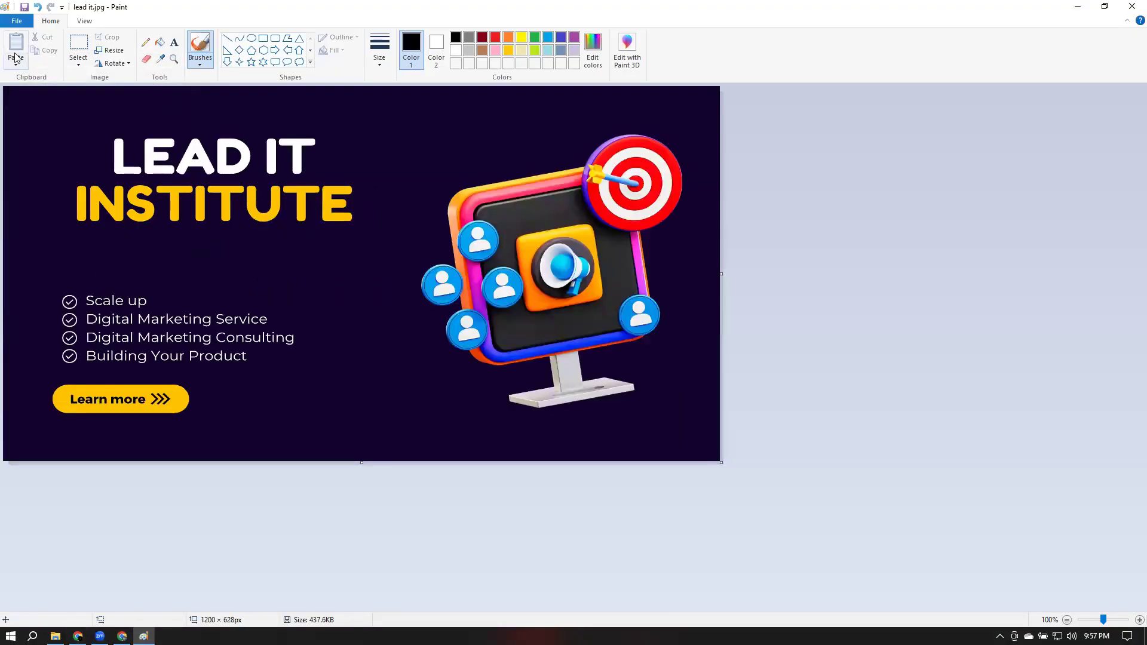
click(24, 8)
click(1132, 6)
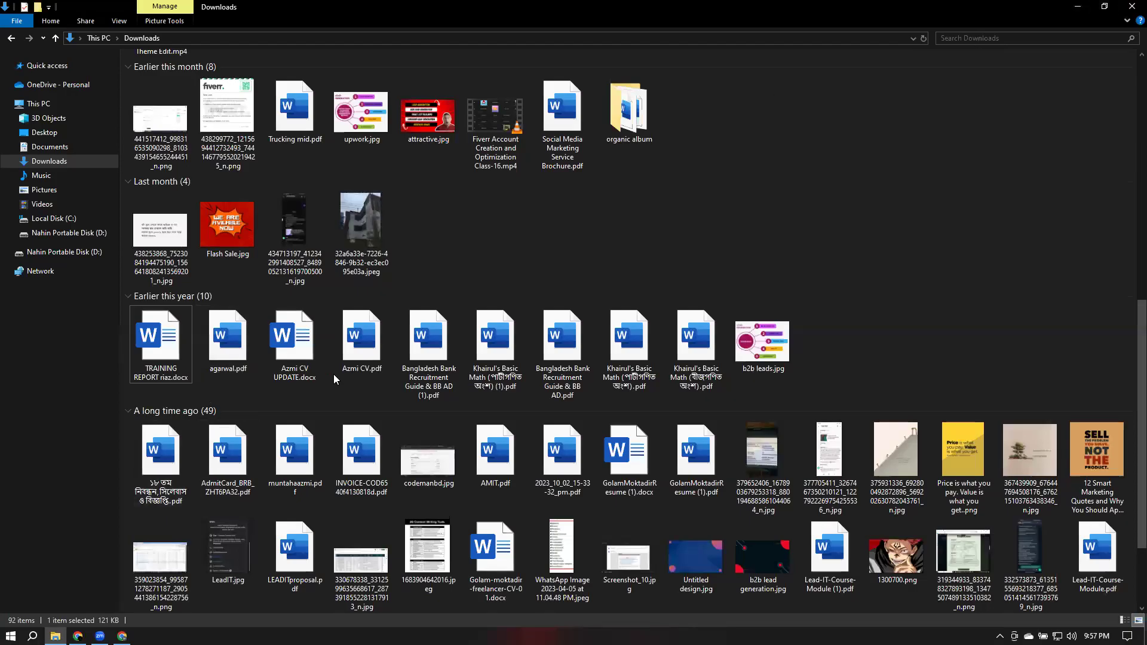
Return to the Google Ads image chooser and upload lead it.jpg from the Downloads folder
scroll(338, 376, up, 5)
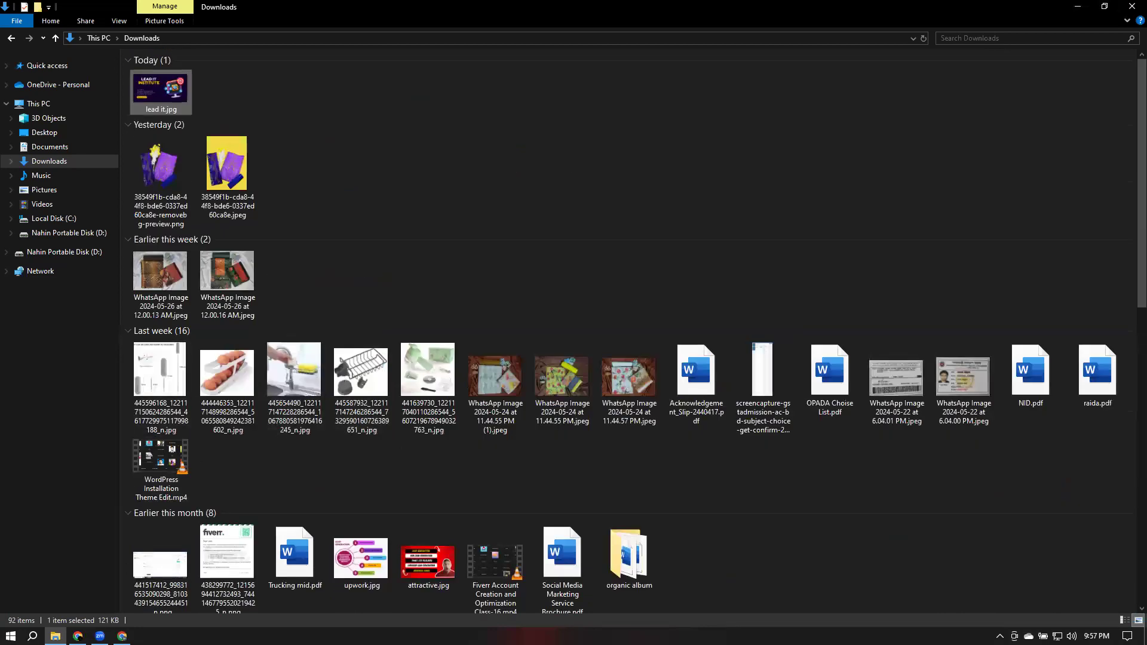
click(77, 636)
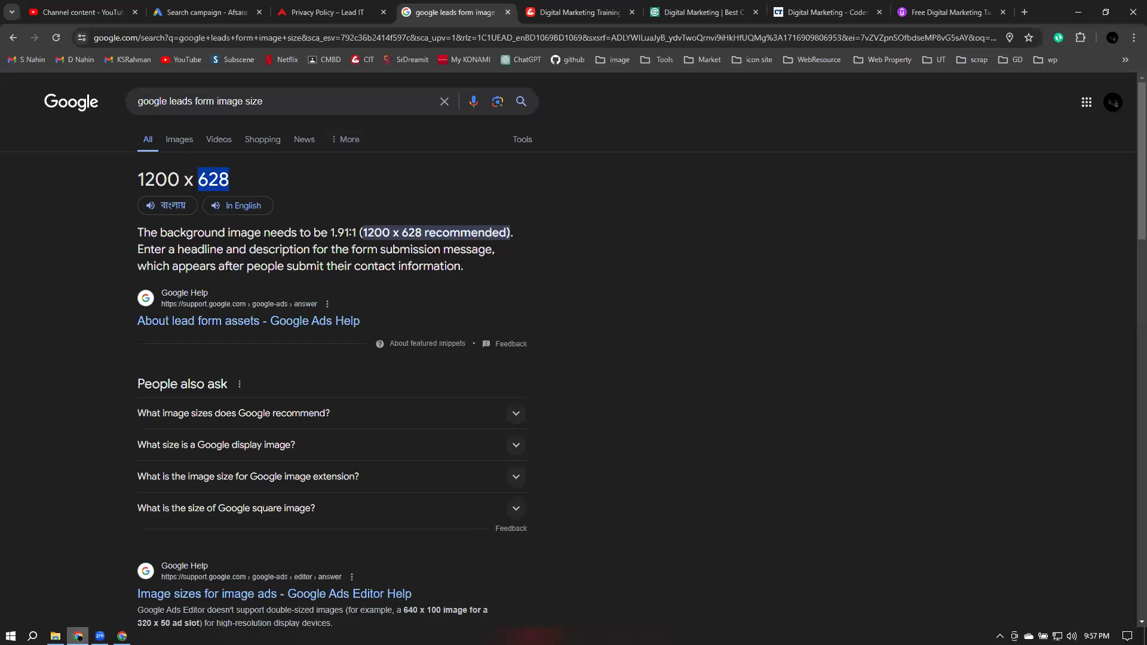
click(236, 5)
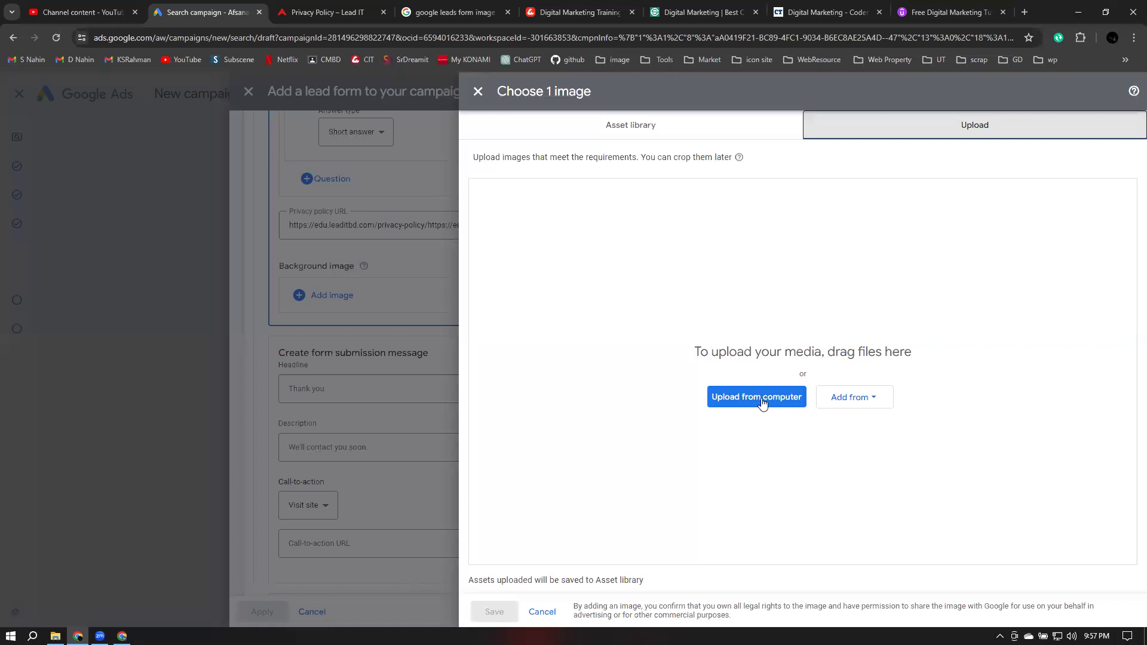
click(762, 398)
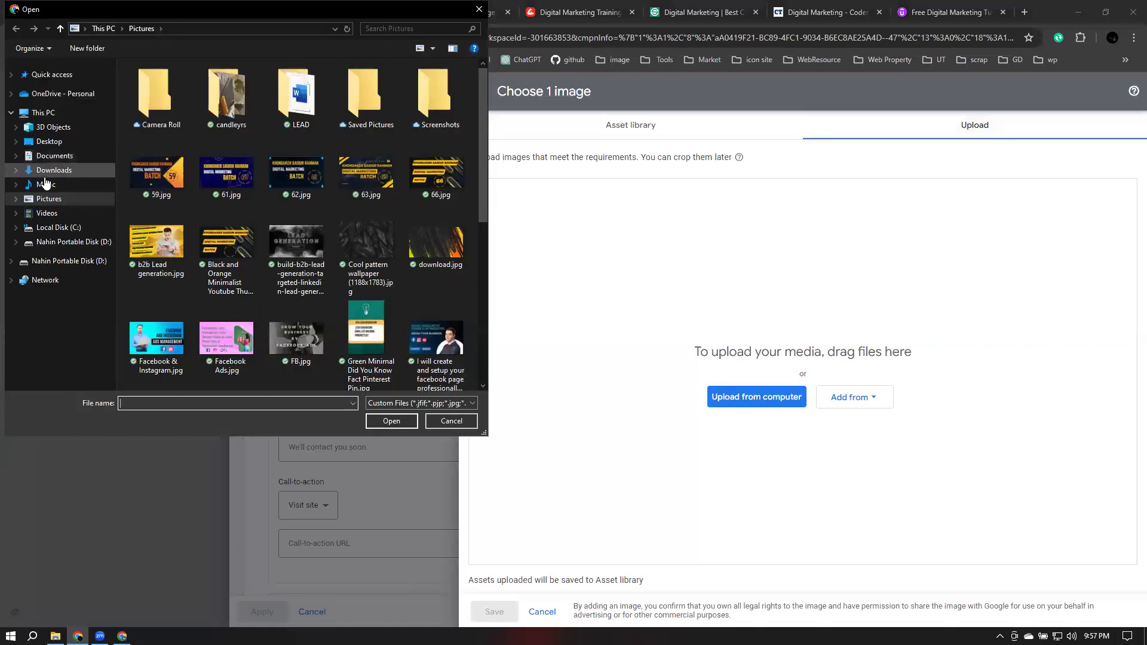
click(50, 171)
click(171, 123)
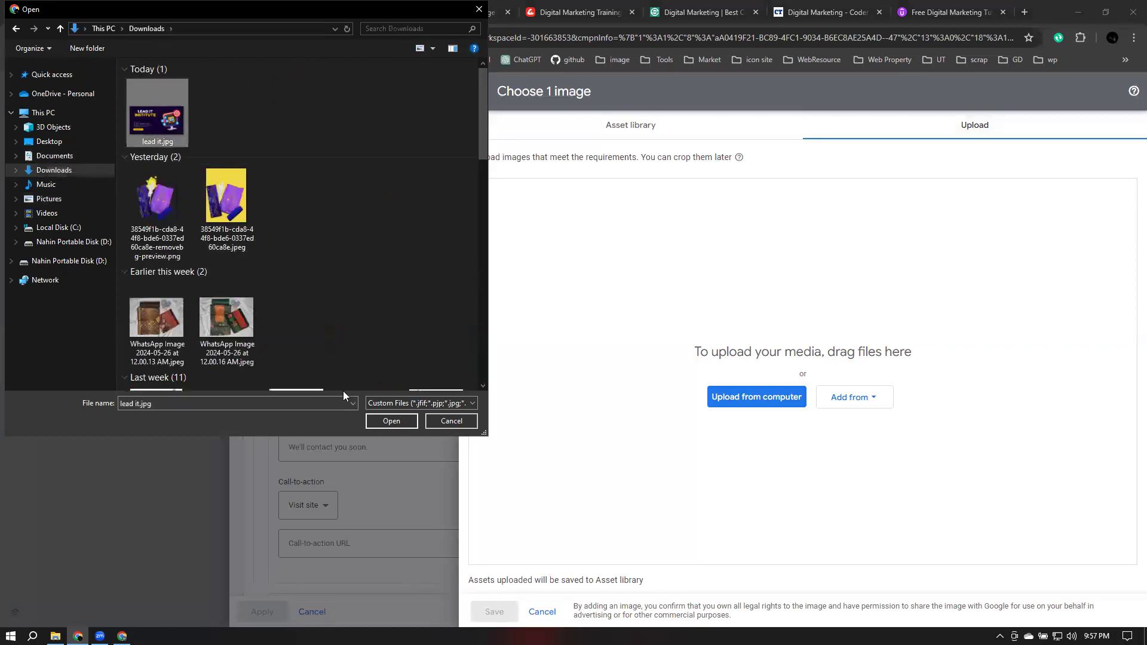
click(391, 421)
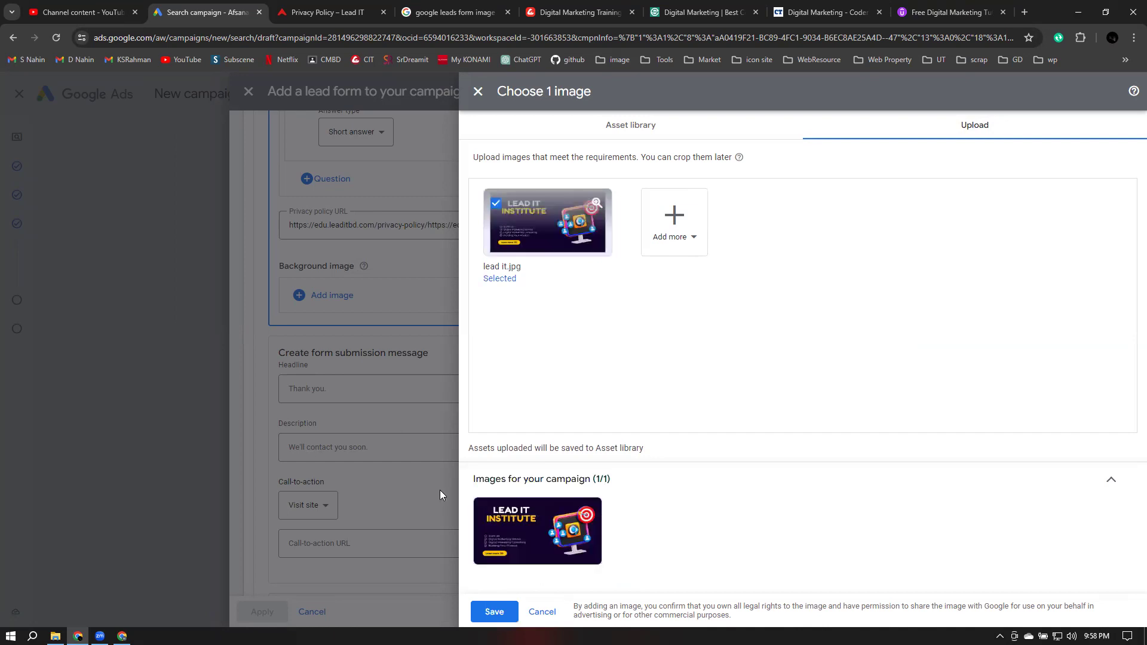
Accept the 1.91:1 crop of lead it.jpg and save it as the lead form's background image
mouse_move(540, 537)
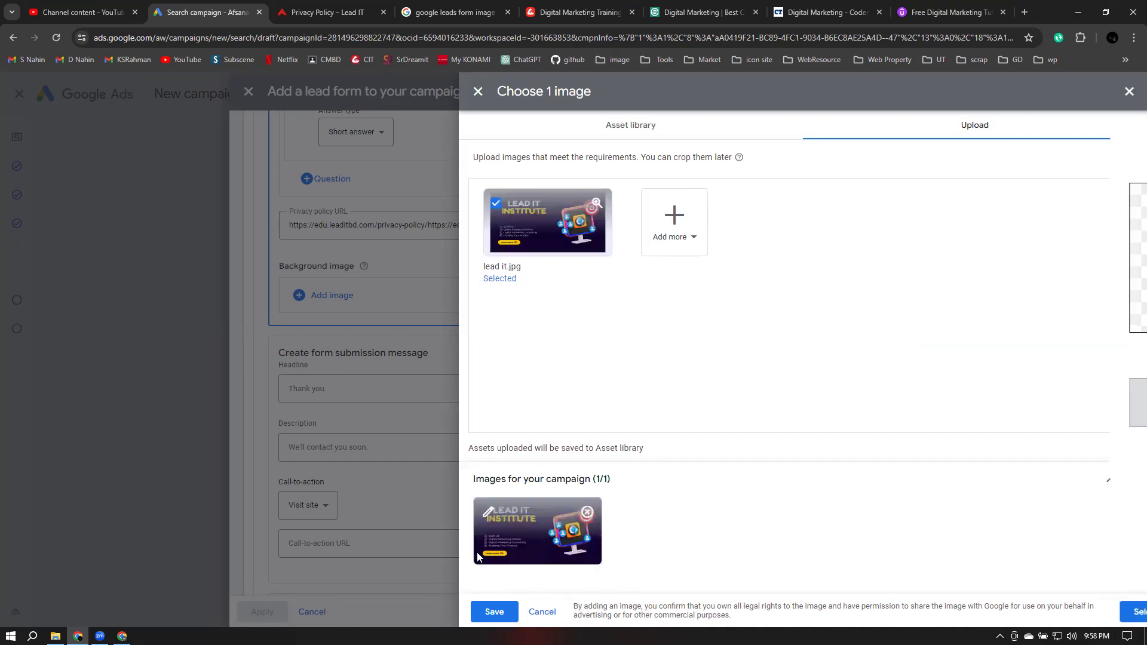
click(525, 542)
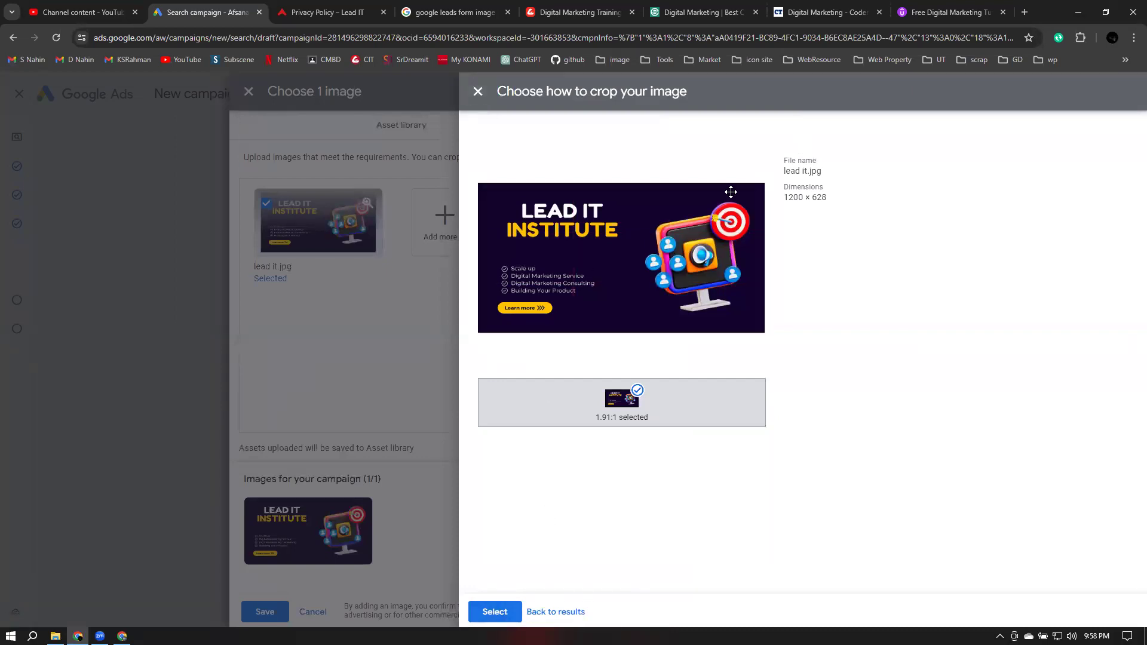
click(470, 615)
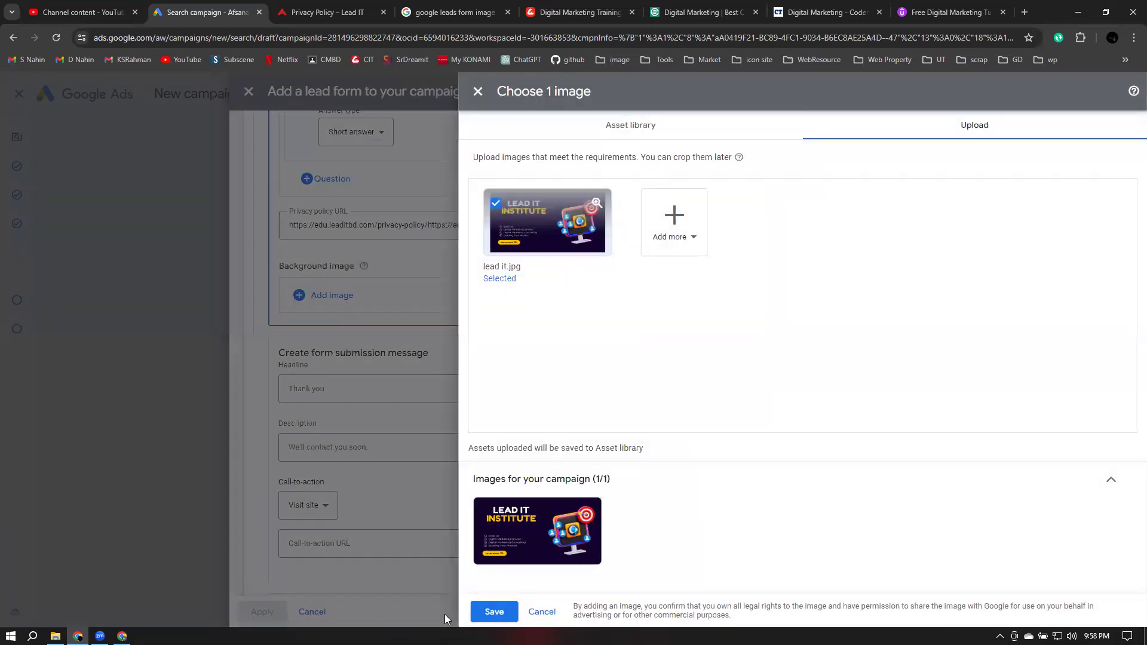
click(485, 612)
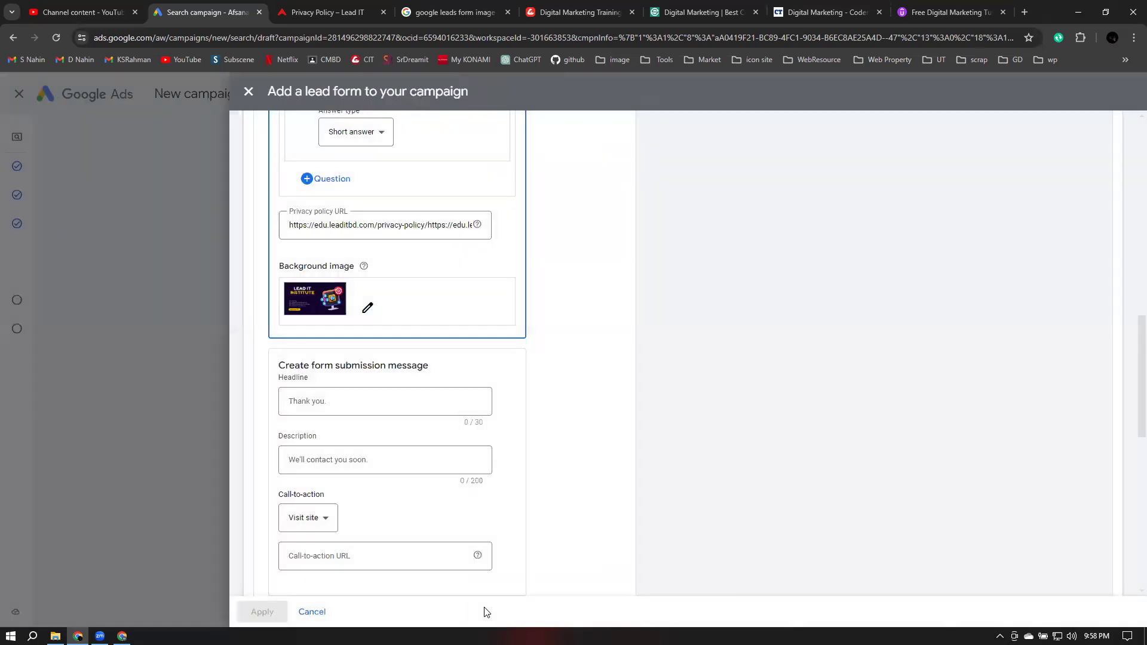
Fill in the form submission message with headline "Thank You So Much" and description "We'll Contact You Very Soon"
scroll(607, 372, up, 15)
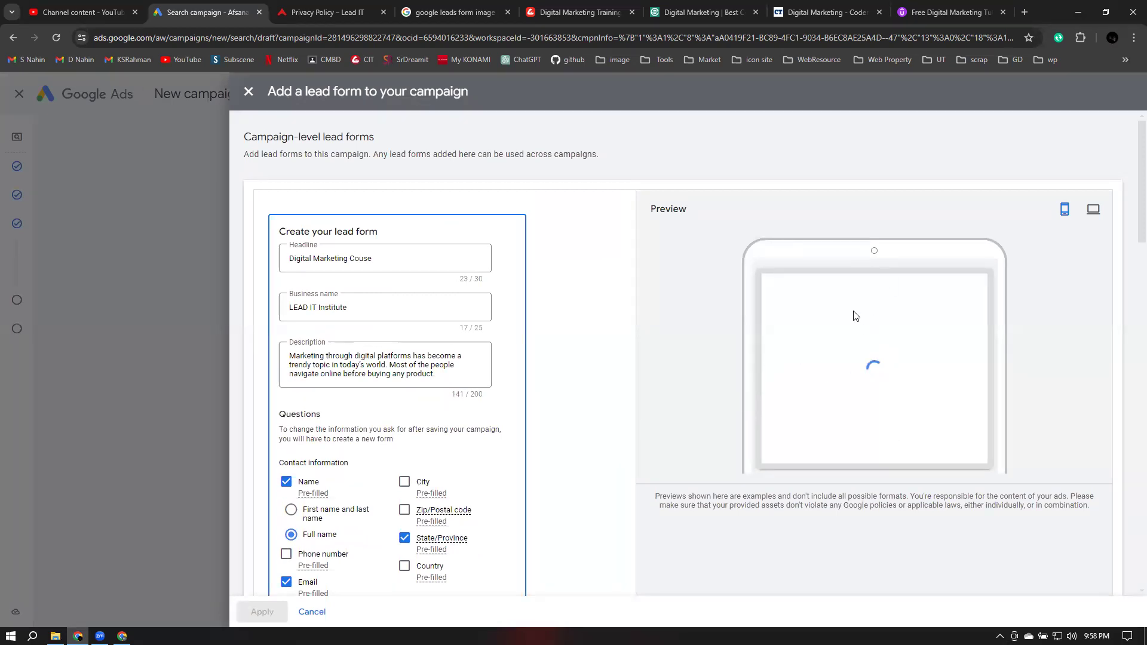
scroll(666, 439, down, 15)
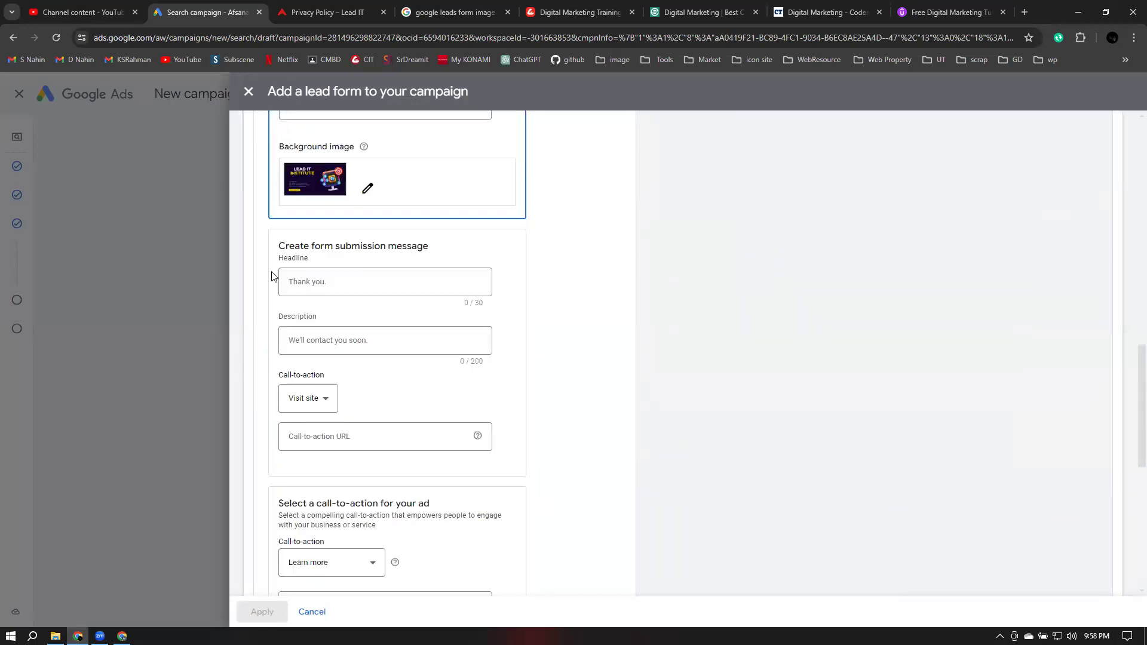
click(439, 253)
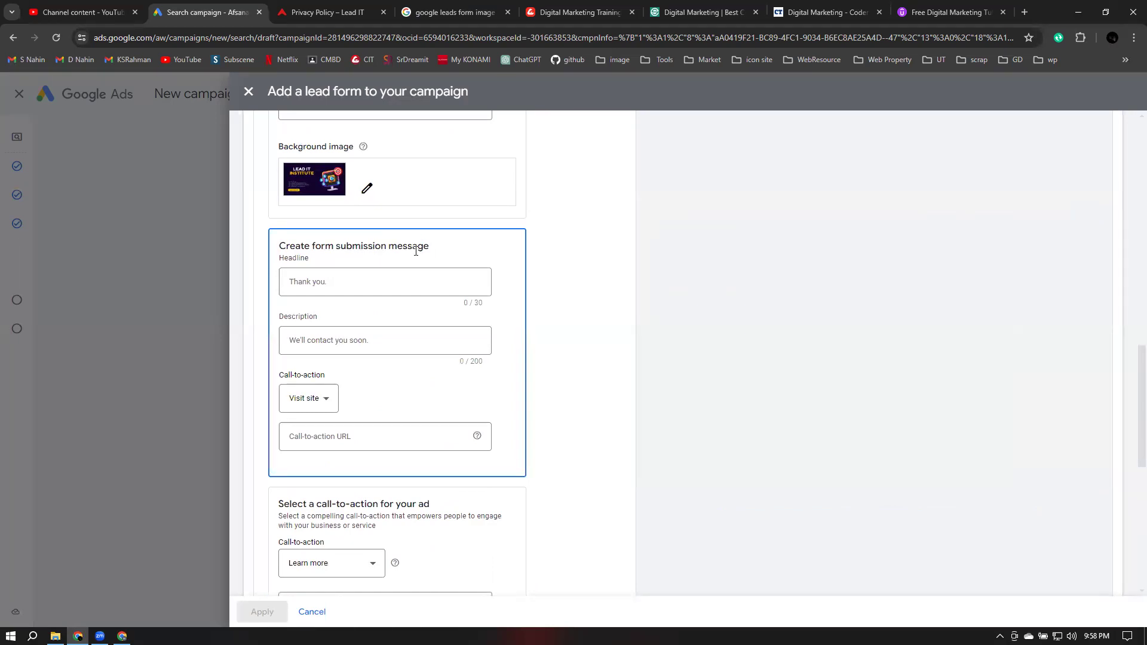
click(326, 279)
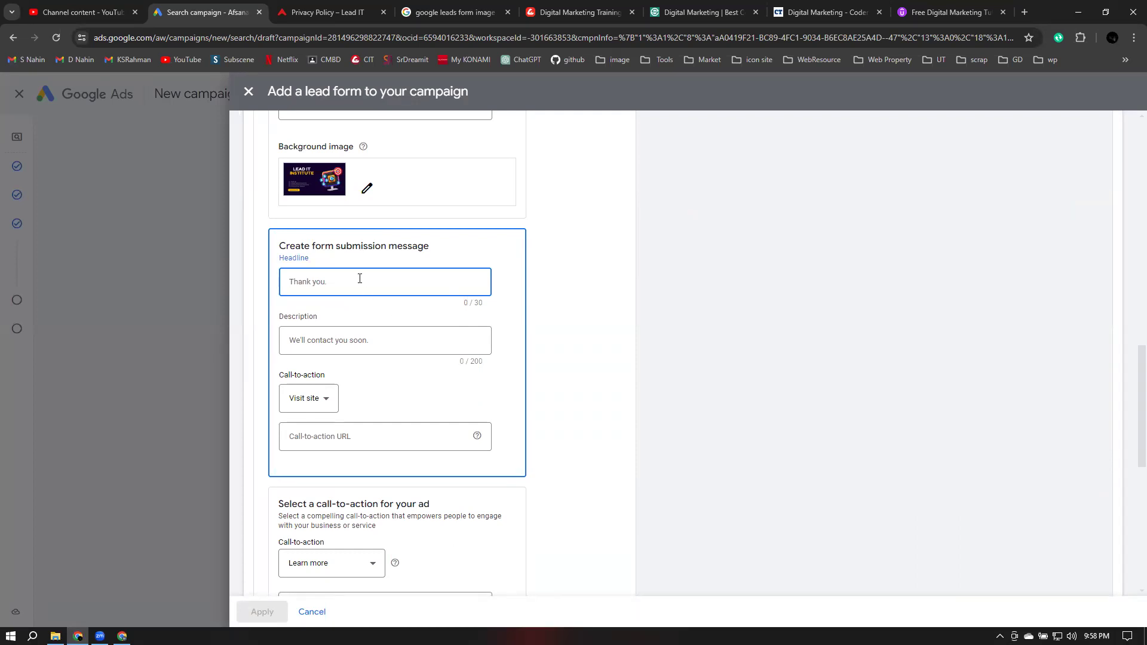
text(Thank You So Much)
click(350, 341)
text(W)
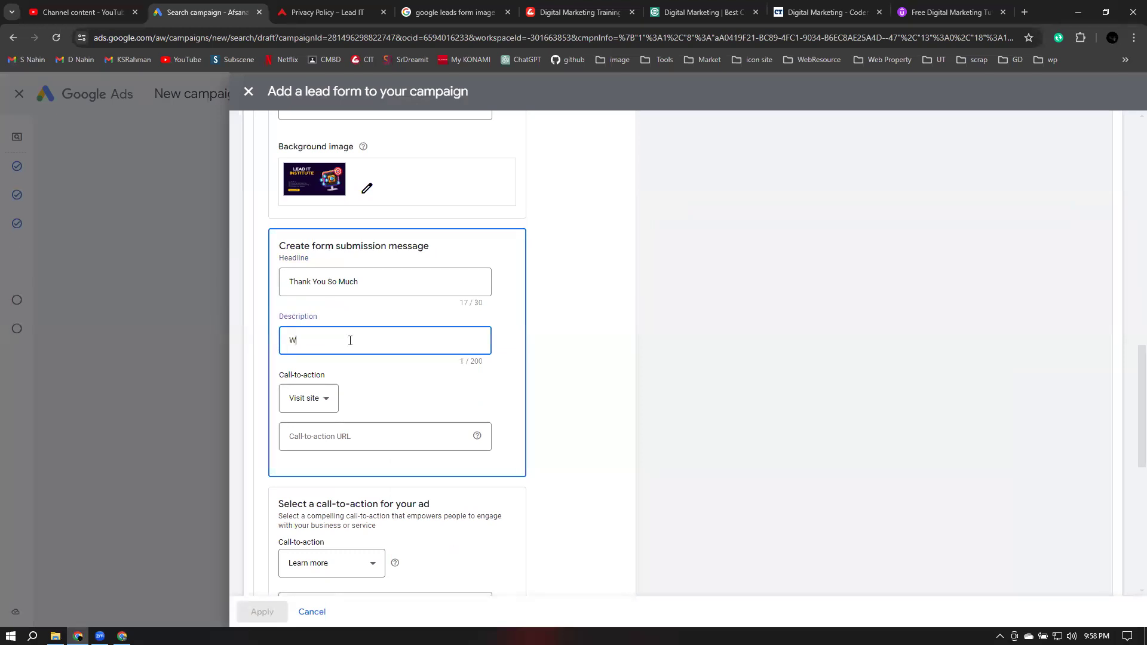
text(e'll Contact You Ve)
text(ry Soon)
click(377, 407)
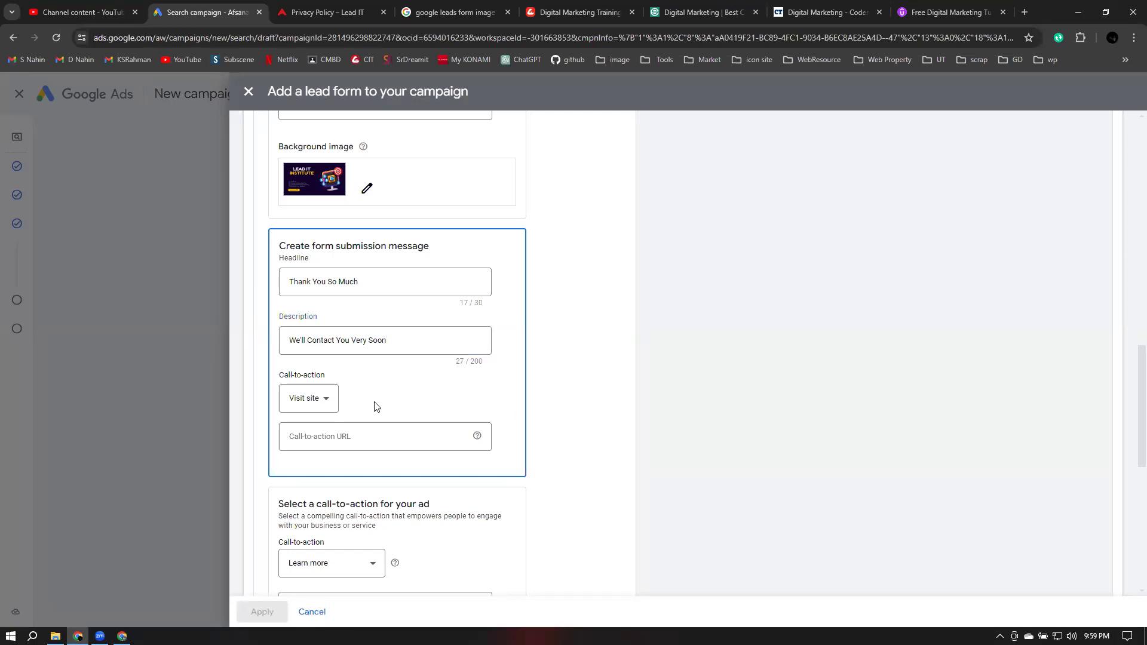
Try the None, Download, Learn more and Shop now options as the submission message's call-to-action
scroll(764, 297, up, 10)
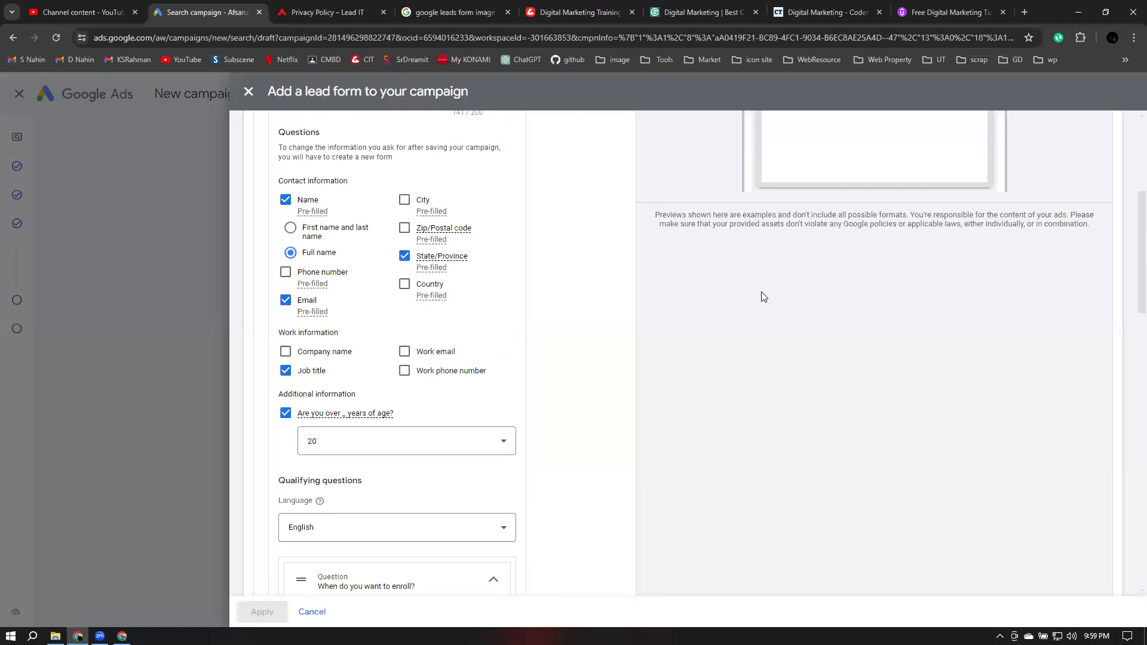
scroll(764, 297, up, 5)
scroll(728, 377, down, 1)
scroll(576, 392, down, 18)
scroll(589, 392, up, 2)
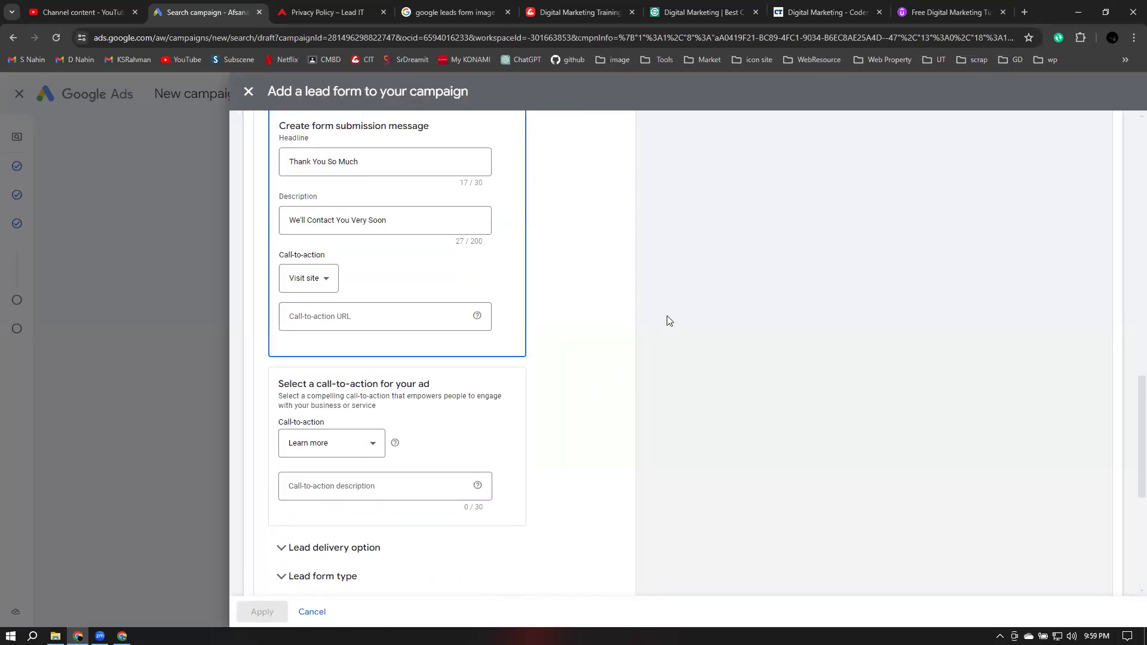
click(314, 317)
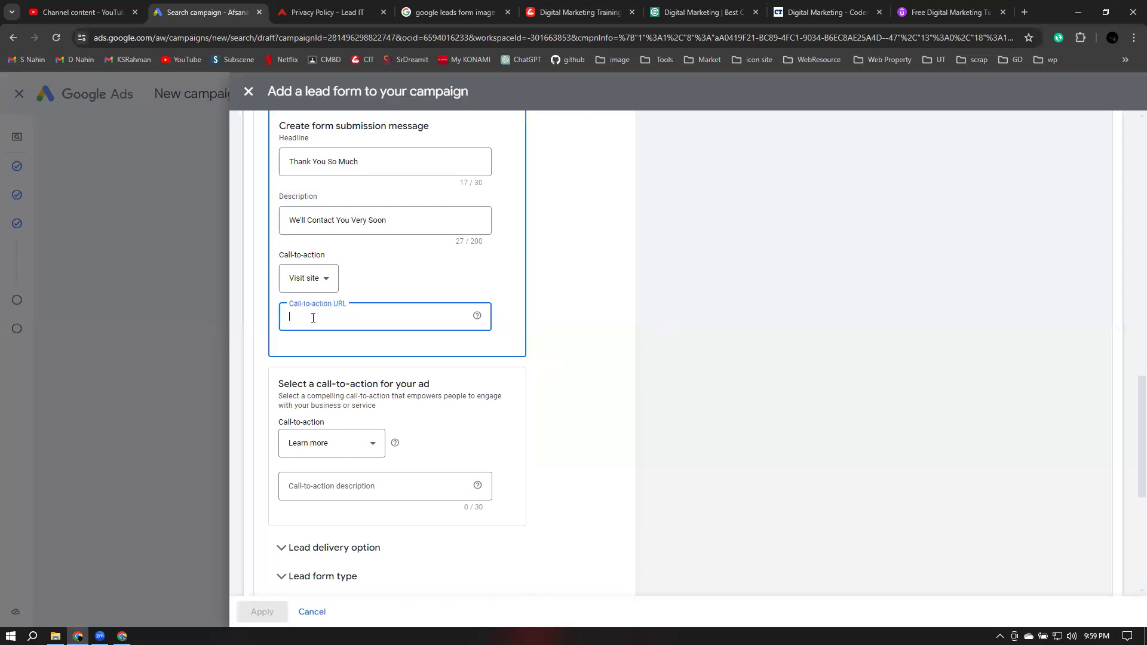
click(314, 284)
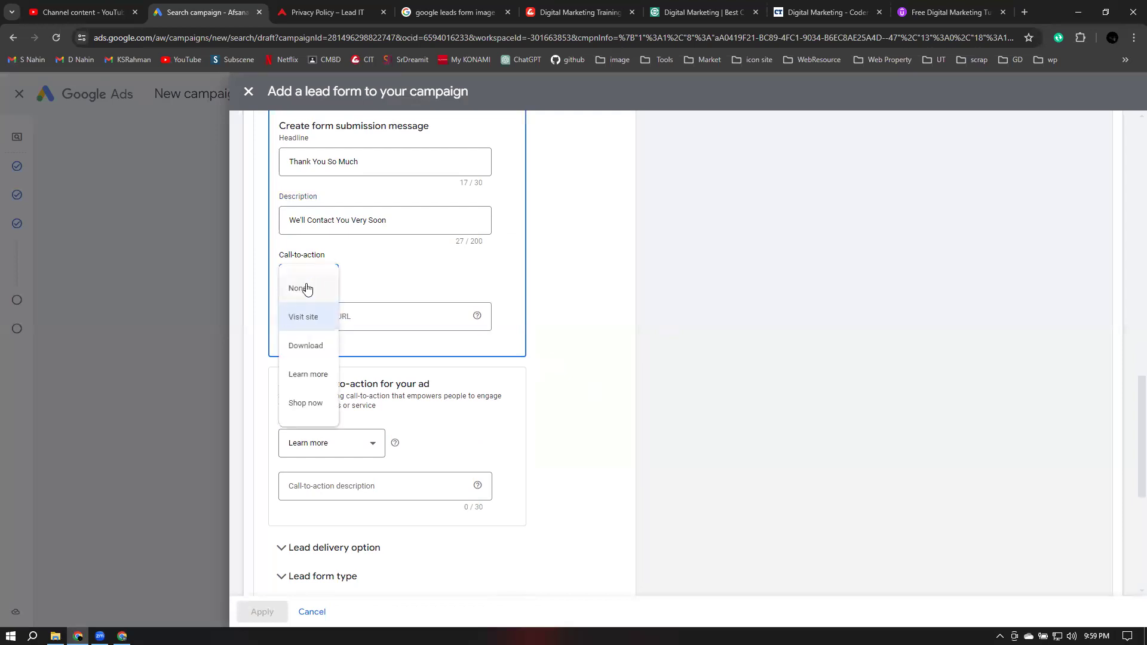
click(302, 288)
click(637, 281)
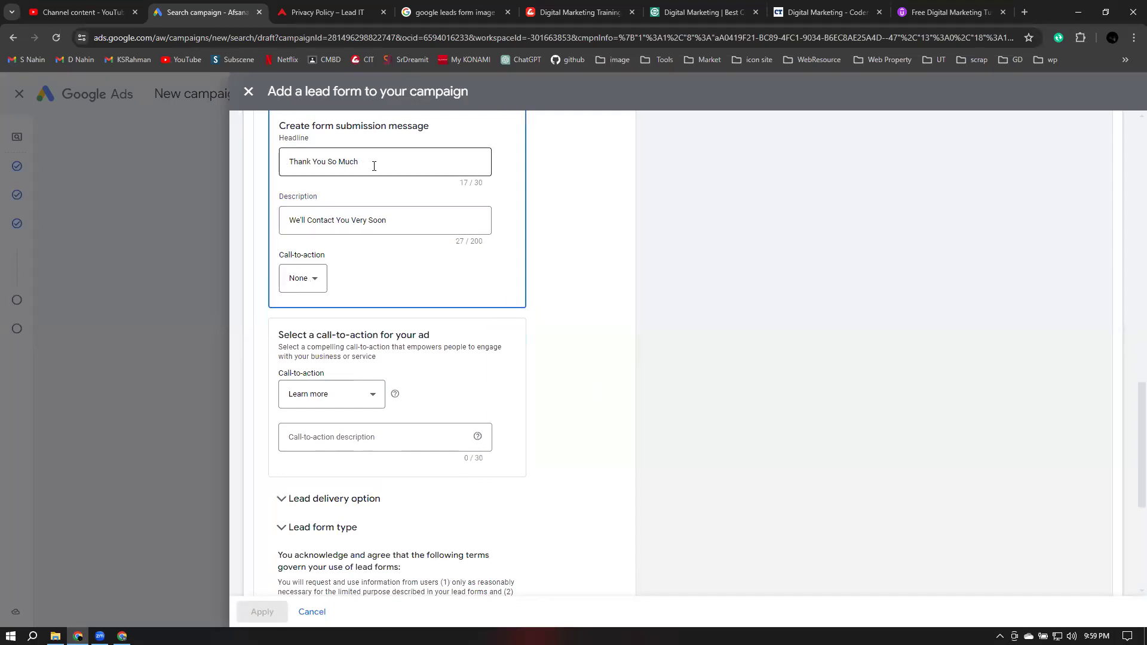
click(298, 279)
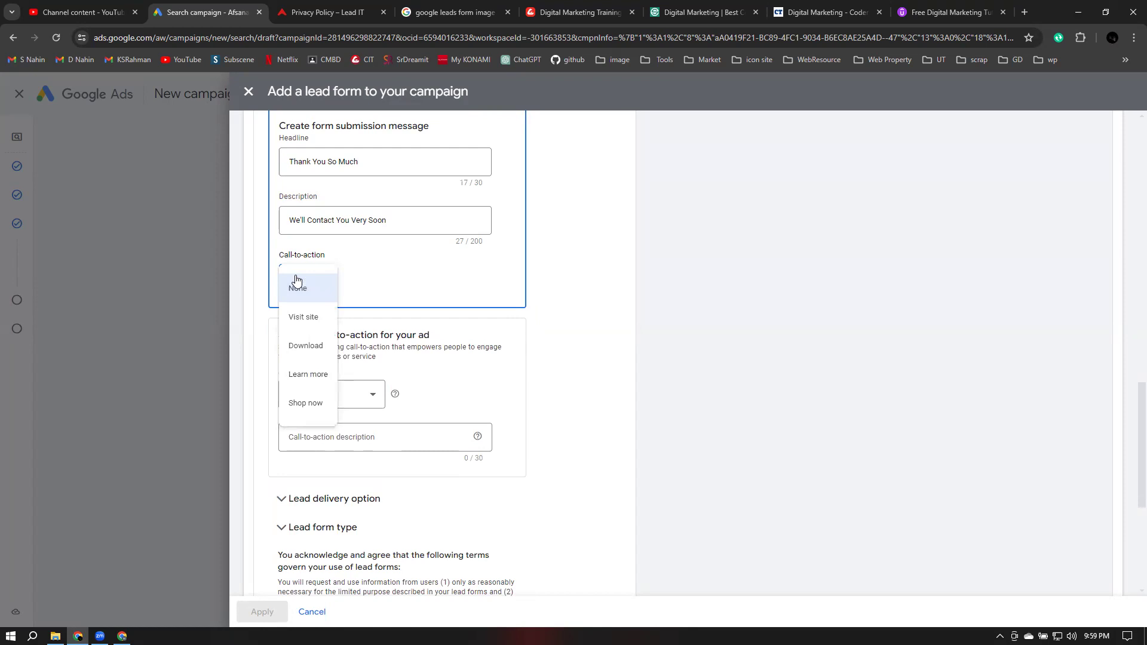
click(311, 352)
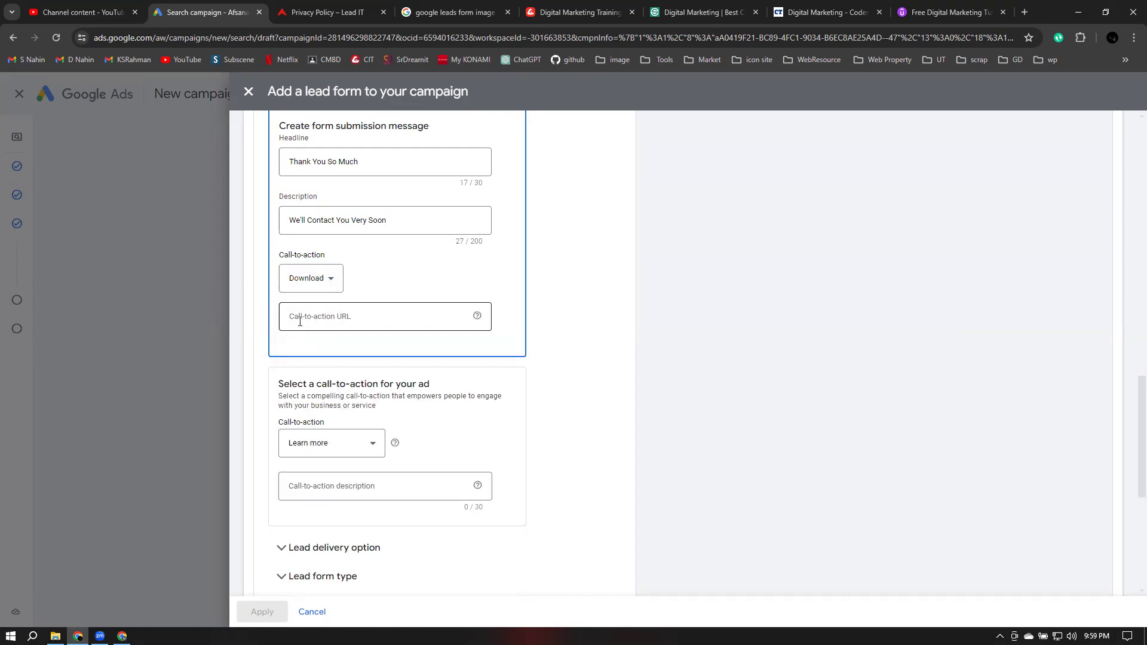
click(389, 318)
click(311, 279)
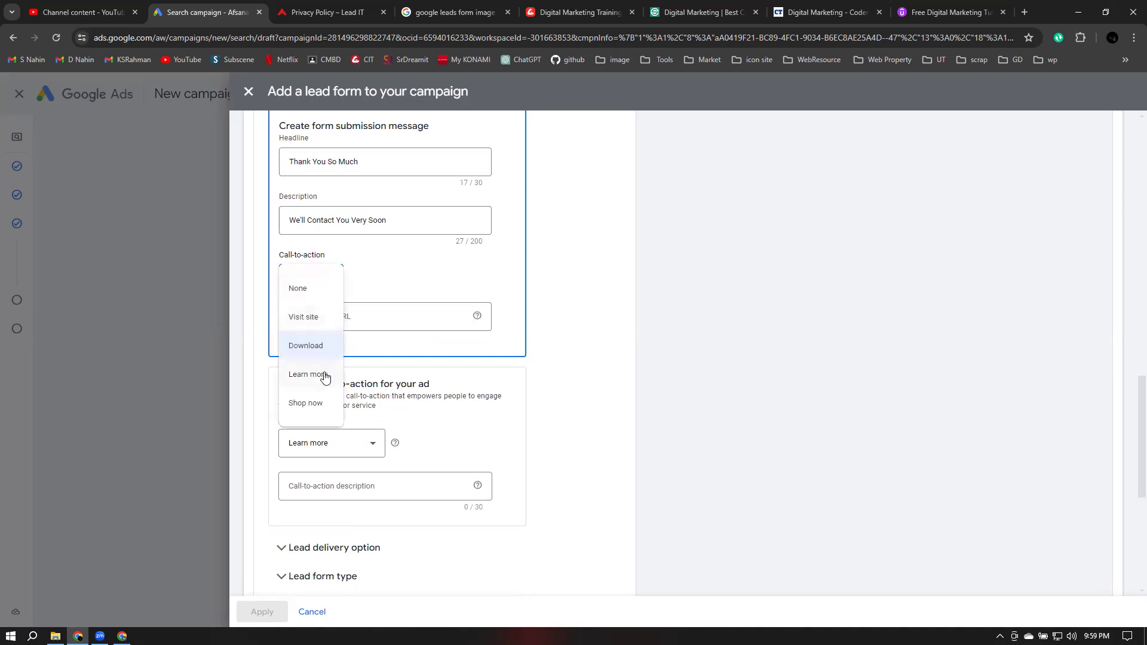
click(325, 375)
click(297, 282)
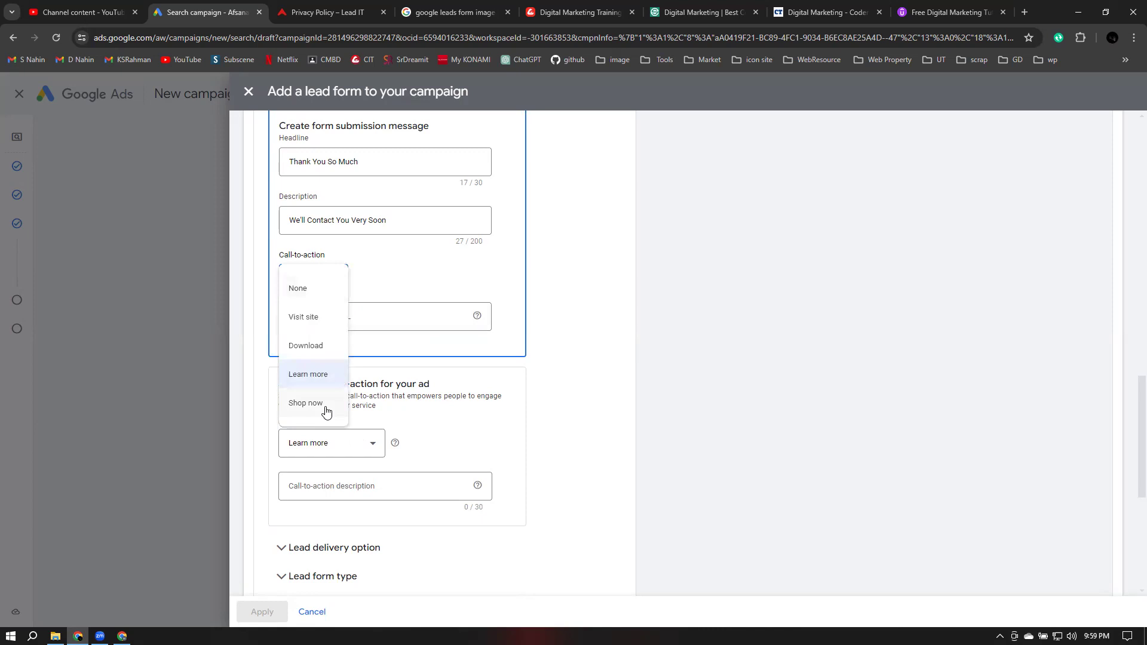
click(322, 404)
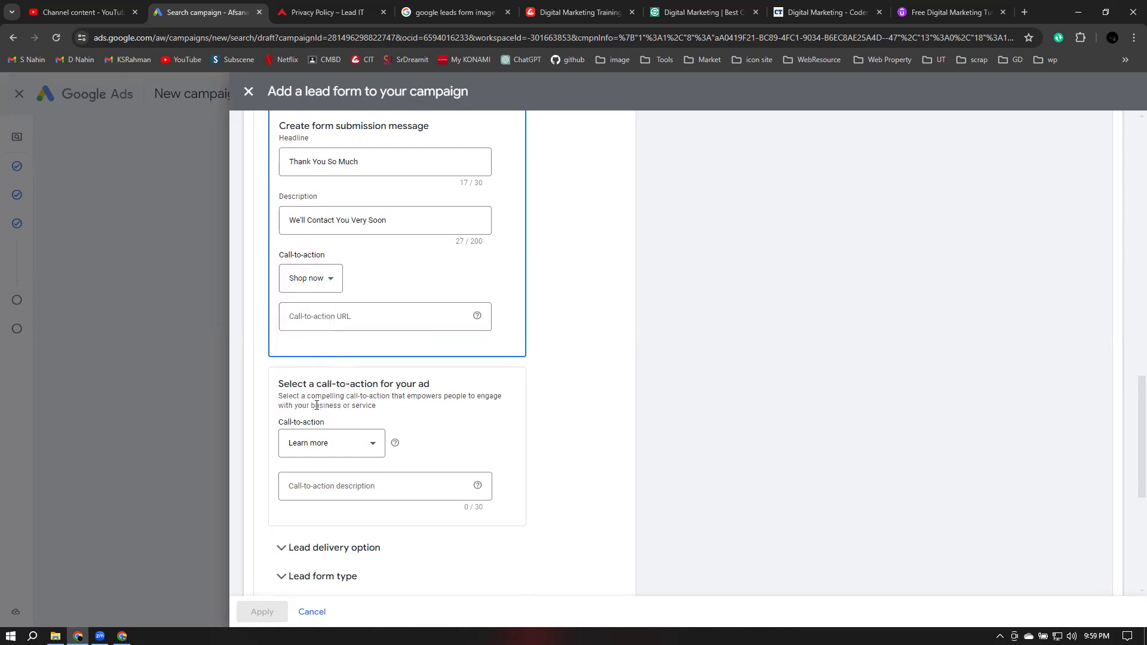
Set the submission message's call-to-action to Visit site and get its URL field ready for entry
click(303, 287)
click(341, 317)
click(351, 320)
Load the Lead IT home page by removing the privacy-policy path from the page address, and copy the home page's URL
click(328, 12)
click(197, 38)
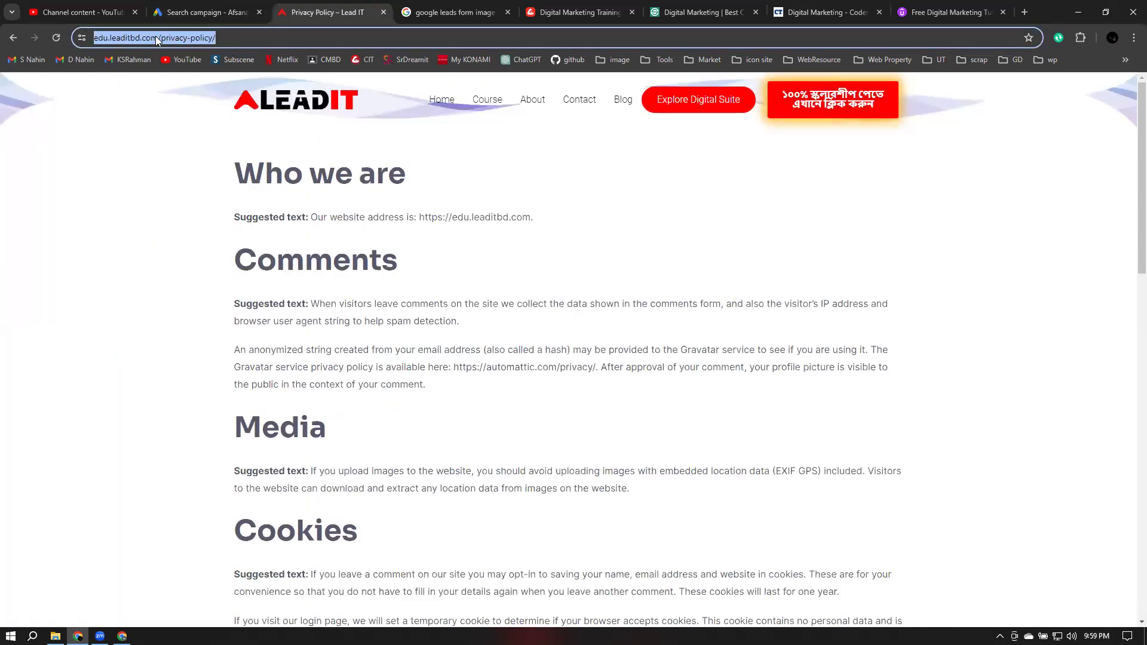
click(158, 39)
click(185, 37)
key(shift+Right)
key(shift+Right)
key(shift+Right)
key(shift+Right)
key(shift+Right)
key(shift+Right)
key(shift+Right)
key(shift+Right)
key(shift+Right)
key(shift+Right)
key(shift+Right)
key(shift+Right)
key(shift+Right)
key(shift+Right)
key(shift+Right)
key(shift+Right)
key(BackSpace)
key(Return)
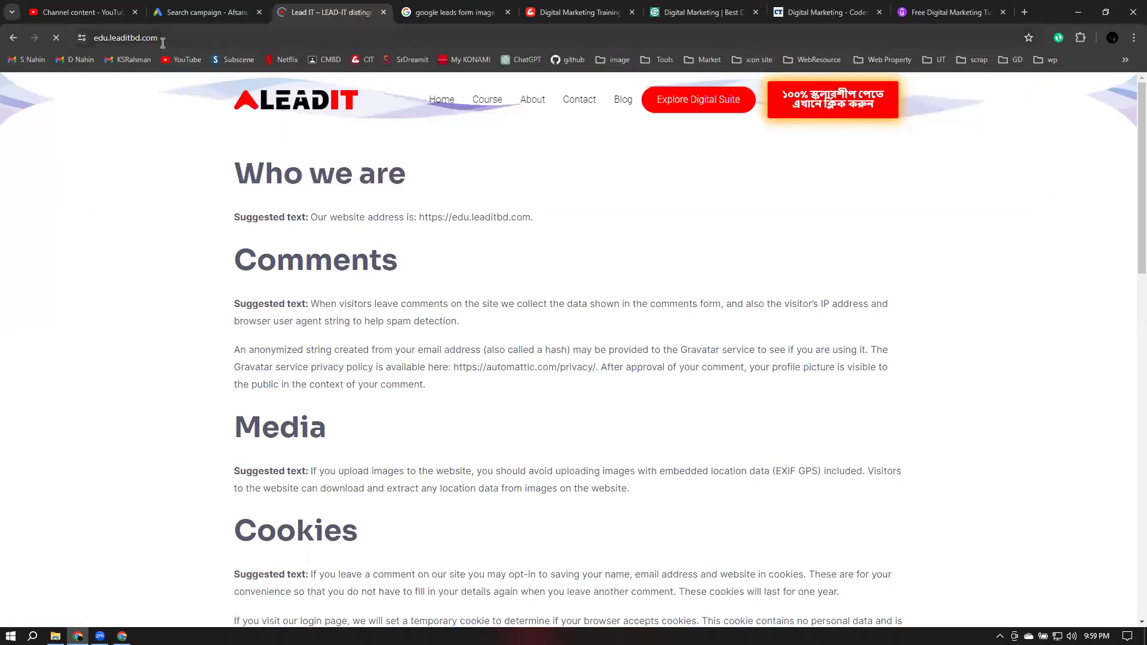
click(179, 38)
key(ctrl+c)
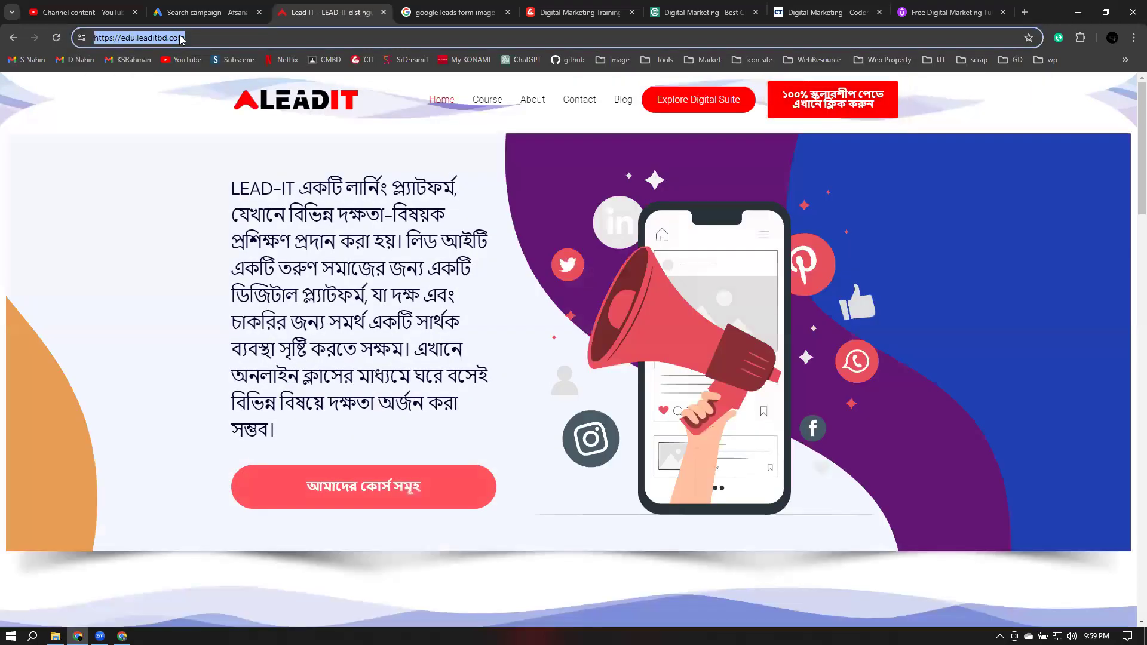
right_click(181, 39)
click(236, 147)
key(ctrl+shift+Tab)
click(321, 314)
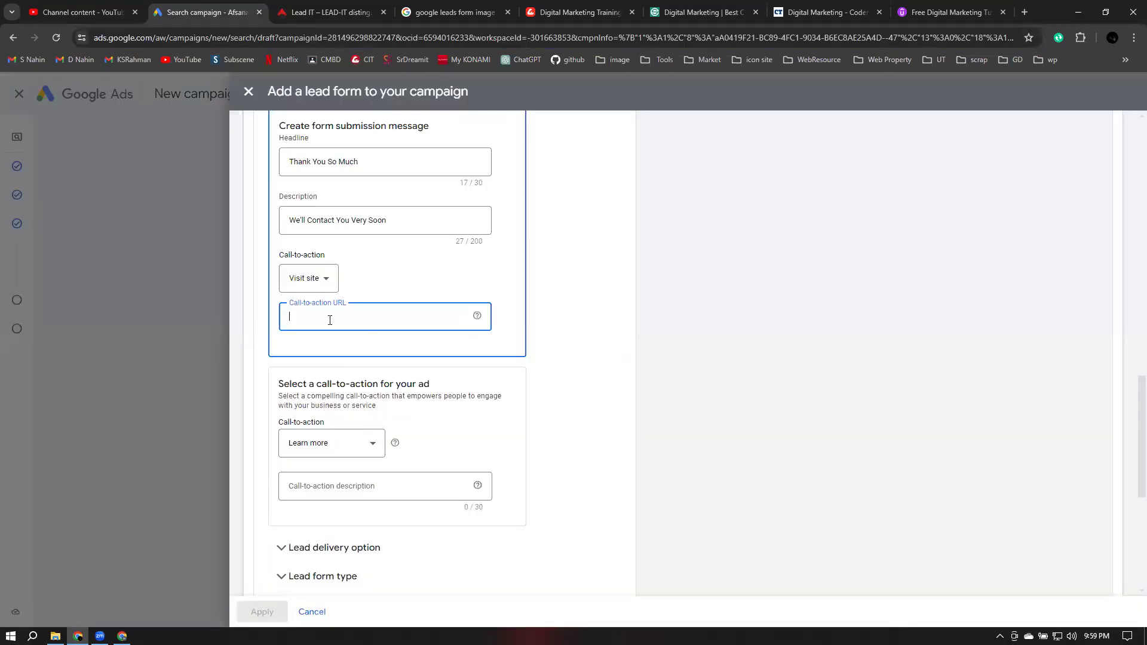
right_click(375, 313)
click(446, 402)
scroll(478, 370, down, 2)
drag(563, 280, 558, 281)
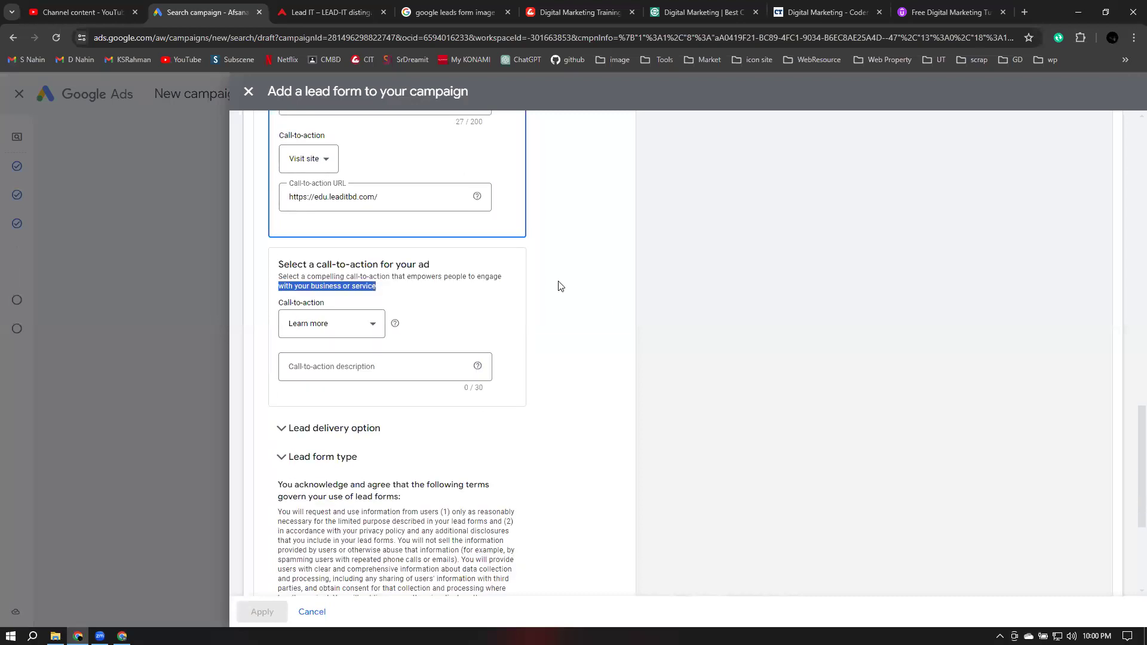
click(584, 217)
scroll(597, 217, up, 5)
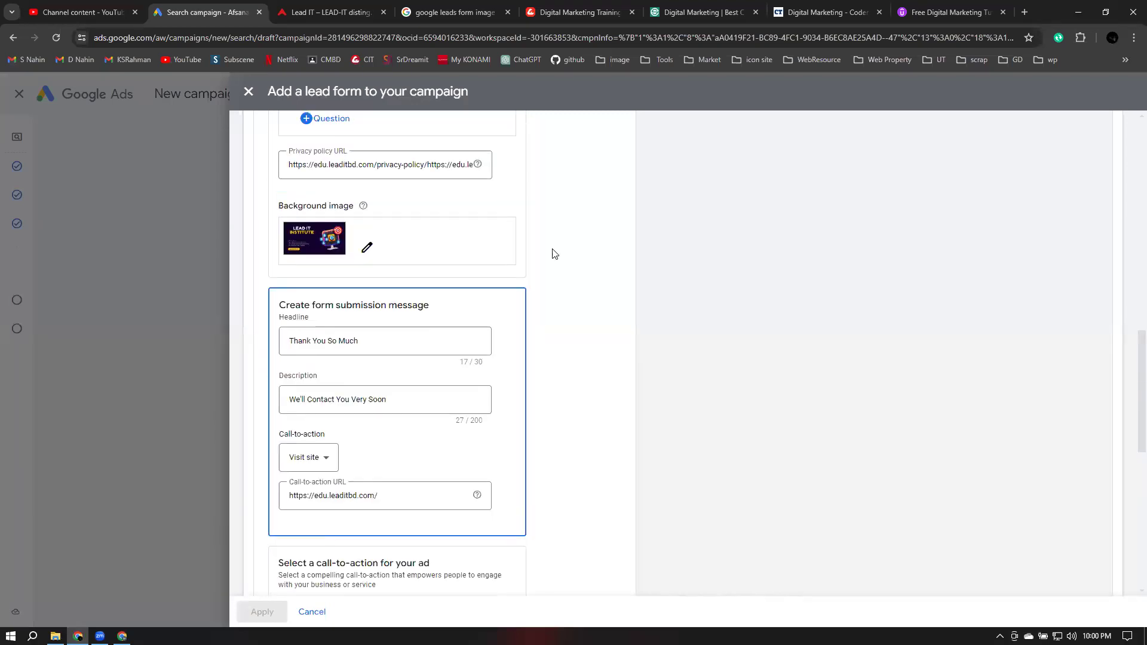
scroll(592, 332, down, 3)
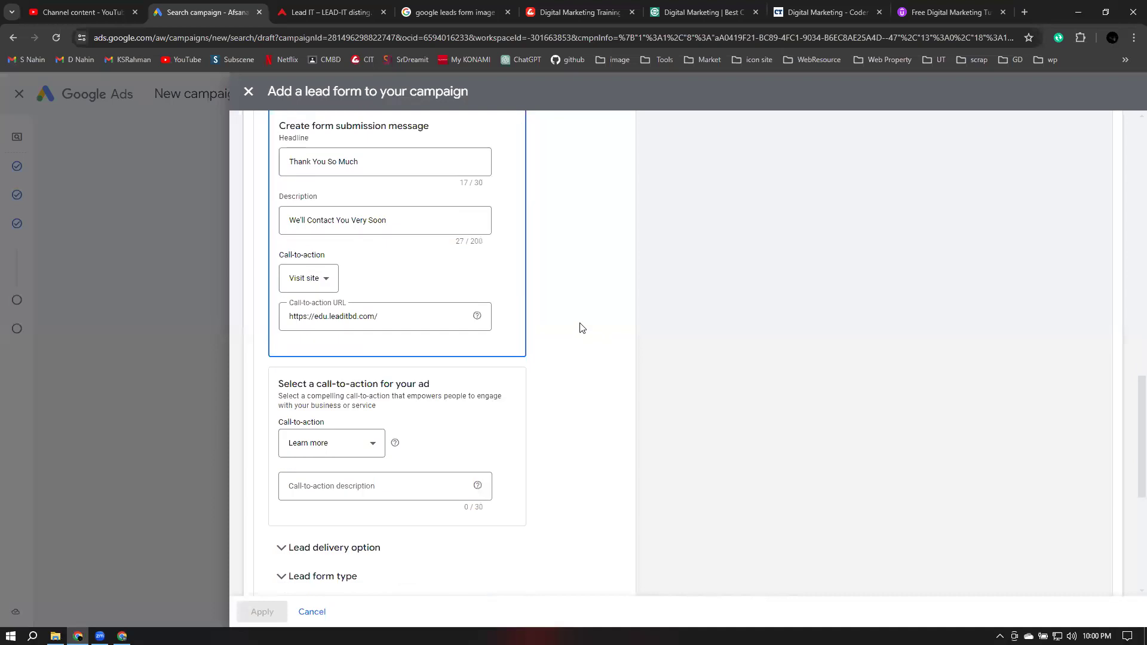
Set the ad's call-to-action to Get info with the description "You can visit our website"
scroll(582, 329, down, 3)
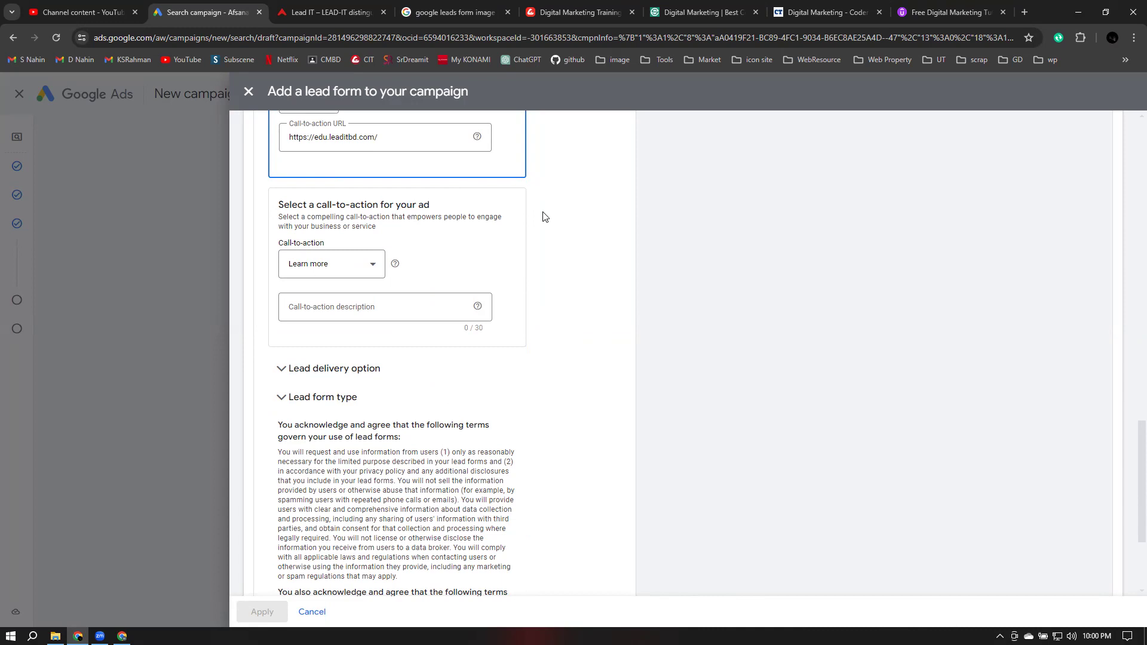
click(307, 268)
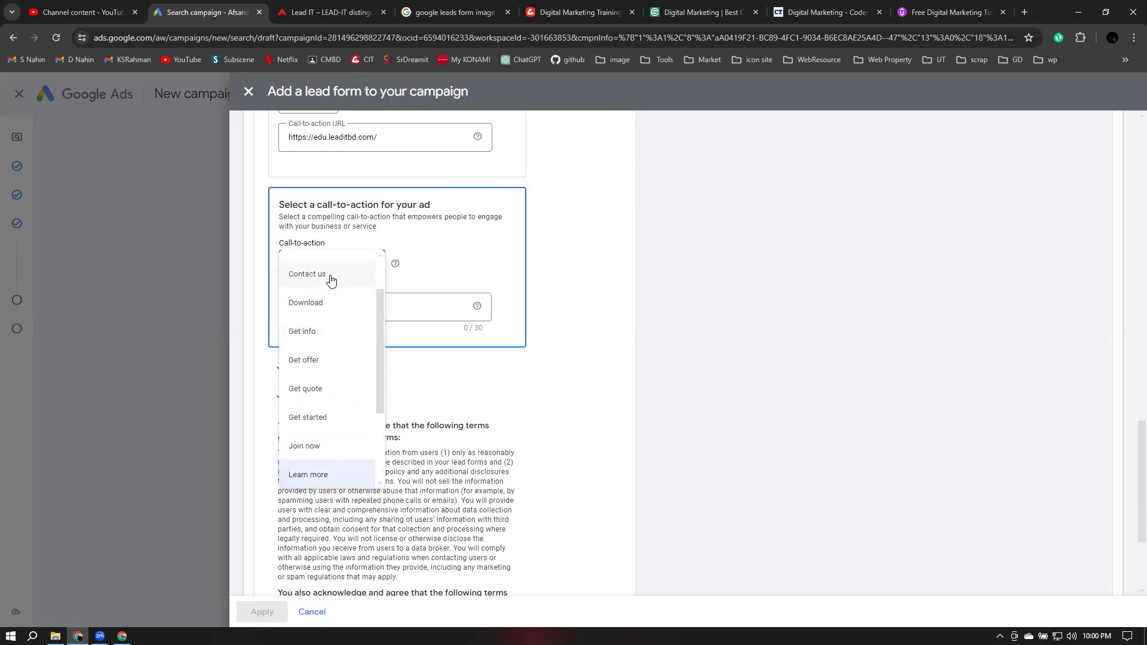
scroll(349, 380, up, 1)
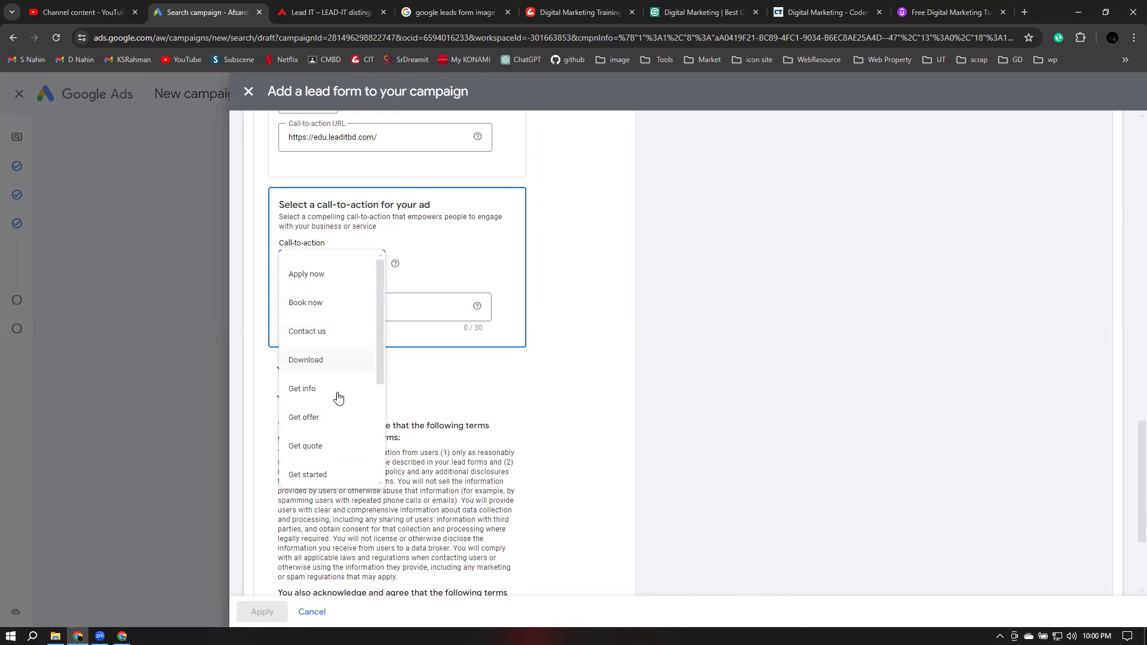
scroll(323, 366, down, 1)
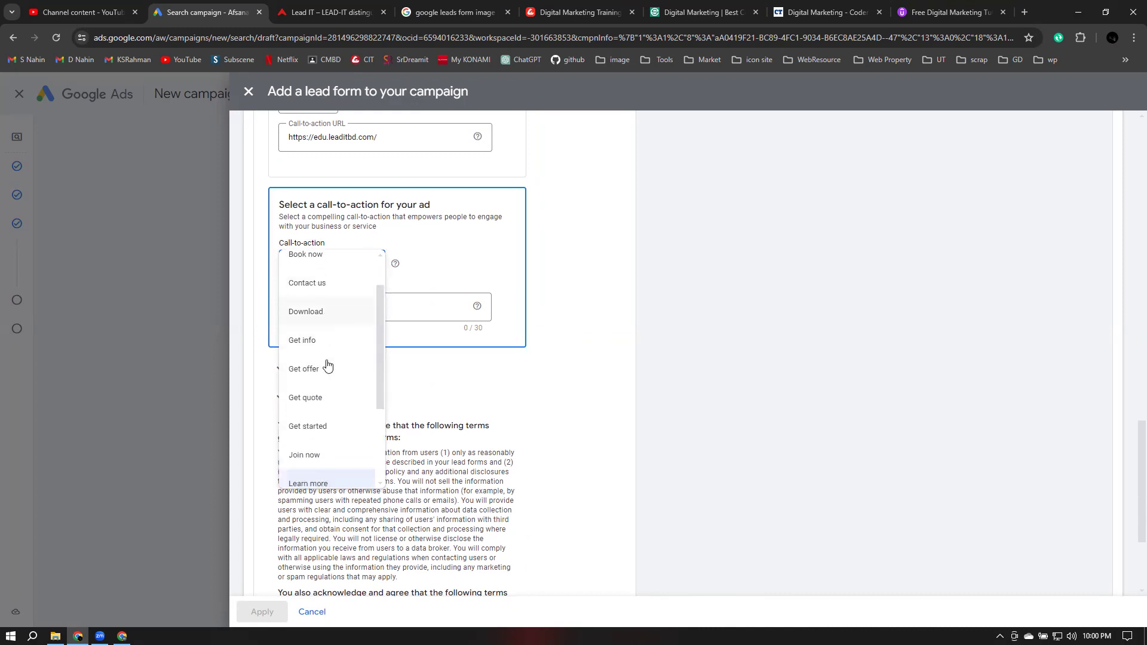
click(312, 335)
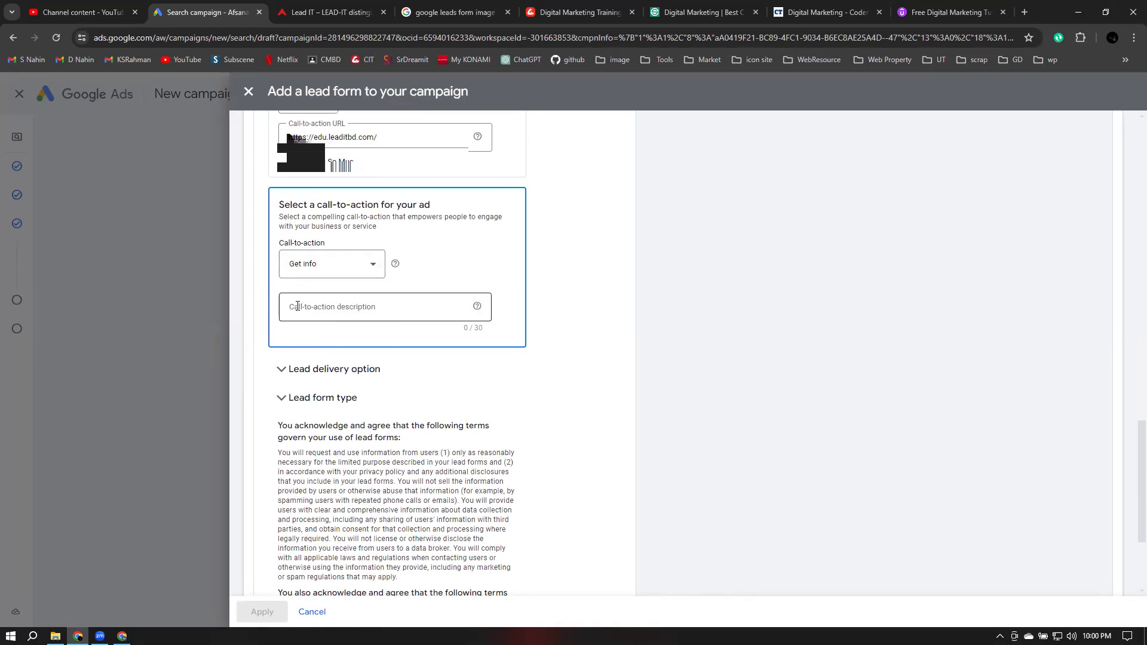
click(400, 309)
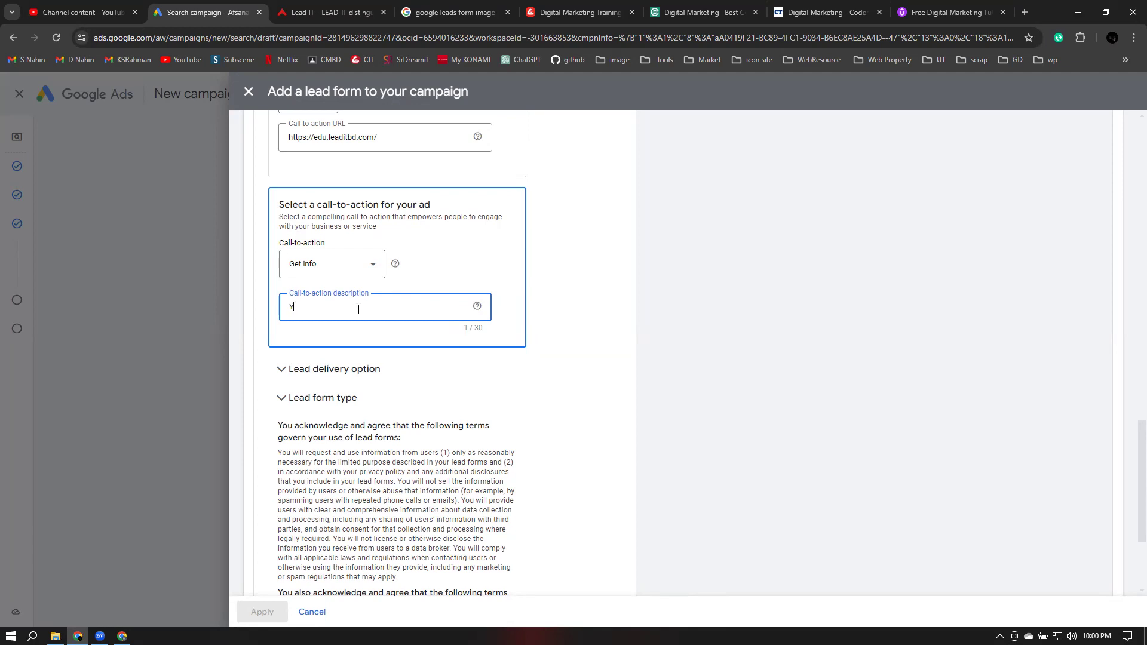
text(can visit our web)
key(BackSpace)
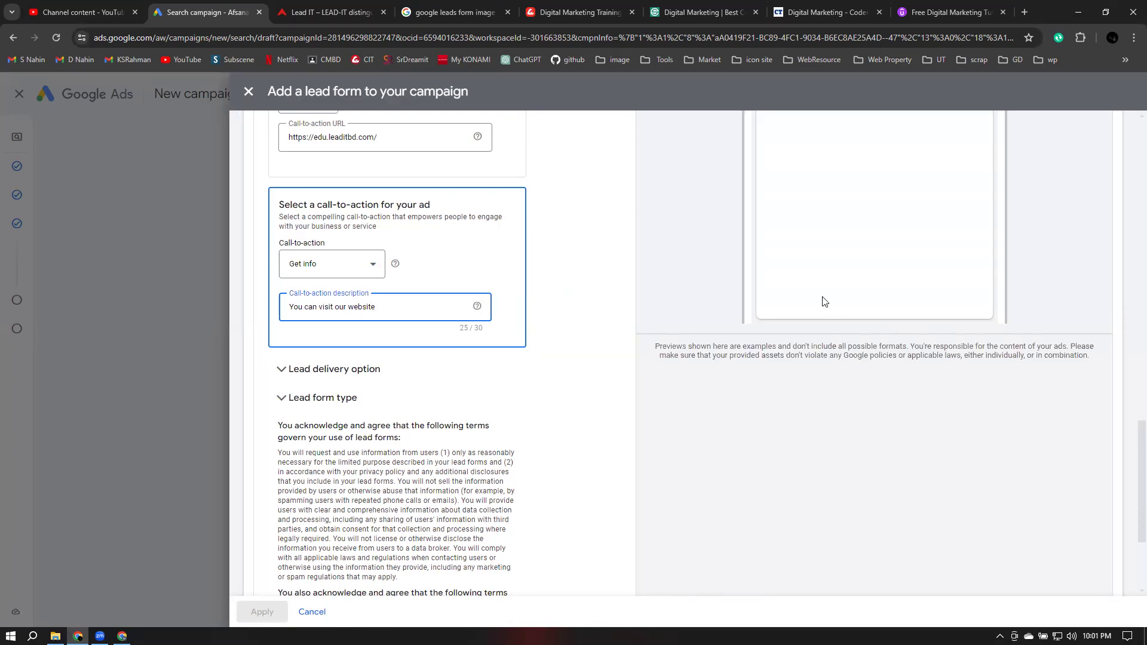
Check the mobile previews of the lead form, the submission message and the ad
scroll(825, 300, up, 4)
scroll(824, 301, up, 12)
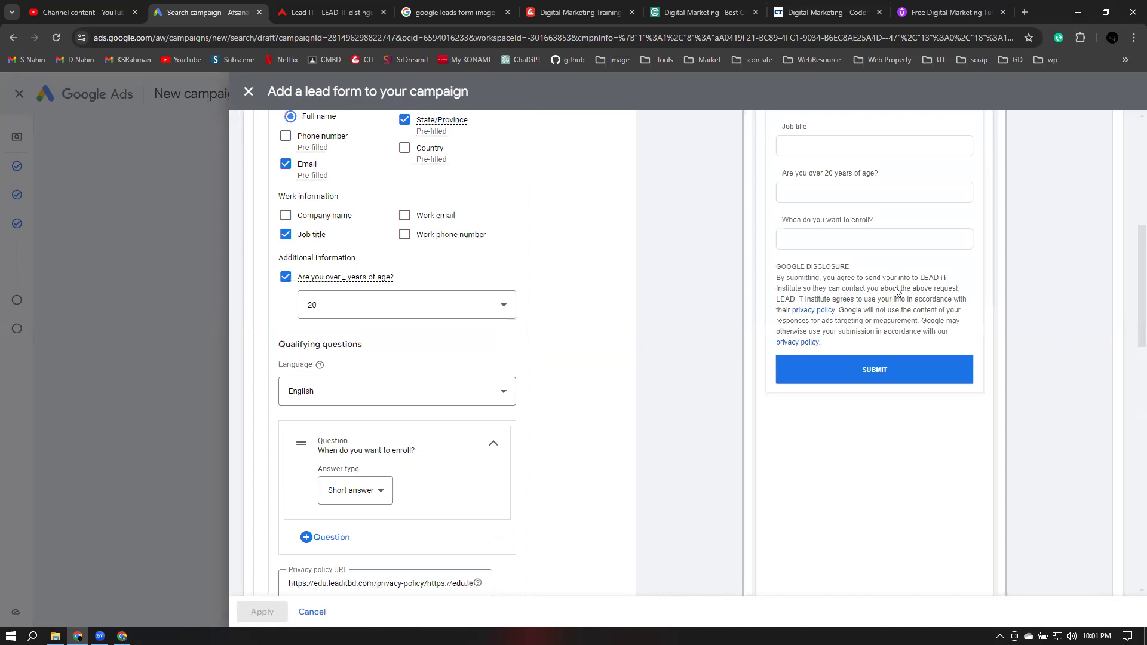
scroll(853, 286, up, 6)
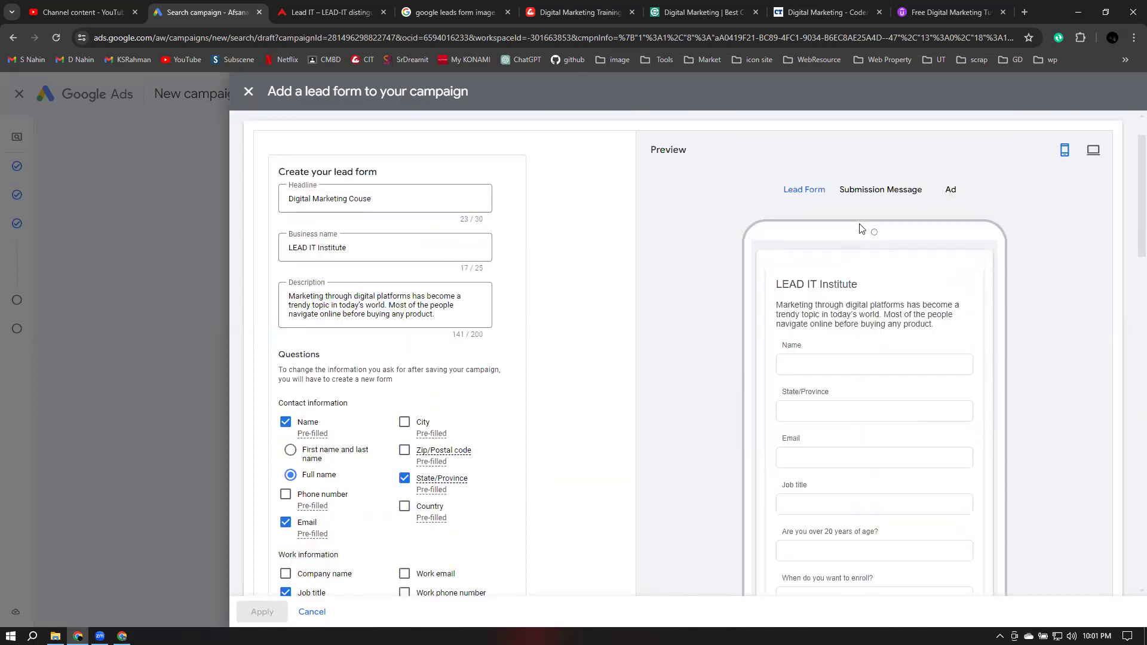
click(872, 191)
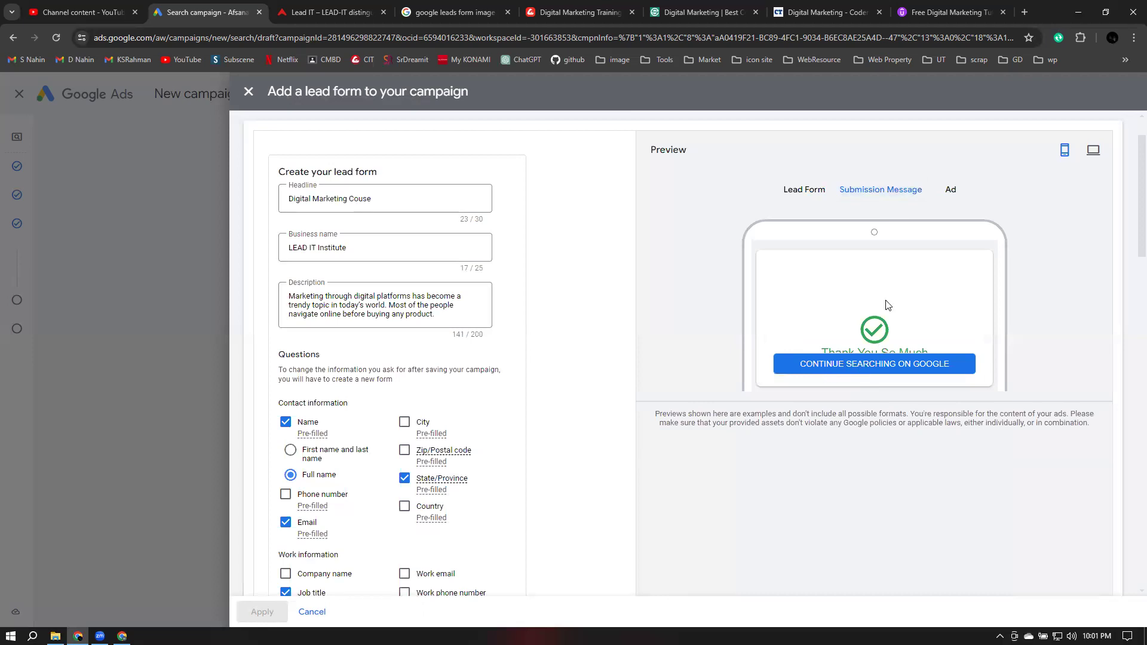
scroll(890, 306, down, 2)
scroll(870, 243, up, 3)
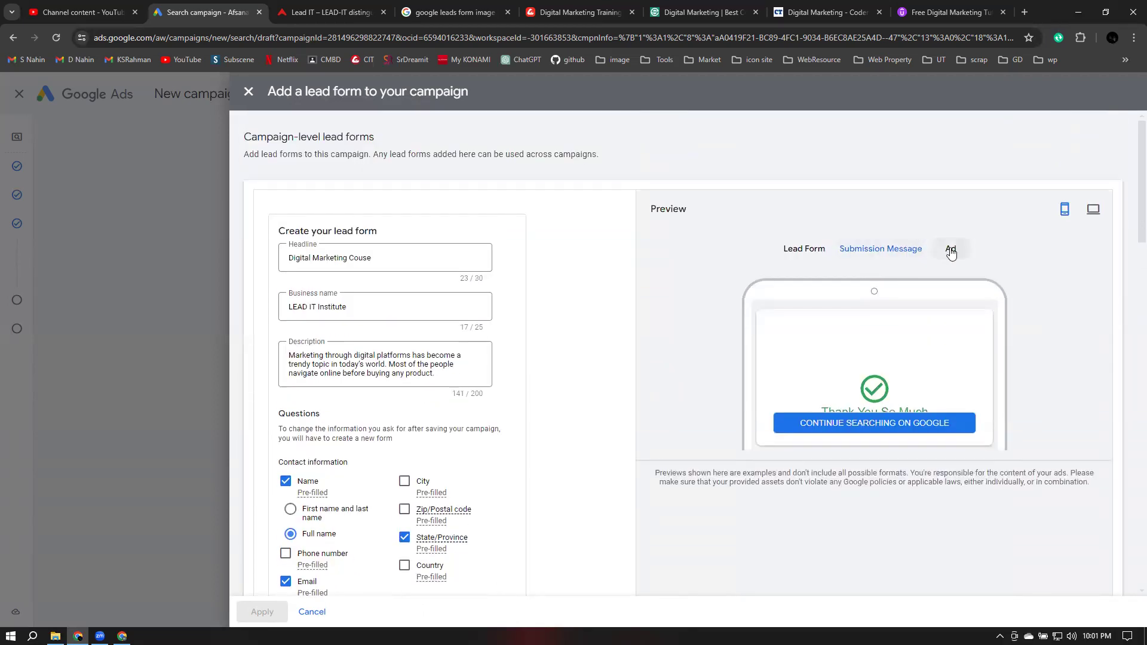
click(951, 250)
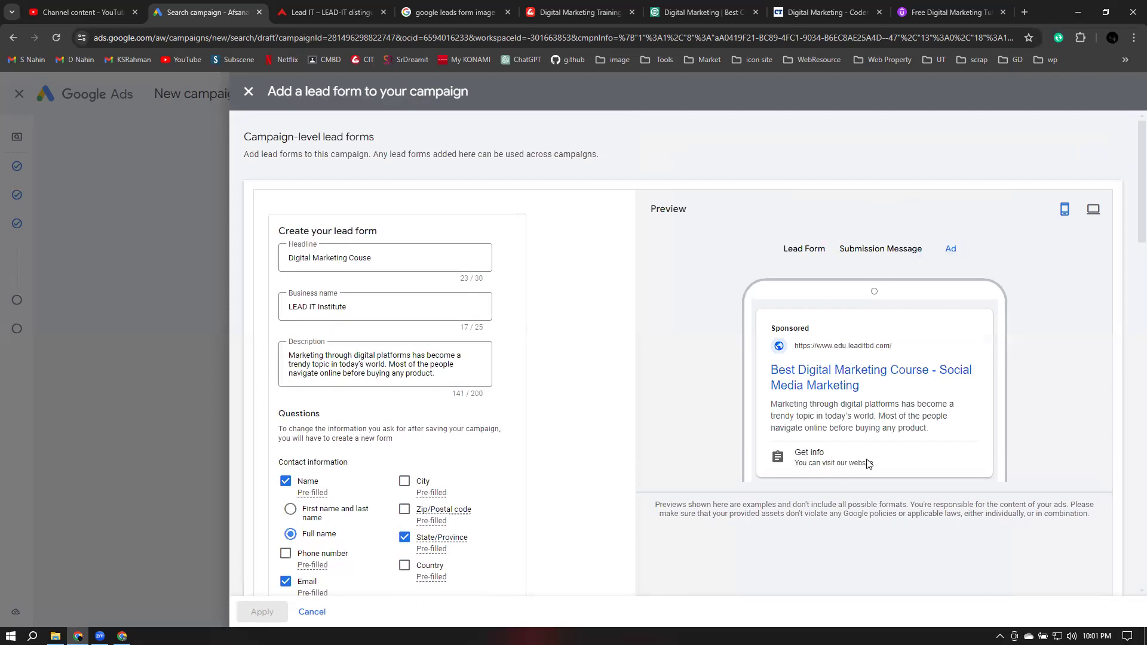
Save the completed lead form and apply it to the campaign
scroll(459, 452, down, 14)
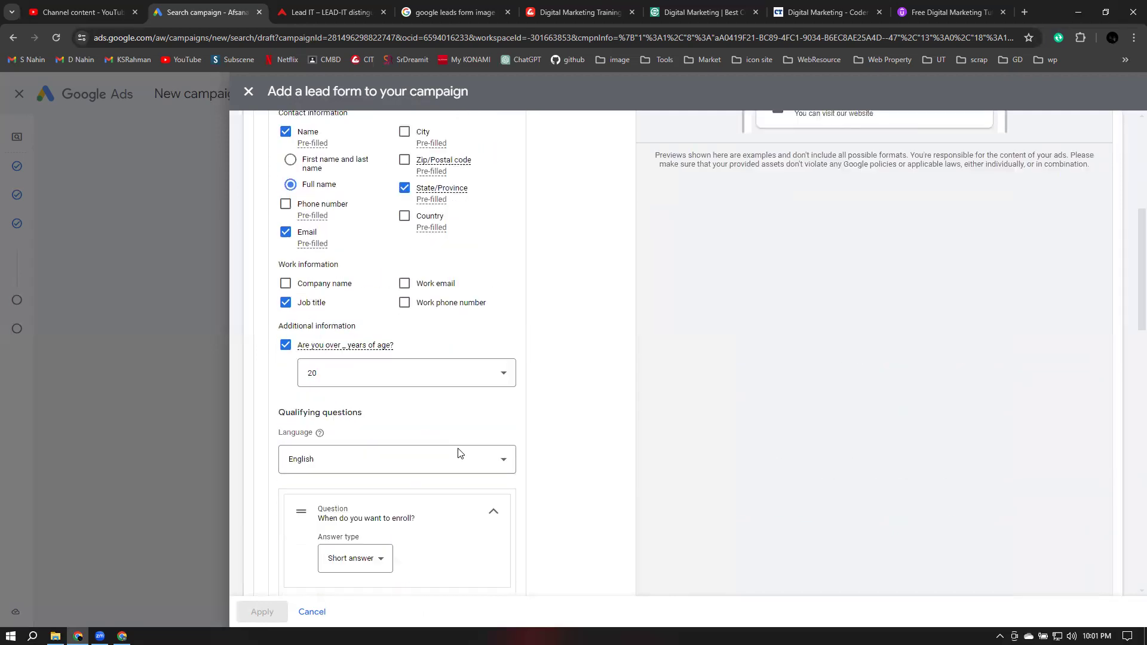
scroll(500, 396, down, 9)
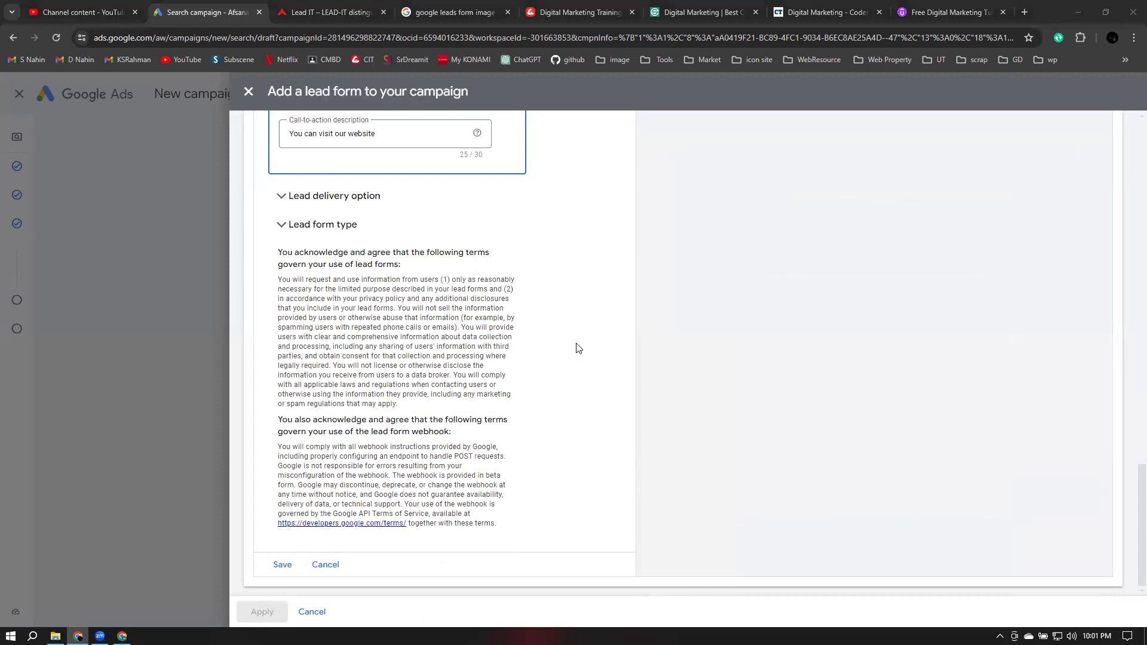
click(283, 565)
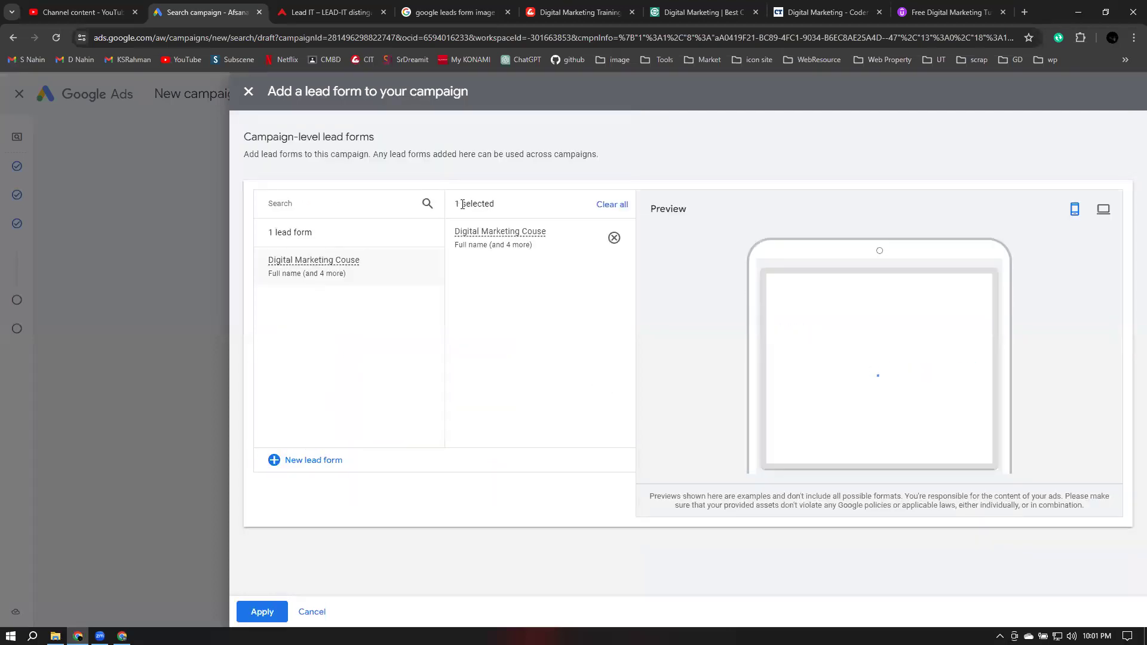
click(262, 612)
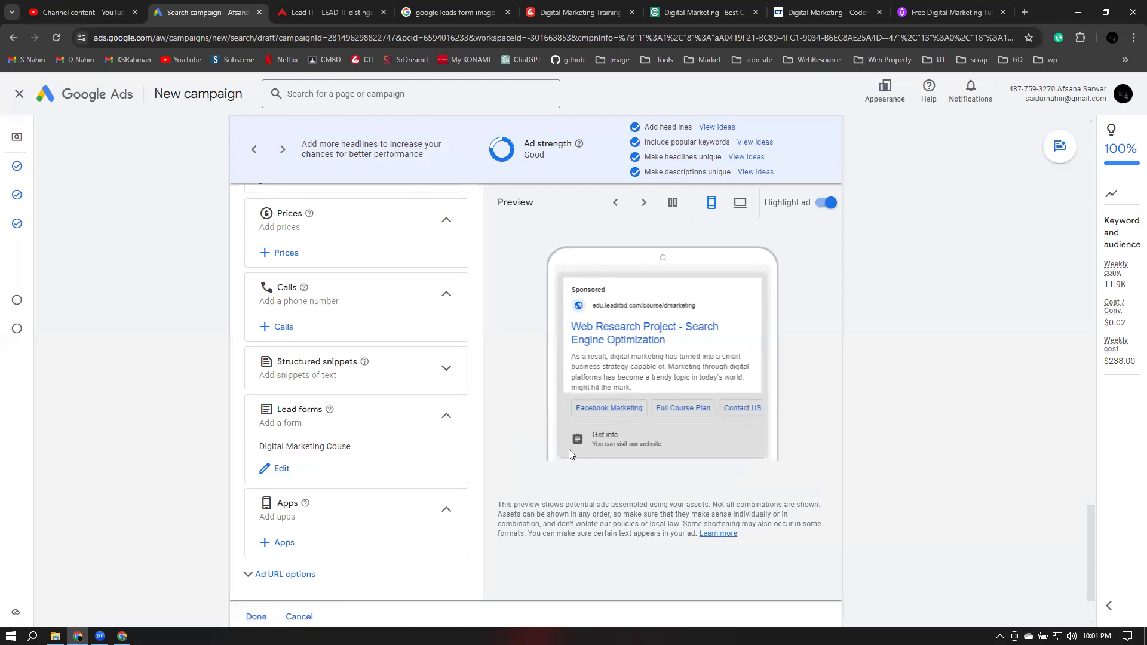
Finish the ad and set a custom average daily budget of $500.00 for the campaign
click(256, 617)
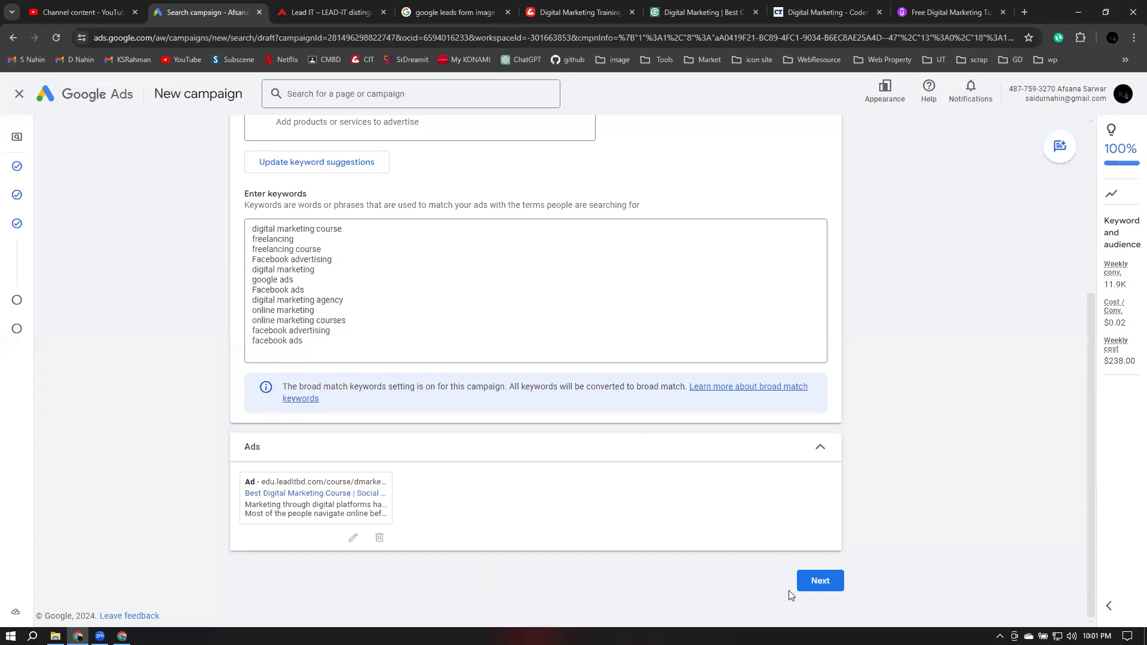
click(817, 583)
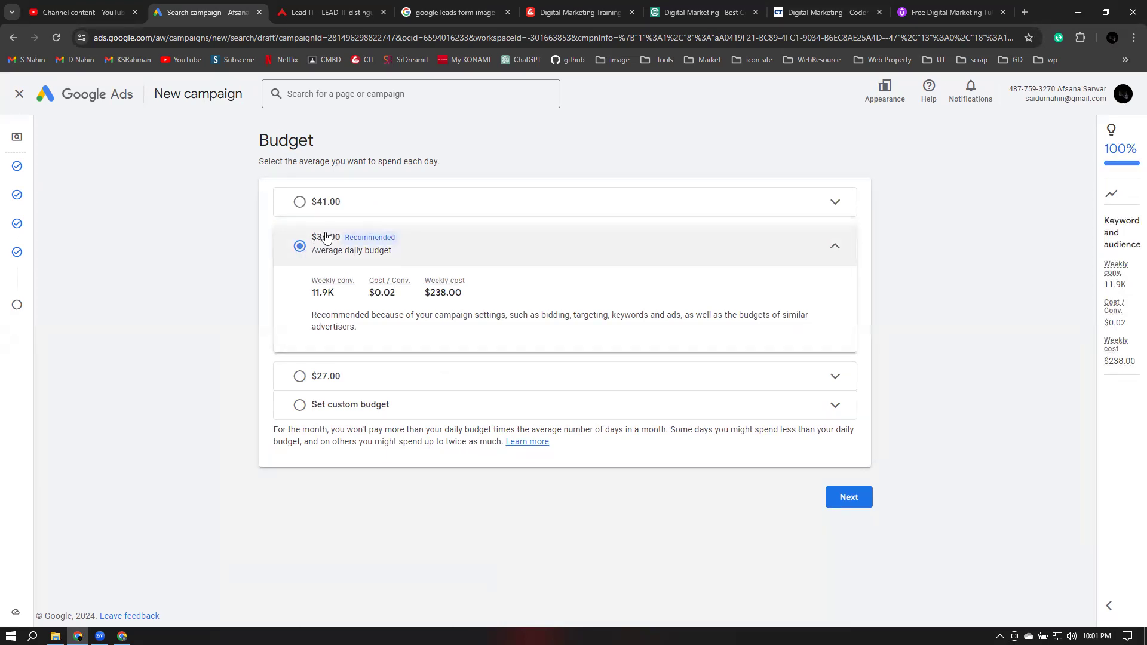
click(328, 411)
double_click(353, 353)
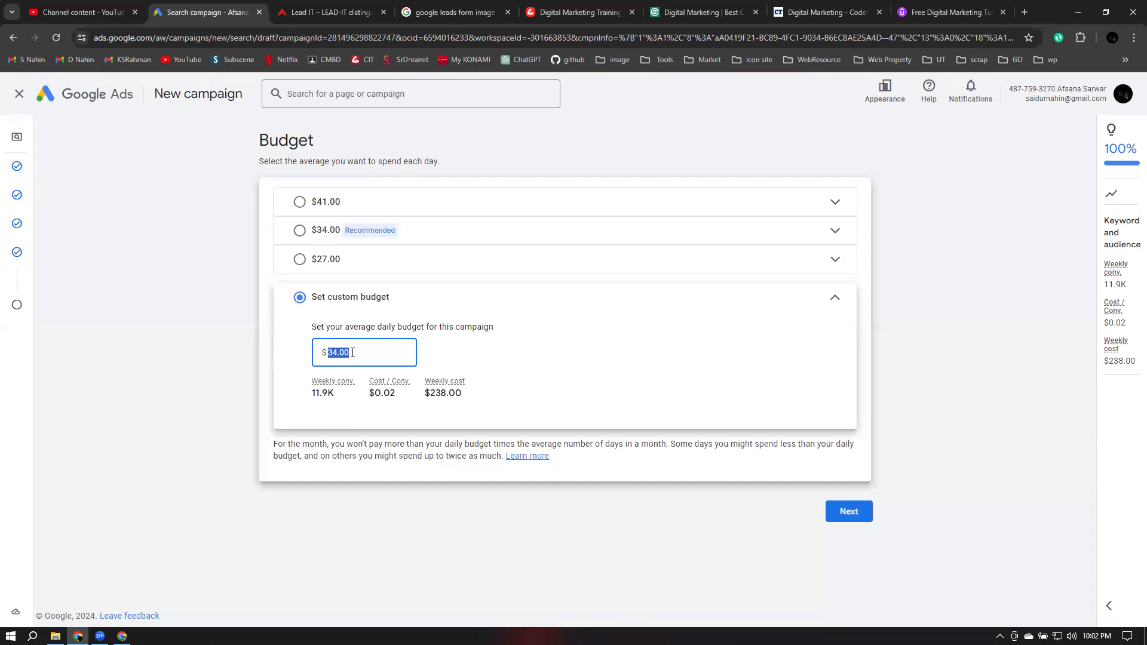
text(5000)
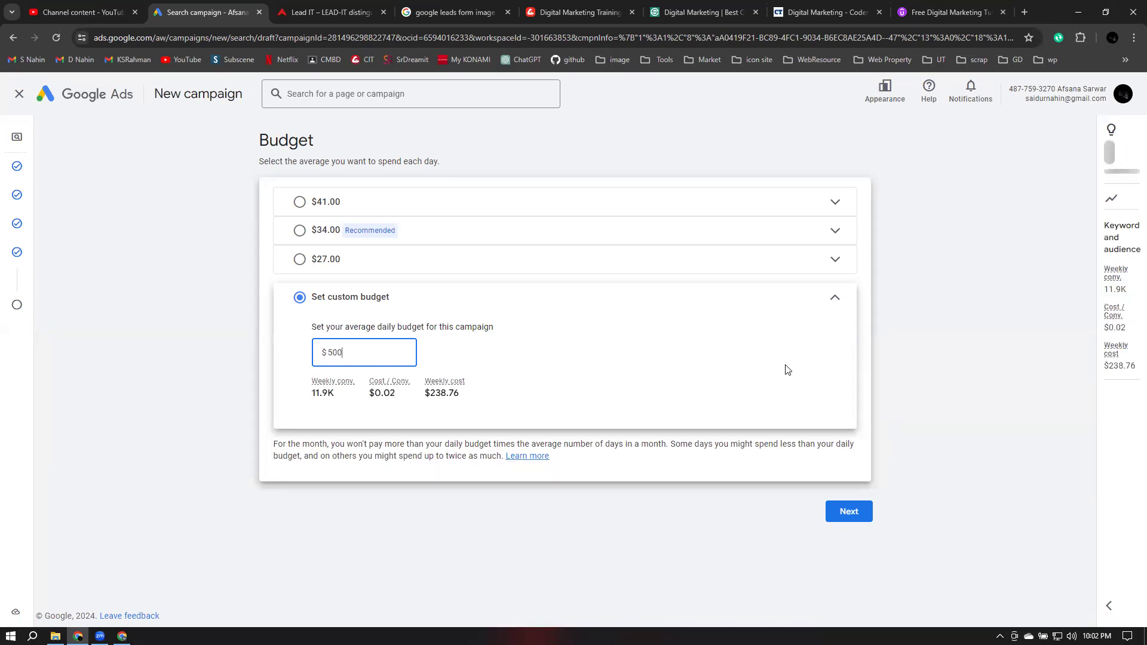
click(753, 368)
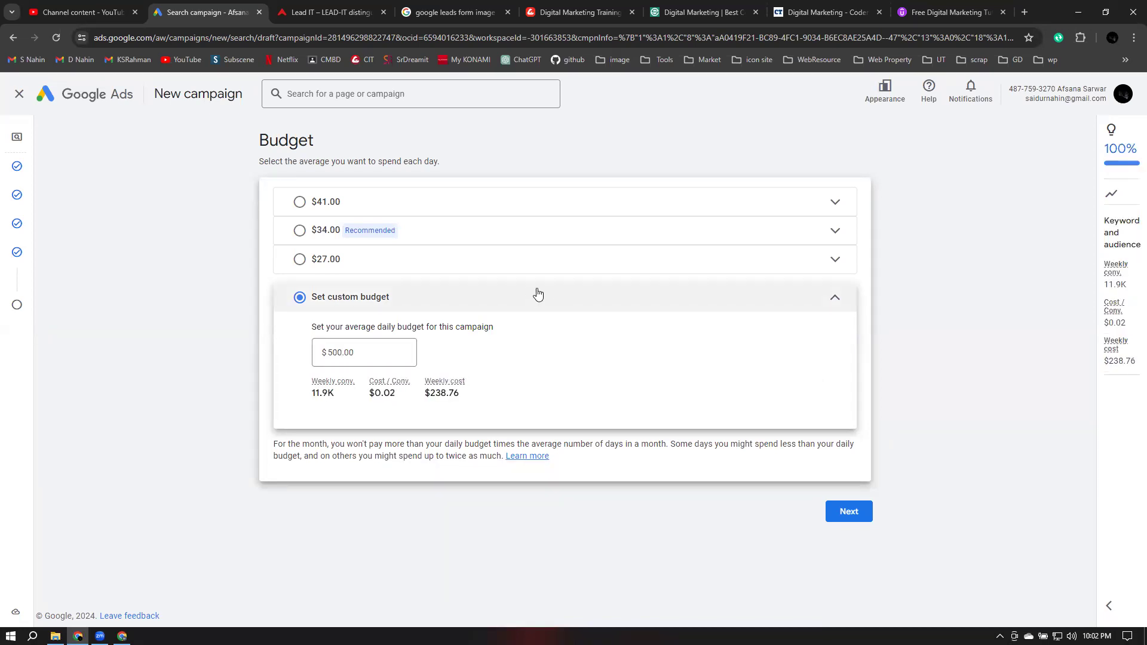
click(844, 523)
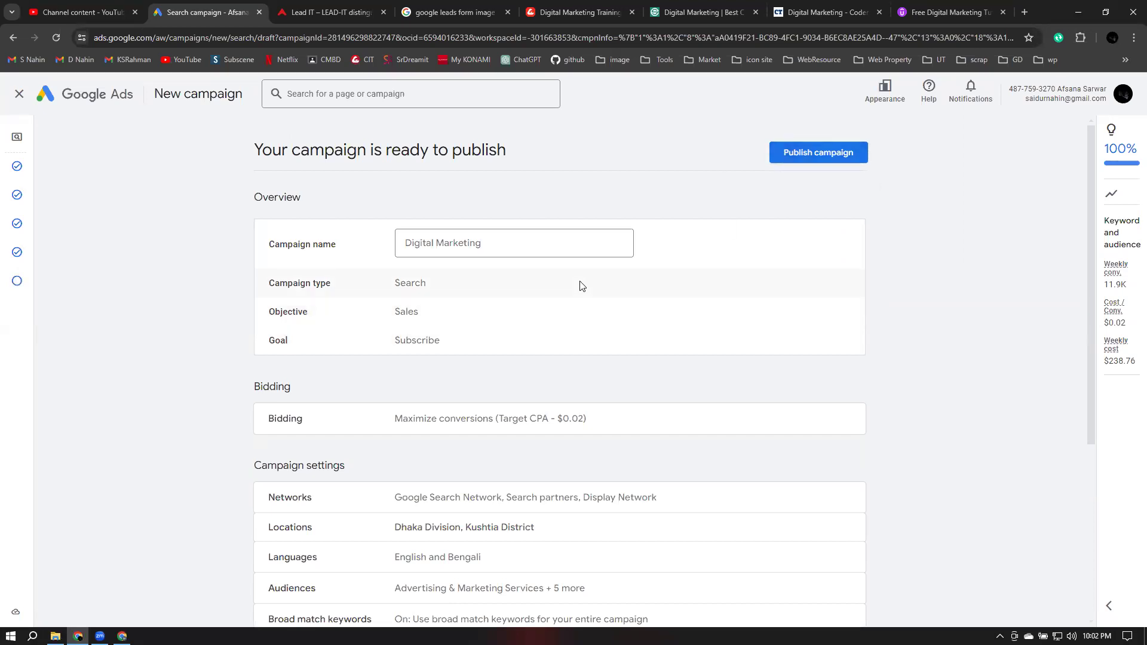
Review the summary of the Digital Marketing campaign and publish it
scroll(580, 285, down, 5)
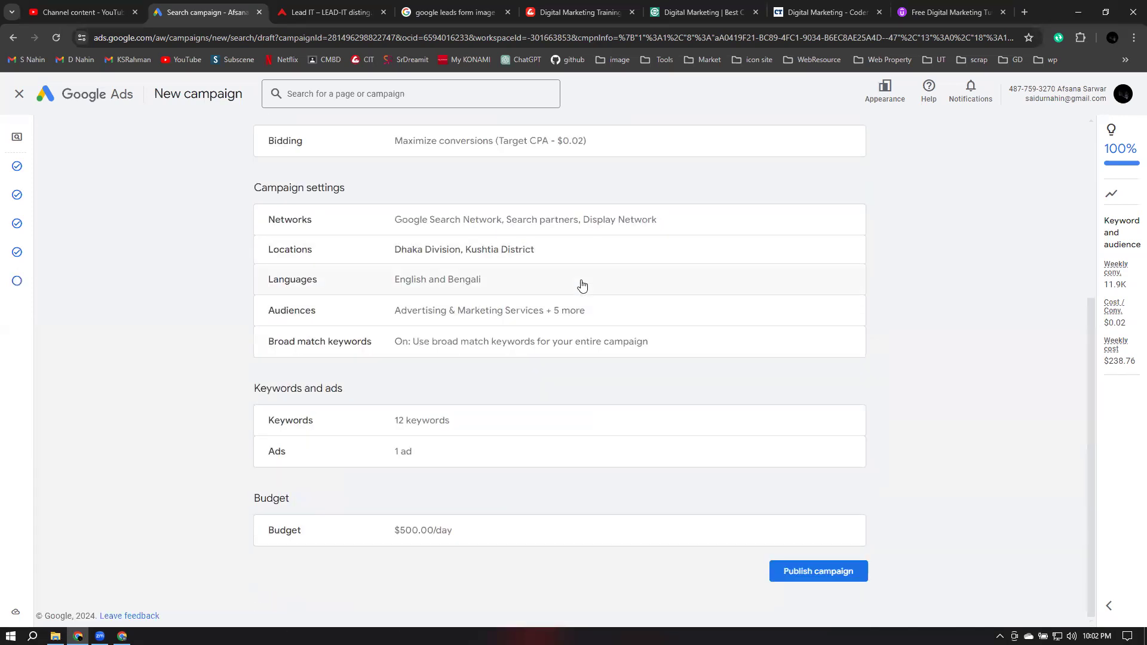
scroll(705, 422, up, 5)
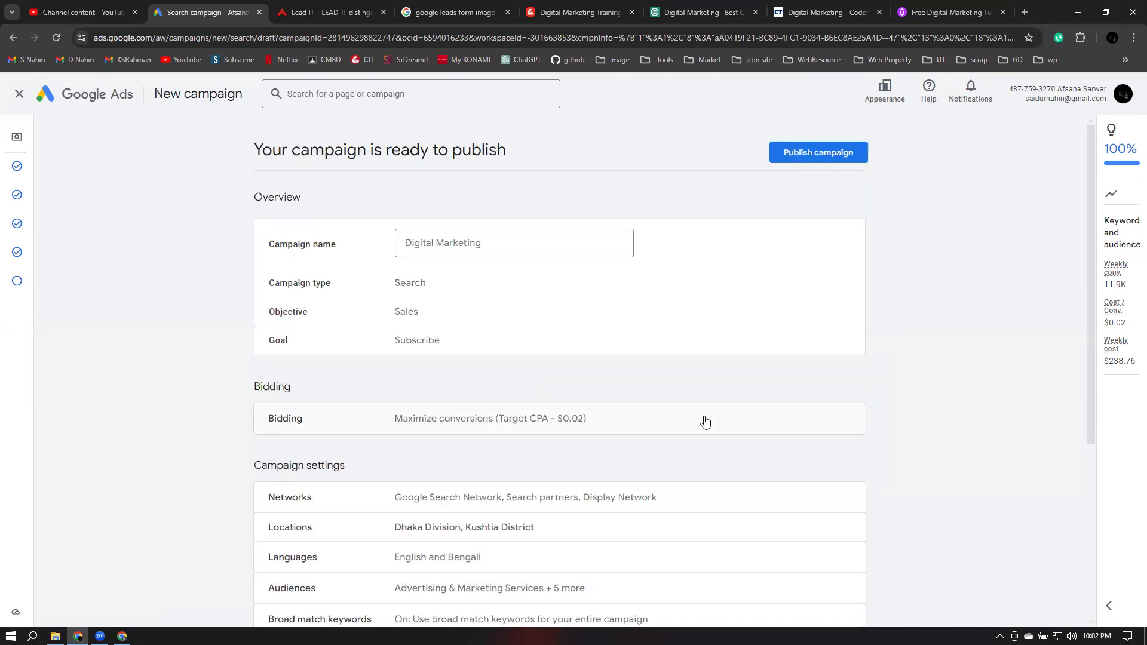
click(814, 160)
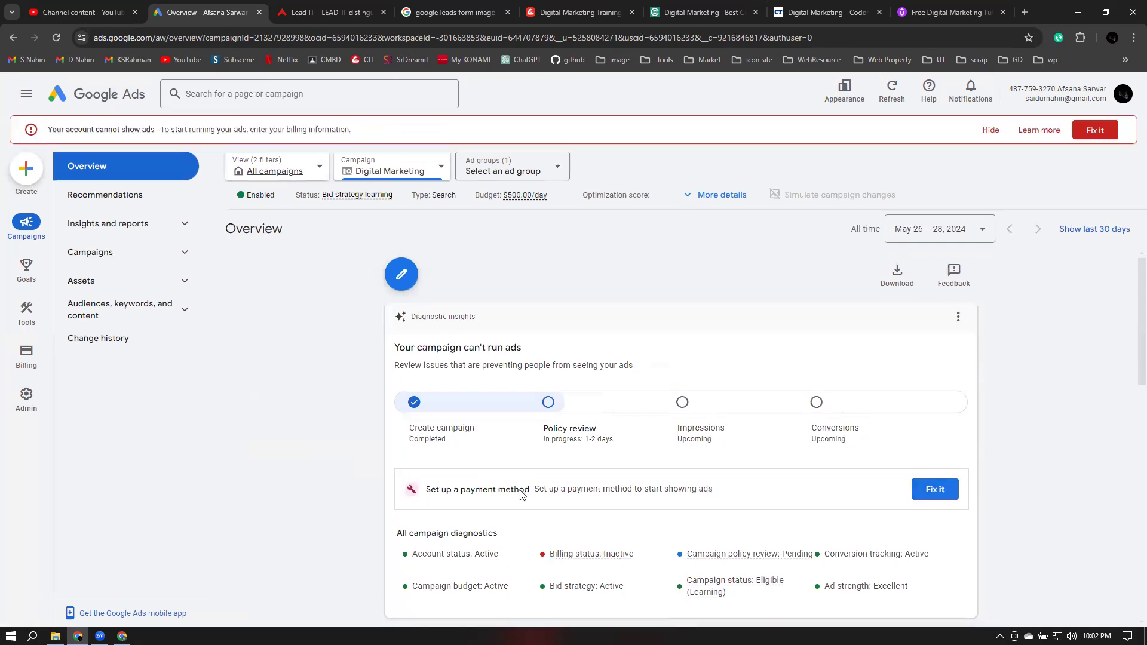
Look through the published campaign's diagnostics, keywords, ads and locations, and hide the account's billing alert
drag(459, 493, 529, 496)
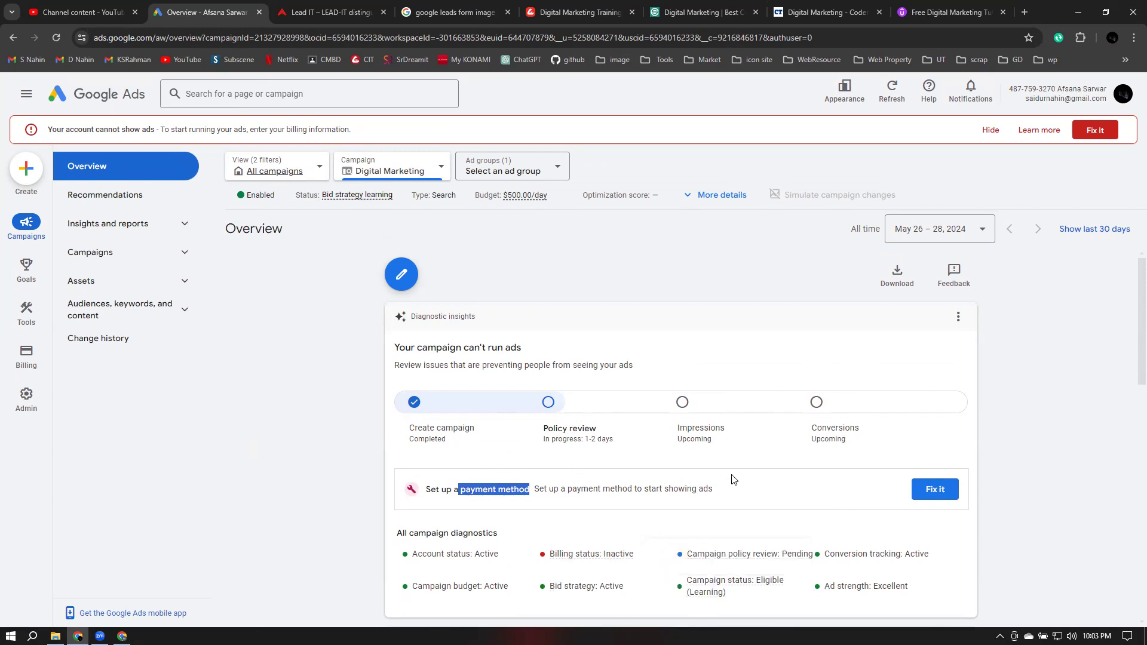
scroll(738, 479, down, 5)
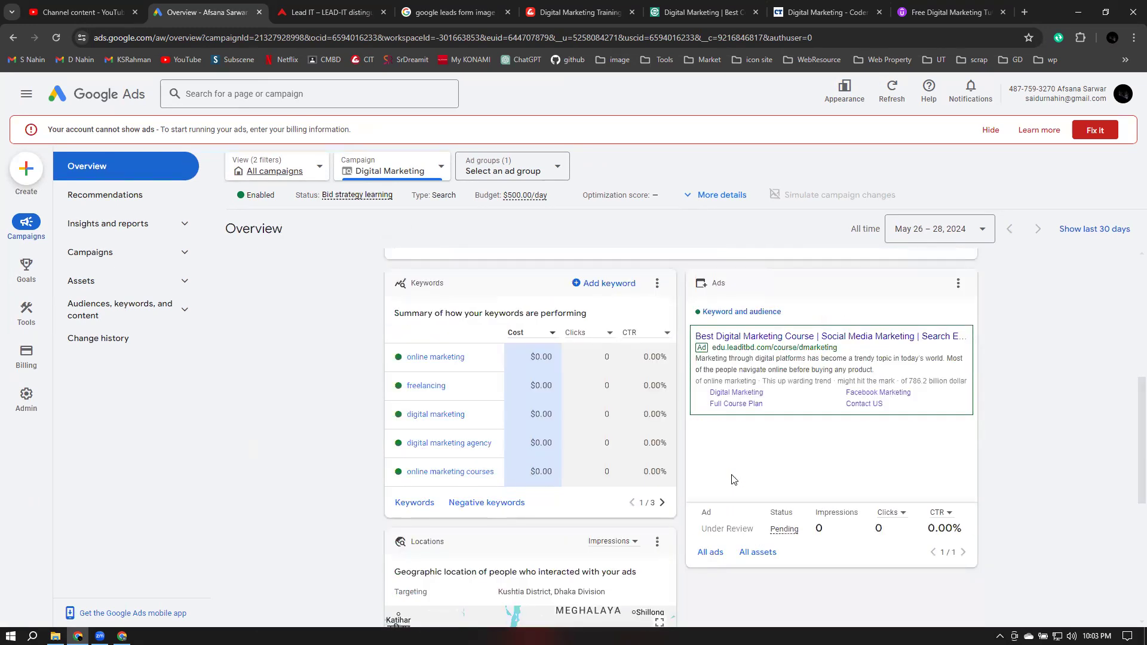
scroll(734, 480, down, 5)
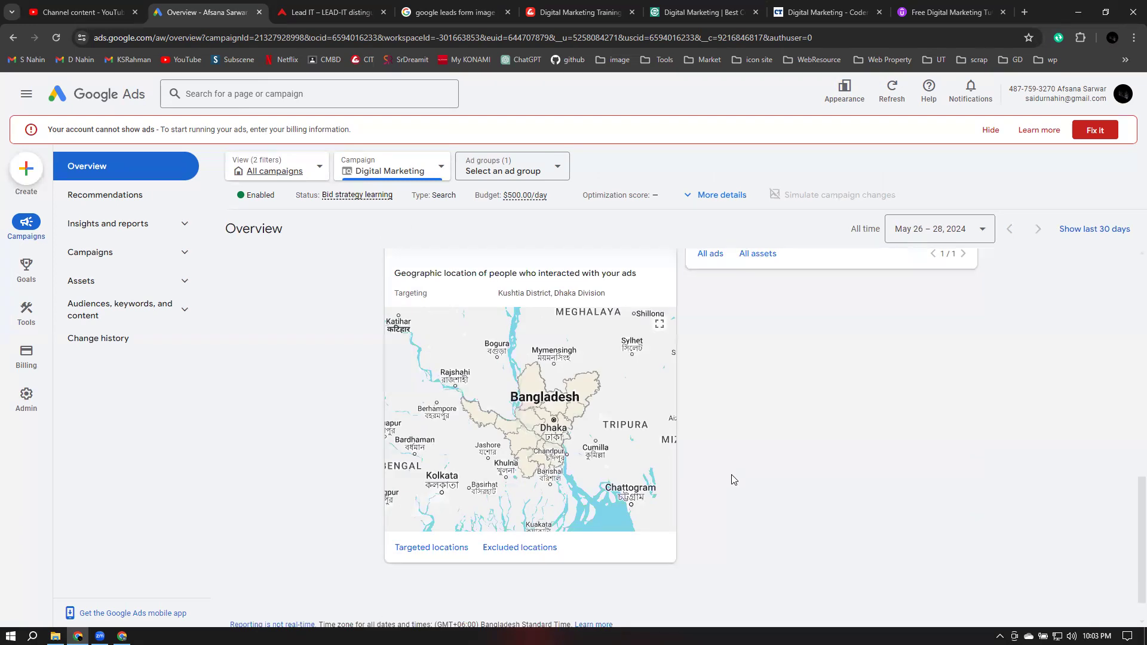
scroll(734, 480, up, 10)
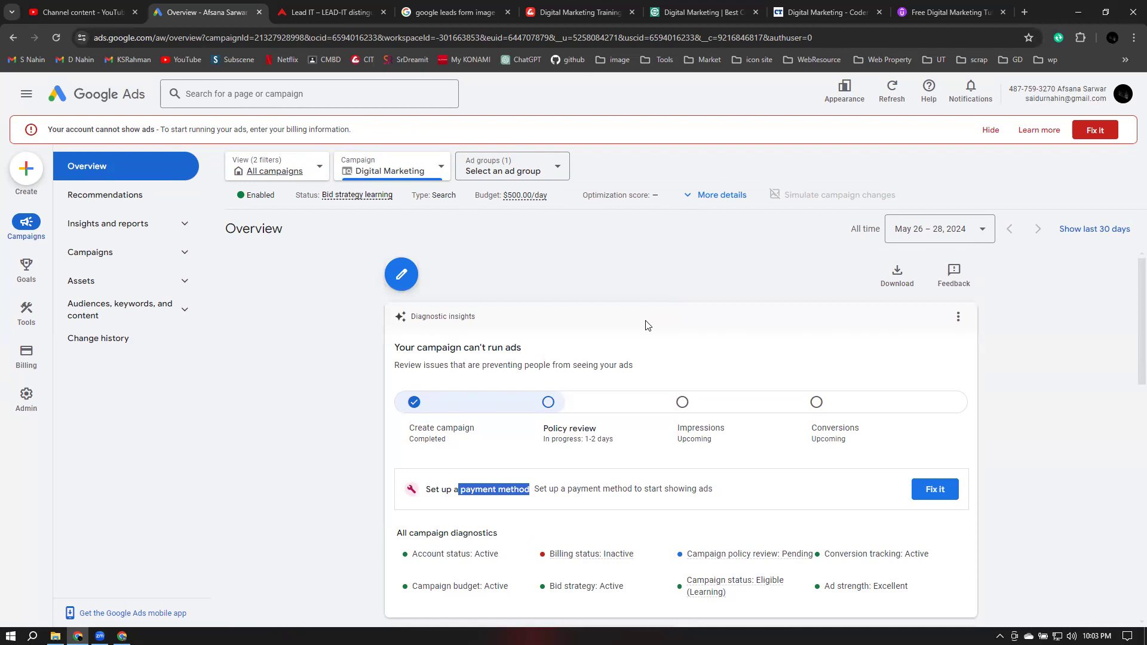
click(610, 250)
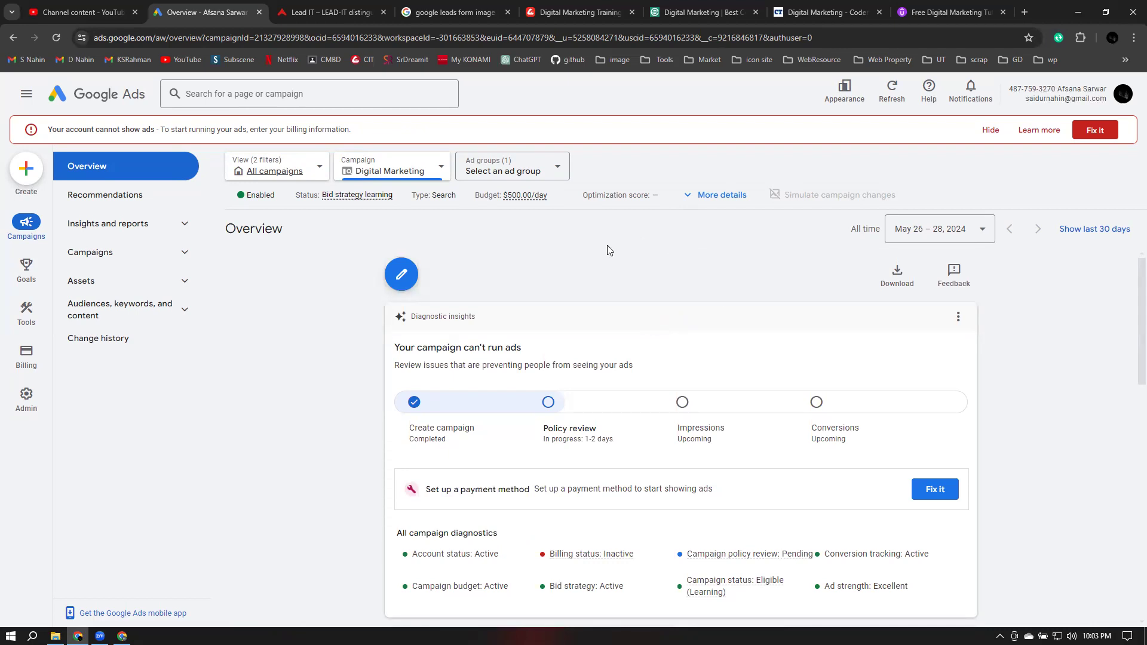
click(991, 131)
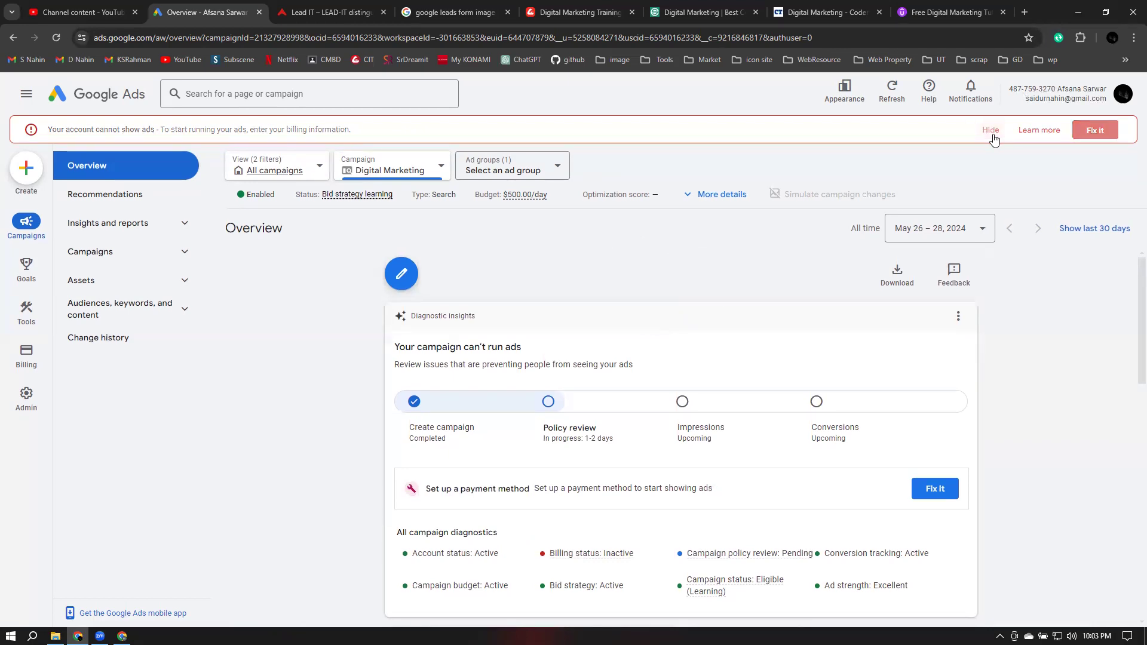